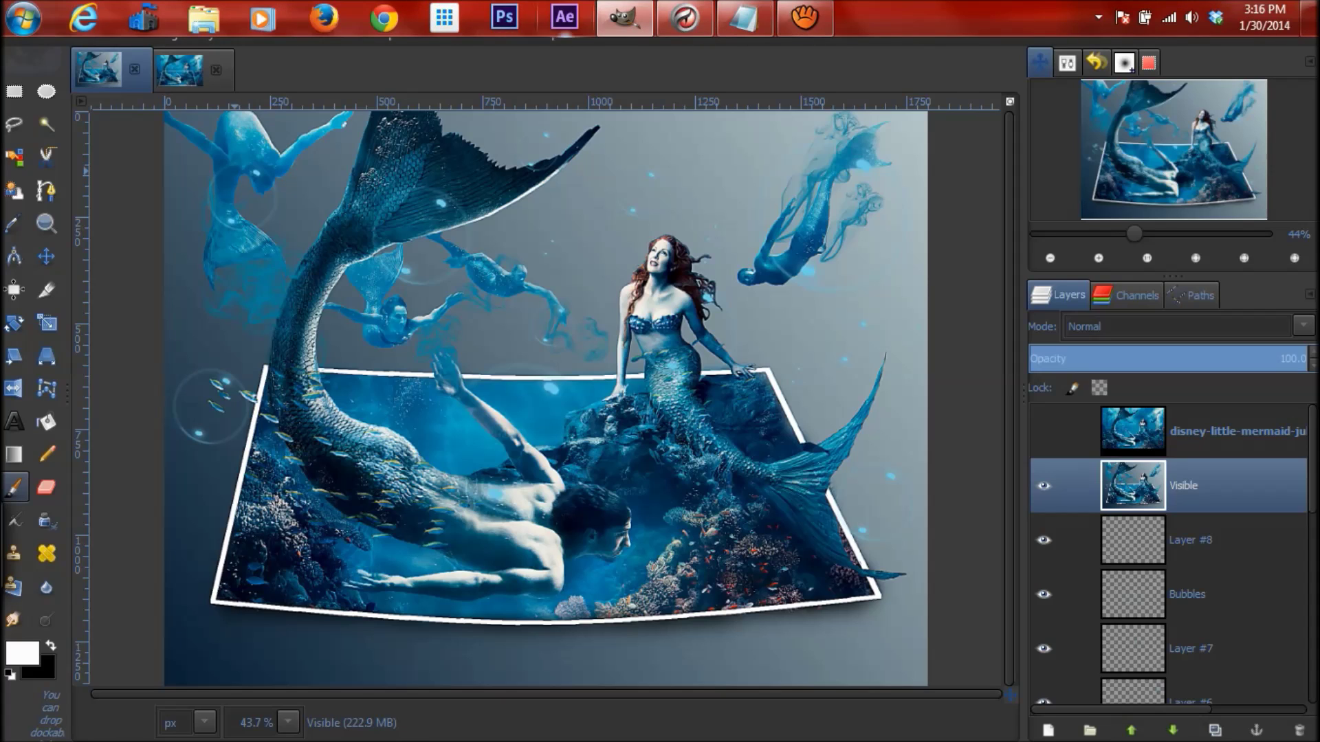
- Switch to the browser and examine the 3d Effect Tutorial page, including its sample image, video and stock links
left_click(684, 18)
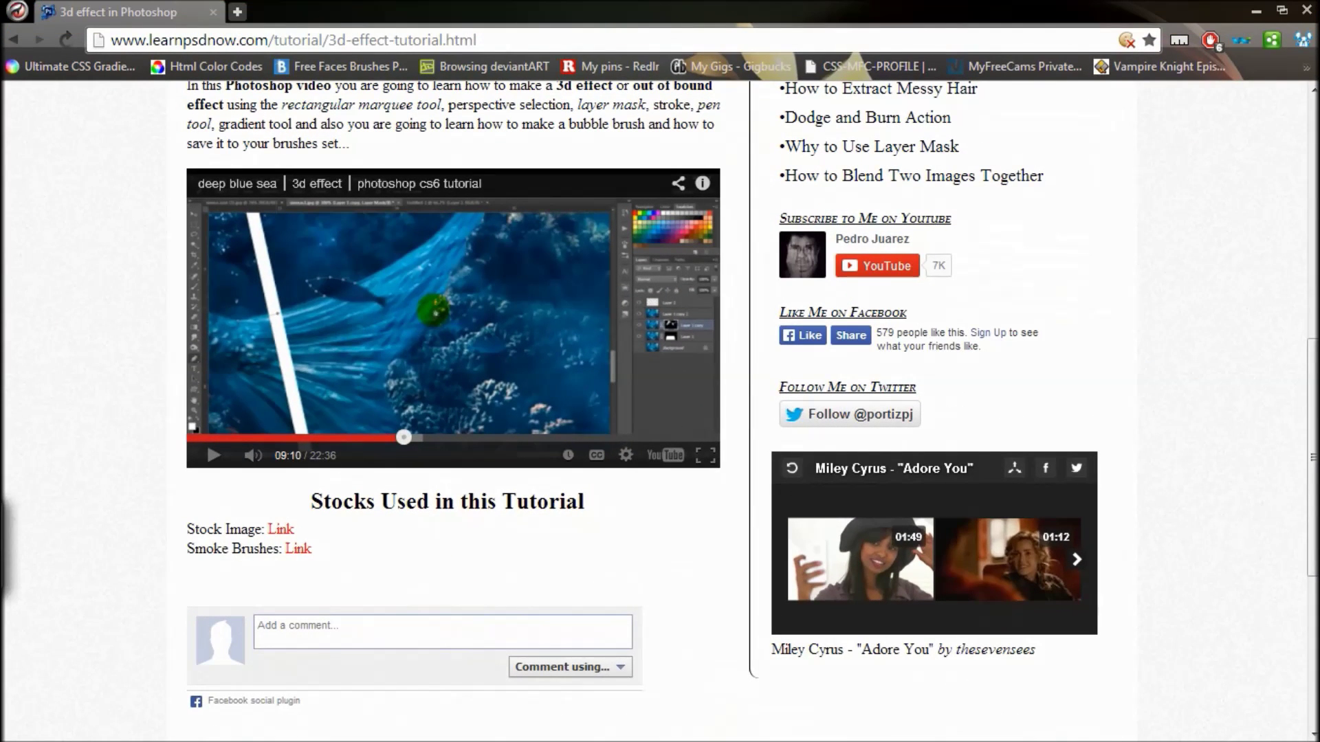
scroll(660, 412, "up", 5)
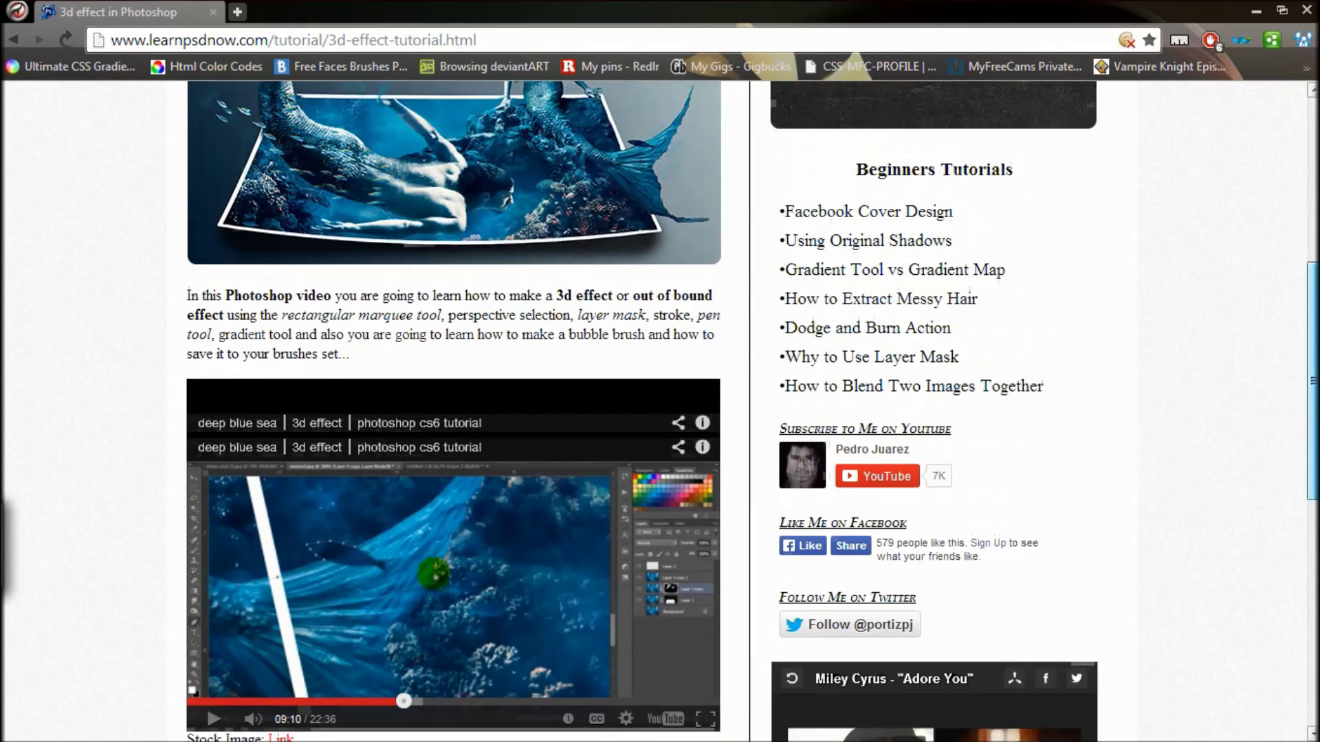
scroll(660, 412, "up", 2)
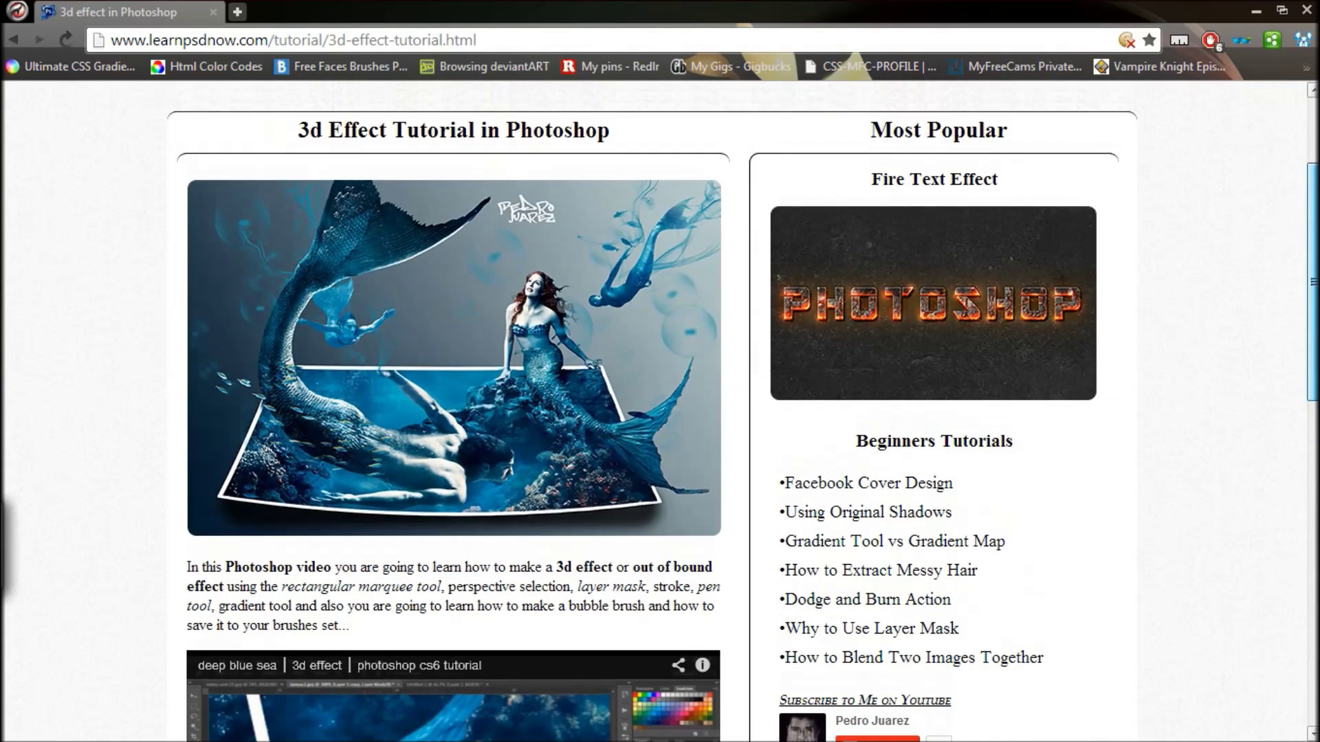
scroll(660, 412, "down", 1)
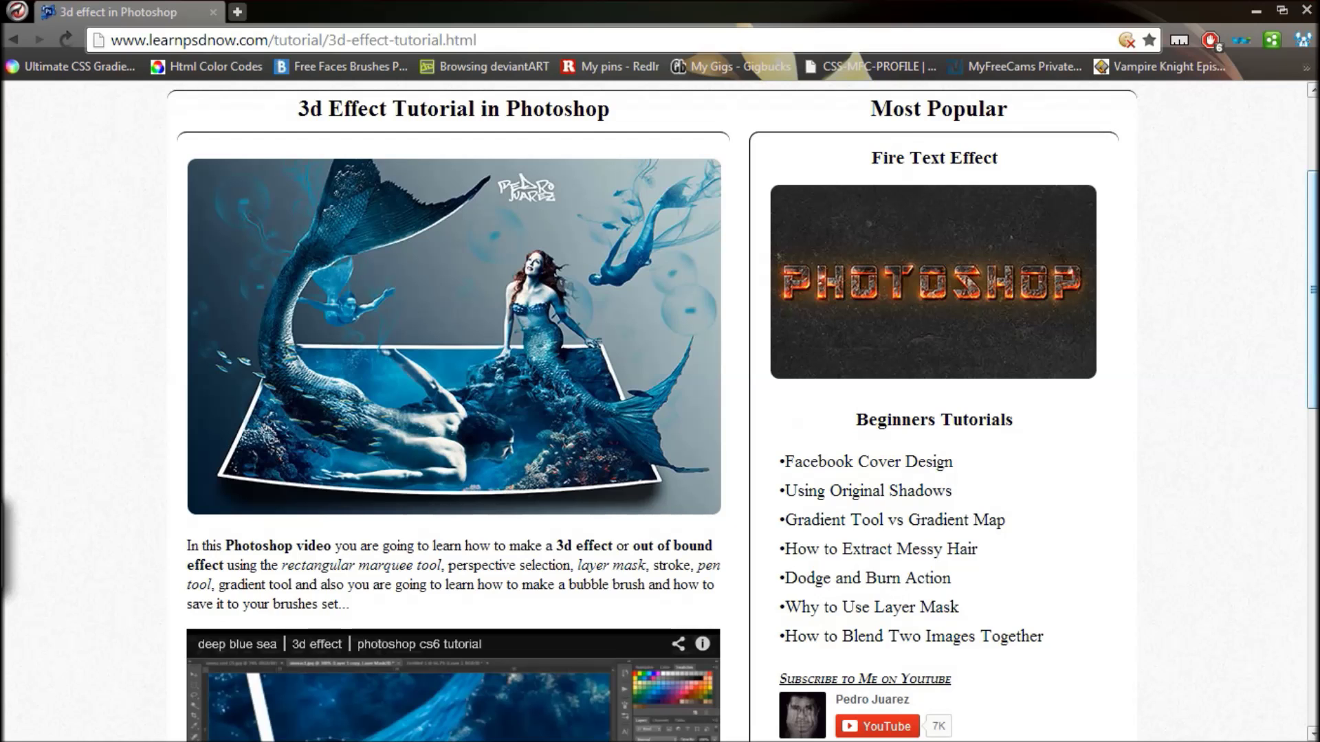
scroll(659, 412, "down", 4)
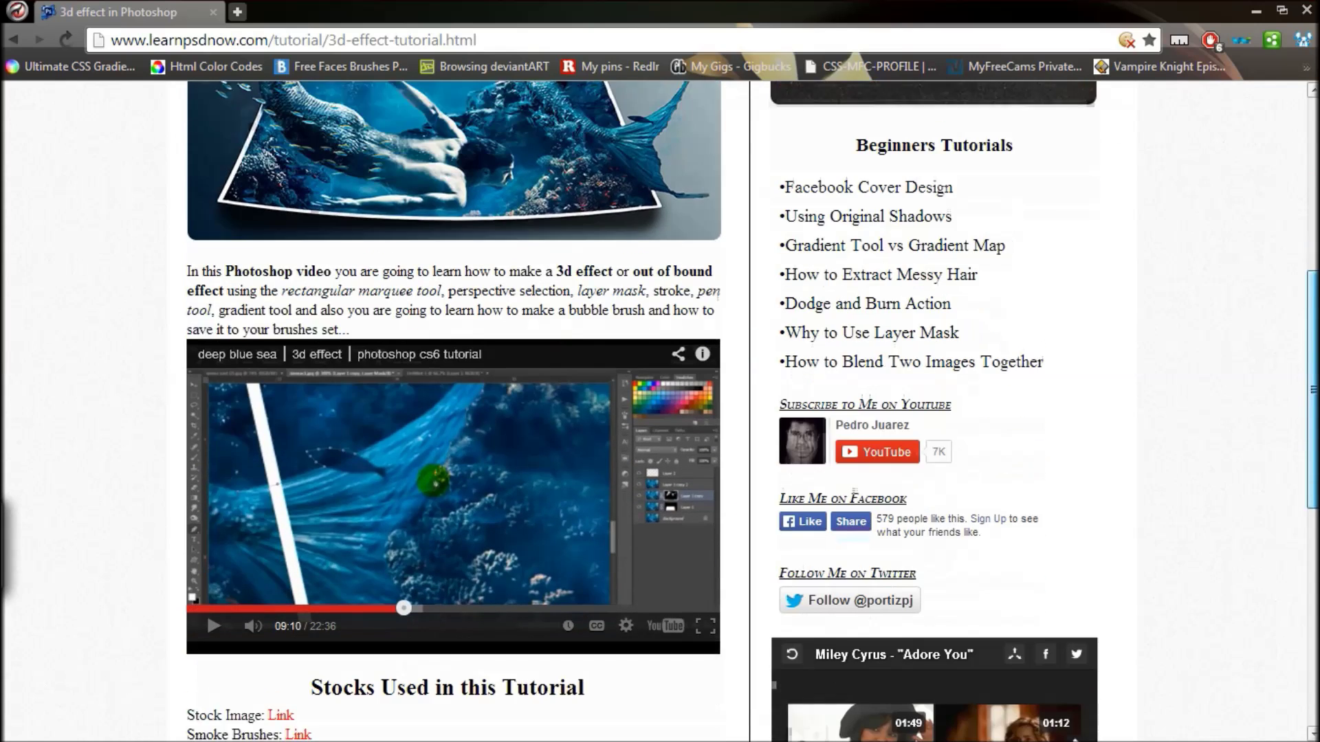
scroll(660, 412, "up", 4)
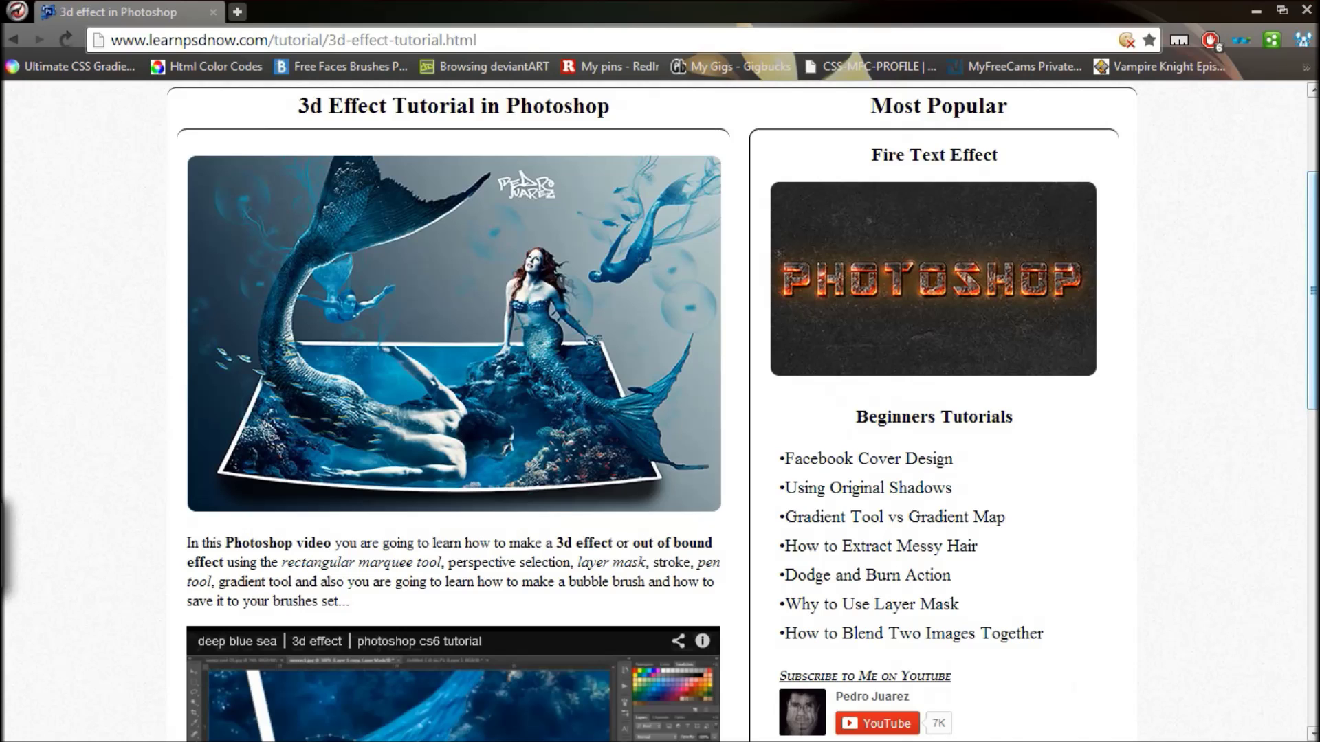
scroll(660, 412, "down", 5)
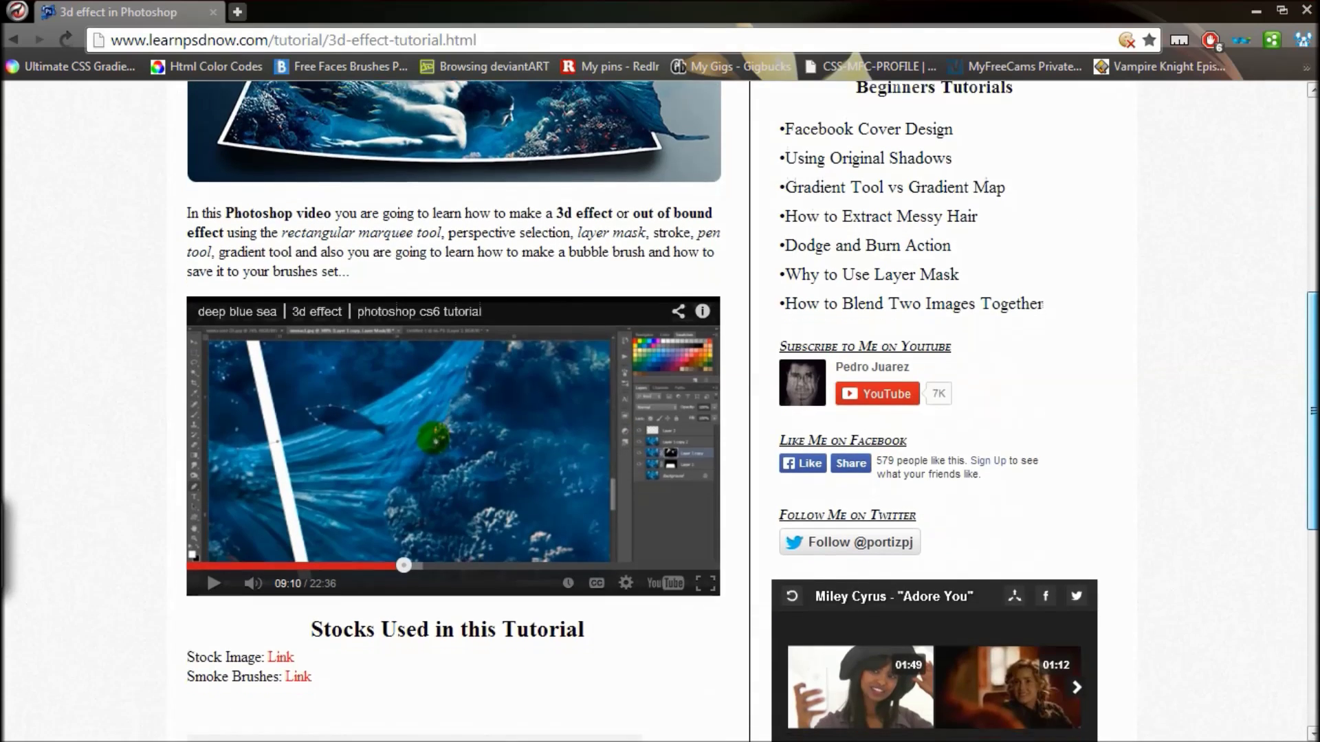
scroll(660, 412, "down", 1)
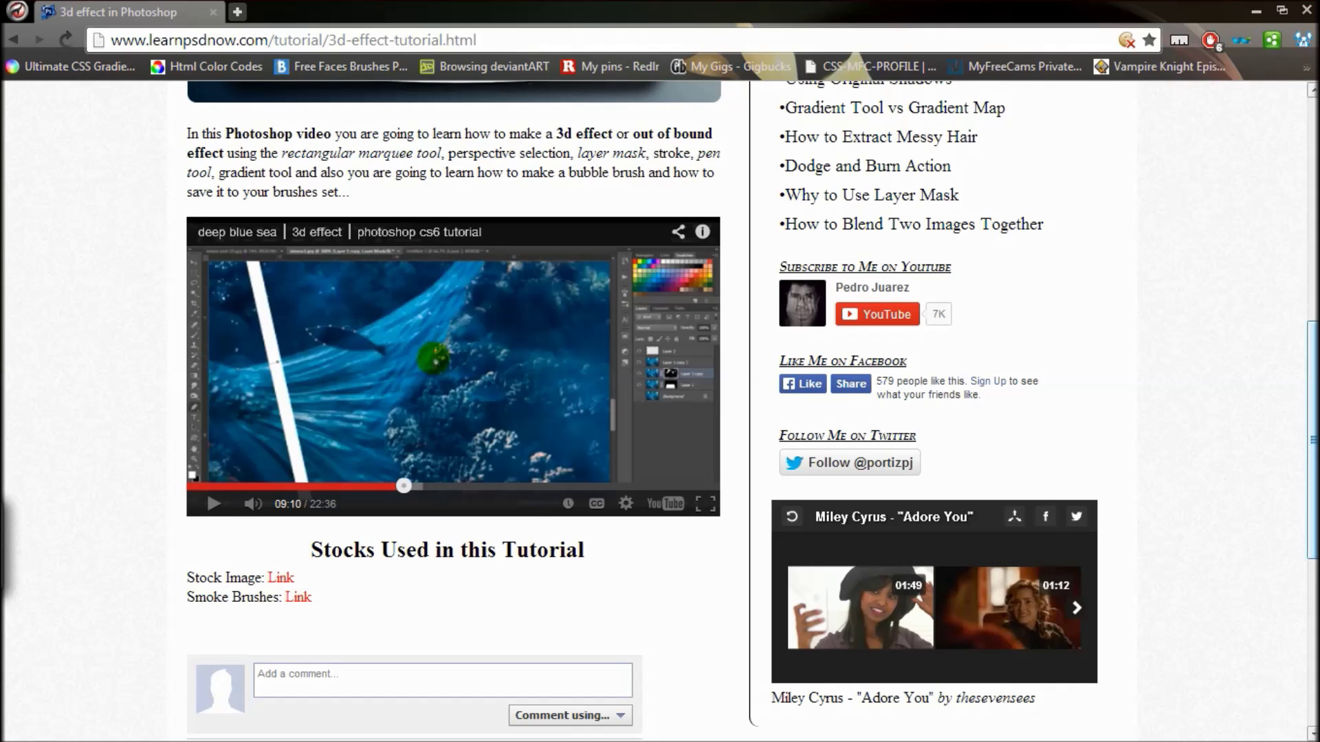
scroll(659, 412, "up", 1)
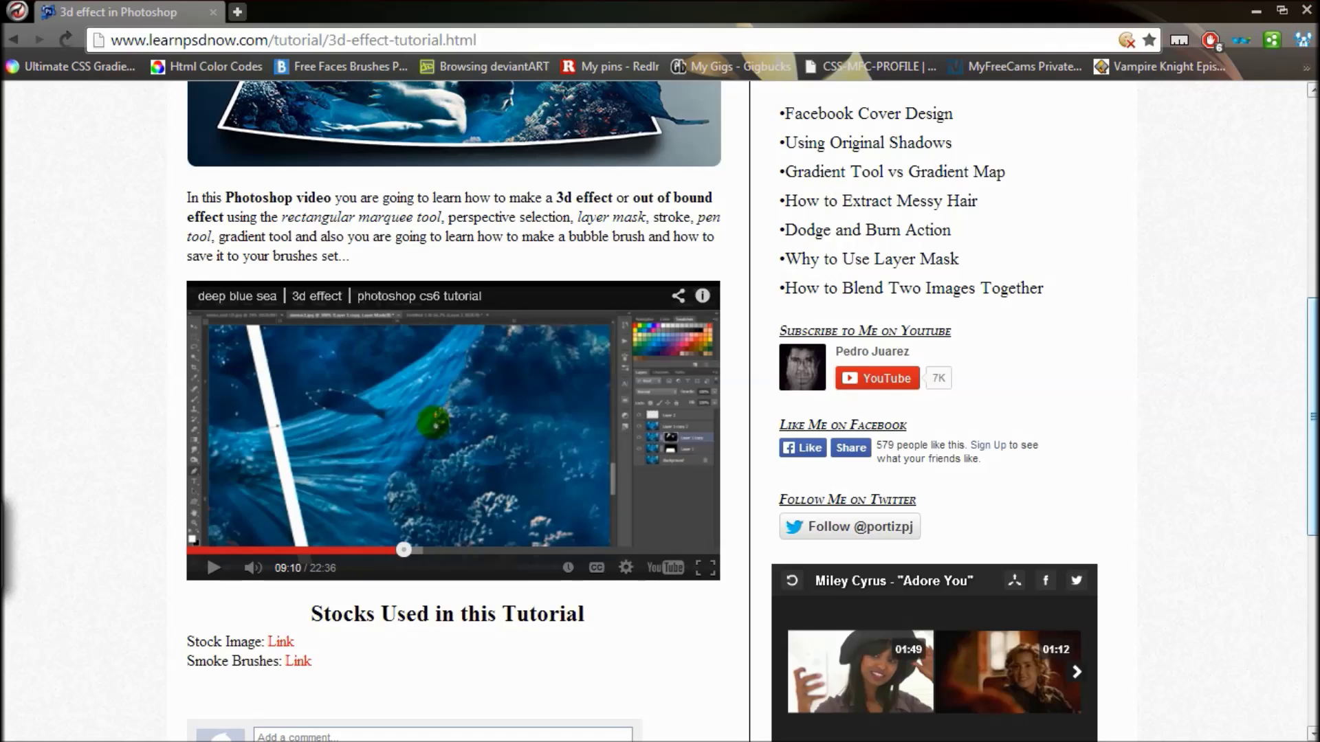
scroll(660, 412, "down", 3)
scroll(659, 413, "up", 2)
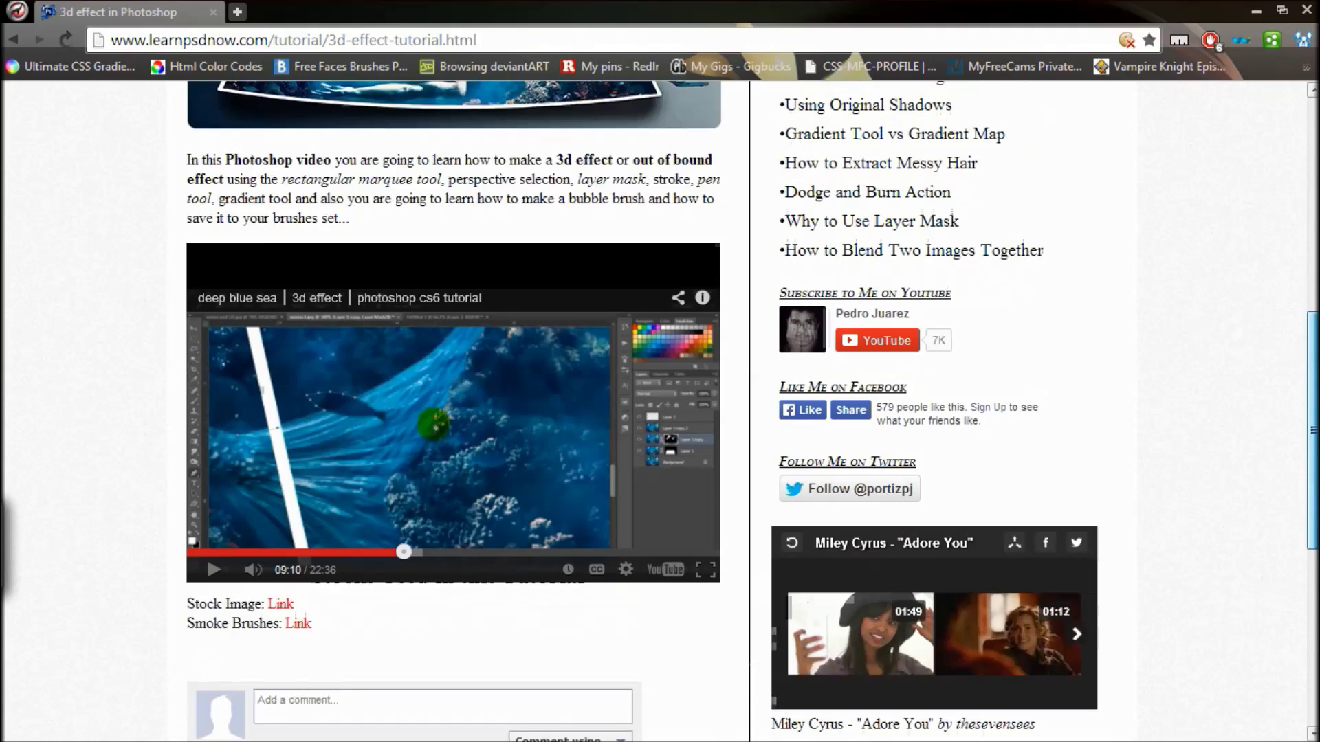
scroll(660, 413, "up", 1)
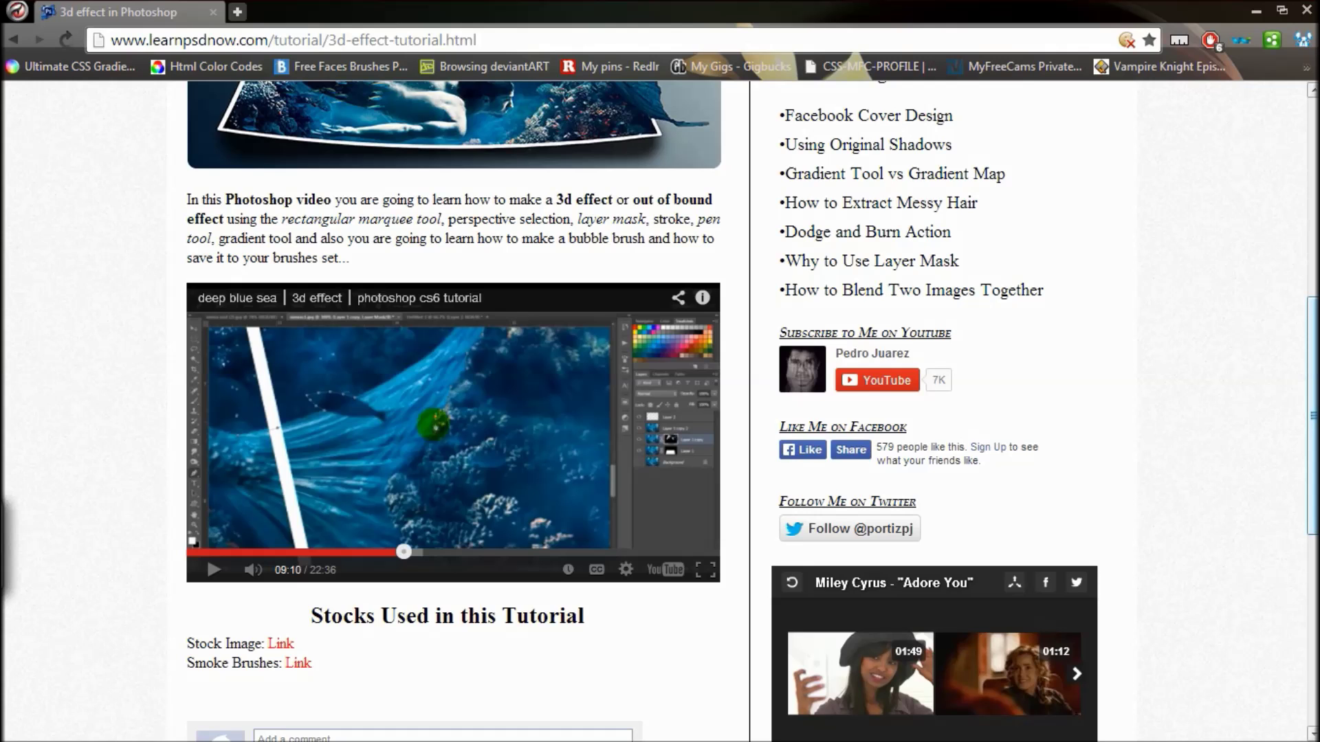
scroll(659, 412, "up", 8)
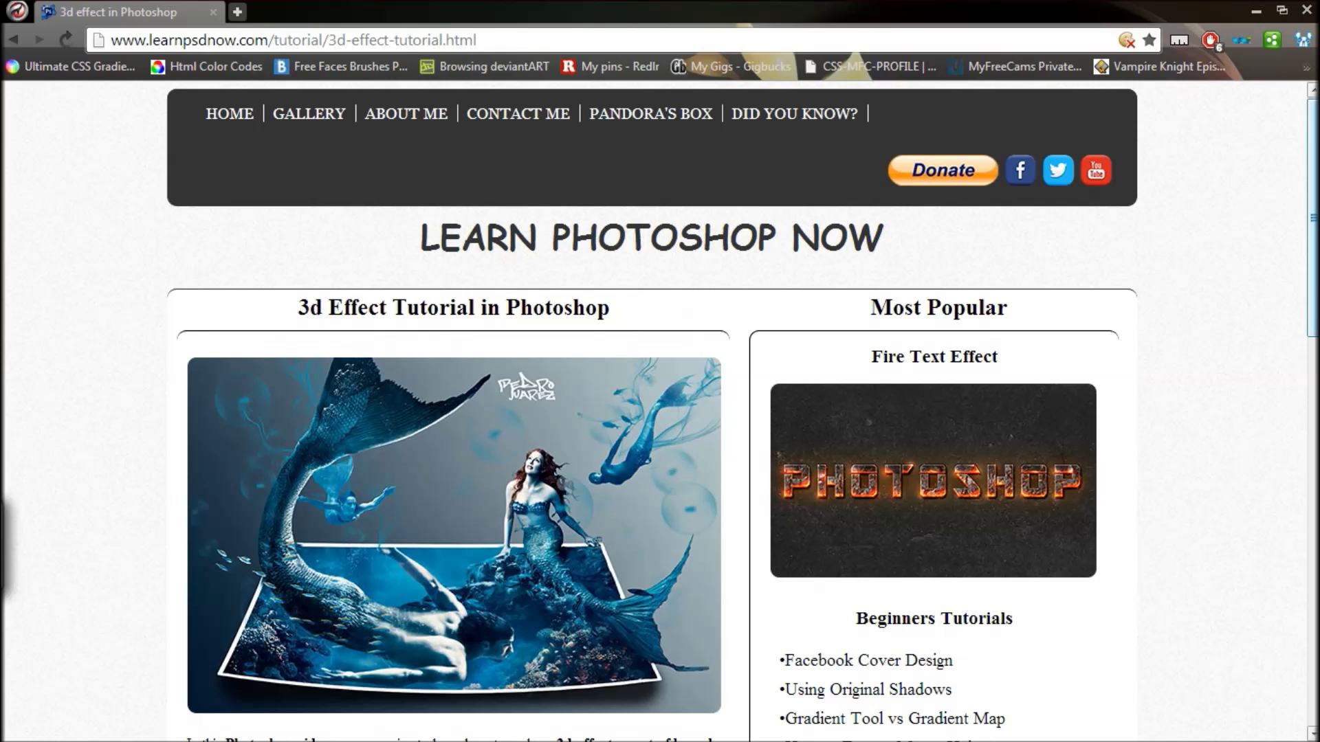
scroll(660, 413, "down", 5)
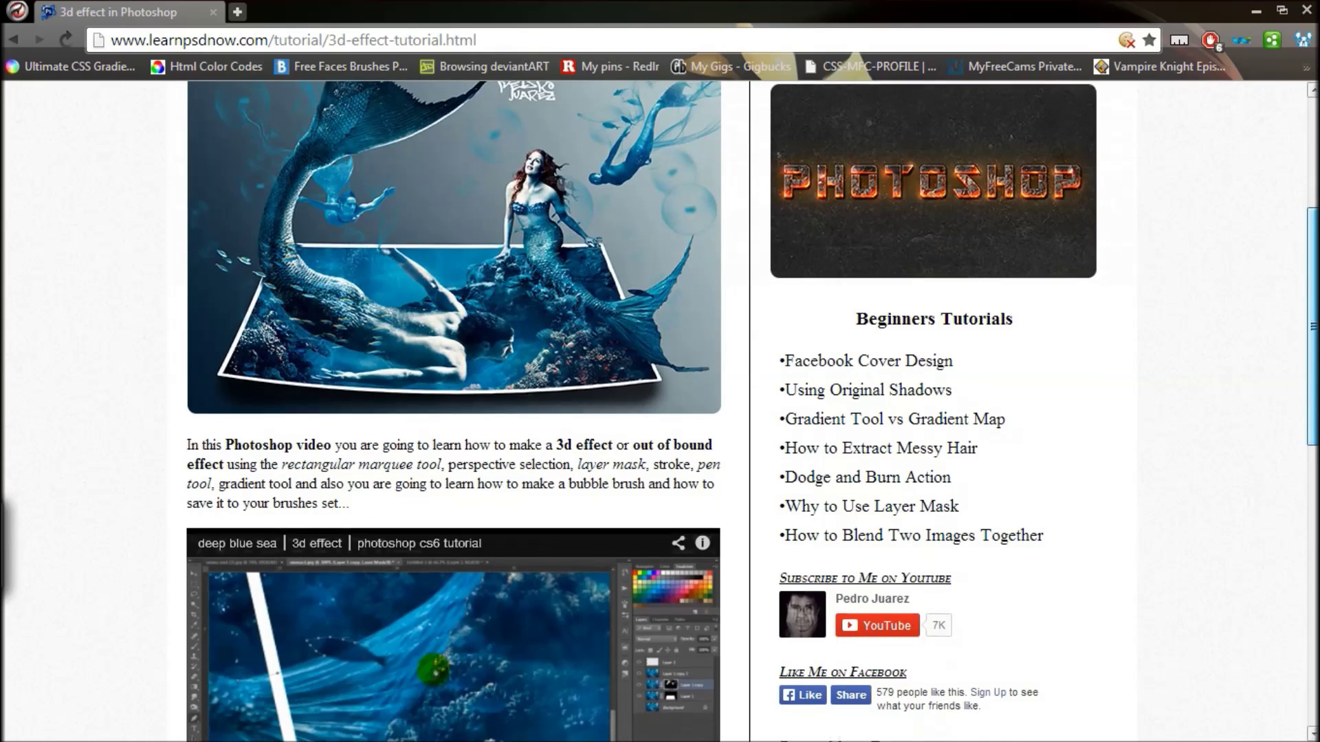
scroll(660, 412, "down", 1)
scroll(660, 413, "down", 3)
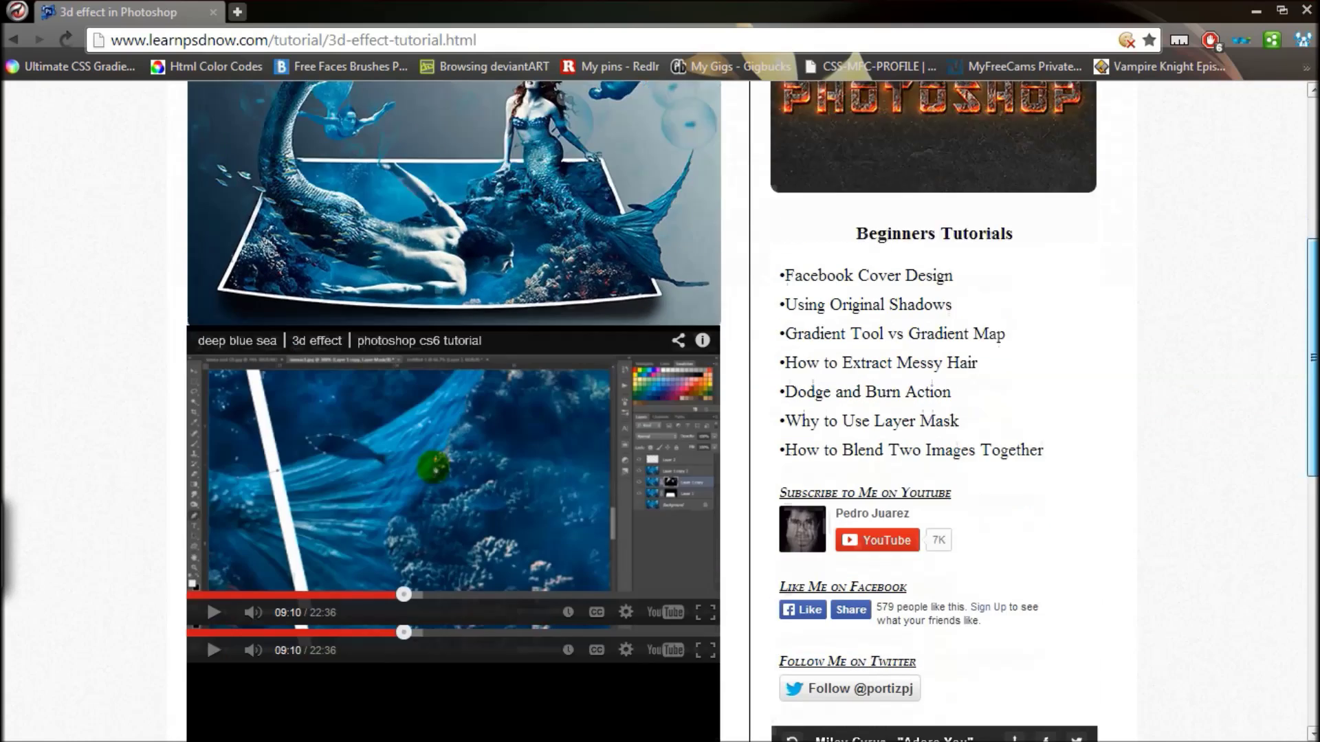
scroll(660, 412, "up", 5)
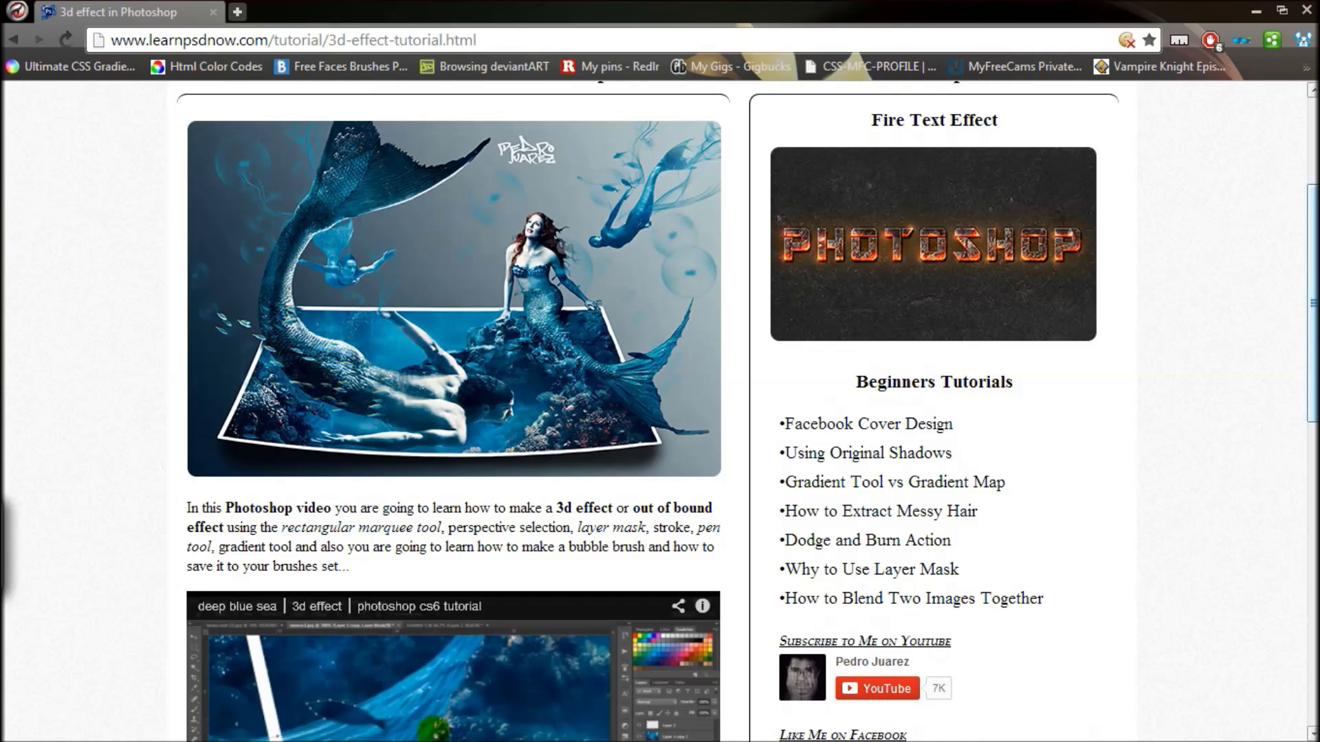
- Switch back to GIMP and examine the layer stack of mermaid.xcf and the second open image with the white perspective frame
mouse_move(745, 19)
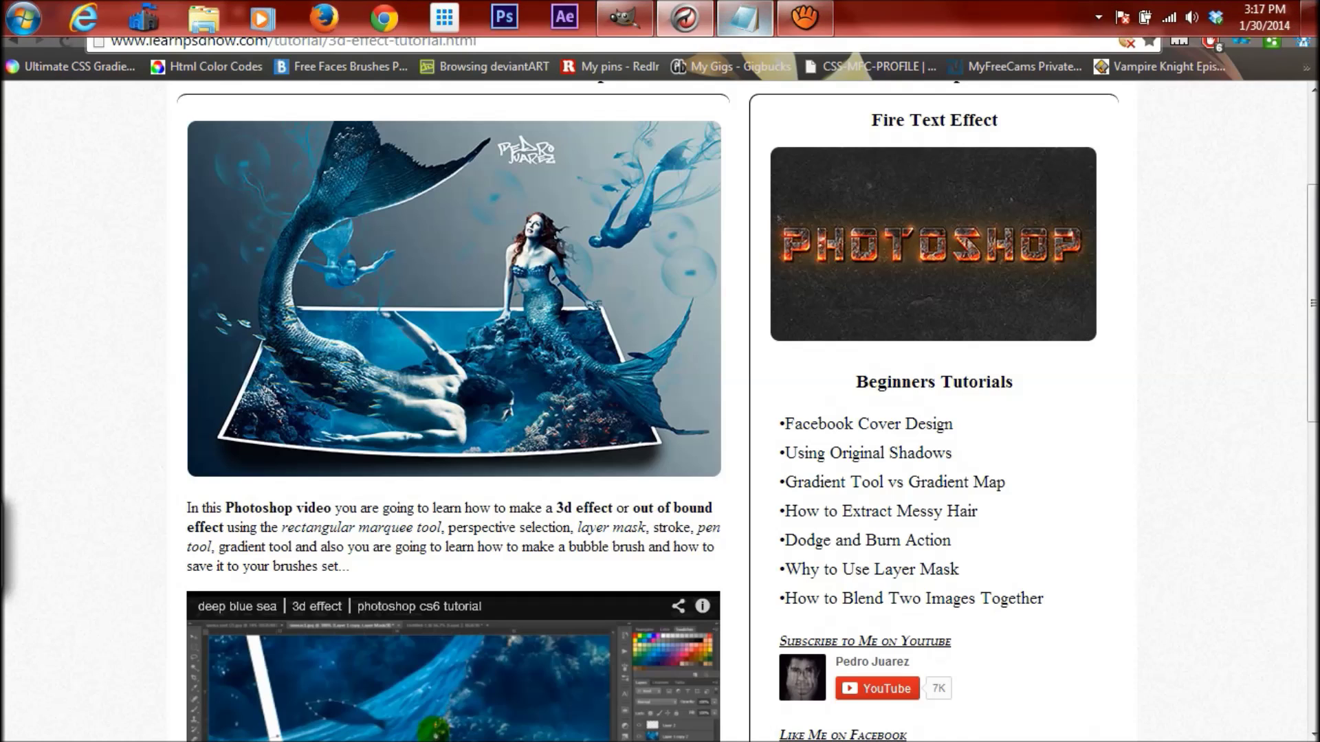
left_click(625, 18)
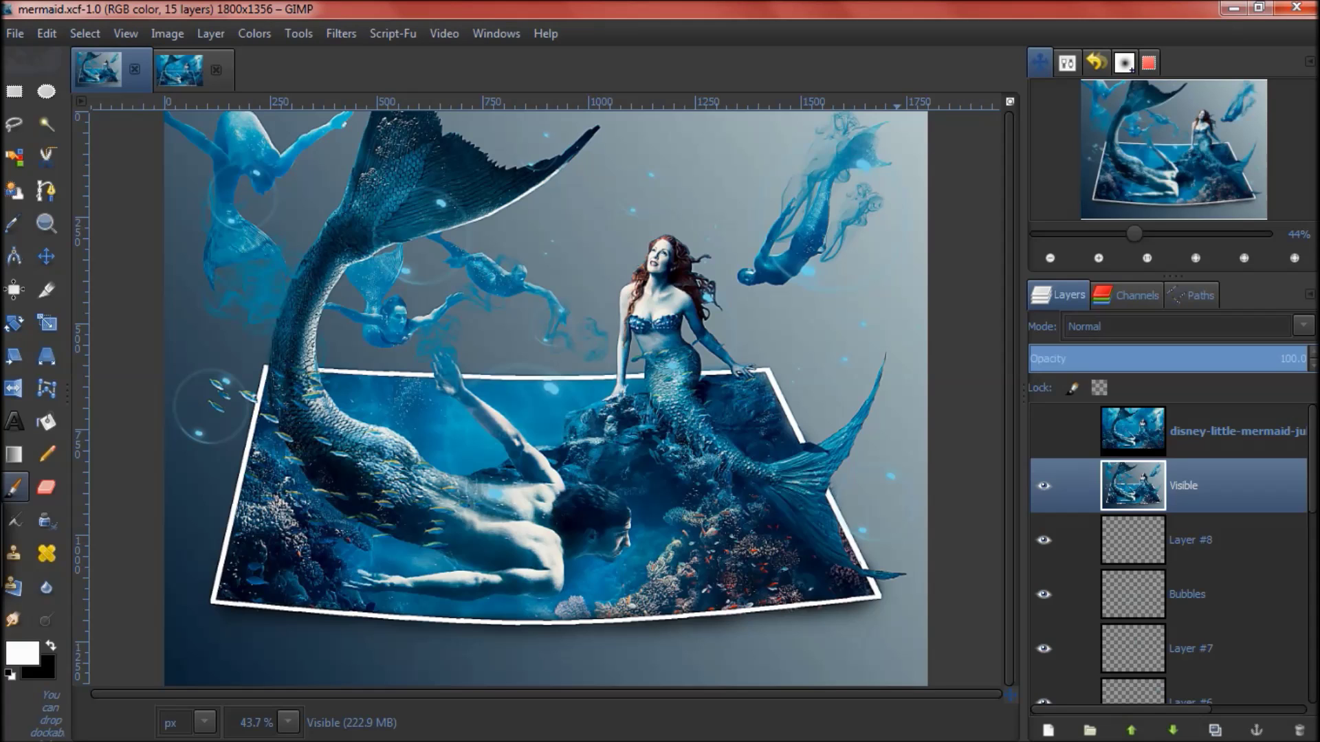
scroll(1168, 550, "down", 4)
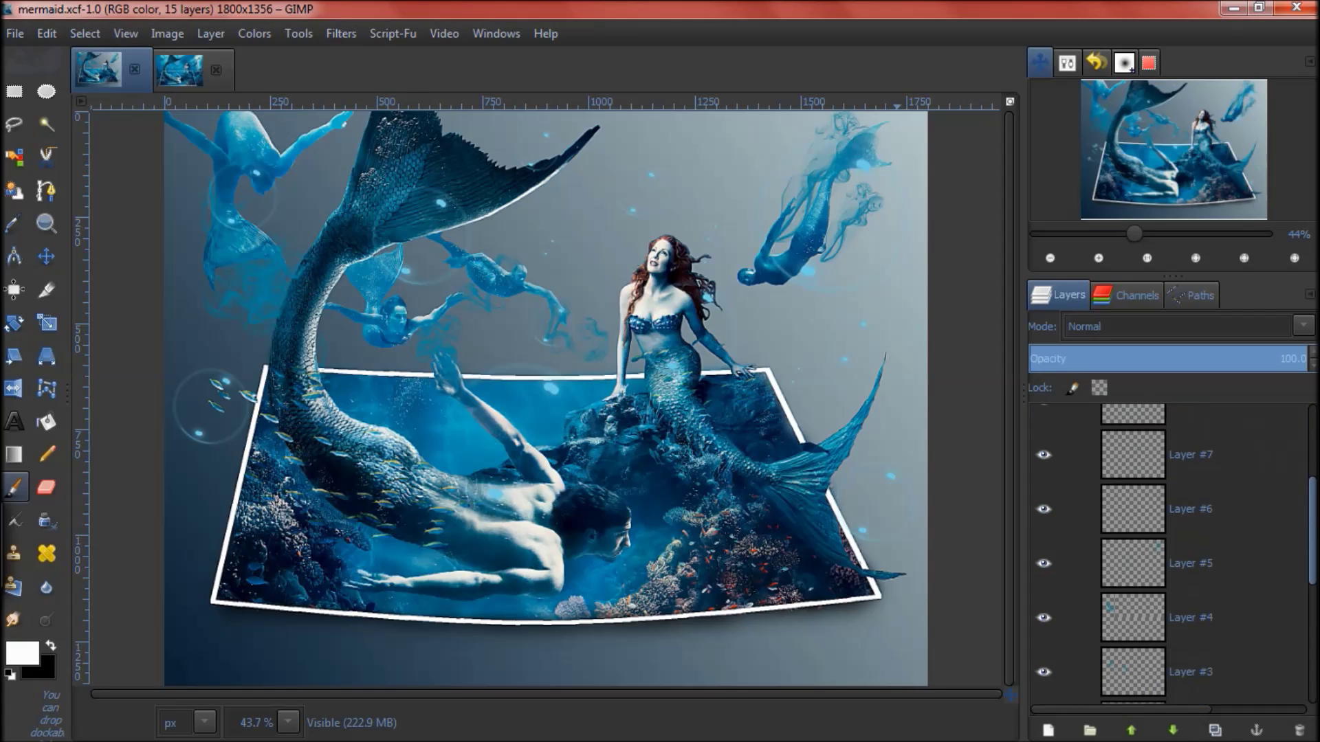
scroll(1168, 550, "down", 5)
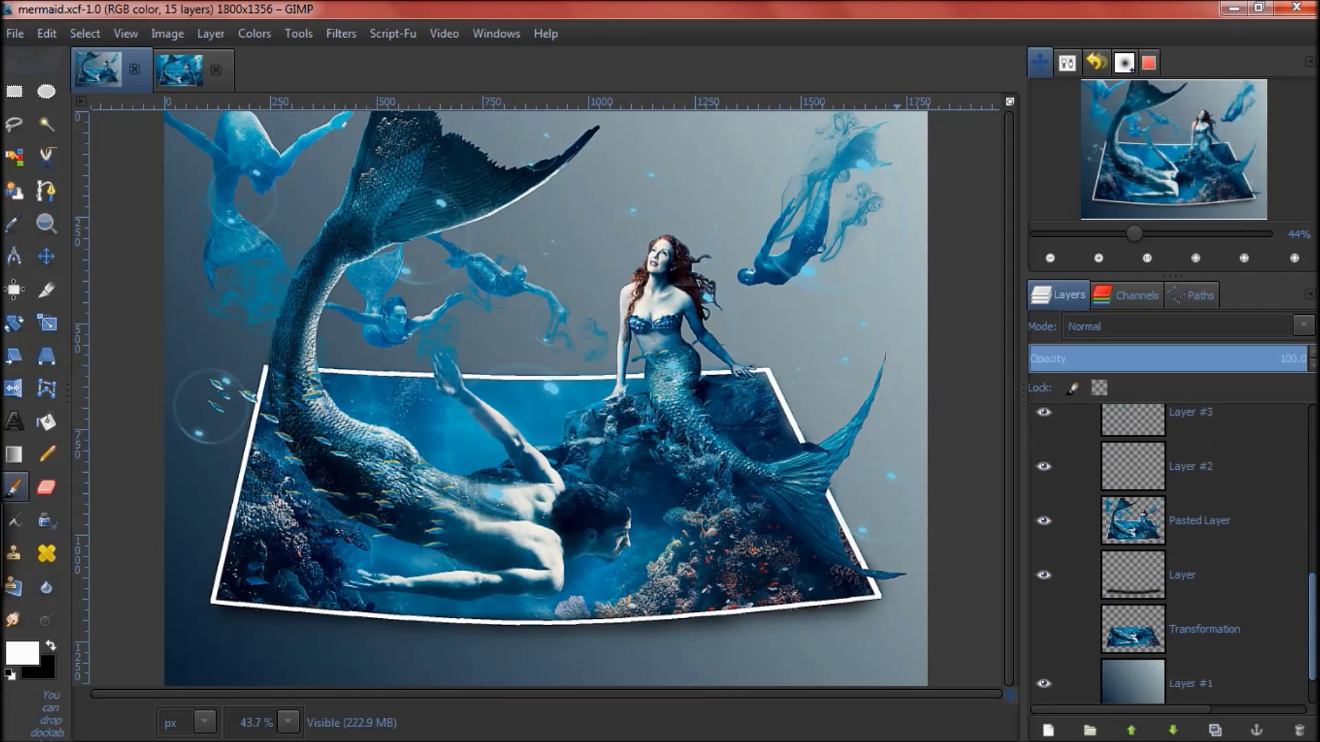
scroll(1169, 550, "up", 10)
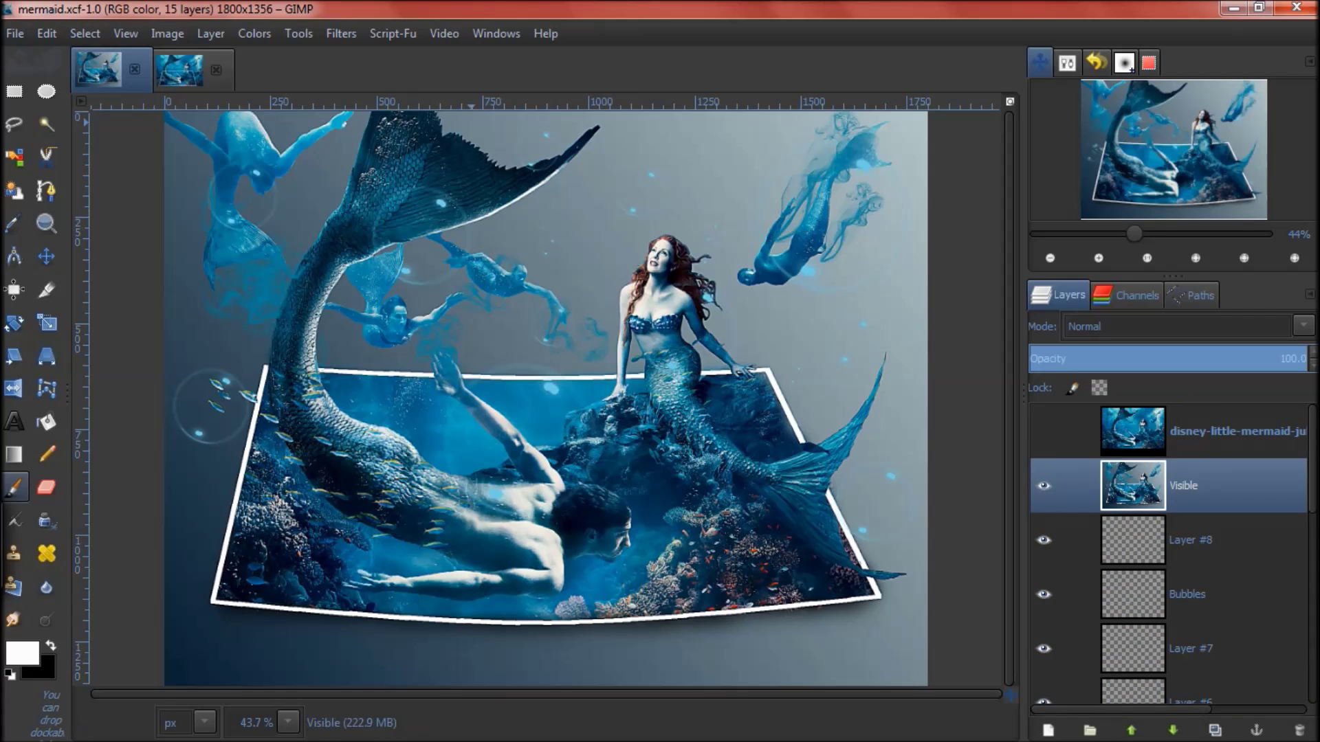
left_click(179, 69)
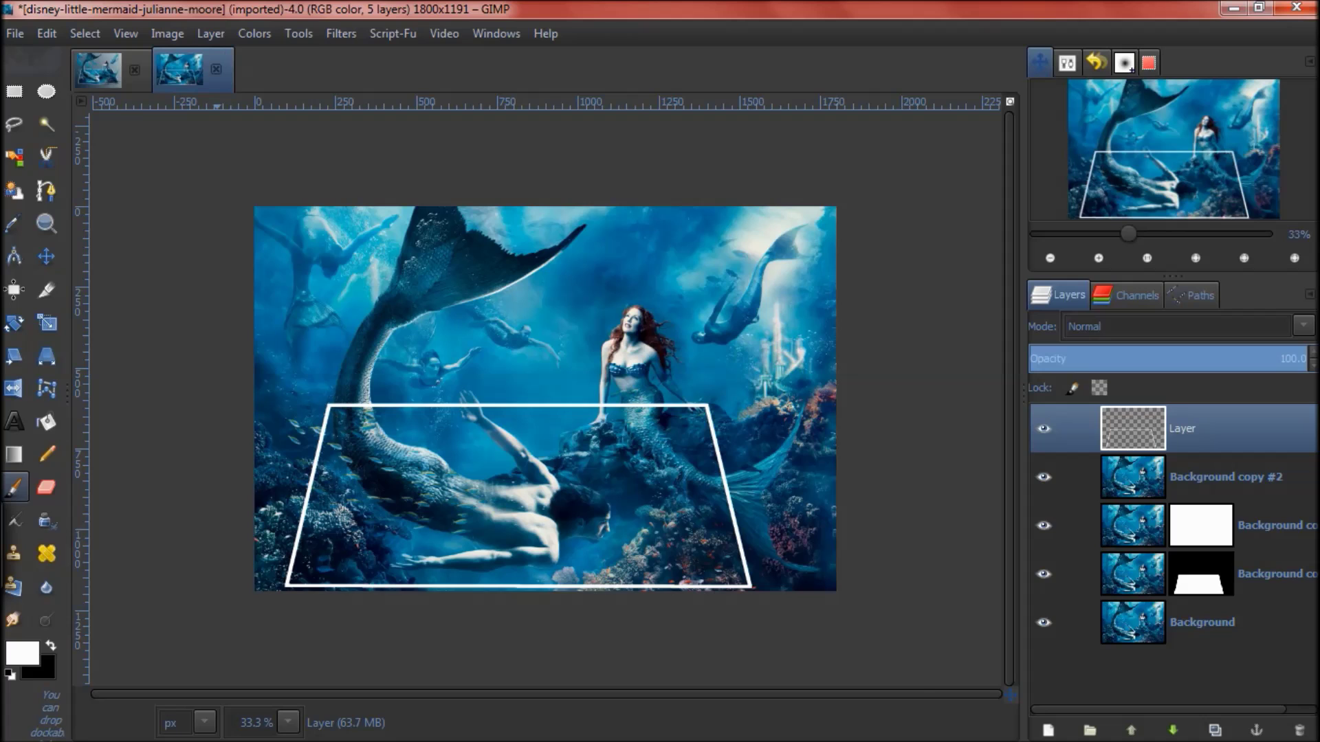
left_click(97, 68)
left_click(179, 69)
- Open disney-little-mermaid-julianne-moore.jpg from the Pictures folder as a new image
left_click(14, 33)
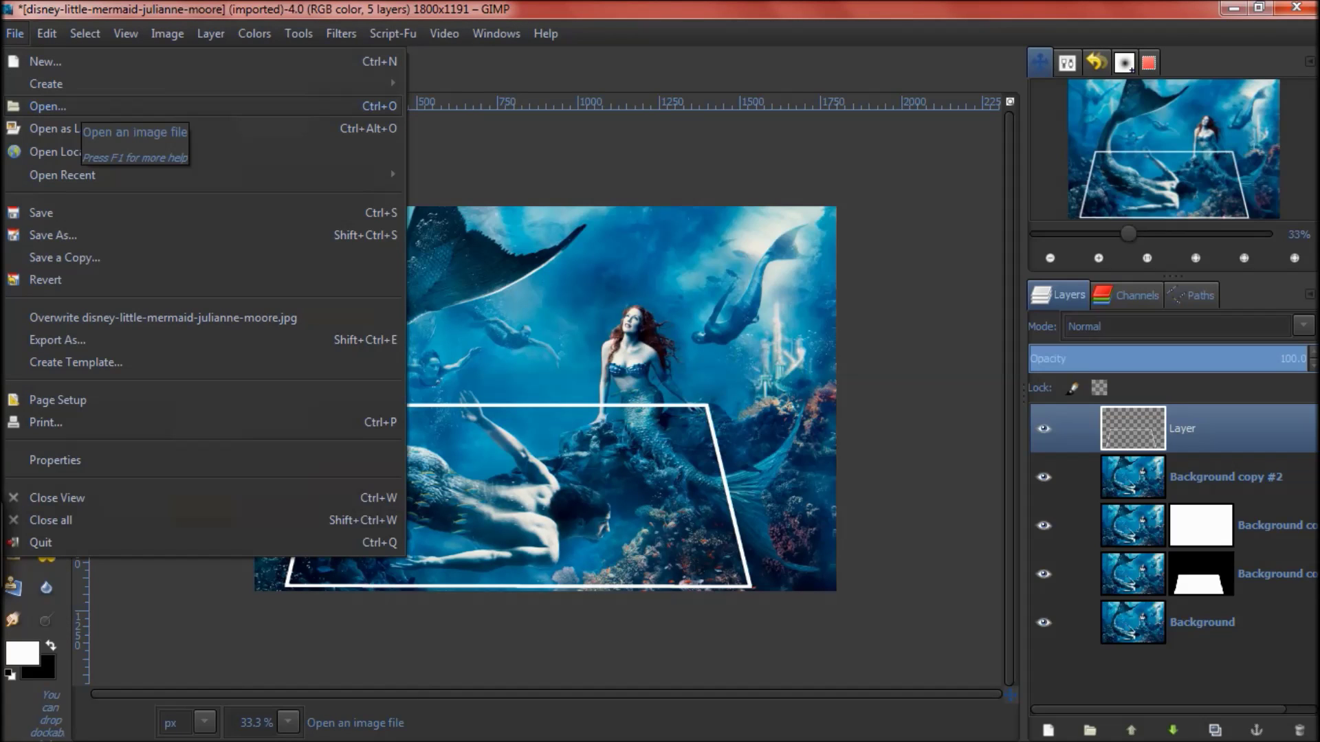
left_click(69, 107)
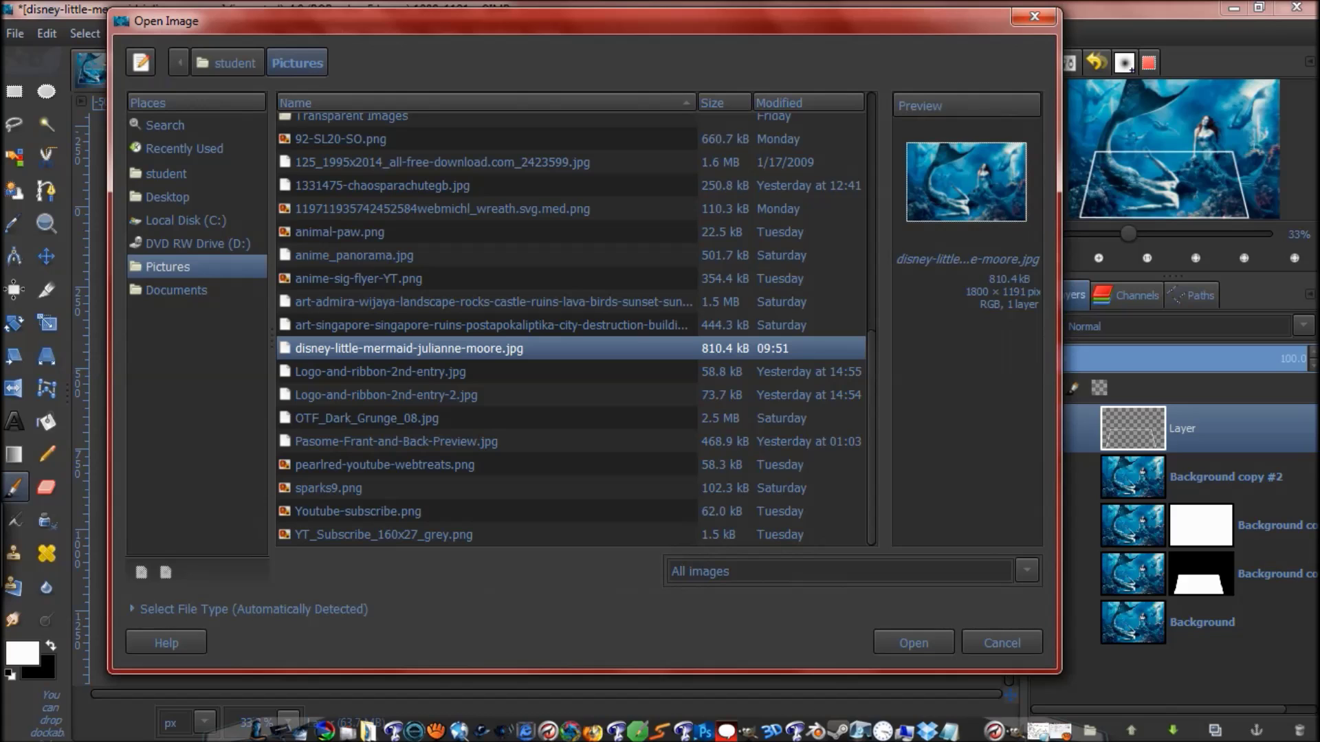
left_click(914, 643)
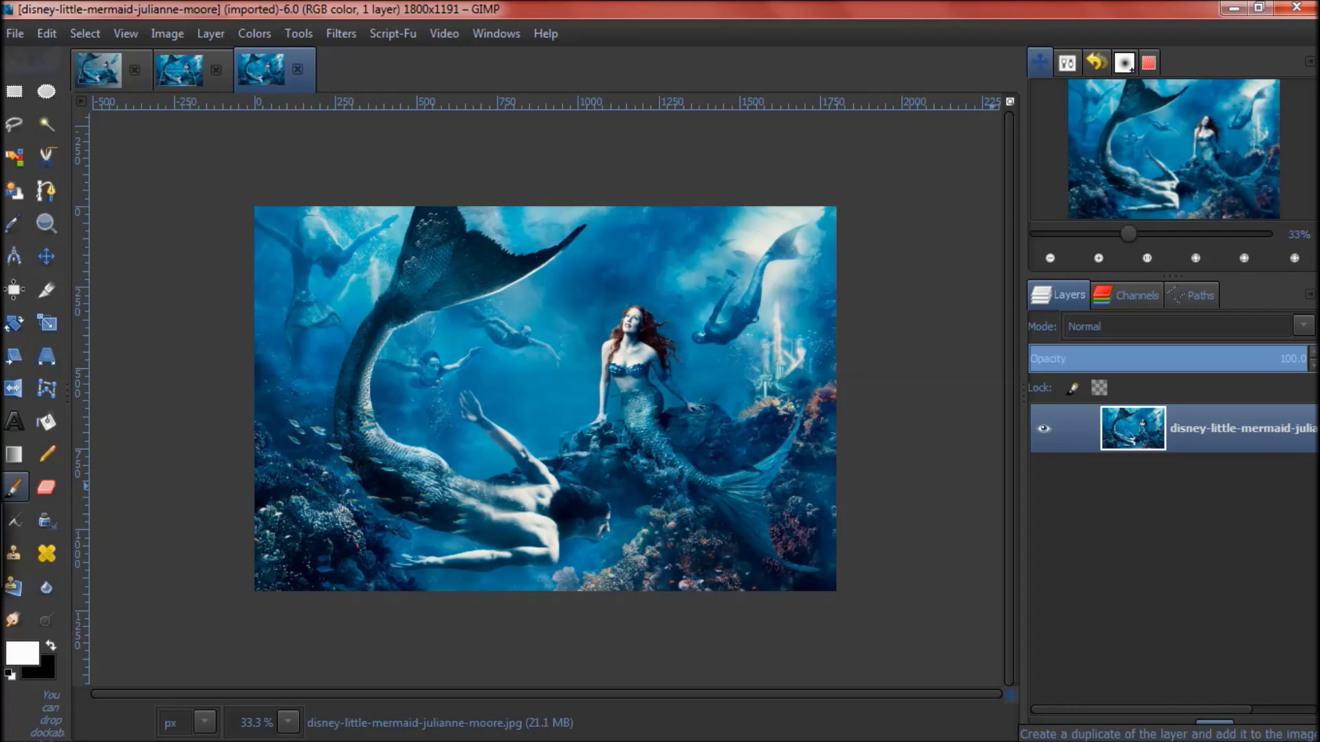
- Duplicate the mermaid photo layer twice
key("ctrl")
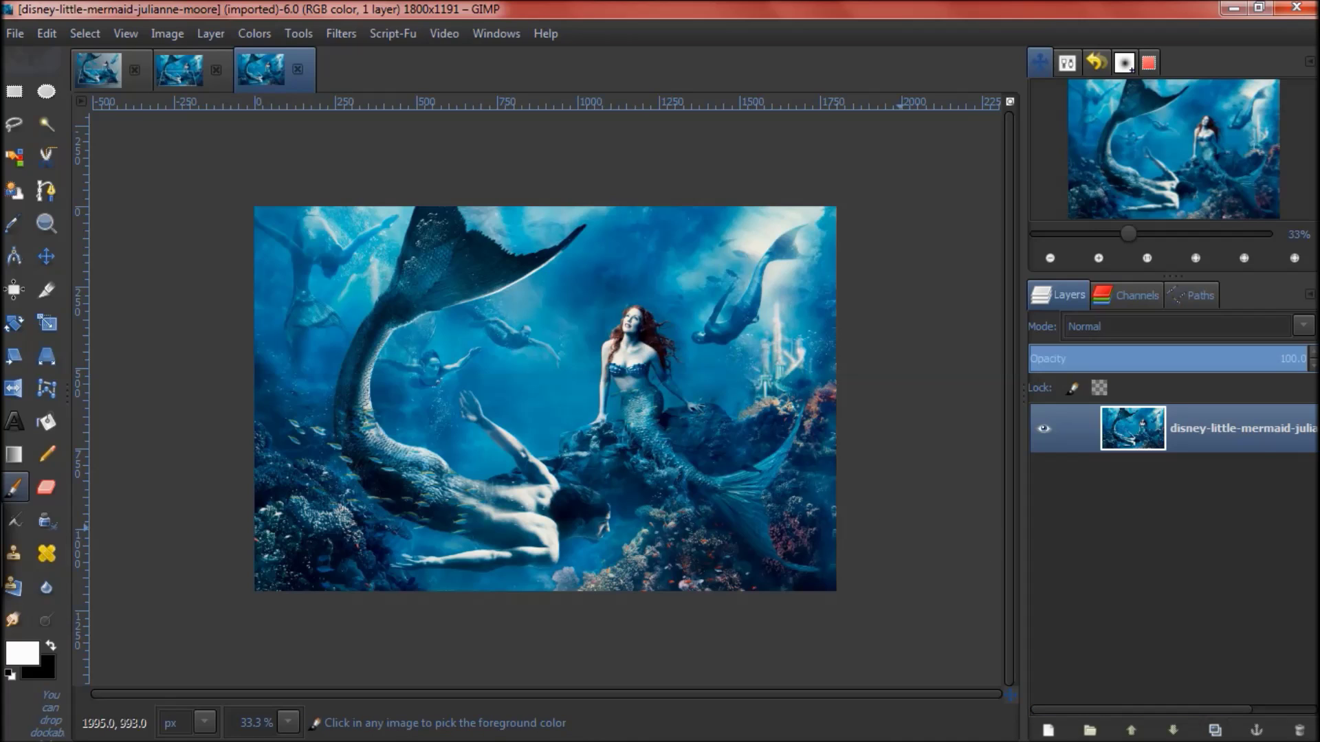
key("ctrl+shift+d")
key("ctrl+shift+d")
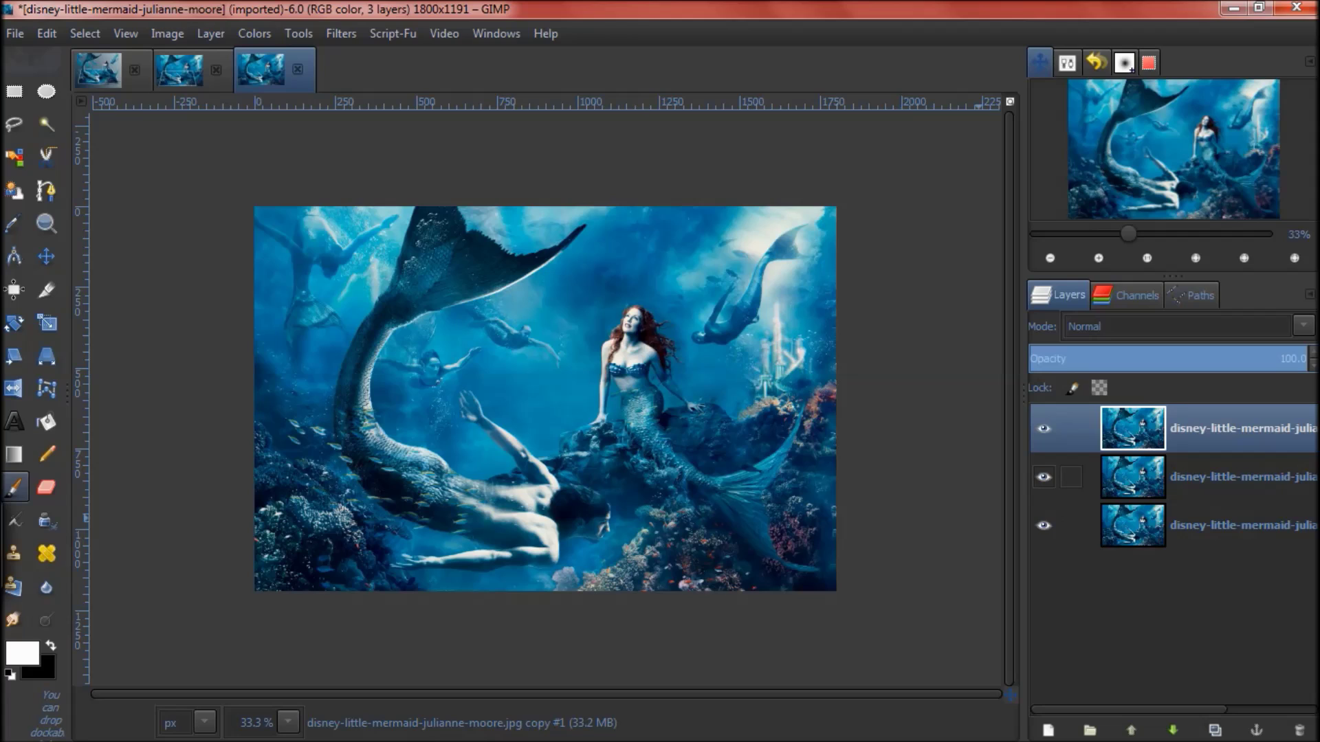
- Rename the lowest of the three photo layers as Background
left_click(1168, 476)
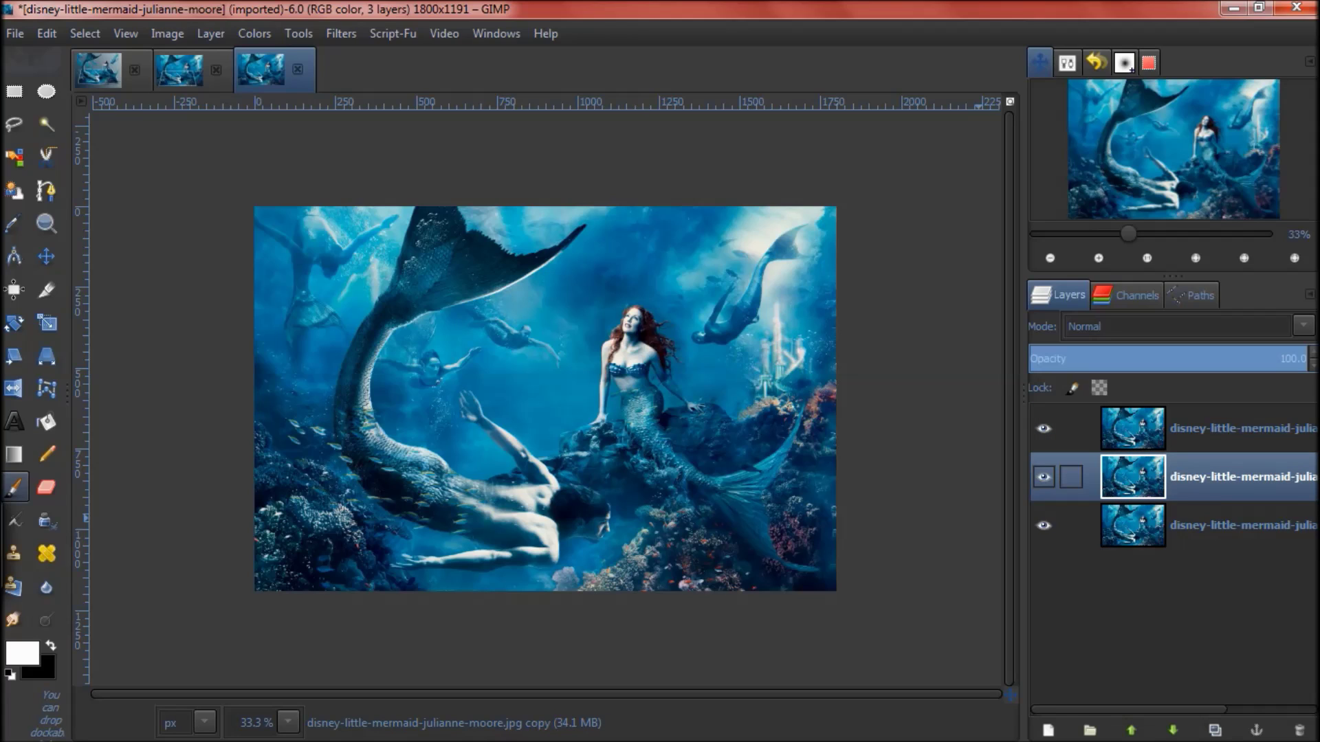
double_click(1231, 525)
key("BackSpace")
type("Background")
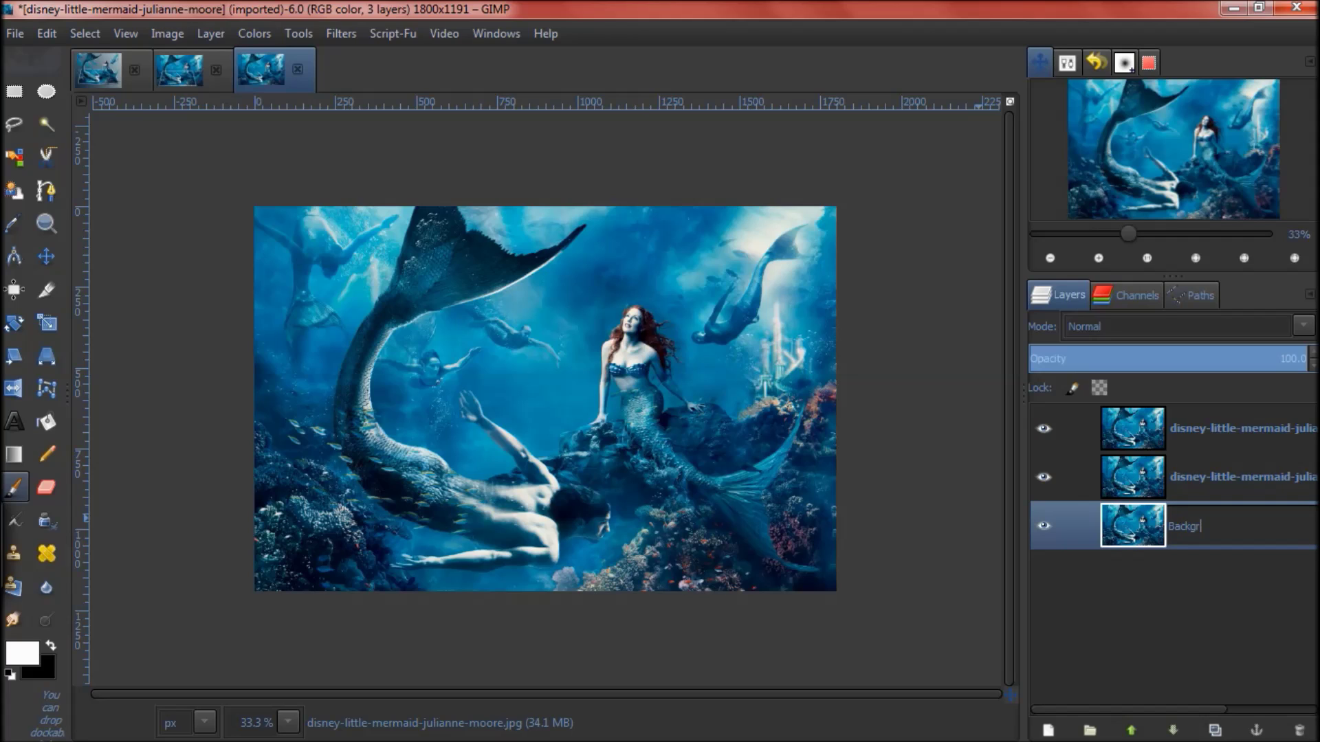
key("Return")
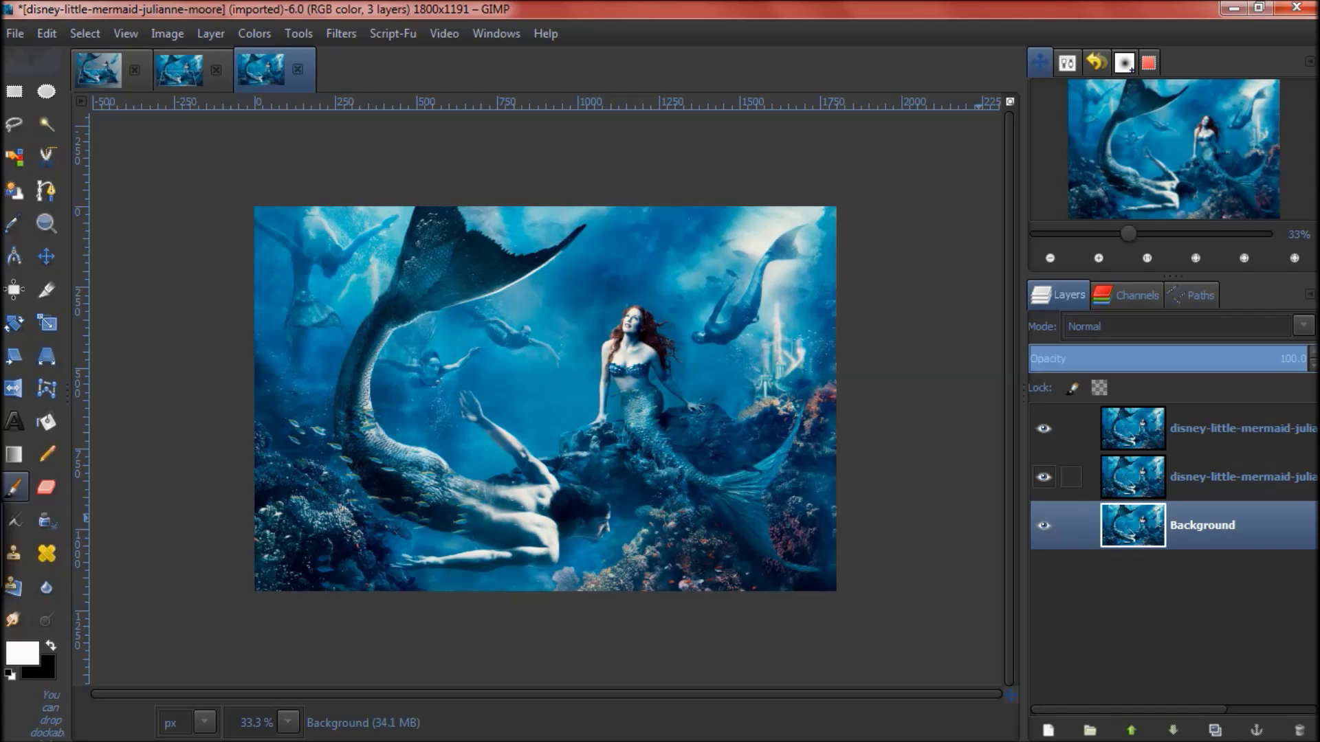
- Rename the middle layer as Background 1
left_click(1132, 476)
double_click(1237, 477)
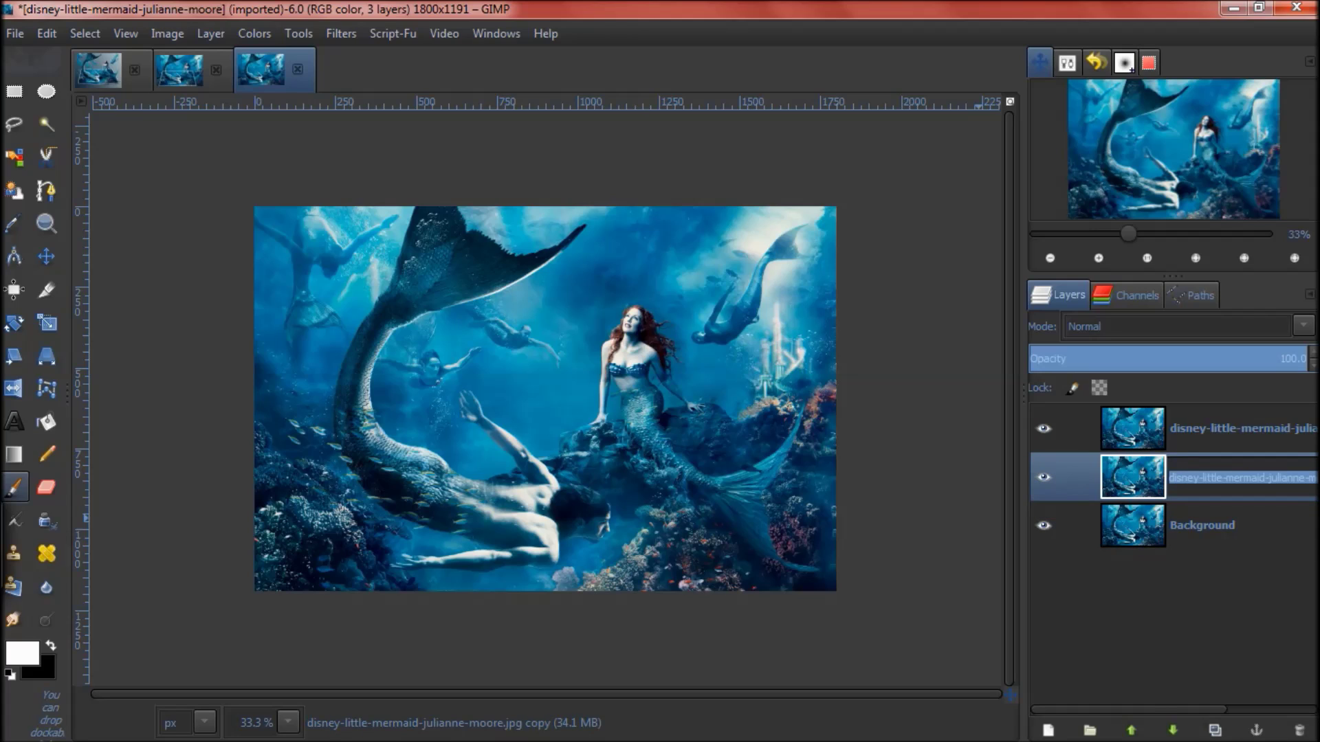
type("Back")
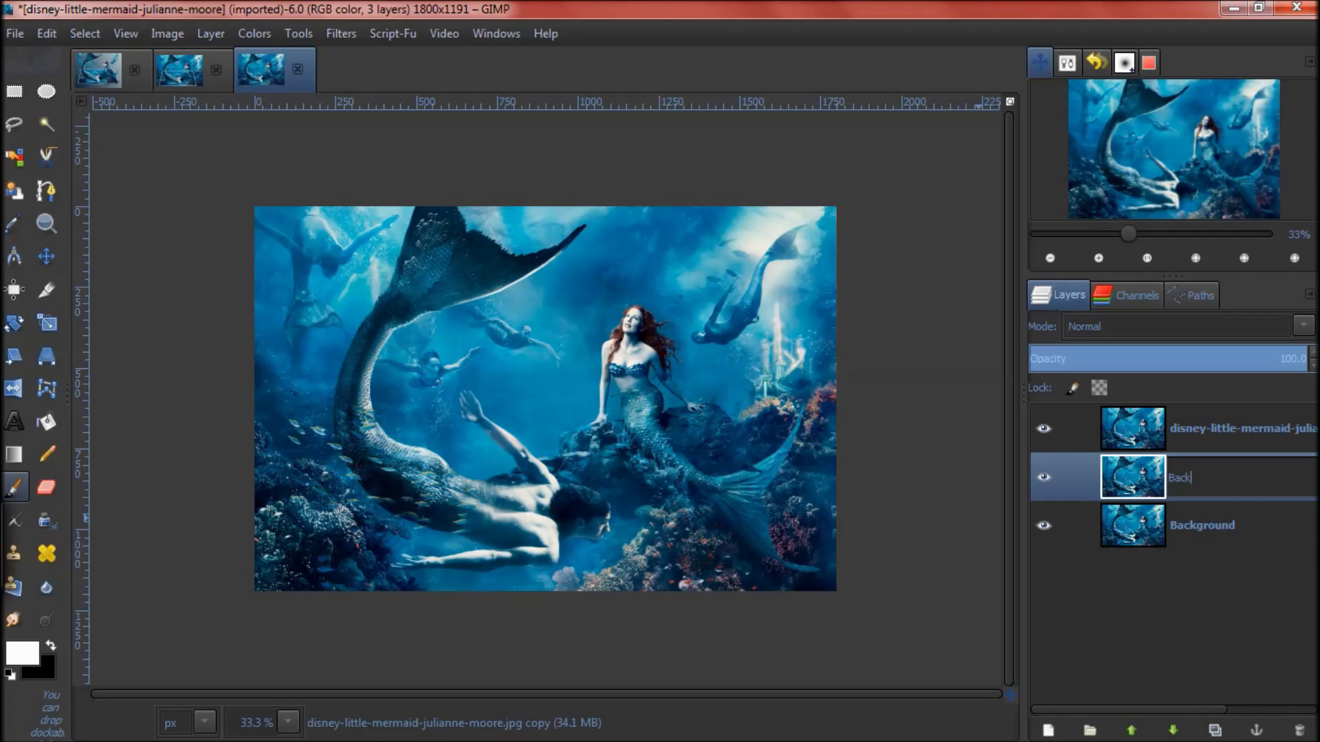
type("ground 1")
key("Return")
- Rename the uppermost layer as Background 2
double_click(1237, 429)
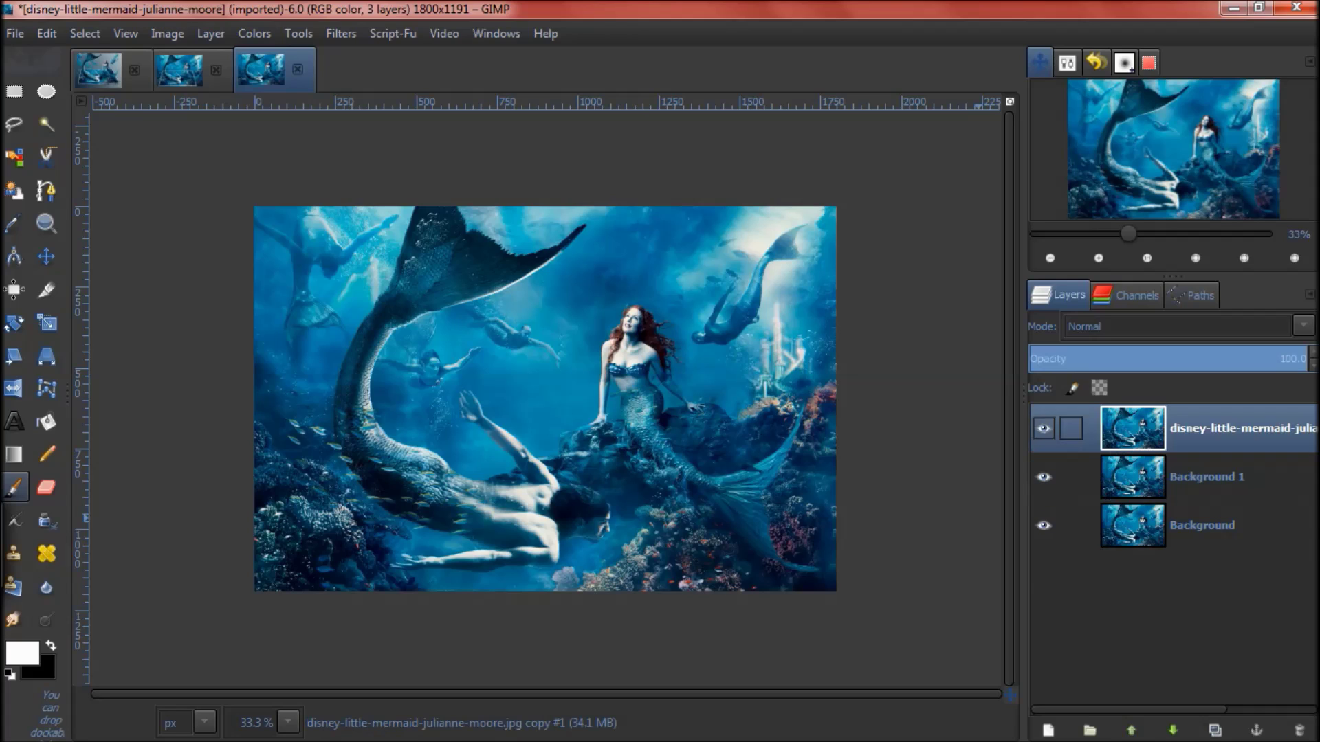
type("Backg")
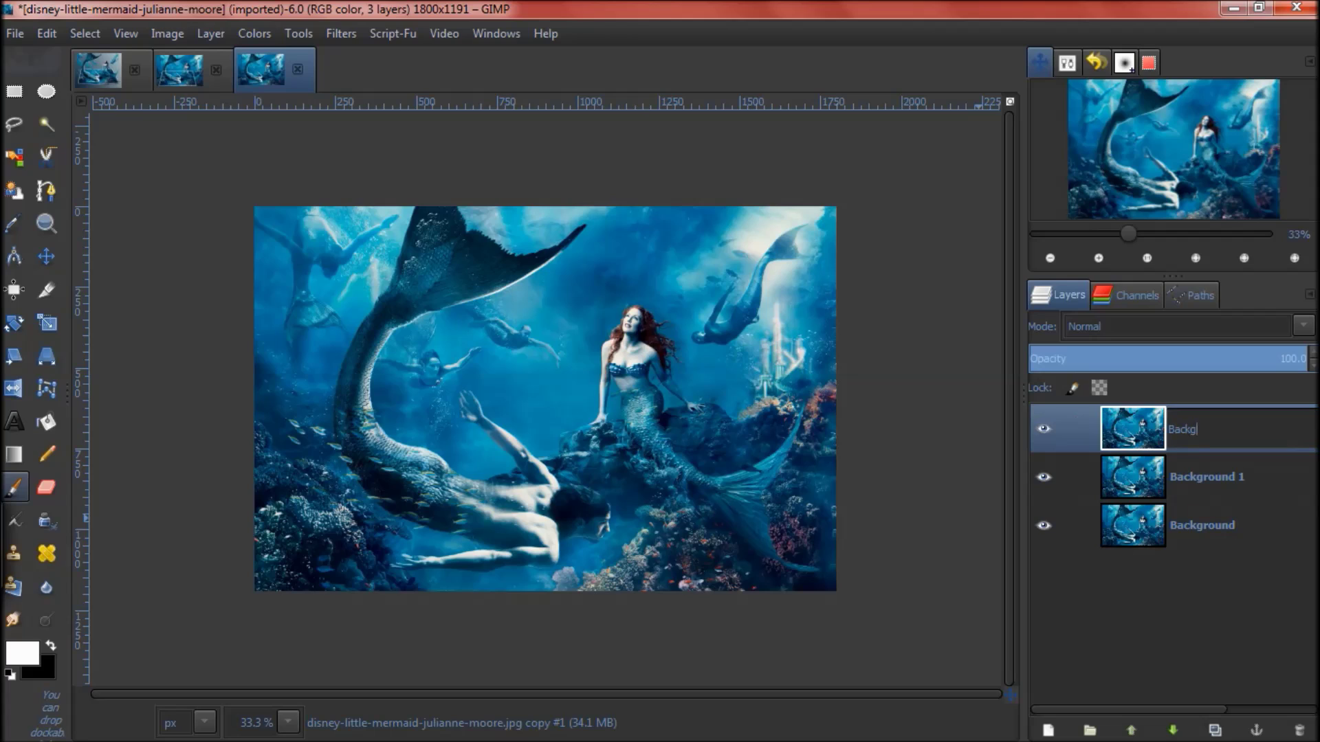
type("round 2")
key("Return")
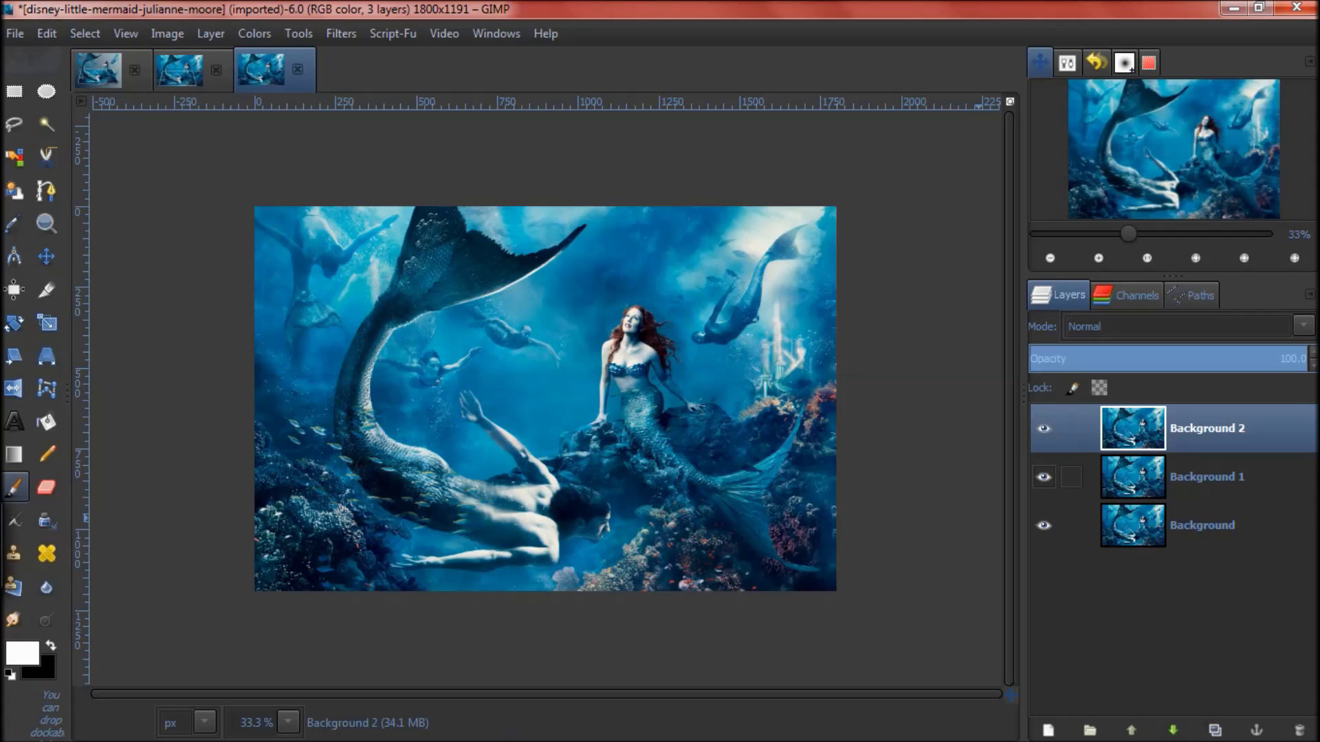
- On the Background 1 layer, draw a rectangular selection about 1170 × 557 px around the merman's body in the lower part of the photo
left_click(1202, 477)
key("r")
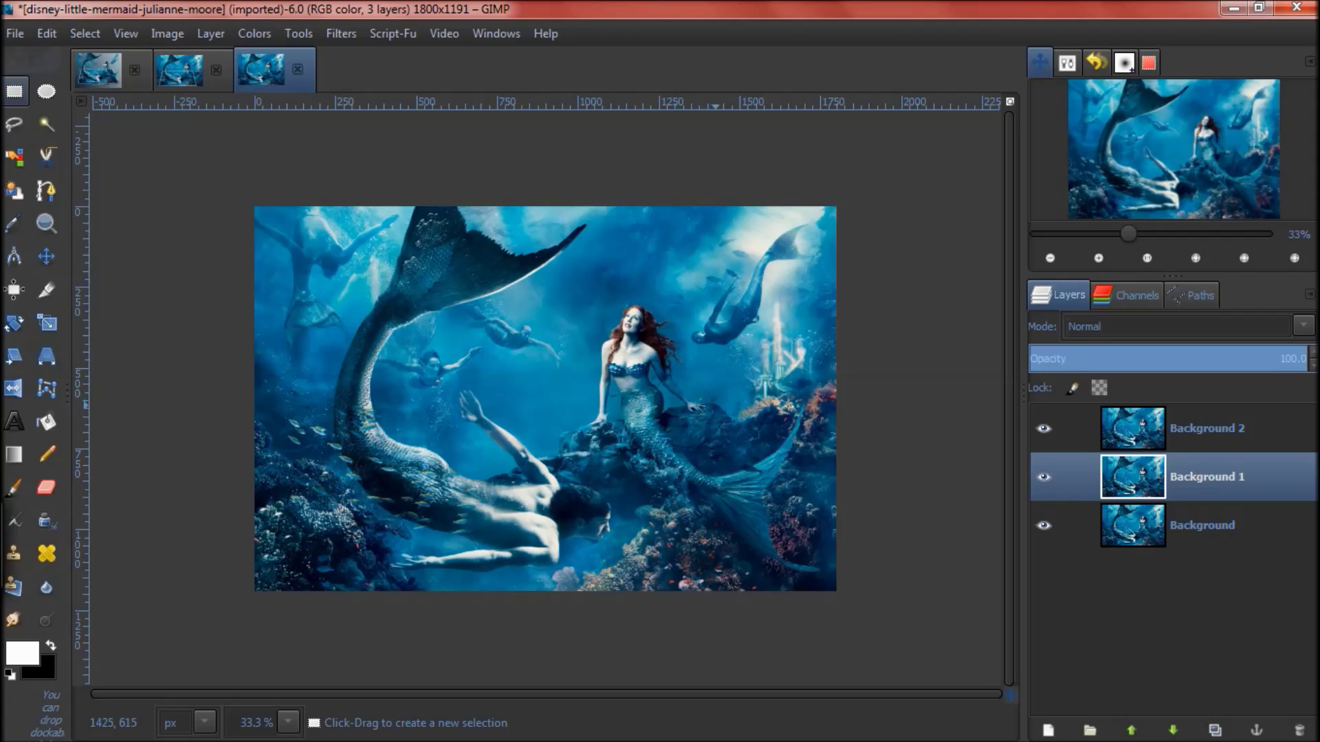
left_click_drag(710, 404, 677, 421)
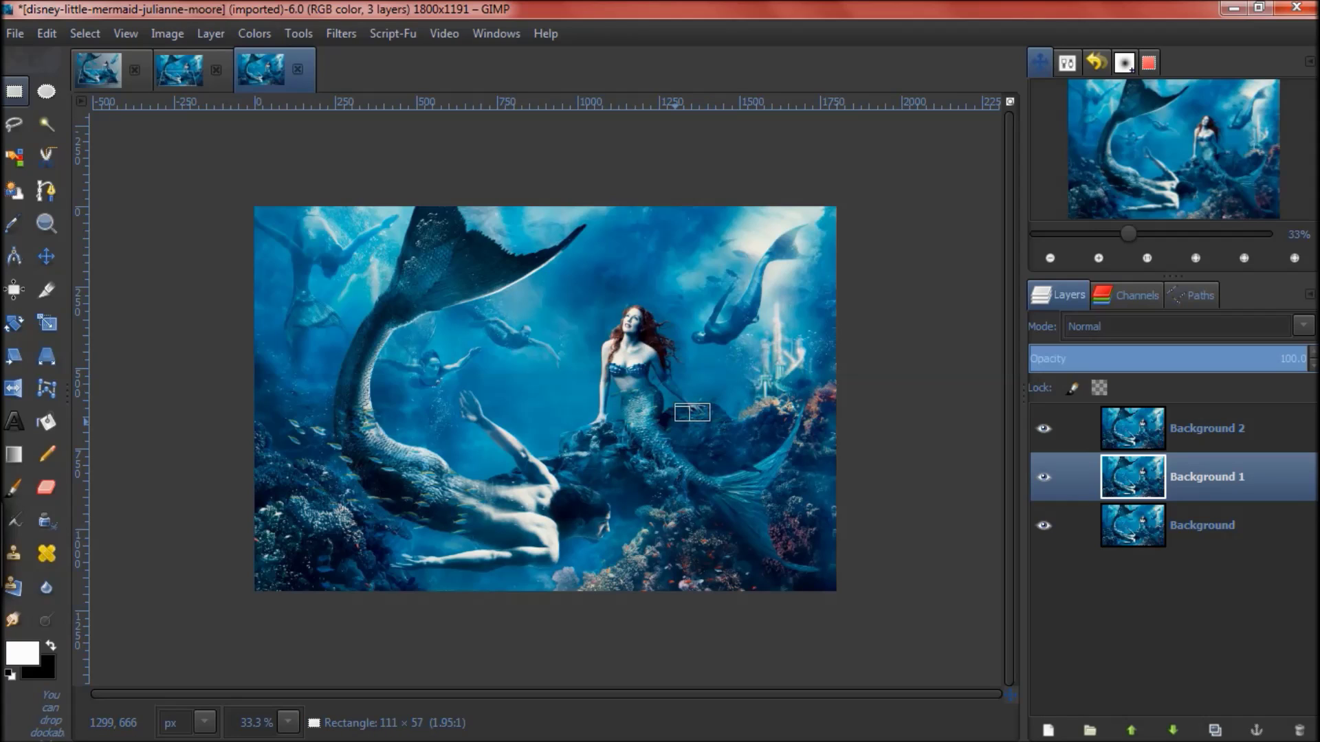
key("Escape")
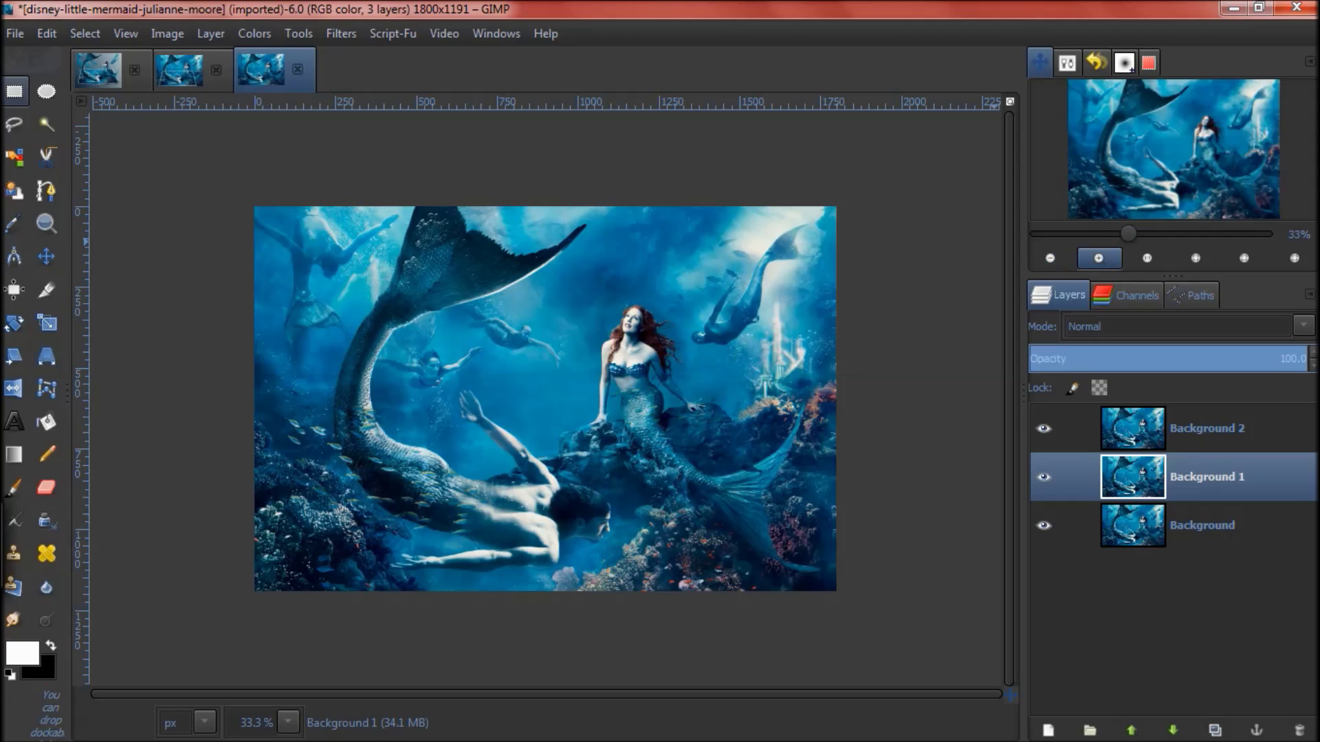
left_click(1099, 258)
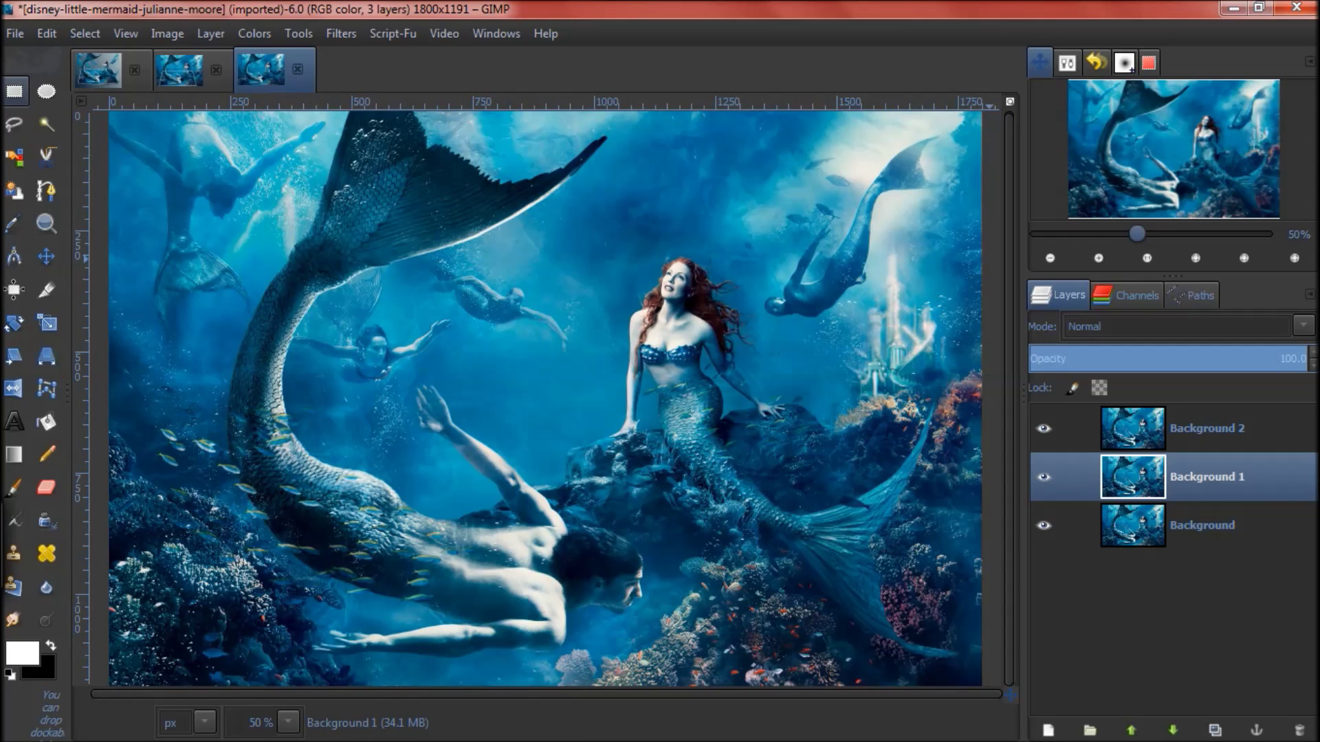
left_click_drag(1136, 233, 1134, 234)
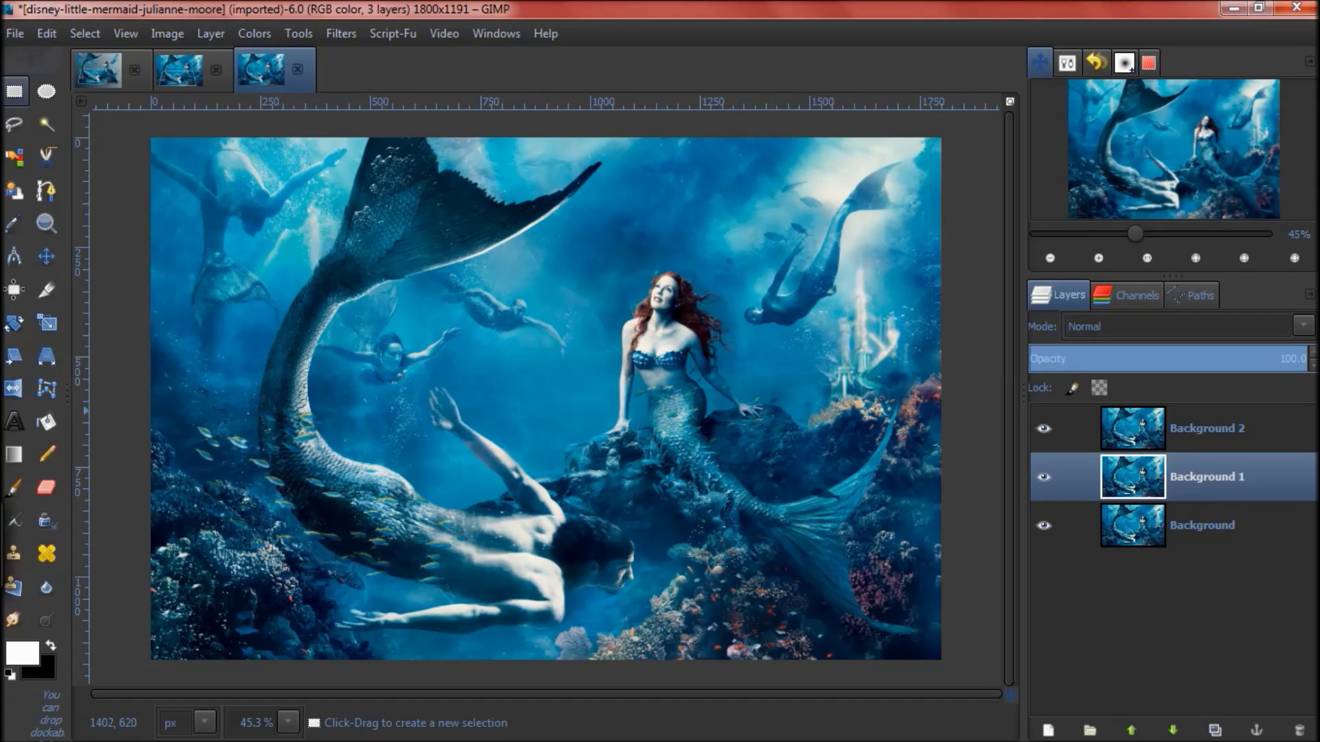
left_click_drag(765, 406, 428, 496)
left_click_drag(292, 572, 252, 648)
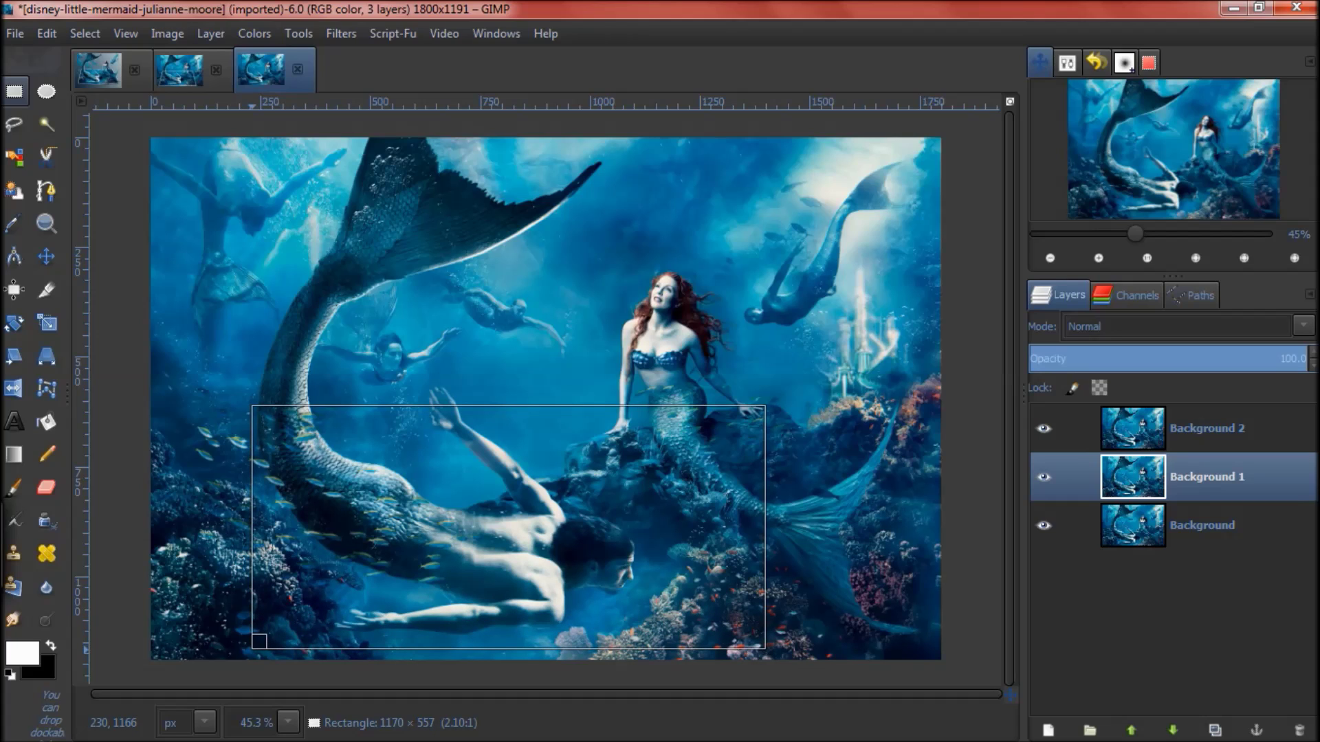
left_click_drag(252, 649, 253, 649)
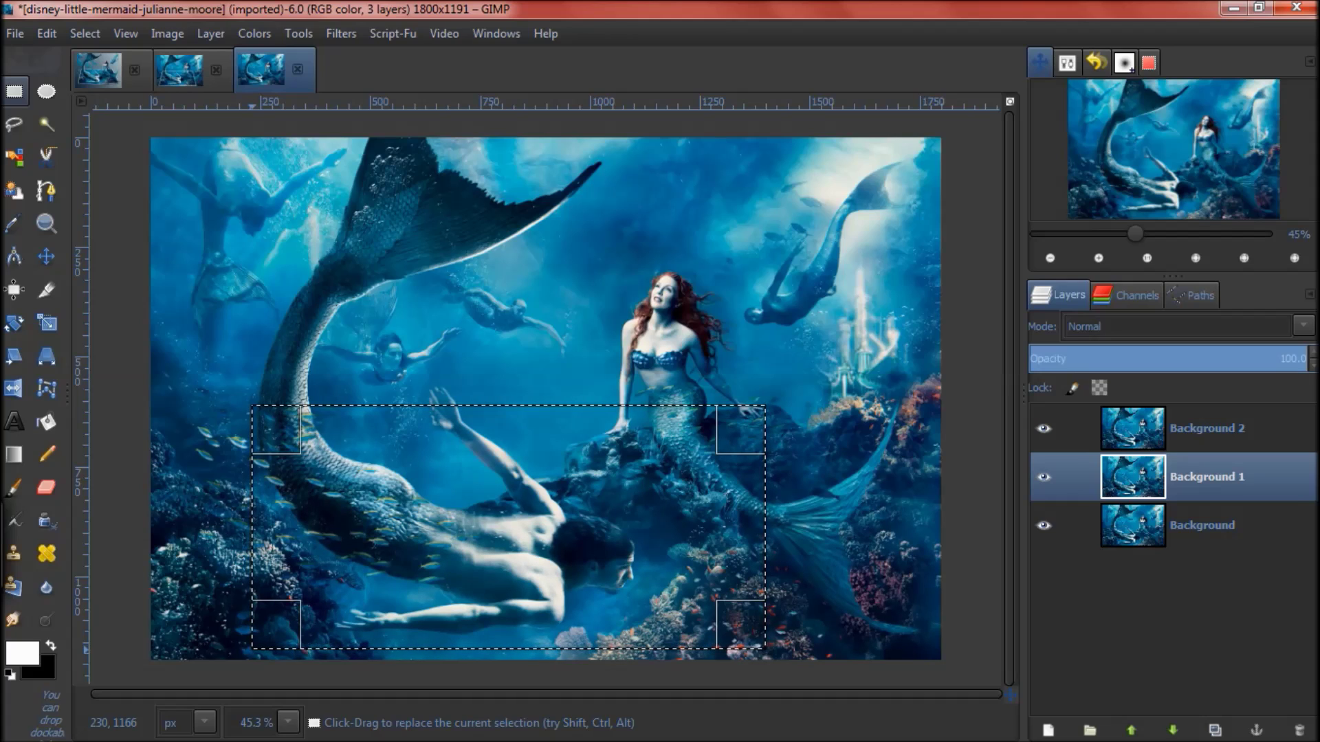
- Activate the Perspective tool and set it to transform the selection, with Normal (Forward) direction and Cubic interpolation
left_click(46, 356)
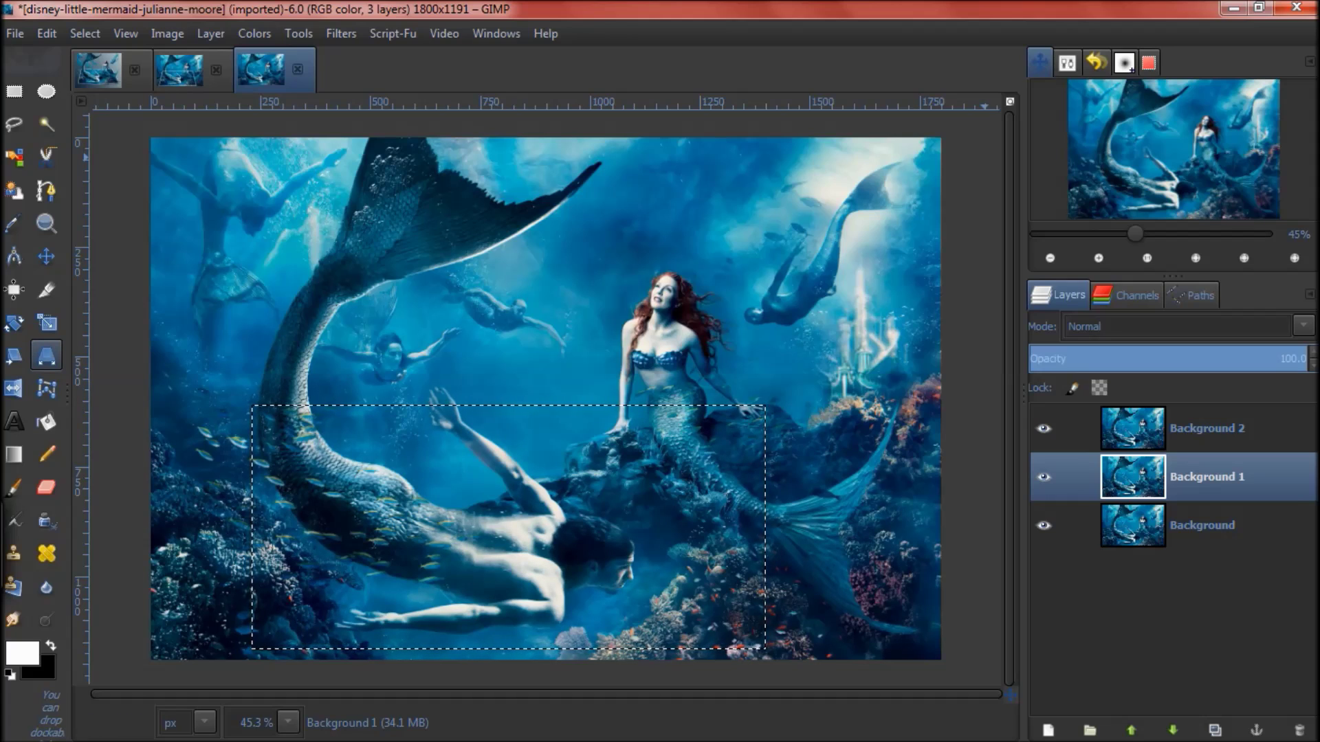
left_click(1066, 63)
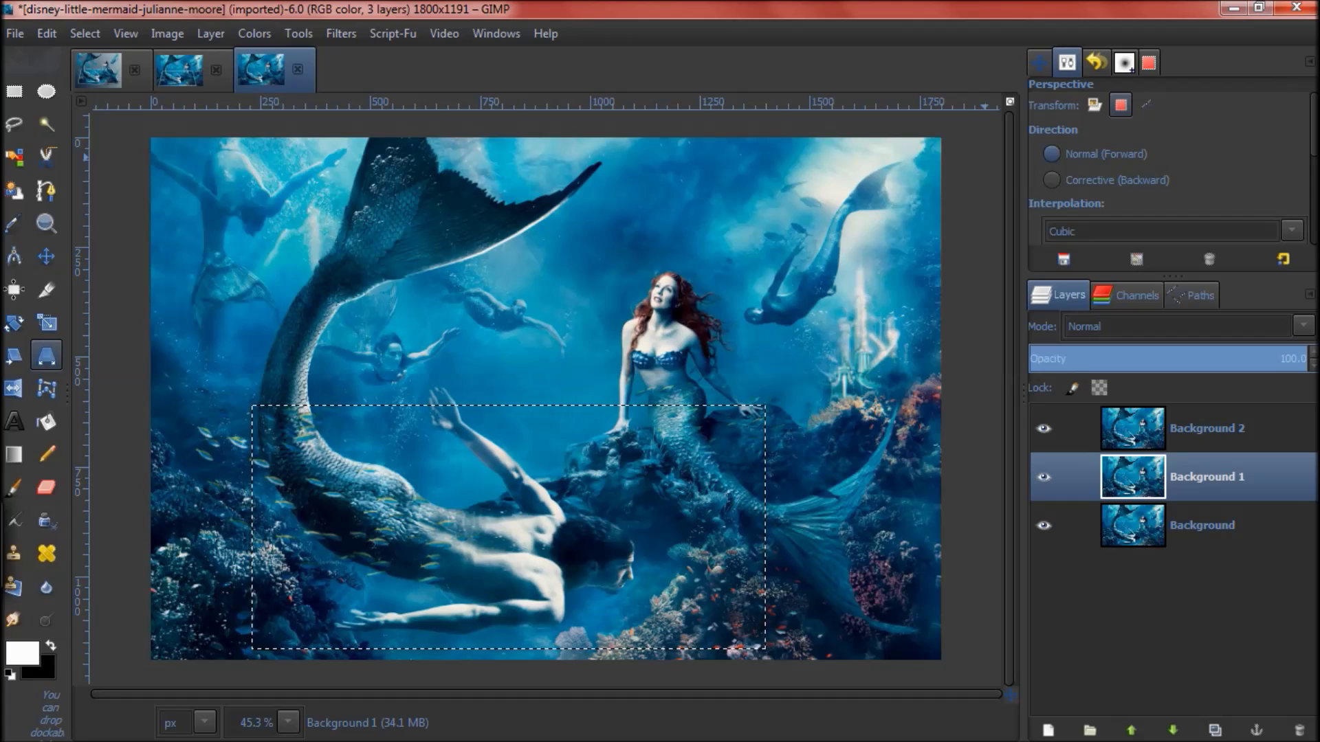
scroll(1168, 179, "down", 3)
scroll(1169, 178, "up", 3)
scroll(1169, 172, "down", 3)
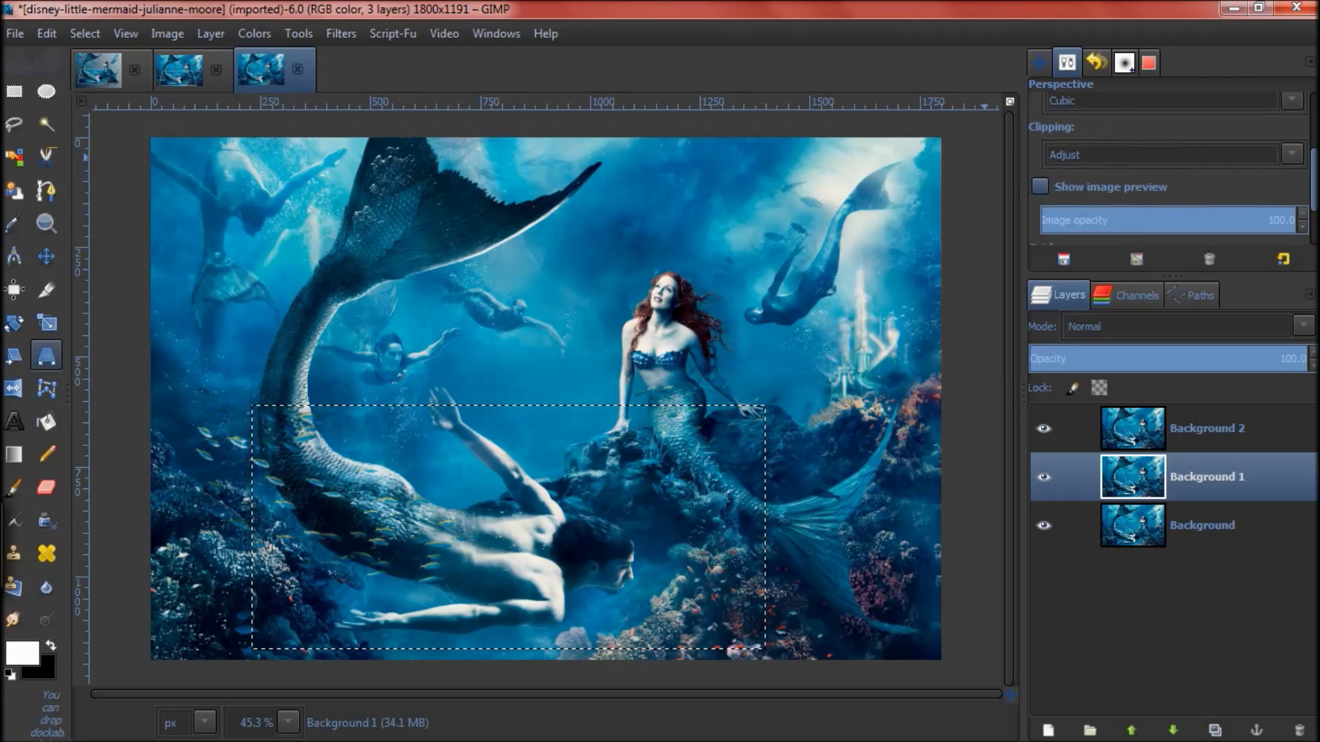
scroll(1168, 171, "up", 3)
left_click(1094, 105)
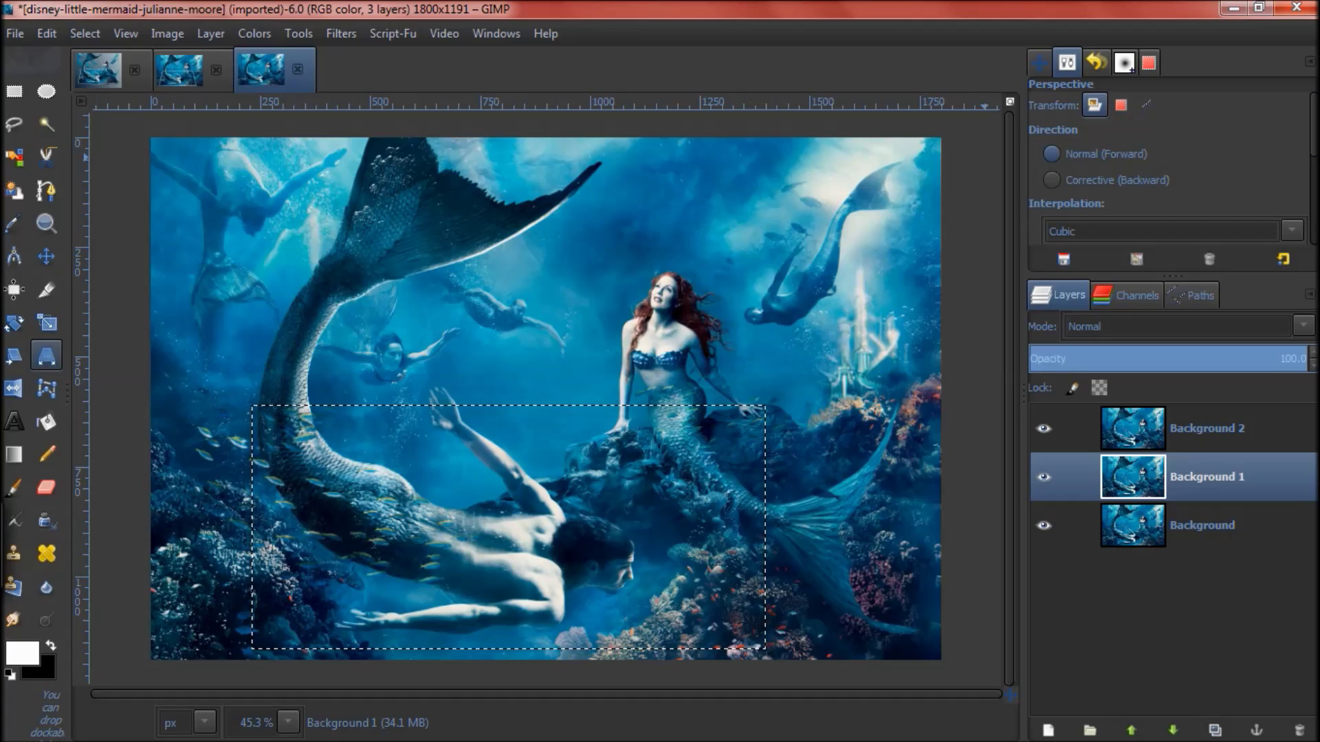
left_click(1121, 104)
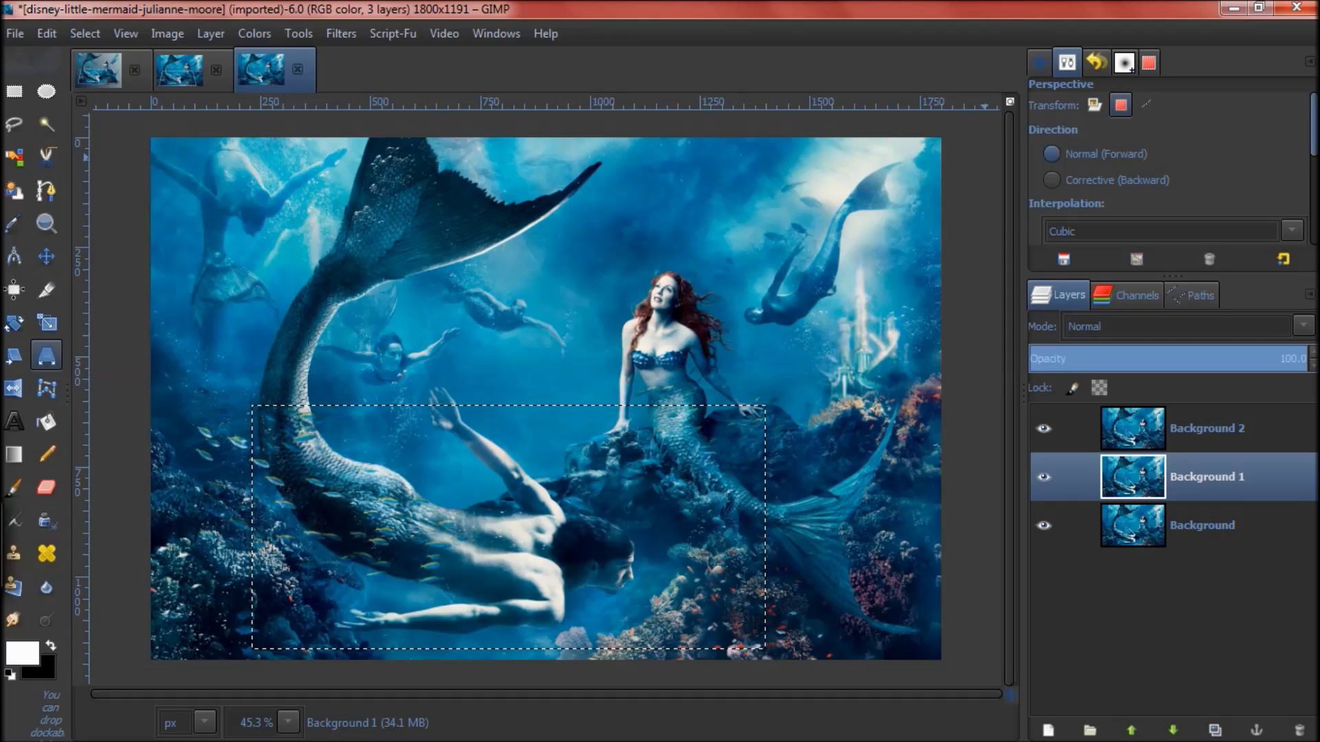
scroll(1168, 172, "down", 3)
scroll(1168, 171, "up", 3)
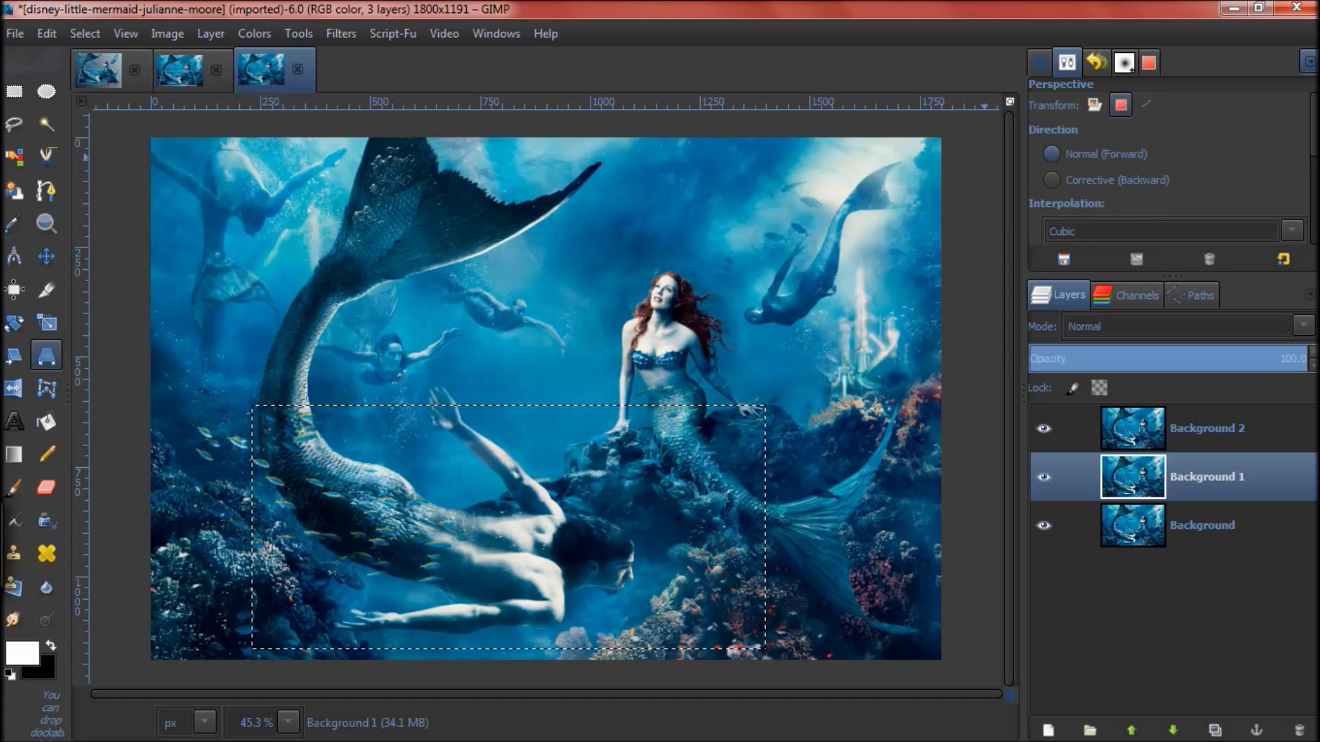
- Apply a perspective transform that widens the selection's two lower corners outward into a trapezoid
left_click(418, 418)
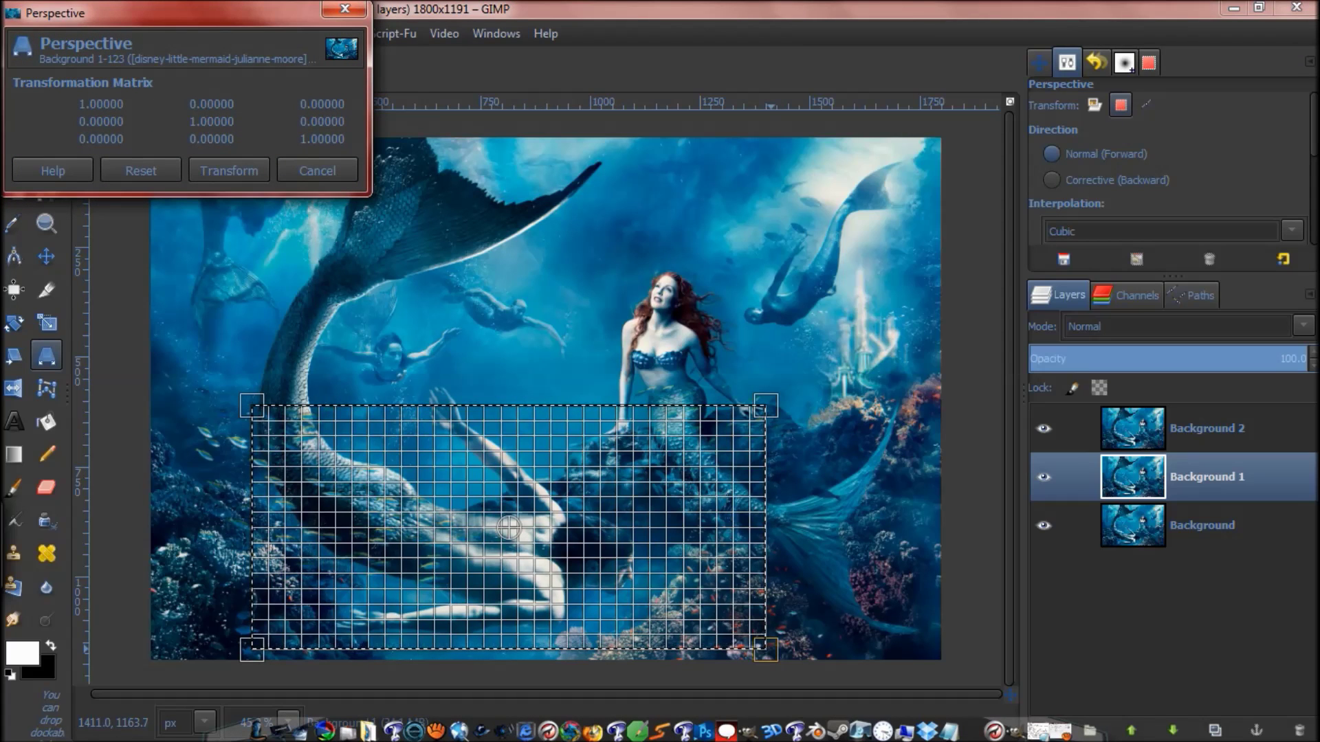
left_click_drag(773, 655, 813, 650)
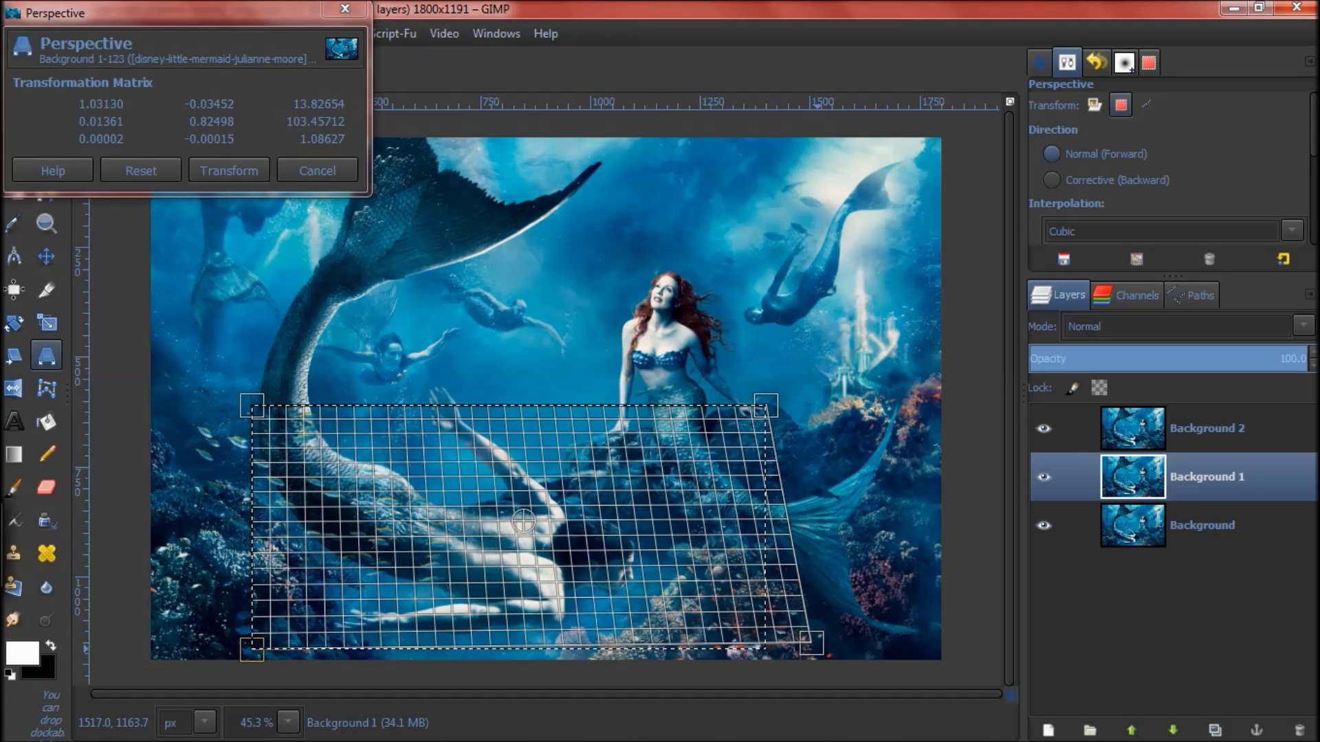
left_click_drag(252, 649, 198, 645)
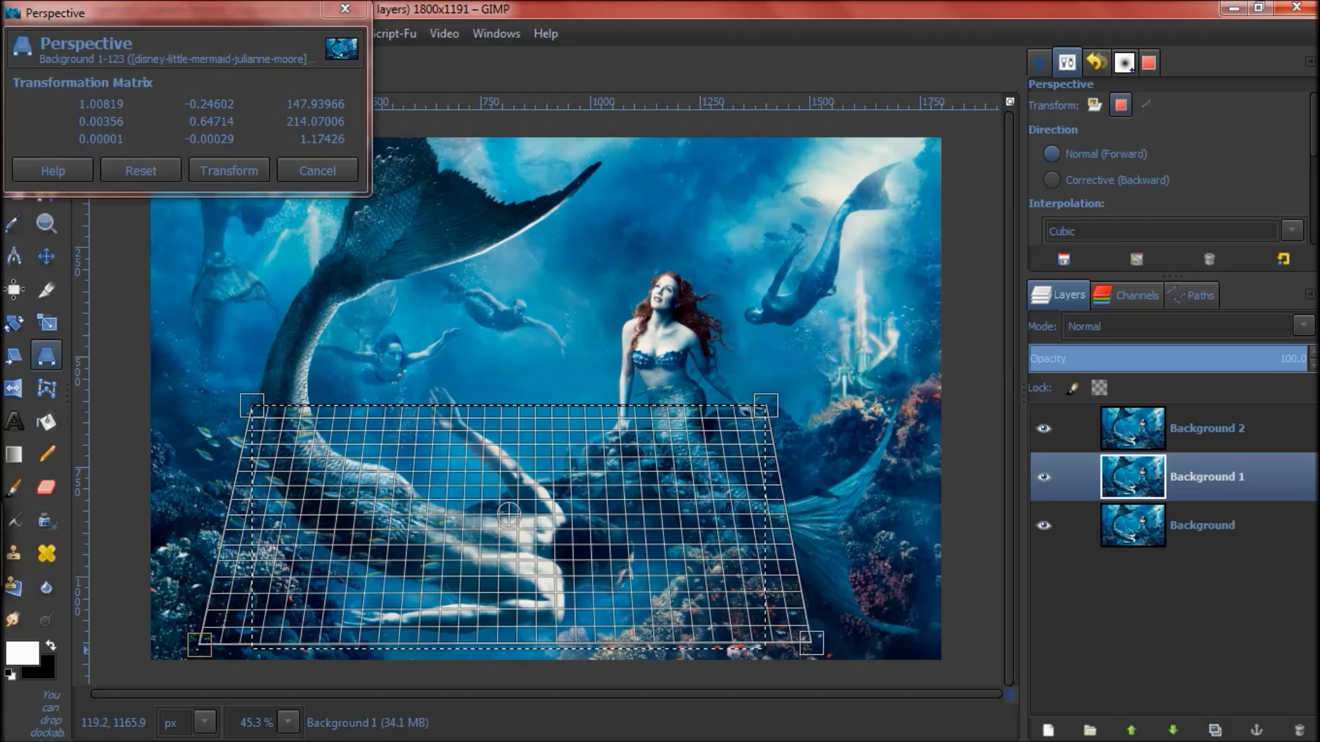
left_click_drag(811, 643, 814, 643)
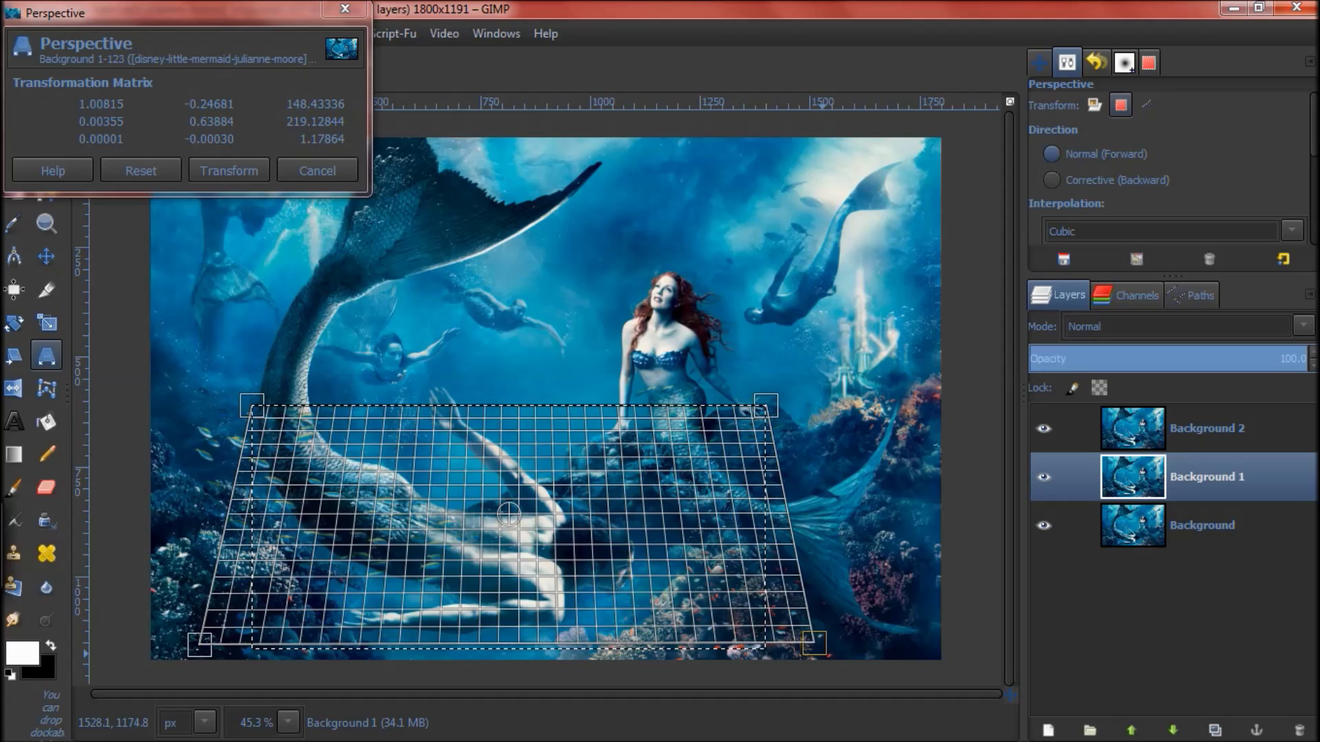
left_click(229, 170)
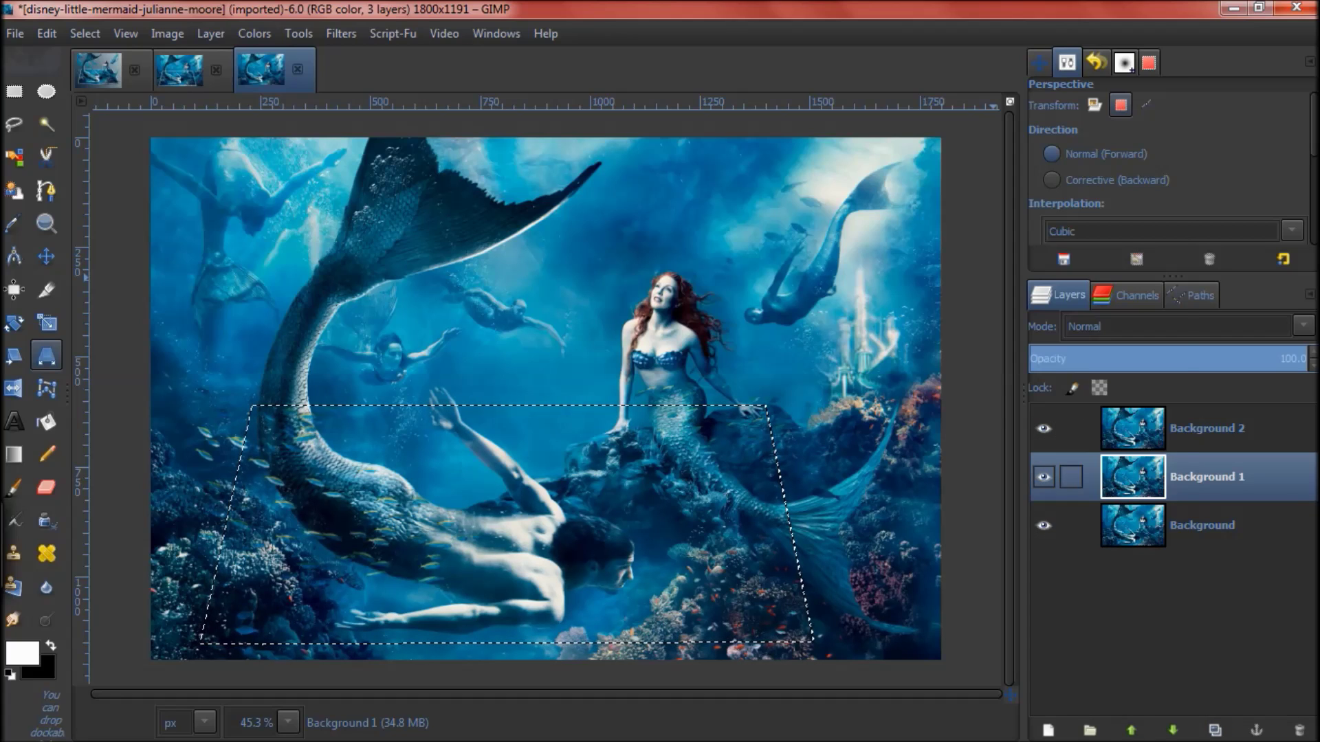
- Add a layer mask to Background 1, initialized from the selection
right_click(1183, 477)
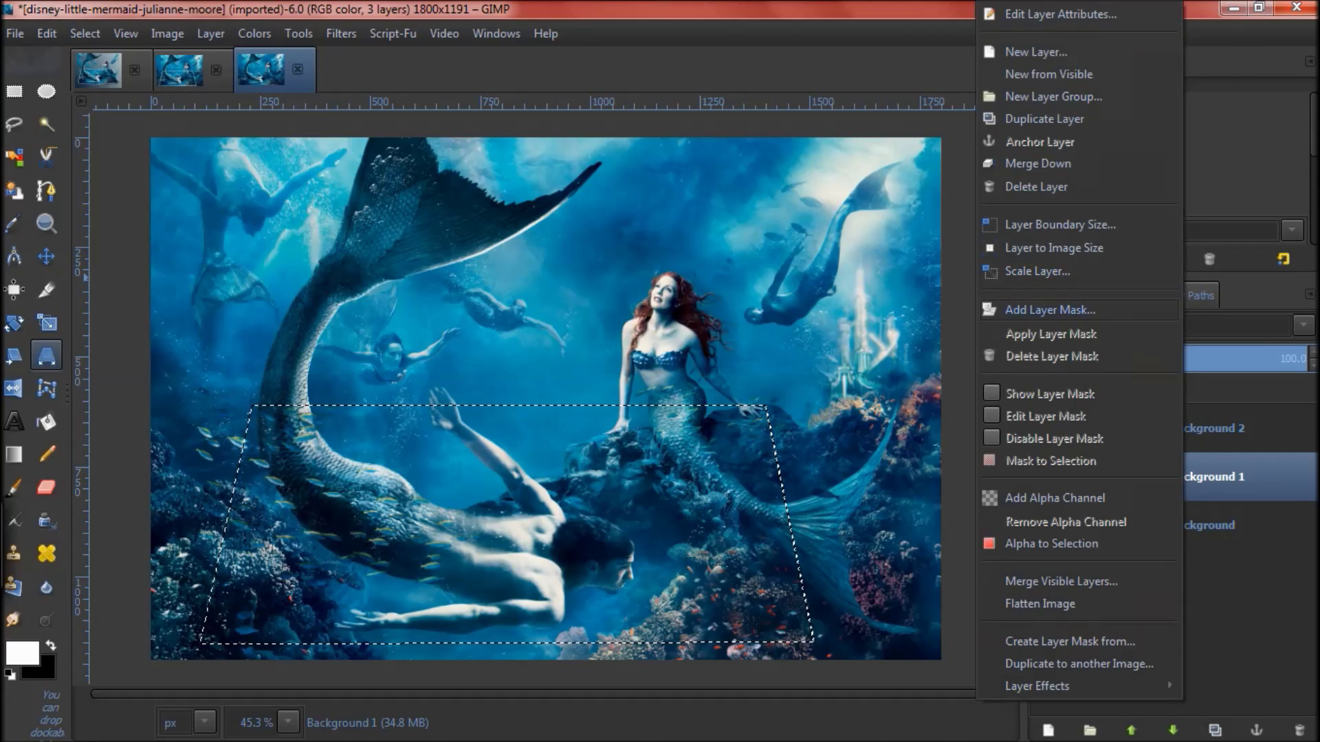
left_click(1049, 310)
mouse_move(552, 739)
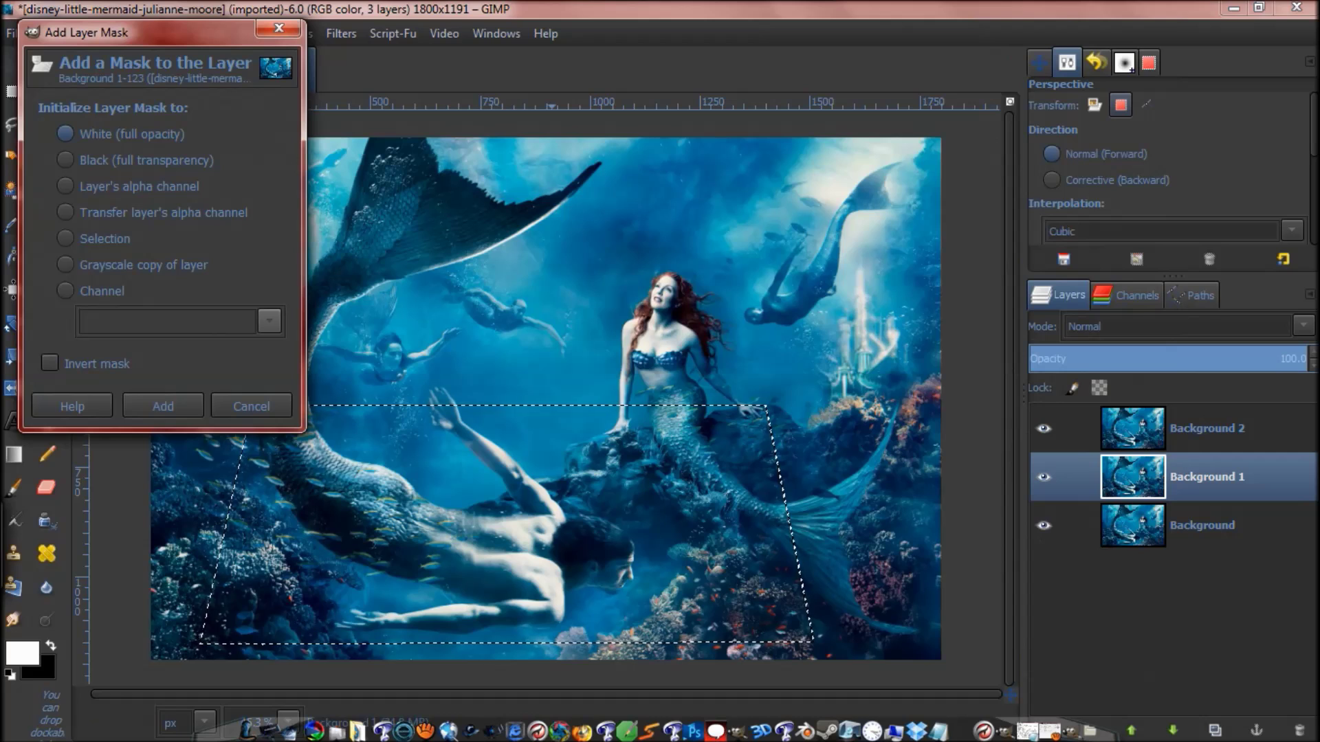
left_click(65, 238)
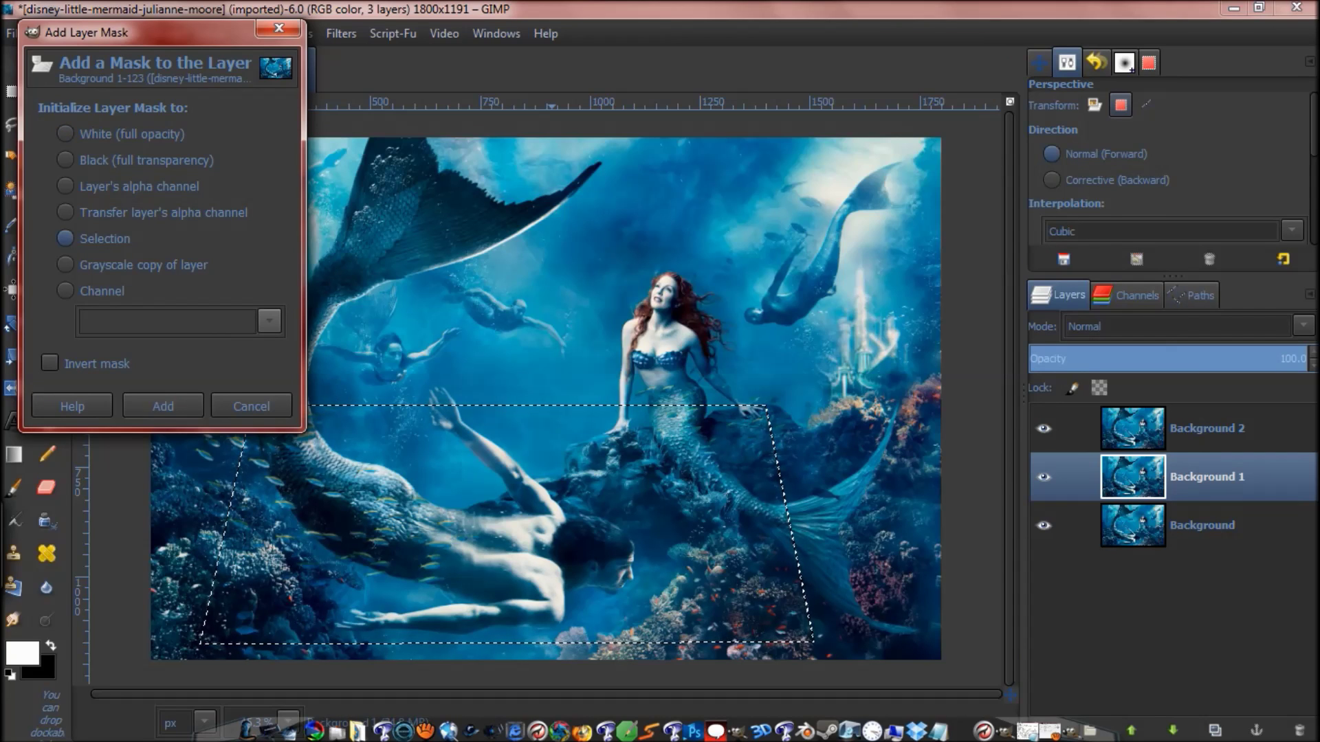
left_click(163, 406)
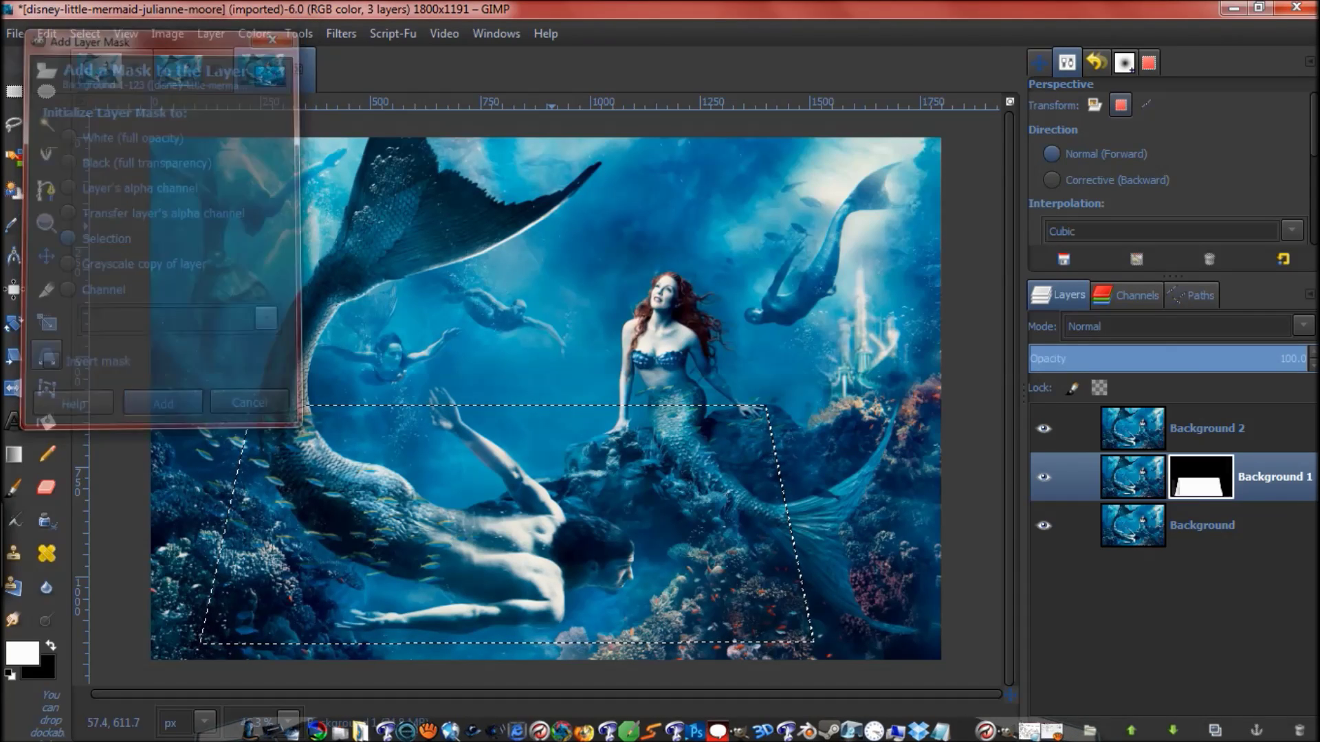
- Temporarily hide the Background 2 and Background layers to inspect the masked Background 1 layer, and show both again
left_click(1044, 428)
left_click(1043, 525)
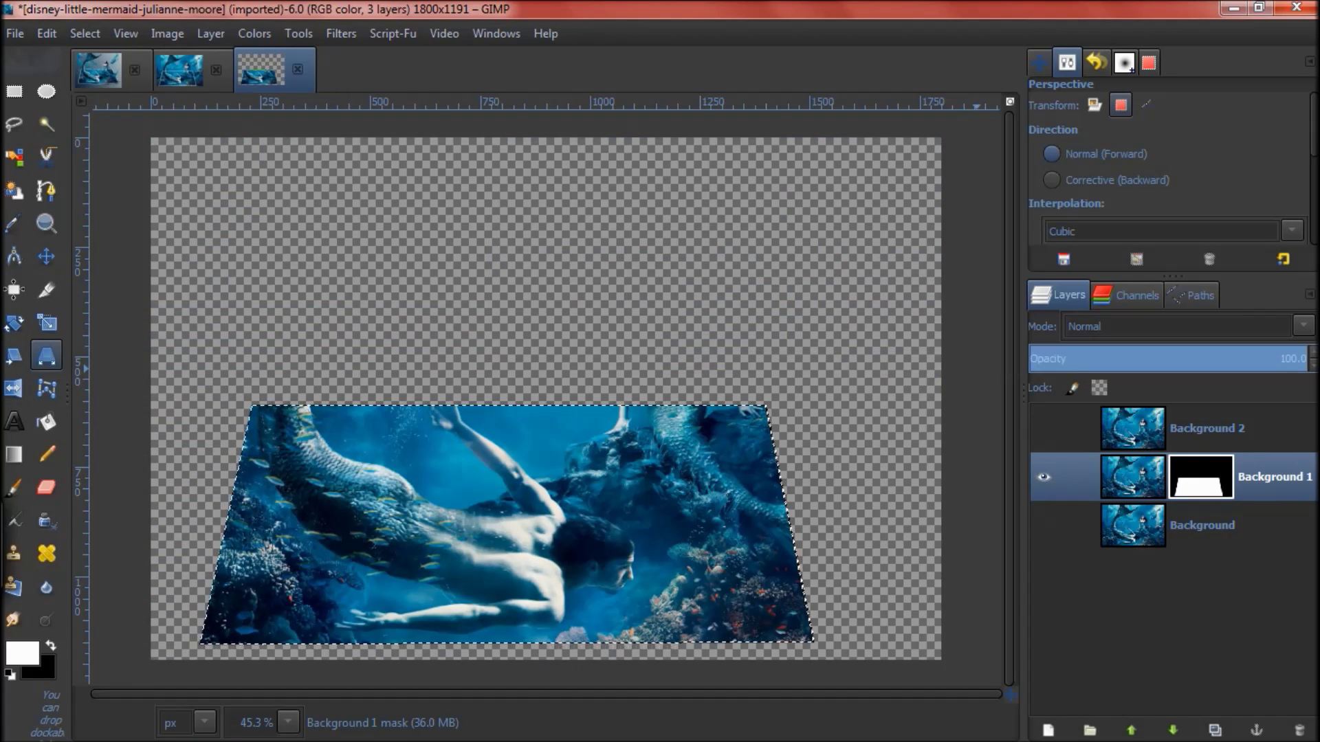
left_click(1043, 525)
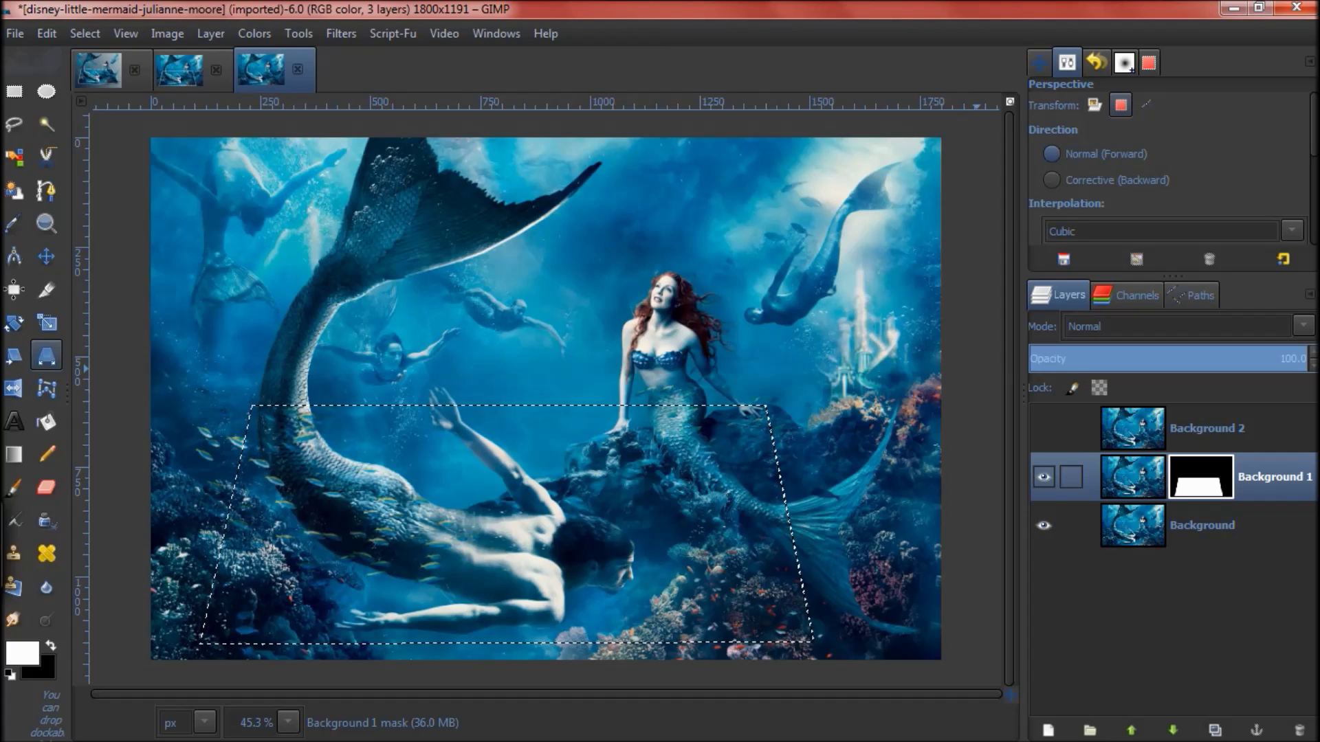
left_click(1043, 429)
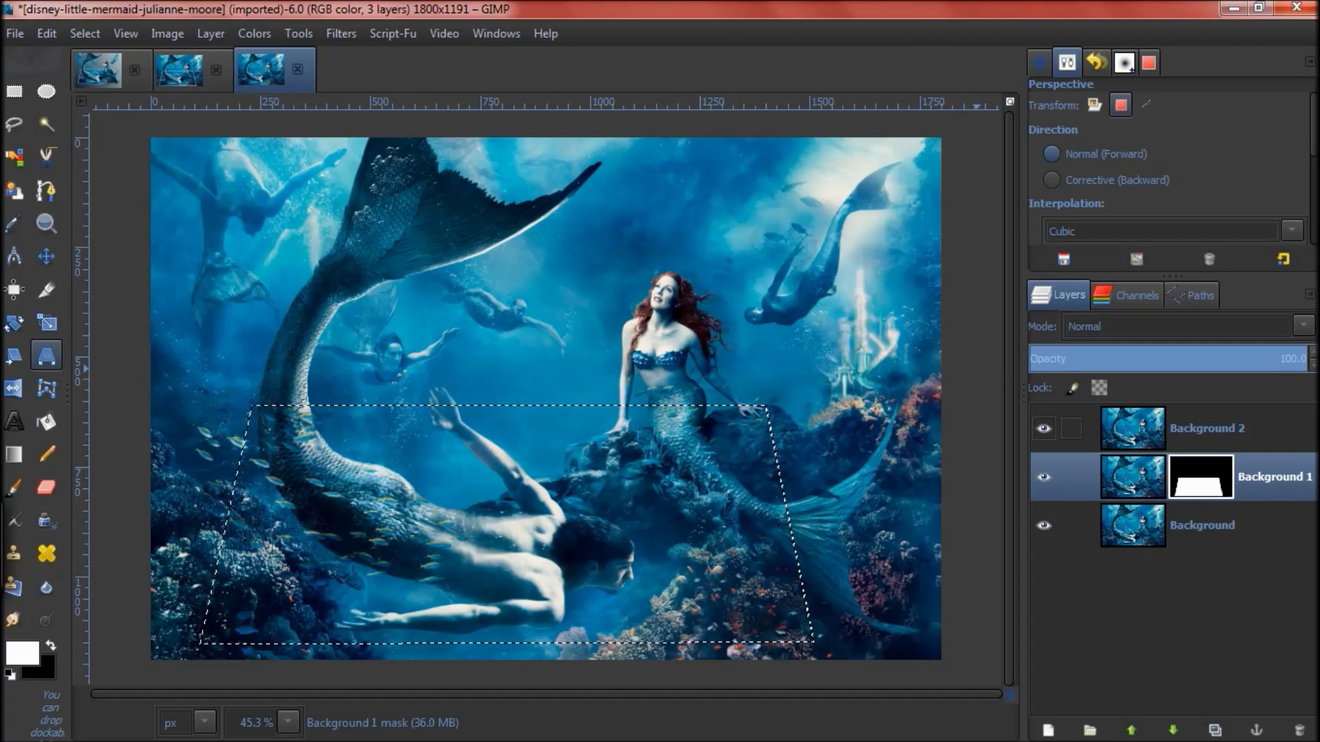
- Add a new transparent 1800 × 1191 px layer directly above Background 2
left_click(1202, 428)
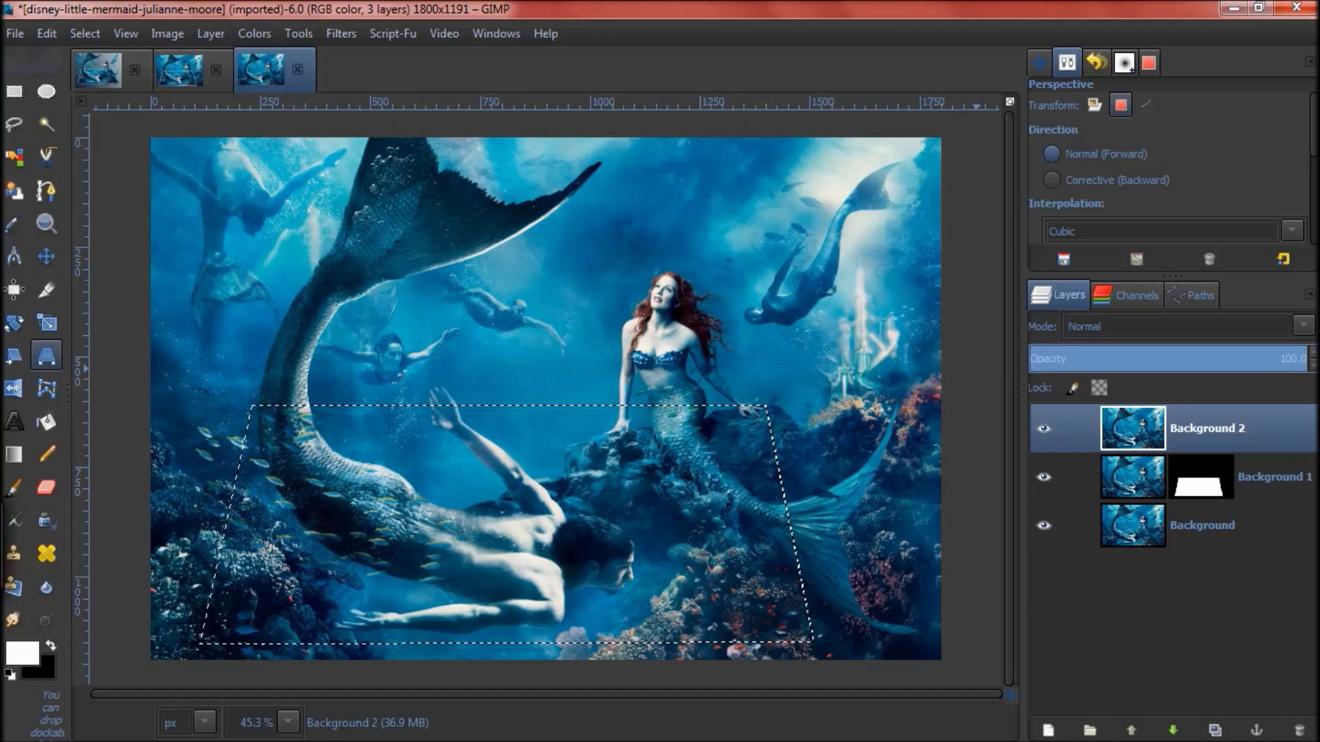
left_click(1047, 730)
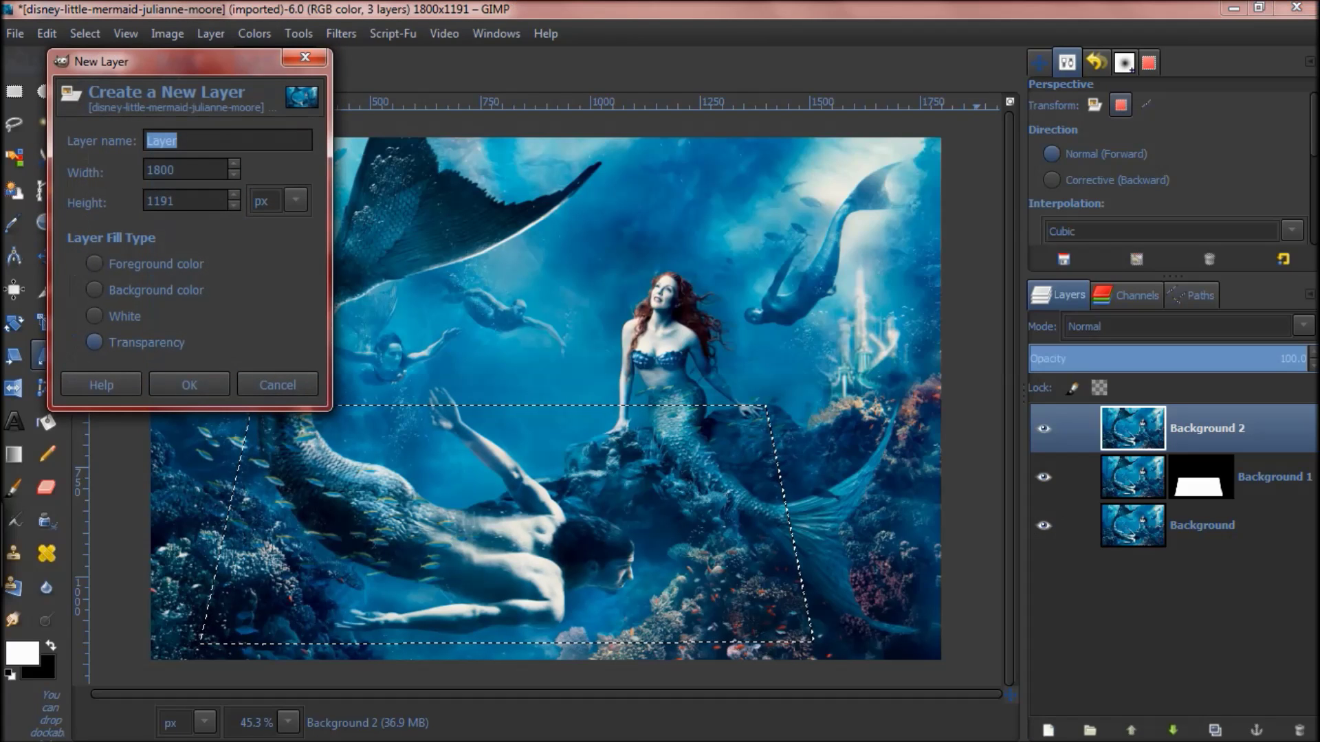
left_click(189, 384)
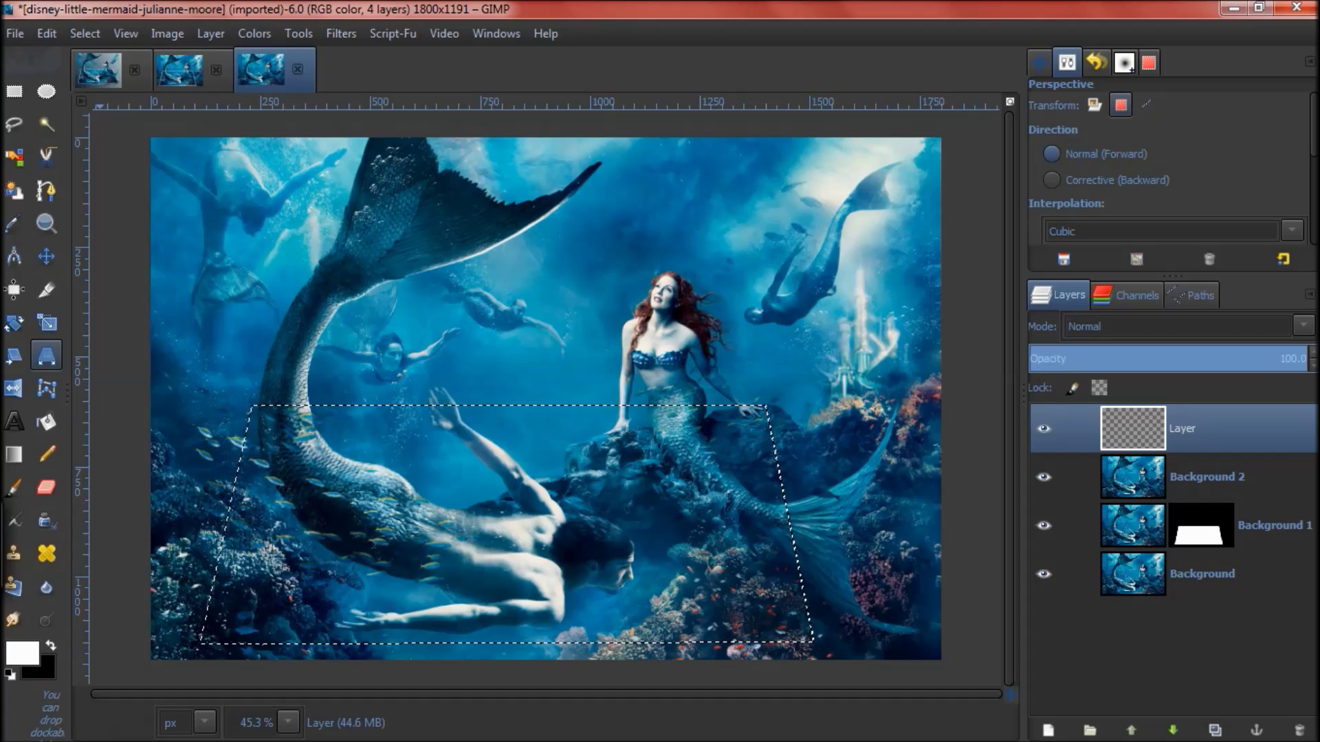
- Stroke the trapezoid selection on the new layer with a 10 px solid white antialiased line
key("alt+e")
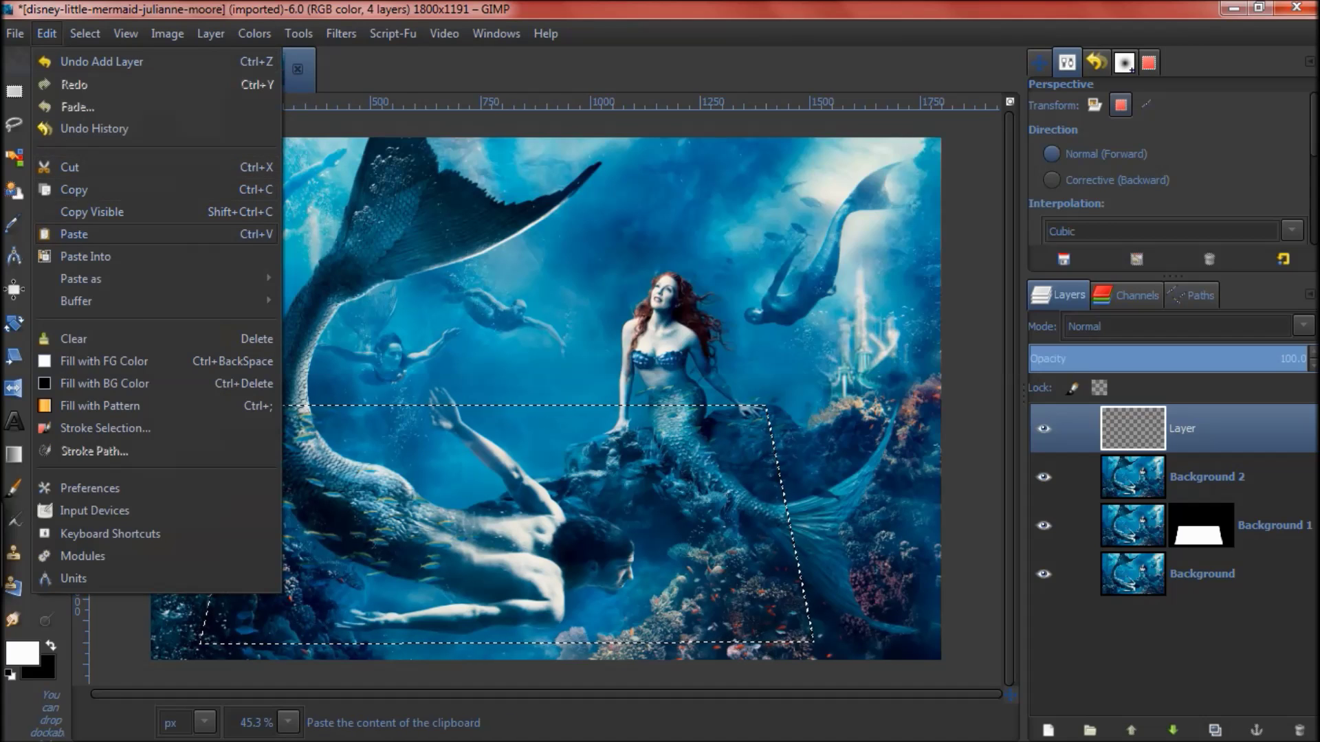
key("Down")
key("Down")
key("Down")
key("Down")
key("Down")
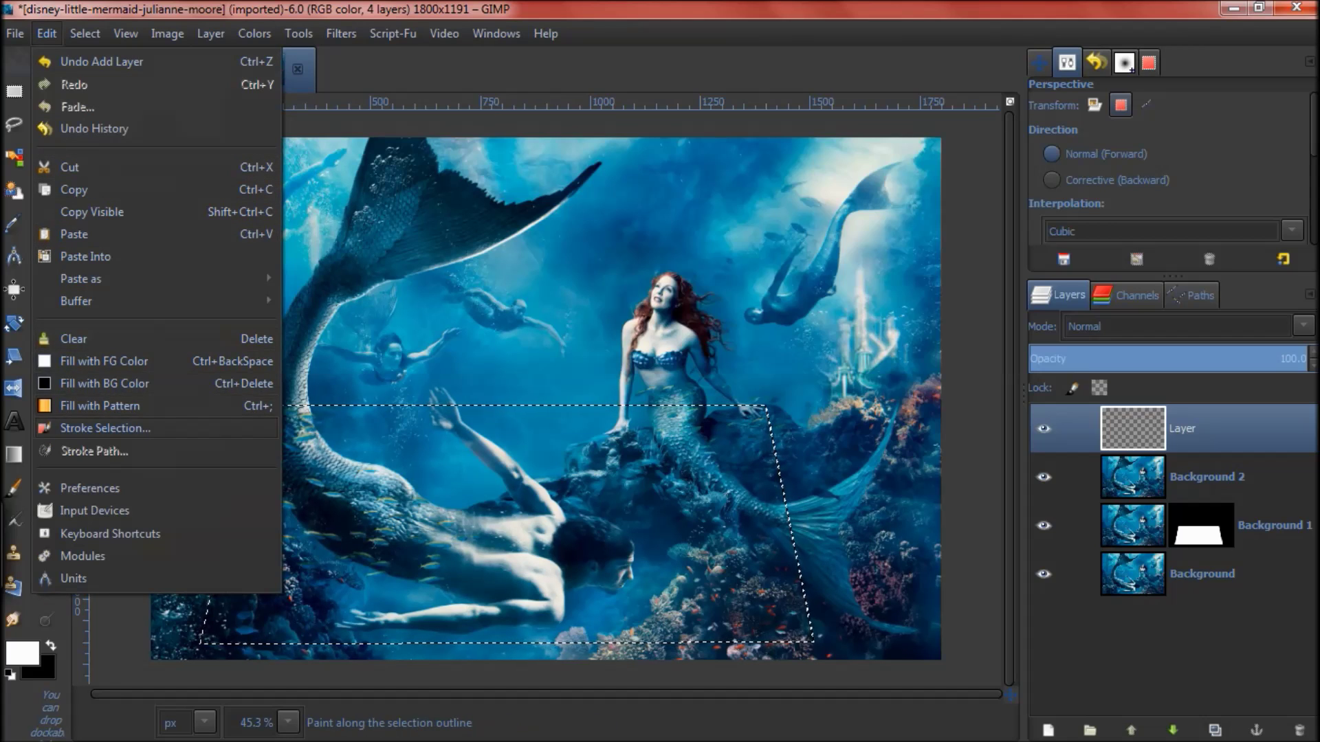
key("Return")
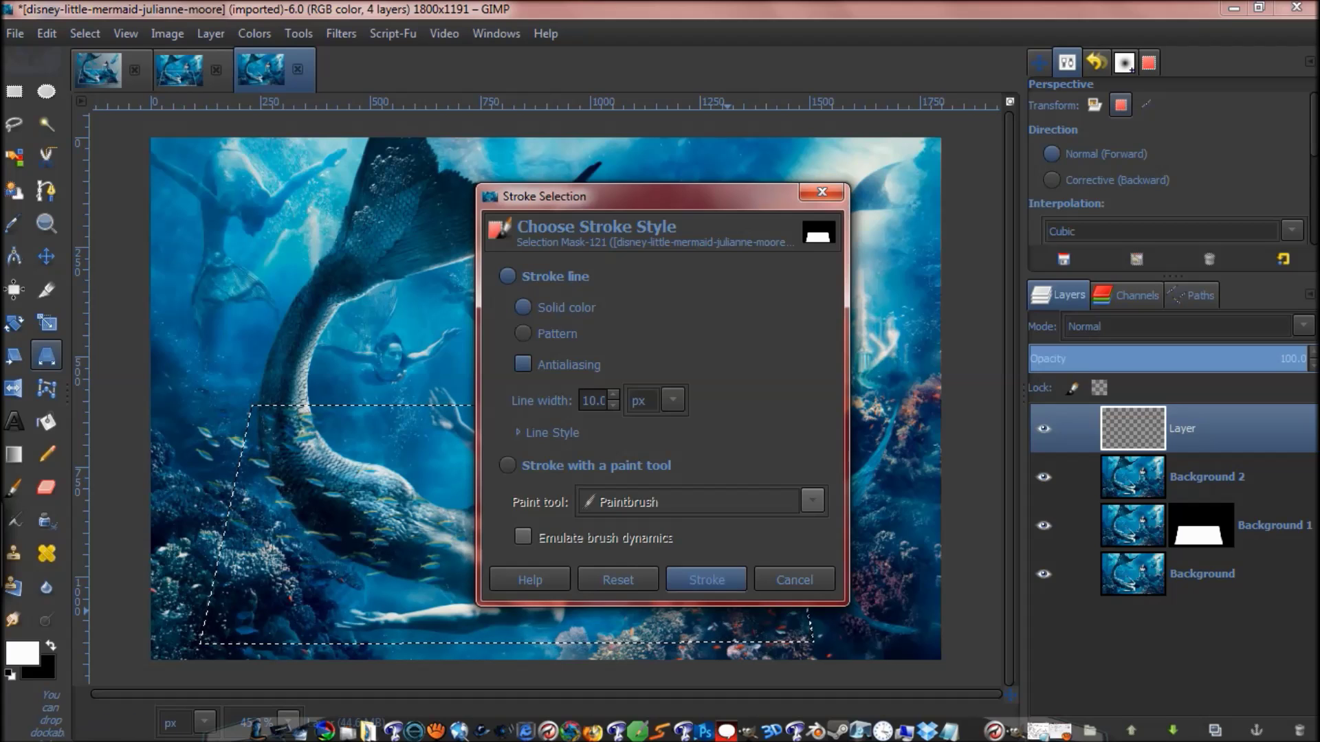
left_click(706, 579)
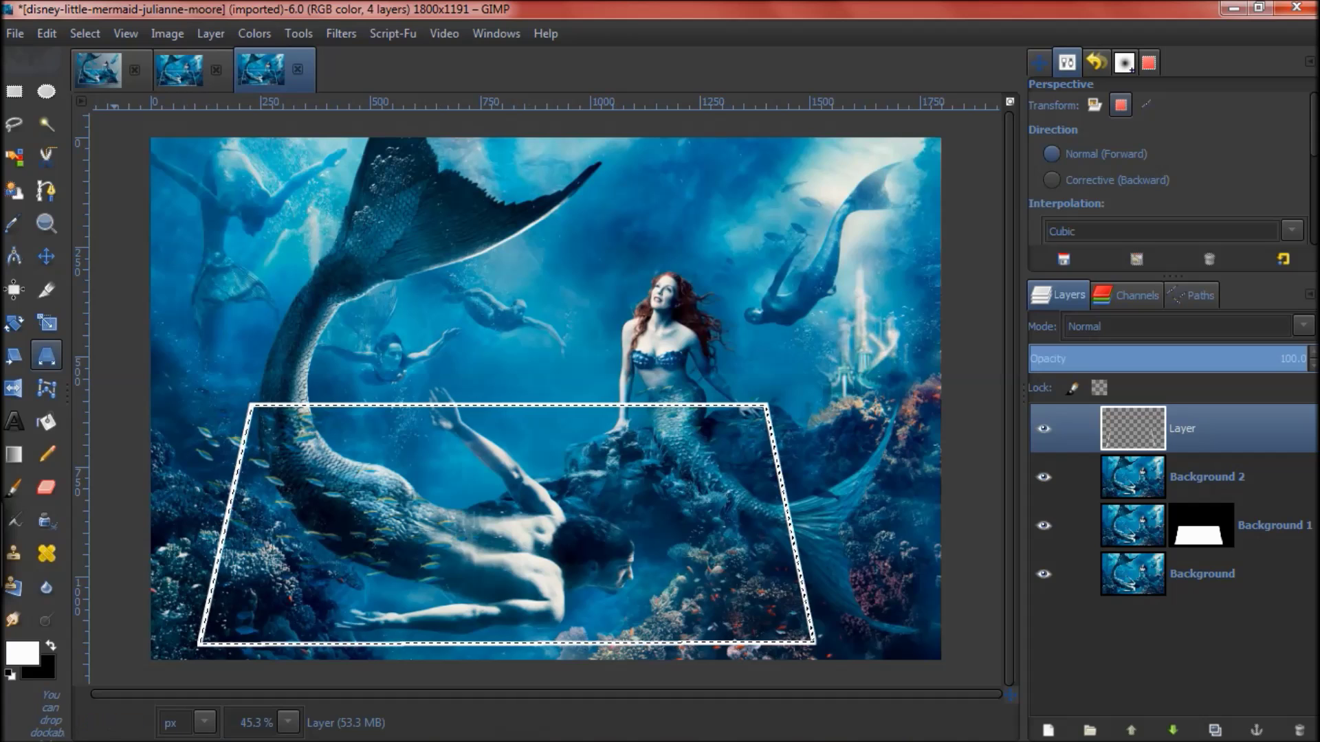
key("alt+e")
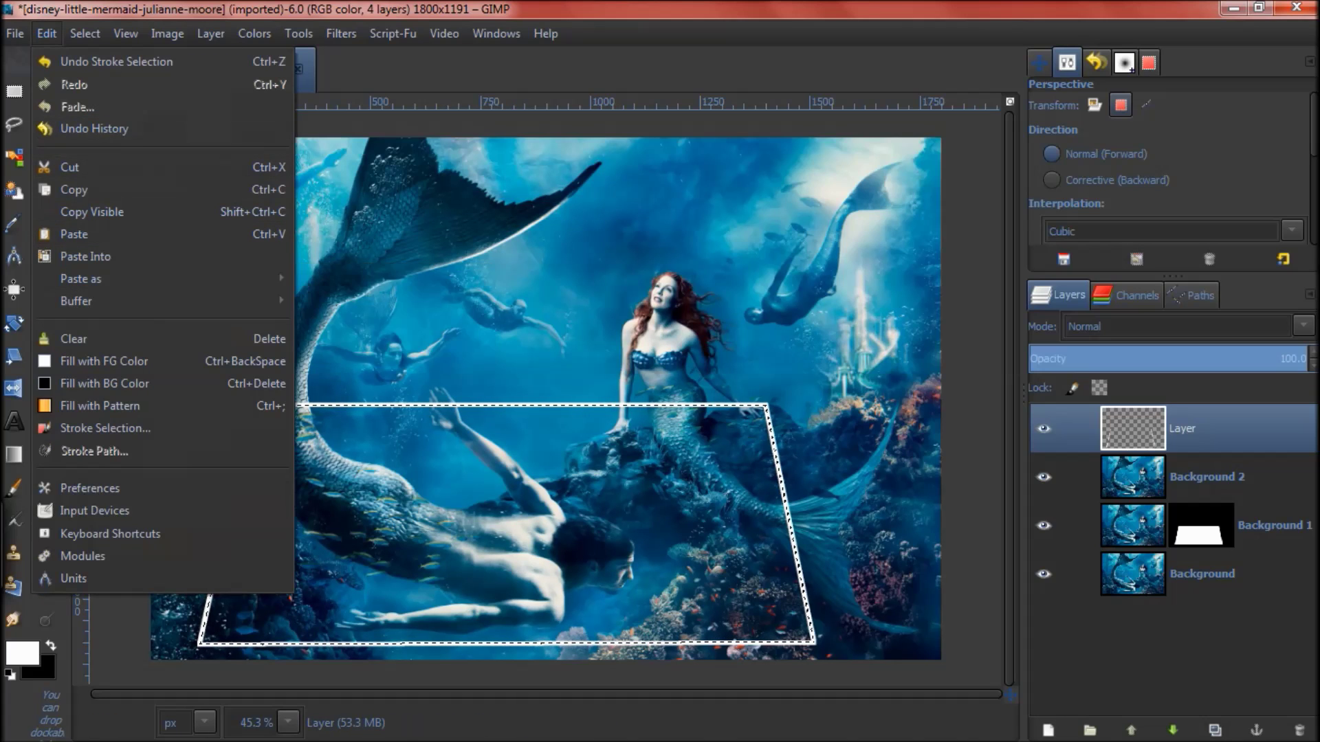
left_click(106, 429)
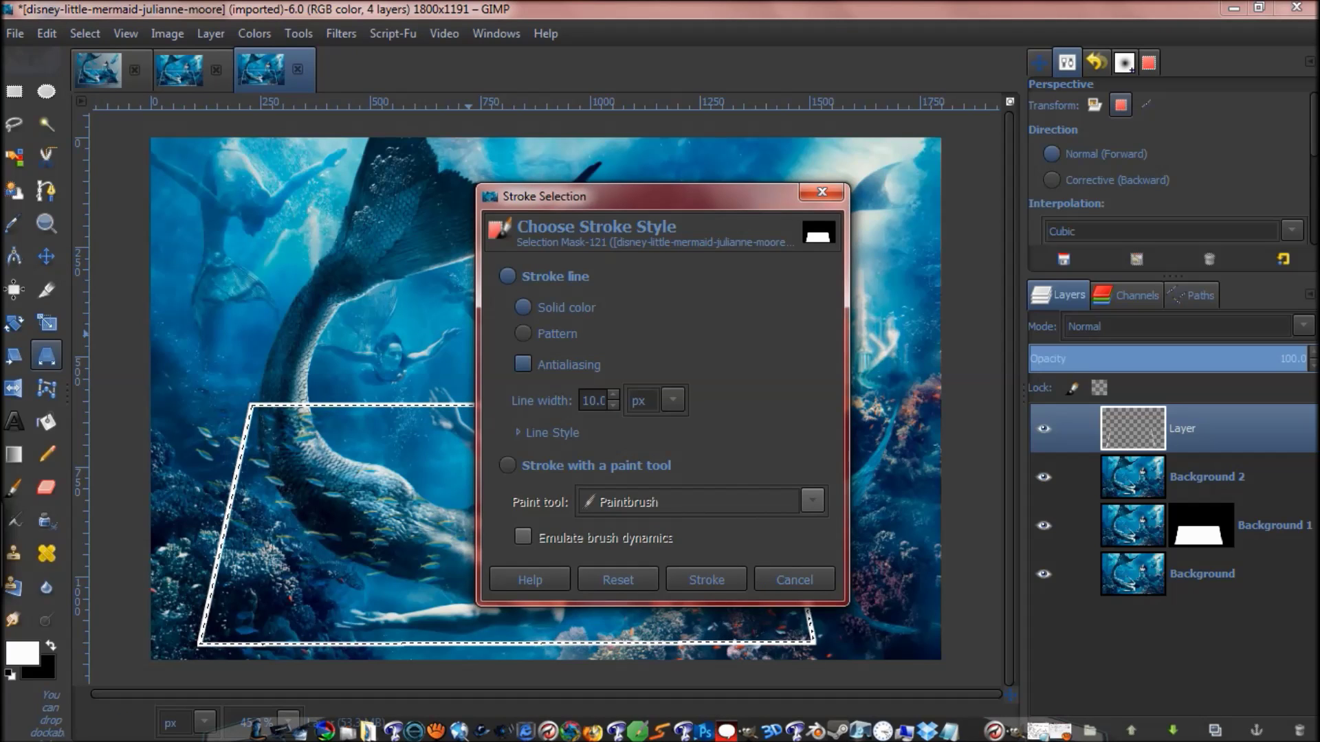
key("Escape")
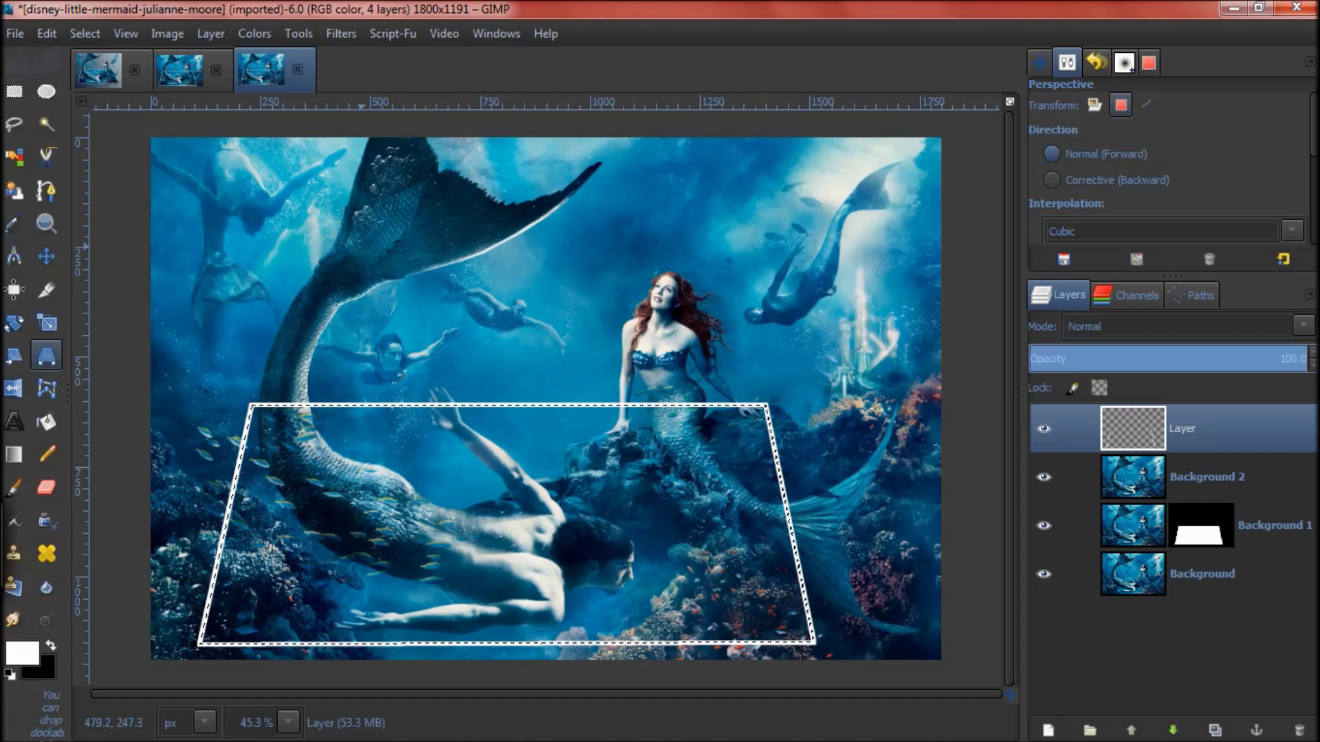
- Check the finished example image, return to the working image, and duplicate the Background 2 layer
left_click(179, 70)
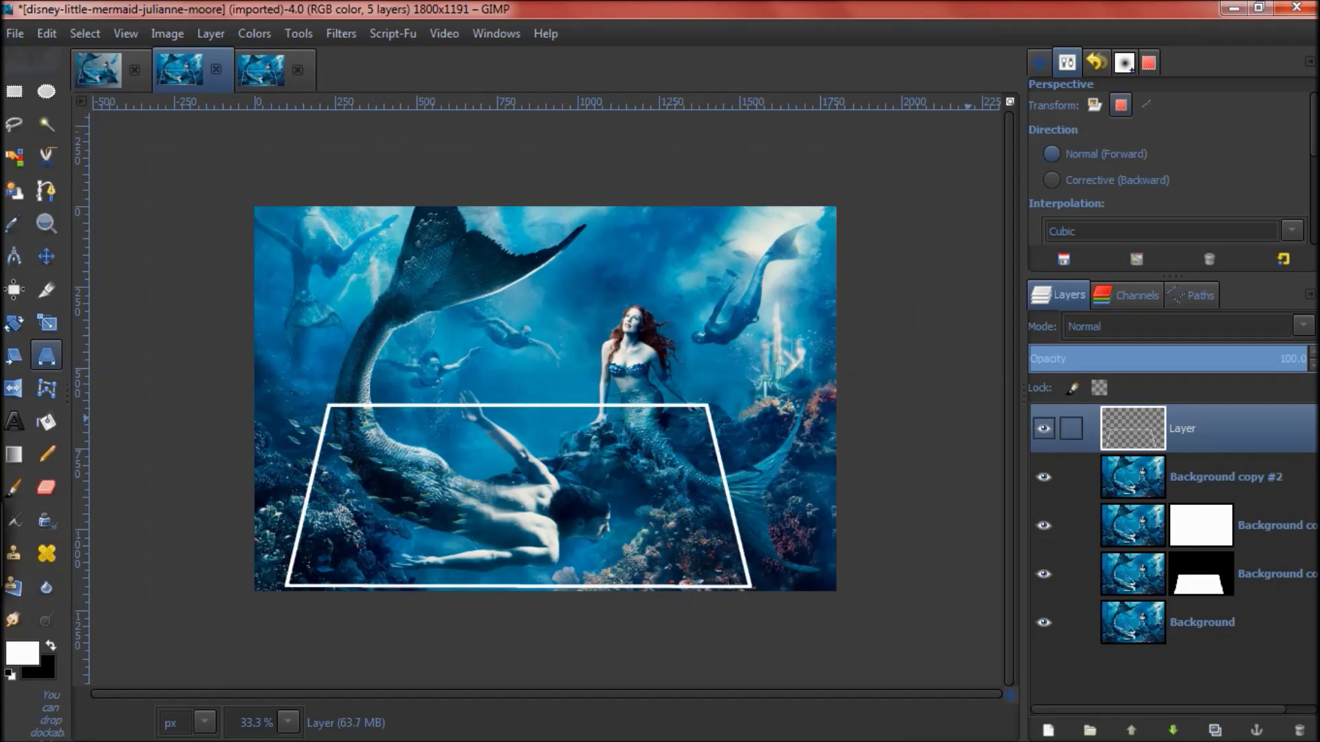
left_click(260, 69)
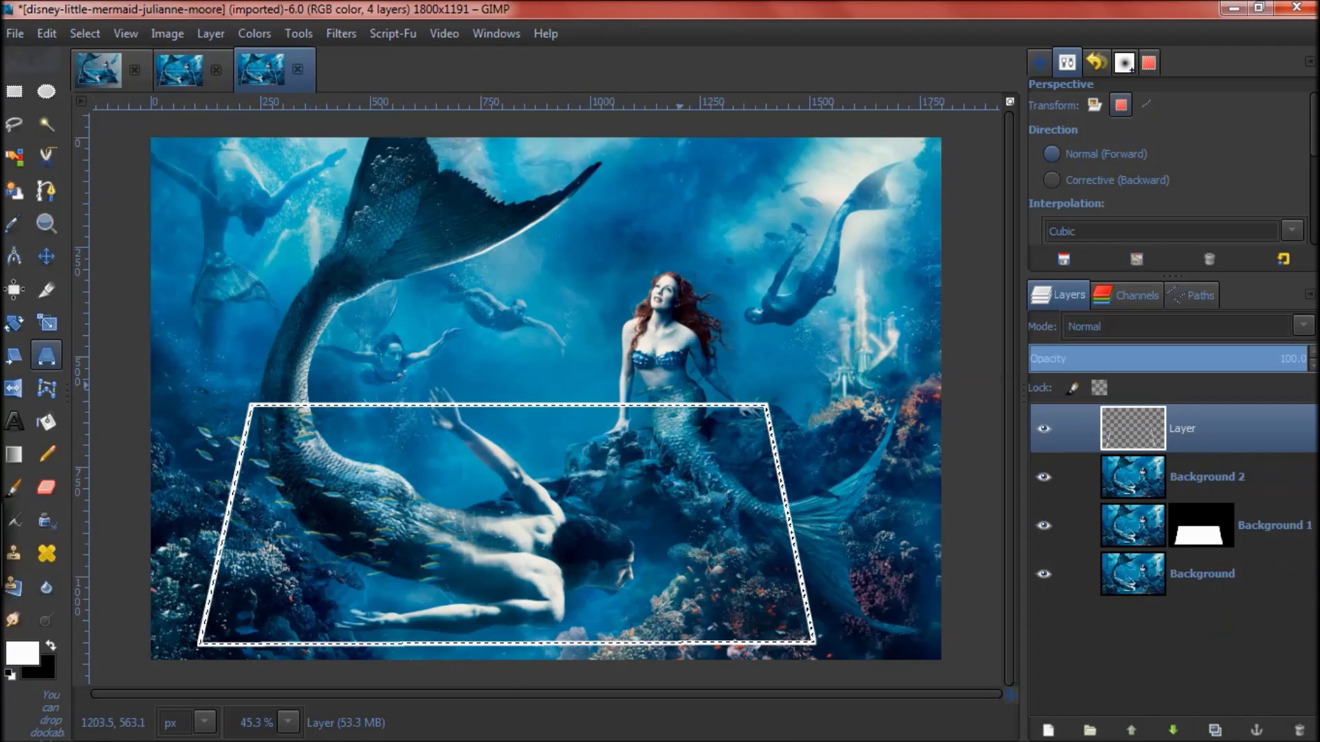
left_click(1203, 476)
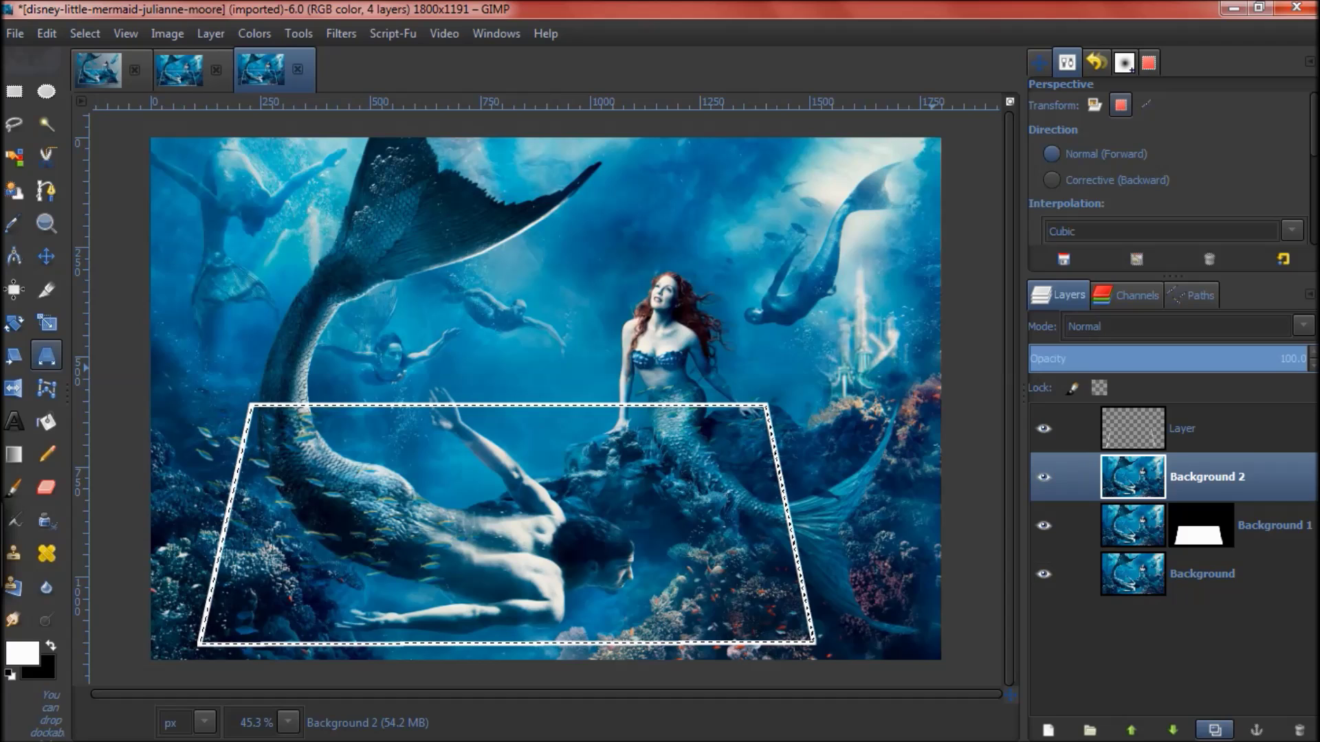
left_click(1214, 730)
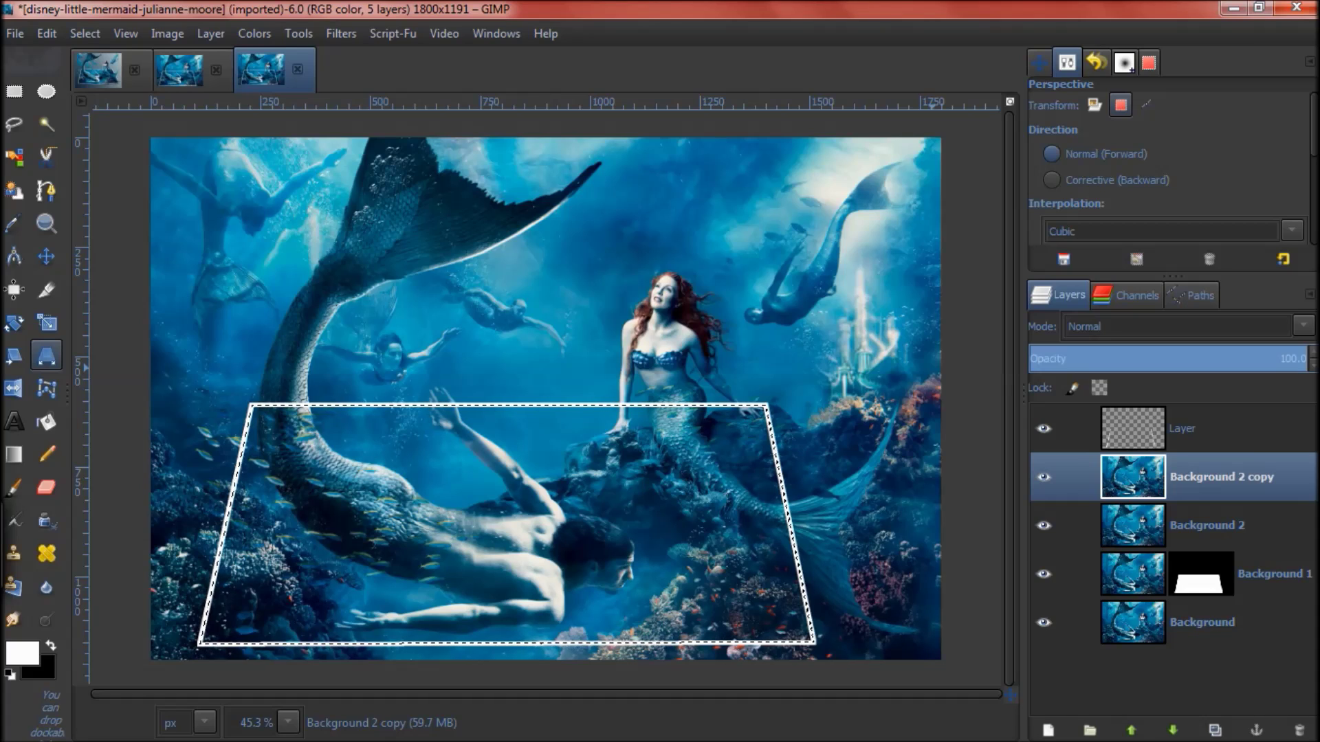
- Clear the trapezoid selection and add a white, full-opacity layer mask to the Background 2 layer
left_click(1203, 525)
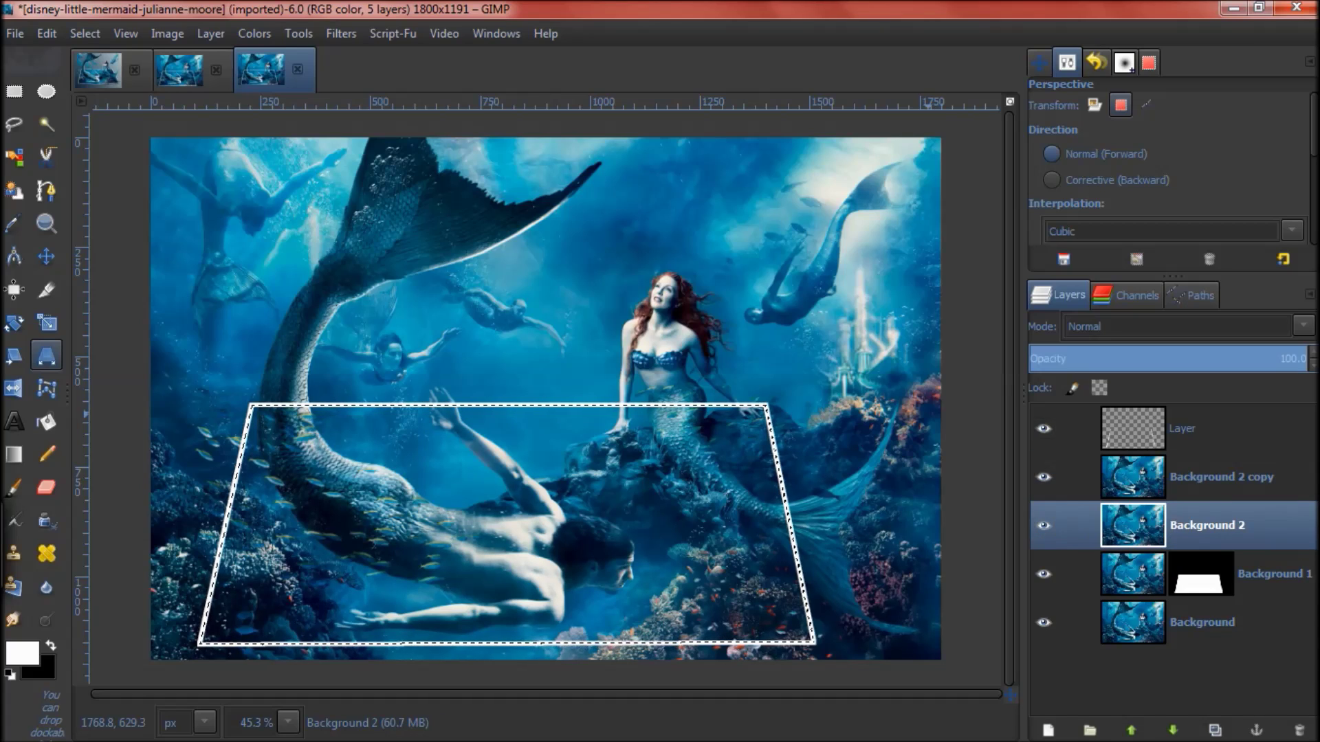
key("ctrl+shift+a")
right_click(1037, 525)
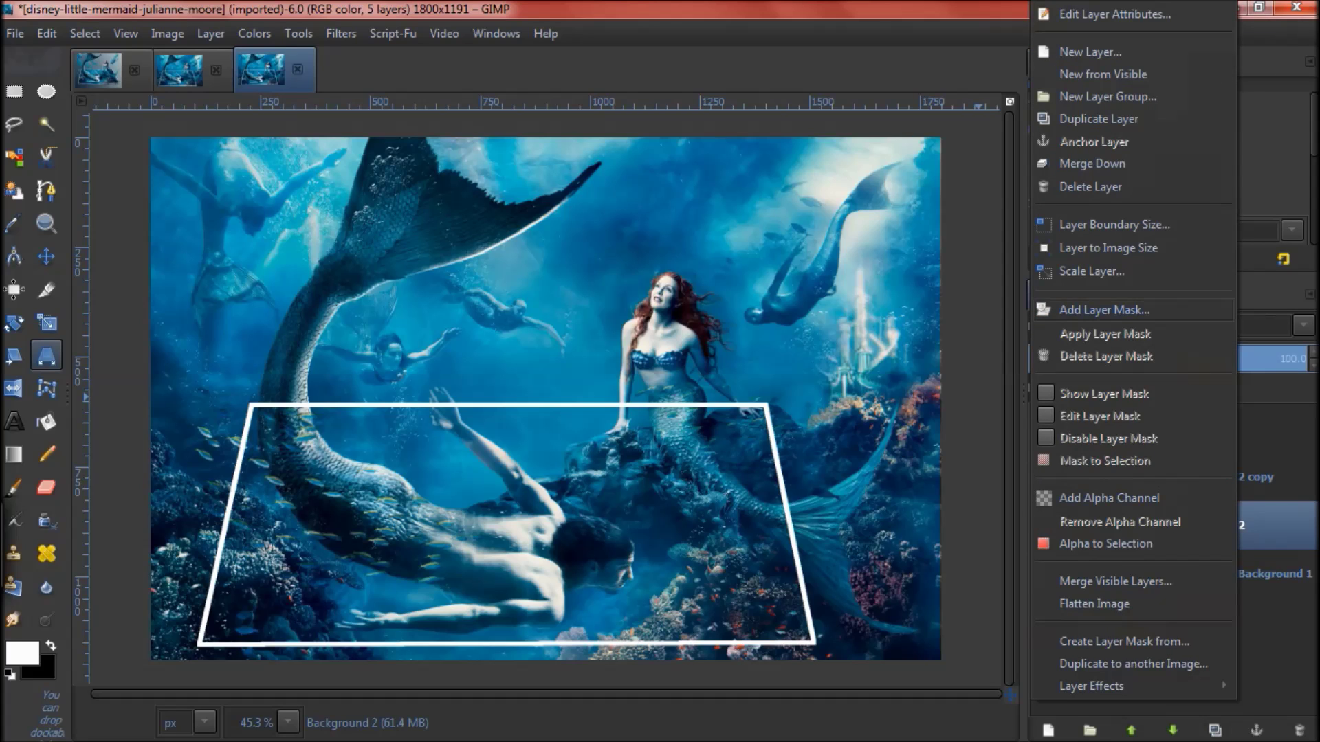
left_click(1103, 309)
left_click(163, 231)
left_click(260, 503)
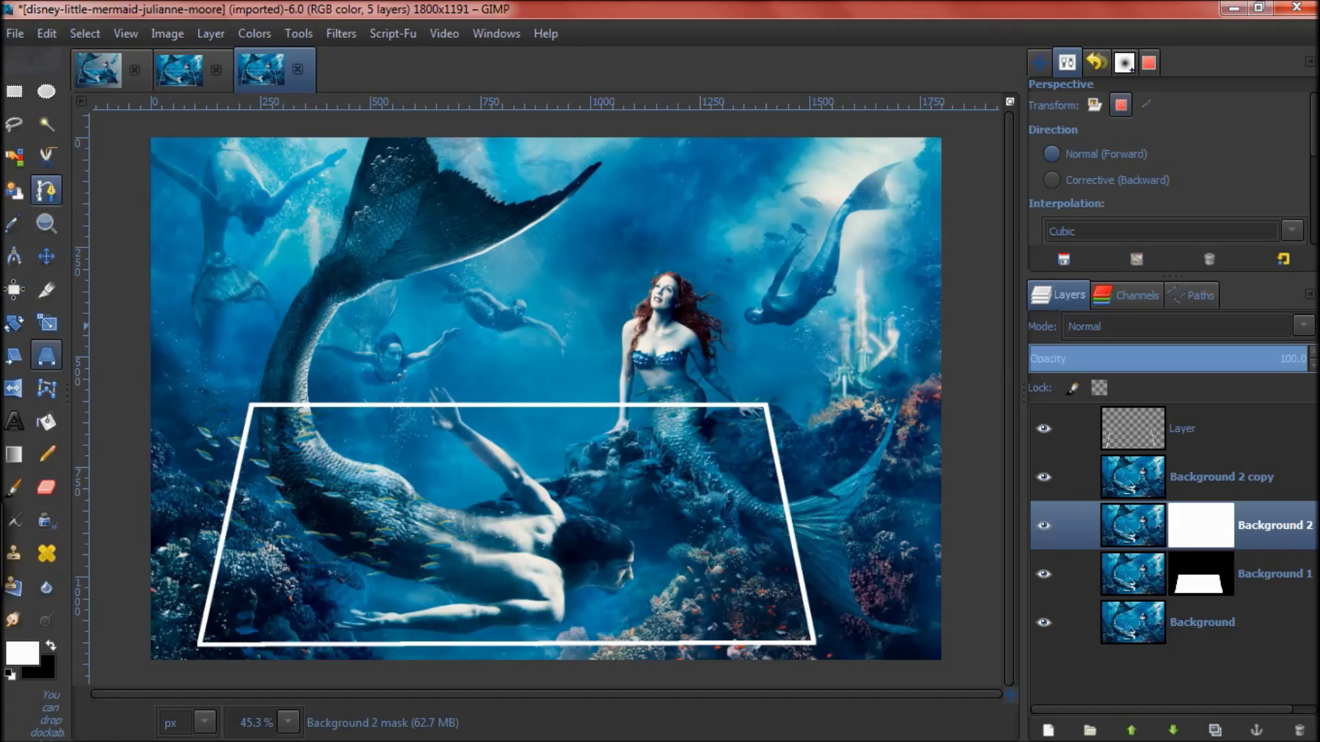
- Start a path with the Paths tool where the tail's inner edge meets the frame's upper line, and hide the white frame layer
left_click(46, 190)
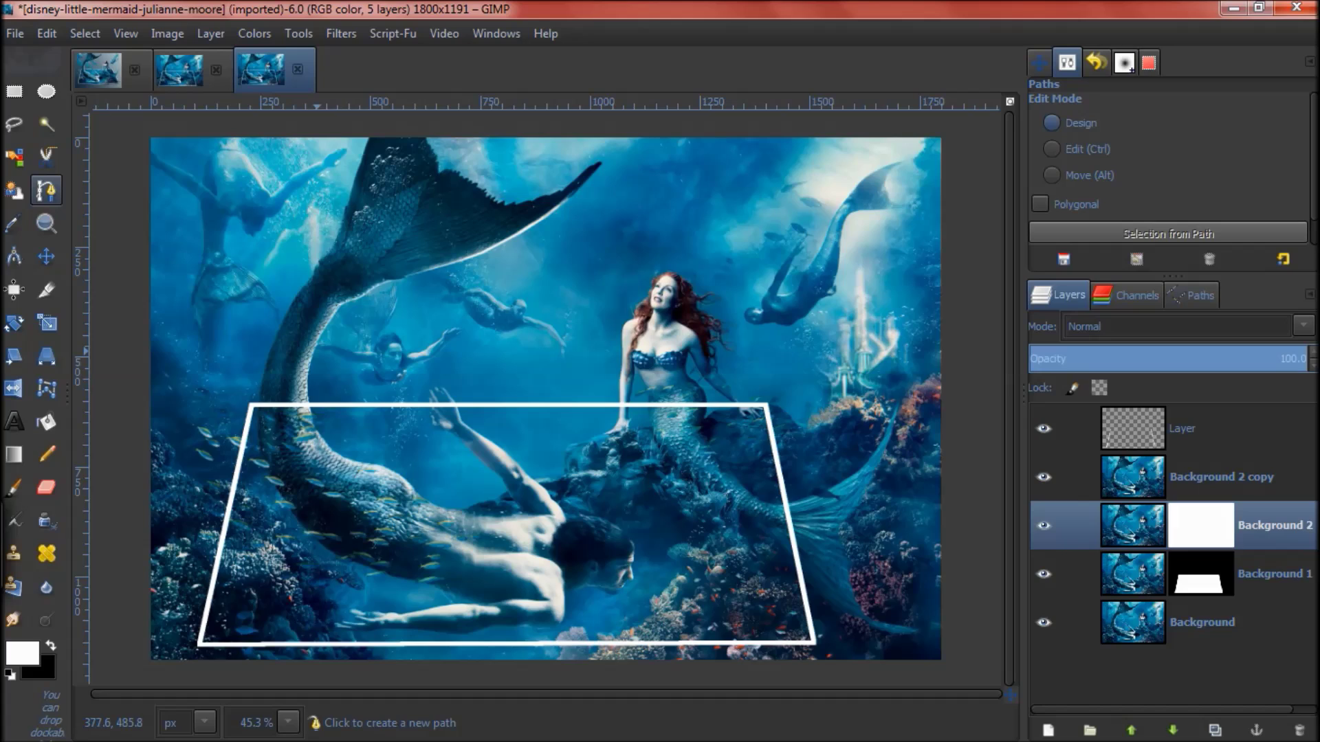
left_click(1040, 63)
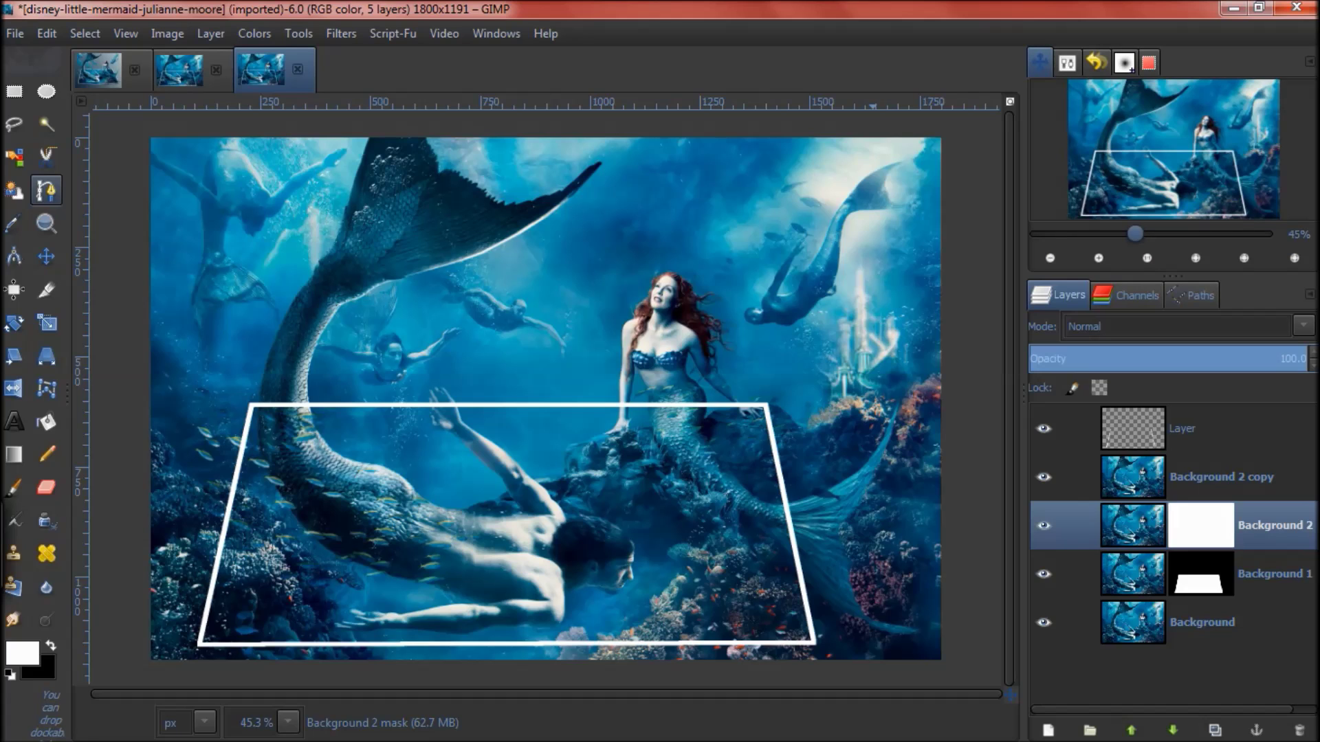
left_click_drag(1135, 234, 1150, 234)
left_click_drag(1148, 143, 1131, 157)
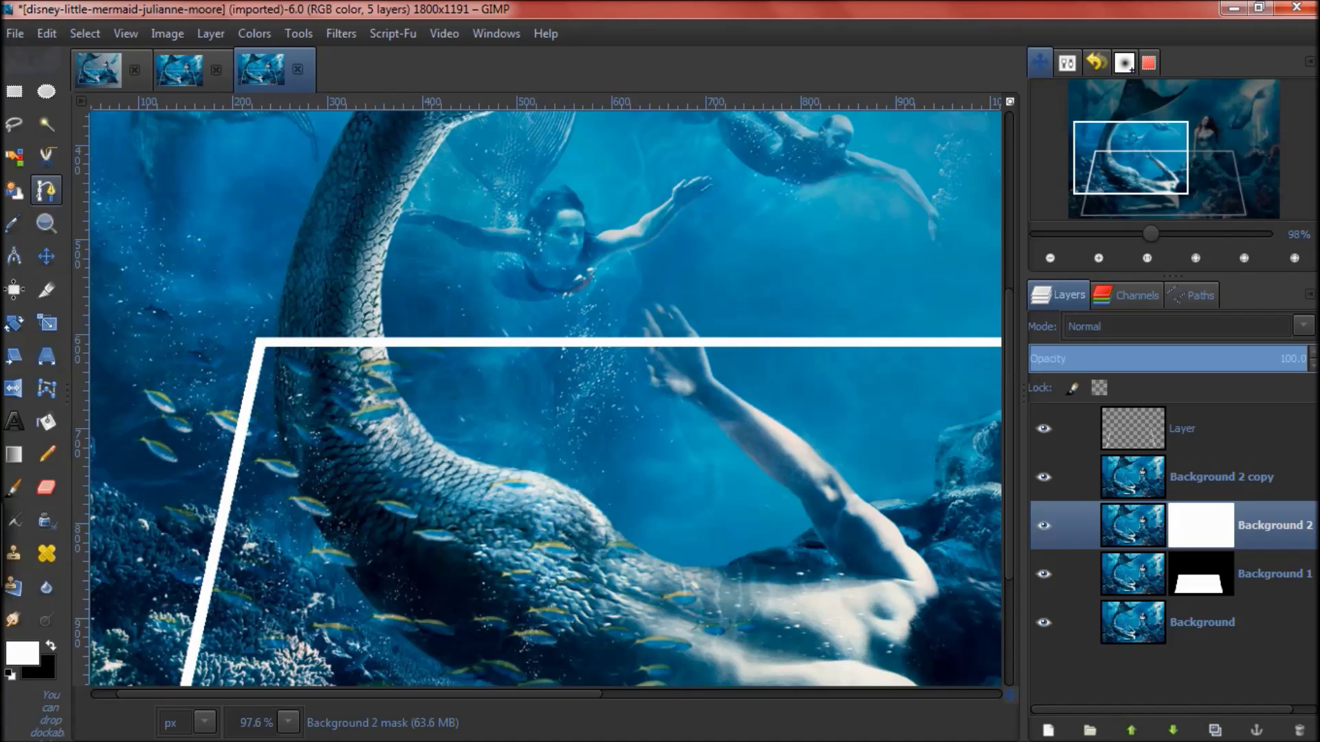
left_click_drag(1150, 234, 1154, 234)
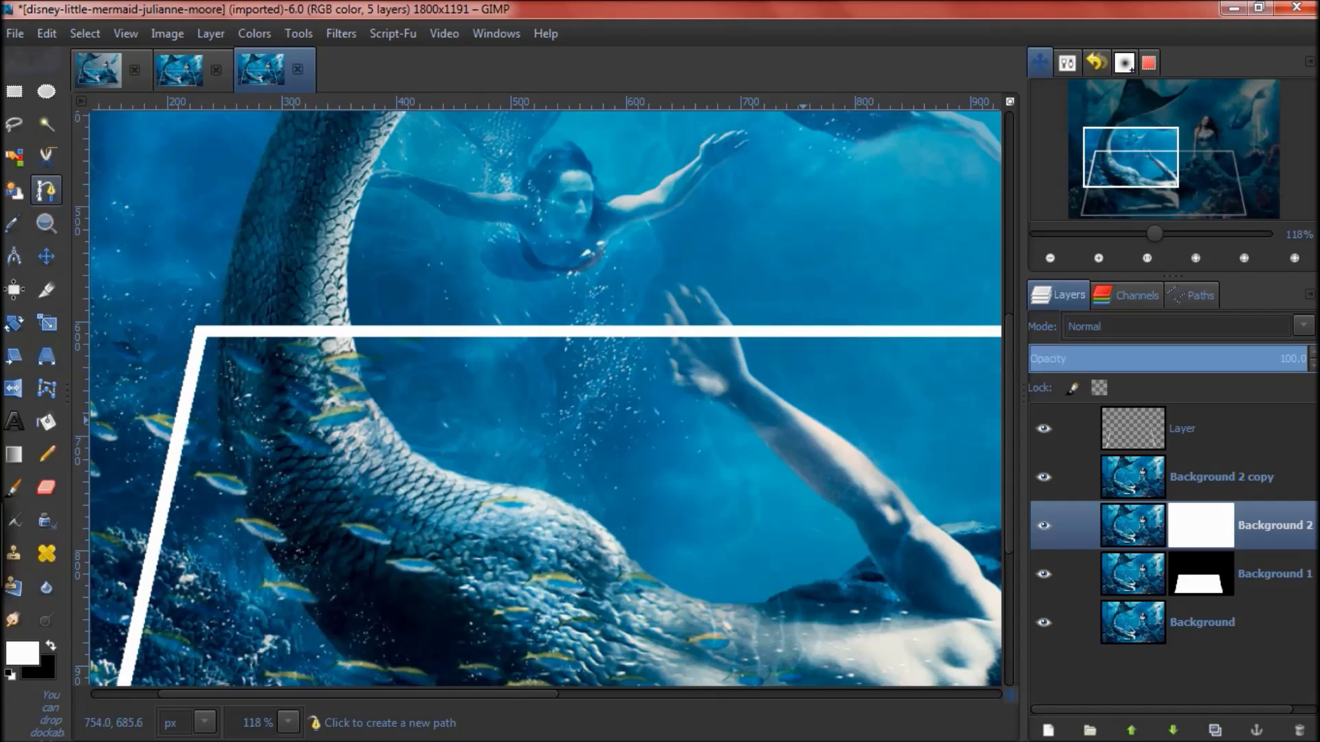
scroll(811, 429, "up", 5)
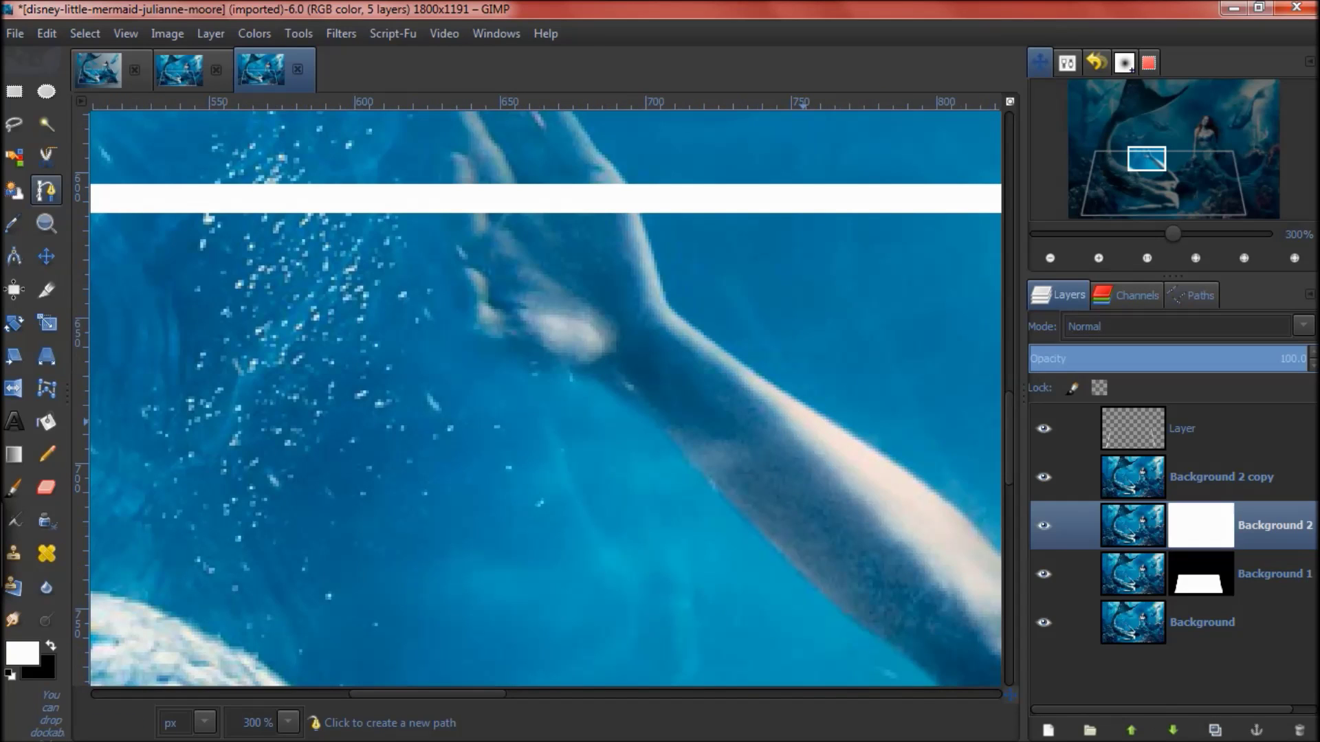
left_click_drag(1172, 234, 1161, 233)
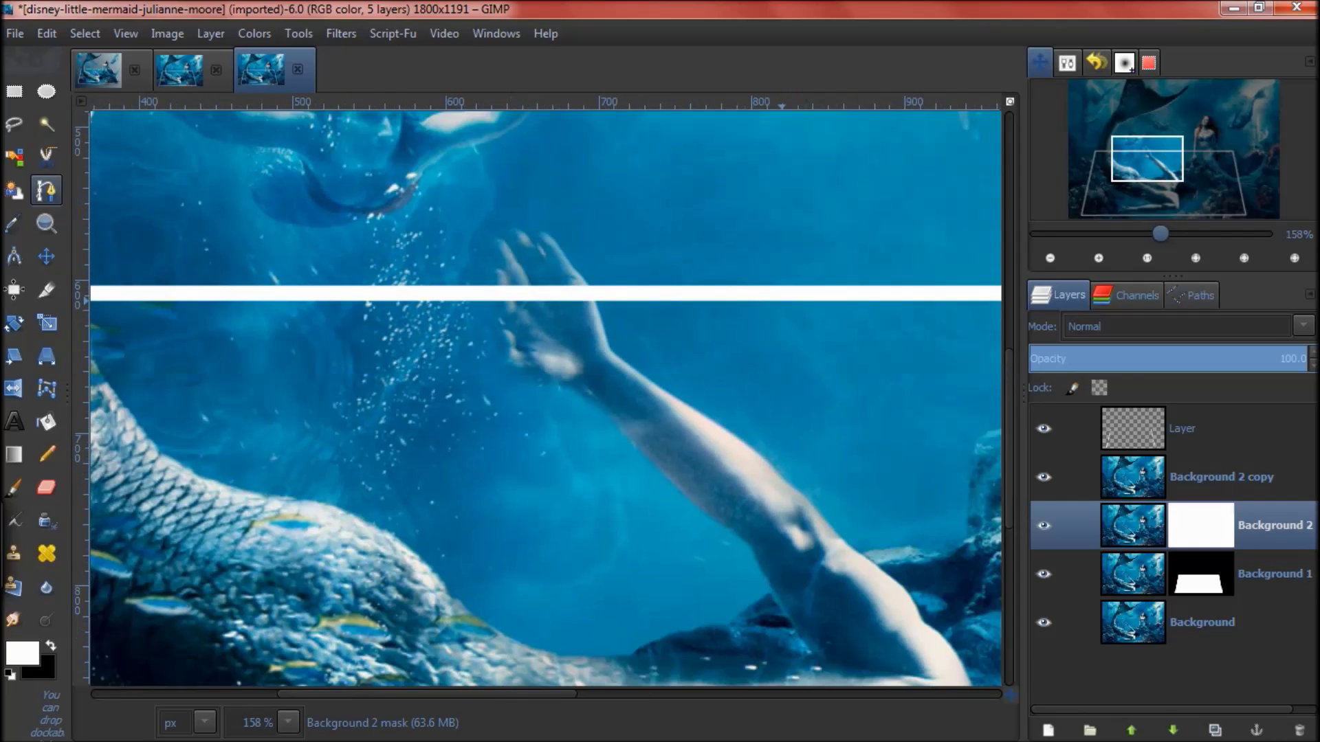
left_click_drag(1147, 159, 1112, 155)
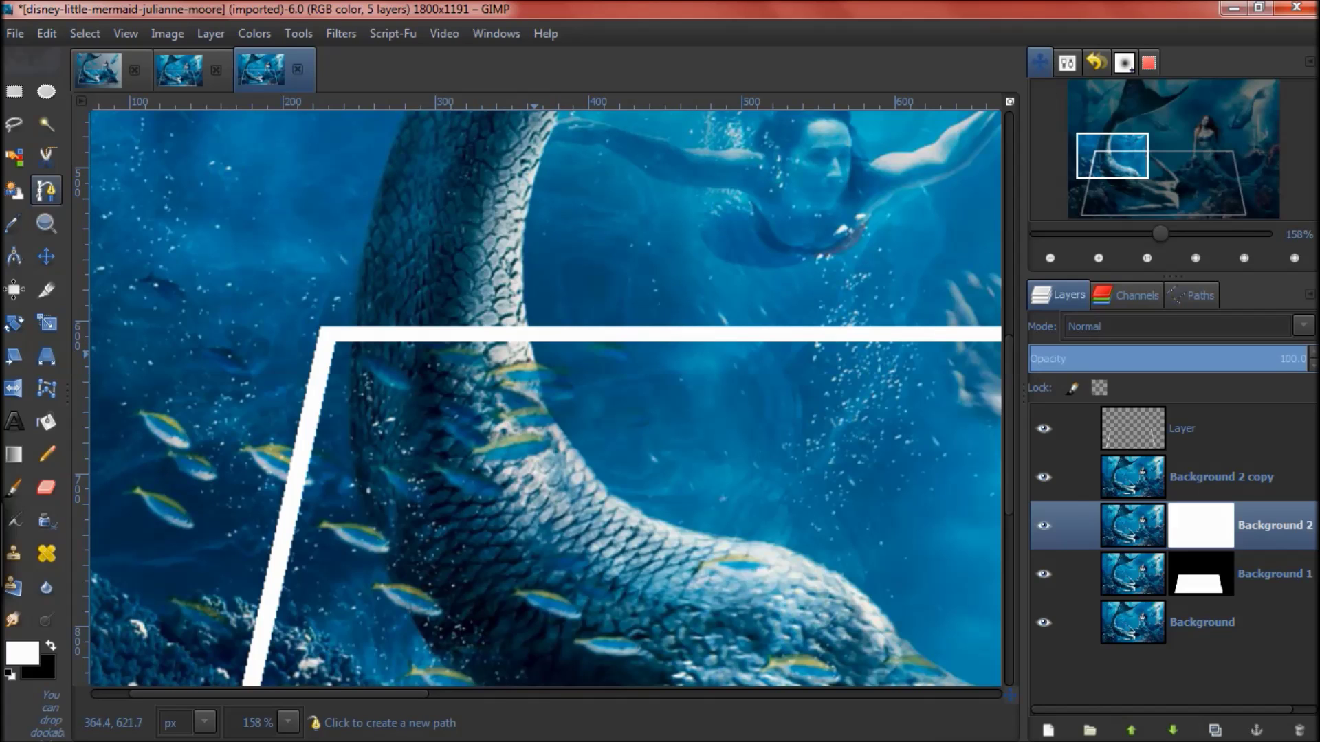
left_click(533, 353)
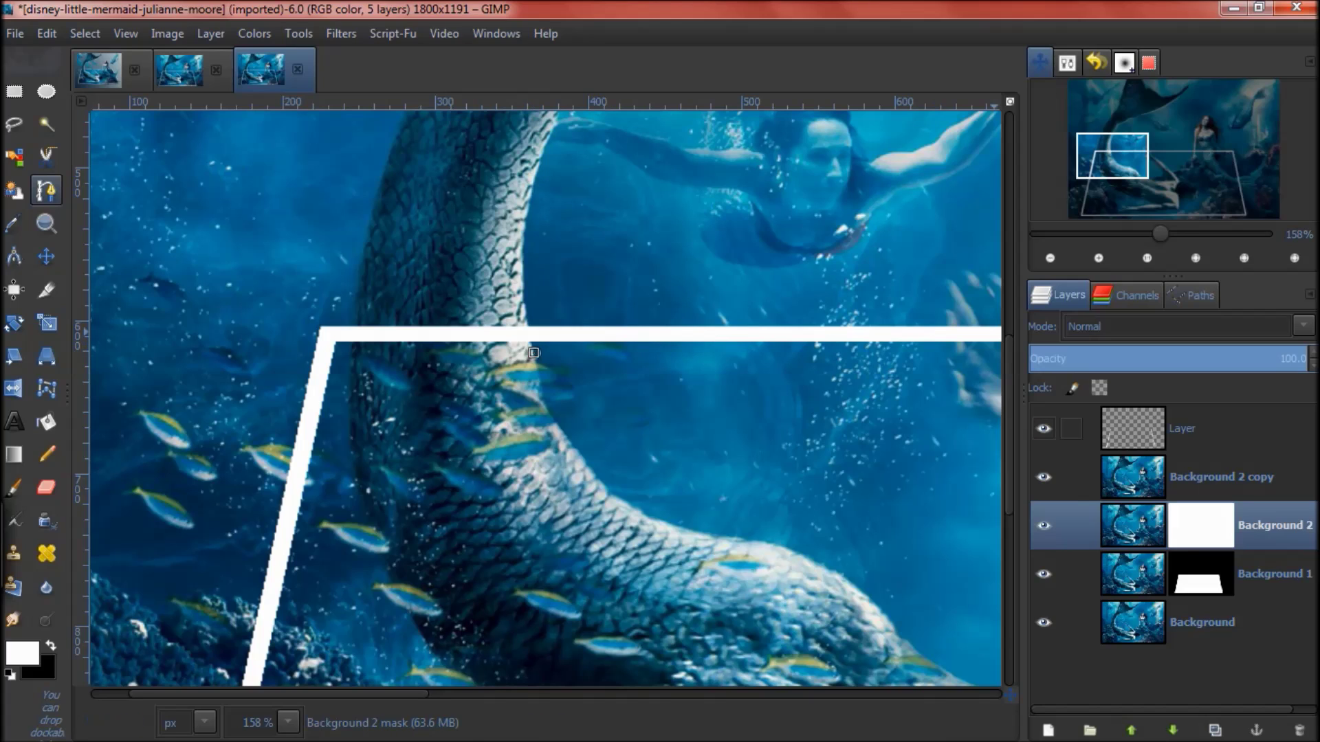
left_click(1043, 428)
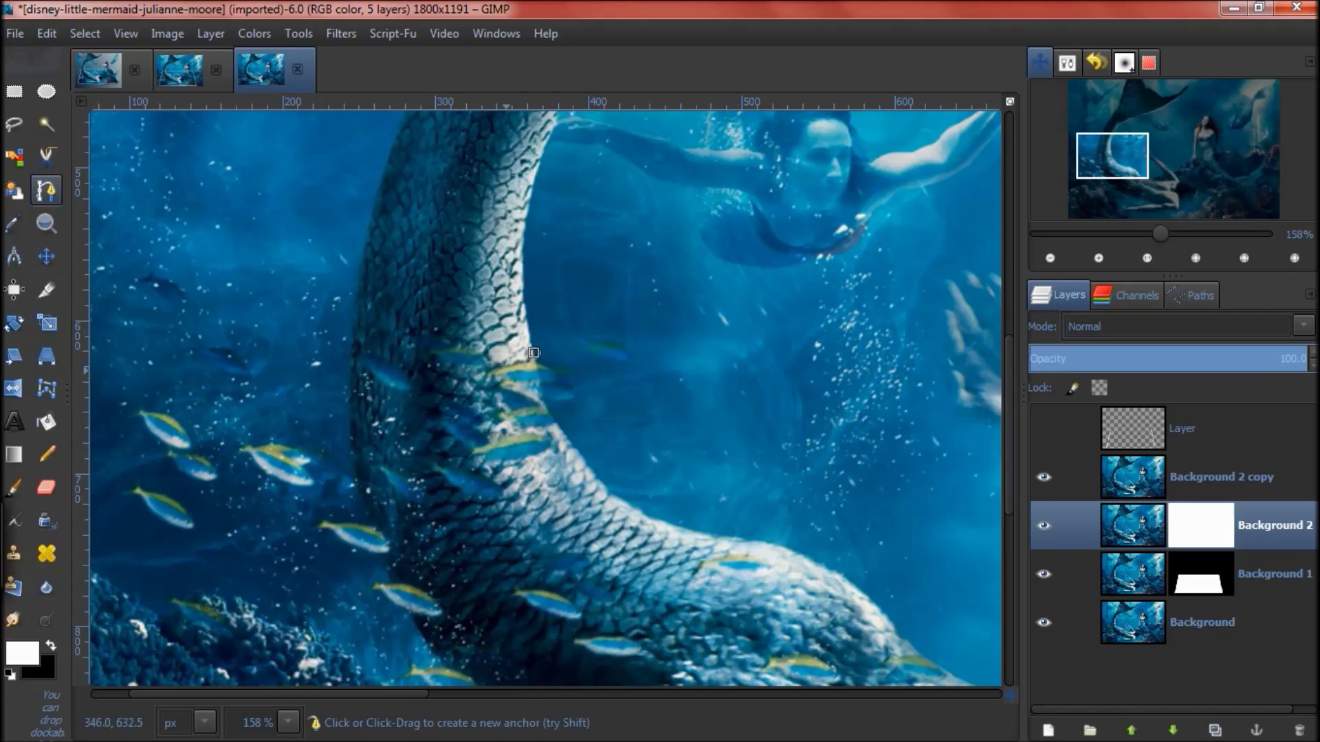
left_click(534, 352)
- Trace the path up the inner edge of the large tail to the hand of the swimmer behind it
left_click(528, 338)
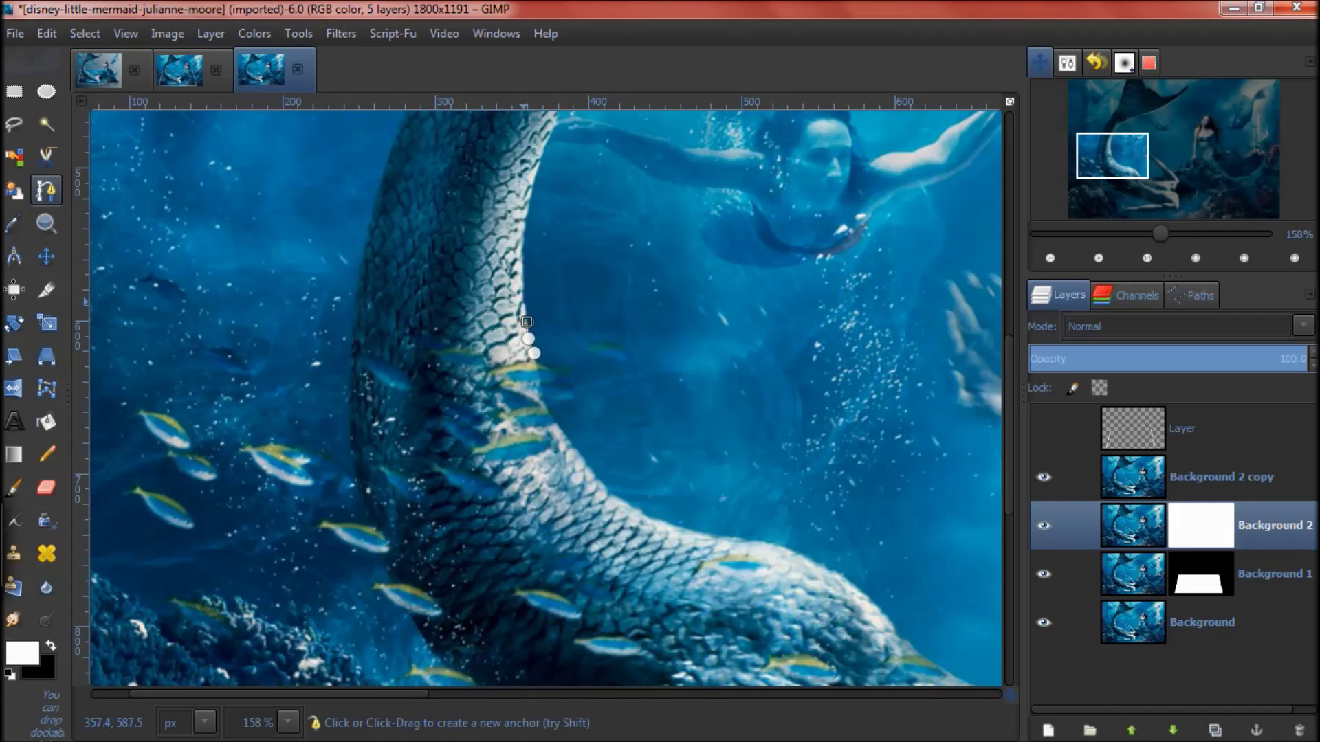
left_click(526, 321)
left_click(523, 301)
left_click(521, 284)
left_click(521, 269)
left_click(524, 223)
left_click(533, 185)
mouse_move(533, 184)
left_mouse_down()
mouse_move(550, 171)
mouse_move(571, 181)
mouse_move(562, 166)
mouse_move(625, 213)
mouse_move(670, 162)
mouse_move(742, 178)
mouse_move(745, 271)
mouse_move(274, 220)
mouse_move(535, 131)
mouse_move(546, 162)
mouse_move(533, 184)
left_mouse_up()
key("BackSpace")
left_click(529, 199)
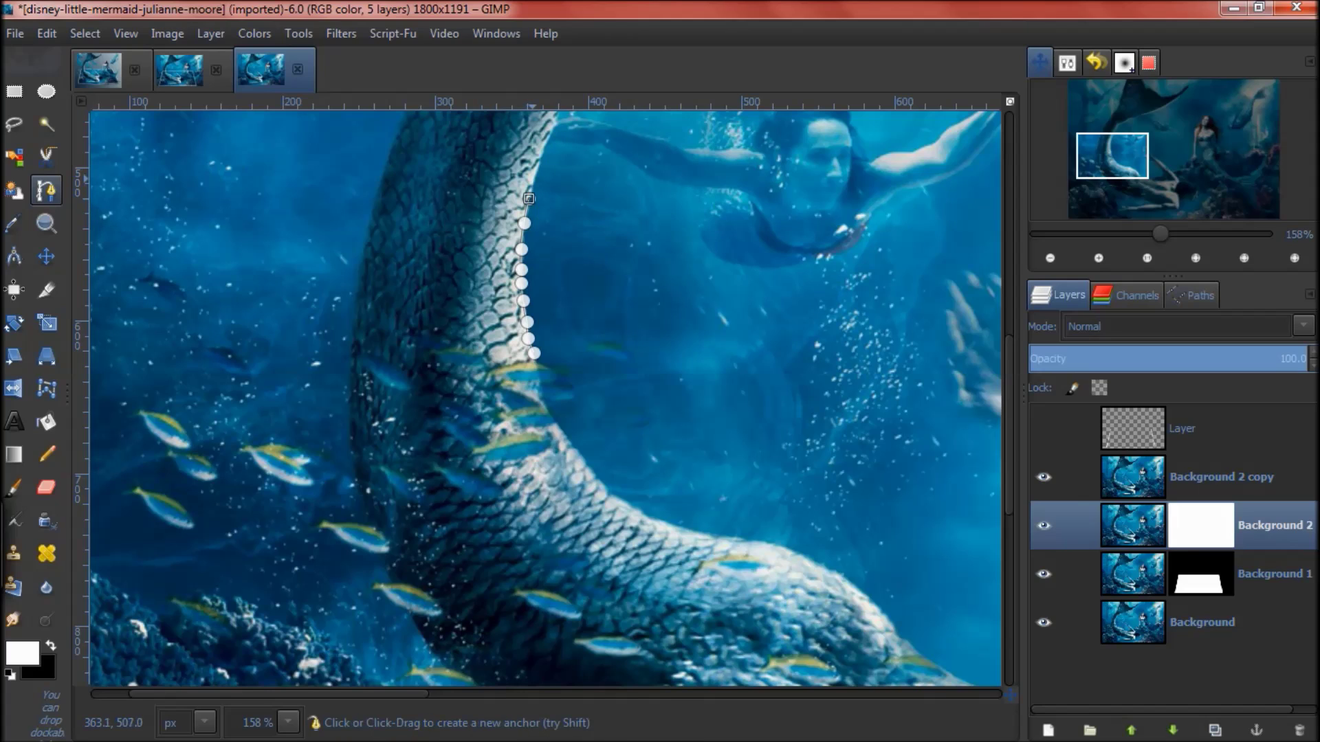
left_click(535, 176)
left_click(542, 154)
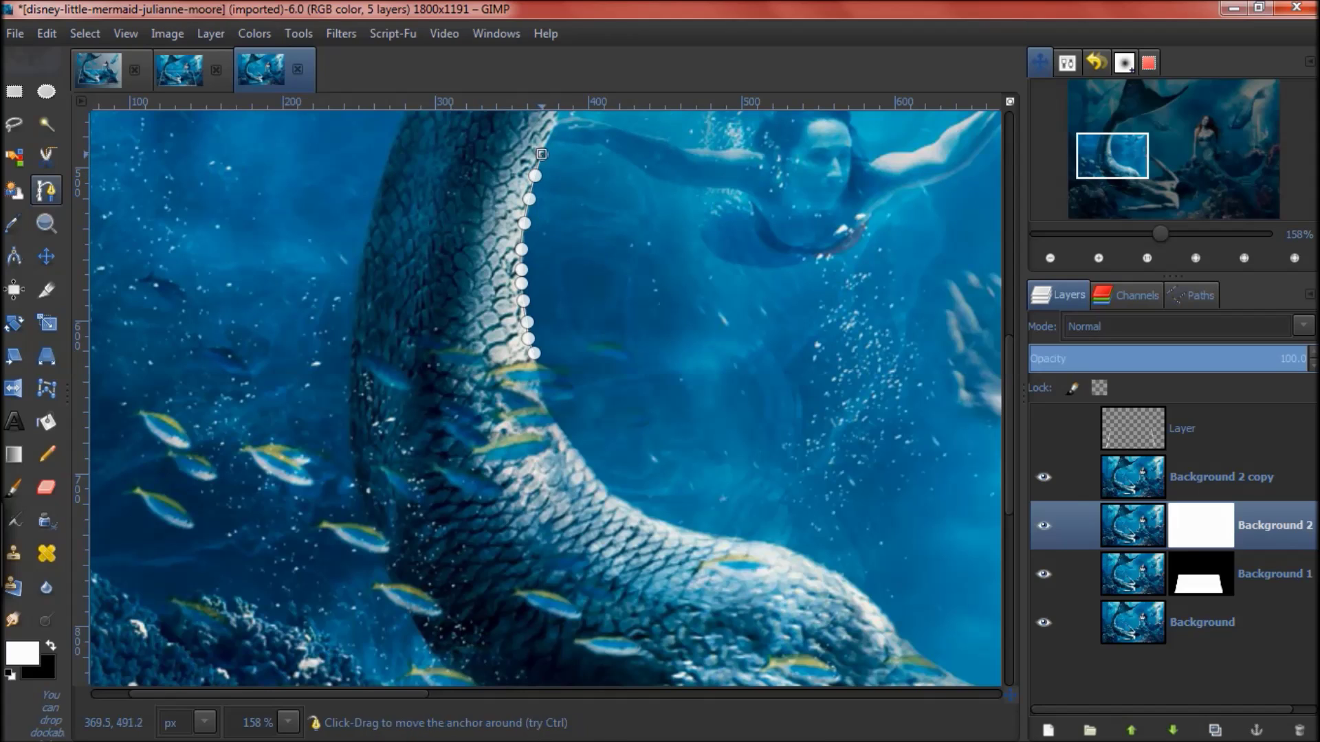
left_click(545, 143)
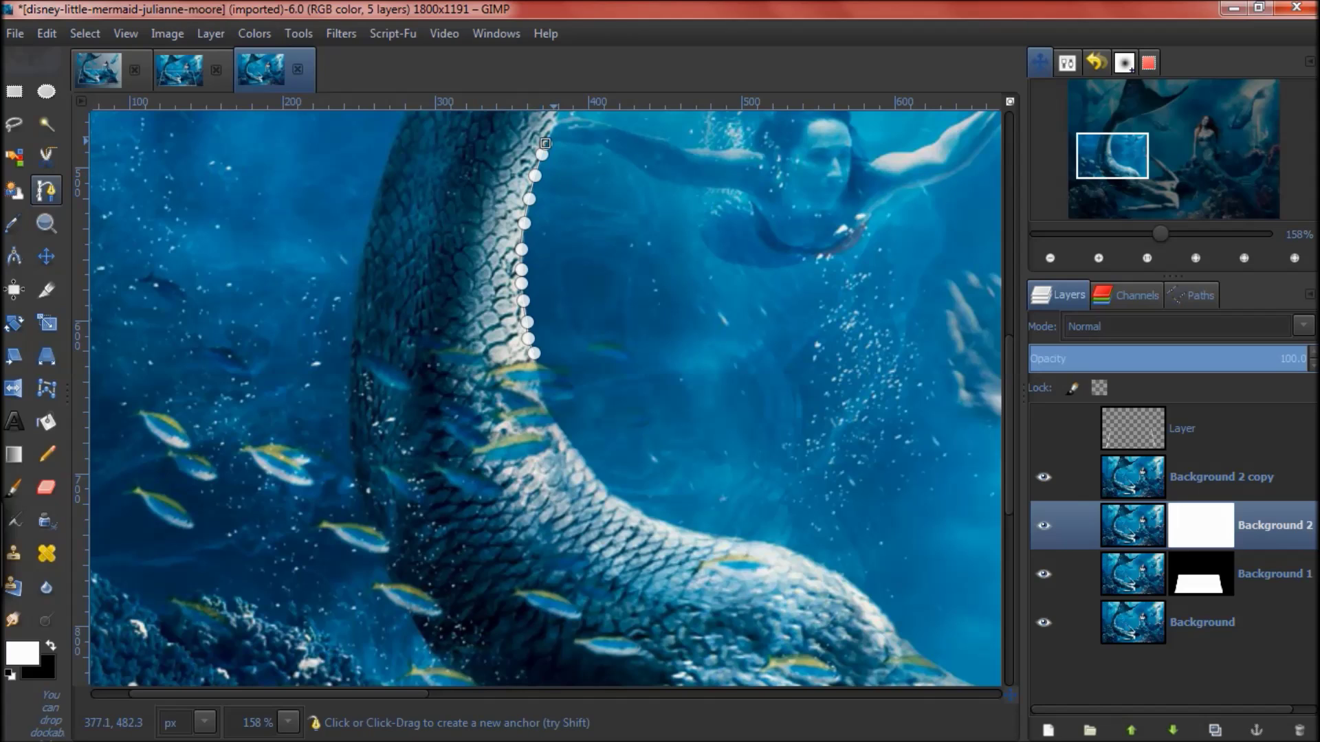
- Extend the path away from the tail along the underside of the background swimmer's forearm
left_click(554, 140)
left_click(566, 141)
left_click(581, 143)
left_click(595, 143)
left_click(605, 143)
left_click(616, 151)
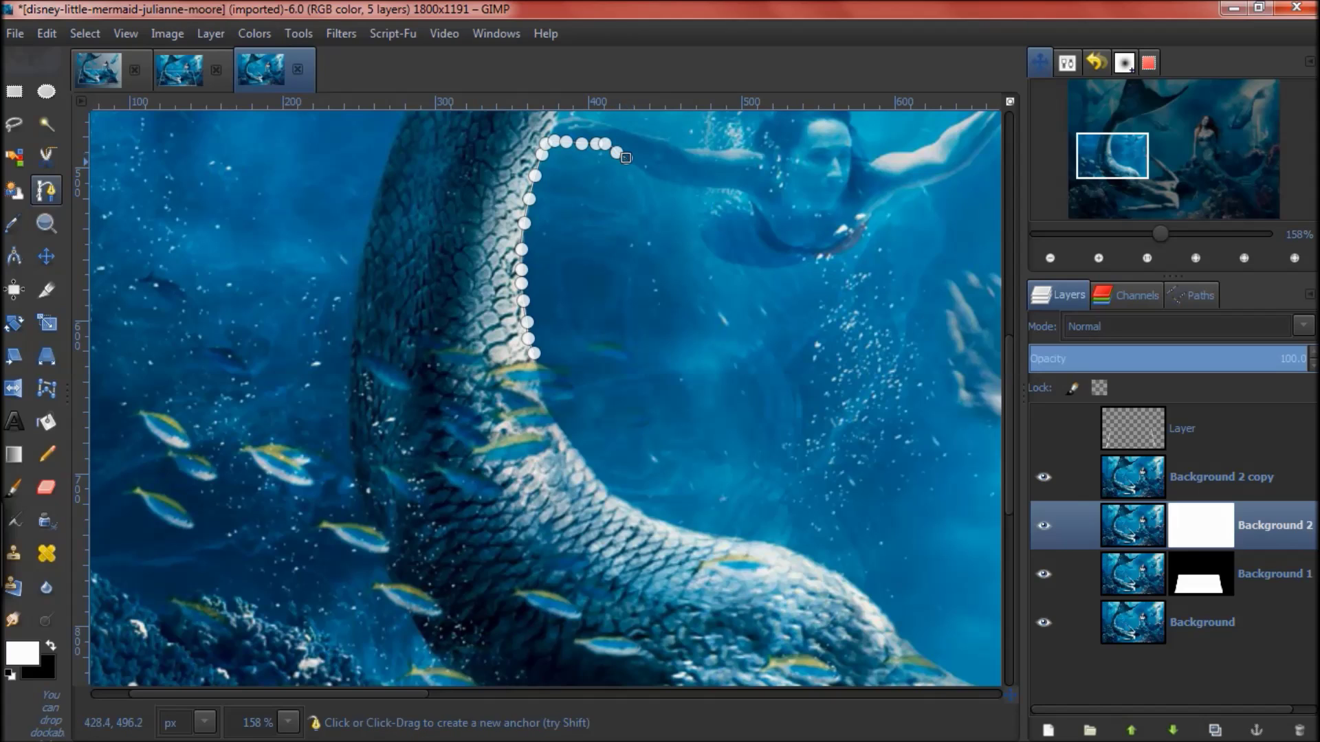
left_click(626, 157)
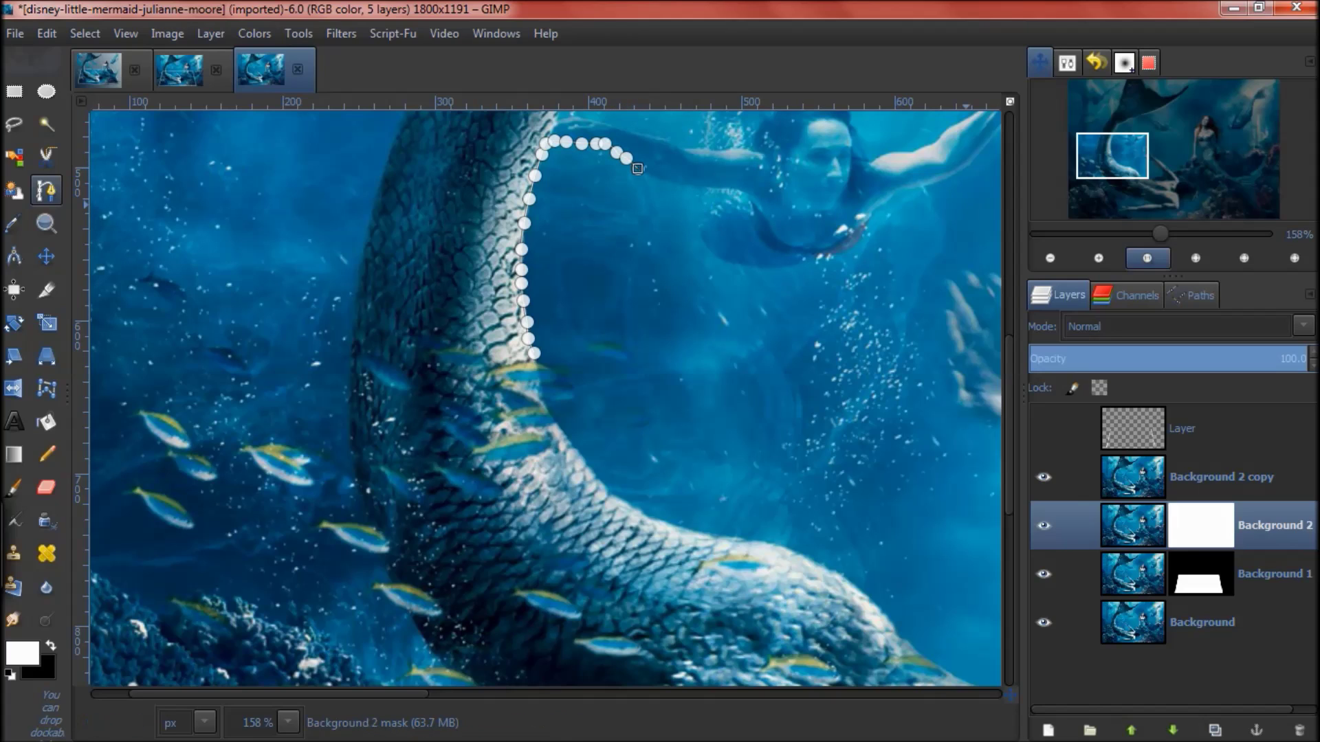
- Continue the path along the lower edge of the swimmer's upper arm as far as the bubbles beside her body
left_click_drag(1160, 234, 1173, 234)
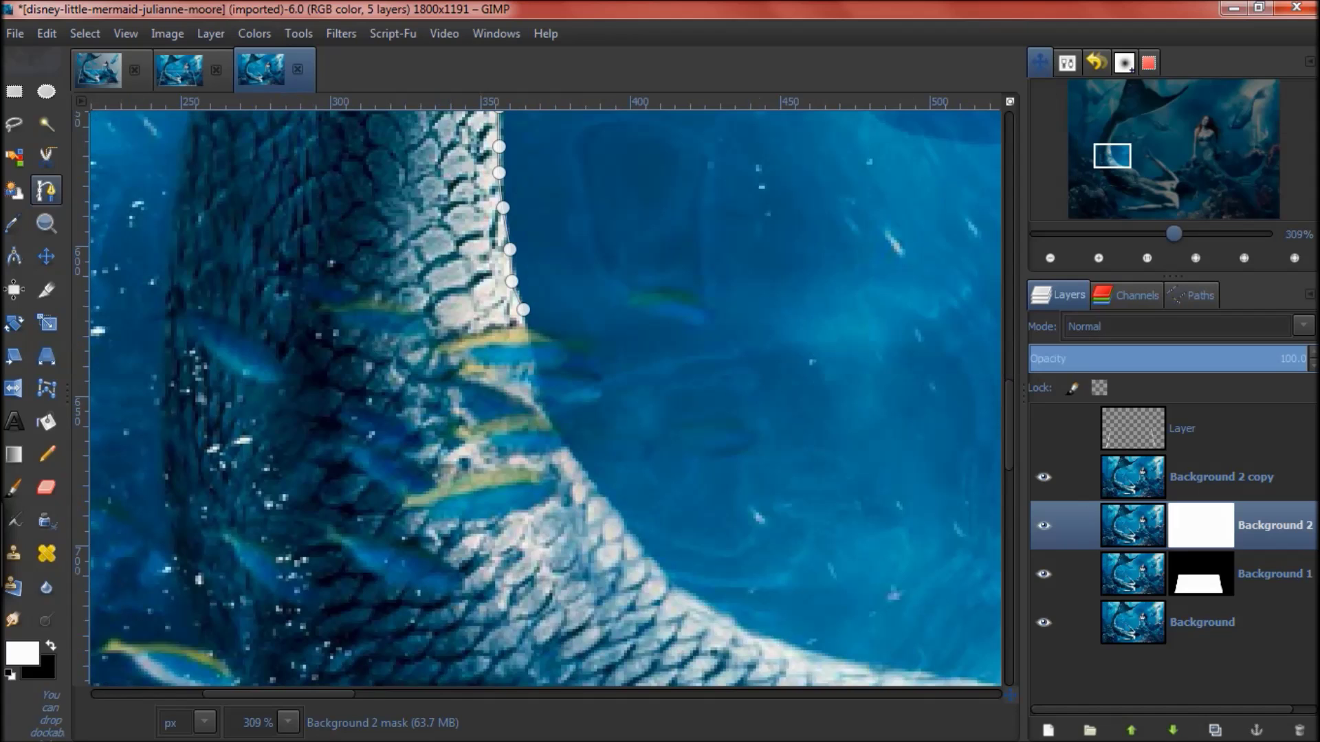
left_click_drag(1111, 155, 1129, 140)
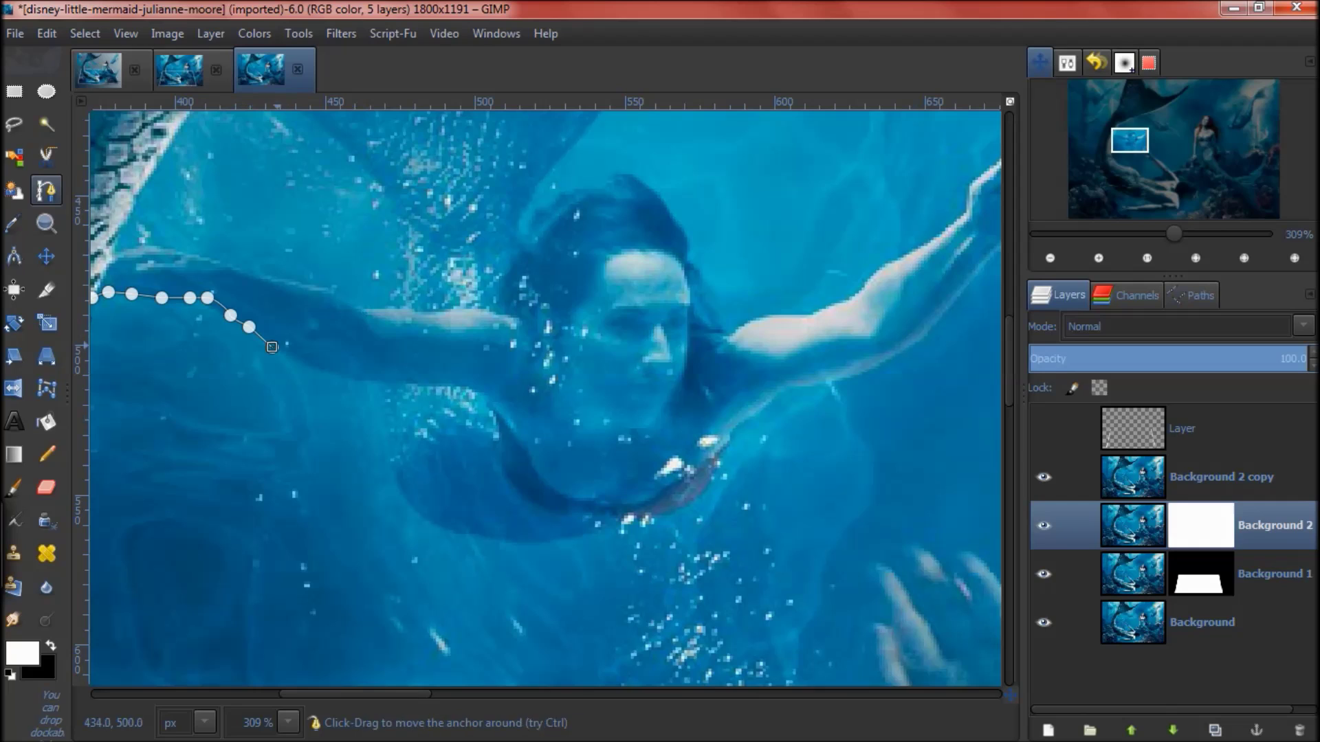
left_click(283, 355)
left_click(292, 360)
left_click(314, 369)
left_click(329, 374)
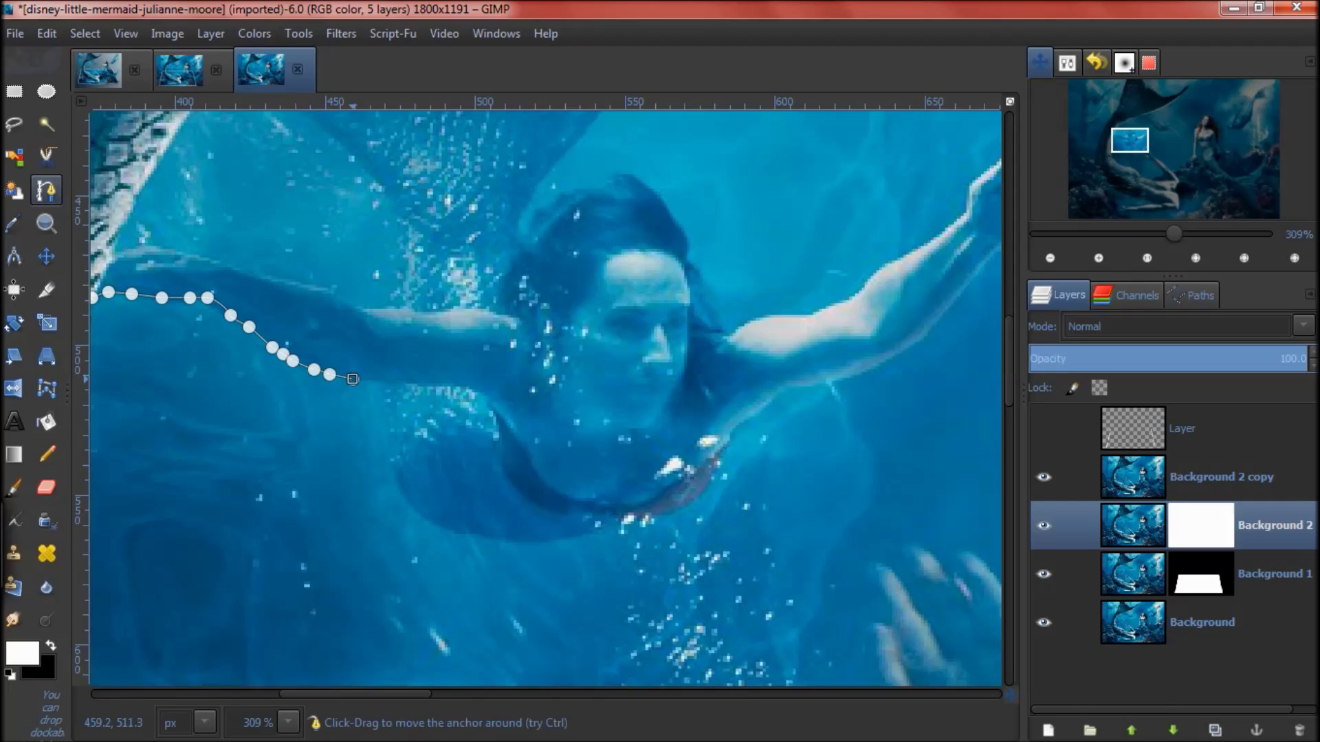
left_click(352, 378)
left_click(371, 382)
left_click(381, 385)
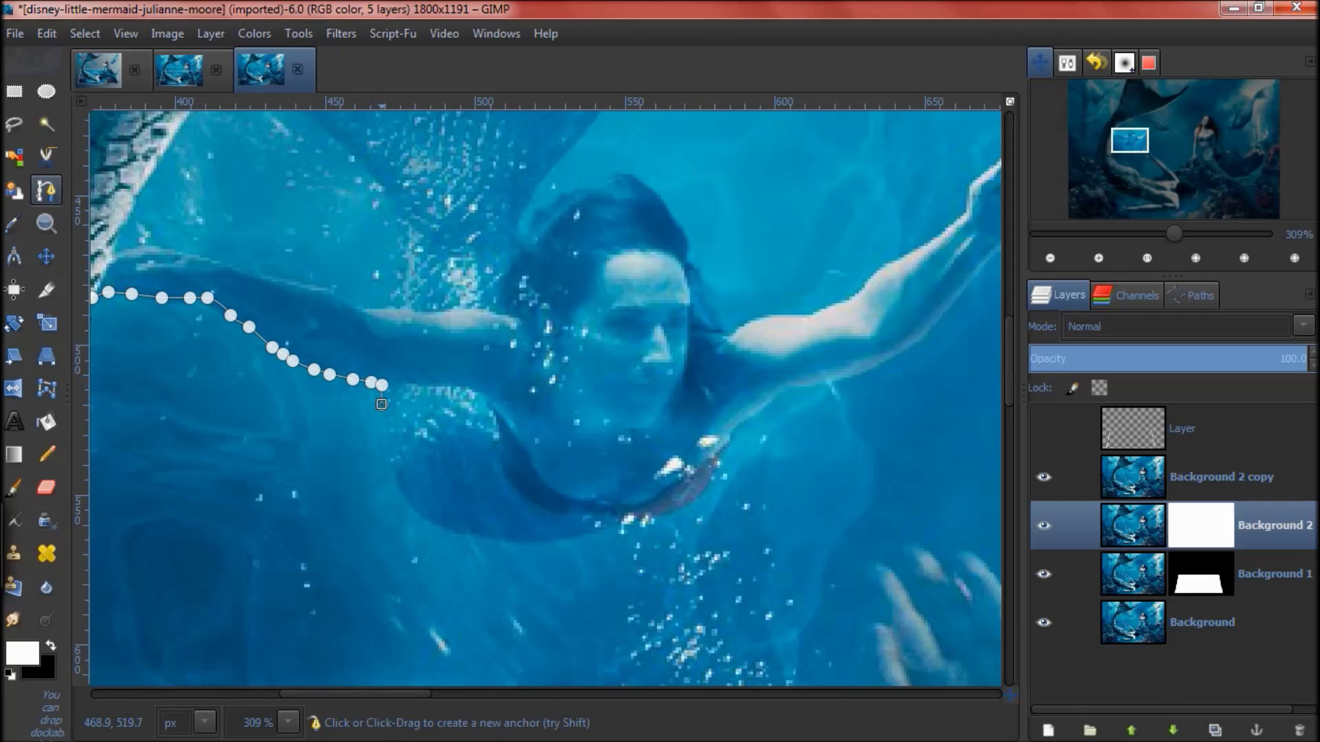
- Trace the path down and around the shadowed lower outline of the swimmer's body to the bubbles beneath her chest
left_click(382, 405)
left_click(385, 436)
left_click(390, 468)
left_click(404, 493)
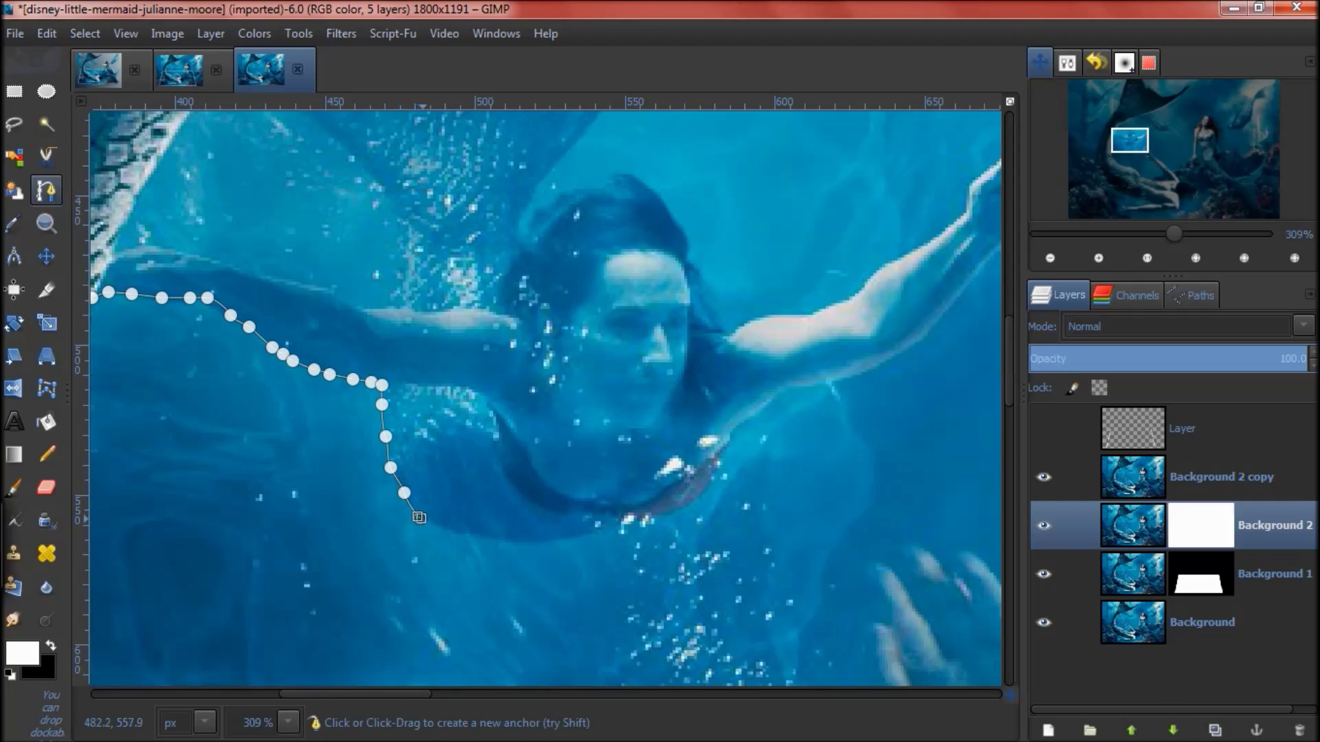
left_click(419, 517)
left_click(458, 534)
left_click(492, 539)
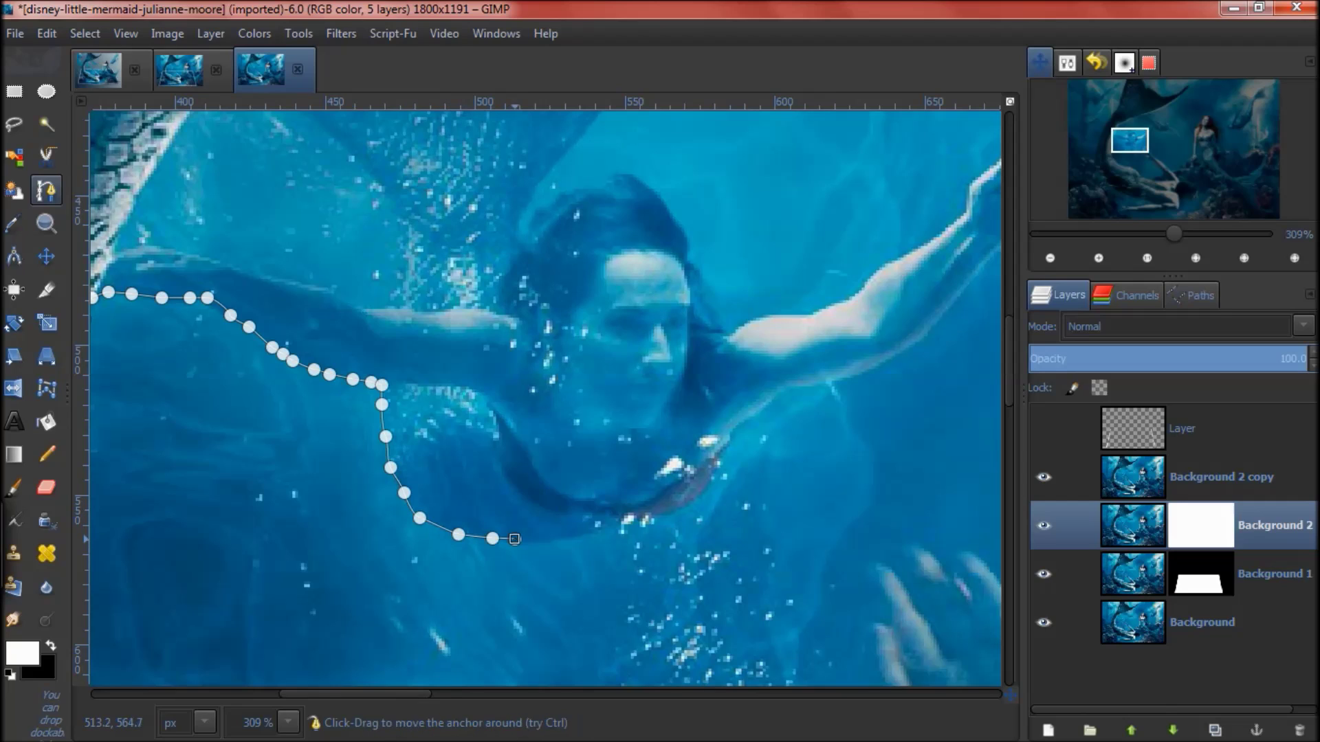
left_click(514, 540)
left_click(551, 542)
left_click(590, 534)
left_click(603, 529)
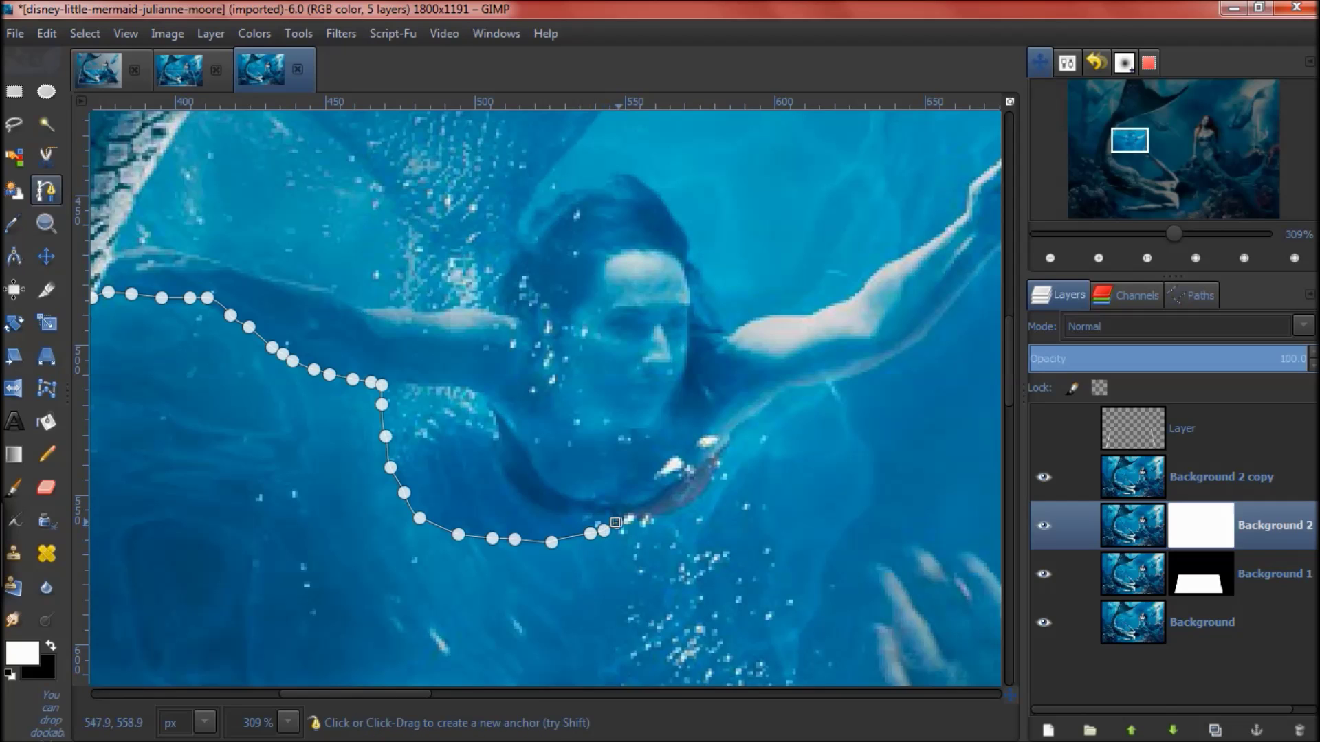
left_click(618, 523)
left_click(630, 517)
- Examine the traced path in relation to the whole tail, the background swimmers and the foreground merman's raised arm
scroll(654, 517, "up", 3)
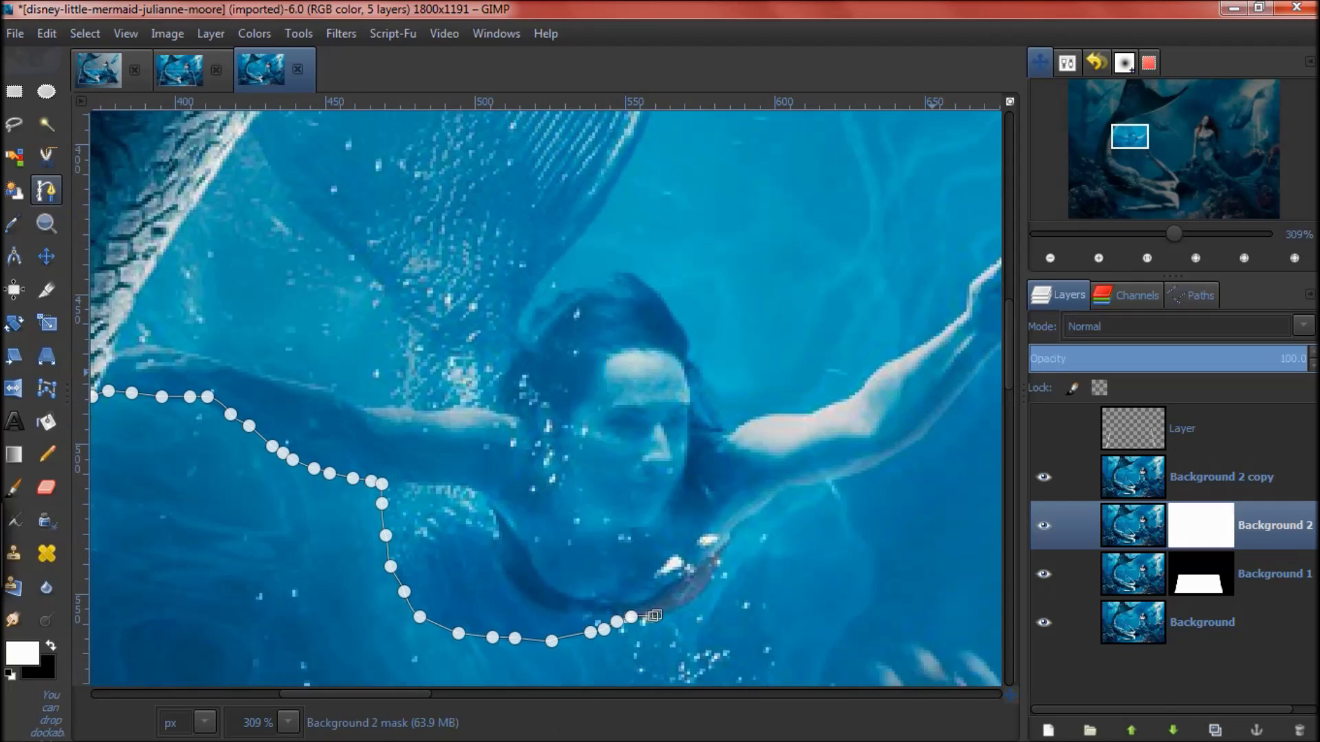
left_click(1049, 257)
left_click(1050, 258)
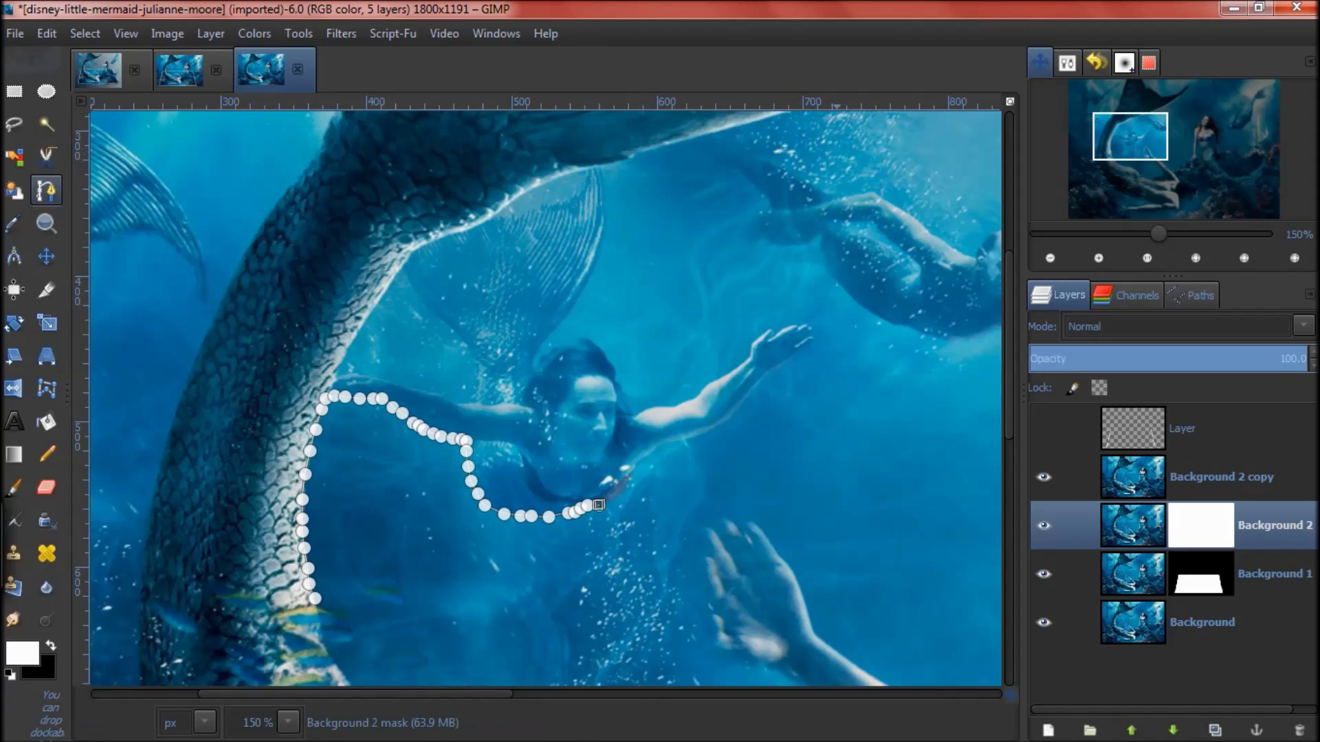
scroll(540, 398, "down", 12, "ctrl")
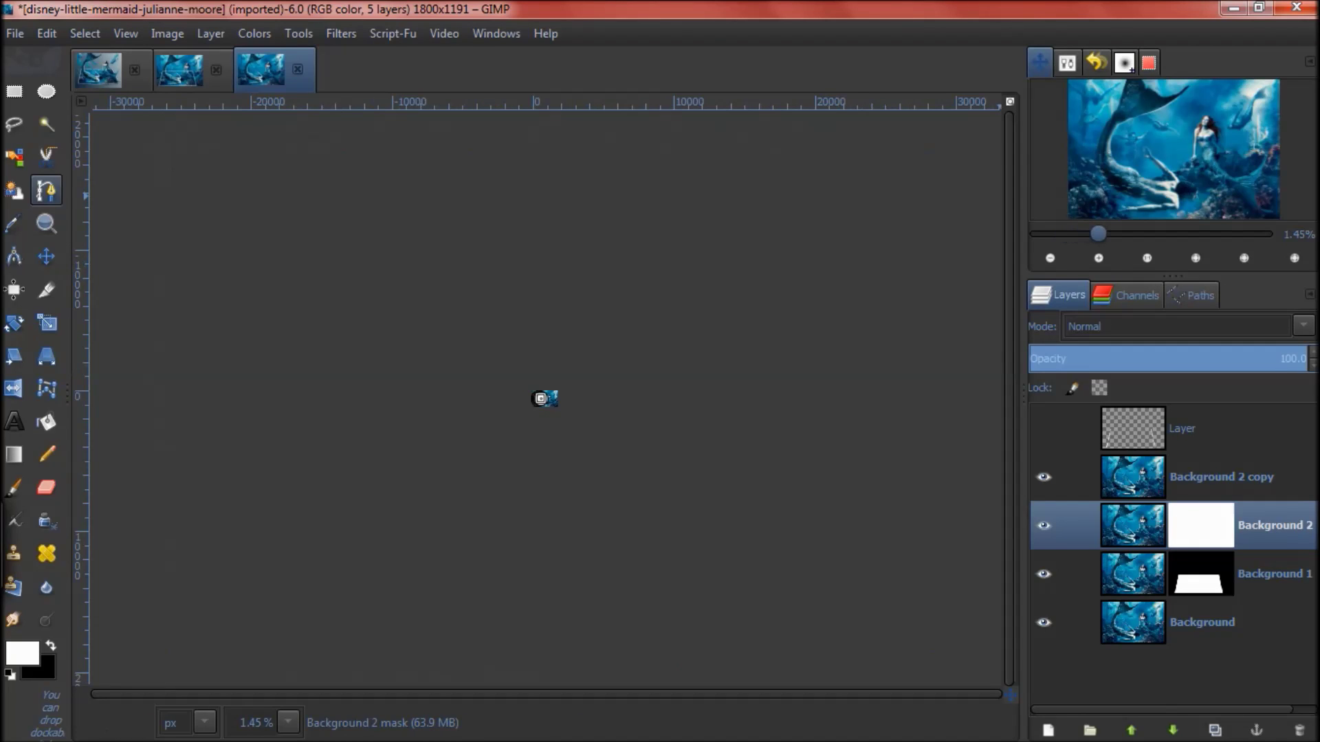
scroll(540, 398, "up", 8, "ctrl")
scroll(479, 392, "up", 5, "ctrl")
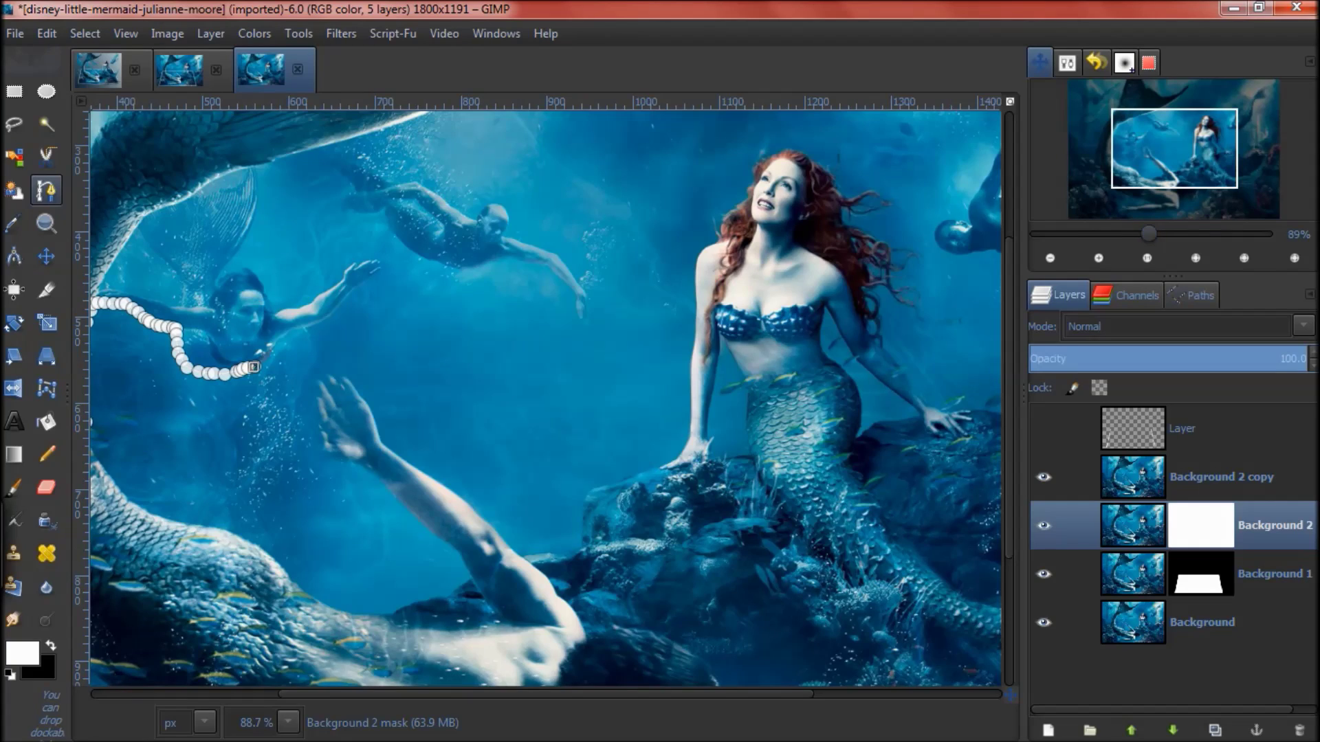
left_click_drag(254, 367, 351, 620)
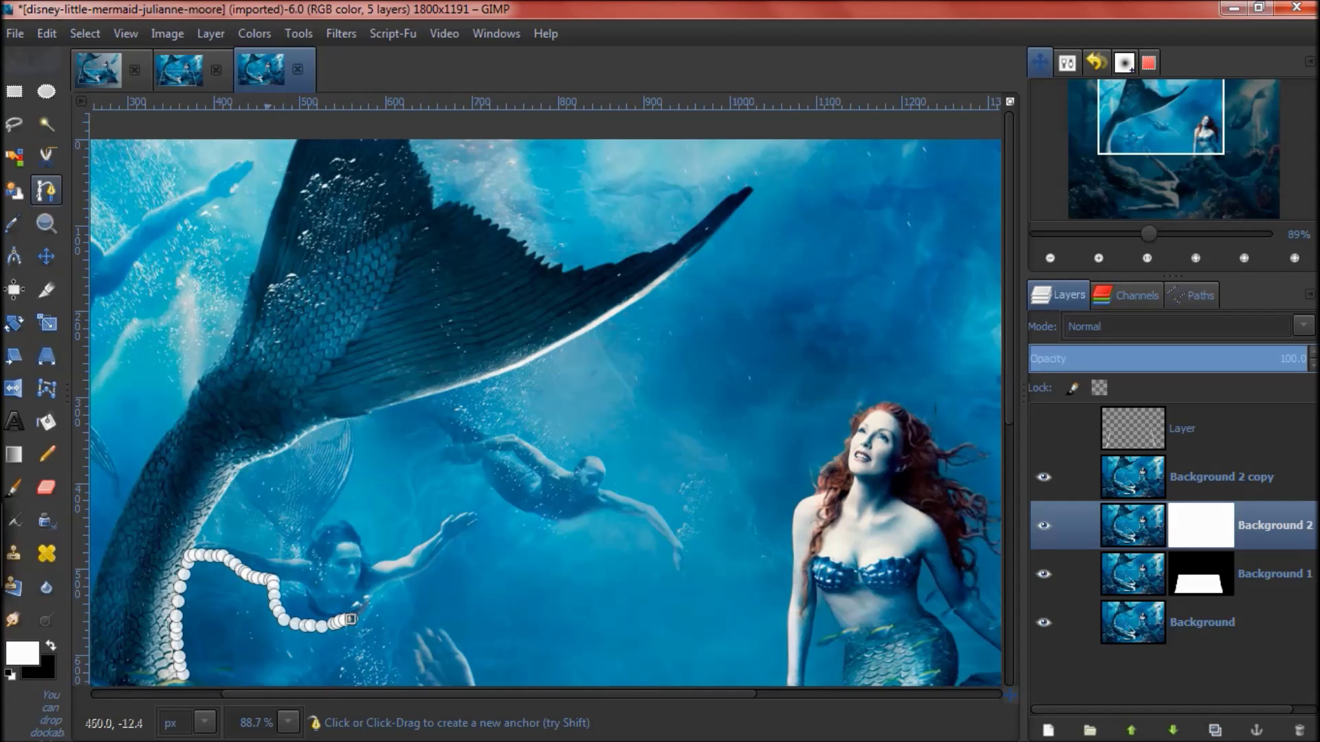
left_click_drag(1160, 117, 1146, 161)
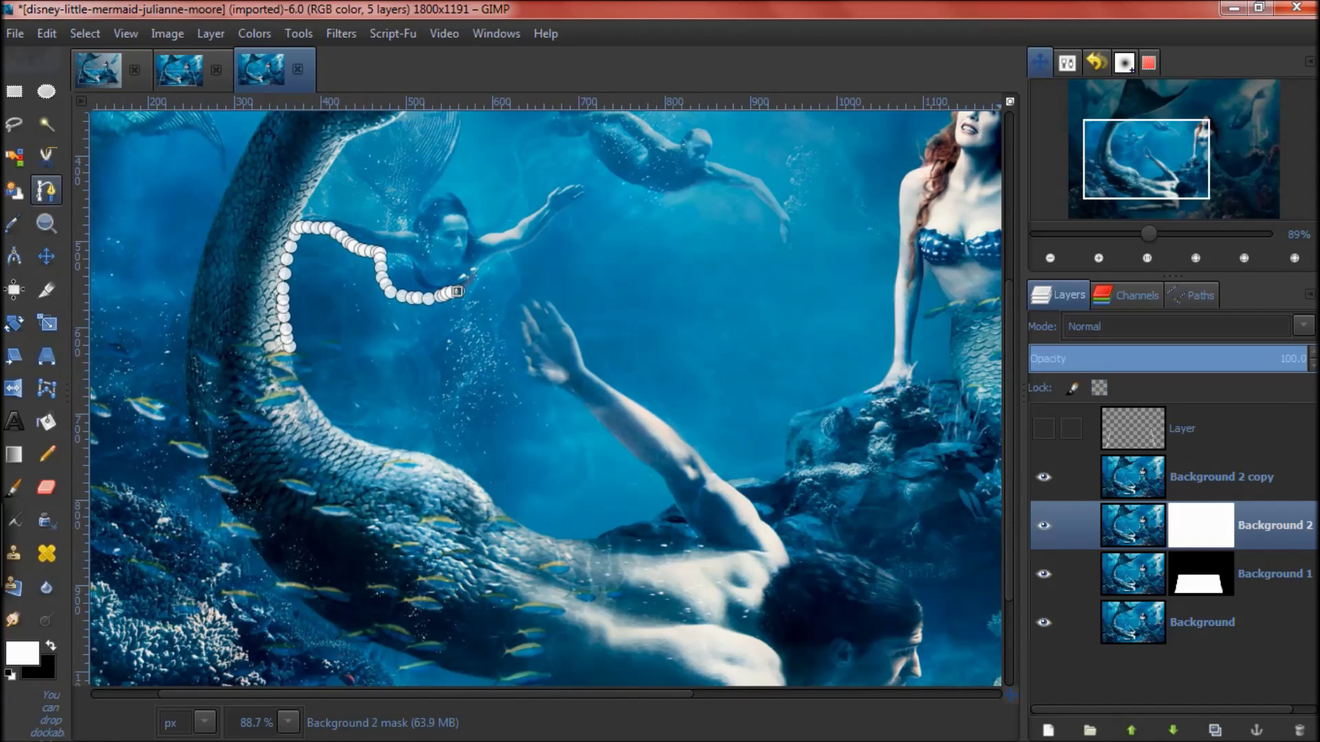
- Show the layer containing the white perspective frame
left_click(1043, 428)
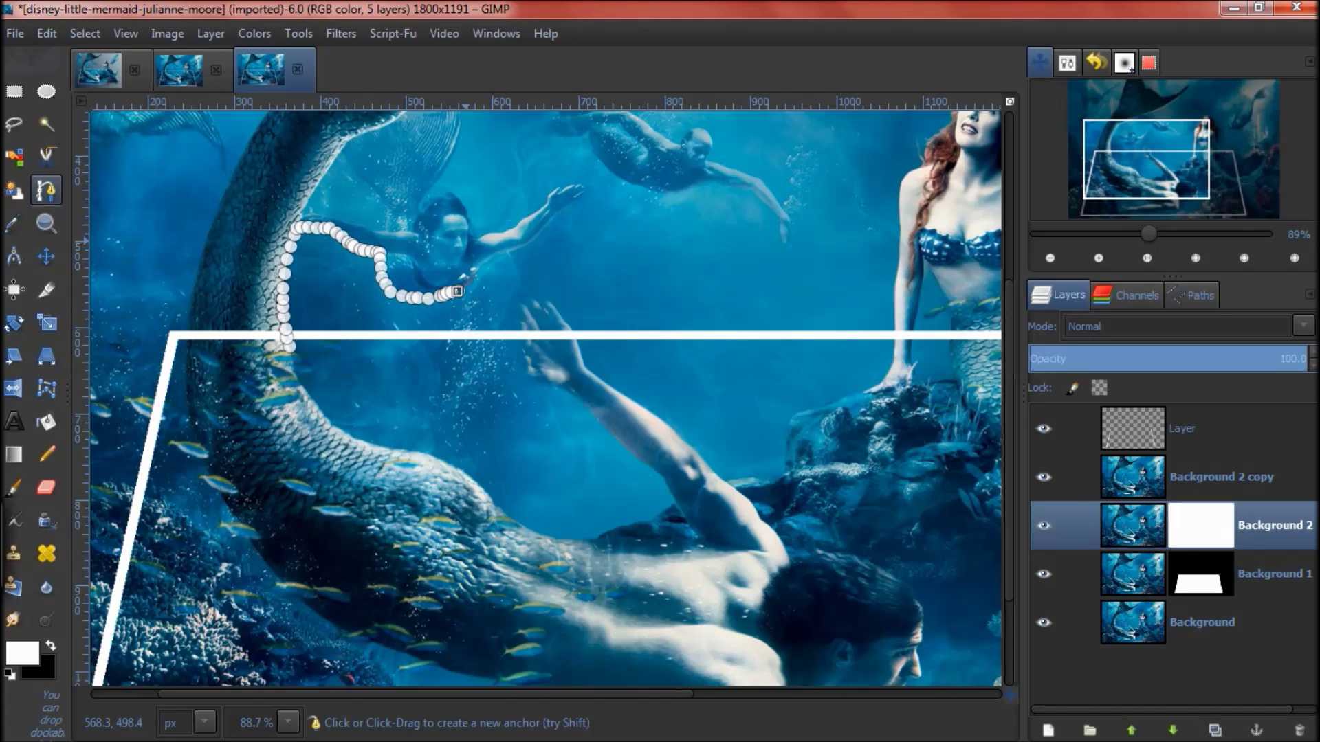
- Extend the path roughly around the background swimmer and the outside of the tail, returning inside the frame toward the first anchor
left_click_drag(466, 238, 424, 207)
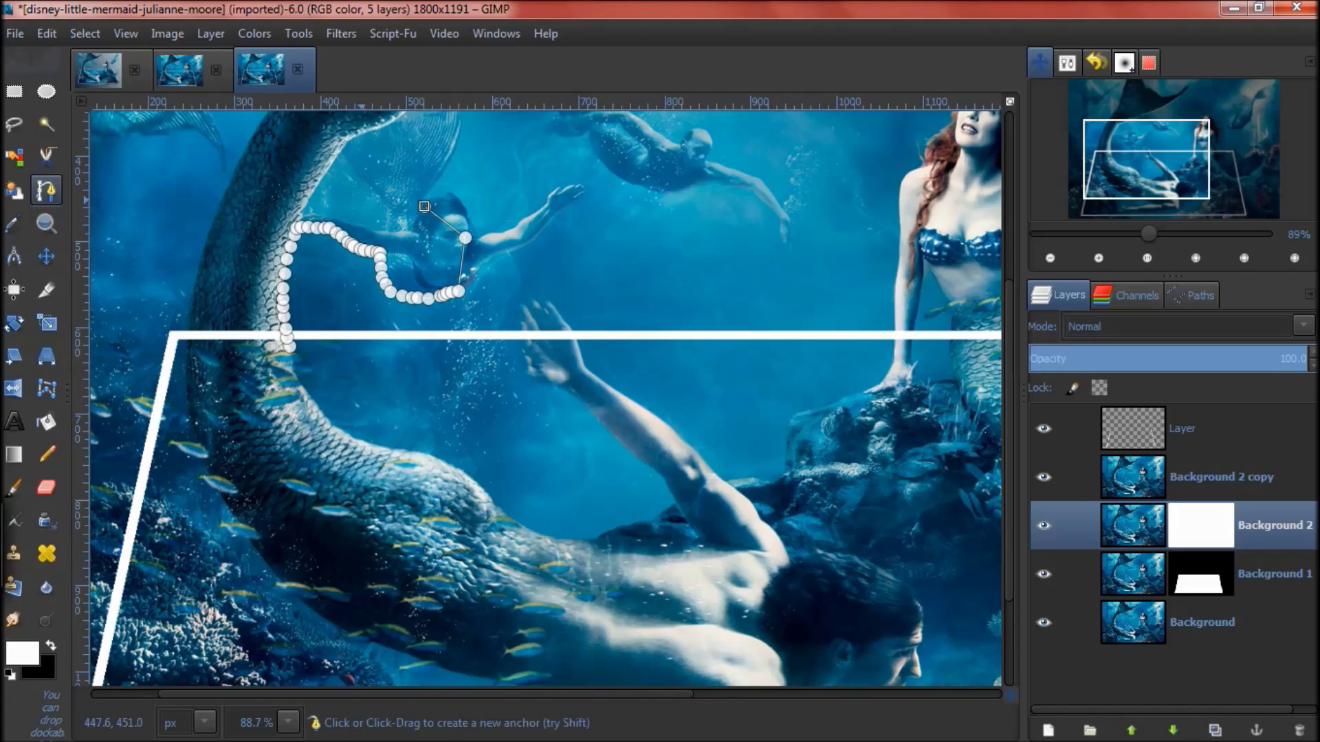
left_click(240, 168)
left_click(159, 221)
left_click(179, 312)
left_click(189, 368)
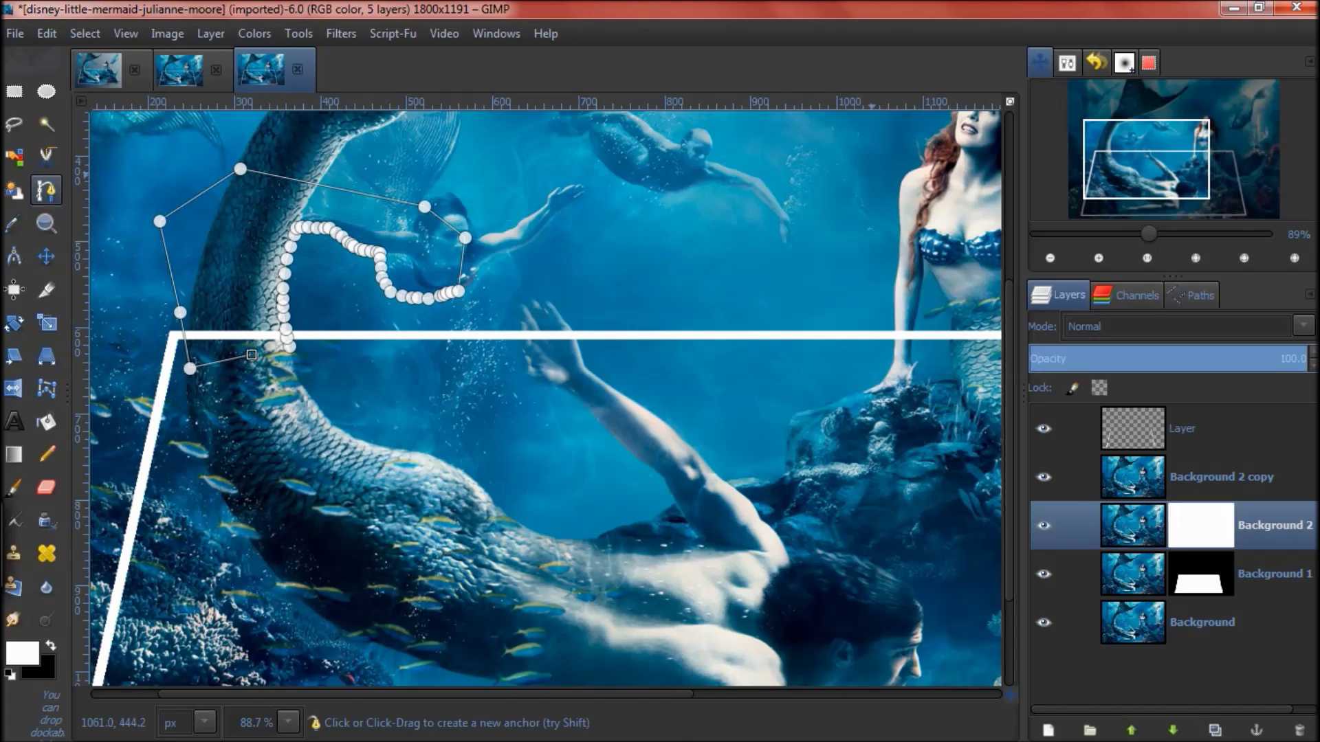
left_click_drag(1152, 234, 1165, 234)
left_click_drag(1146, 160, 1106, 162)
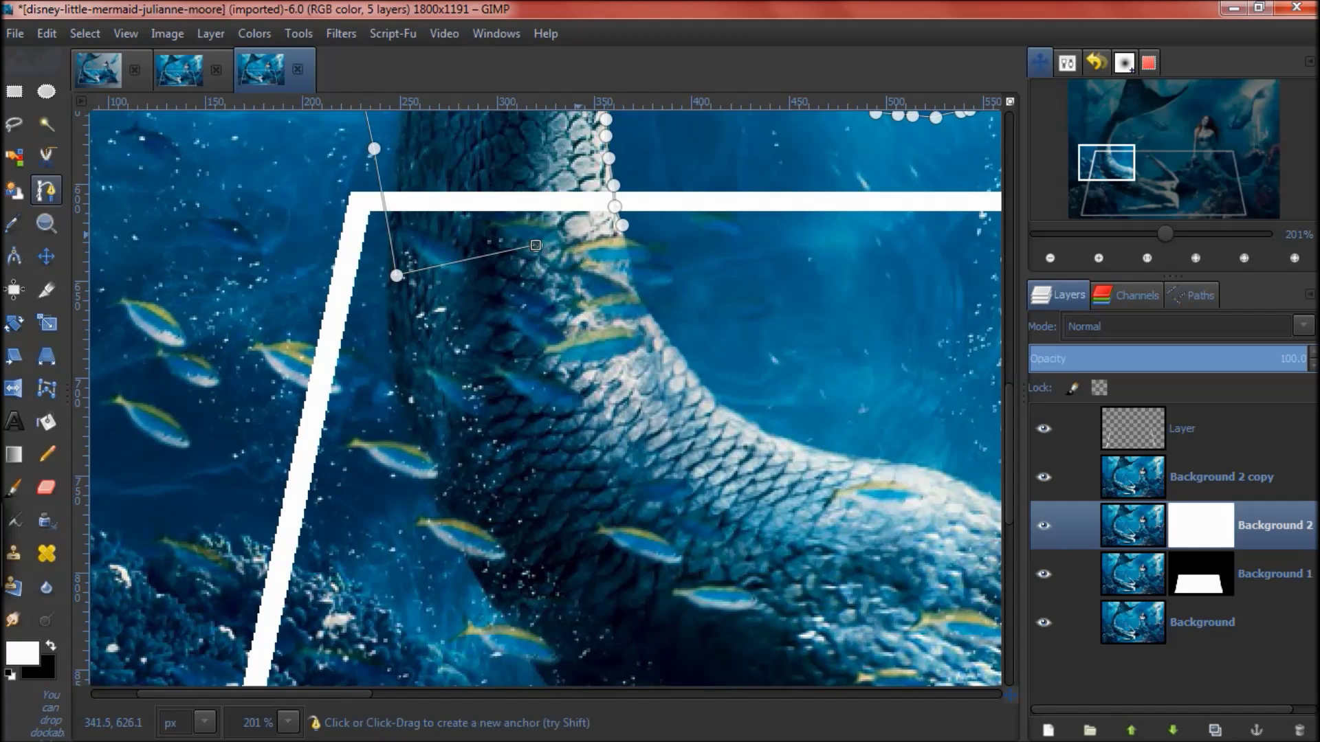
left_click(577, 235)
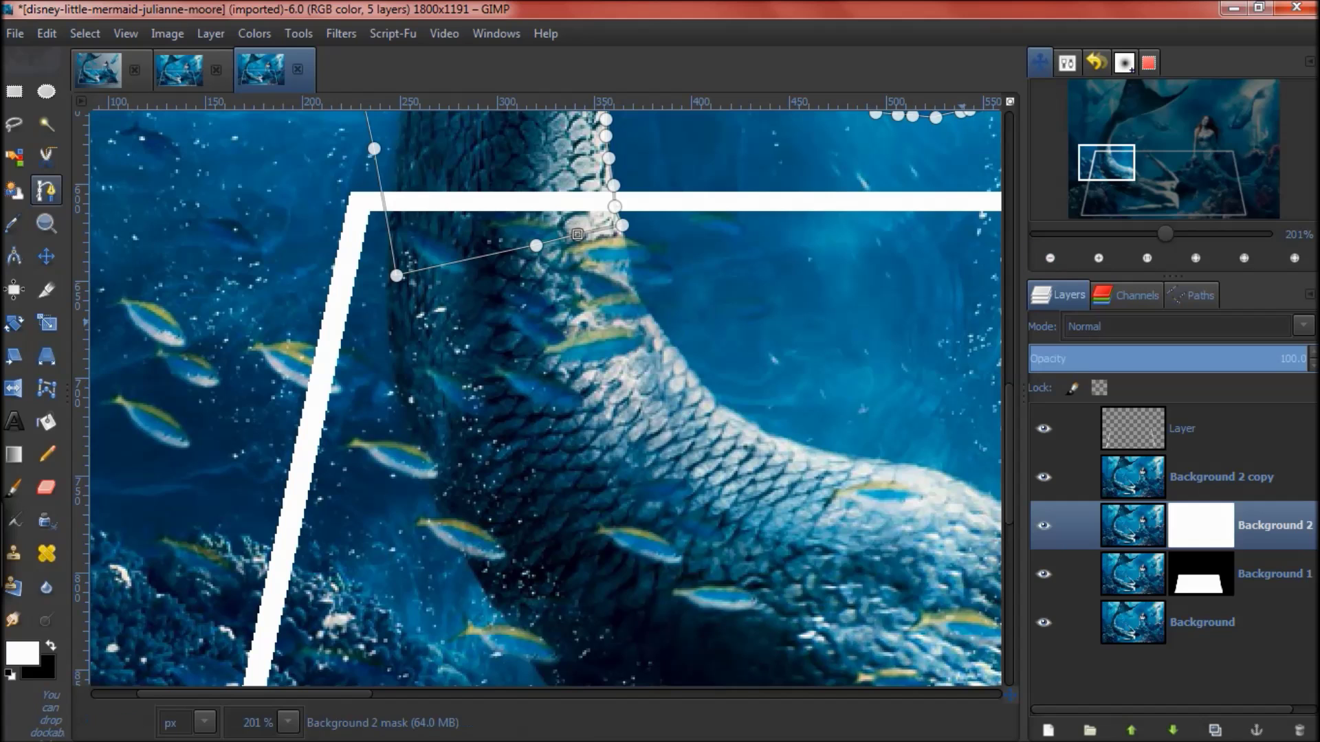
- Delete the rough anchors from the path, working back toward the traced outline beneath the background swimmer
left_click_drag(1165, 235, 1148, 234)
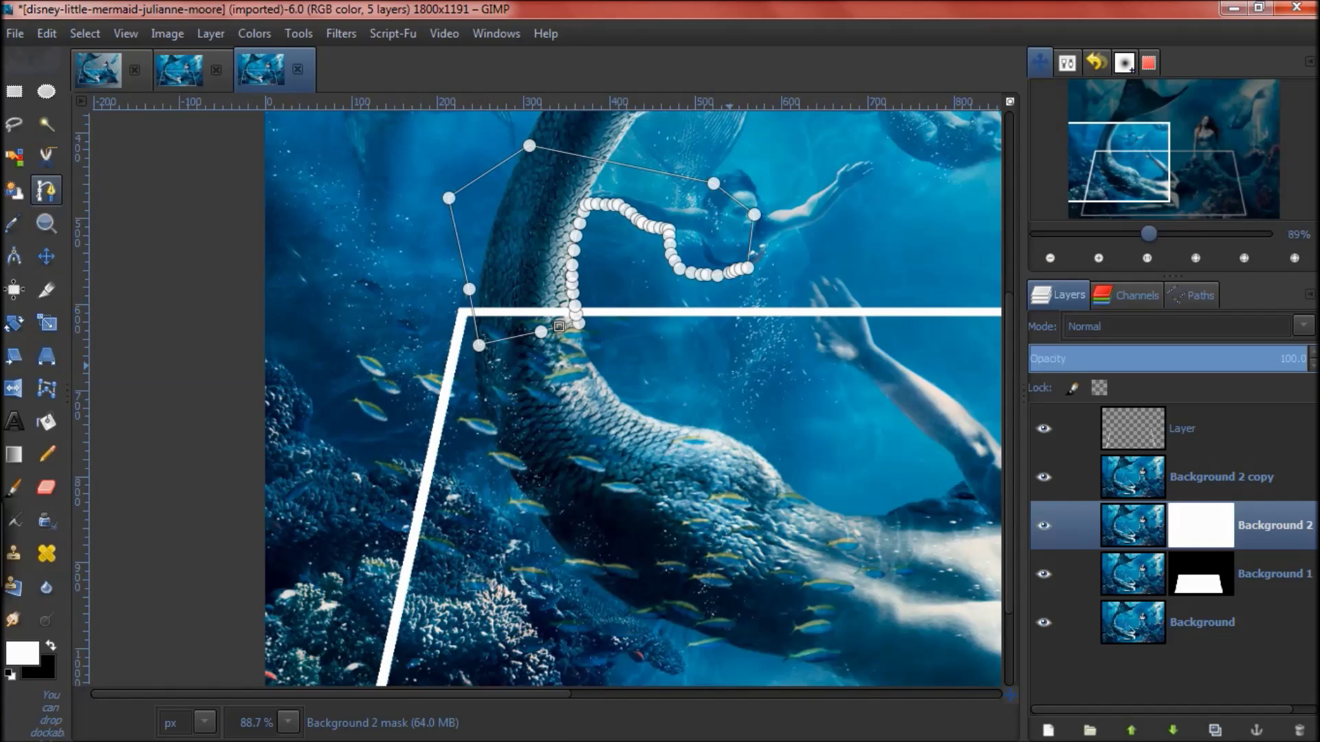
key("BackSpace")
key("BackSpace")
key("BackSpace")
key("BackSpace")
key("BackSpace")
key("BackSpace")
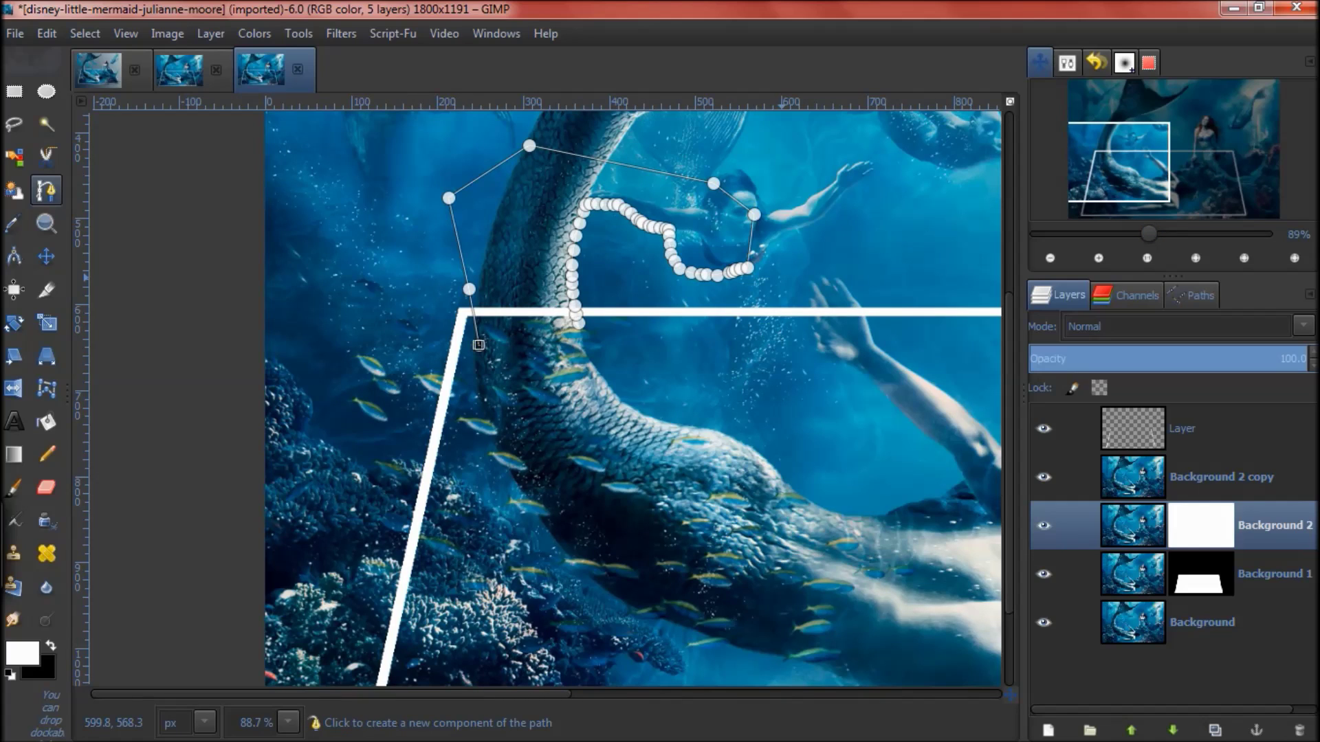
key("BackSpace")
key("BackSpace")
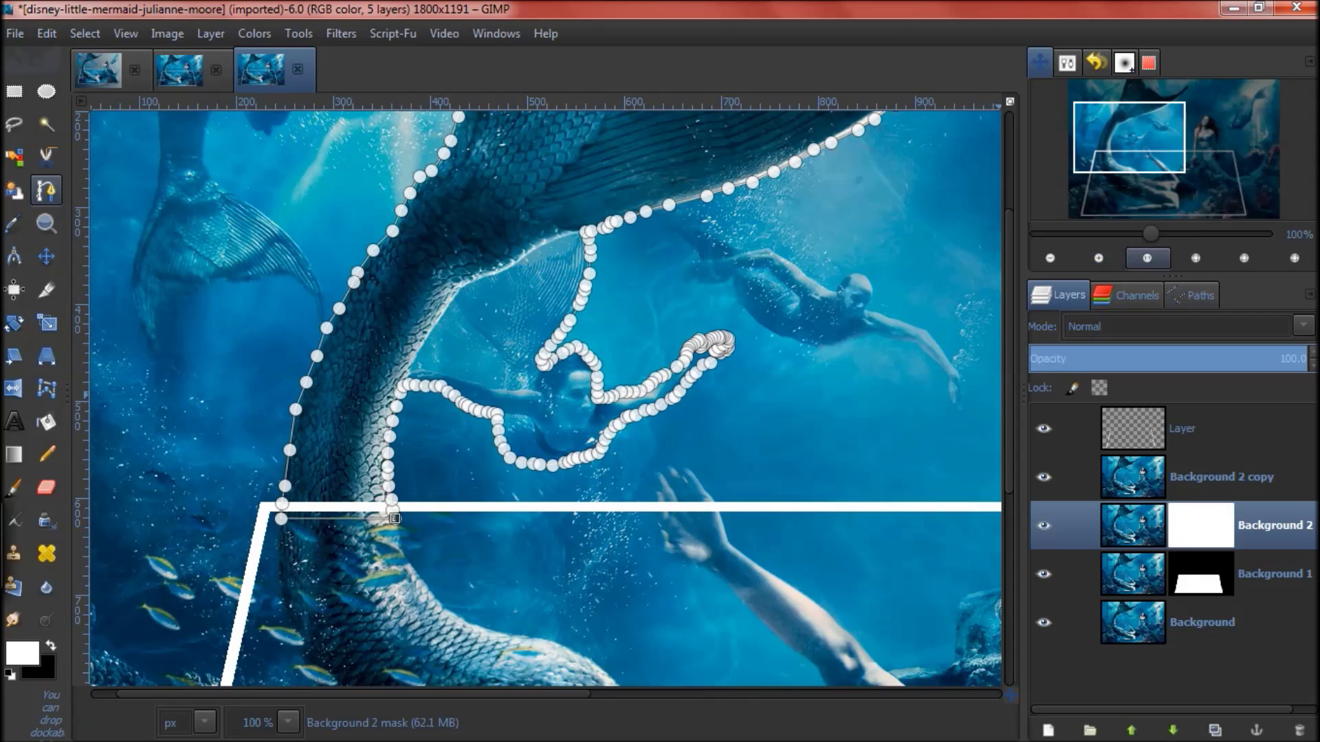
- Create a selection from the completed path around the upper tail and the background swimmer
left_click(1050, 258)
left_click(1050, 258)
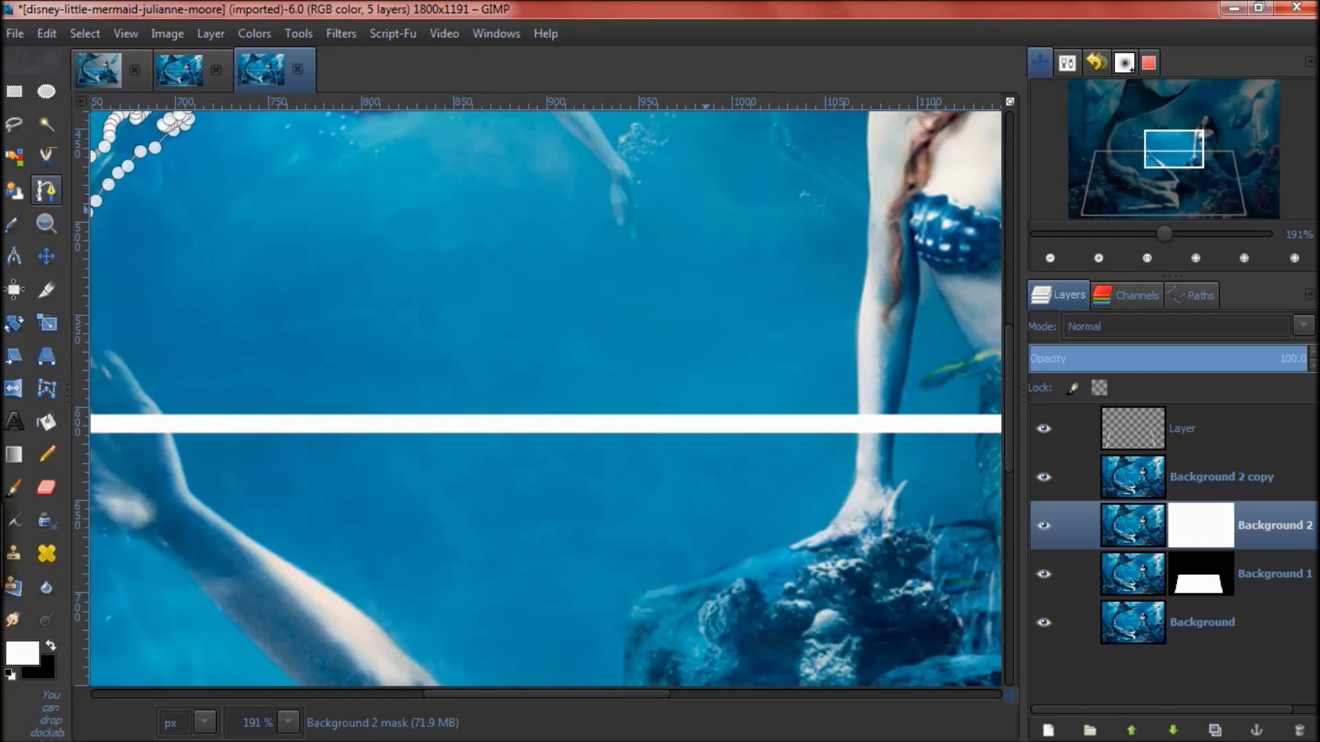
left_click_drag(1173, 149, 1128, 124)
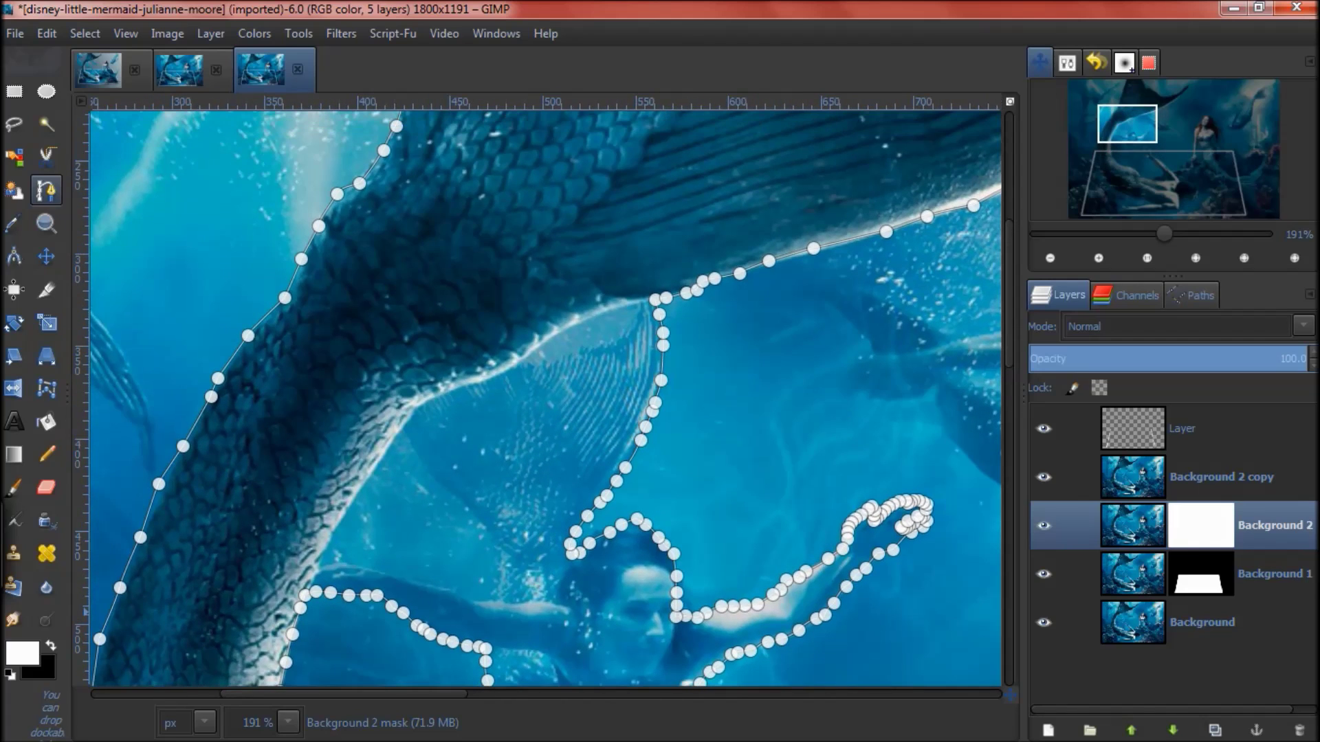
left_click(1049, 258)
left_click(1049, 258)
left_click(1049, 257)
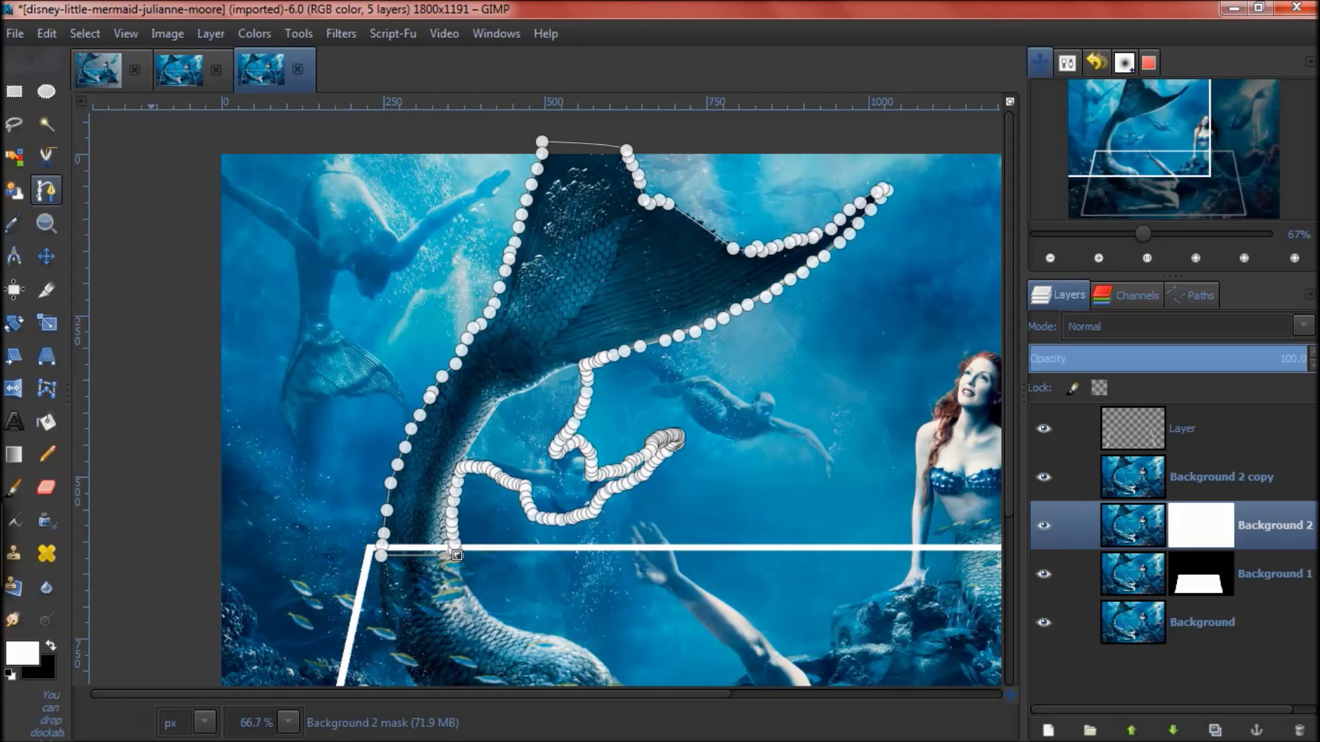
key("alt+e")
key("Right")
key("Escape")
key("alt+s")
key("Down")
key("Down")
key("Down")
key("Down")
key("Down")
key("Down")
key("Up")
key("Down")
key("Up")
key("Up")
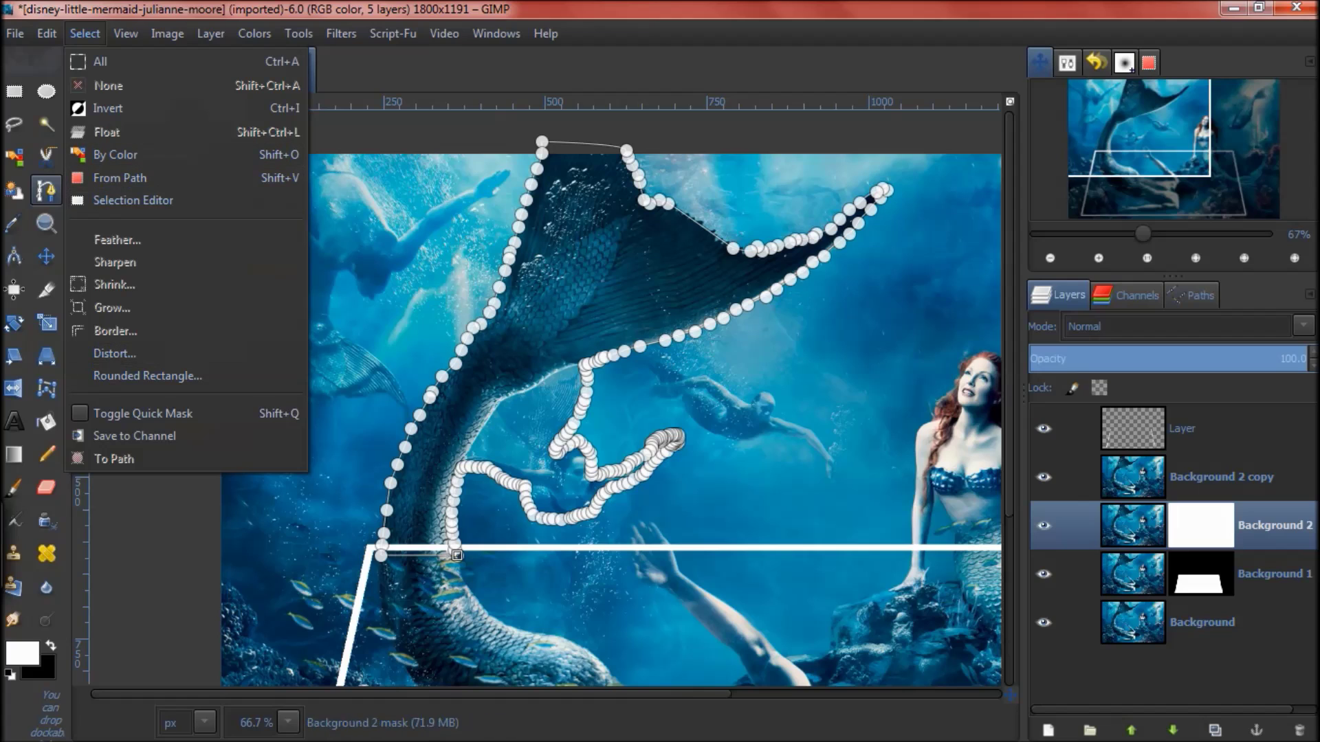
key("Up")
key("Down")
key("Return")
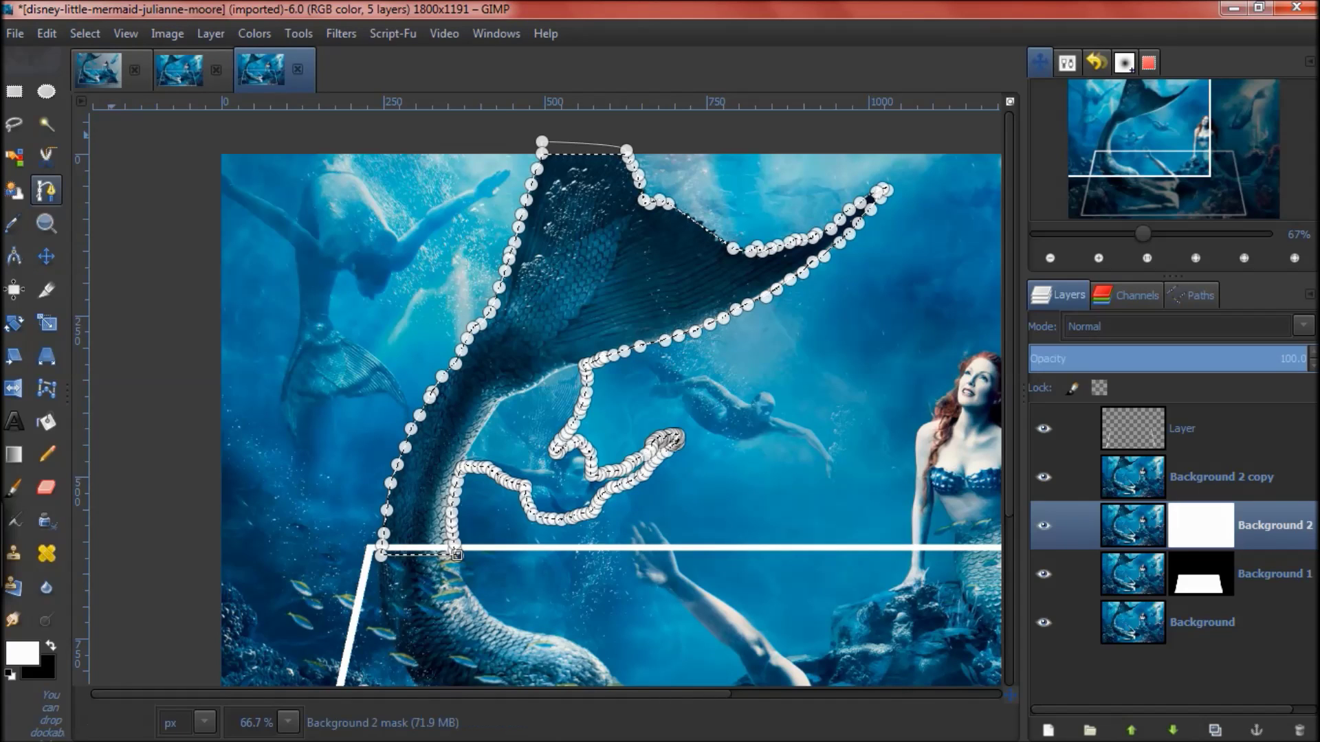
- Feather the tail and swimmer selection by 1 px
key("alt+s")
key("Down")
key("Down")
key("Down")
key("Down")
key("Down")
key("Down")
key("Down")
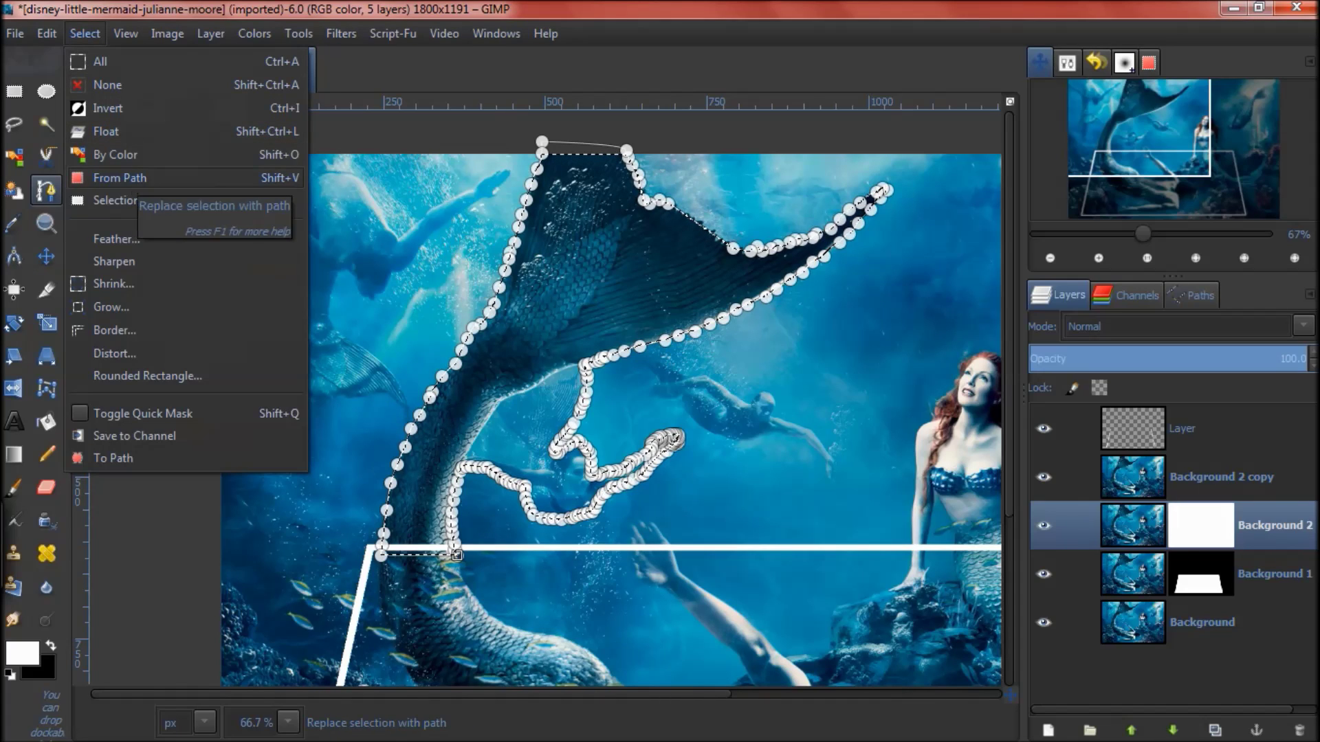
key("Return")
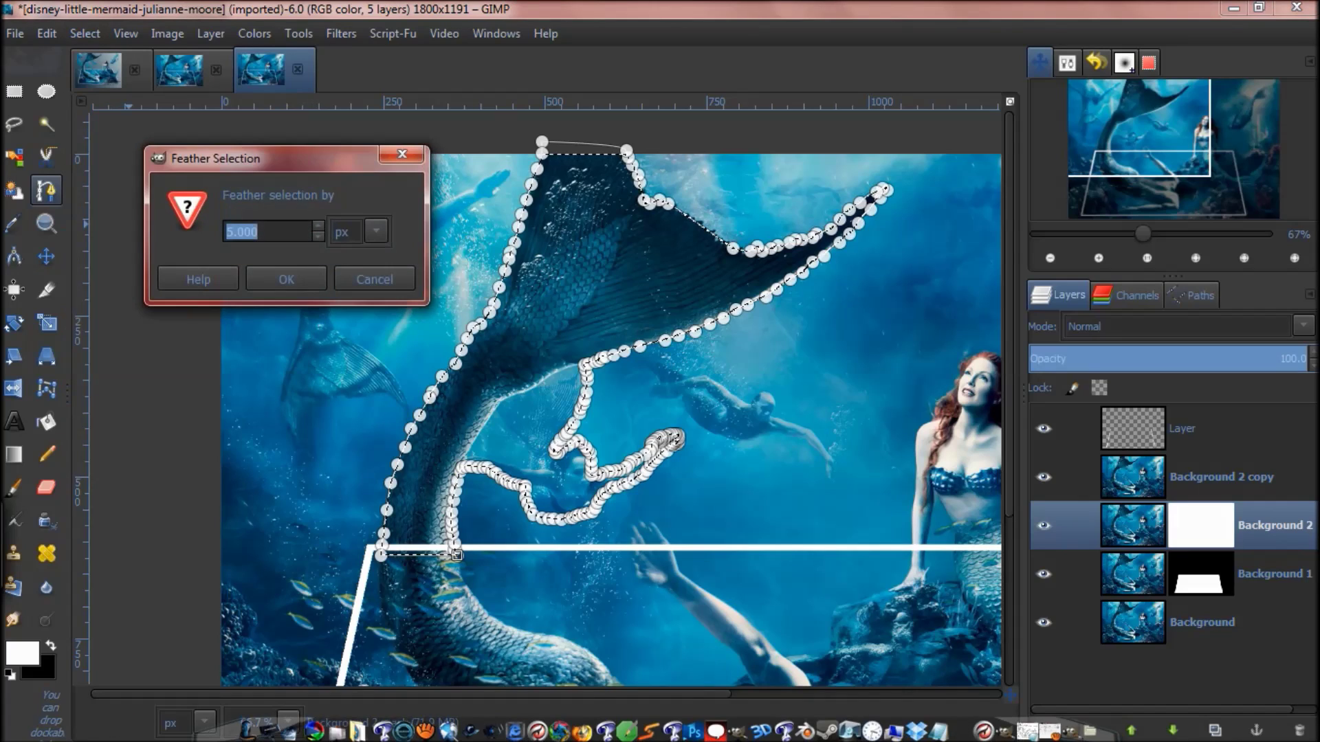
type("1")
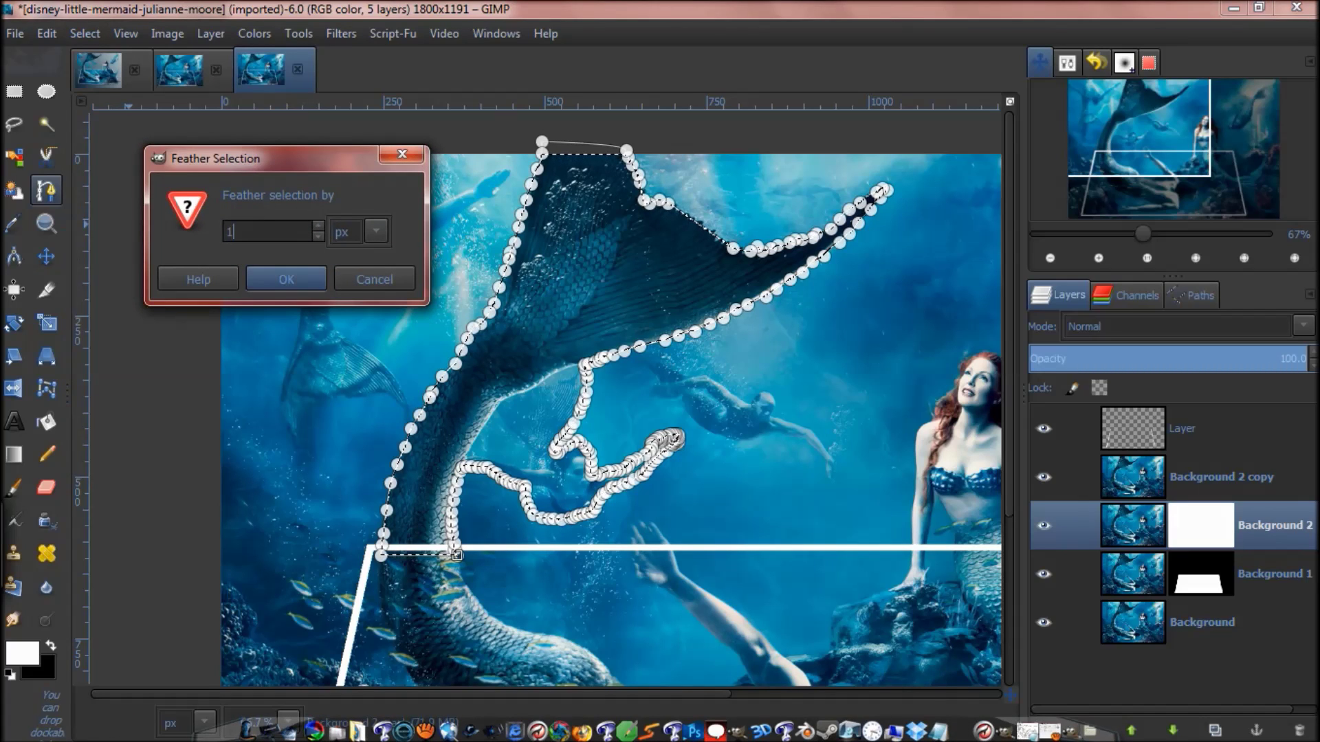
key("Return")
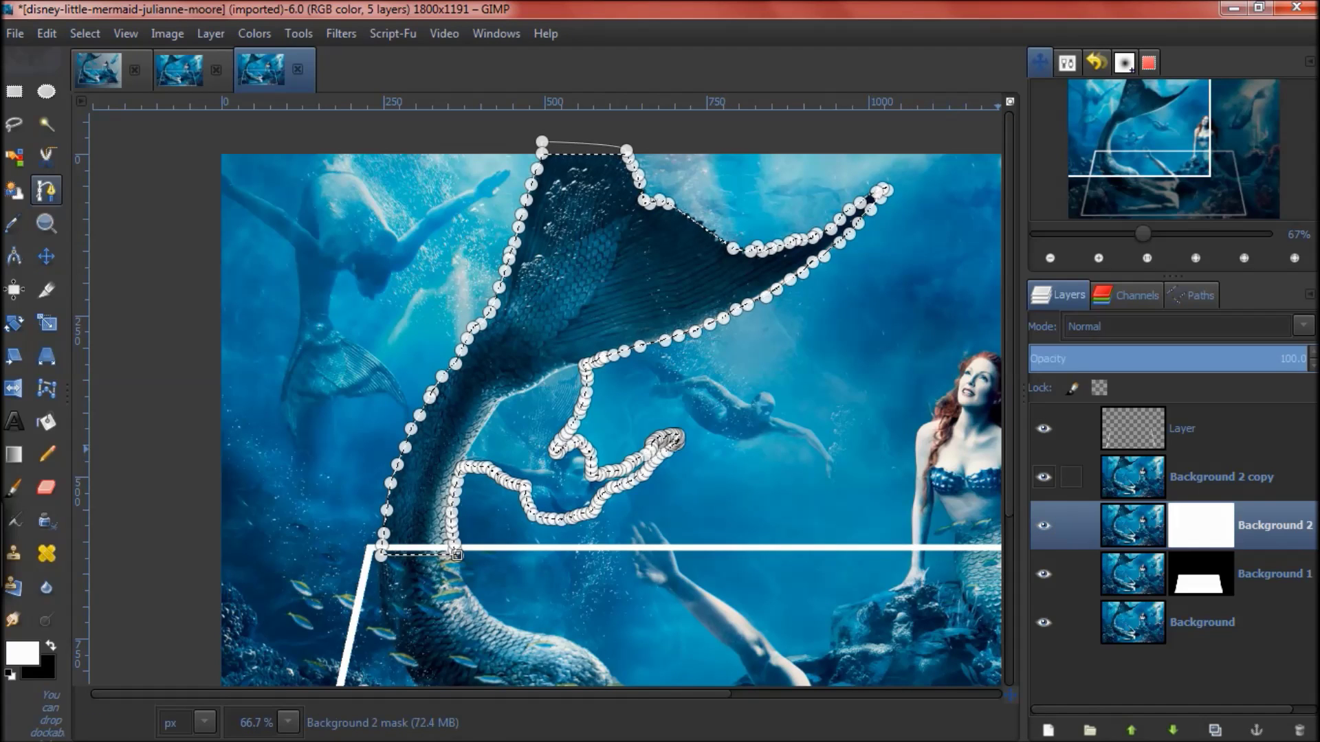
- Paint the selected tail and swimmer black on the Background 2 layer mask, using the Paintbrush at size 352.65
key("Page_Up")
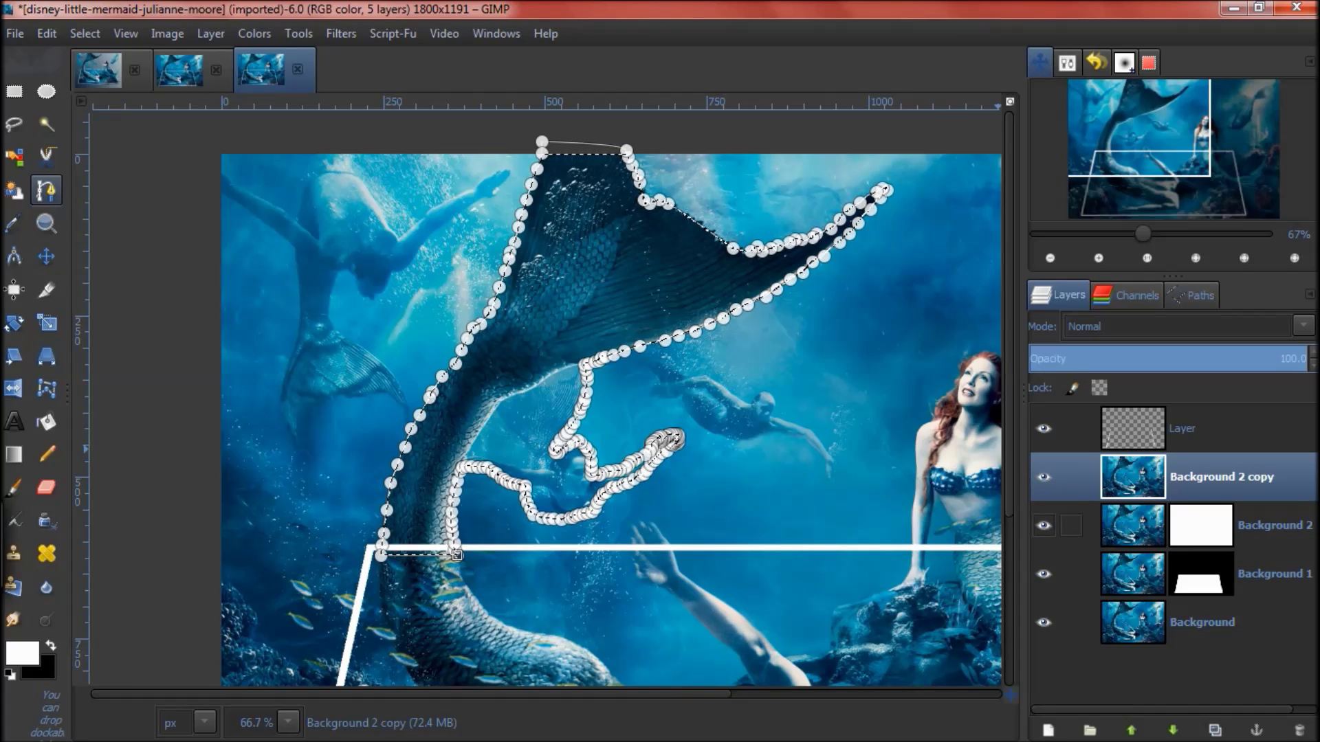
key("Page_Down")
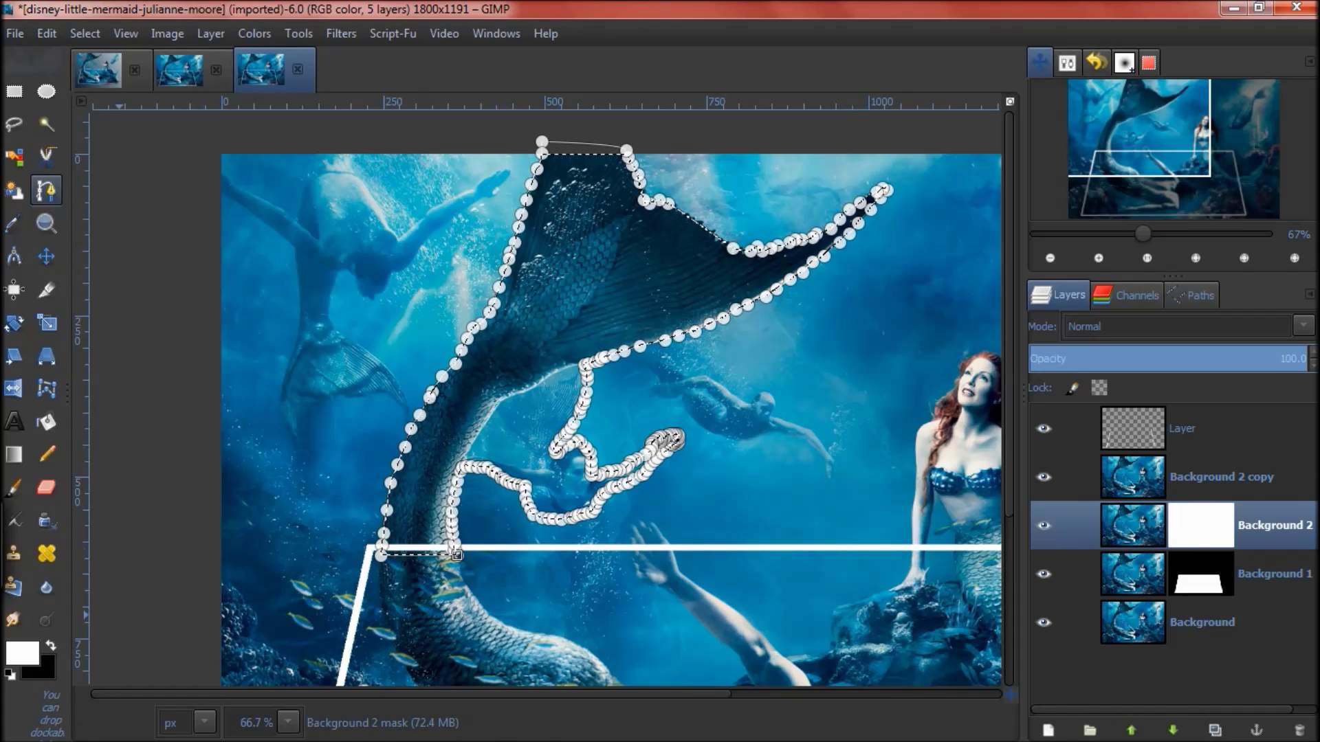
key("x")
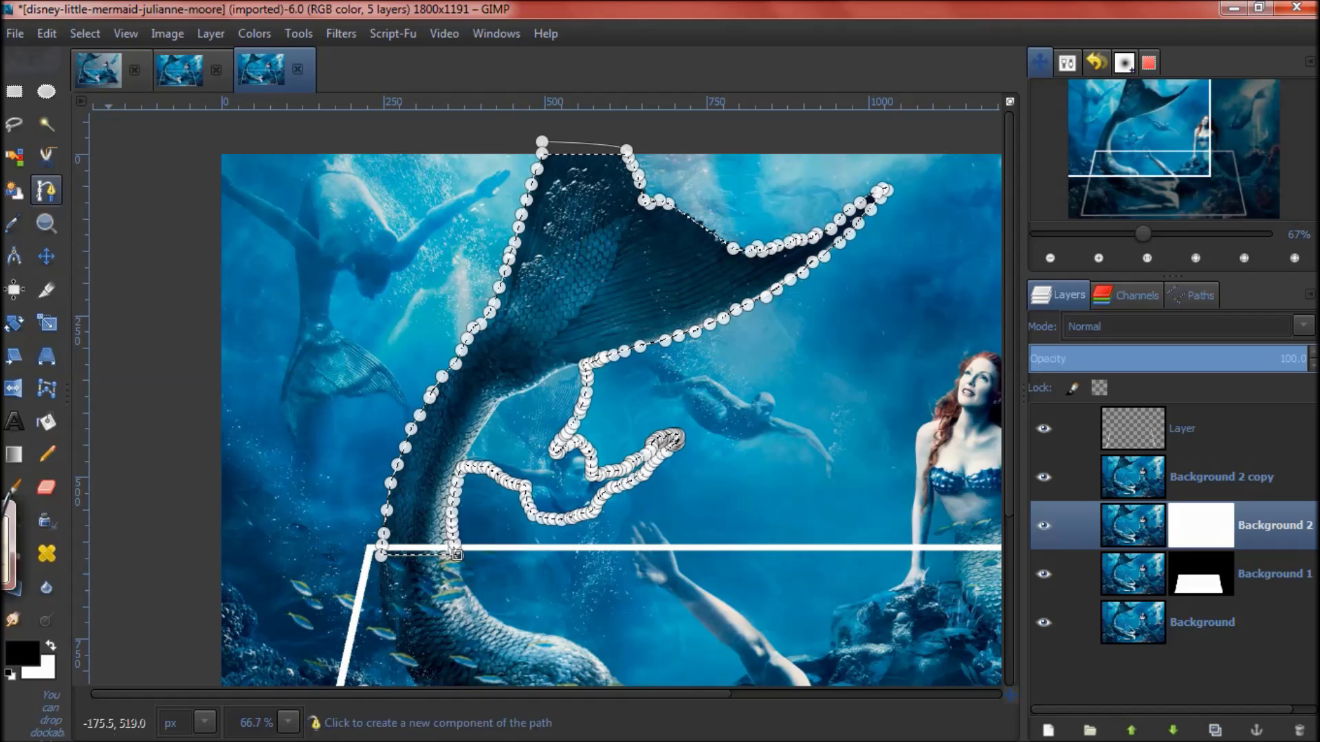
left_click(14, 487)
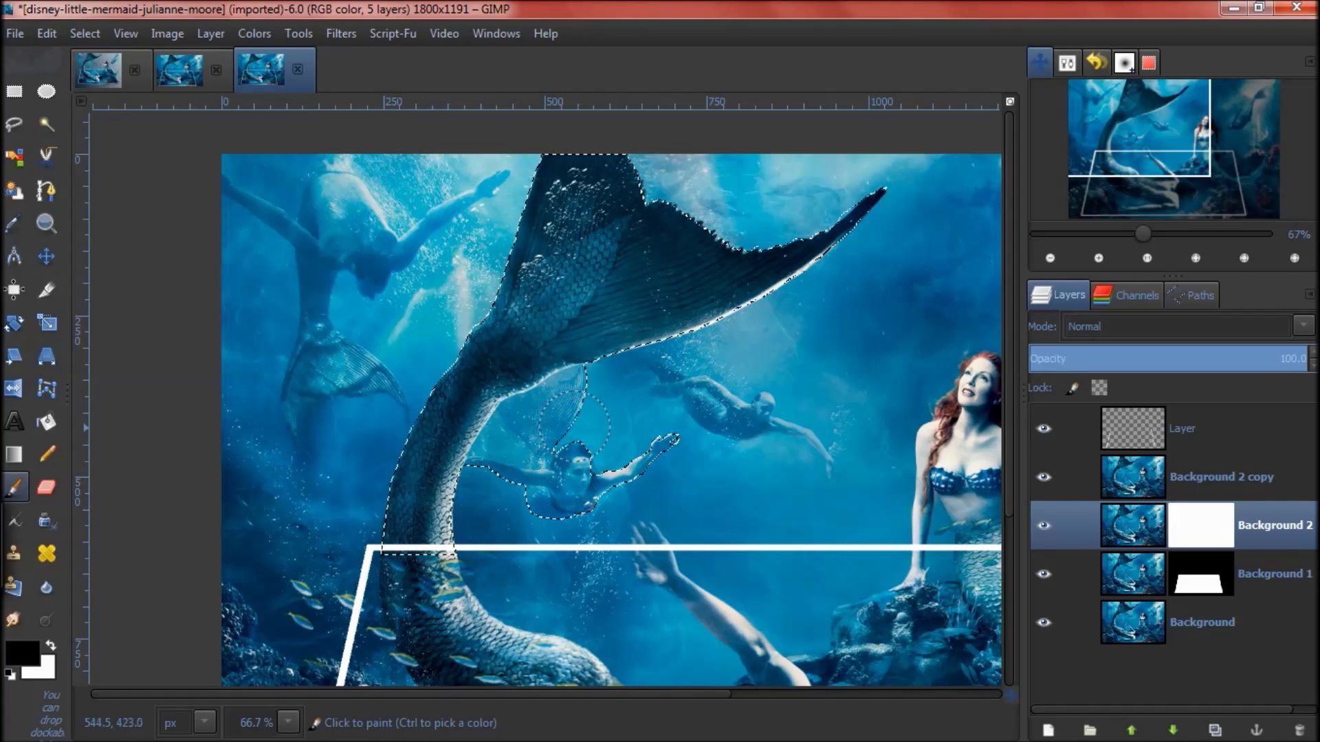
left_click(412, 537)
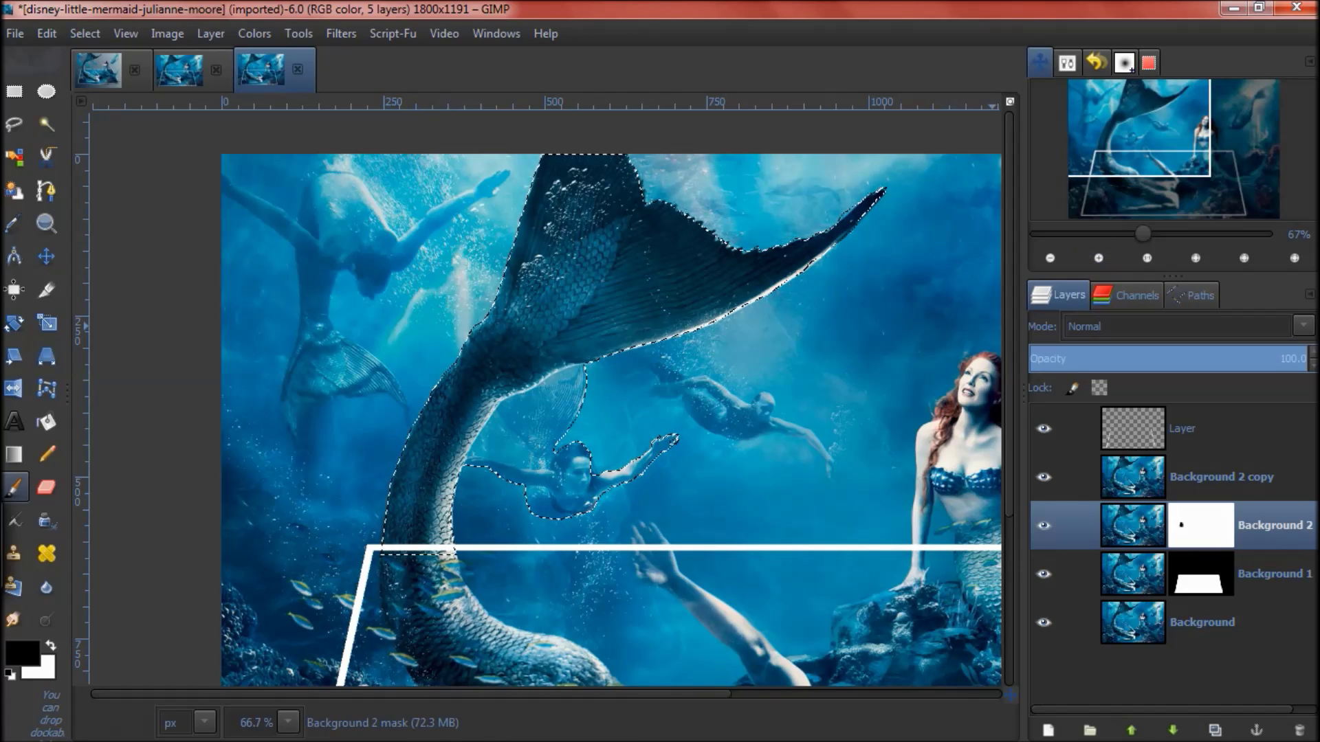
left_click(1067, 63)
left_click_drag(1055, 219, 1113, 218)
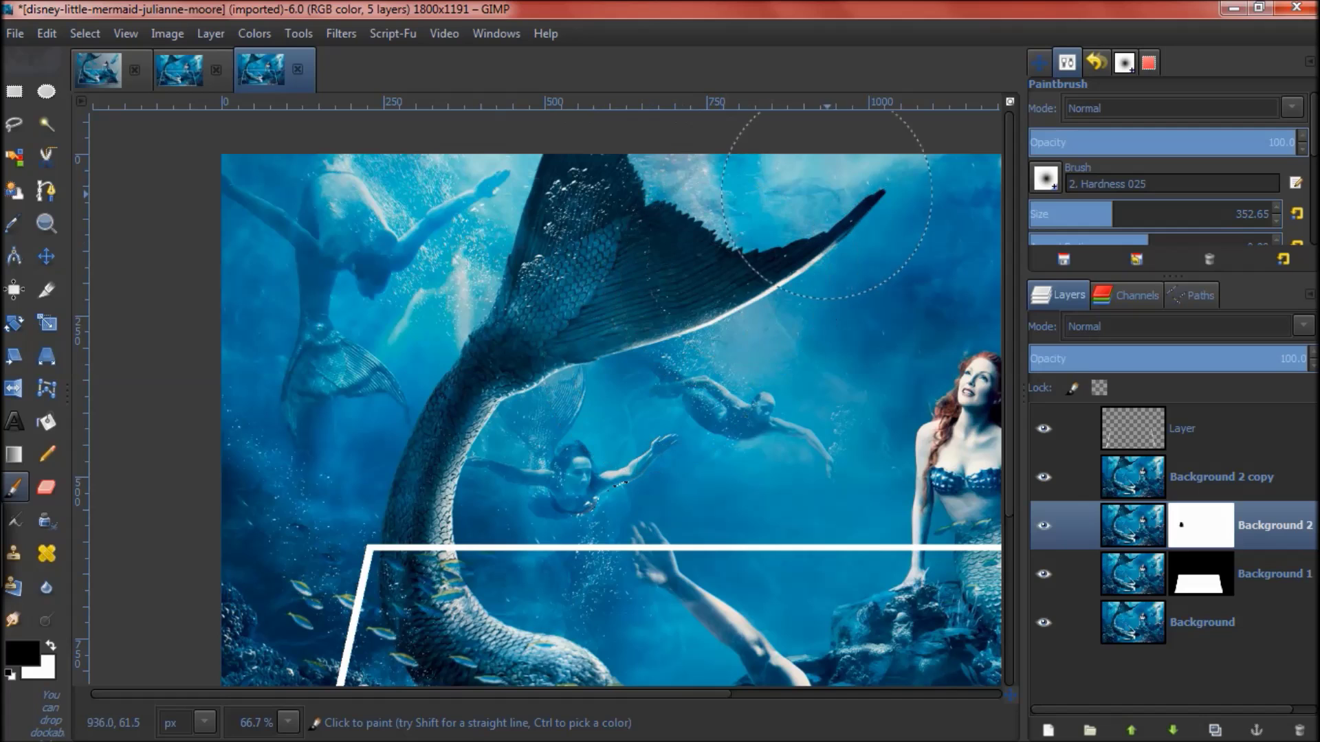
mouse_move(523, 479)
left_mouse_down()
mouse_move(575, 383)
mouse_move(575, 412)
mouse_move(502, 447)
mouse_move(432, 505)
mouse_move(642, 171)
mouse_move(559, 147)
mouse_move(765, 221)
mouse_move(856, 210)
mouse_move(550, 412)
mouse_move(426, 522)
mouse_move(449, 450)
left_mouse_up()
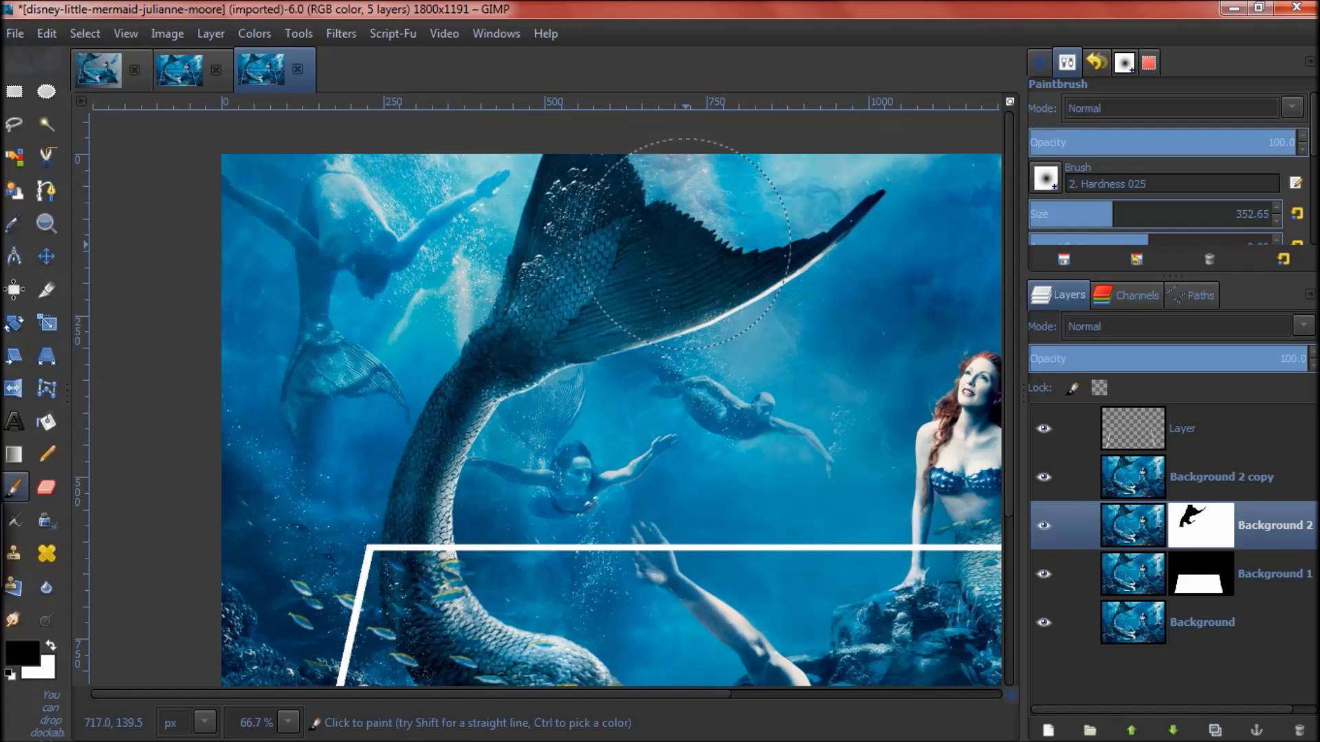
left_click_drag(444, 486, 433, 556)
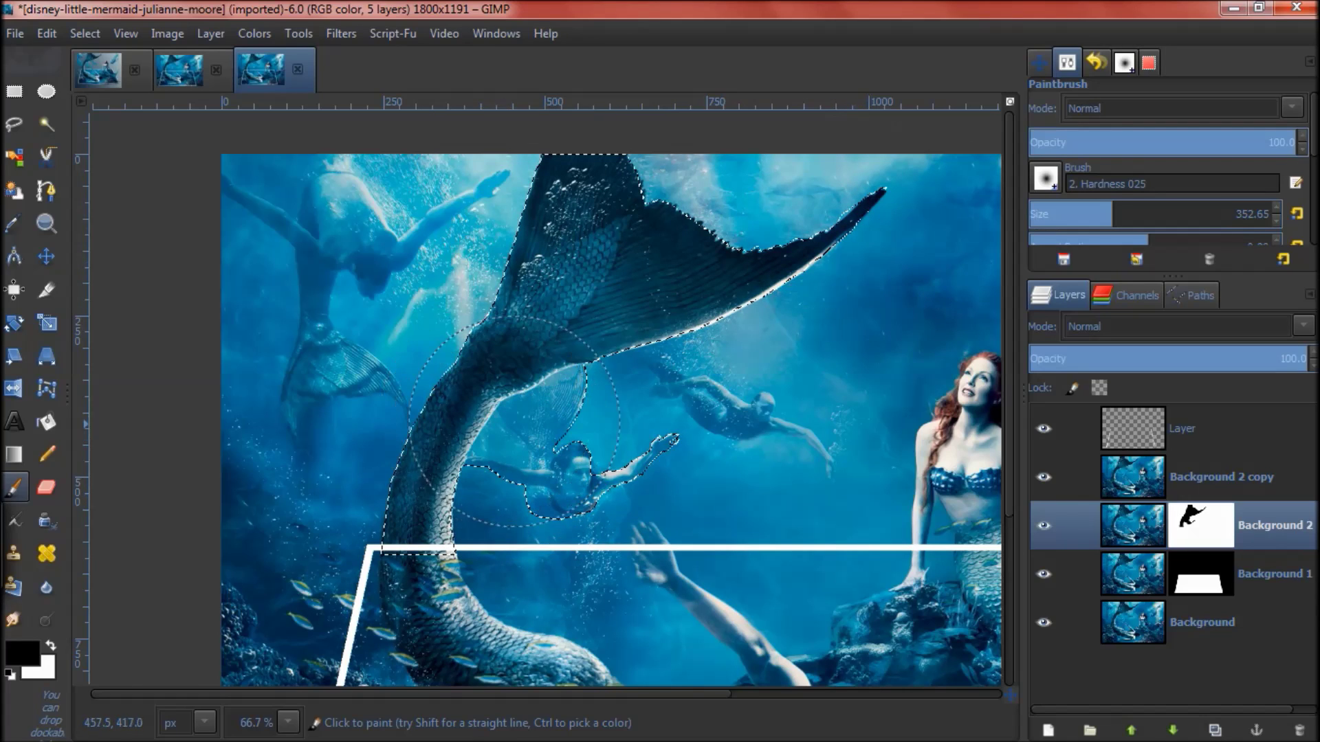
mouse_move(504, 447)
left_mouse_down()
mouse_move(413, 502)
mouse_move(451, 369)
mouse_move(606, 124)
mouse_move(696, 228)
mouse_move(894, 172)
mouse_move(615, 326)
left_mouse_up()
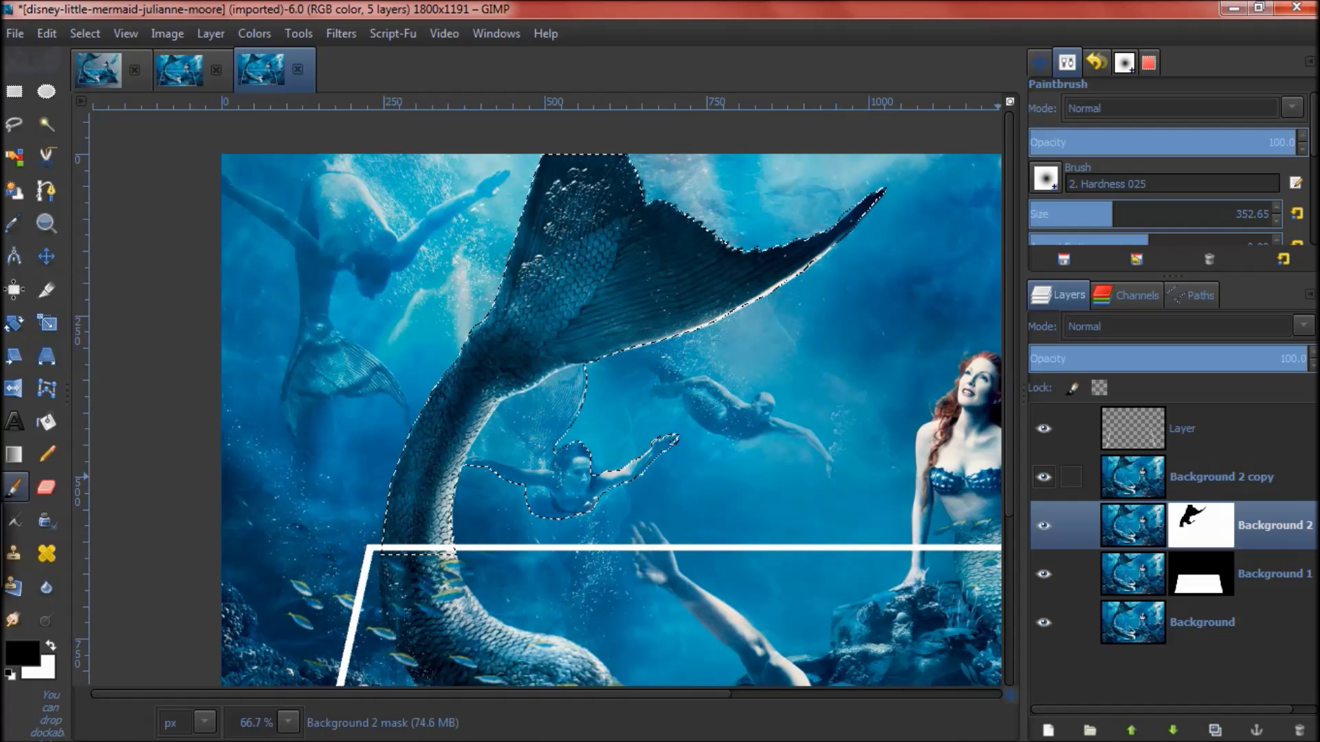
- Inspect the masked cut-out with the other image layers hidden, leaving Background, Background 2 copy and the frame layer visible
left_click(1044, 477)
left_click(1044, 573)
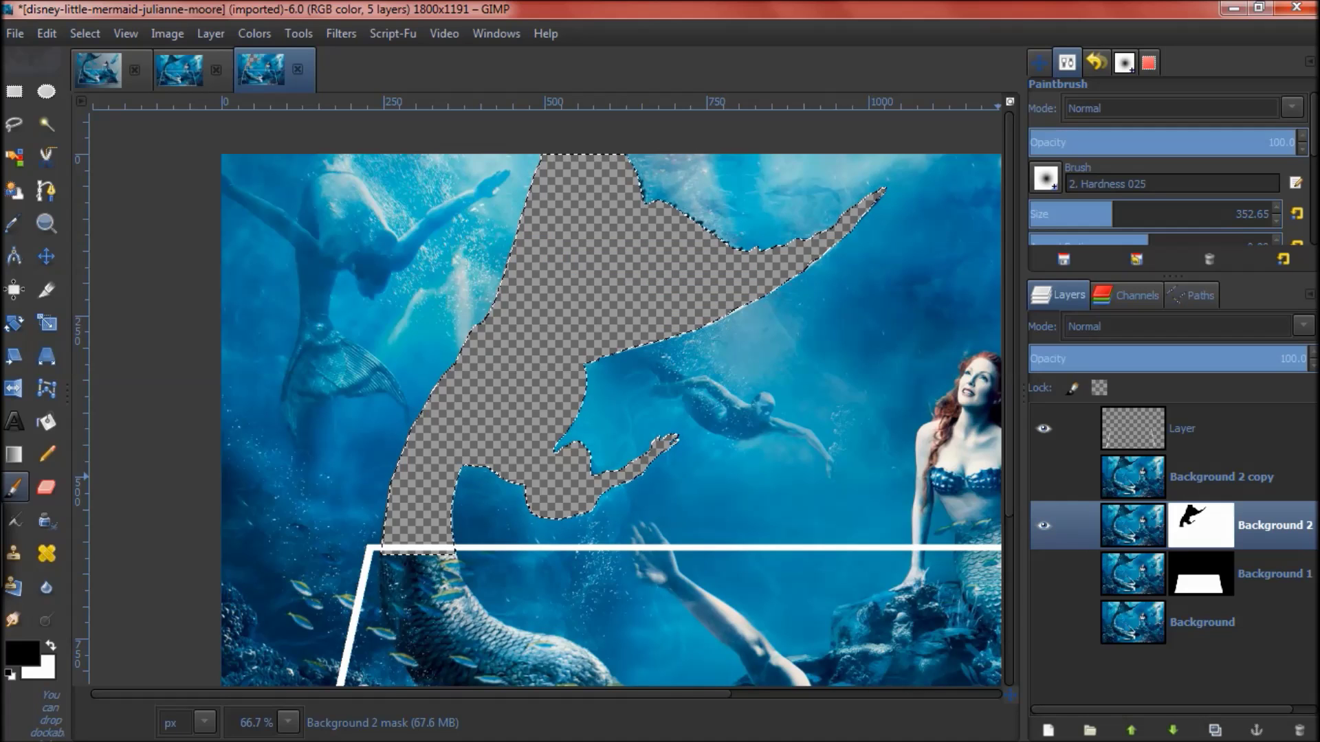
left_click(1044, 622)
left_click(1043, 622)
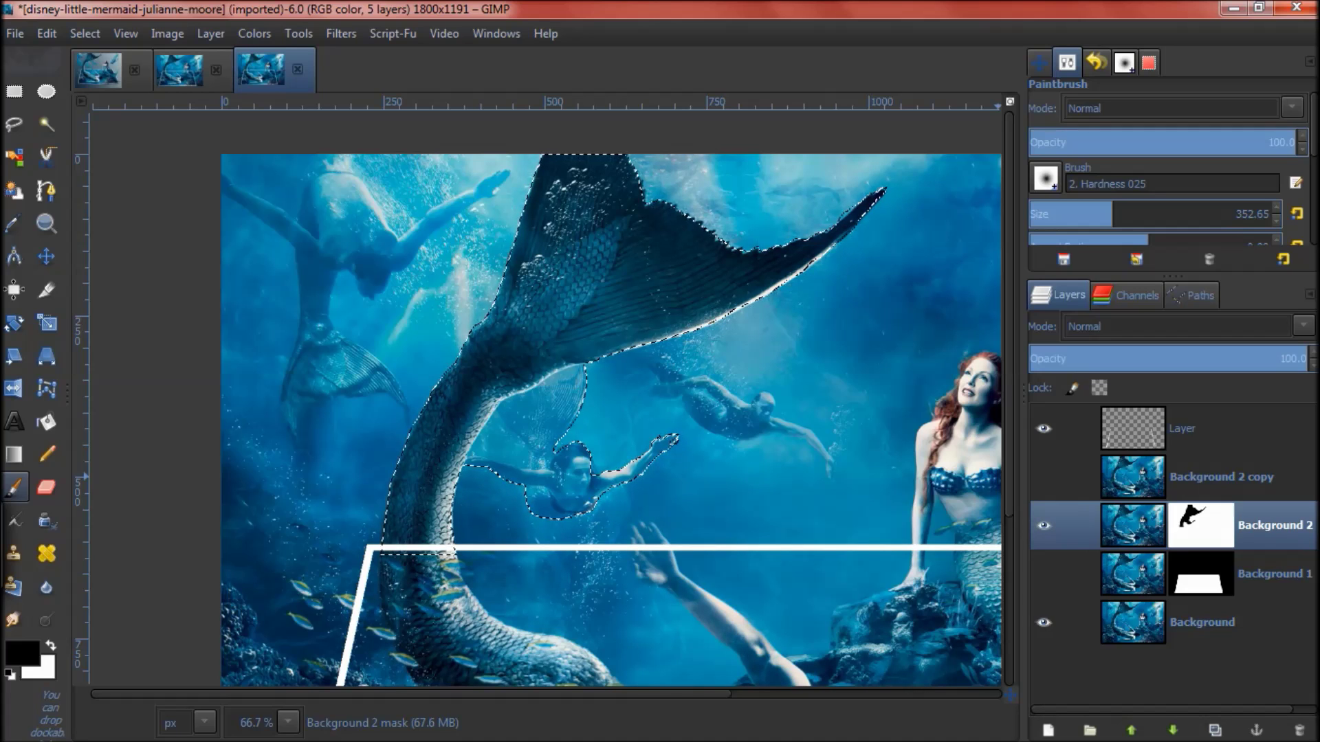
left_click(1044, 476)
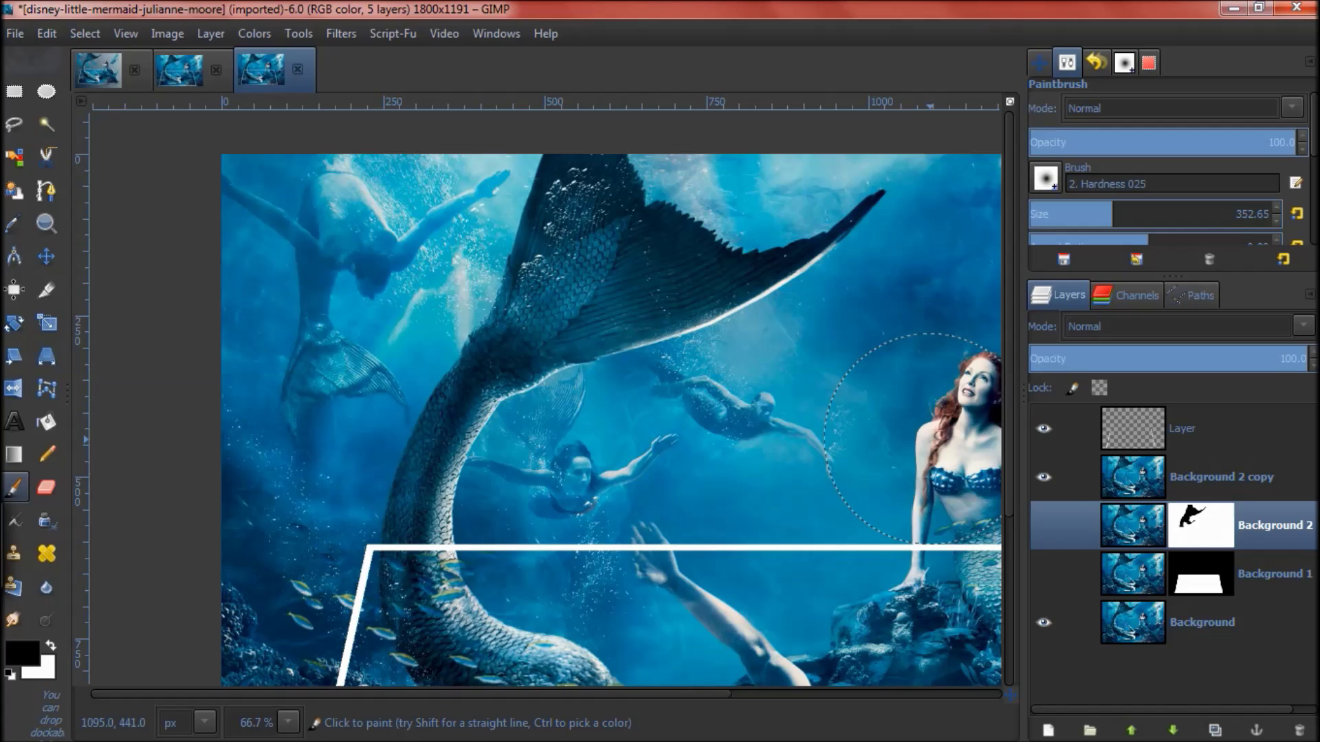
- Activate the Background 2 copy layer and start a new path where the seated mermaid's tail meets the rock
left_click(46, 255)
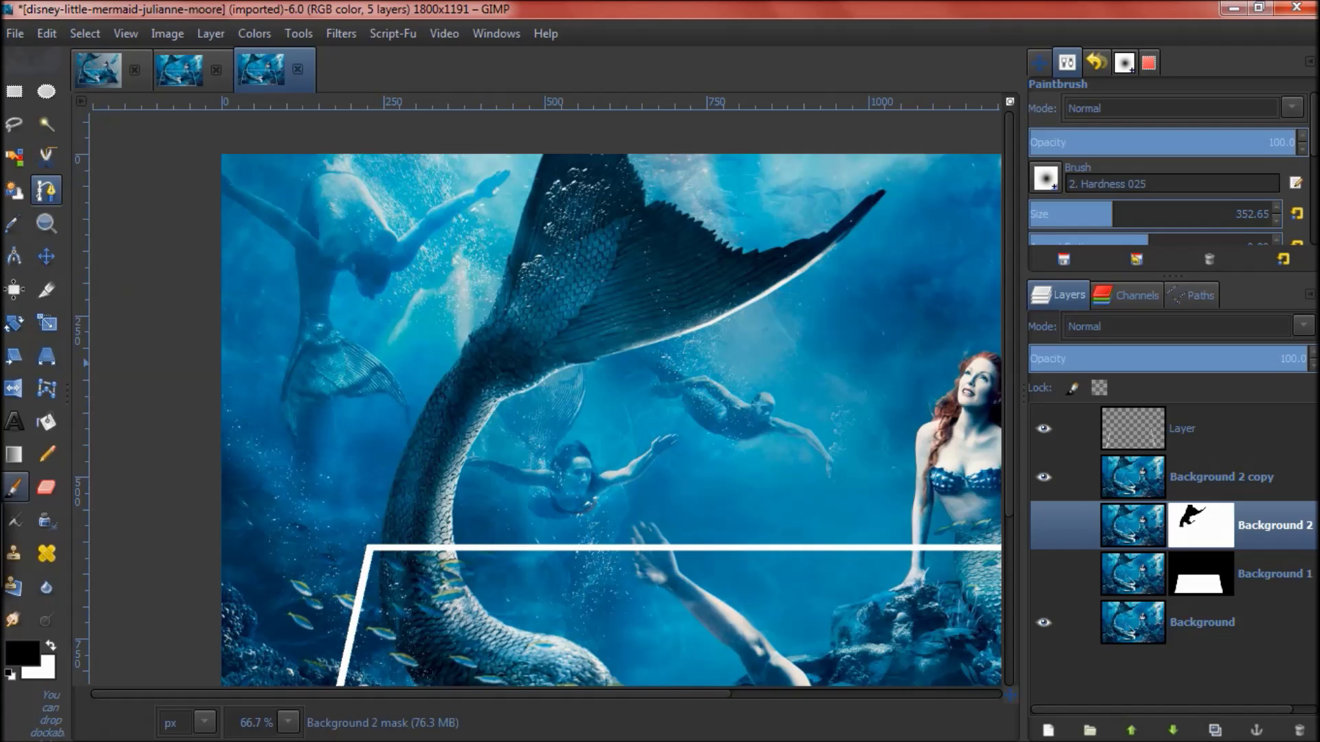
left_click(46, 190)
left_click(1039, 62)
left_click_drag(1126, 124, 1183, 151)
left_click_drag(1142, 233, 1153, 233)
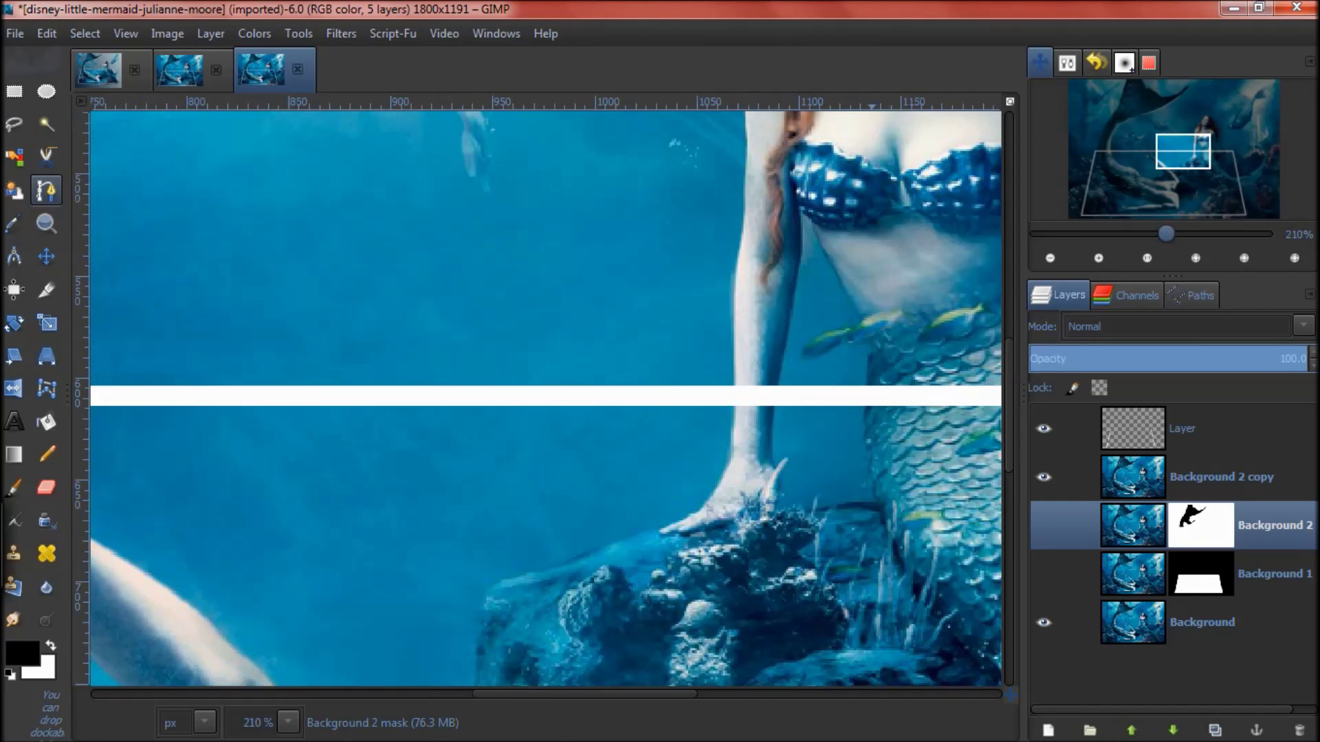
left_click_drag(1183, 151, 1194, 157)
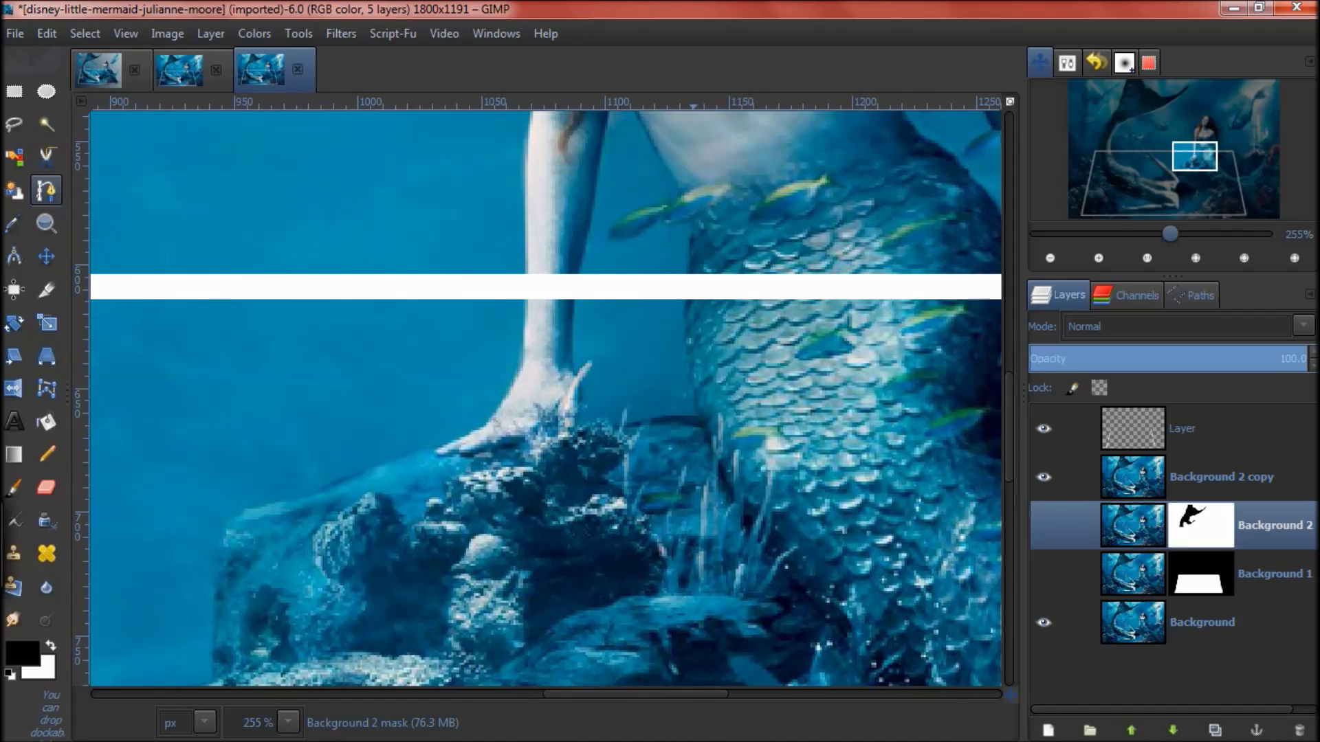
left_click_drag(1174, 234, 1178, 234)
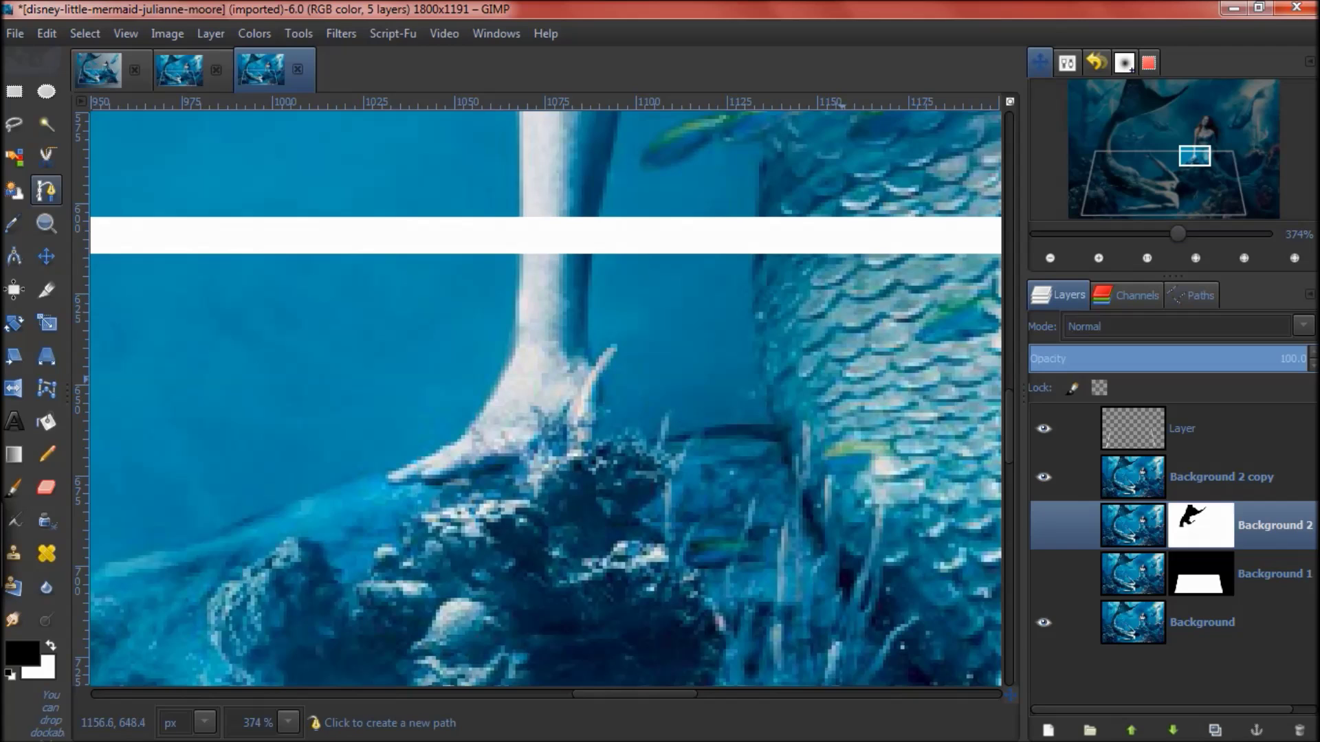
left_click(775, 422)
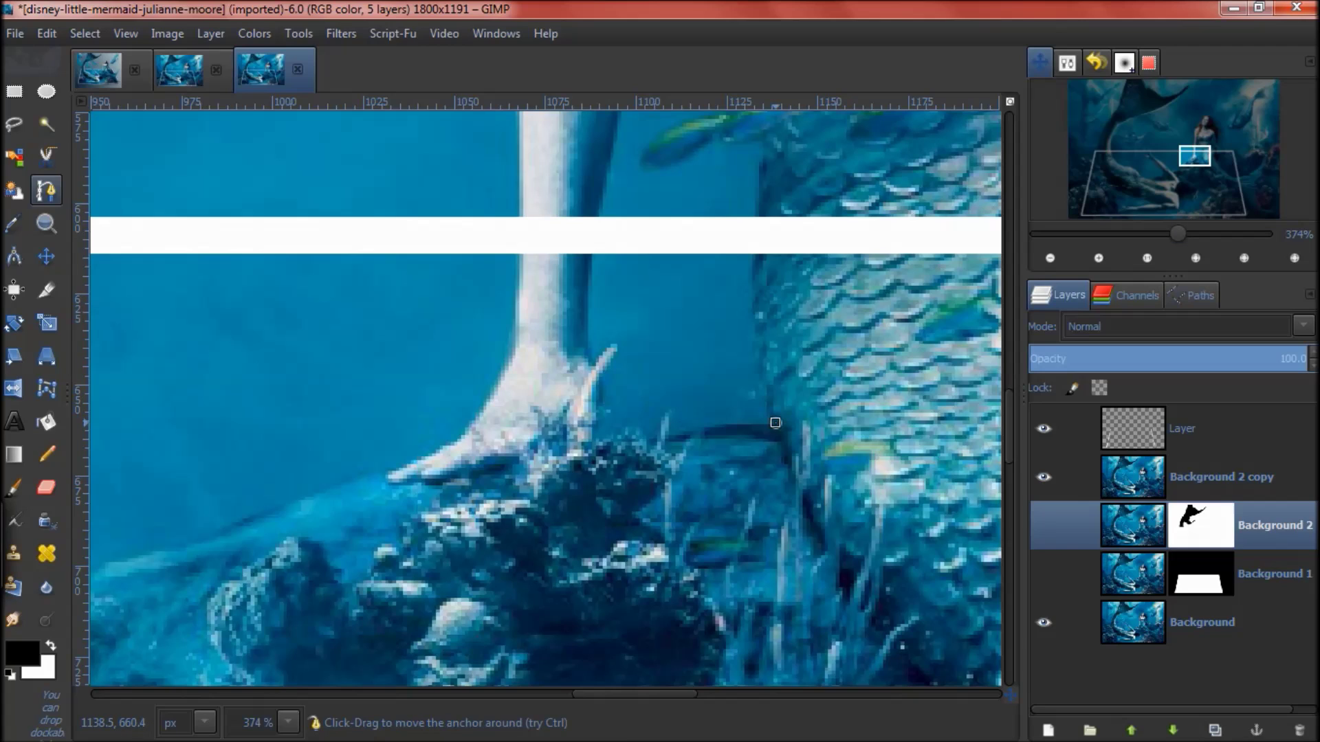
key("Page_Up")
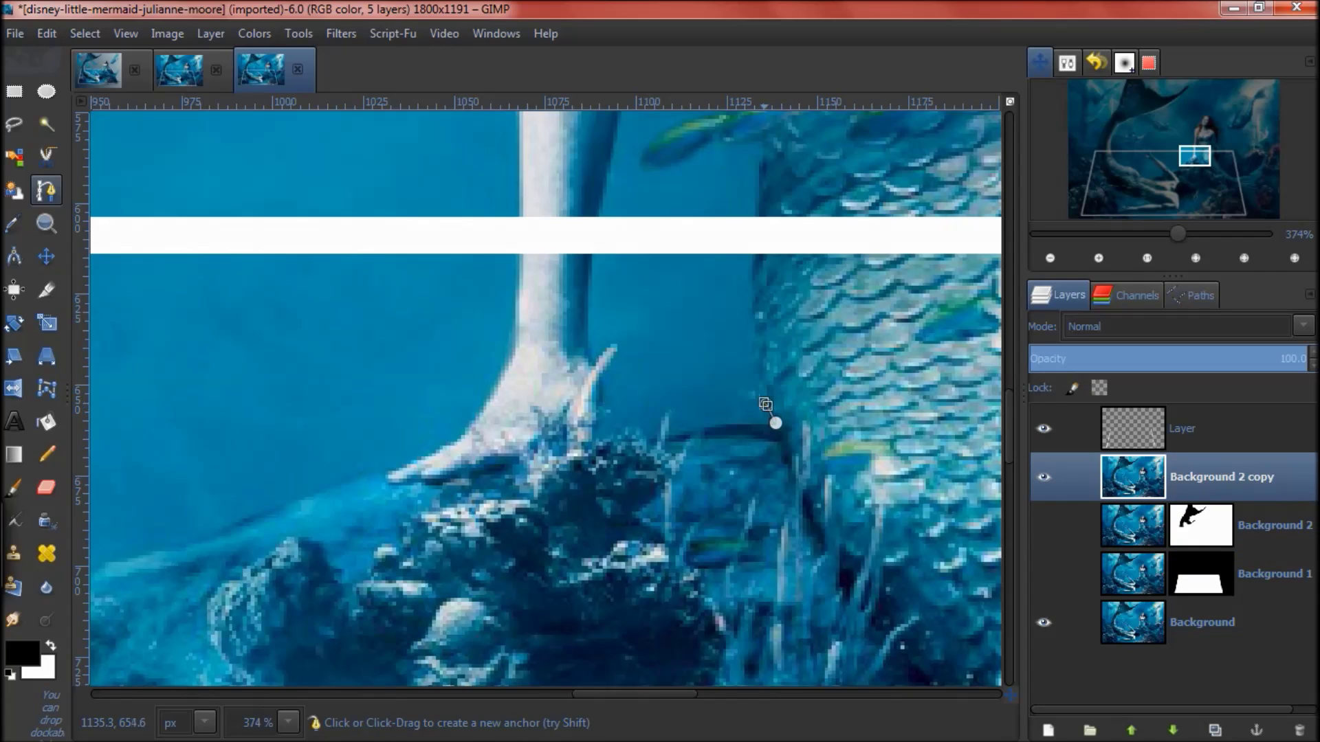
- Trace the path up the edge of the seated mermaid's tail, from the rock past the frame line to below the fish
left_click(765, 404)
left_click(759, 375)
left_click(755, 347)
left_click(754, 328)
left_click(753, 311)
left_click(751, 279)
left_click(751, 268)
left_click(752, 257)
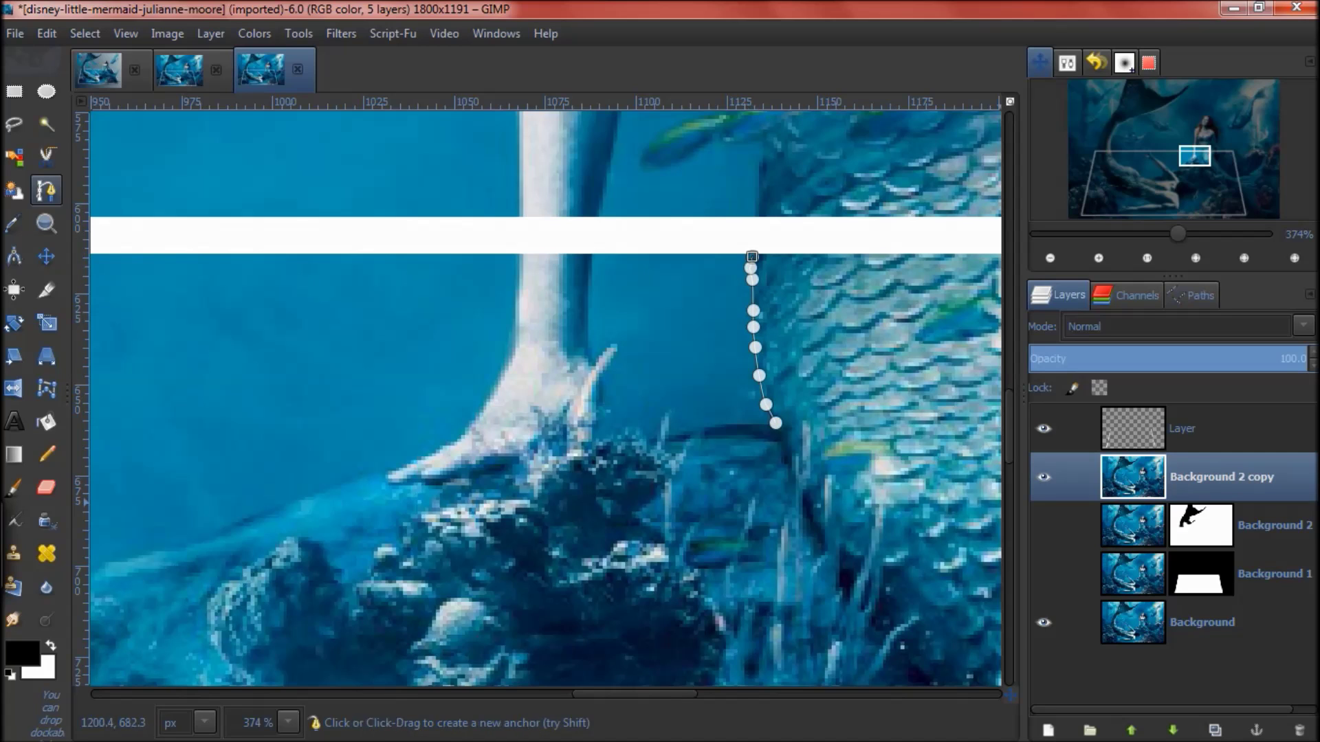
left_click(752, 243)
left_click(754, 207)
left_click(755, 184)
left_click(757, 156)
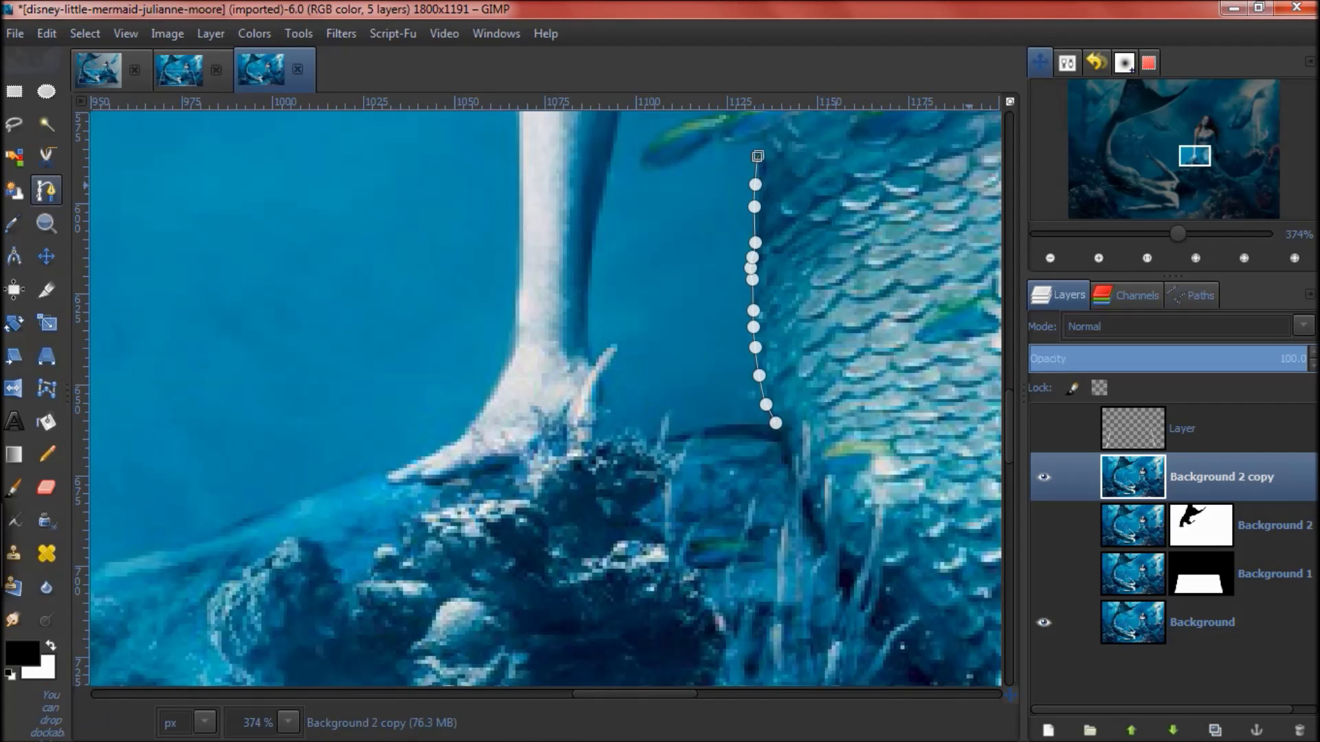
- Extend the path around the small yellow fish that sticks out beside the seated mermaid's hip
scroll(546, 399, "up", 5)
scroll(546, 399, "left", 1)
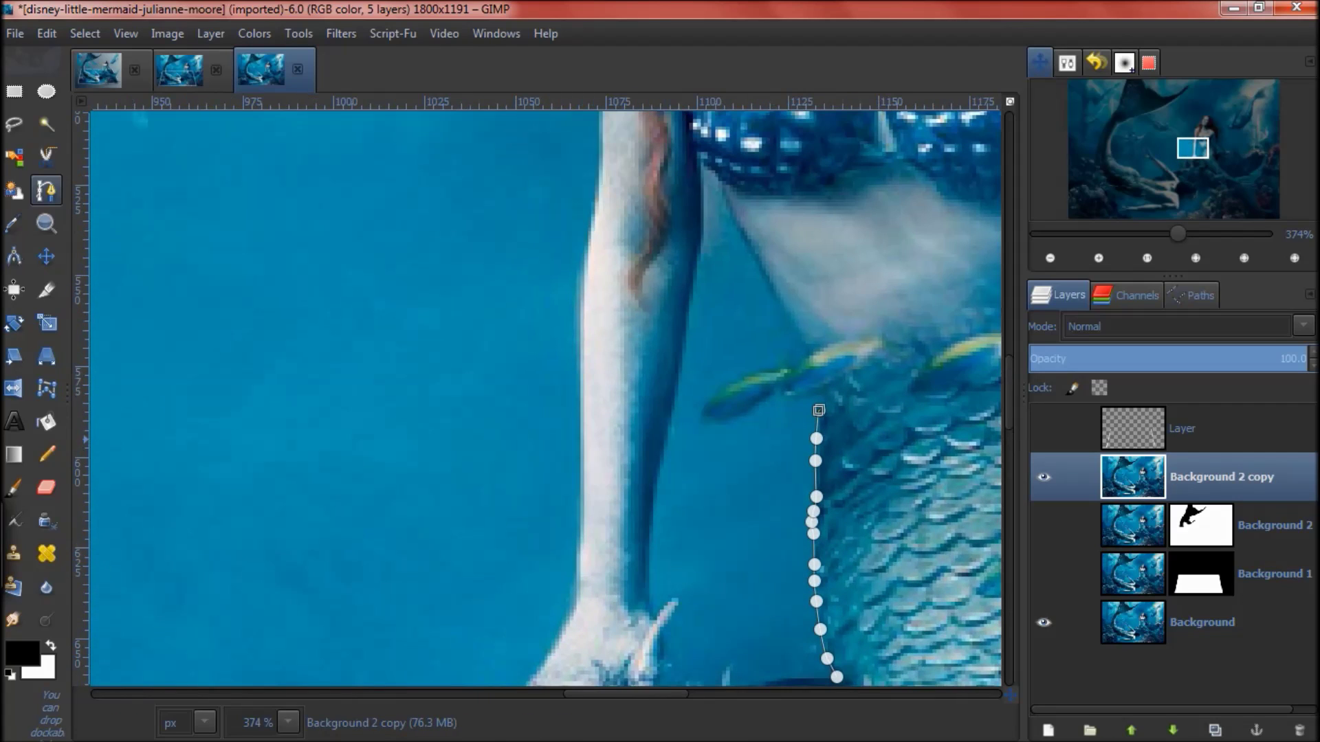
left_click(817, 394)
left_click_drag(817, 394, 800, 394)
left_click(785, 395)
left_click(769, 398)
left_click(755, 404)
left_click(746, 411)
left_click(731, 420)
left_click(712, 422)
left_click(697, 413)
left_click(708, 397)
left_click(725, 385)
left_click(746, 377)
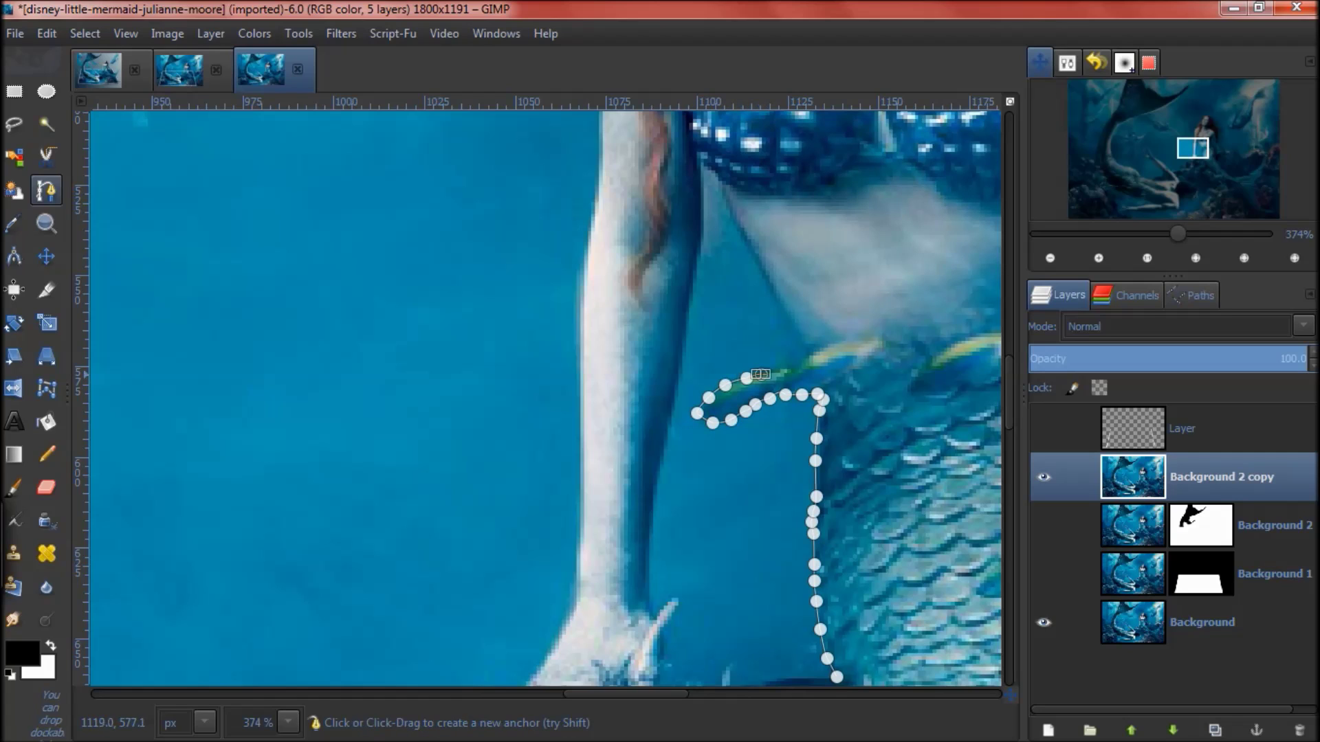
left_click(761, 374)
left_click(777, 374)
- Continue the path from the fish along the mermaid's waist up to her armpit
left_click(803, 361)
left_click(792, 324)
left_click(778, 294)
left_click(767, 275)
left_click(748, 246)
left_click(736, 216)
left_click(723, 193)
left_click(702, 164)
- Trace the path down the inner edge of the mermaid's supporting arm to her wrist
left_click(702, 213)
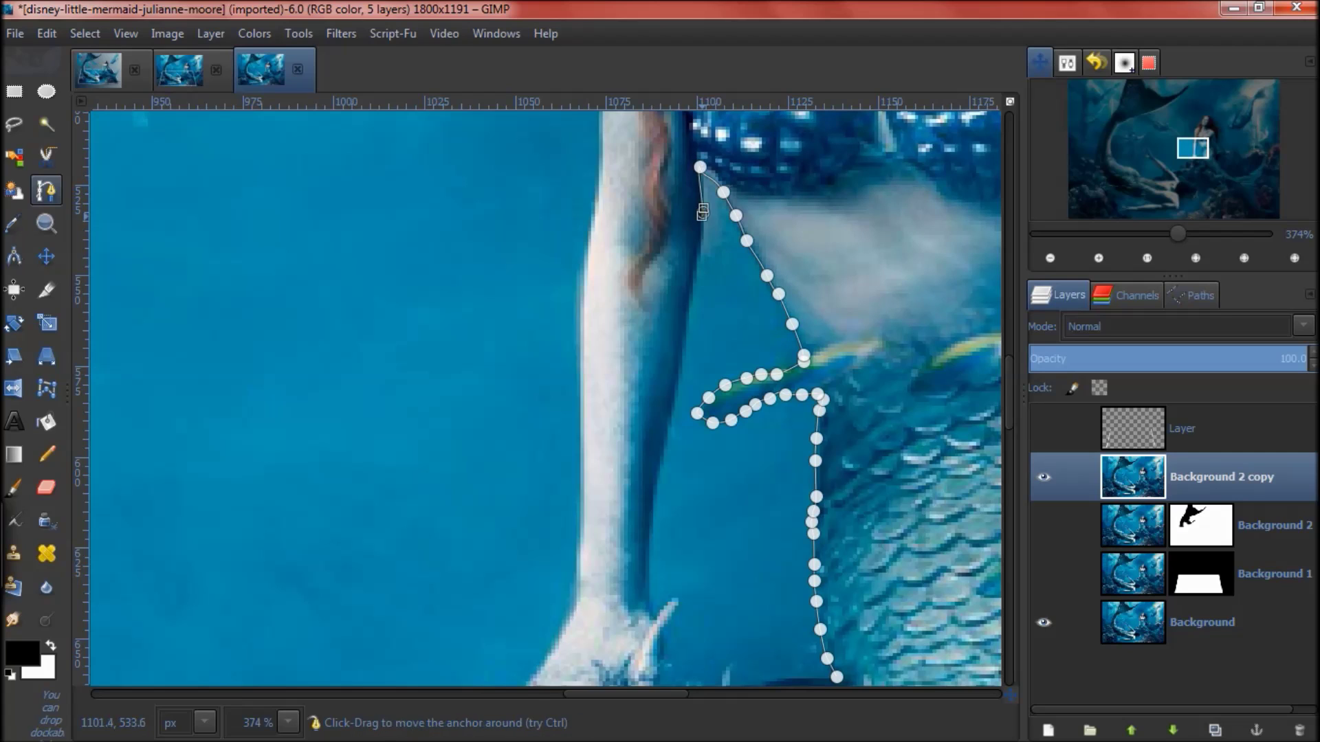
left_click(699, 237)
left_click(692, 273)
left_click_drag(686, 321, 684, 336)
left_click(678, 364)
left_click(666, 411)
left_click(660, 456)
left_click_drag(652, 505, 650, 514)
left_click(647, 559)
left_click_drag(648, 589, 649, 594)
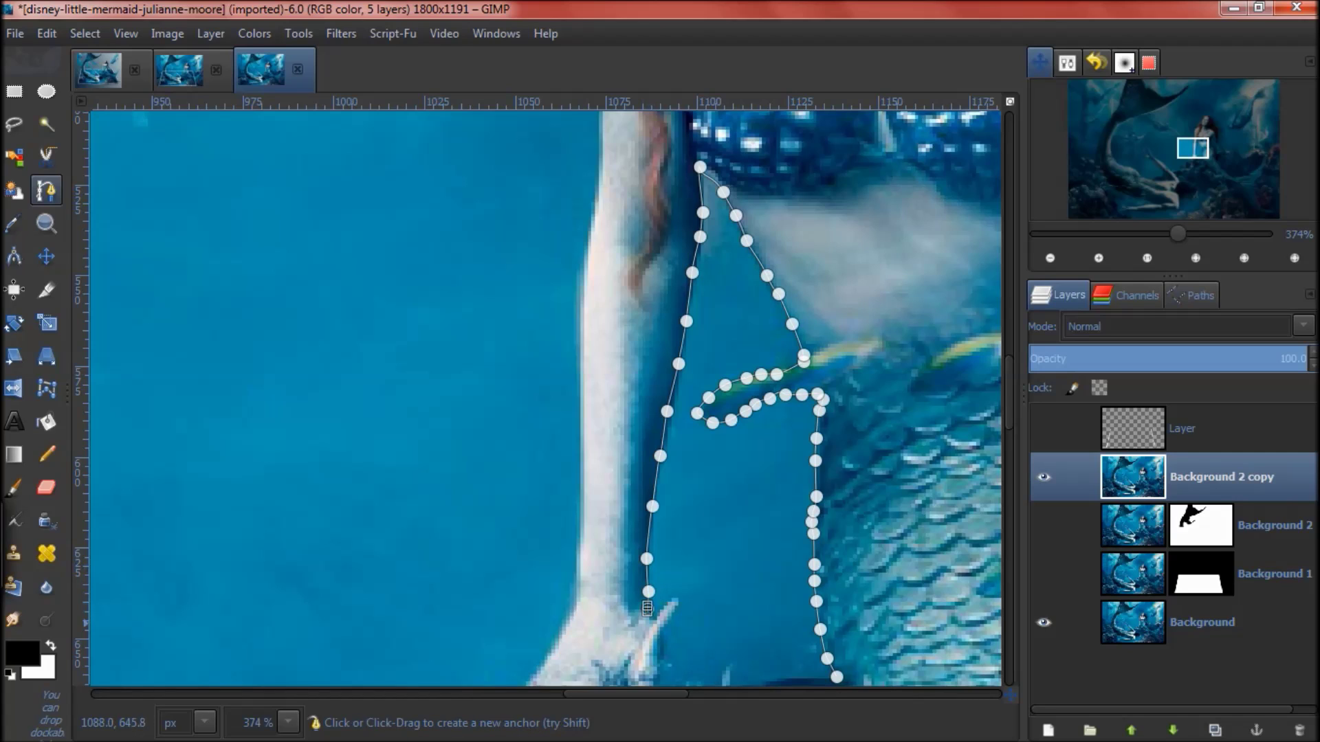
left_click(648, 609)
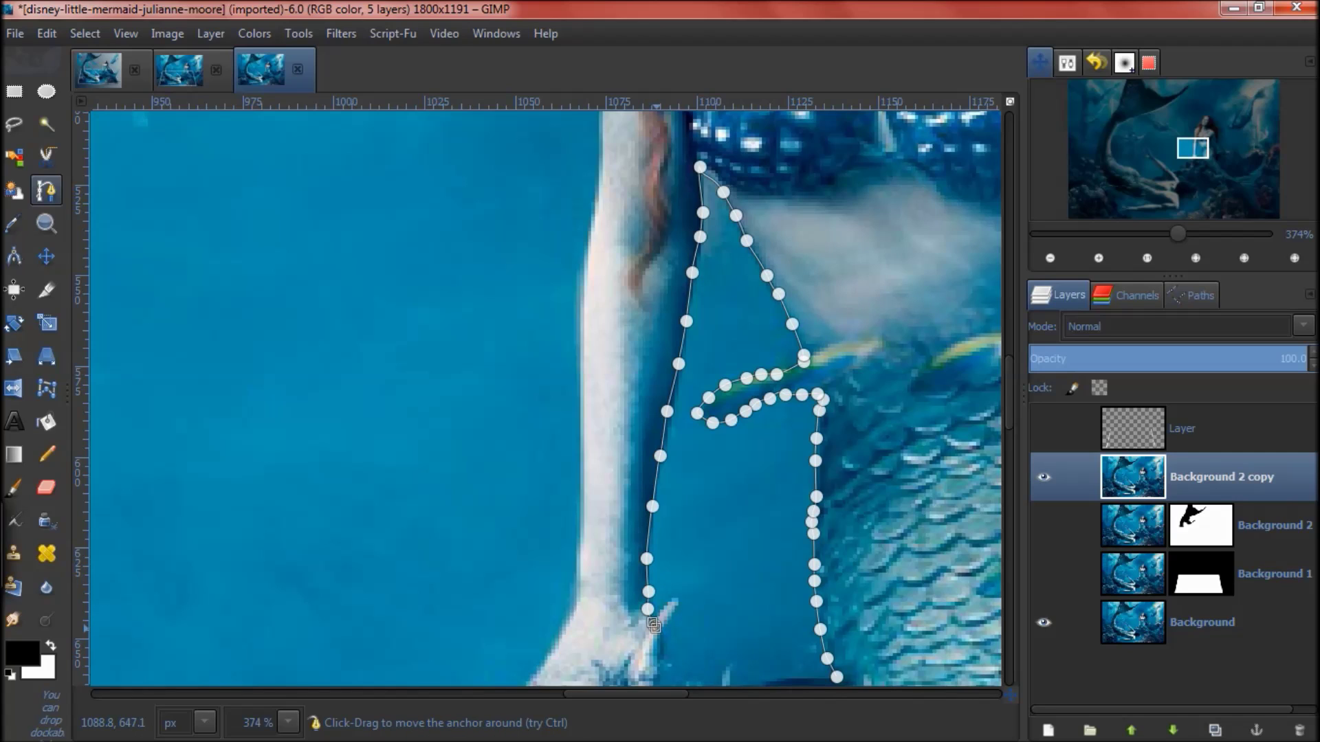
key("ctrl+z")
left_click_drag(653, 626, 743, 264)
left_click(744, 266)
left_click(753, 271)
left_click_drag(751, 306, 748, 318)
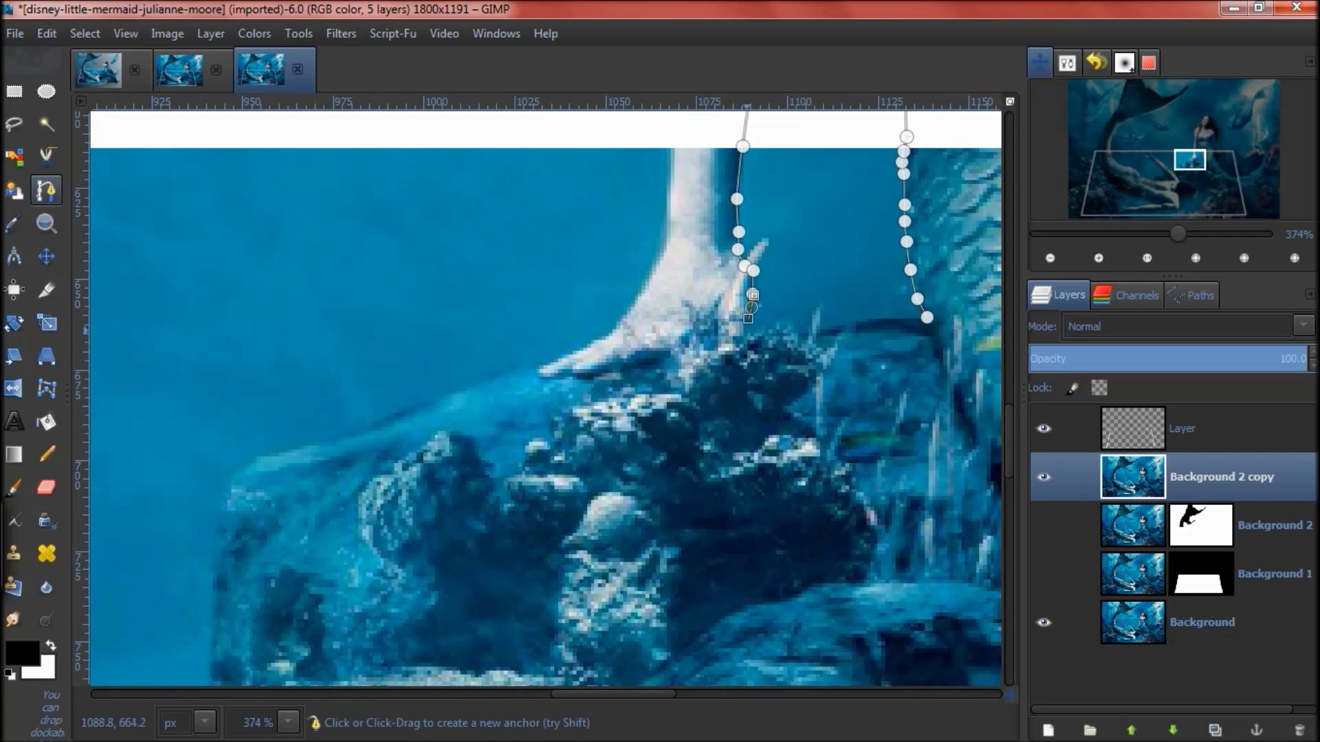
left_click(745, 333)
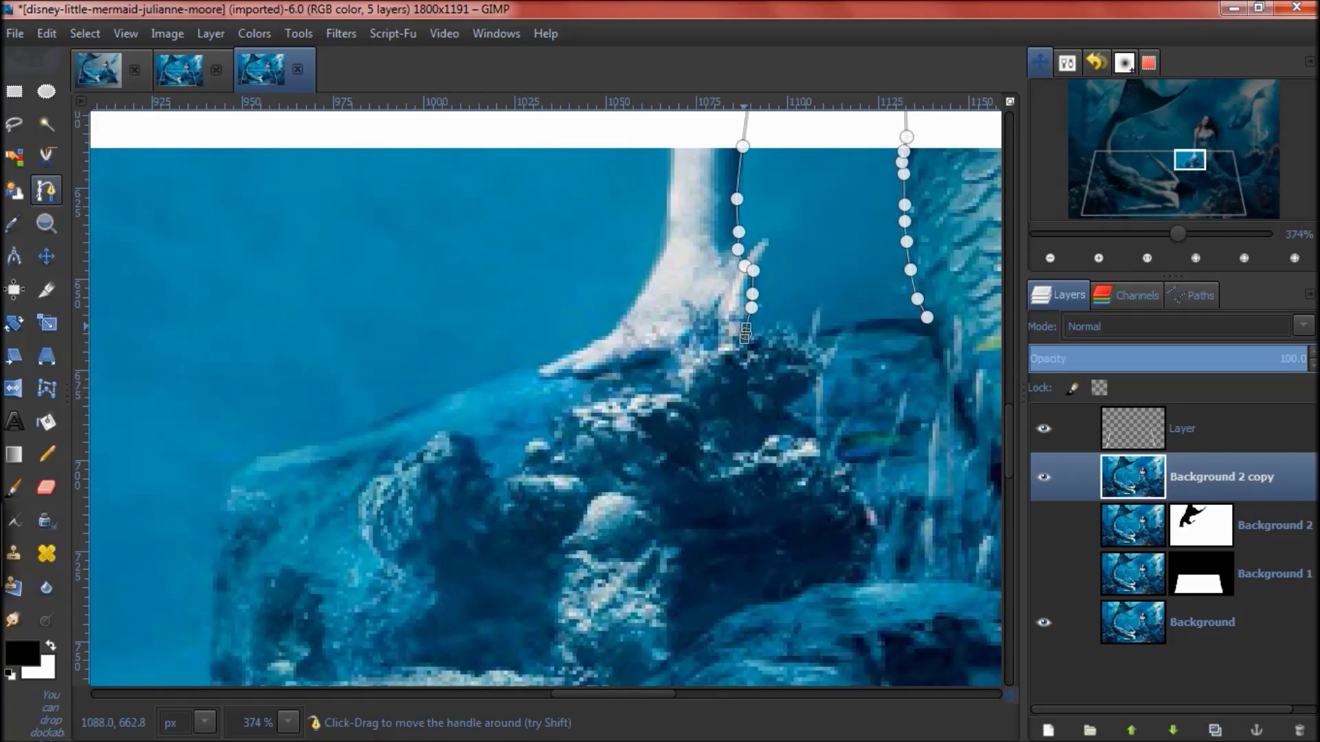
key("ctrl+z")
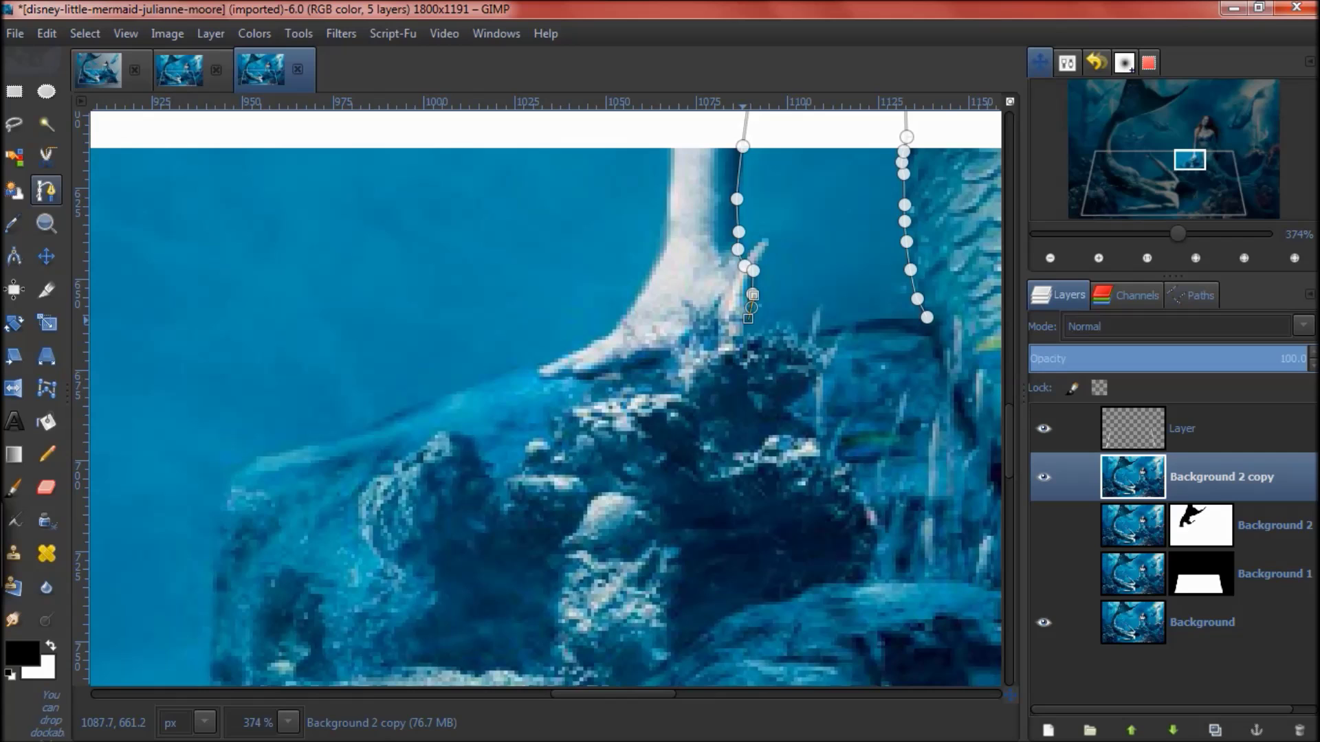
key("ctrl+z")
key("ctrl+z")
key("ctrl+z")
key("ctrl+z")
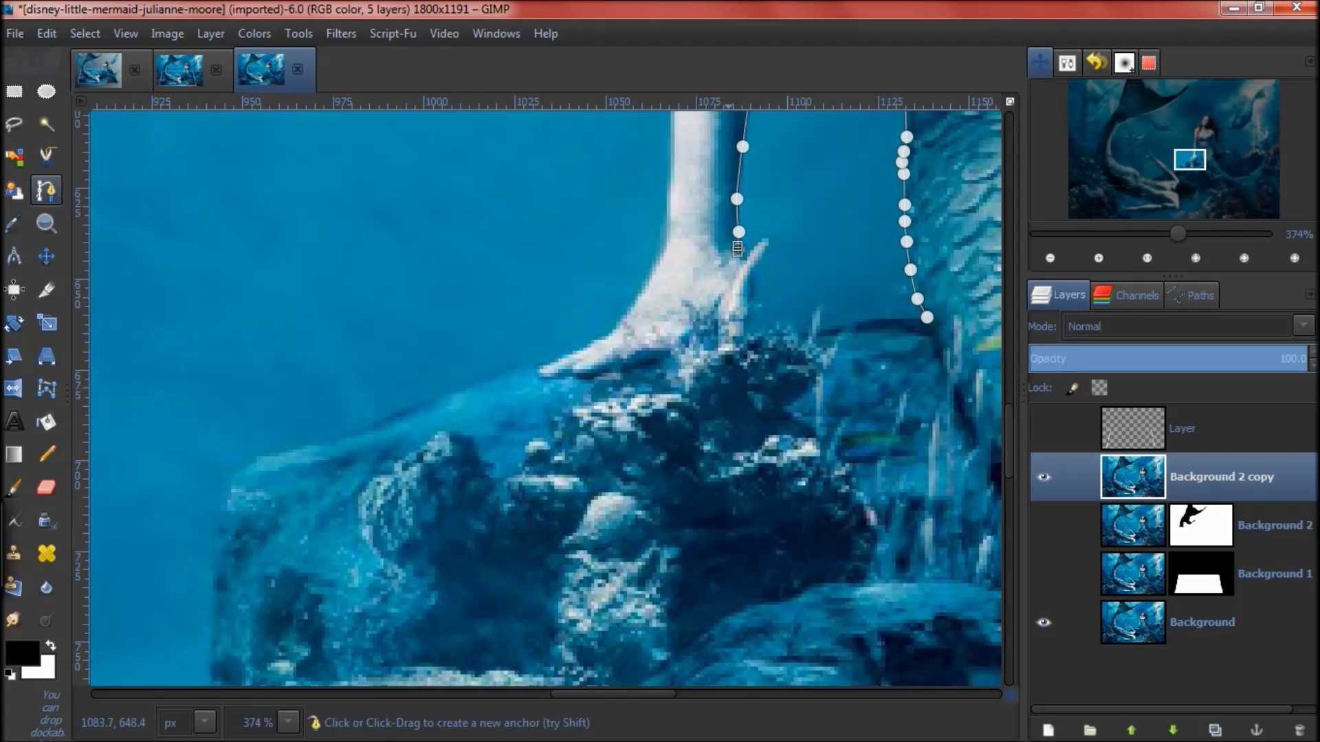
- Carry the path across the mermaid's wrist above the hand and start up the outer edge of her forearm
left_click(731, 260)
left_click(681, 270)
left_click(658, 270)
left_click(666, 250)
left_click(666, 234)
left_click(666, 218)
left_click(667, 201)
left_click(669, 183)
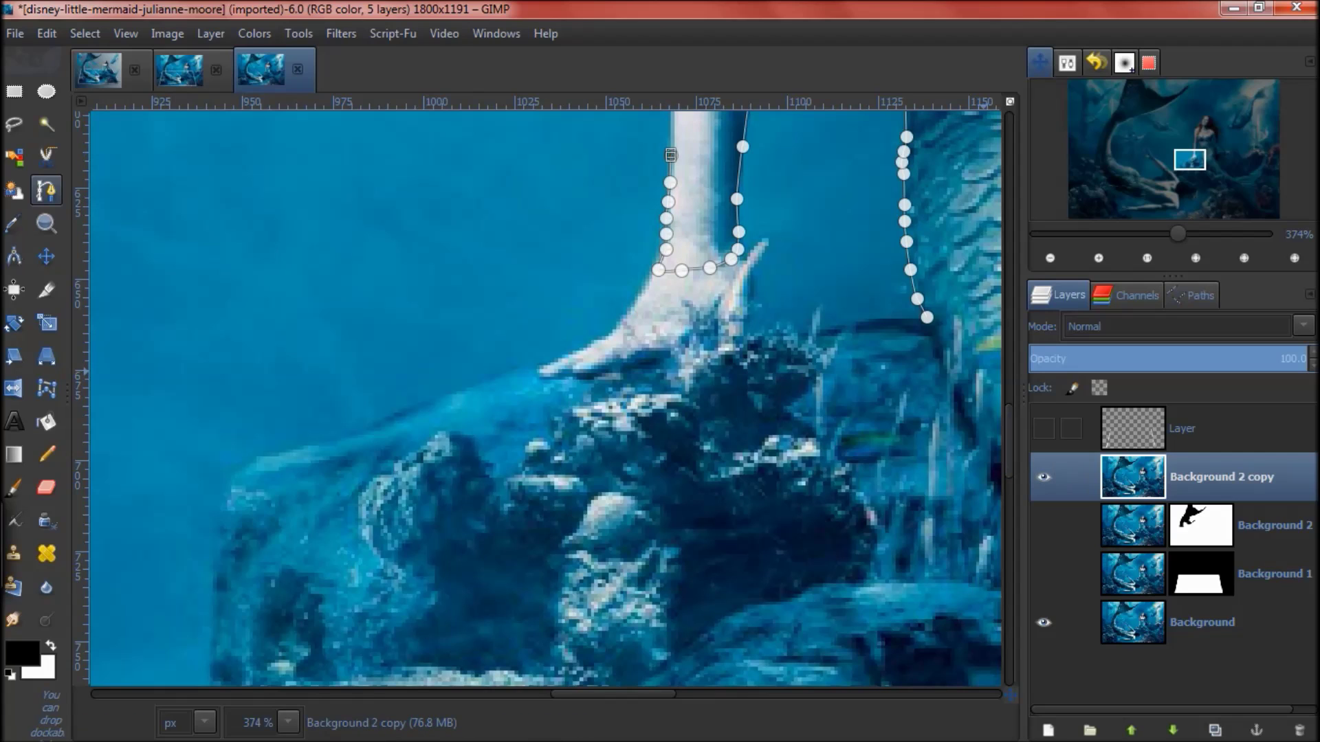
- Keep the white frame layer hidden and extend the path up the arm's outer edge, past the frame line and elbow
left_click(1043, 428)
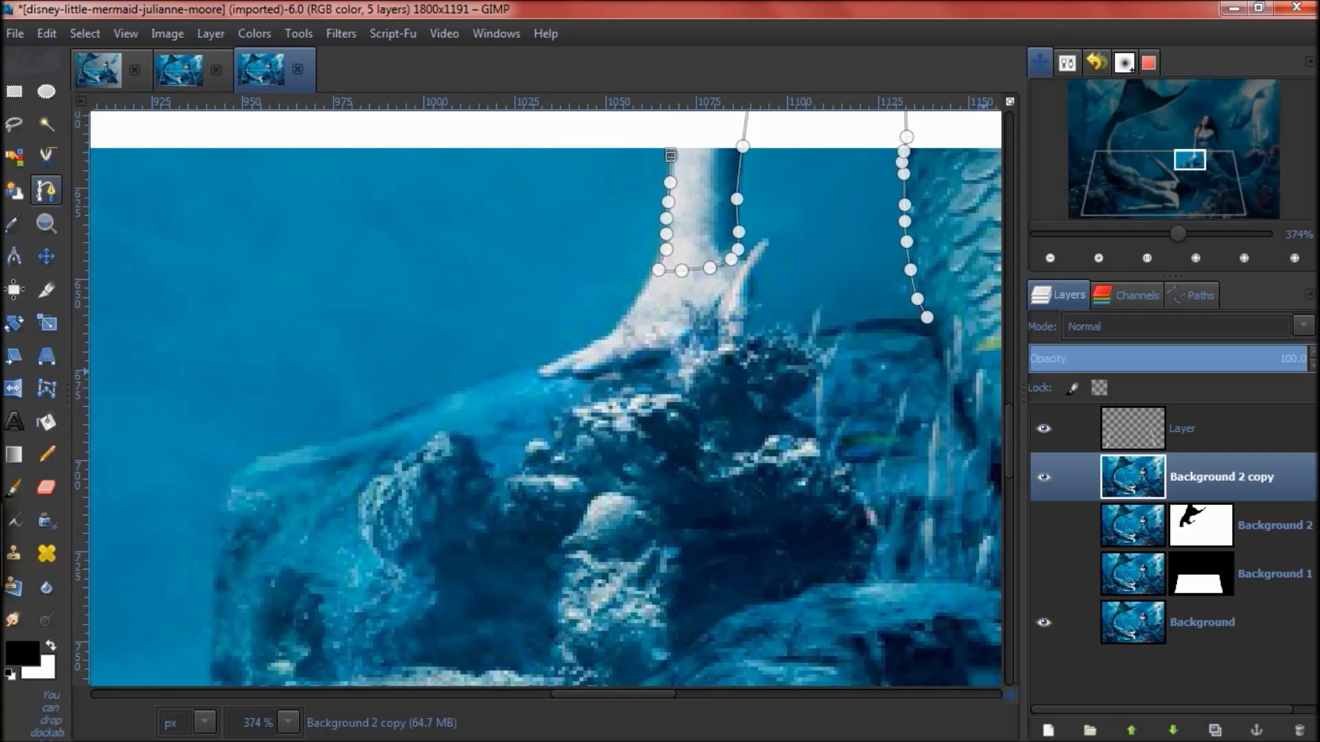
scroll(546, 398, "up", 5)
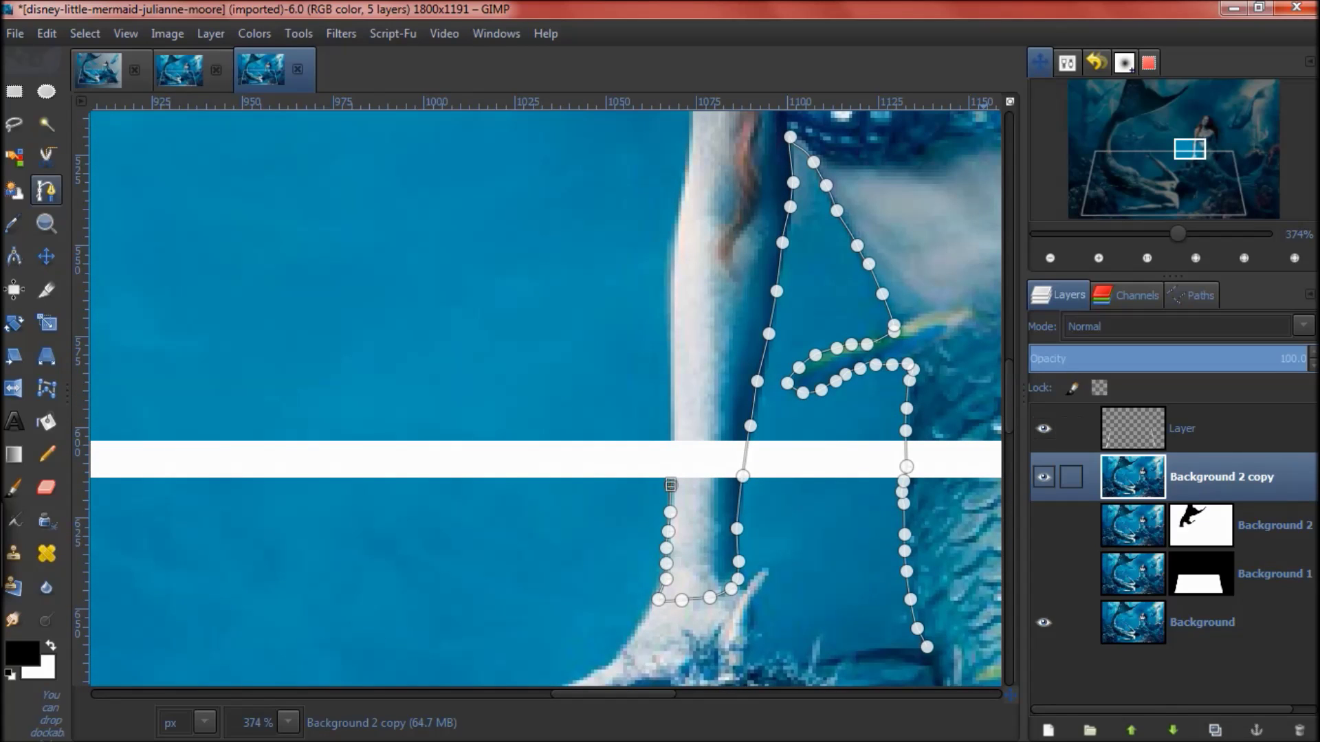
left_click(1044, 428)
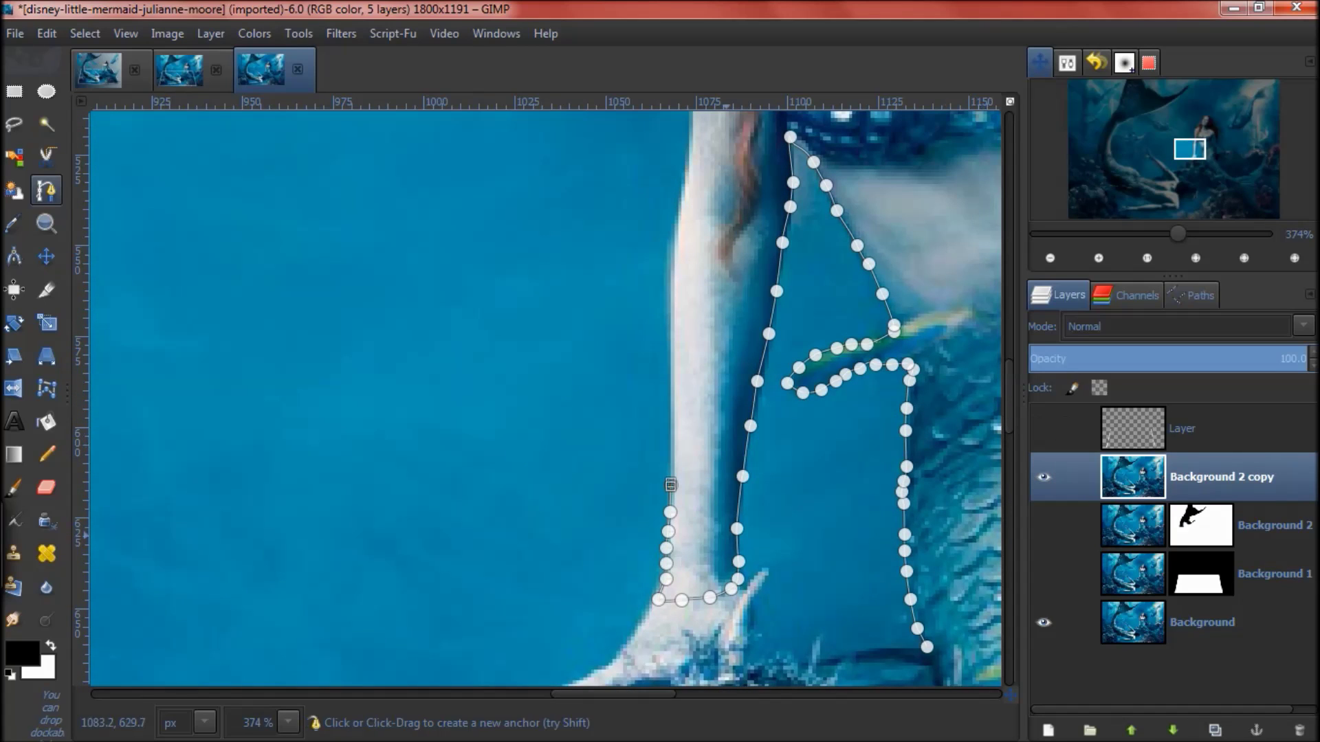
left_click(670, 442)
left_click(671, 407)
left_click(671, 370)
left_click(672, 328)
left_click(670, 287)
left_click(670, 276)
left_click(676, 230)
left_click_drag(678, 210, 678, 225)
left_click(685, 177)
left_click_drag(690, 130, 689, 140)
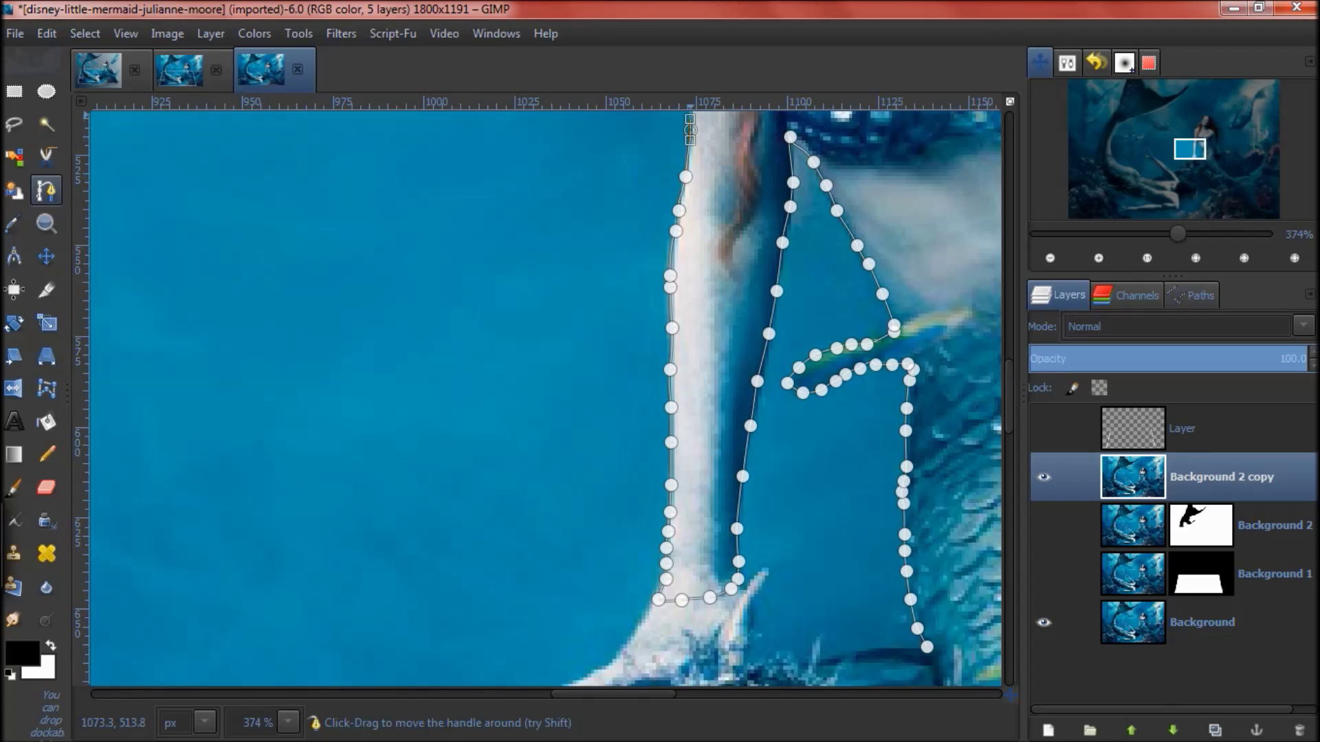
- Trace the path along the outer edge of the mermaid's upper arm to just below the shoulder
scroll(689, 137, "up", 8)
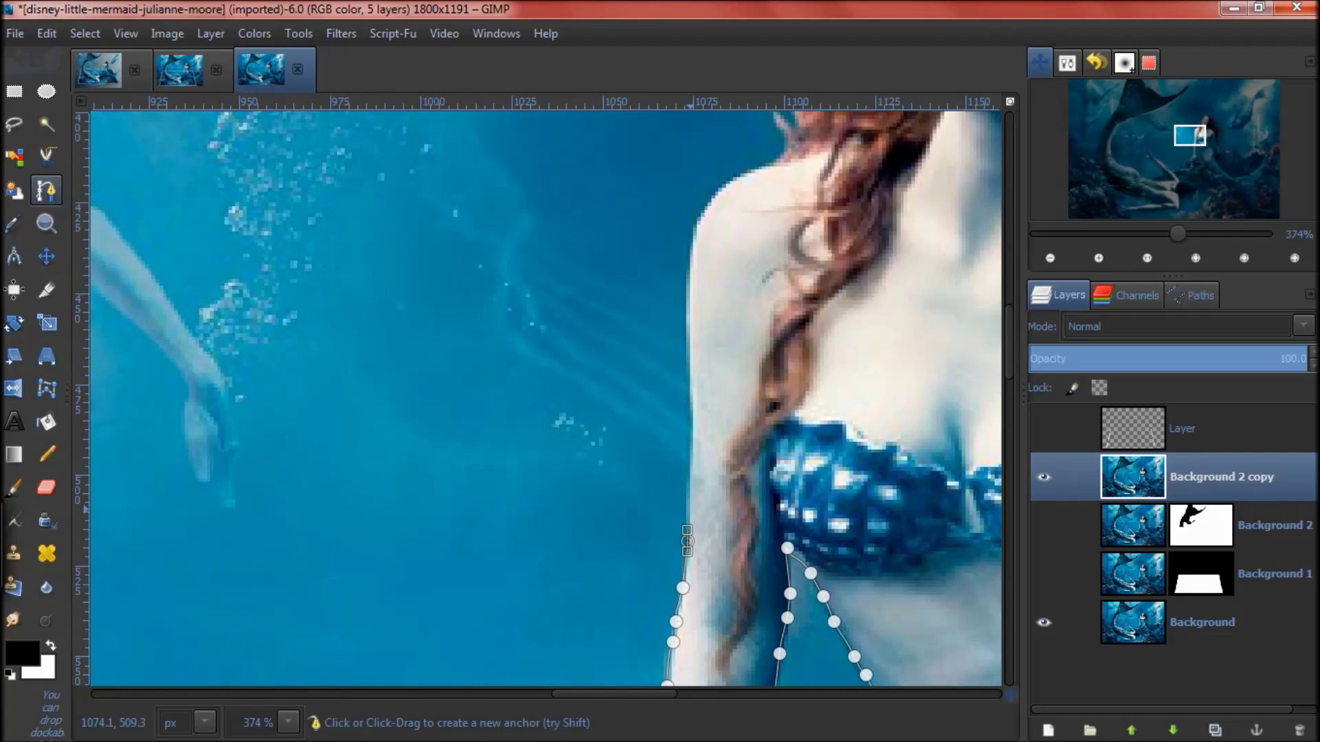
left_click(690, 508)
left_click(691, 462)
left_click(690, 411)
left_click(690, 394)
left_click(688, 352)
left_click(688, 327)
left_click(688, 303)
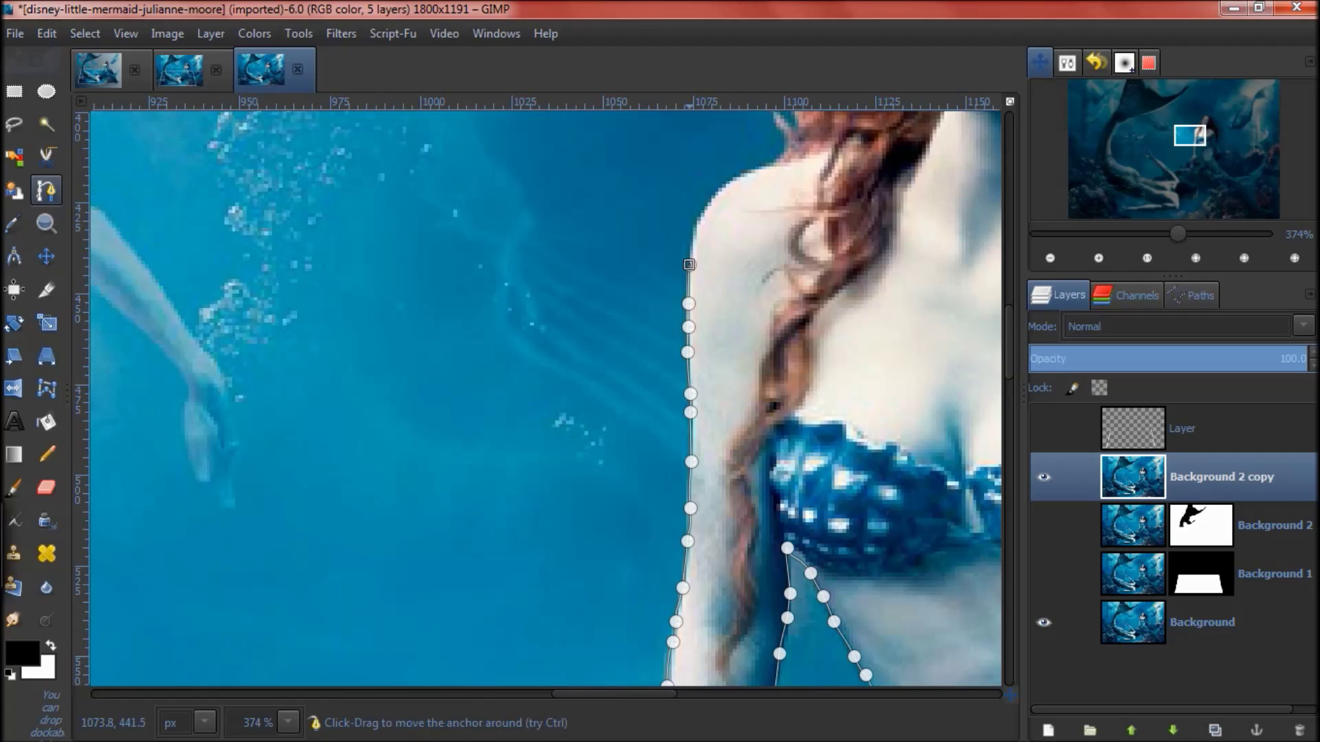
left_click(689, 264)
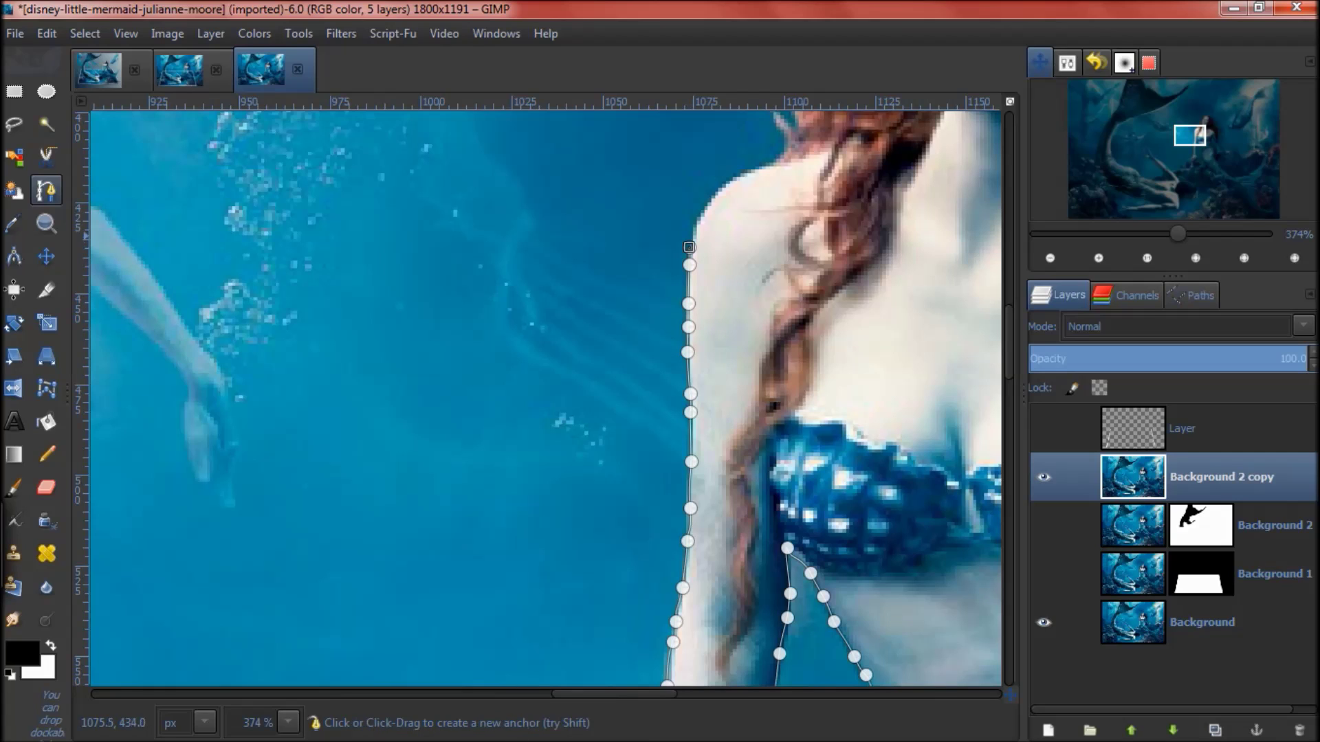
- Curve the path around the top of the mermaid's shoulder towards her hair
left_click(689, 247)
left_click(697, 227)
left_click(703, 210)
left_click(721, 187)
left_click(742, 178)
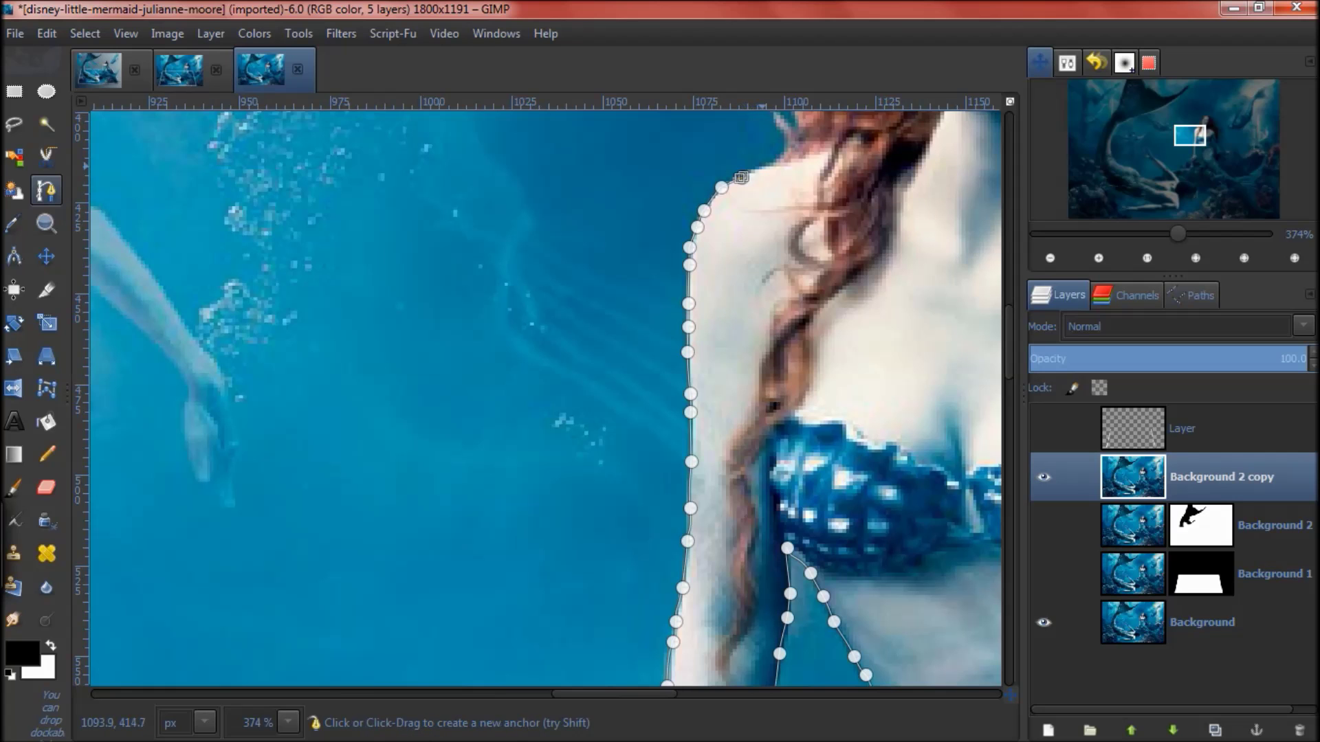
- Trace the path from the shoulder around the outer edge of the hair curls resting above it
scroll(546, 395, "up", 5)
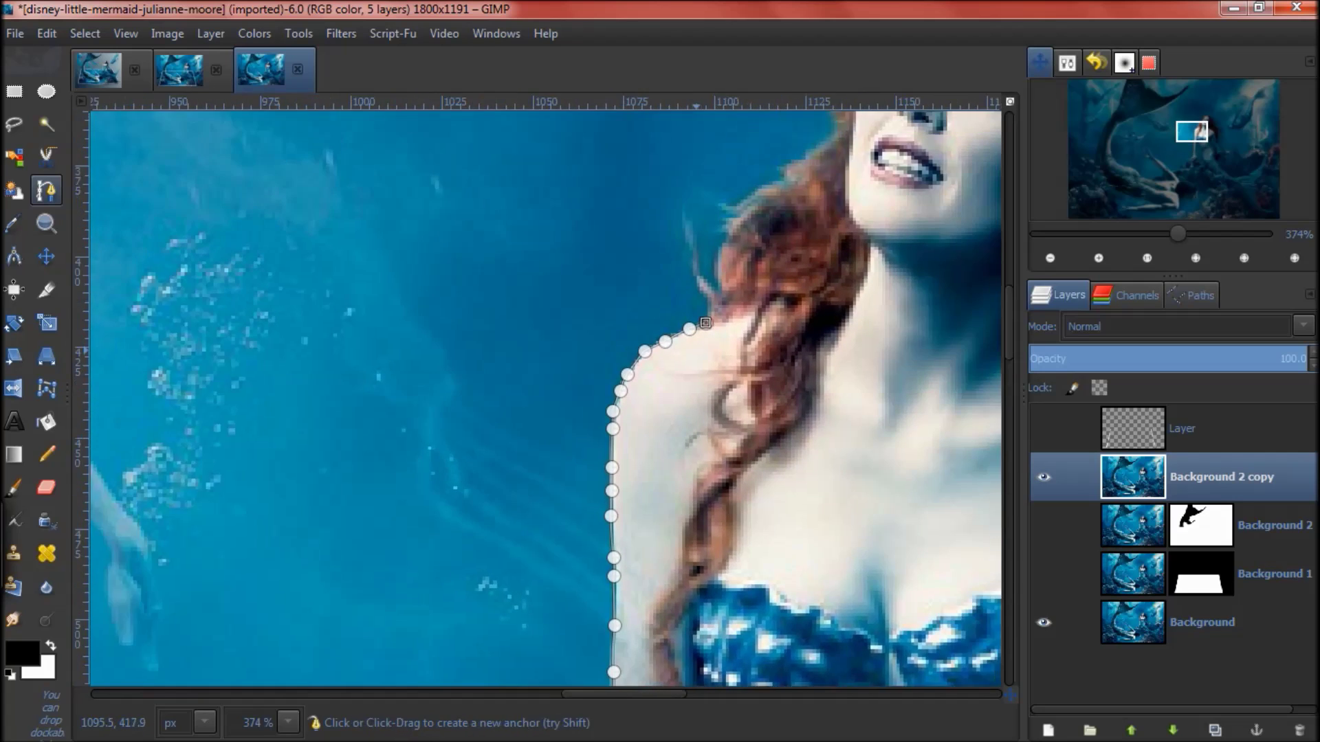
scroll(546, 396, "right", 3)
scroll(546, 395, "up", 3)
scroll(546, 395, "right", 2)
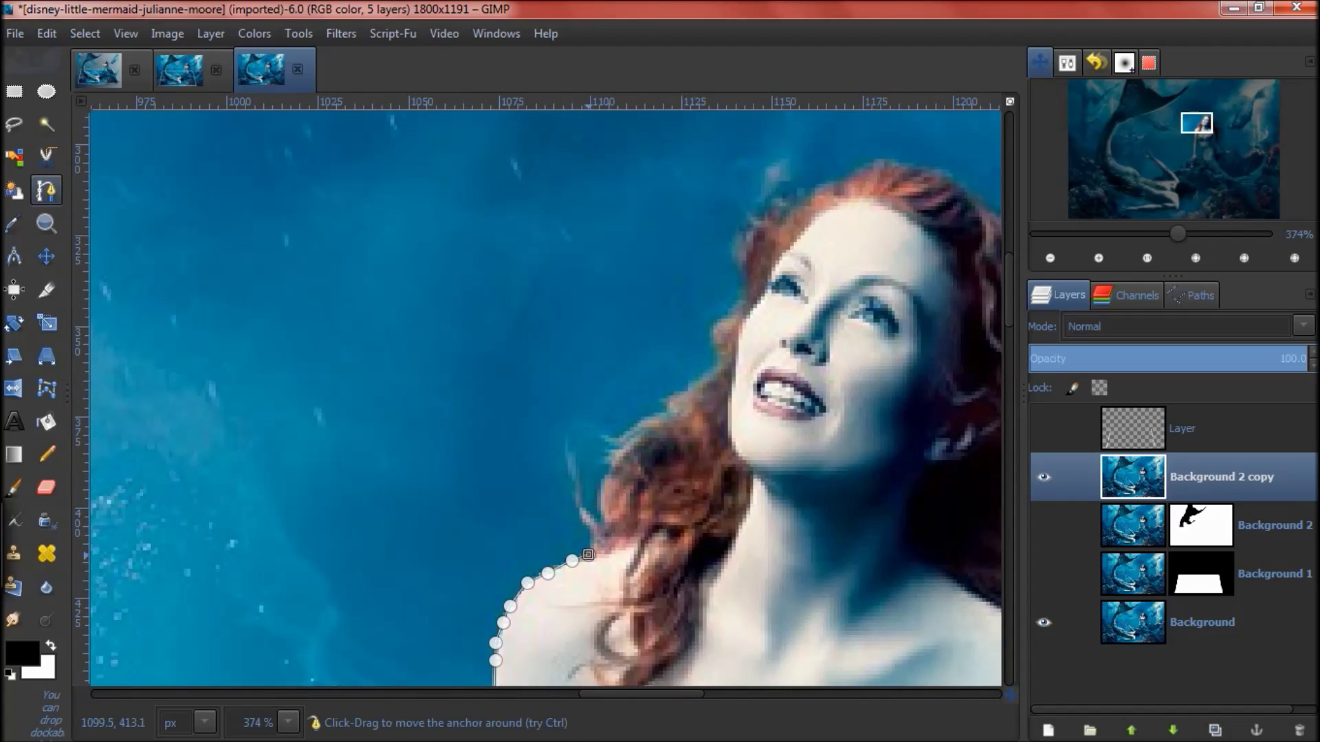
left_click(593, 548)
left_click(605, 533)
left_click(603, 518)
left_click(600, 495)
left_click(605, 477)
left_click(611, 462)
left_click(619, 455)
- Continue the path up the hair edge beside the mermaid's jaw and cheek to the side of her forehead
left_click(642, 425)
left_click(656, 420)
left_click(669, 414)
left_click(665, 406)
left_click(689, 391)
left_click(704, 377)
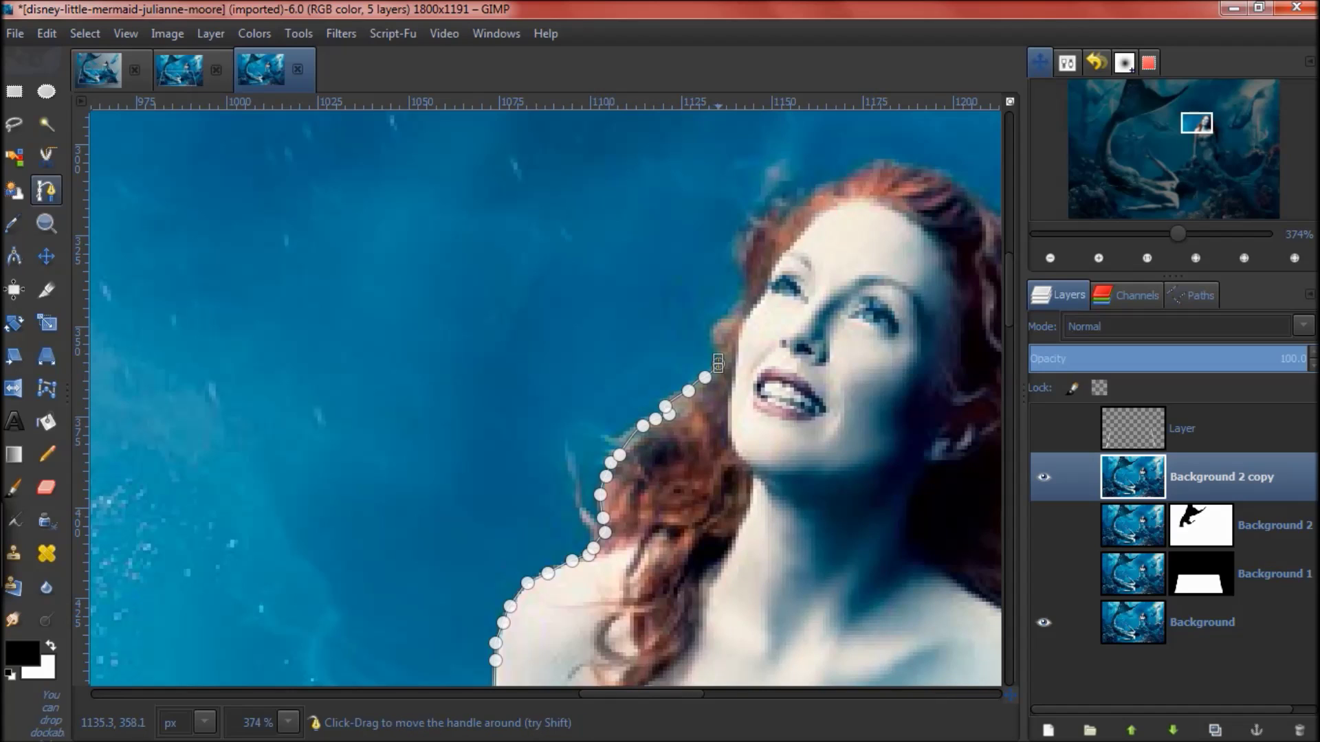
left_click(715, 334)
left_click(725, 316)
left_click_drag(741, 293, 741, 274)
left_click(743, 257)
left_click(746, 247)
left_click(763, 227)
- Trace the path over the crown of the mermaid's head to the far side of her hair
left_click_drag(779, 221, 592, 352)
left_click(798, 205)
left_click(603, 343)
left_click(621, 330)
left_click(651, 317)
left_click(675, 311)
left_click(701, 310)
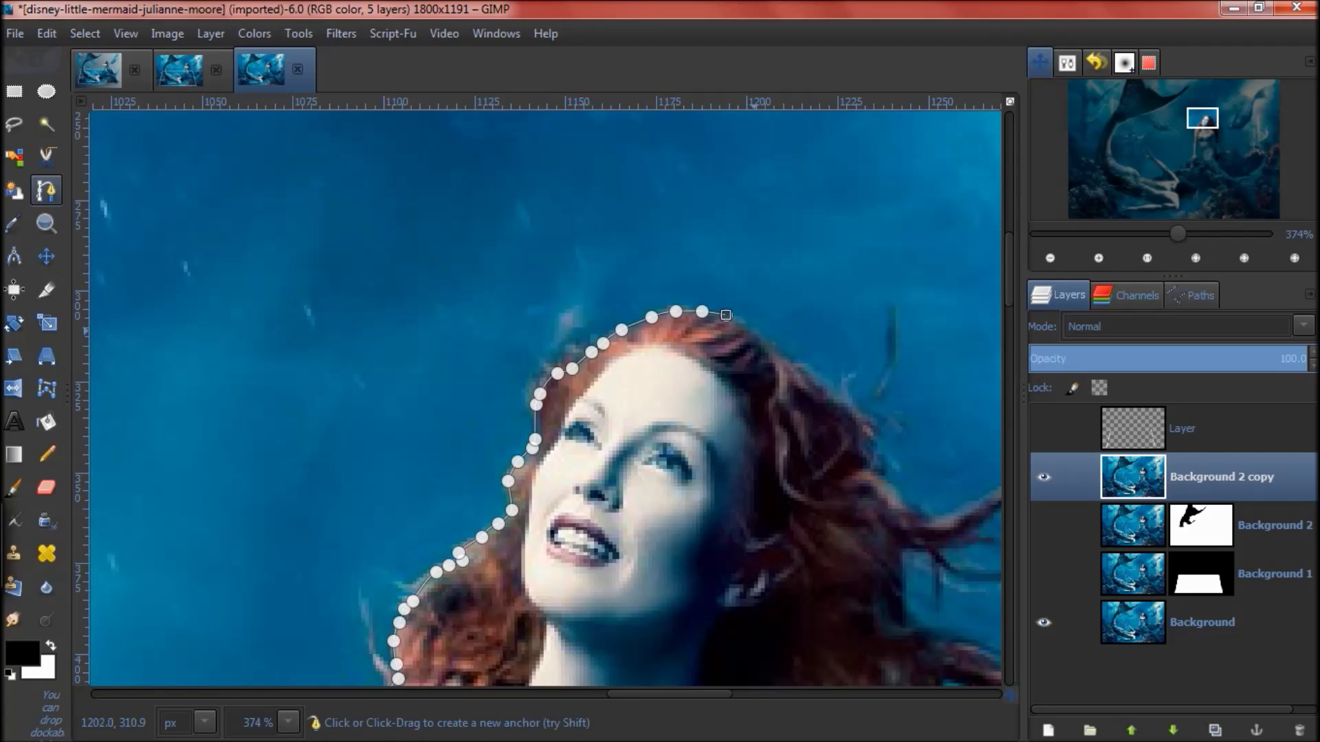
left_click(725, 315)
left_click(787, 354)
left_click(811, 369)
- Extend the path down the back of the mermaid's hair to the base of the upper flowing strand
left_click_drag(811, 369, 433, 272)
left_click(446, 283)
left_click(463, 296)
left_click(470, 309)
left_click(484, 319)
left_click(499, 340)
left_click(502, 356)
left_click(503, 378)
left_click(512, 389)
left_click(529, 403)
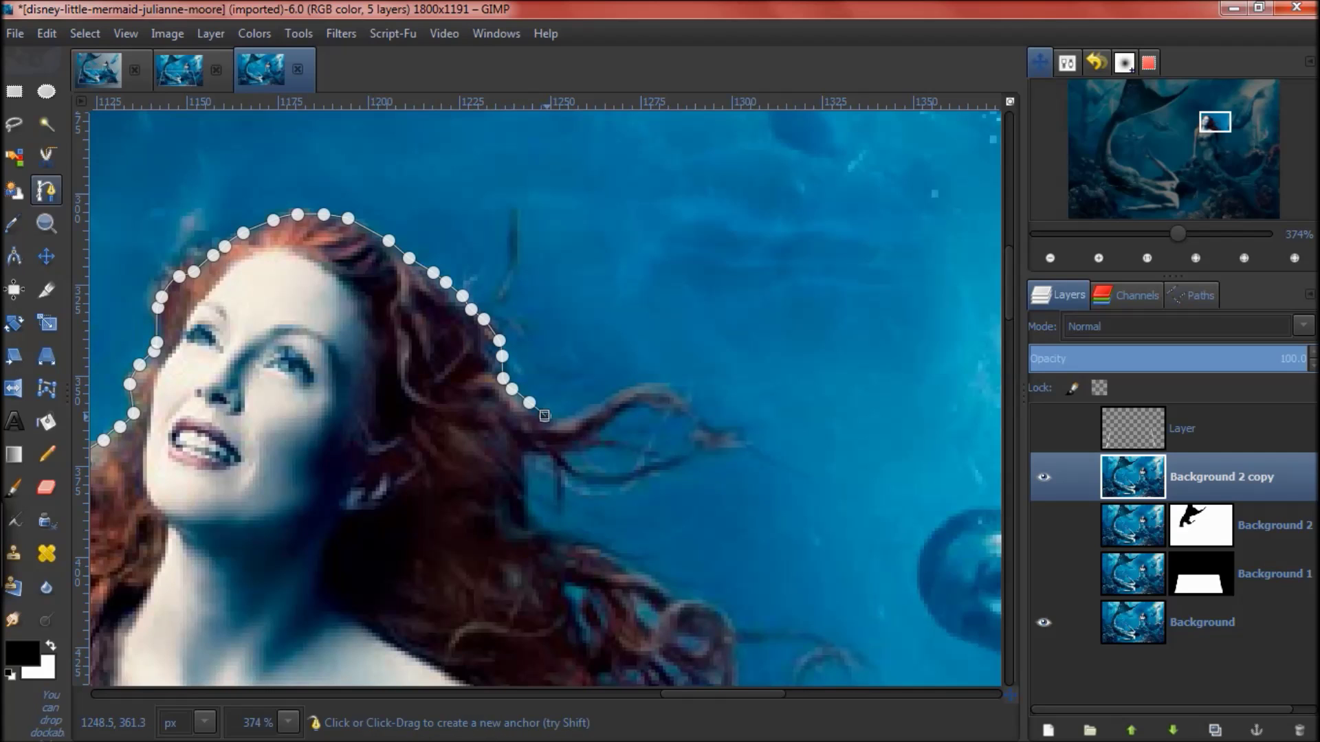
- Trace the path along the upper edge of the mermaid's upper flowing hair strand toward its tip
left_click(544, 415)
left_click(563, 418)
left_click(583, 409)
left_click(601, 406)
left_click(644, 385)
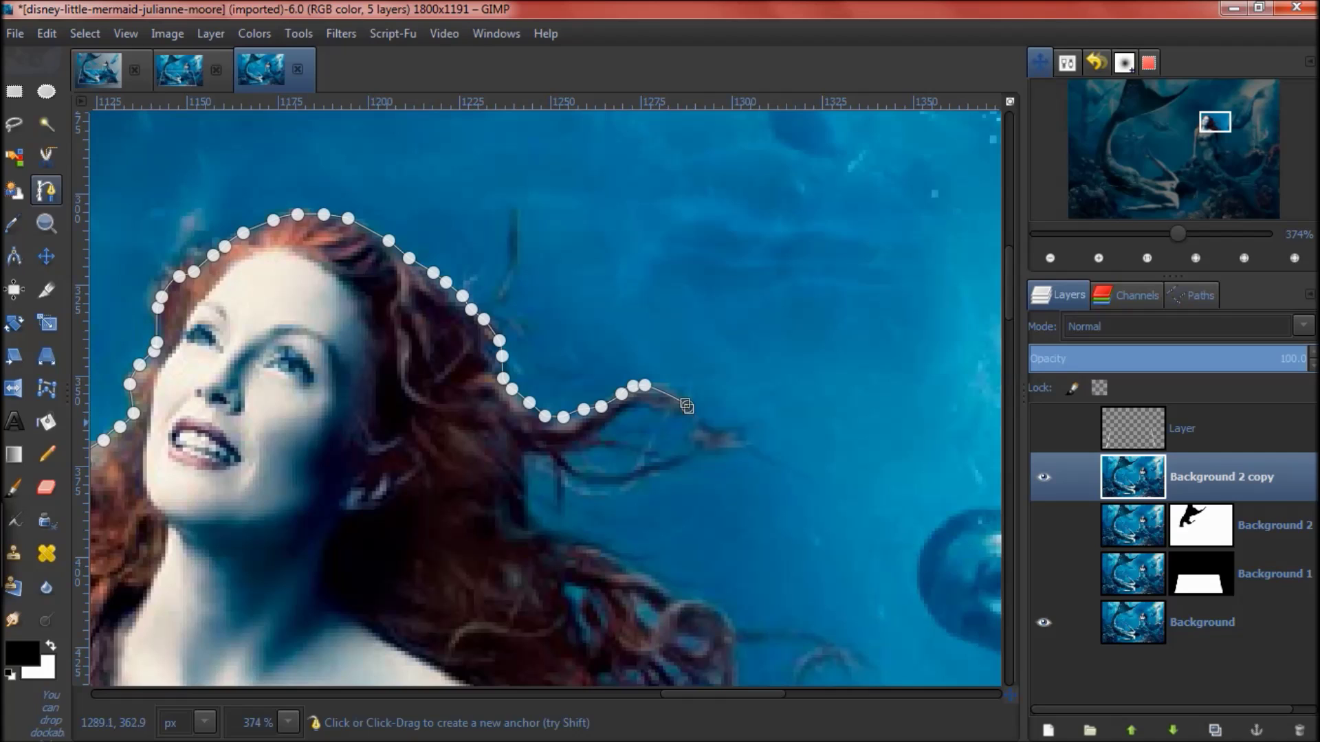
- Bring the path back along the strand's underside and down the edge of the hair below it
left_click(665, 411)
left_click(624, 407)
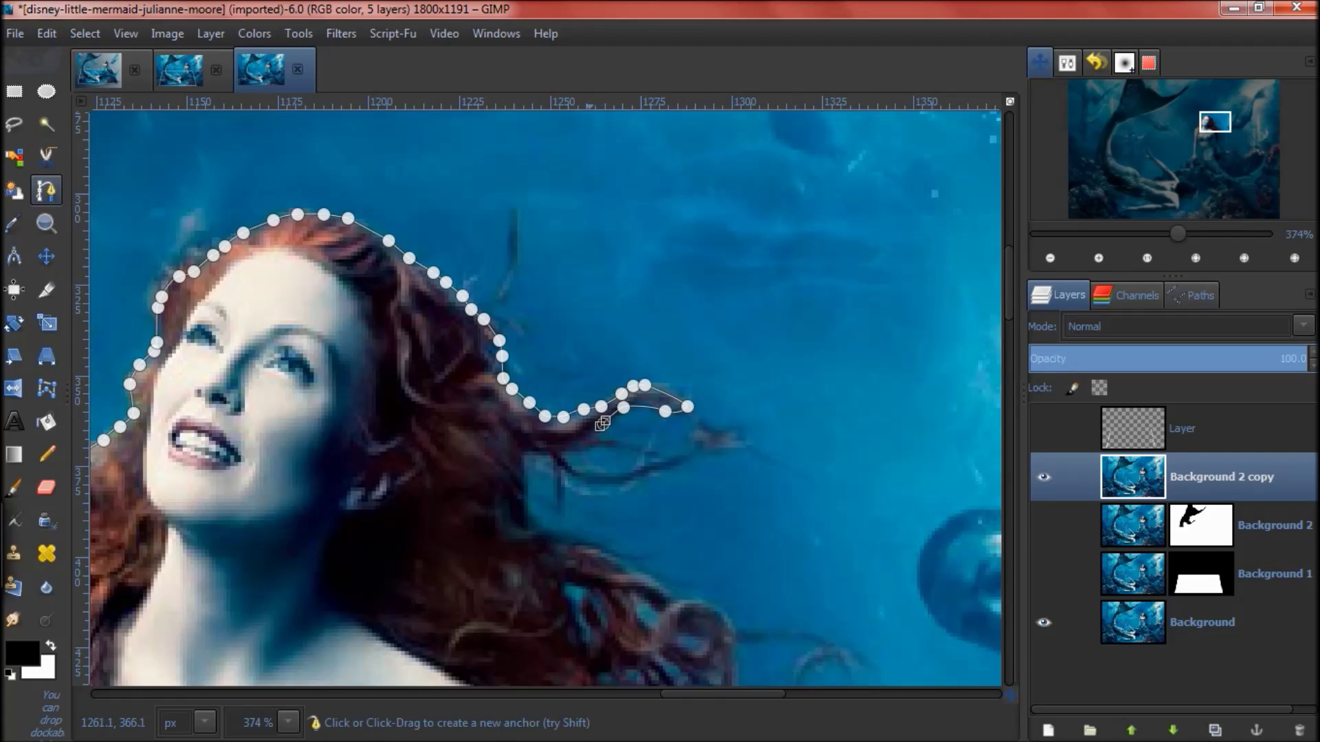
left_click(588, 436)
left_click(567, 449)
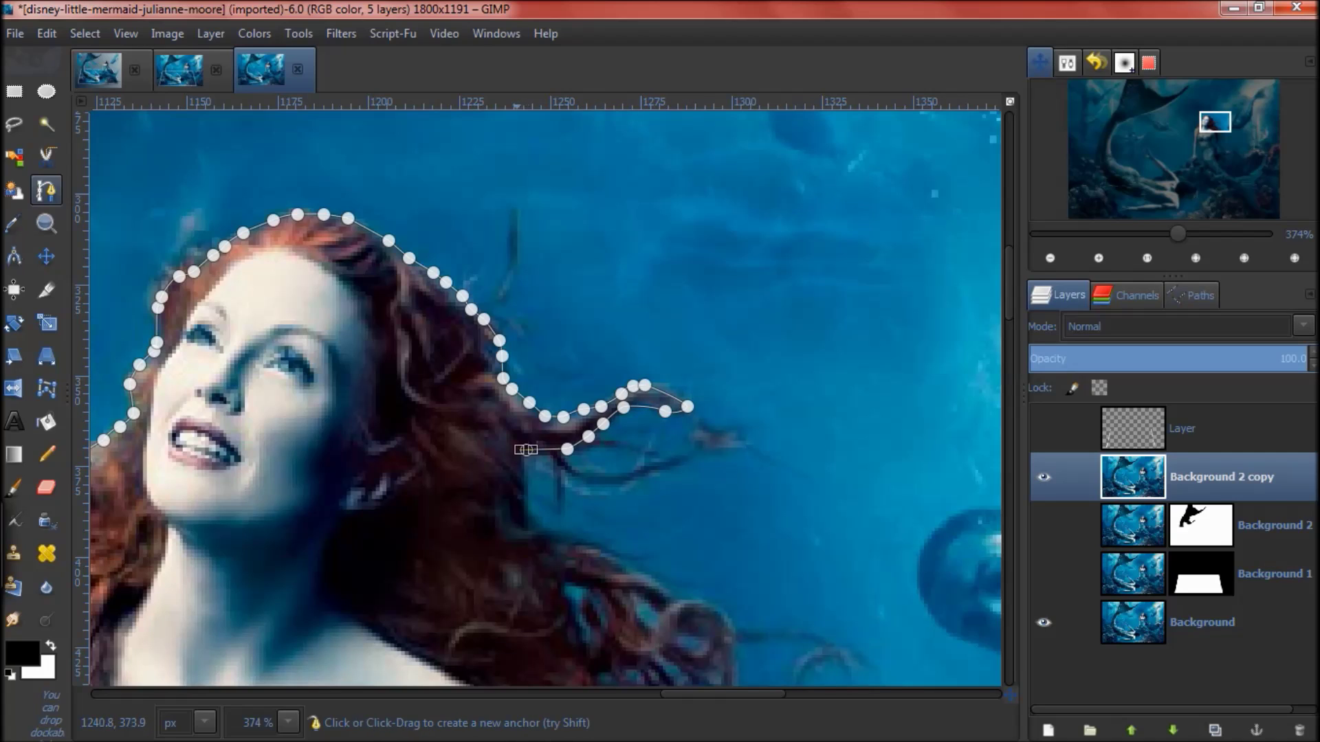
left_click(524, 507)
left_click(524, 522)
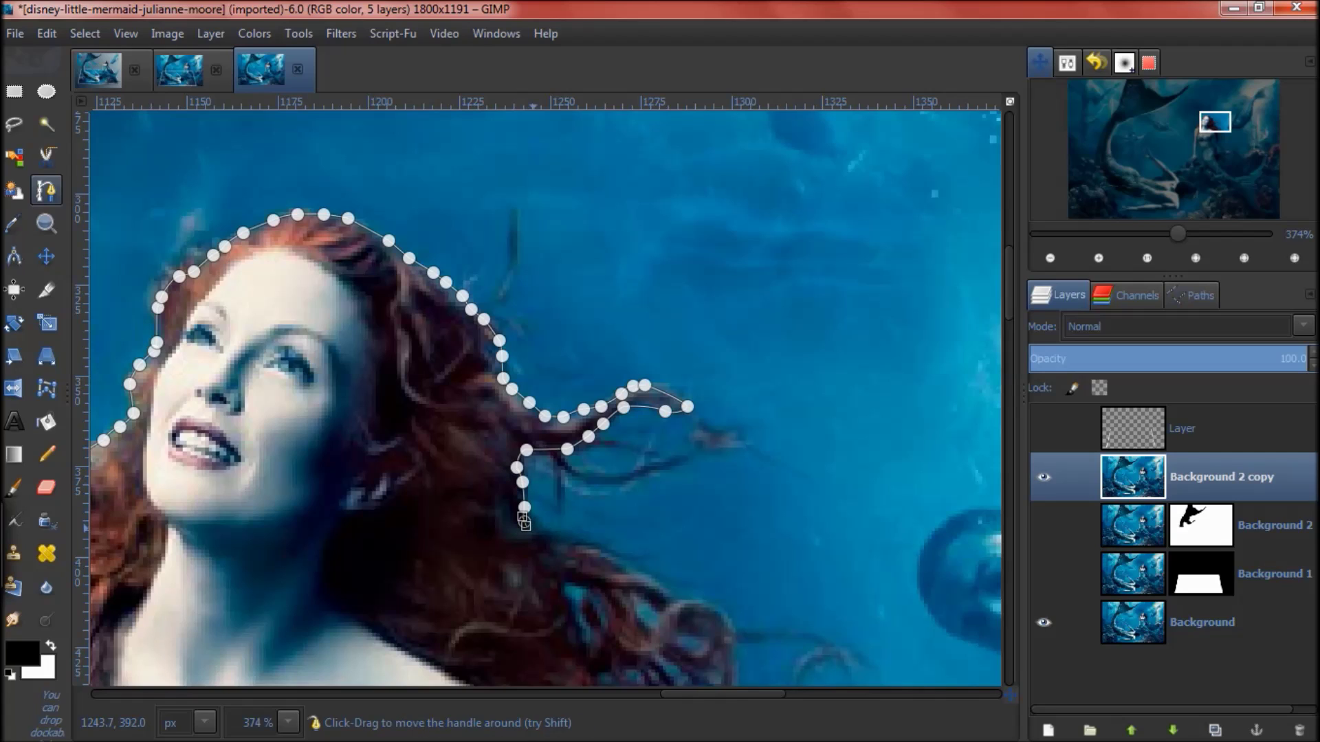
left_click(558, 530)
left_click_drag(570, 538, 601, 564)
left_click(617, 560)
key("ctrl+z")
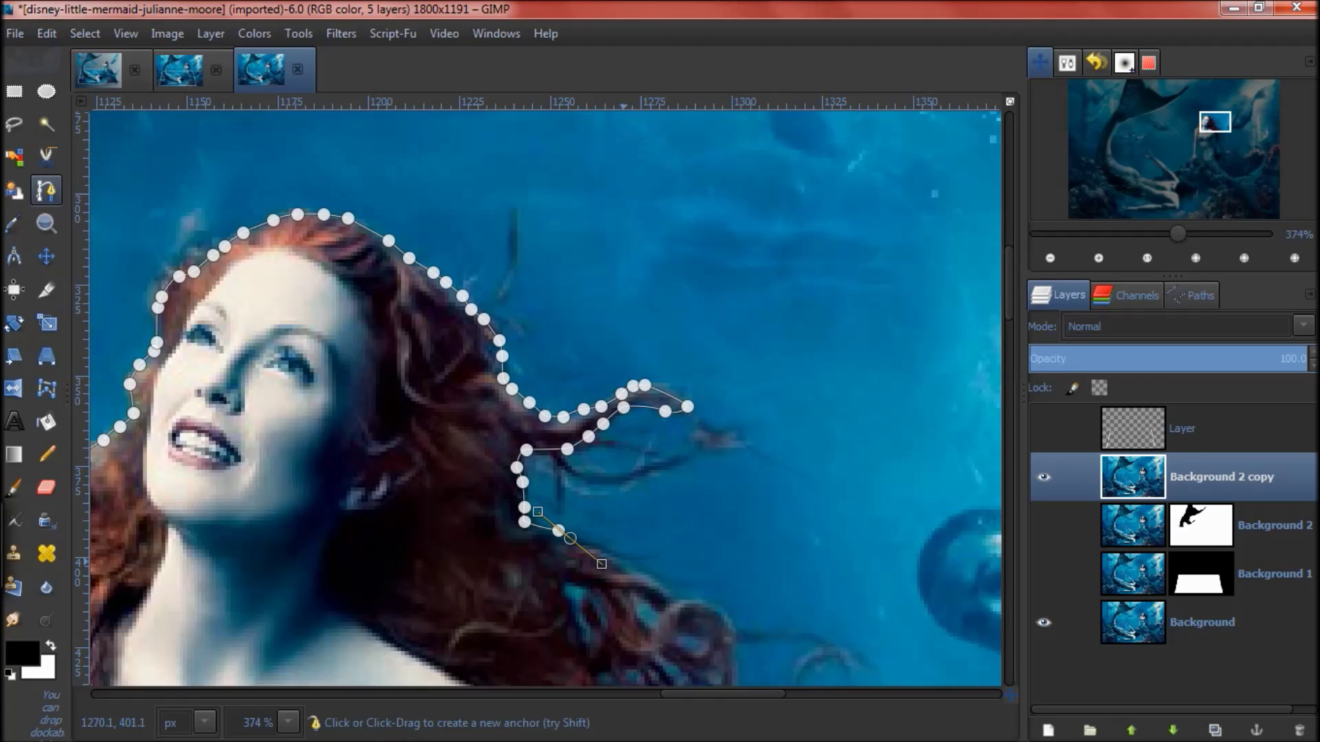
scroll(825, 261, "down", 10)
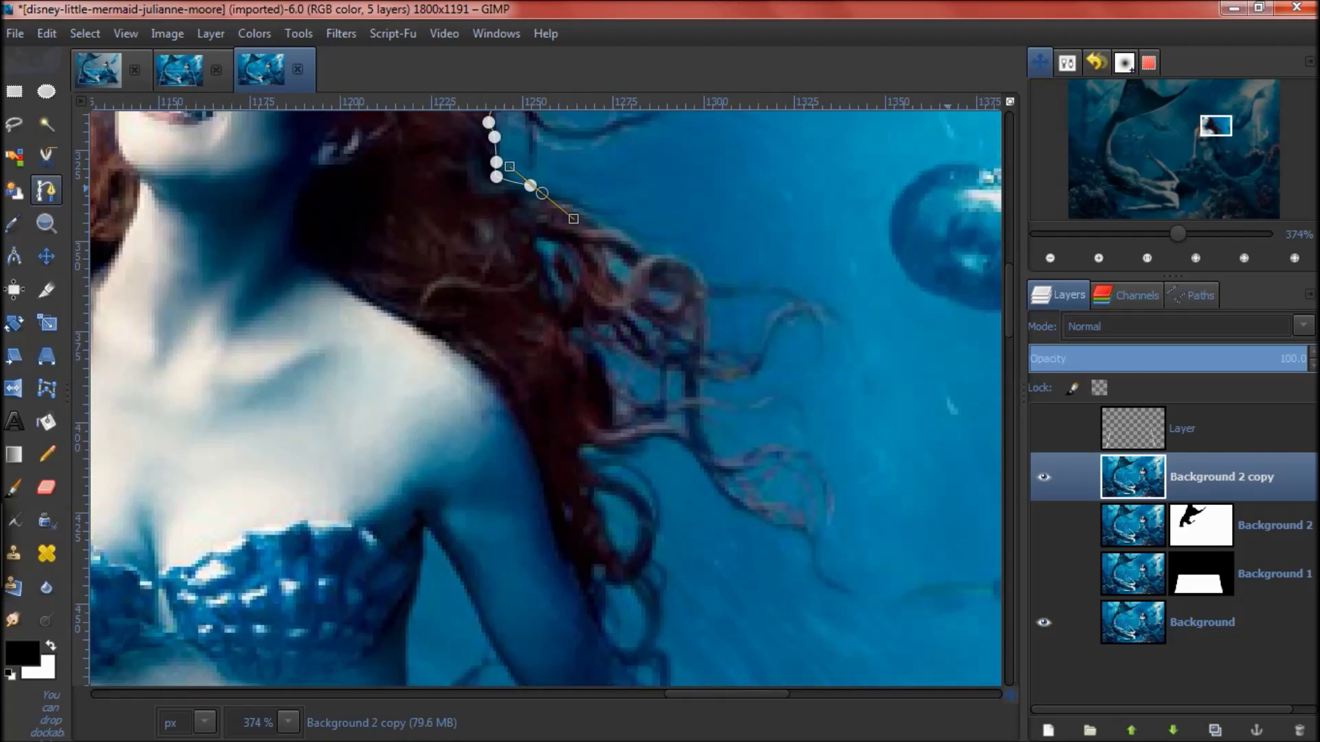
scroll(825, 261, "up", 5)
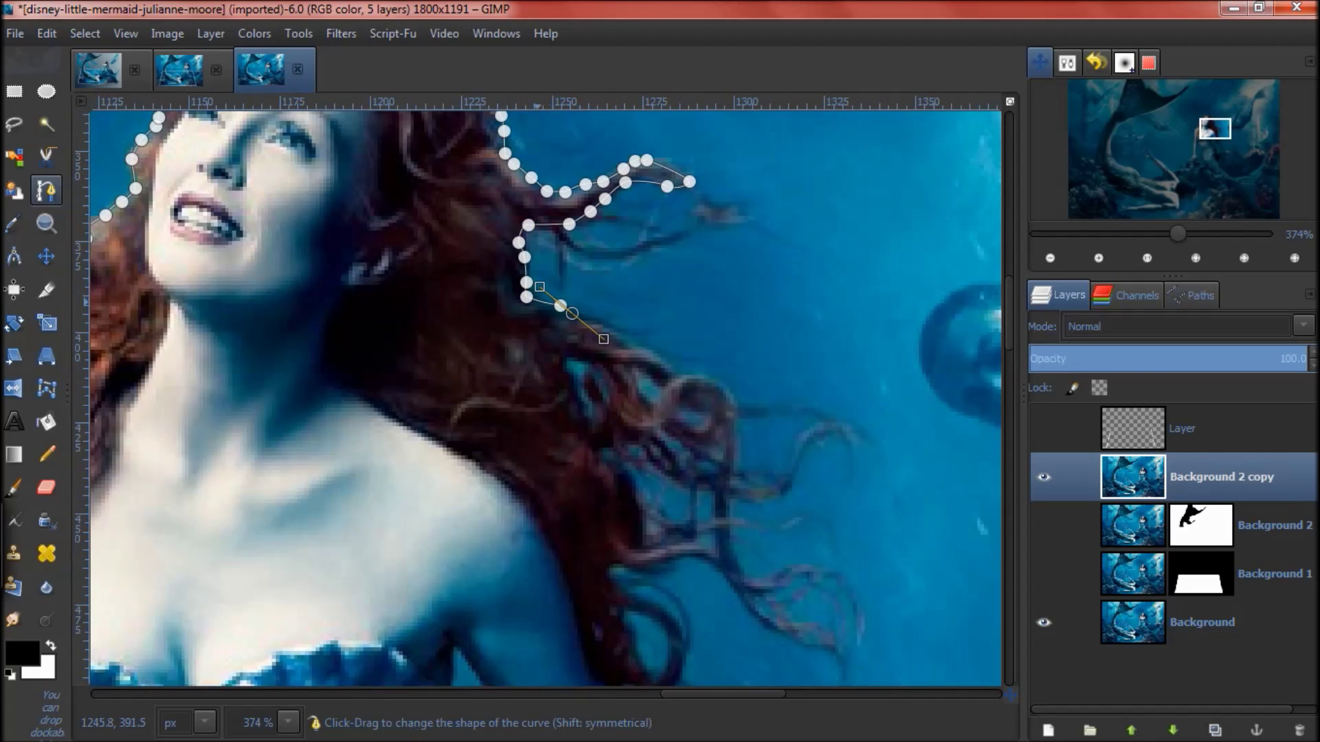
key("ctrl+z")
key("ctrl+z")
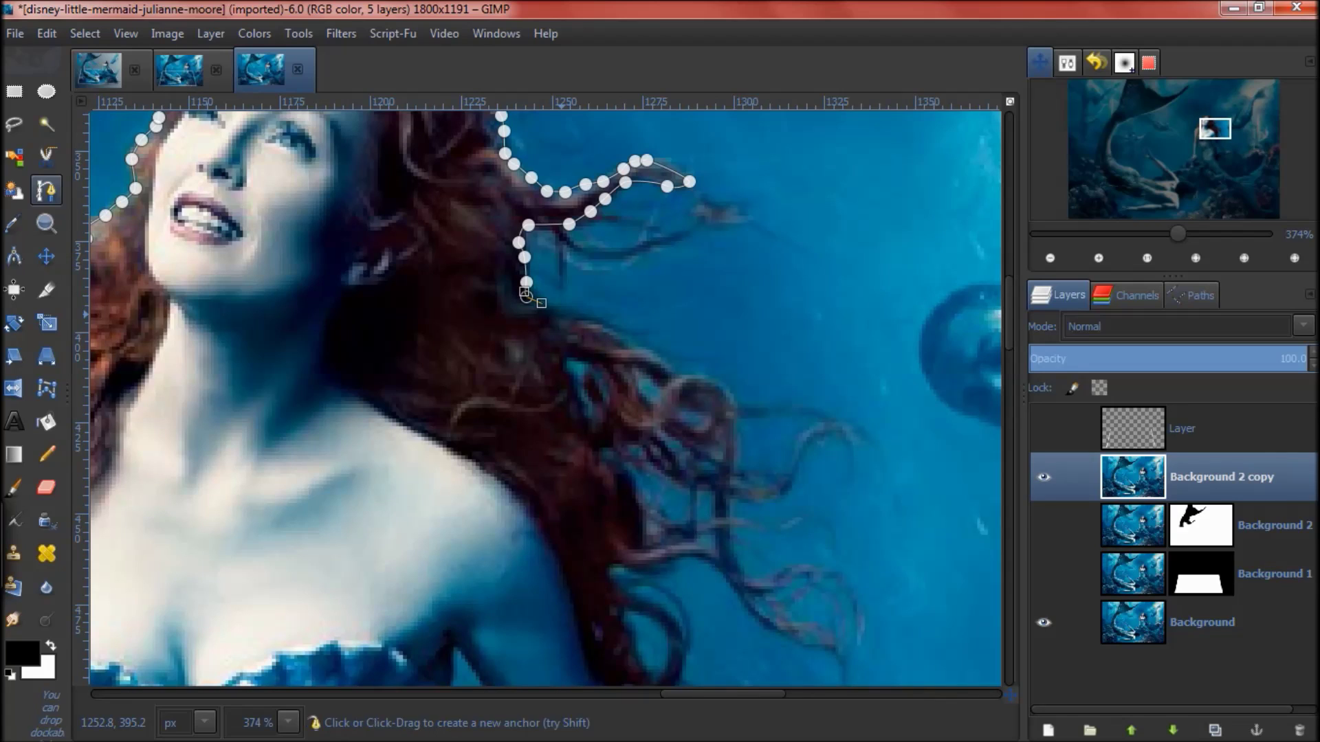
- Trace the path down the dense part of the hair, leaving the loose wispy curls outside it
left_click(553, 314)
left_click(565, 359)
left_click(571, 381)
left_click(580, 402)
left_click_drag(589, 446, 595, 455)
left_click(607, 475)
left_click(617, 516)
left_click(611, 570)
left_click_drag(617, 598, 619, 611)
- Continue the path down the lower hair edge and around its dark end to the back of the upper arm
scroll(608, 586, "down", 5)
scroll(608, 586, "right", 1)
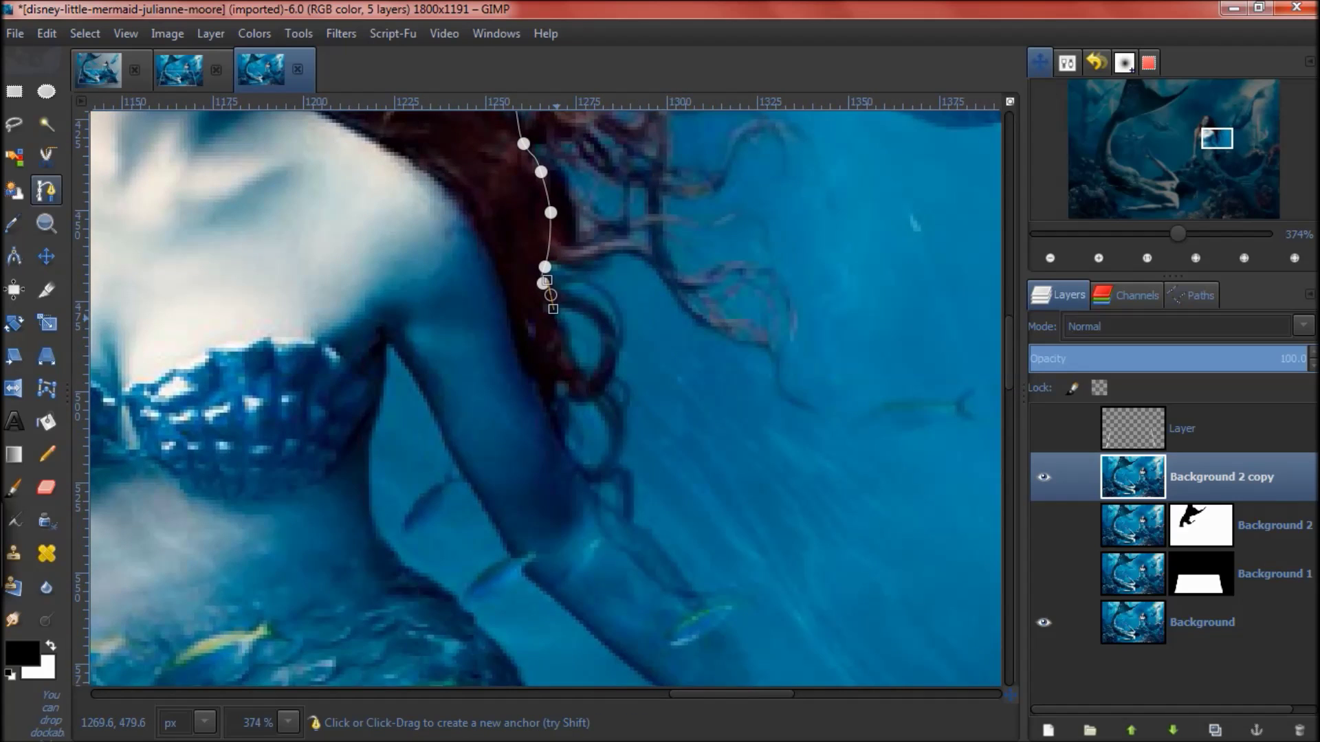
scroll(562, 303, "up", 1)
left_click(565, 348)
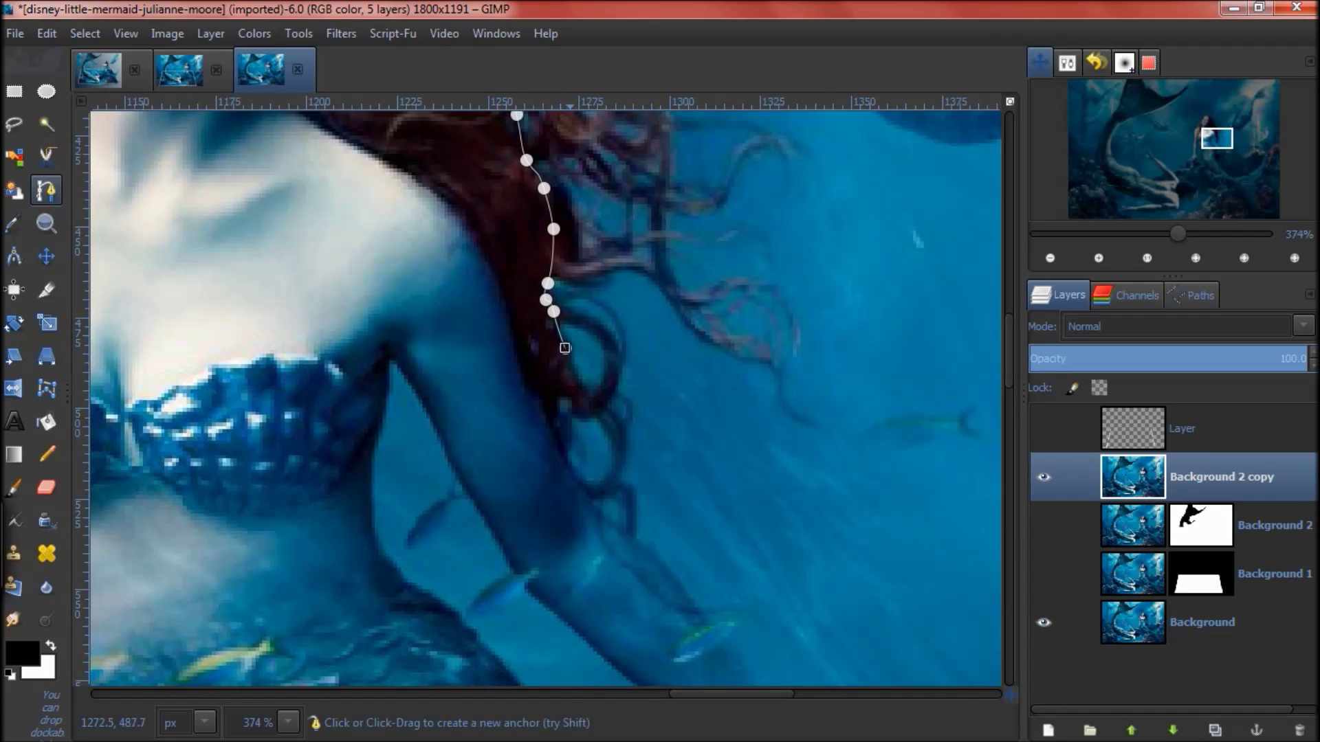
left_click(570, 365)
left_click(581, 389)
left_click(574, 402)
left_click(554, 415)
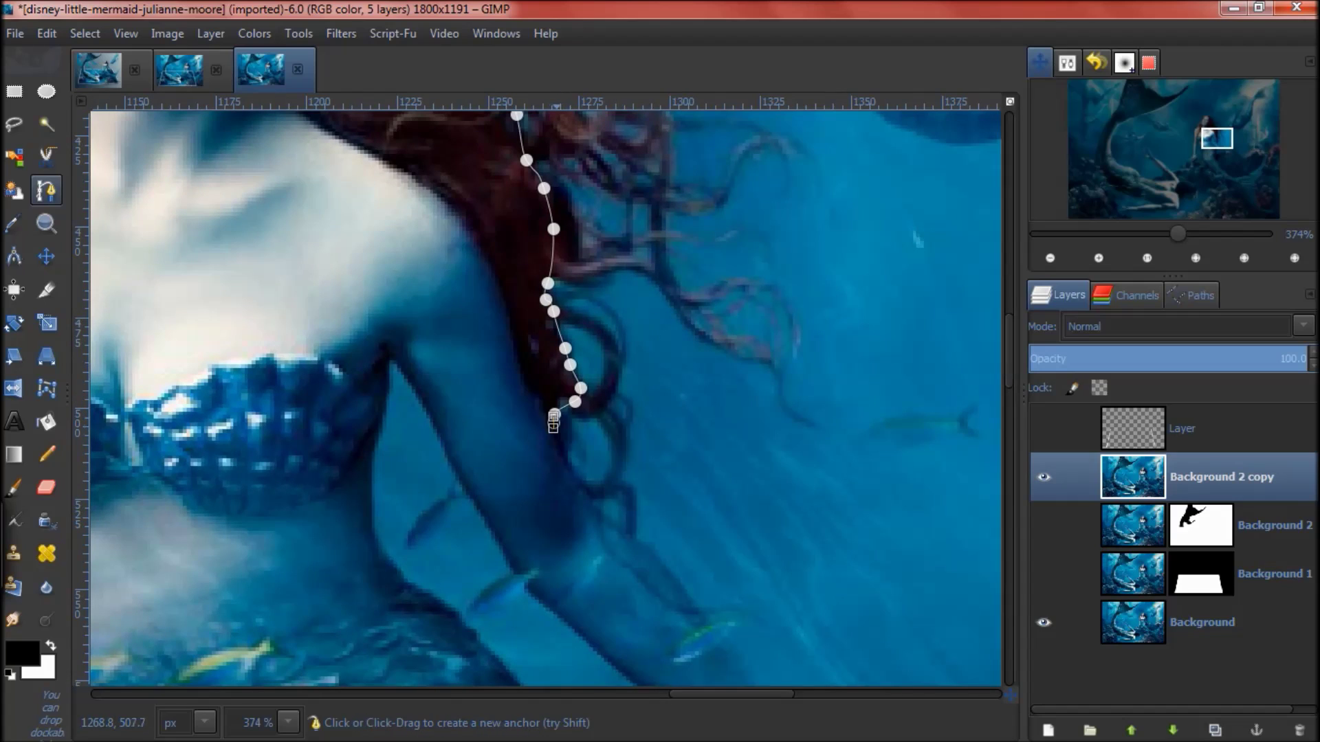
- Extend the path down the outer edge of the arm past the elbow to the small fish over the forearm
left_click(553, 423)
left_click(562, 455)
left_click(570, 466)
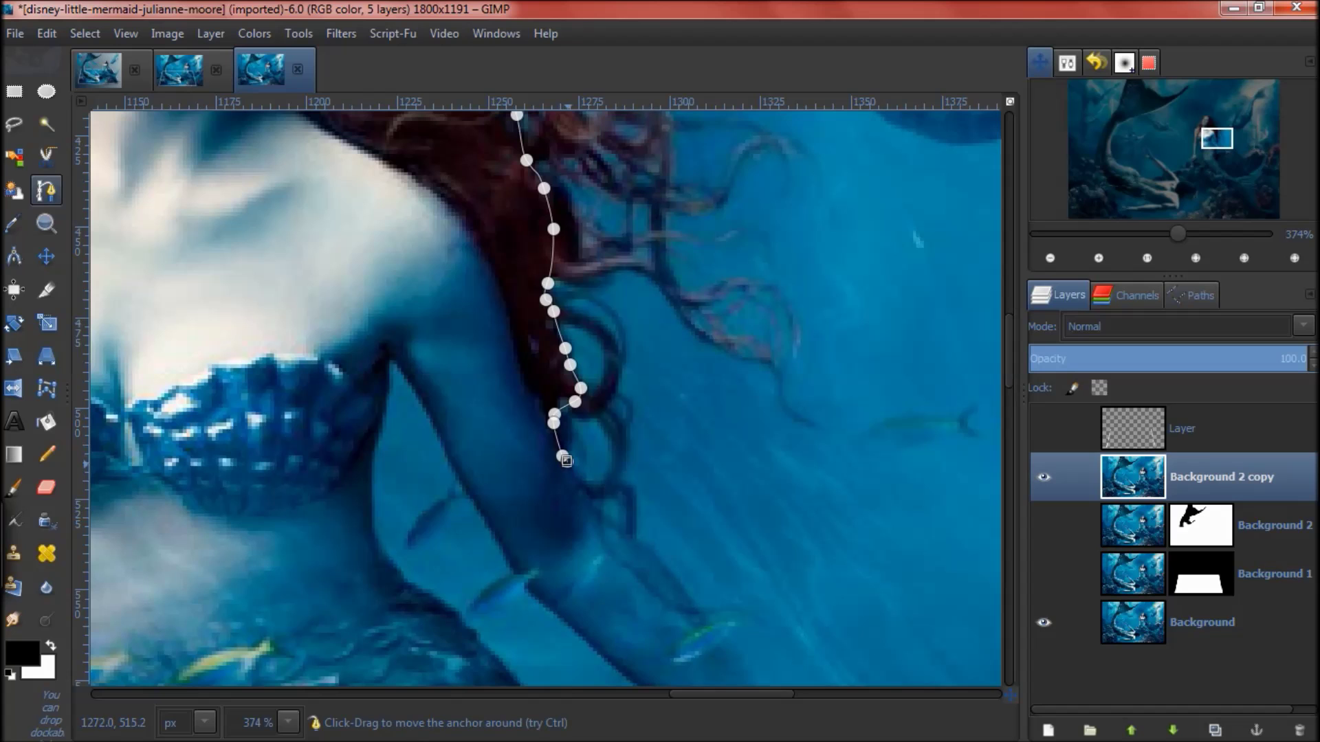
left_click_drag(574, 476, 406, 224)
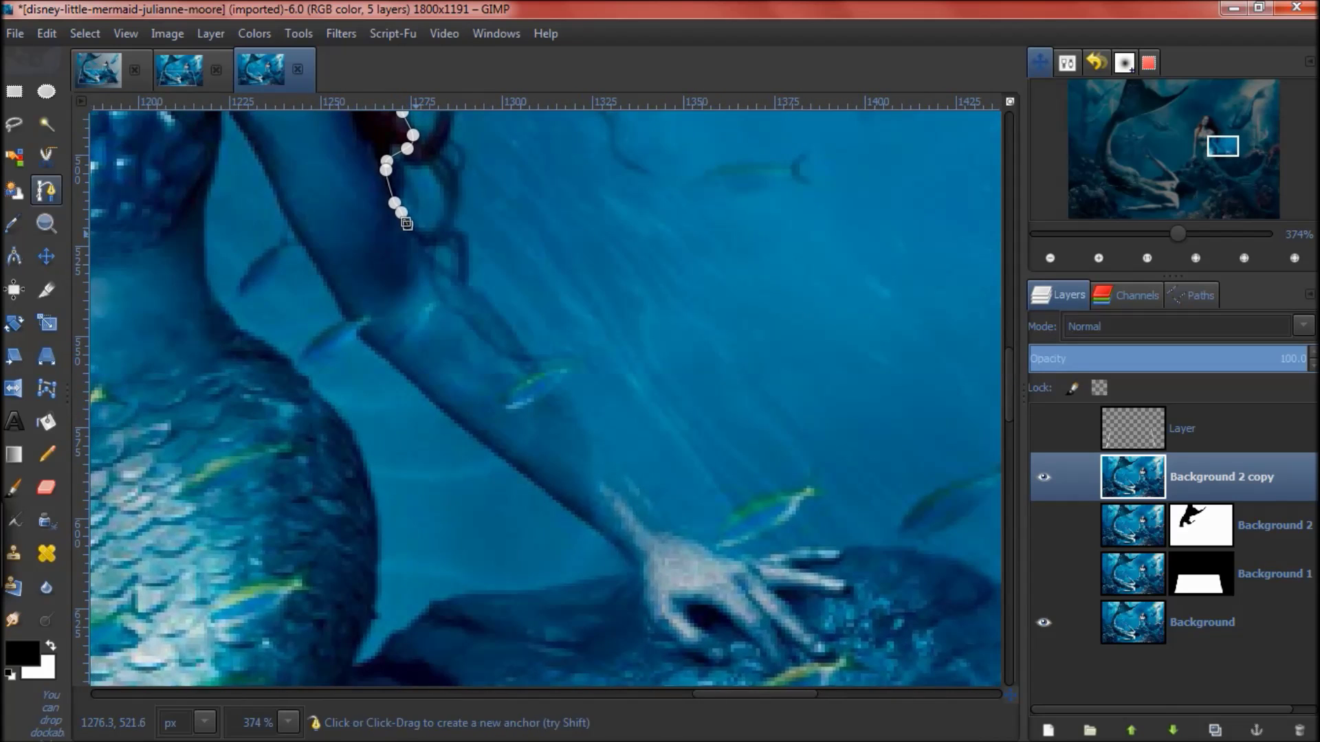
left_click(416, 235)
left_click(431, 250)
left_click(456, 275)
left_click(470, 286)
left_click(493, 304)
left_click(512, 328)
left_click(527, 348)
left_click(536, 358)
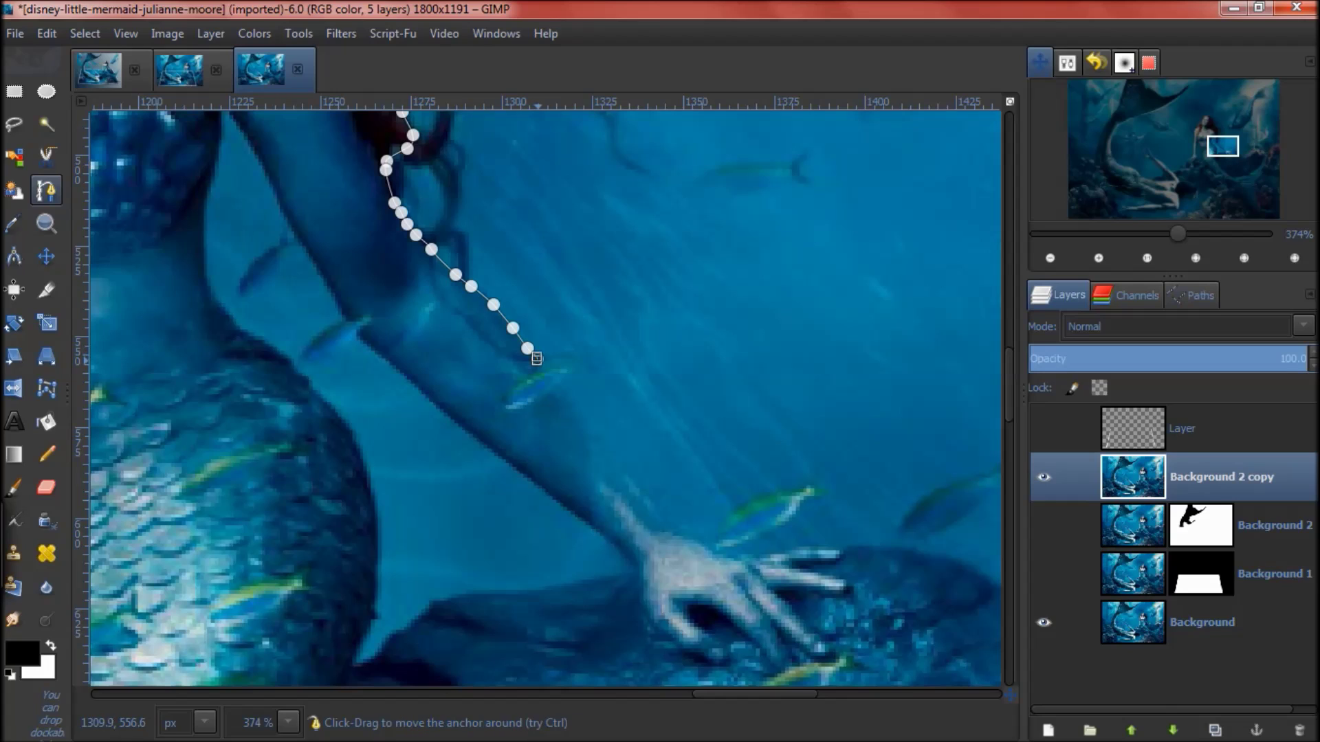
- Show the white frame layer and trace the path around the tail of the fish crossing the forearm
left_click(1043, 428)
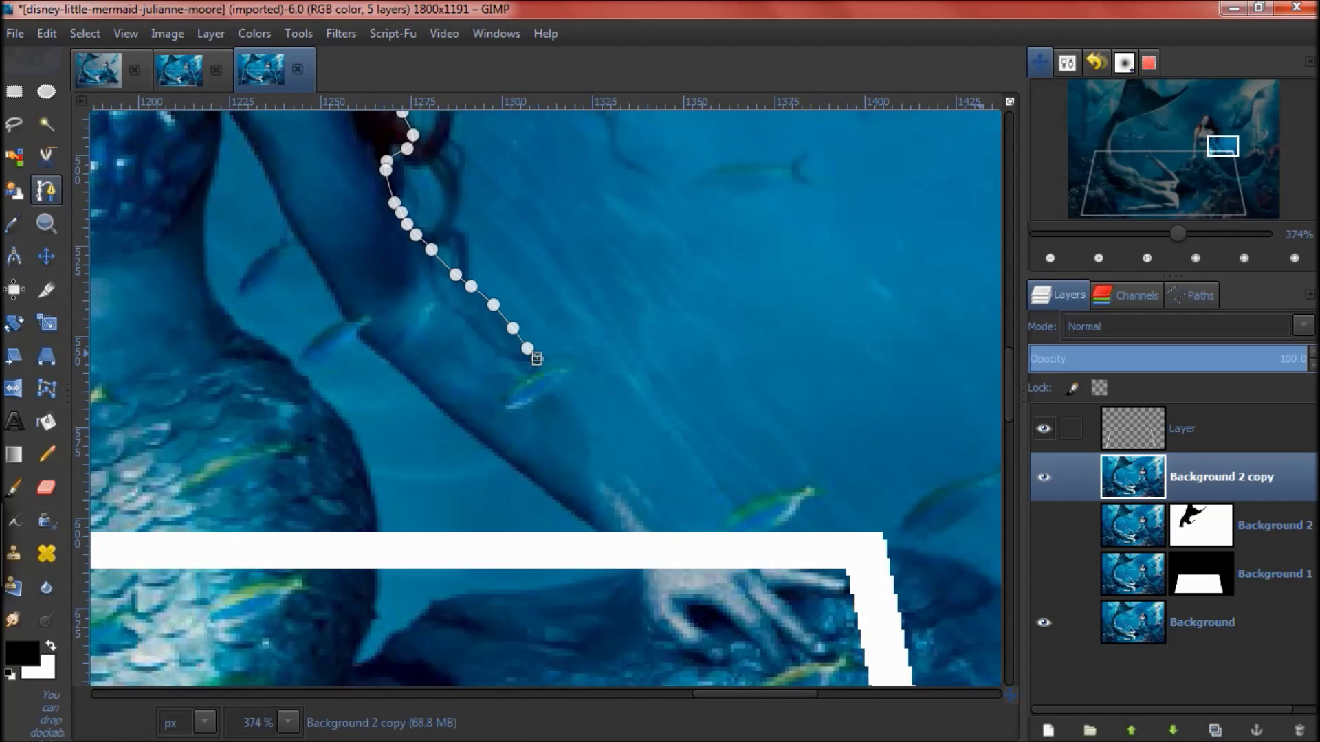
left_click(543, 366)
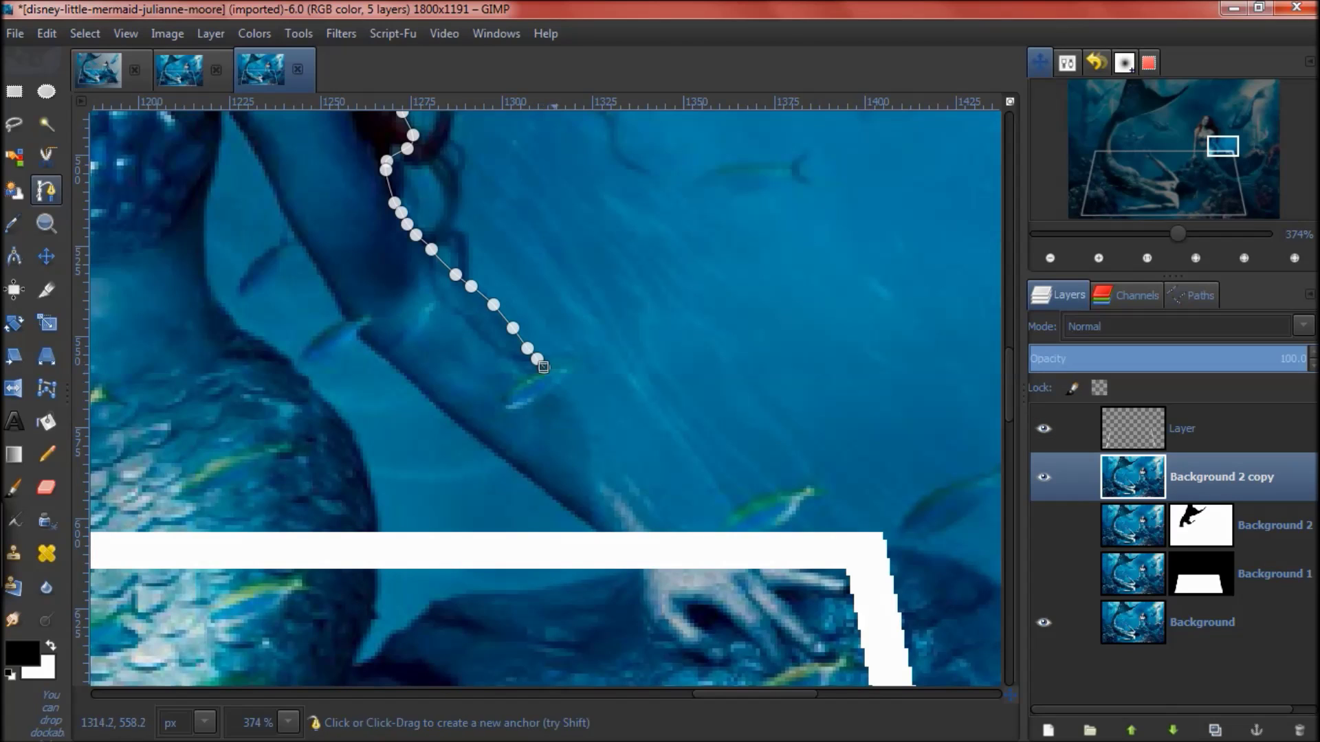
left_click(555, 367)
left_click(571, 369)
left_click(557, 389)
left_click(570, 398)
- Continue the path down the outer forearm edge to the wrist, just above the white frame
left_click(589, 418)
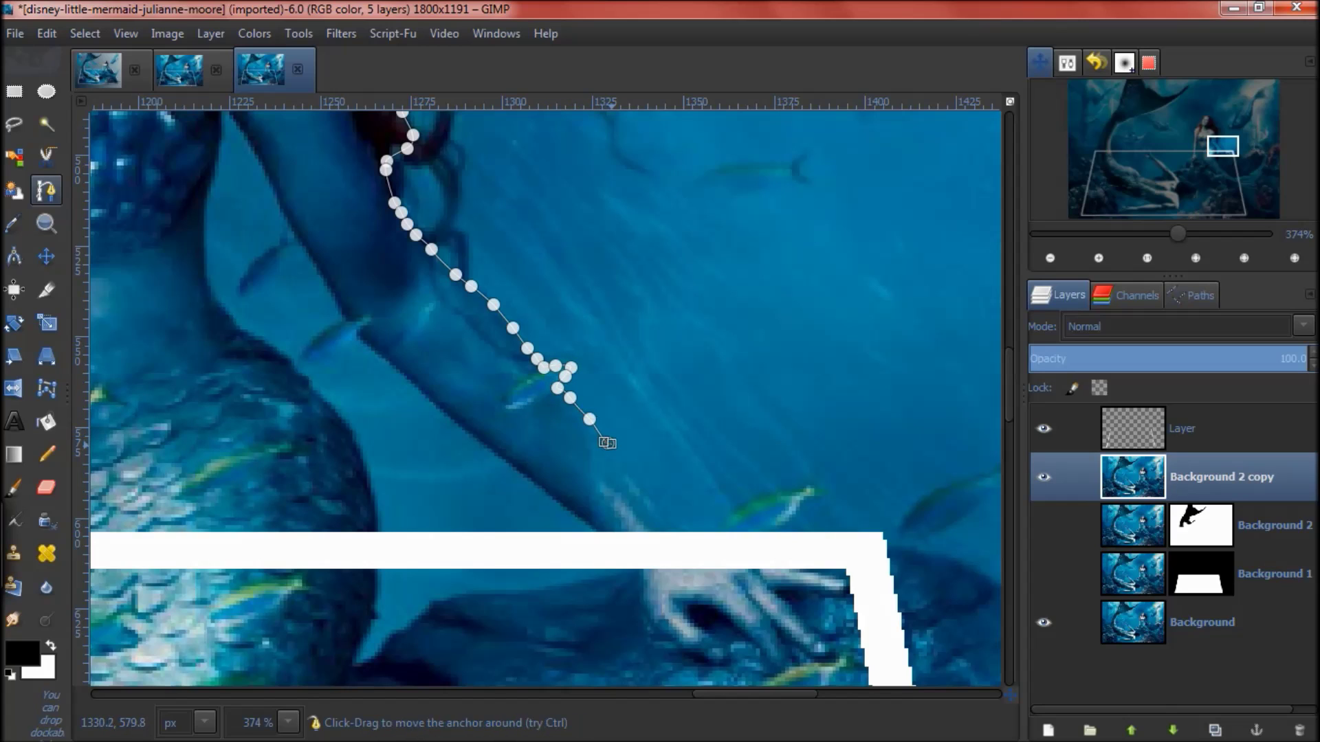
left_click(608, 443)
left_click(627, 465)
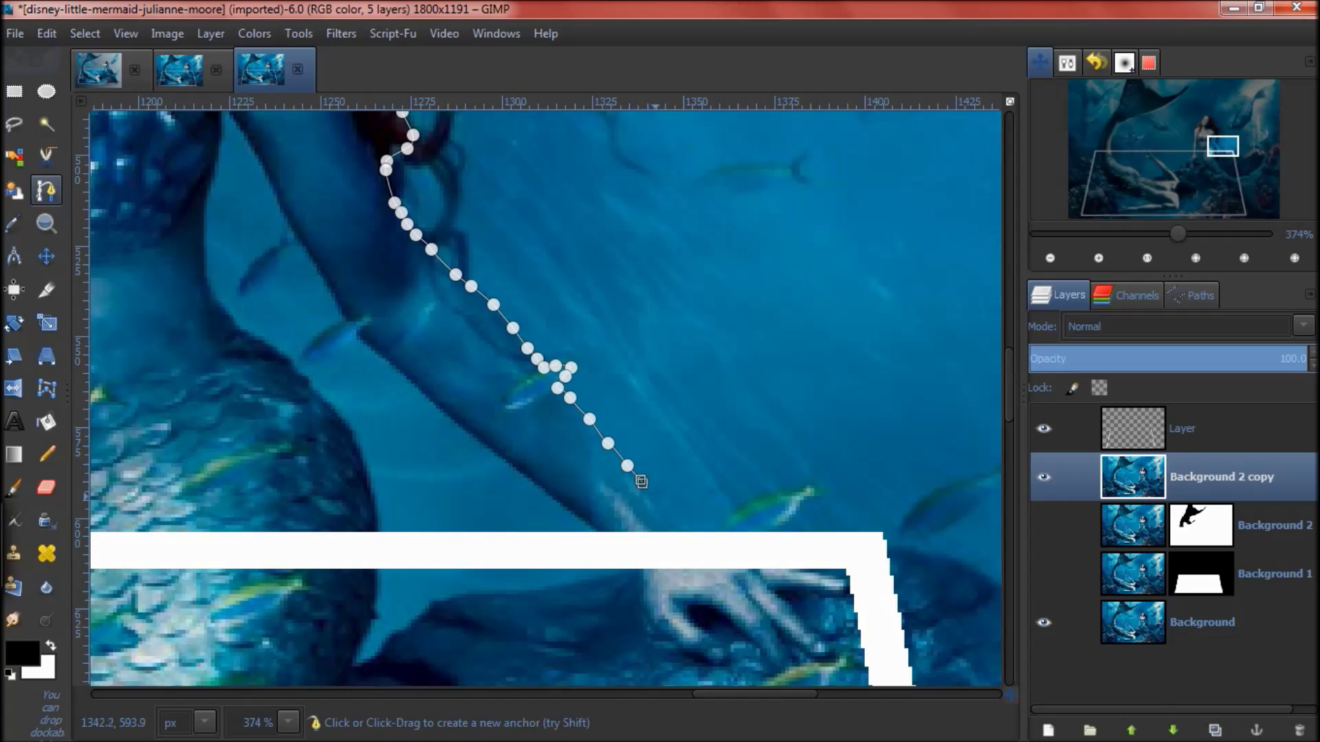
left_click(656, 496)
left_click(667, 509)
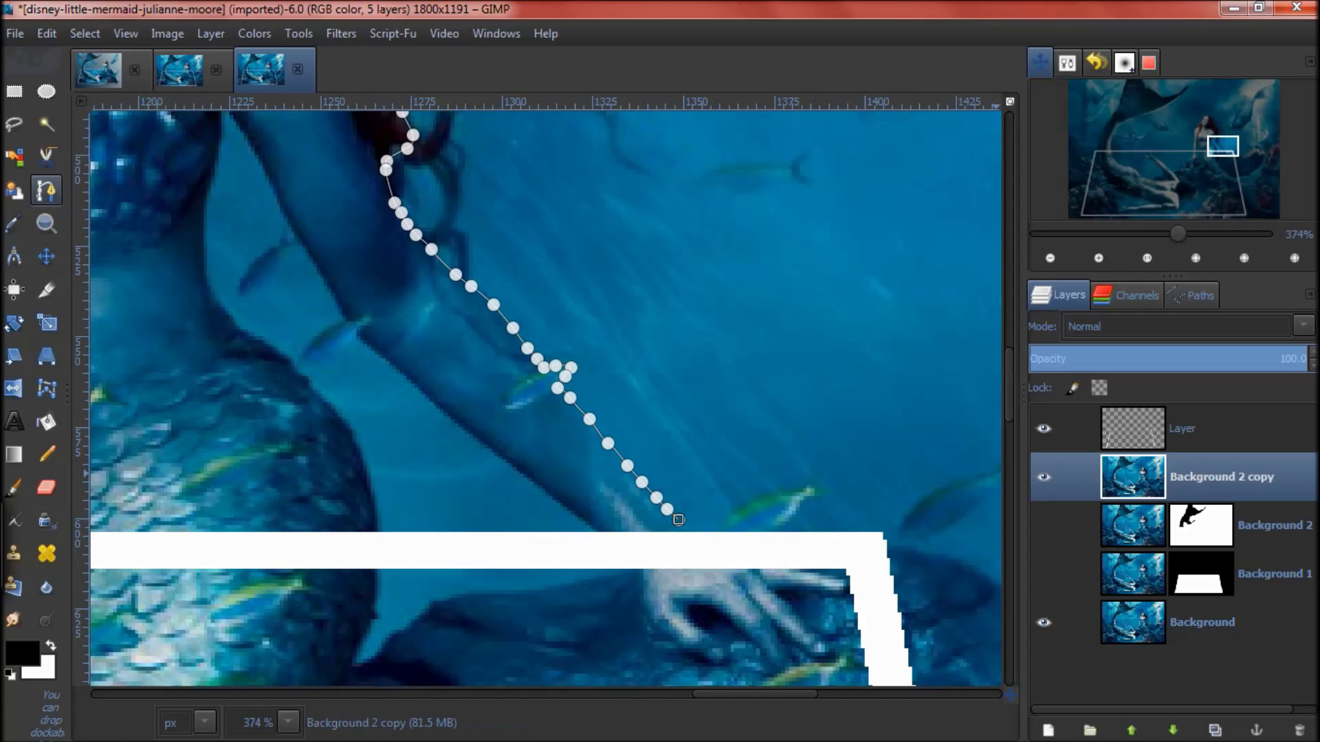
- Hide the white frame layer and trace the path from the wrist over the hand to the end of the uppermost finger
left_click(1044, 429)
left_click(678, 520)
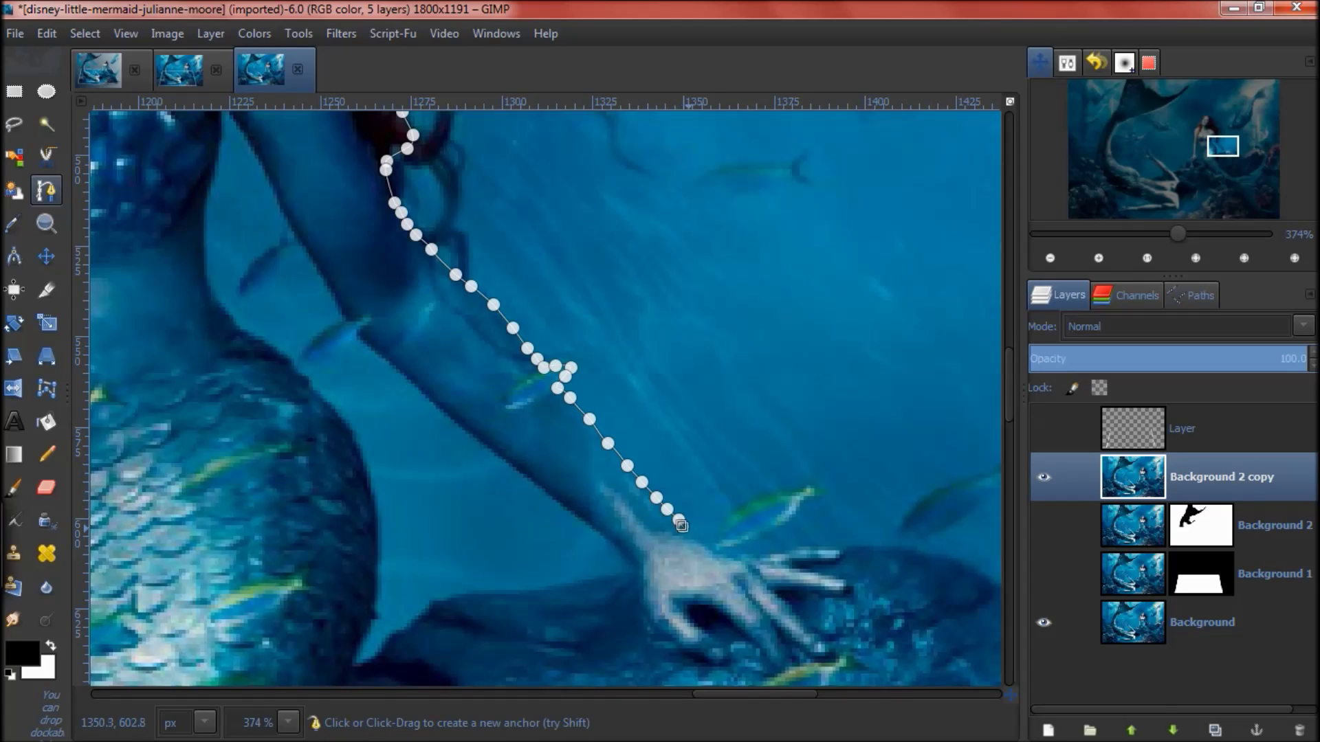
left_click(700, 534)
left_click(714, 542)
left_click_drag(735, 547, 754, 552)
left_click_drag(785, 554, 803, 550)
left_click(801, 550)
left_click(820, 547)
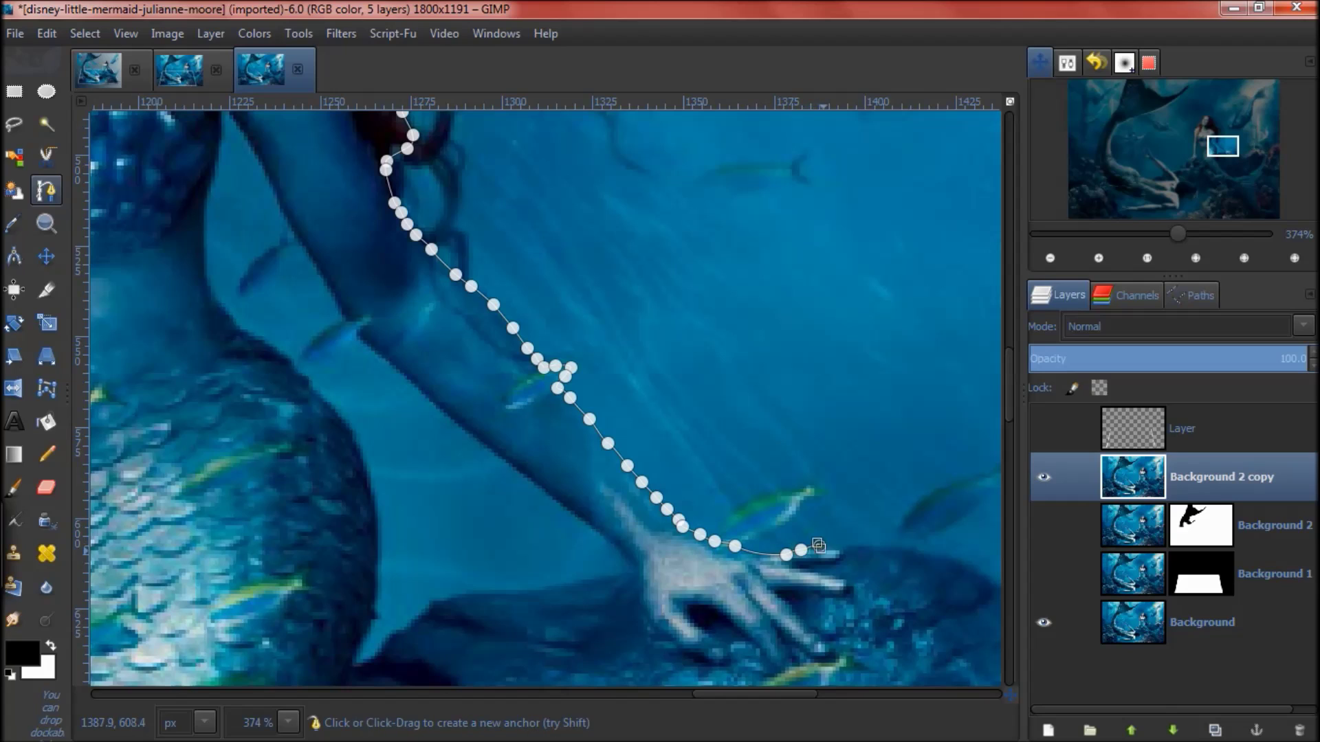
- Trace the path around the tips of the two uppermost fingers and back along the underside of the second
left_click(838, 552)
left_click(822, 564)
left_click(809, 570)
left_click(802, 565)
left_click(835, 574)
left_click(848, 578)
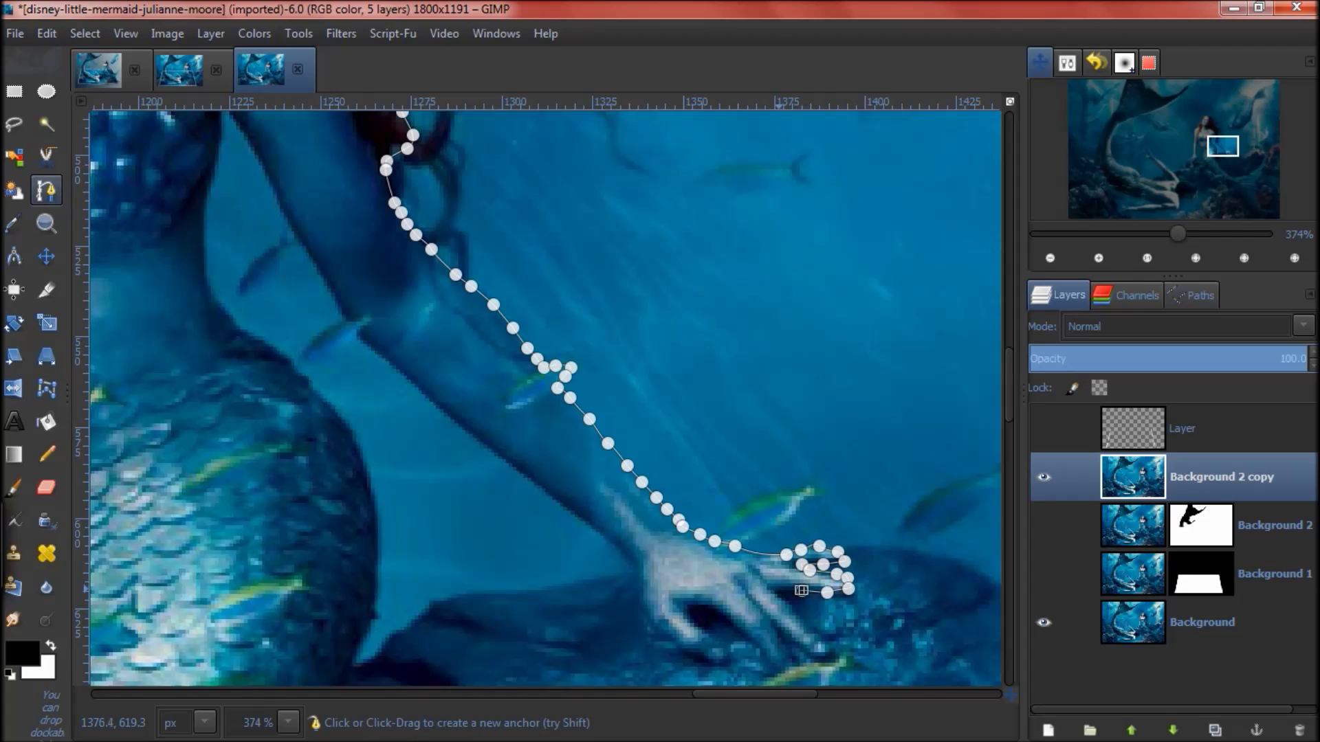
left_click(775, 592)
- Trace the path around the remaining fingers pointing down the rock and into the gap beside the thumb
left_click_drag(788, 603, 826, 642)
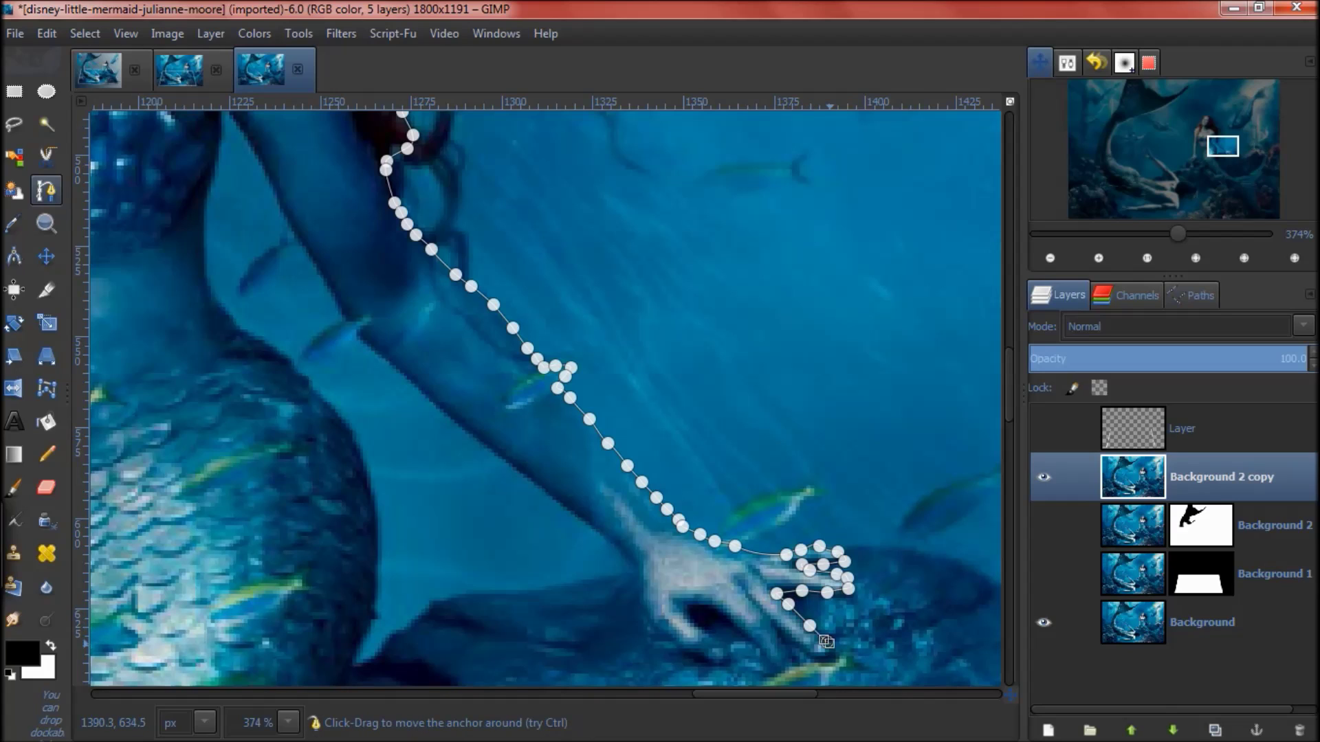
left_click(832, 654)
left_click(813, 654)
left_click(791, 642)
mouse_move(780, 633)
left_mouse_down()
mouse_move(776, 623)
mouse_move(763, 644)
left_mouse_up()
left_click(794, 663)
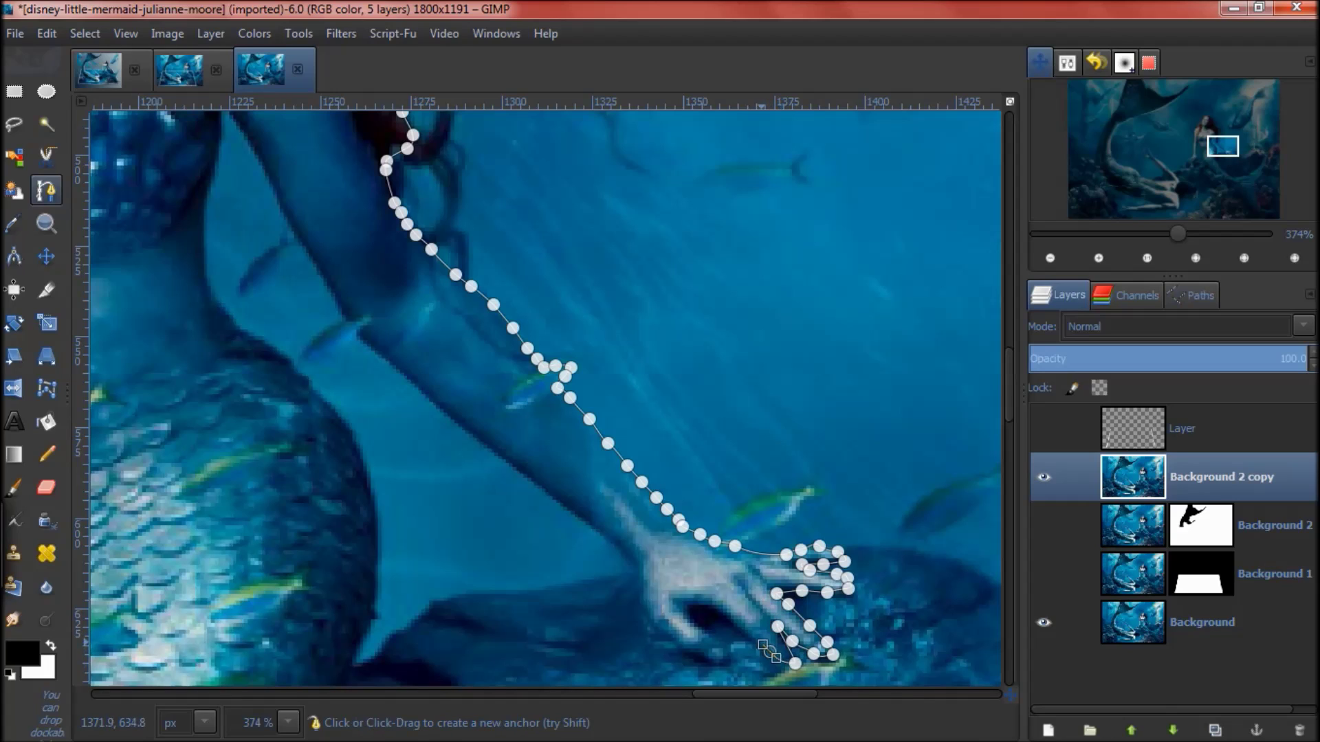
left_click(740, 621)
left_click_drag(719, 606, 698, 603)
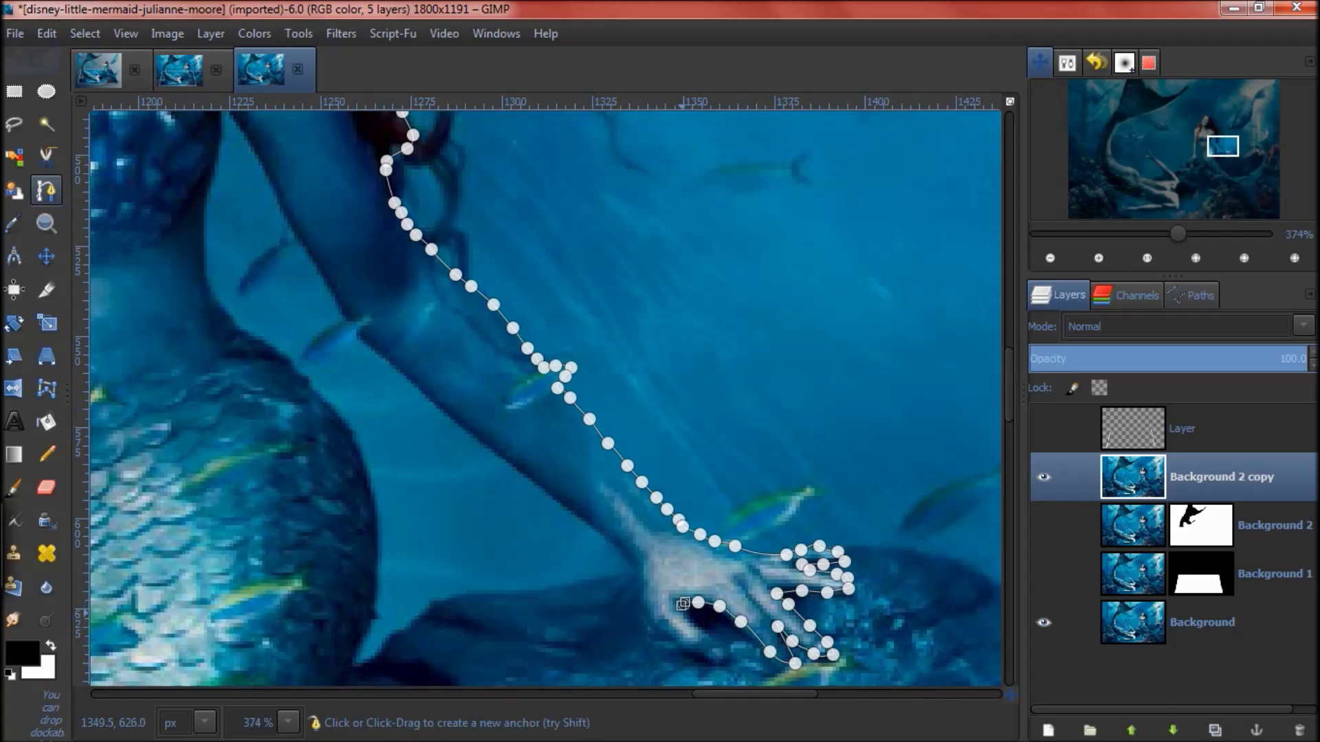
- Trace the path around the thumb and up the inner side of the hand to the wrist
left_click(688, 622)
left_click(705, 633)
left_click(719, 634)
left_click(731, 653)
left_click(721, 661)
left_click(683, 647)
left_click(670, 638)
left_click(642, 595)
left_click(640, 570)
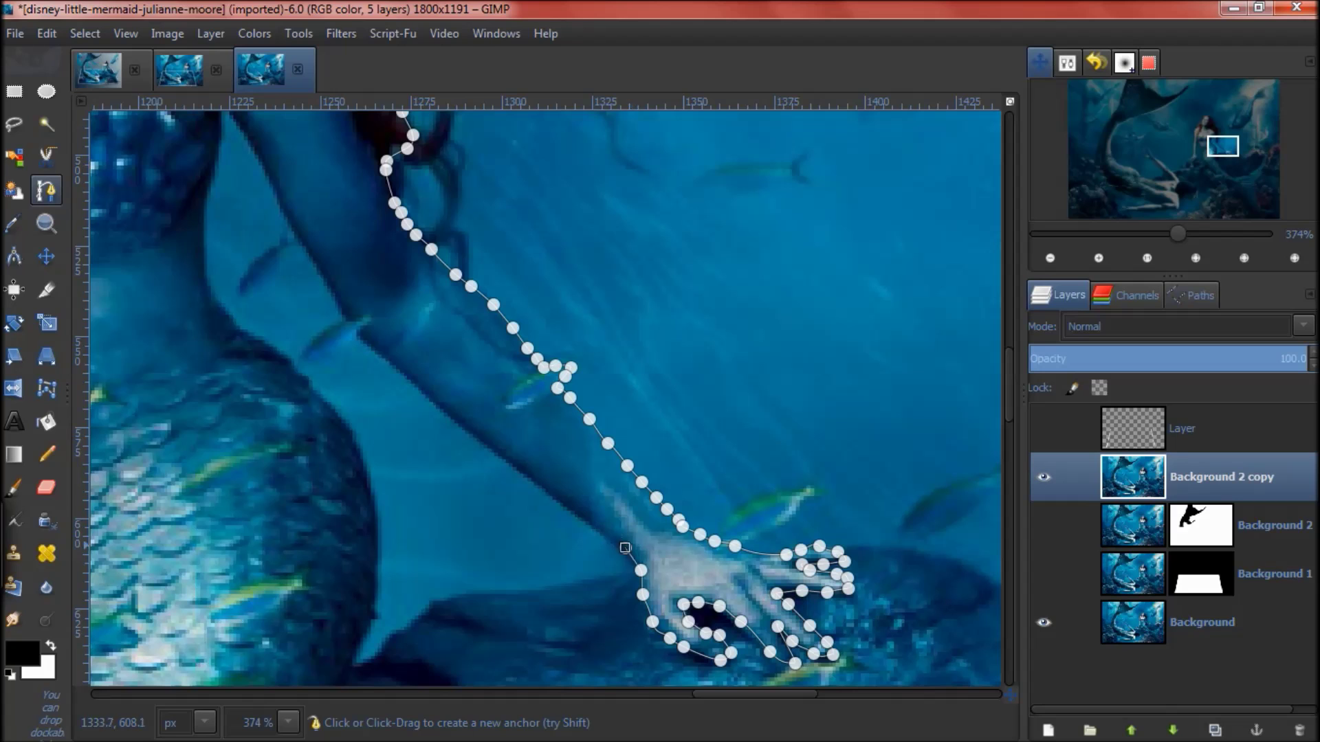
- Continue the path from the wrist up the underside of the forearm toward the elbow
left_click(590, 523)
left_click_drag(570, 506, 770, 644)
left_click(770, 644)
left_click(748, 631)
left_click(714, 605)
left_click(689, 581)
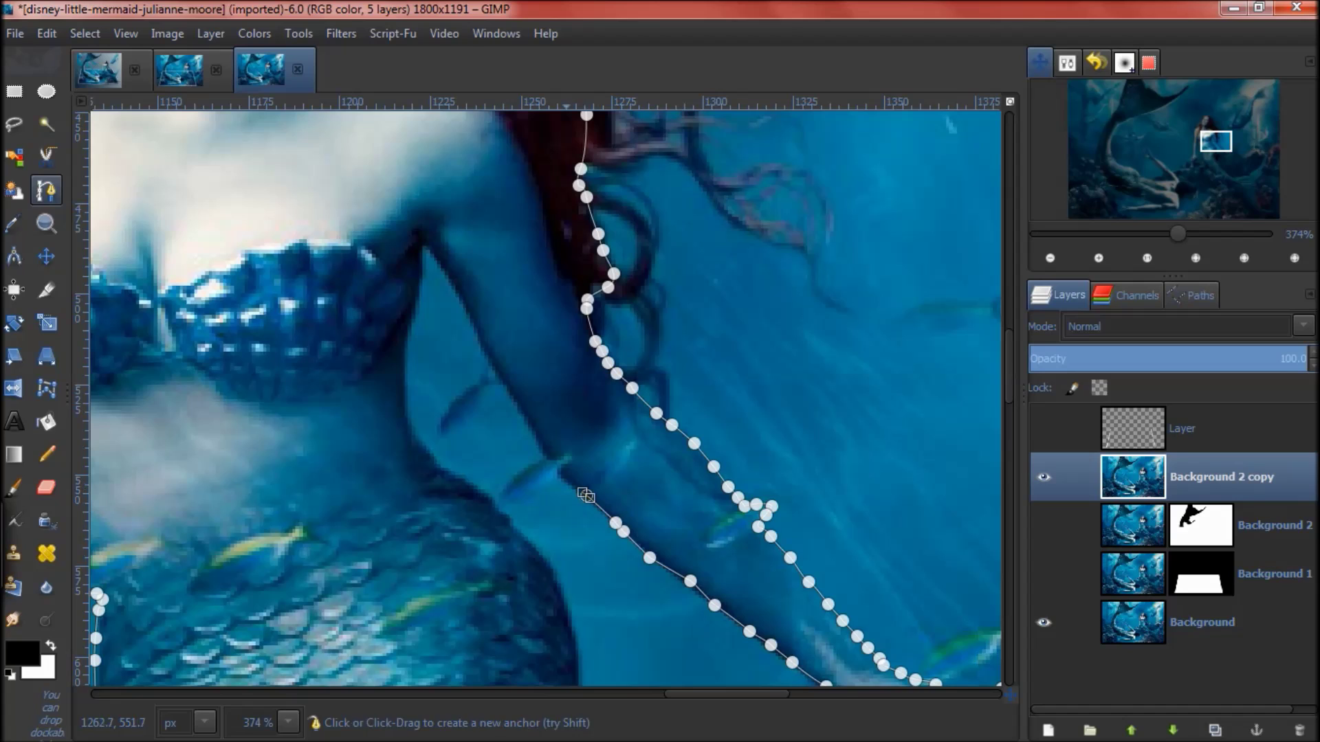
- Trace the path around the small fish between the elbow and the mermaid's hip
left_click(533, 487)
left_click(518, 495)
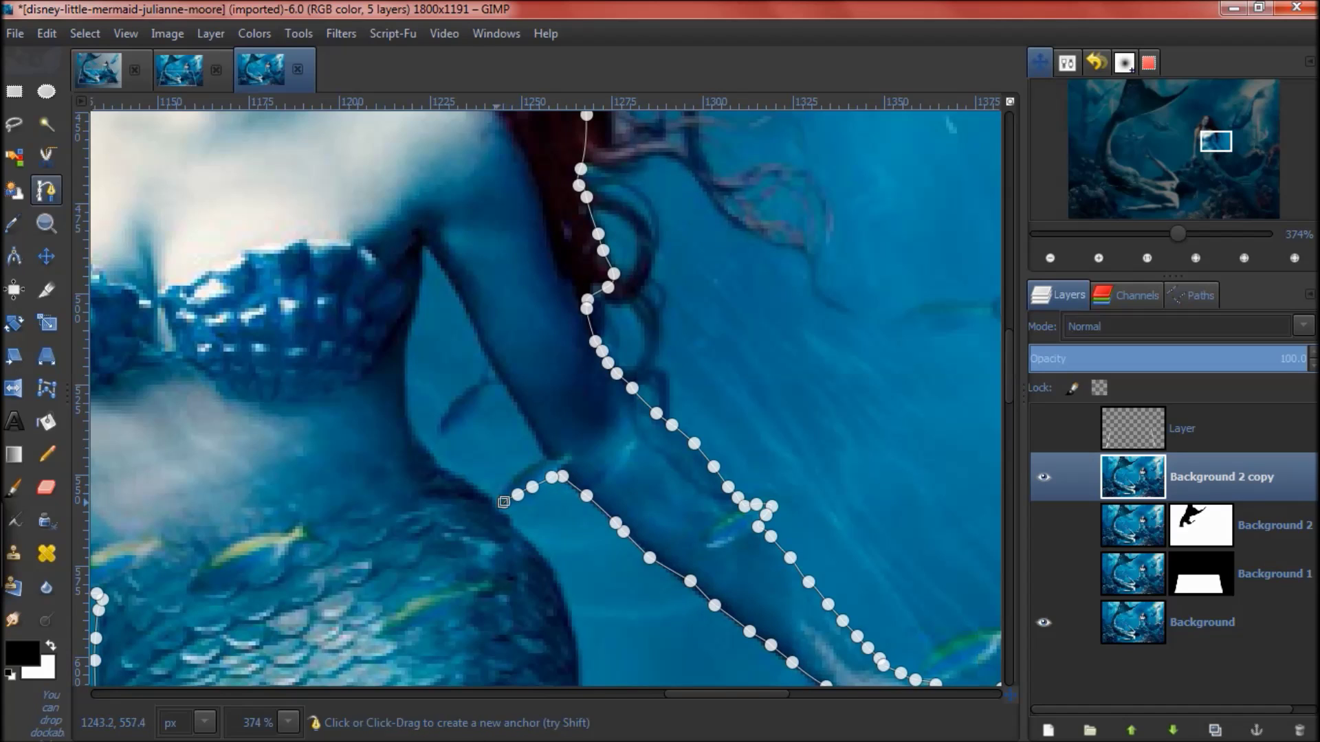
left_click(503, 502)
left_click(494, 494)
left_click(528, 465)
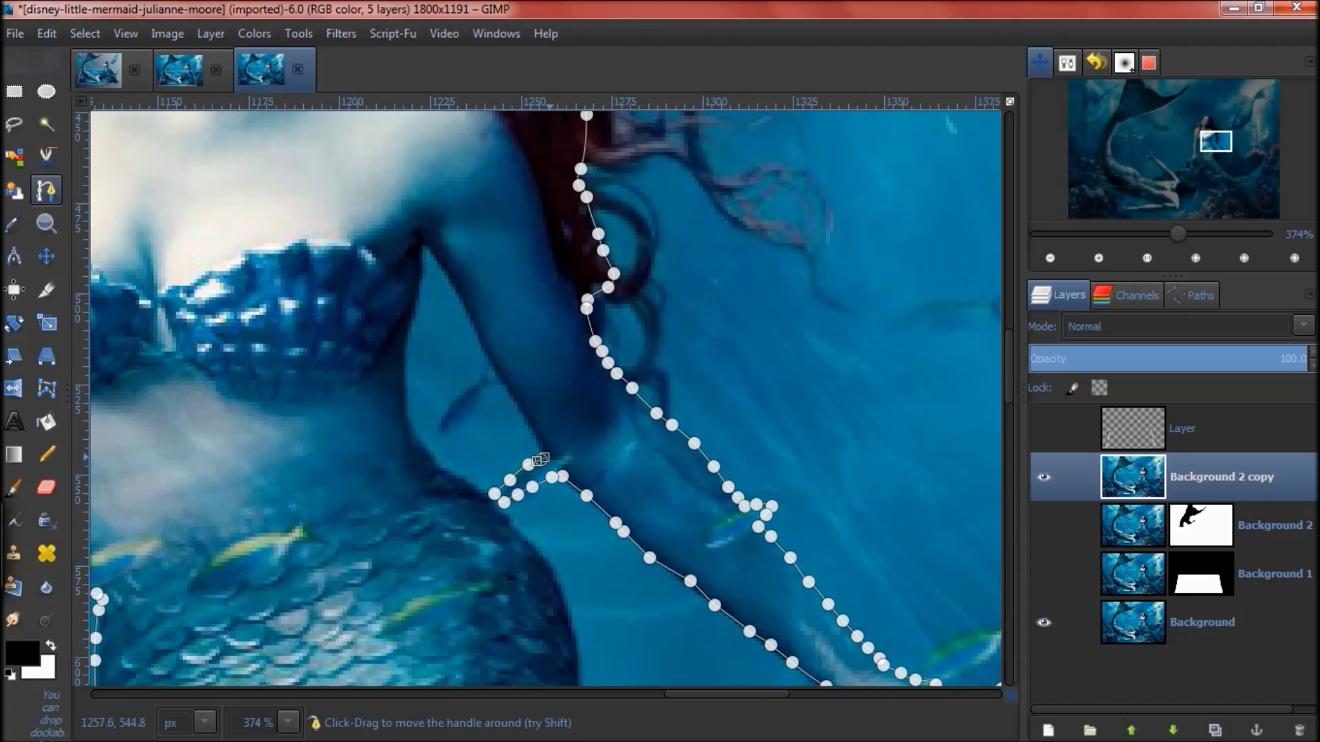
- Extend the path up the inner edge of the upper arm to the armpit
left_click(533, 429)
left_click(512, 391)
left_click(496, 365)
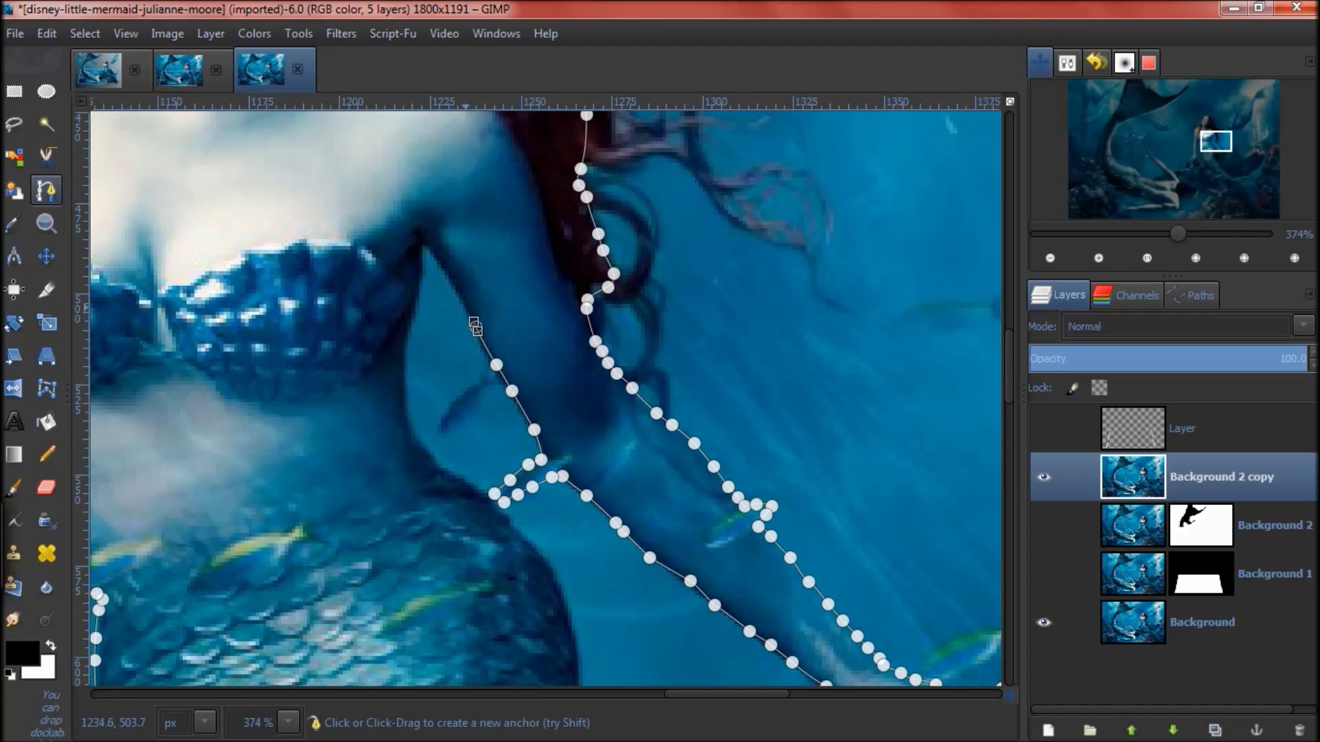
left_click(444, 268)
left_click(425, 244)
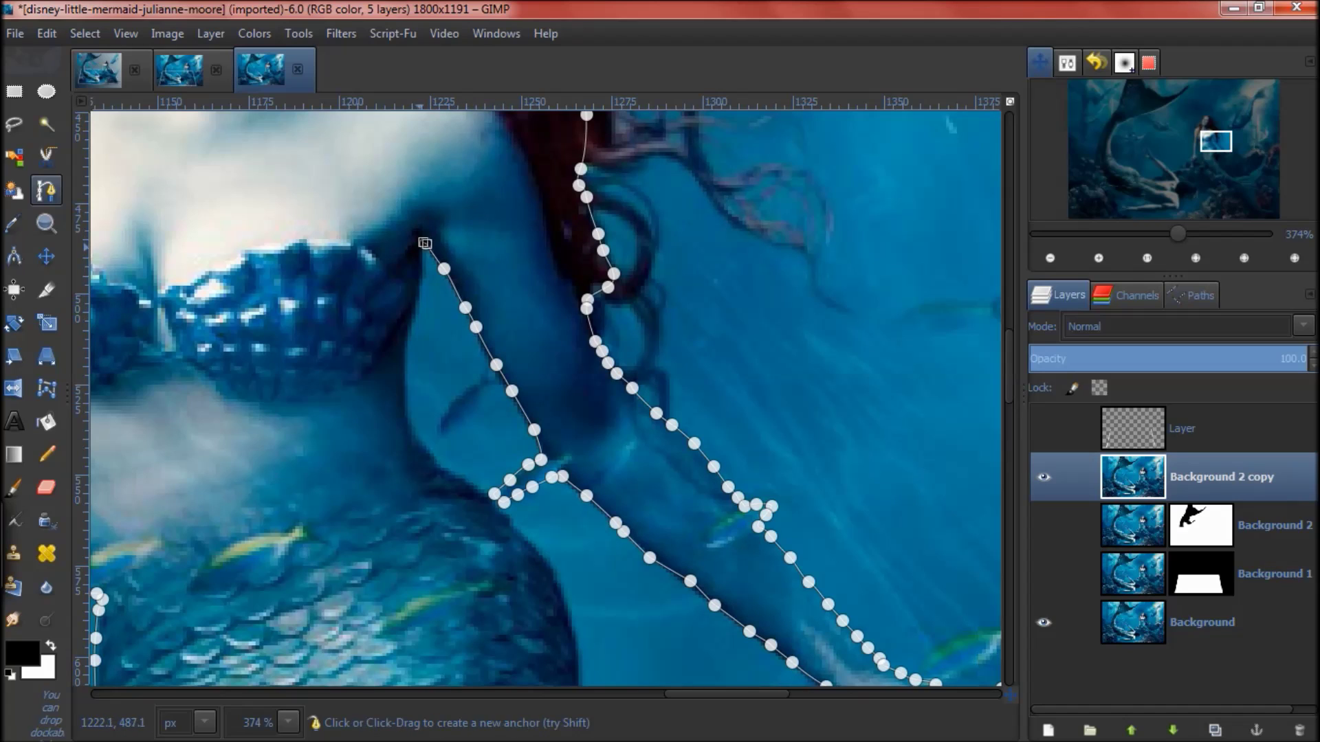
- Trace the path from the armpit down the side of the torso and waist to the fish at the hip
left_click(421, 278)
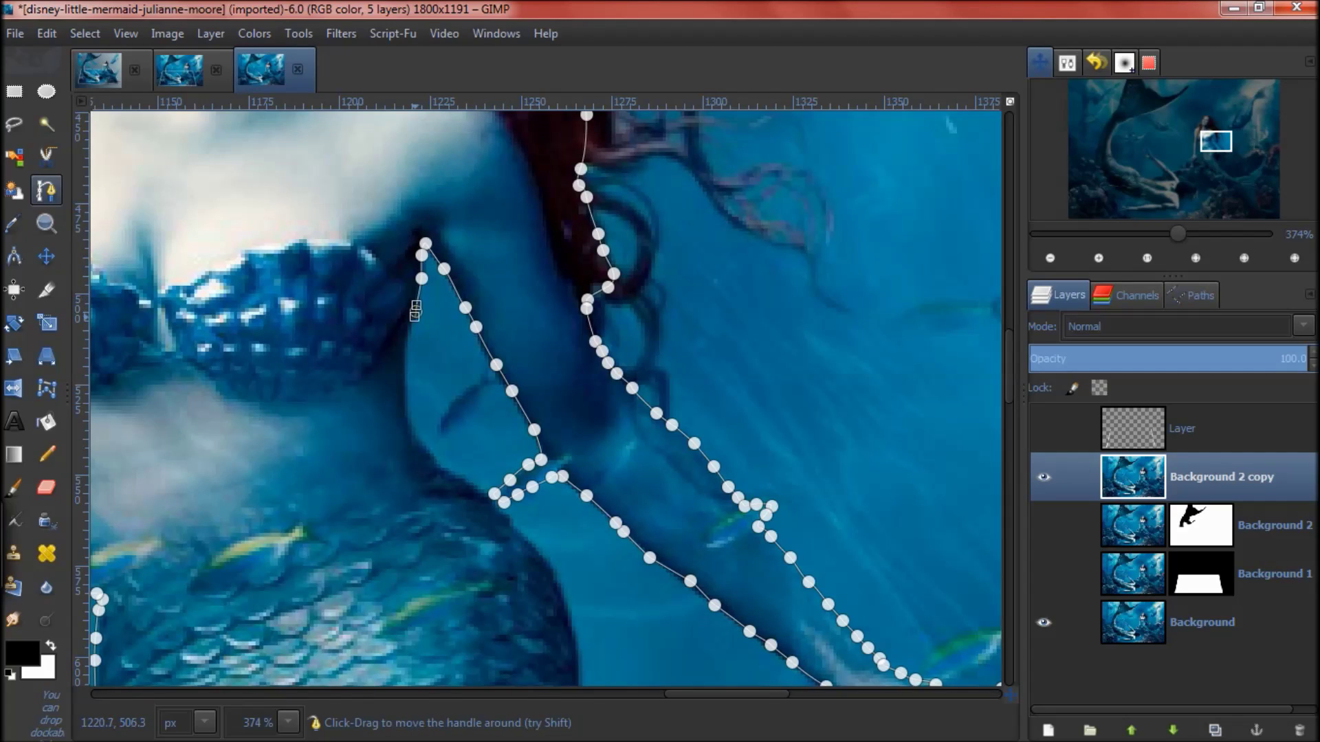
left_click(416, 311)
left_click(407, 344)
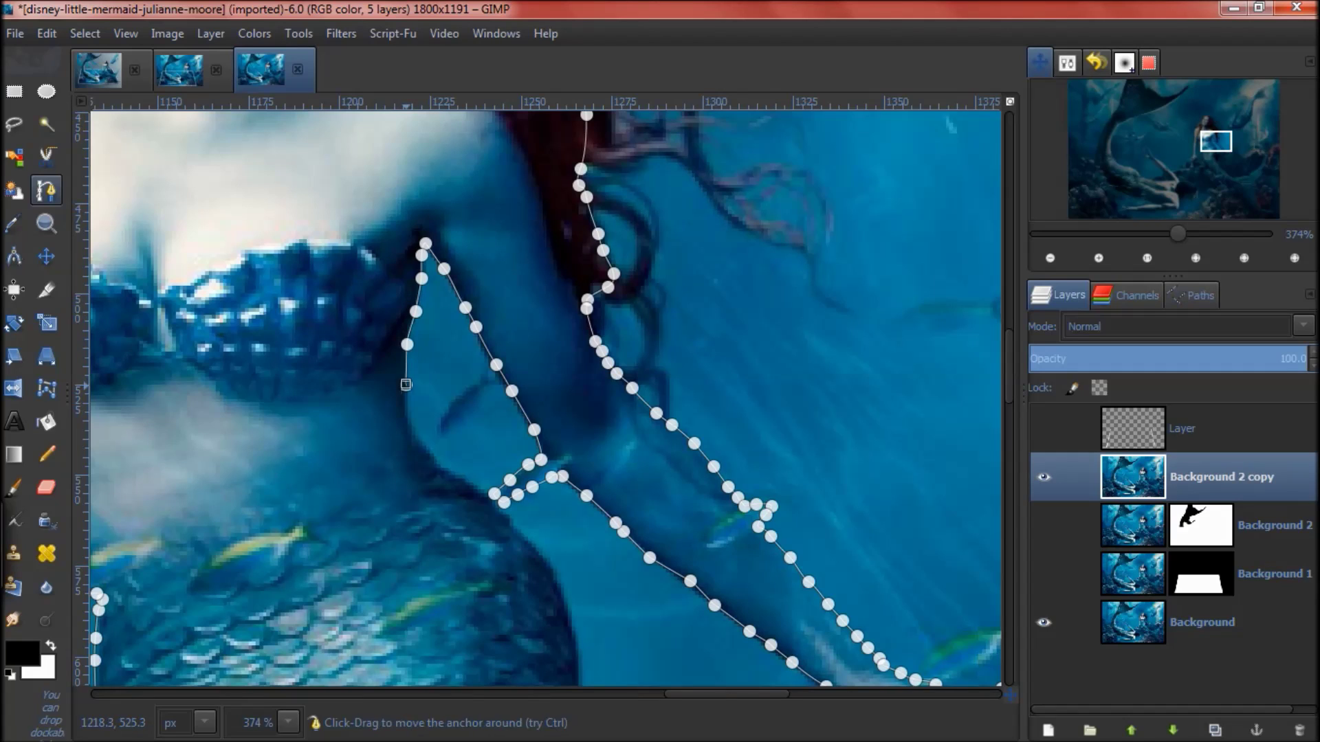
left_click(437, 462)
left_click(447, 470)
left_click(466, 478)
left_click(481, 491)
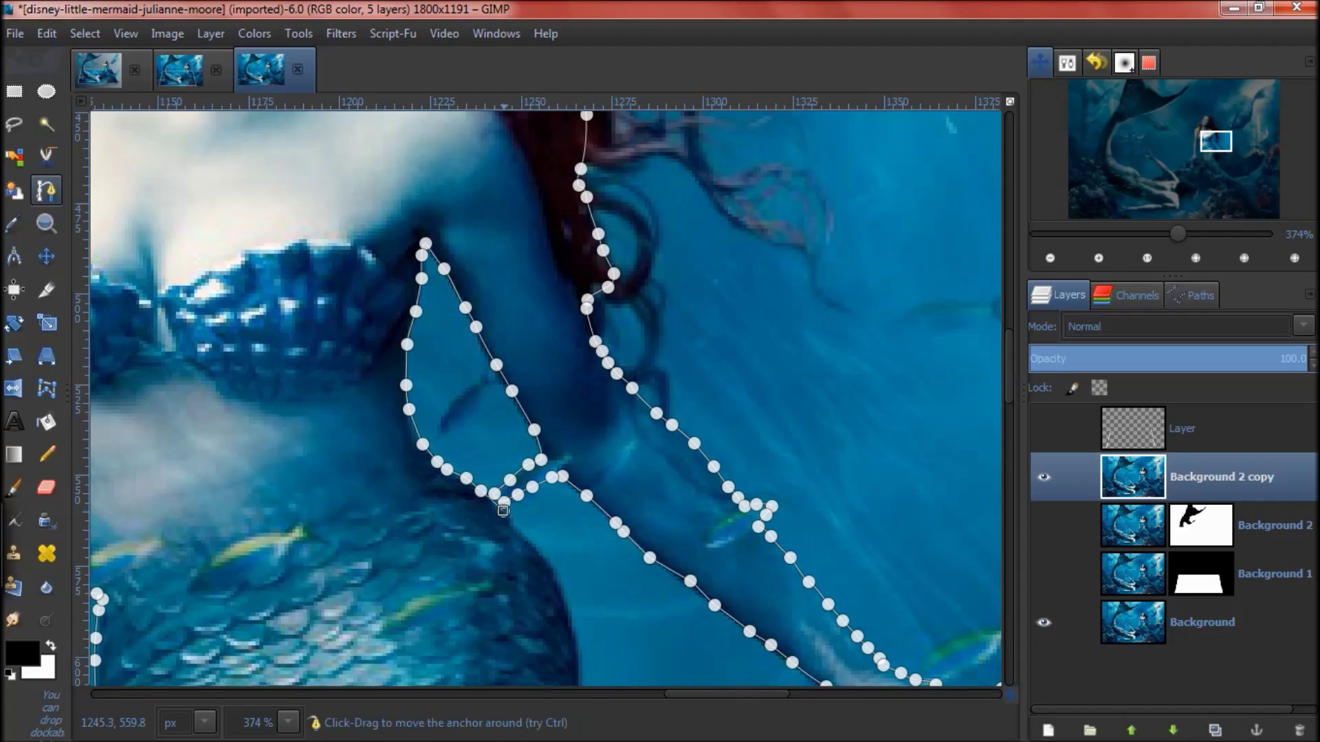
- Continue the path from the fish at the hip down the outer edge of the tail, showing the white frame layer as a guide
left_click(503, 511)
left_click(515, 531)
left_click(534, 546)
left_click_drag(556, 576, 557, 587)
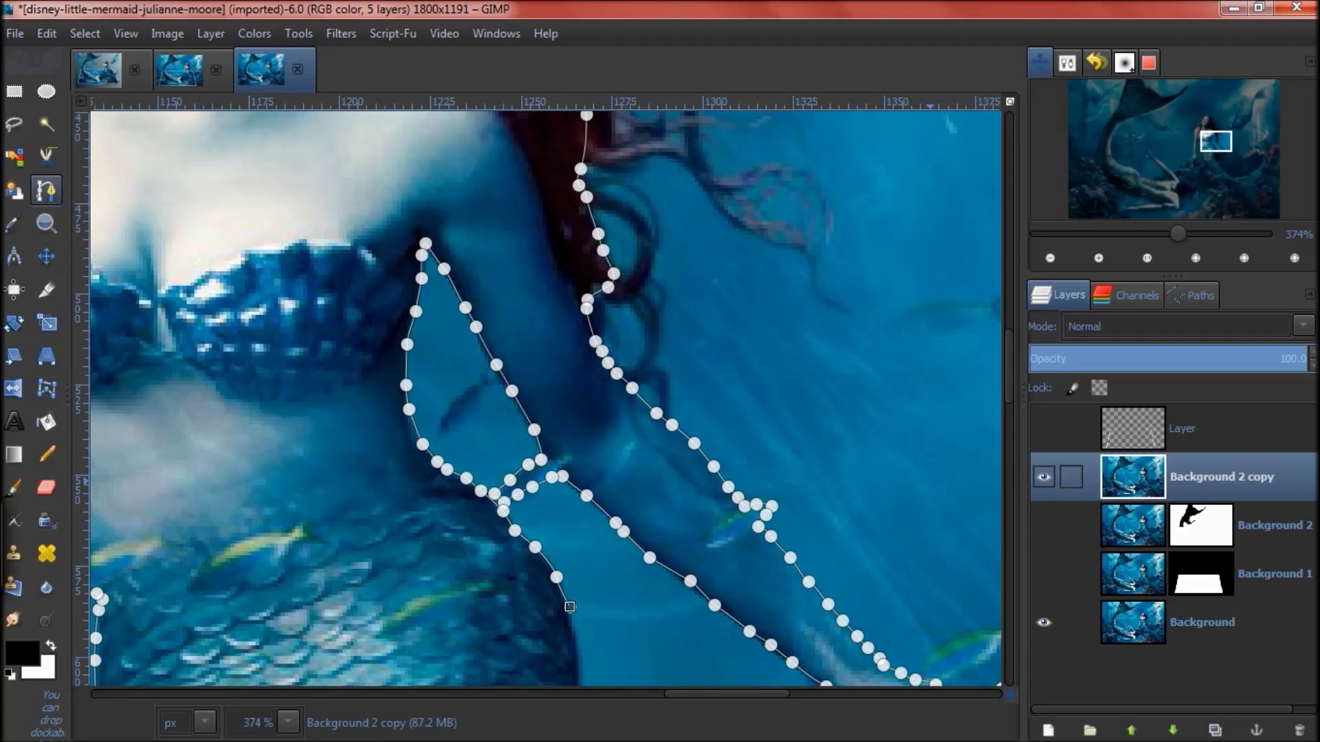
left_click(1043, 428)
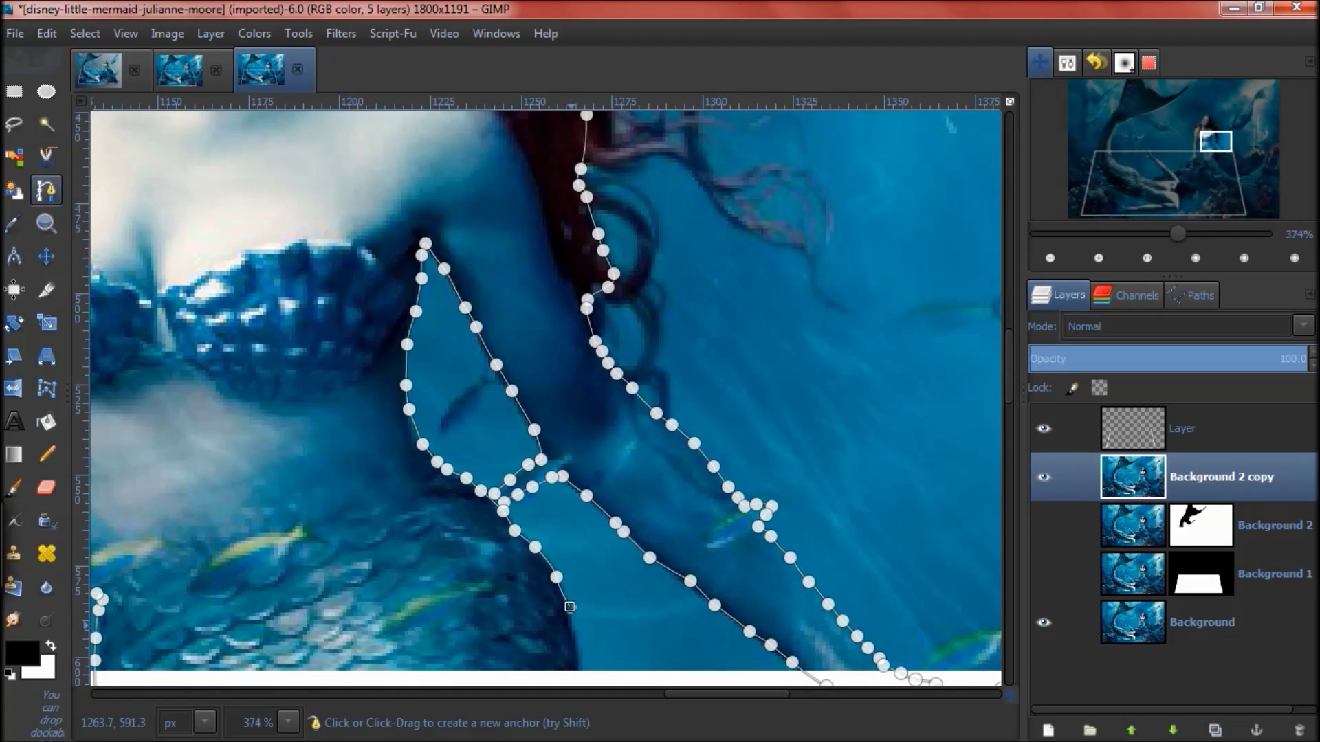
left_click(569, 607)
left_click(571, 622)
left_click(576, 646)
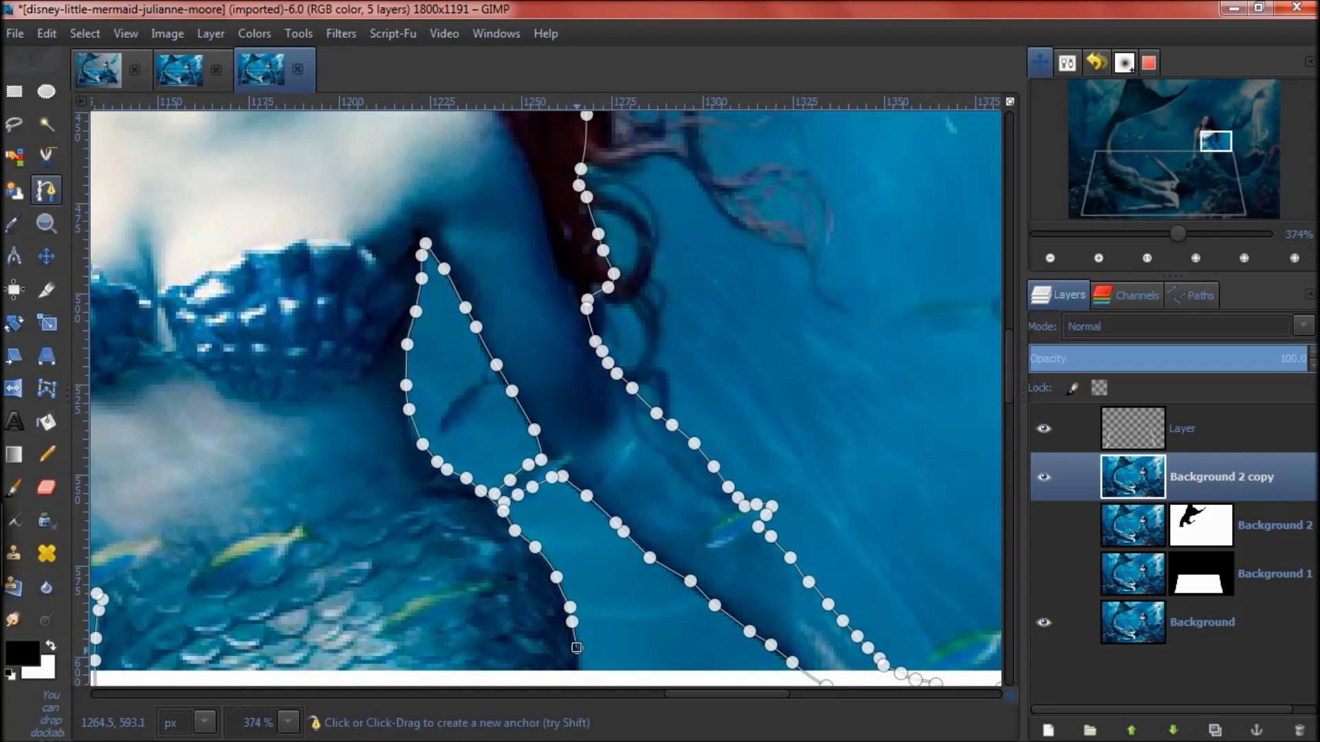
- Extend the path along the outer curve of the mermaid's hip to just above the rock
left_click_drag(576, 647, 278, 358)
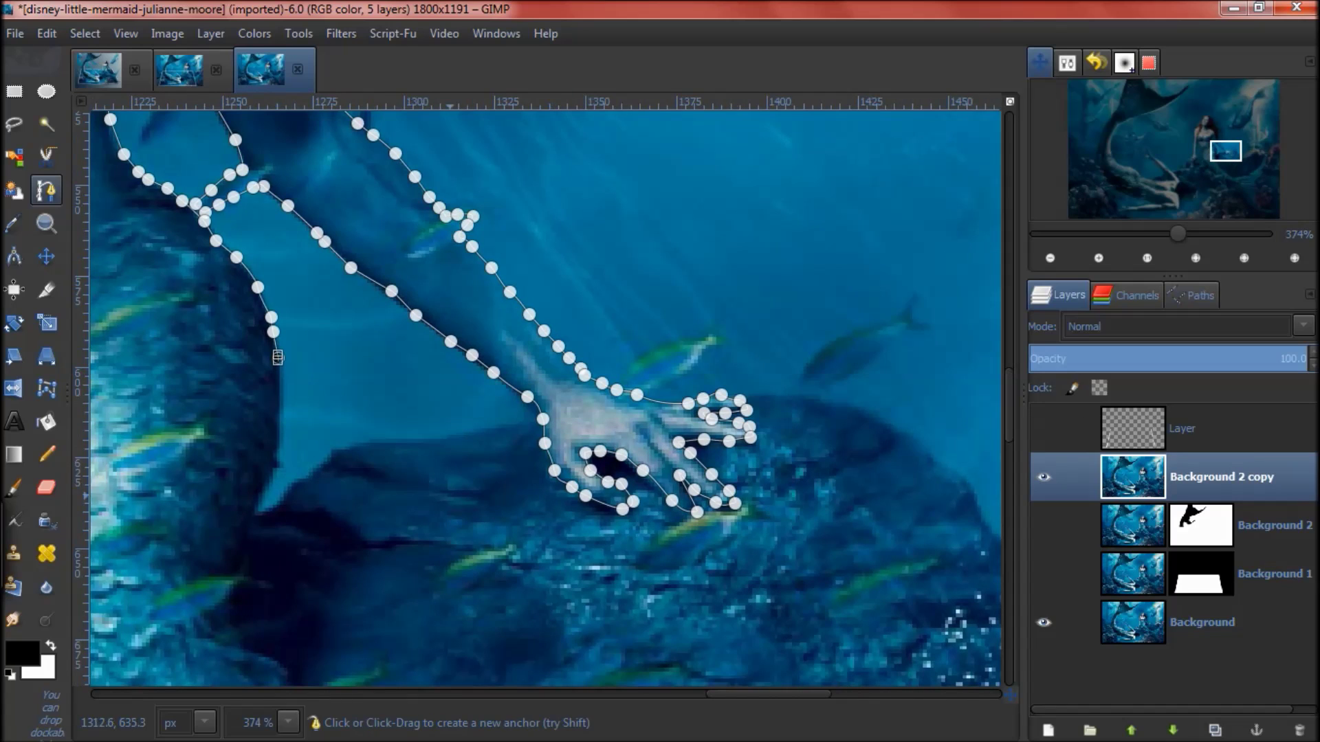
left_click(278, 358)
left_click(282, 373)
left_click(279, 417)
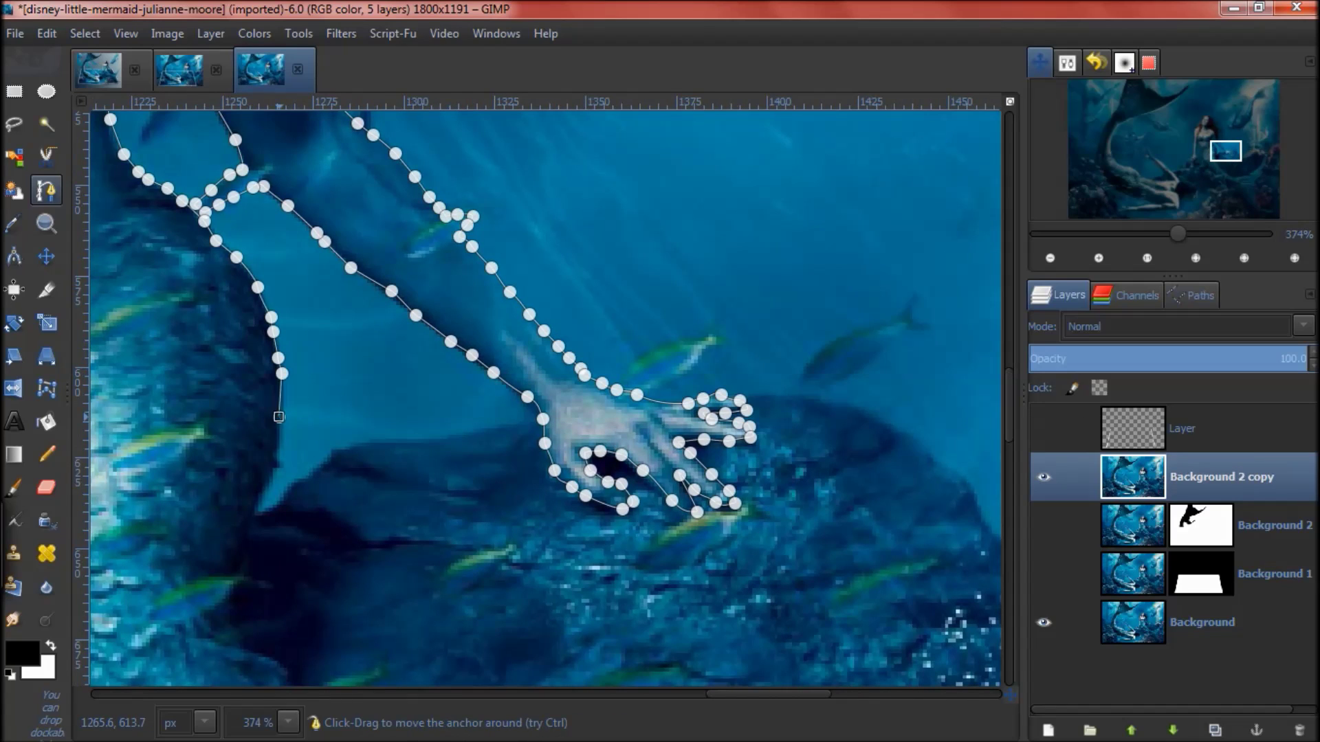
left_click(279, 445)
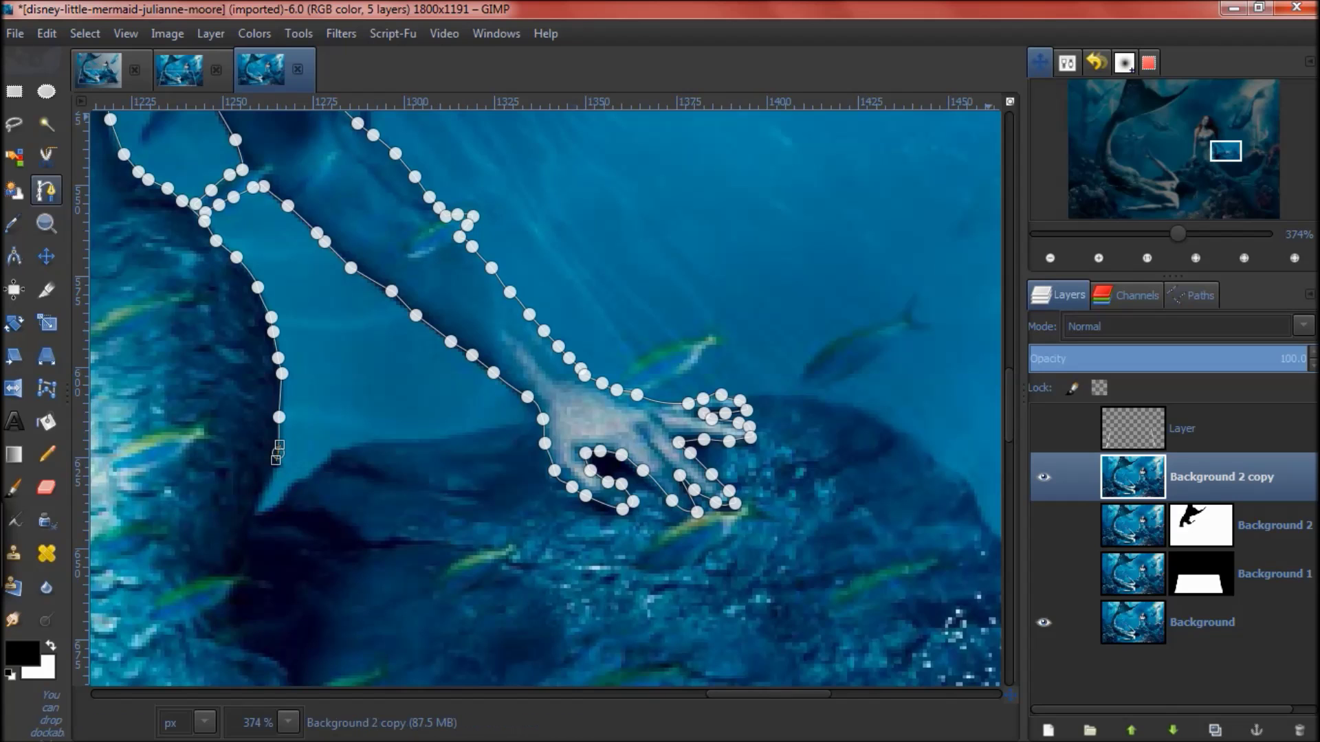
- Close the path across the tail below the frame's back edge and show the white frame layer
left_click(1050, 258)
left_click(1049, 258)
left_click(1050, 258)
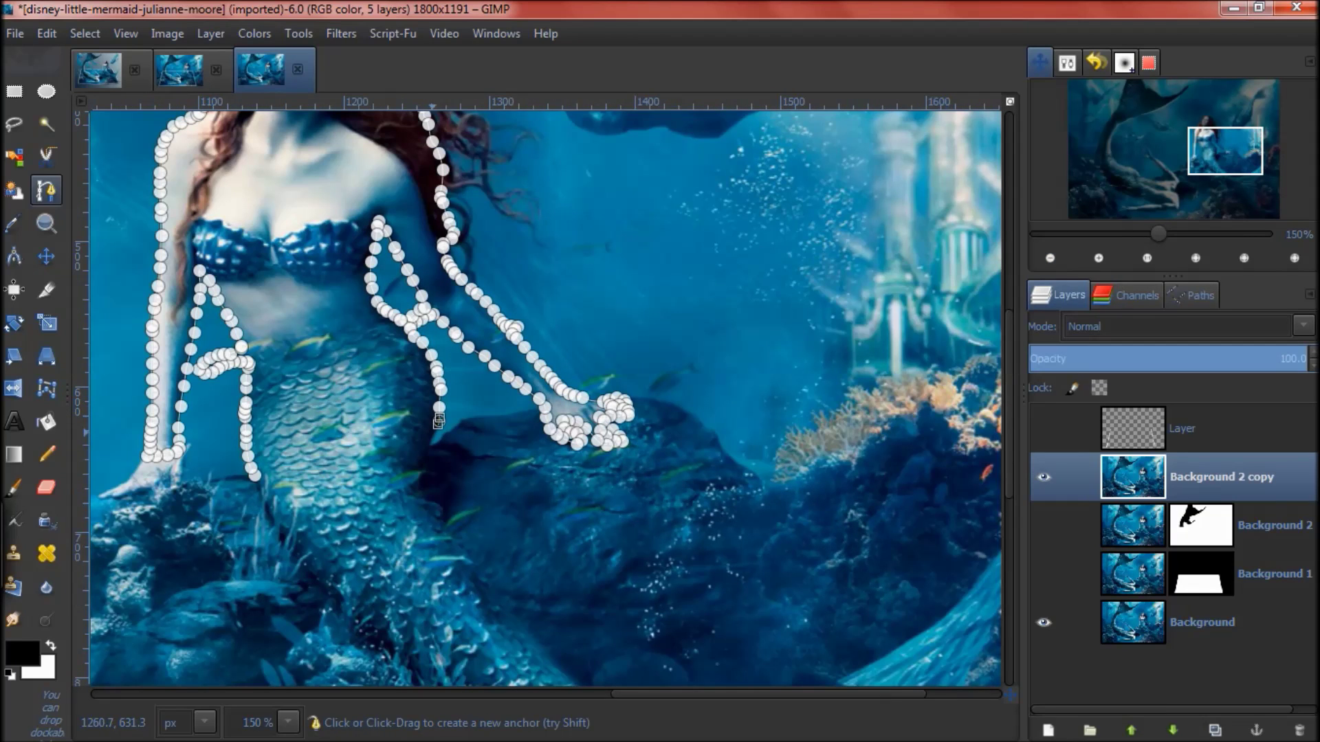
left_click(428, 448)
left_click(382, 474)
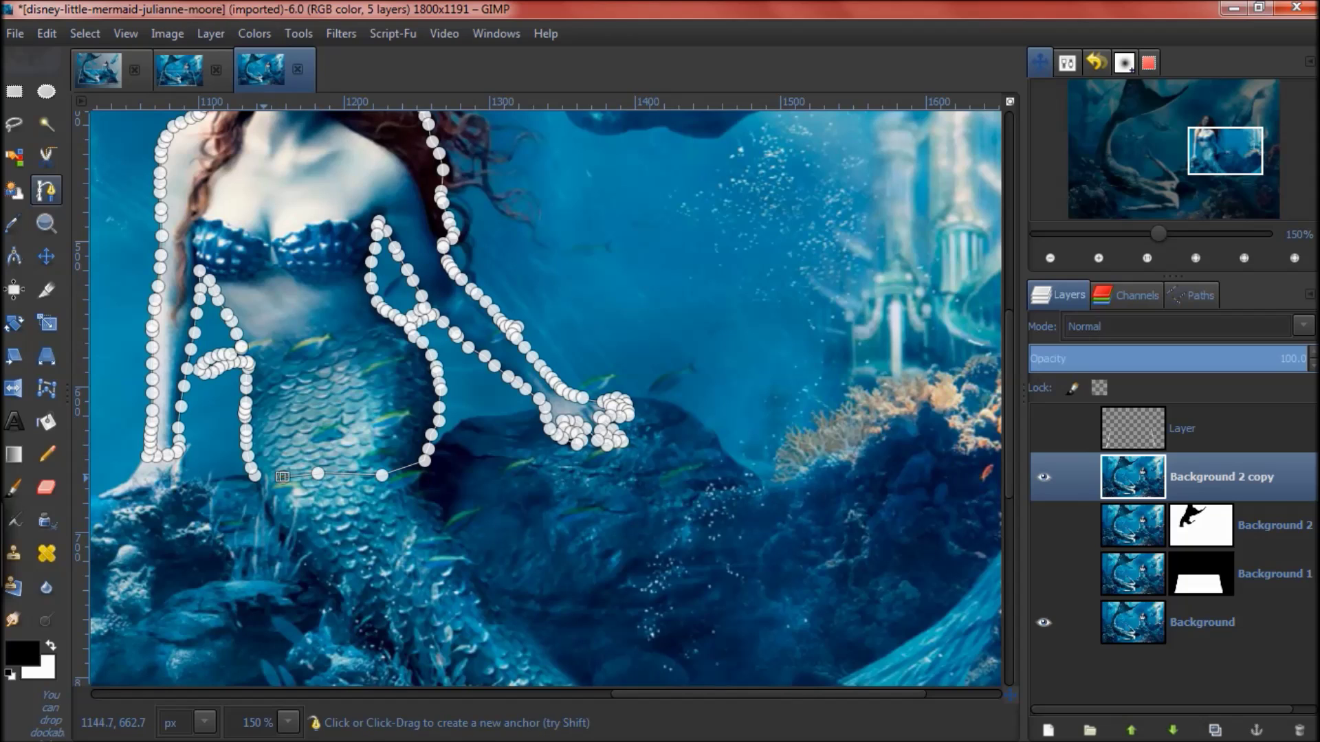
left_click(281, 476)
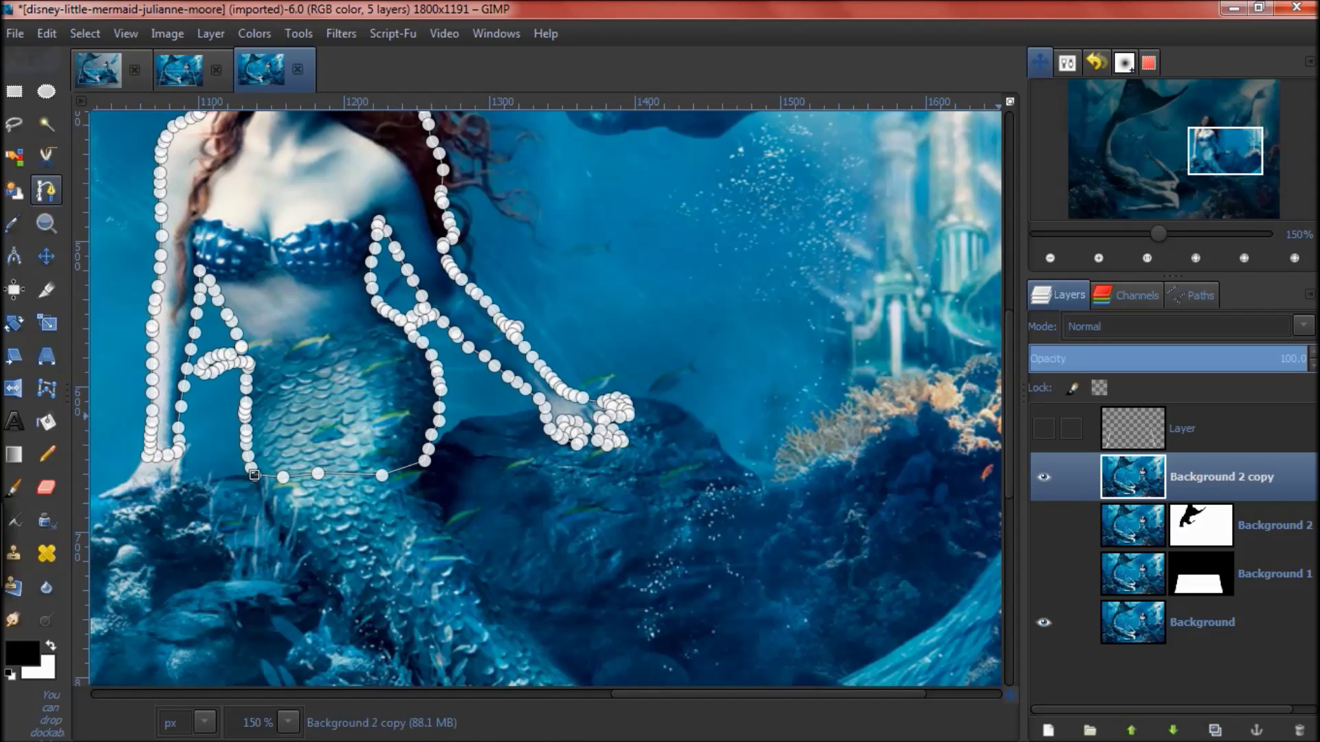
left_click(1043, 428)
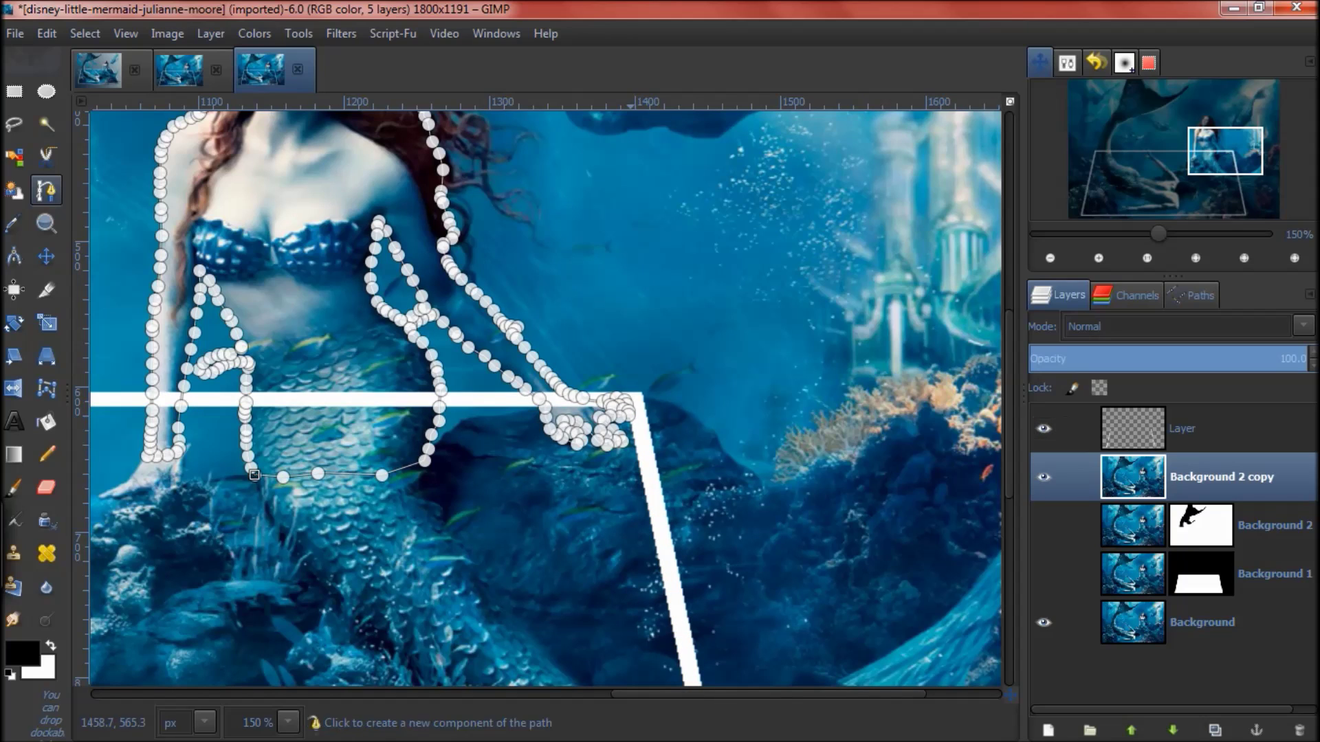
- Convert the seated mermaid's path into a selection and feather it by 1 px
left_click(85, 33)
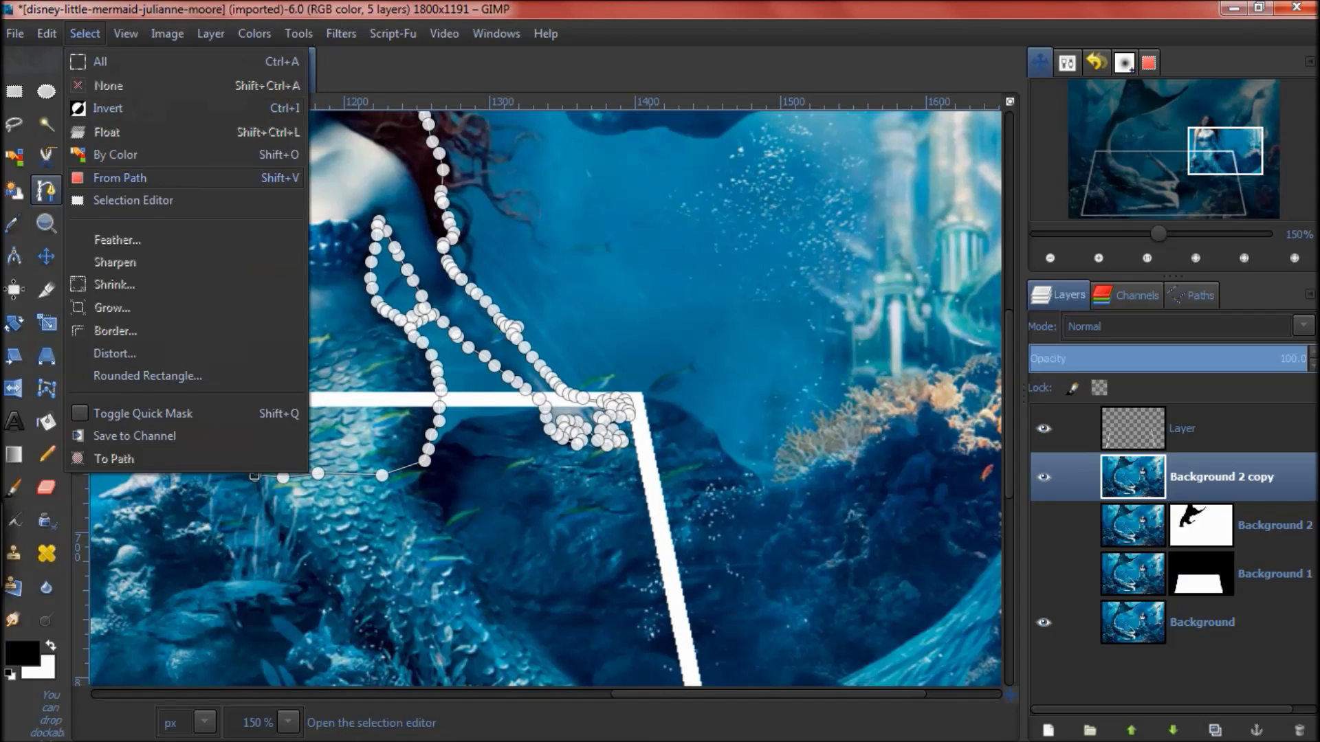
left_click(120, 177)
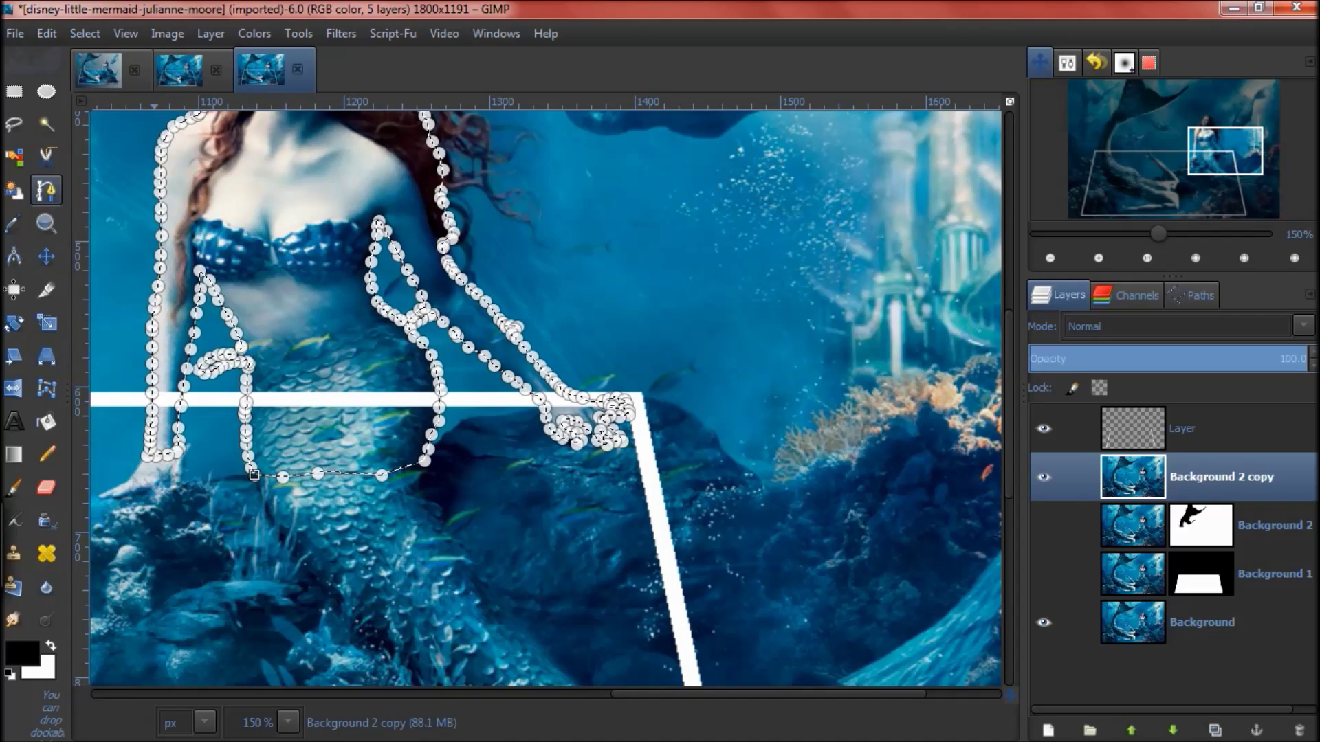
left_click(85, 33)
left_click(117, 236)
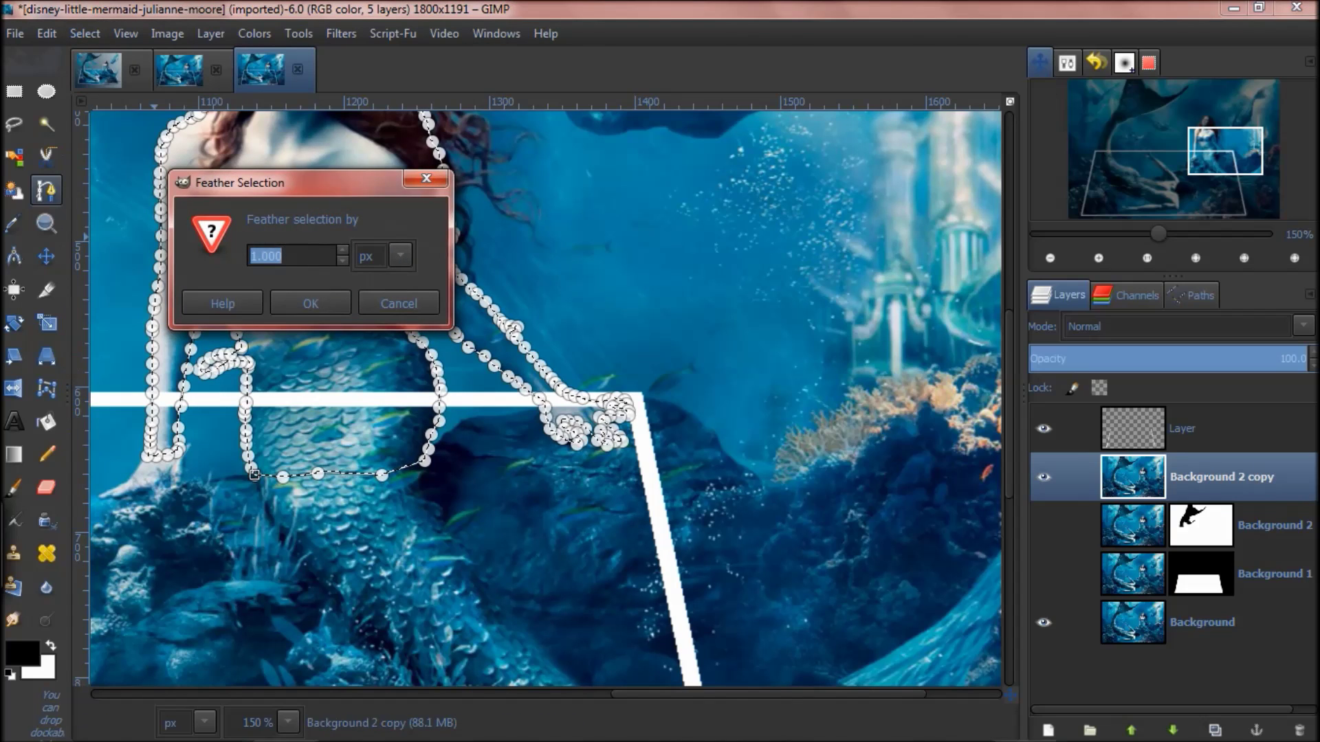
left_click(311, 303)
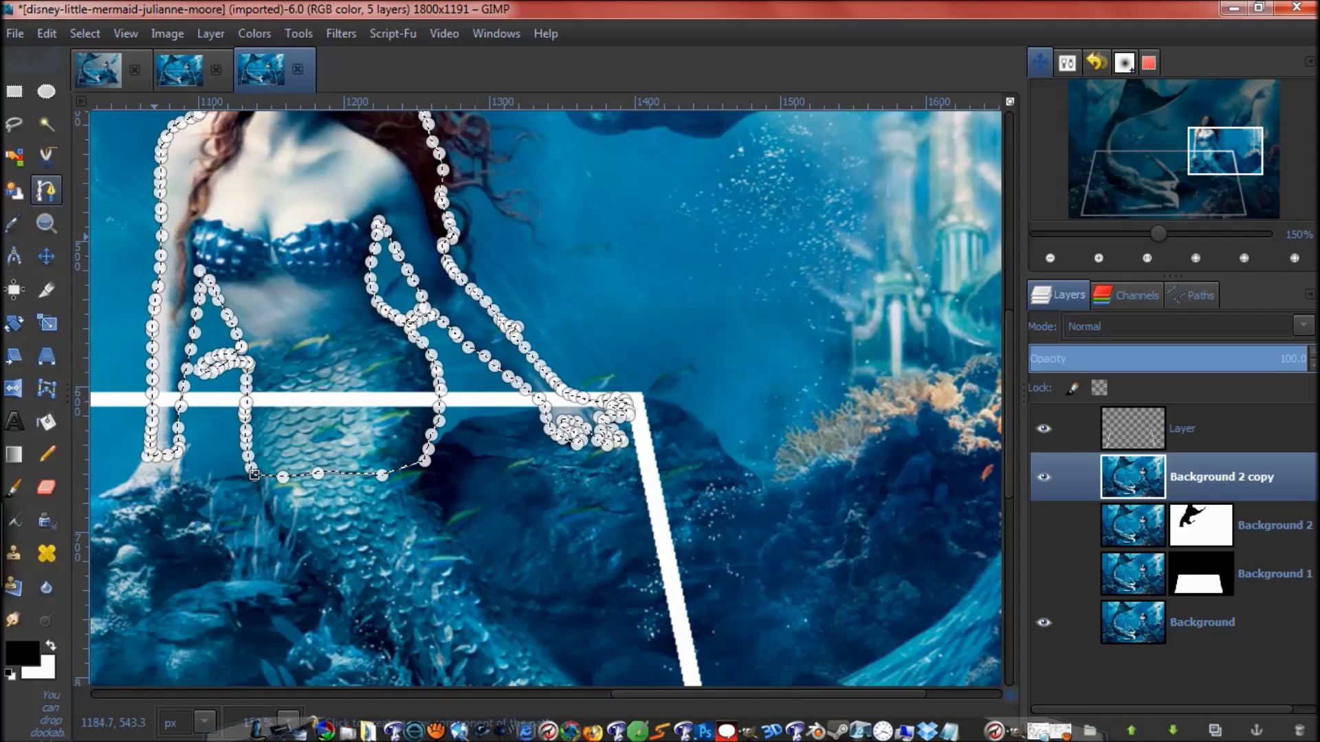
- Paint the selected mermaid area black on the Background 2 layer mask with the Paintbrush
left_click(1200, 525)
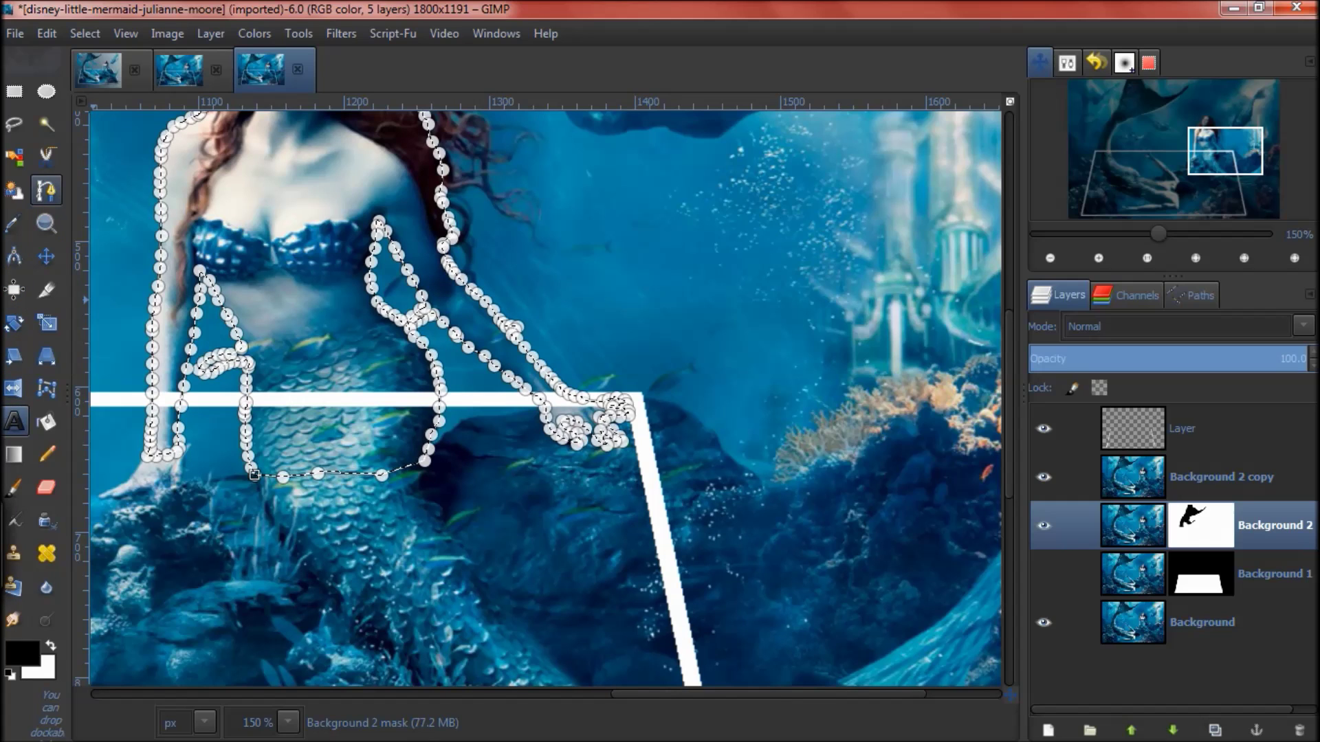
left_click(14, 487)
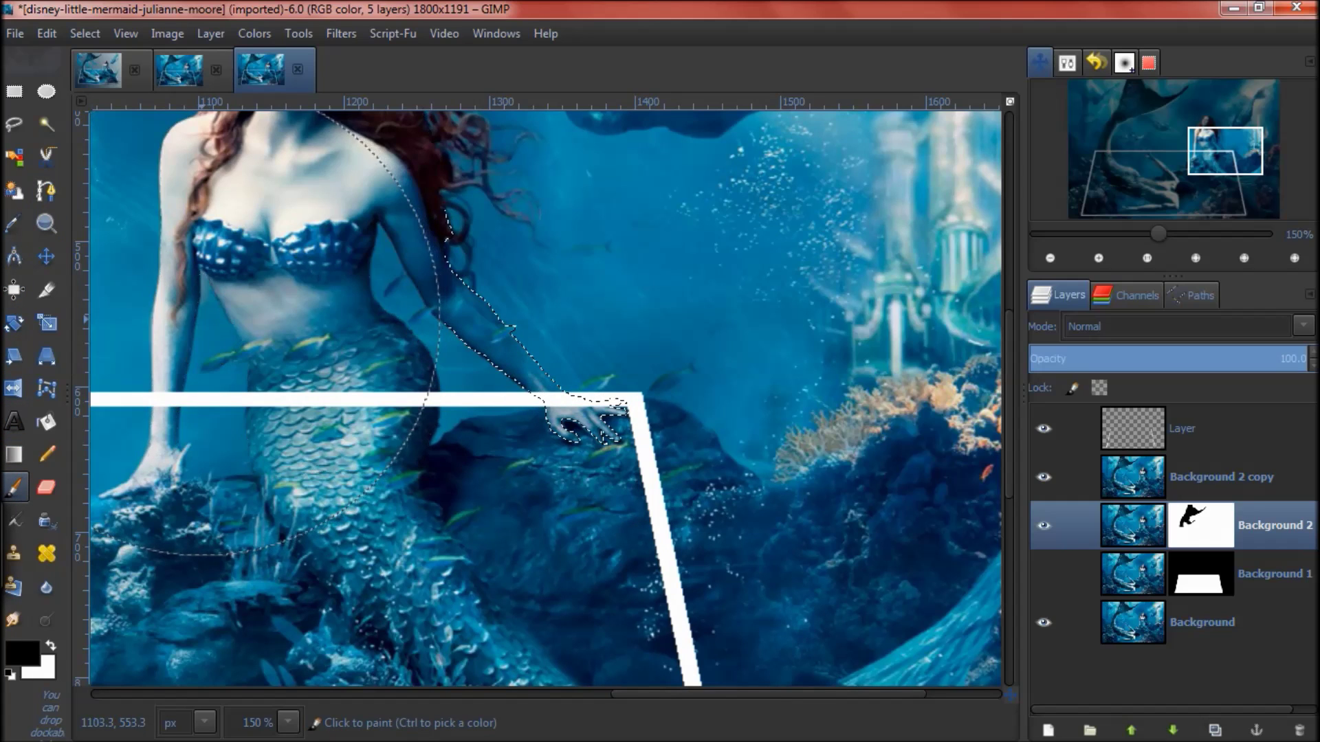
key("ctrl+shift+a")
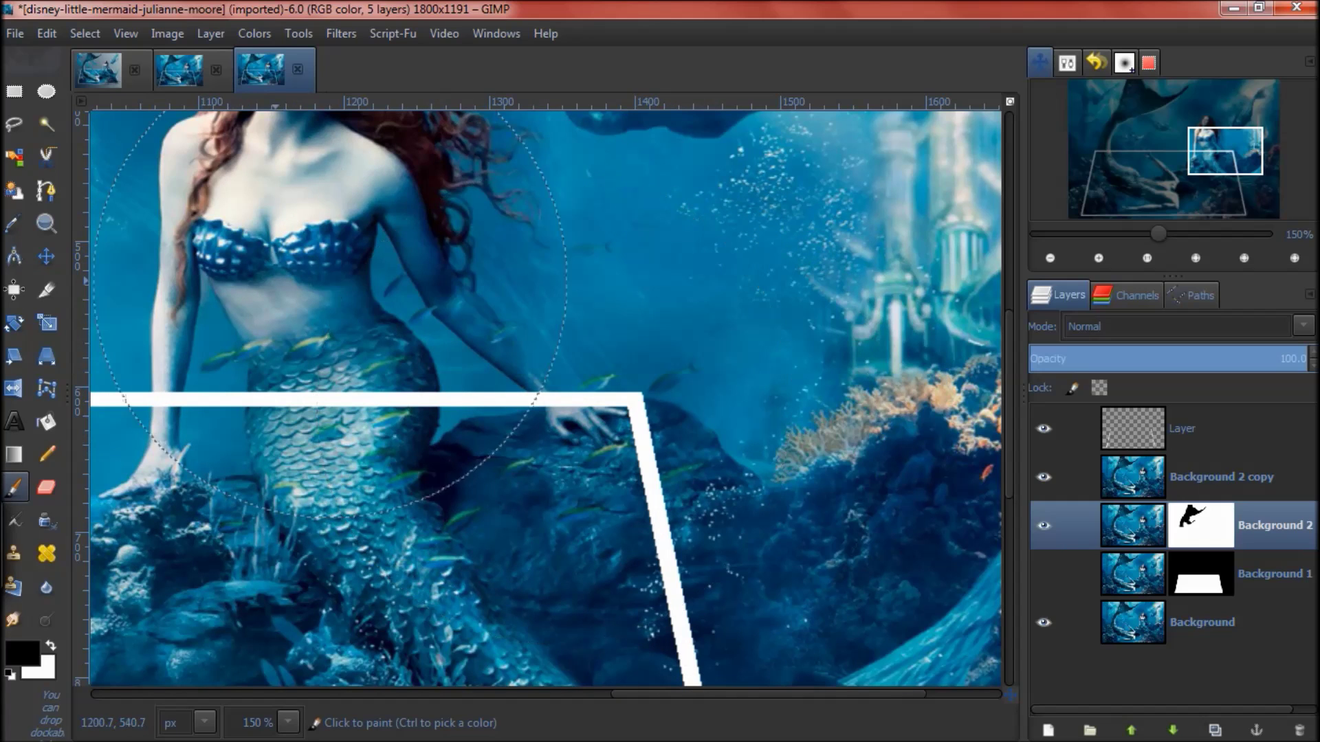
left_click_drag(466, 224, 376, 241)
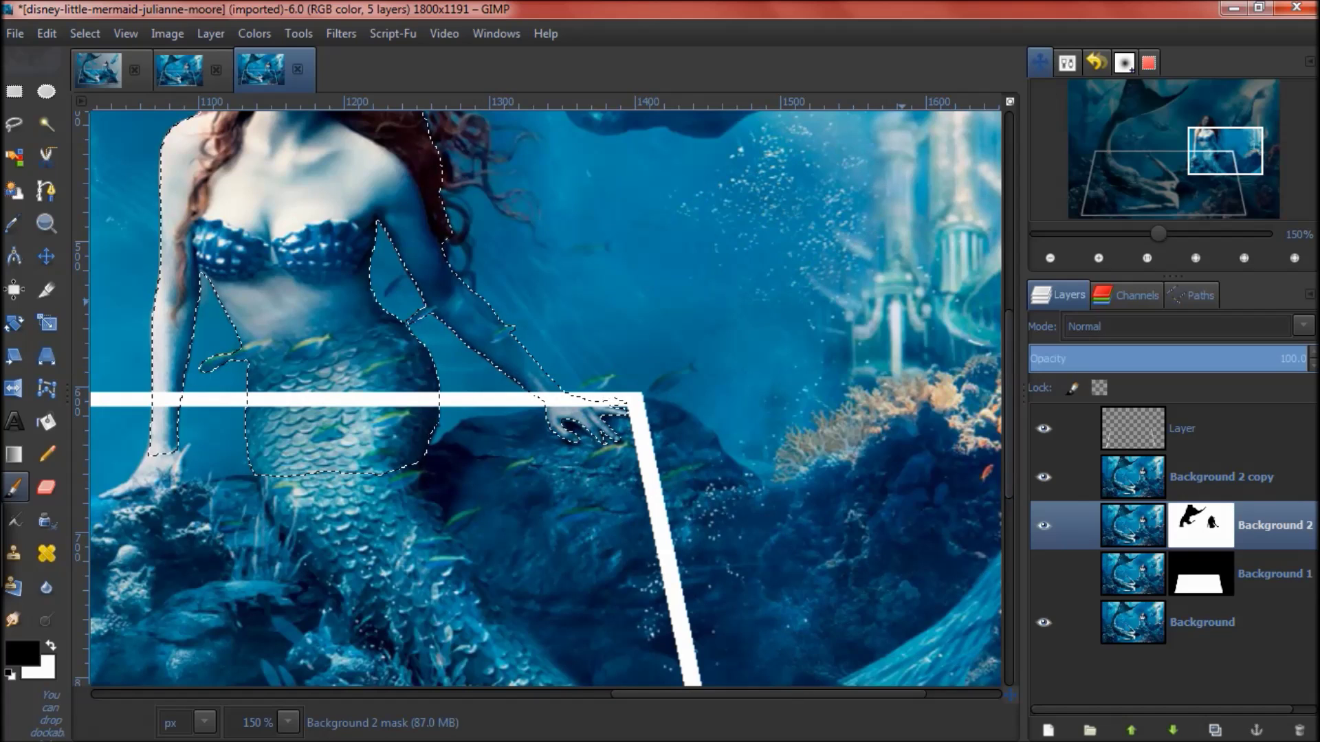
- Check the selection edges around the seated mermaid's hair and arms and clear the selection
scroll(546, 392, "up", 5)
scroll(546, 391, "left", 5)
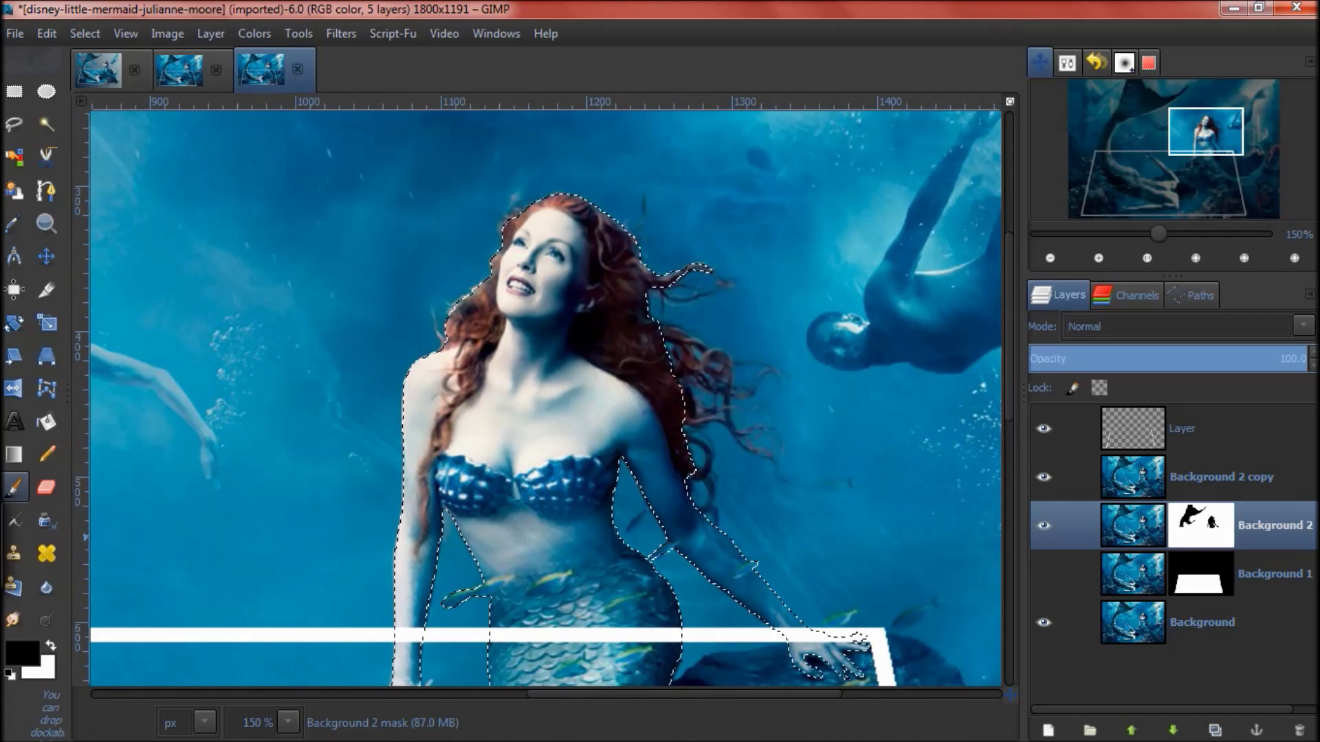
mouse_move(646, 353)
left_mouse_down()
mouse_move(780, 399)
mouse_move(719, 436)
mouse_move(653, 434)
left_mouse_up()
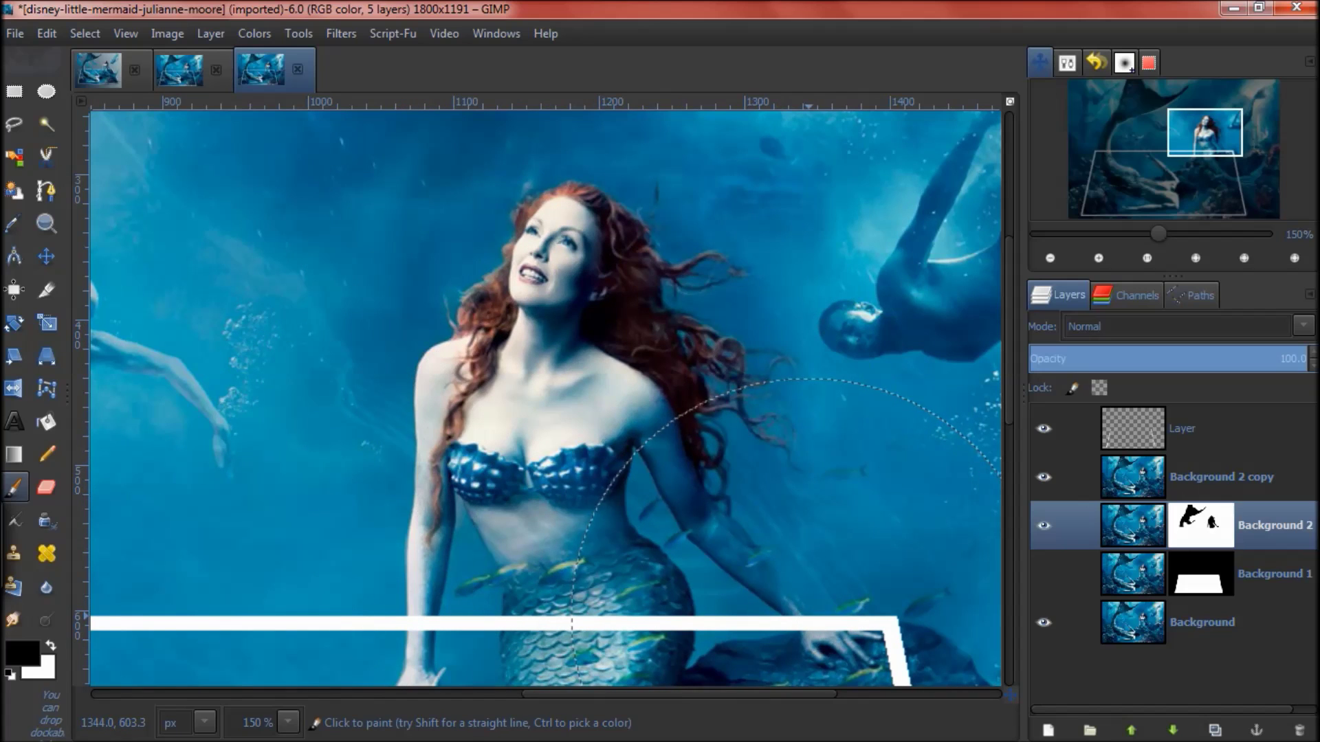
mouse_move(811, 612)
left_mouse_down()
mouse_move(893, 462)
mouse_move(903, 399)
mouse_move(853, 273)
mouse_move(712, 403)
mouse_move(662, 416)
mouse_move(717, 379)
mouse_move(637, 337)
mouse_move(610, 340)
mouse_move(674, 138)
mouse_move(720, 55)
mouse_move(835, 247)
left_mouse_up()
mouse_move(868, 320)
left_mouse_down()
mouse_move(917, 396)
mouse_move(720, 169)
mouse_move(591, 141)
mouse_move(563, 389)
left_mouse_up()
scroll(546, 391, "up", 5)
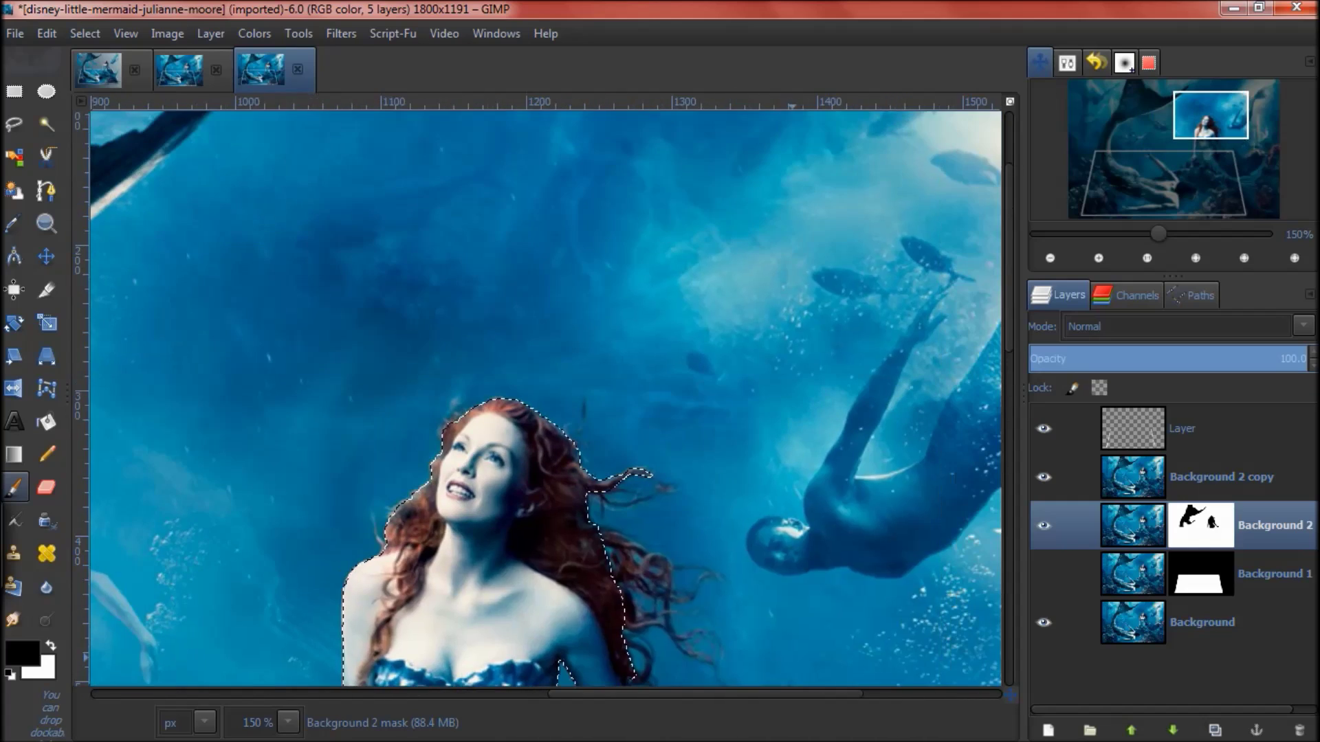
left_click_drag(792, 658, 600, 405)
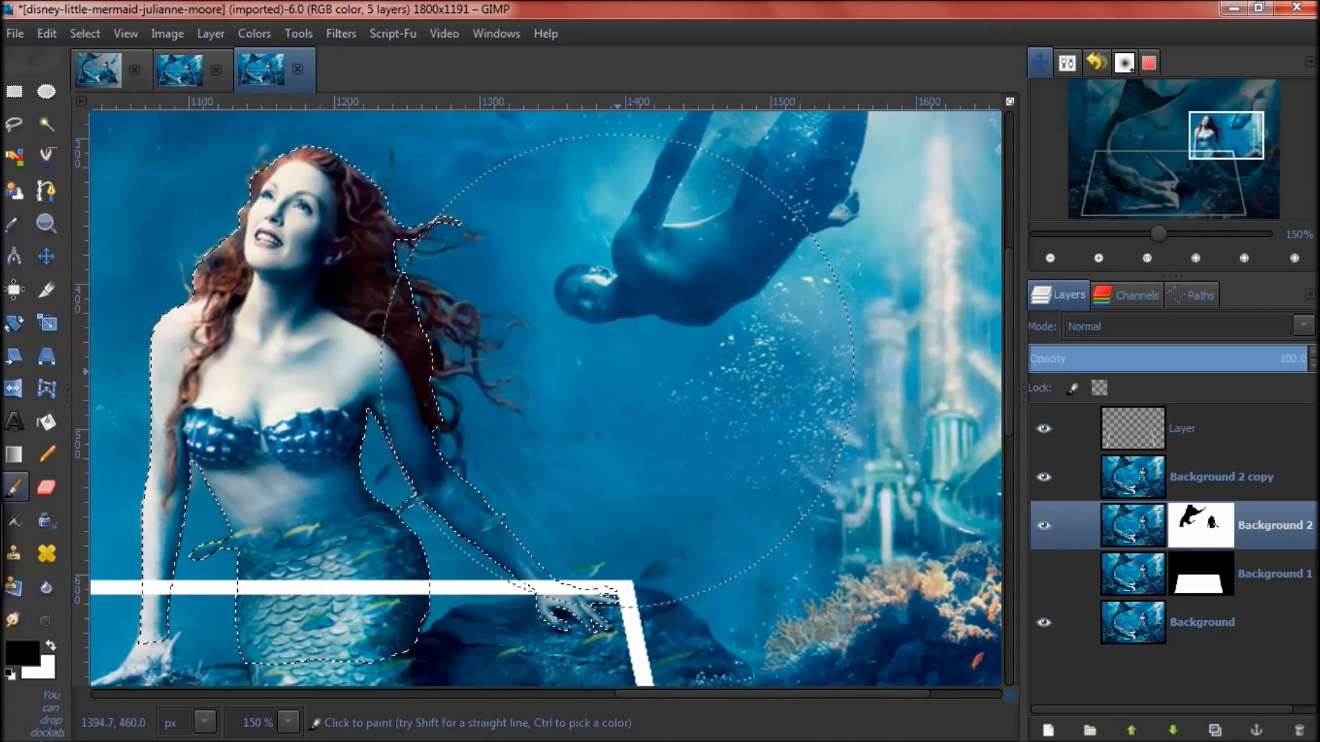
key("ctrl+shift+a")
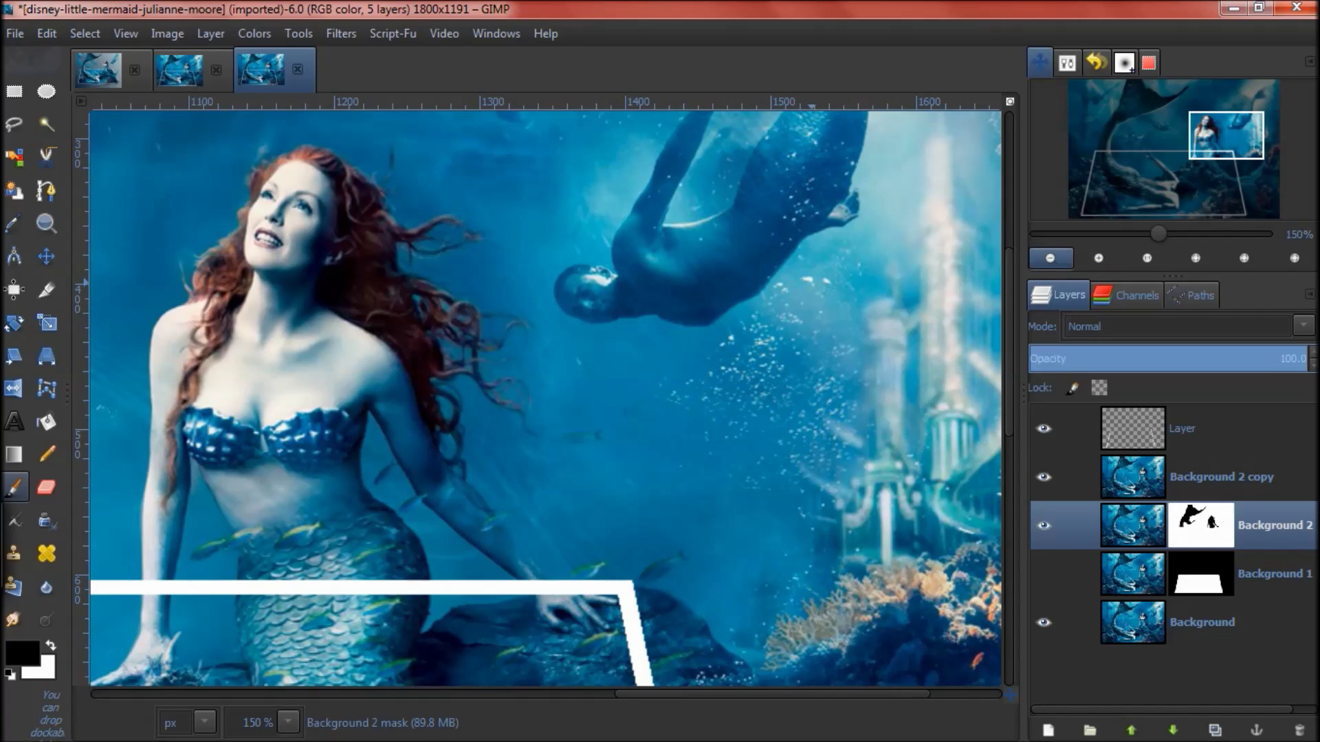
- Review the whole picture against the finished mermaid.xcf composition and return to the working image
left_click(1050, 258)
left_click(1050, 258)
left_click(1049, 258)
left_click(1049, 258)
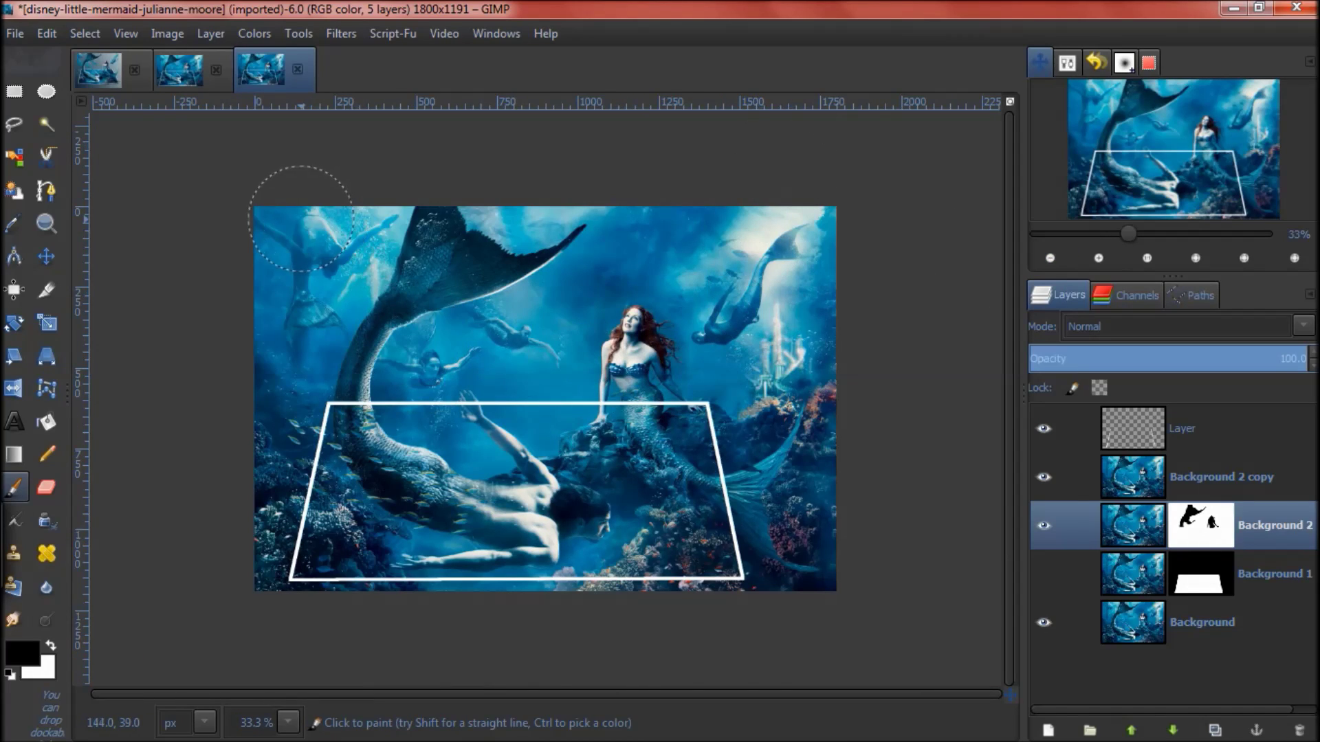
left_click(98, 69)
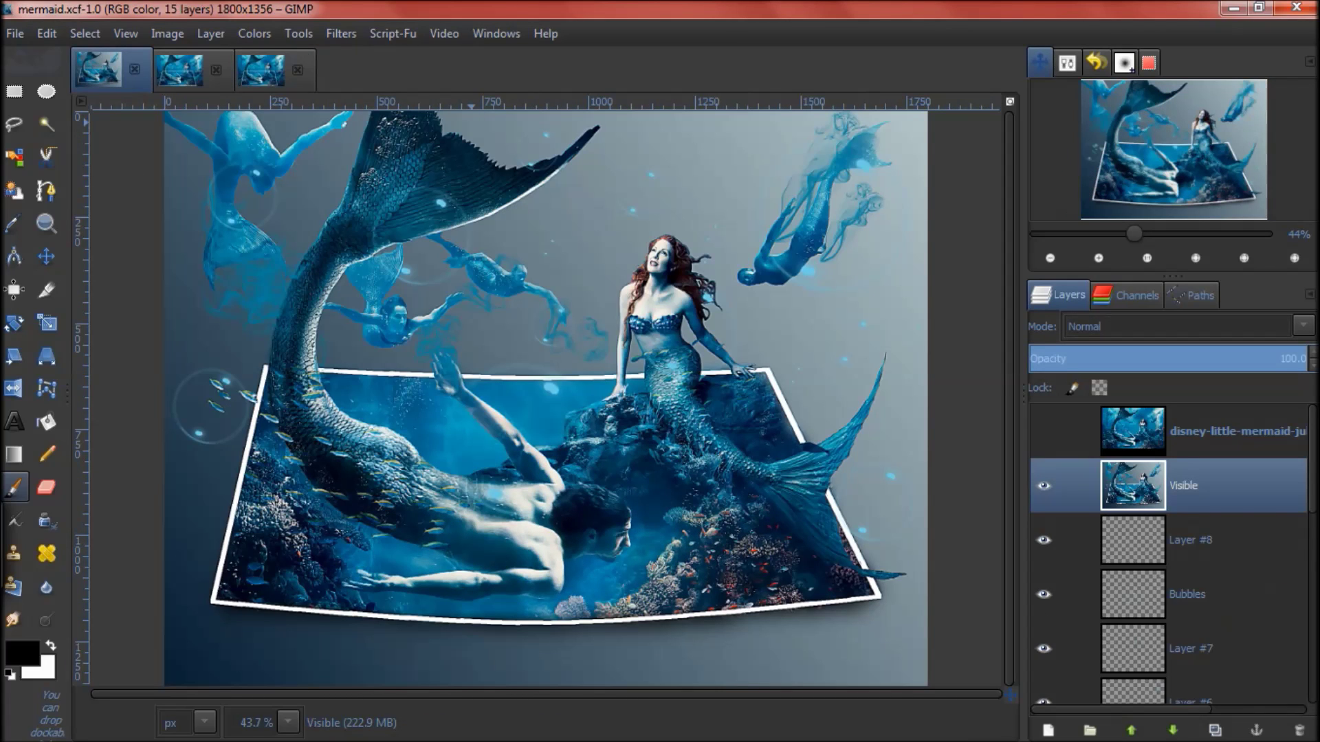
left_click(260, 69)
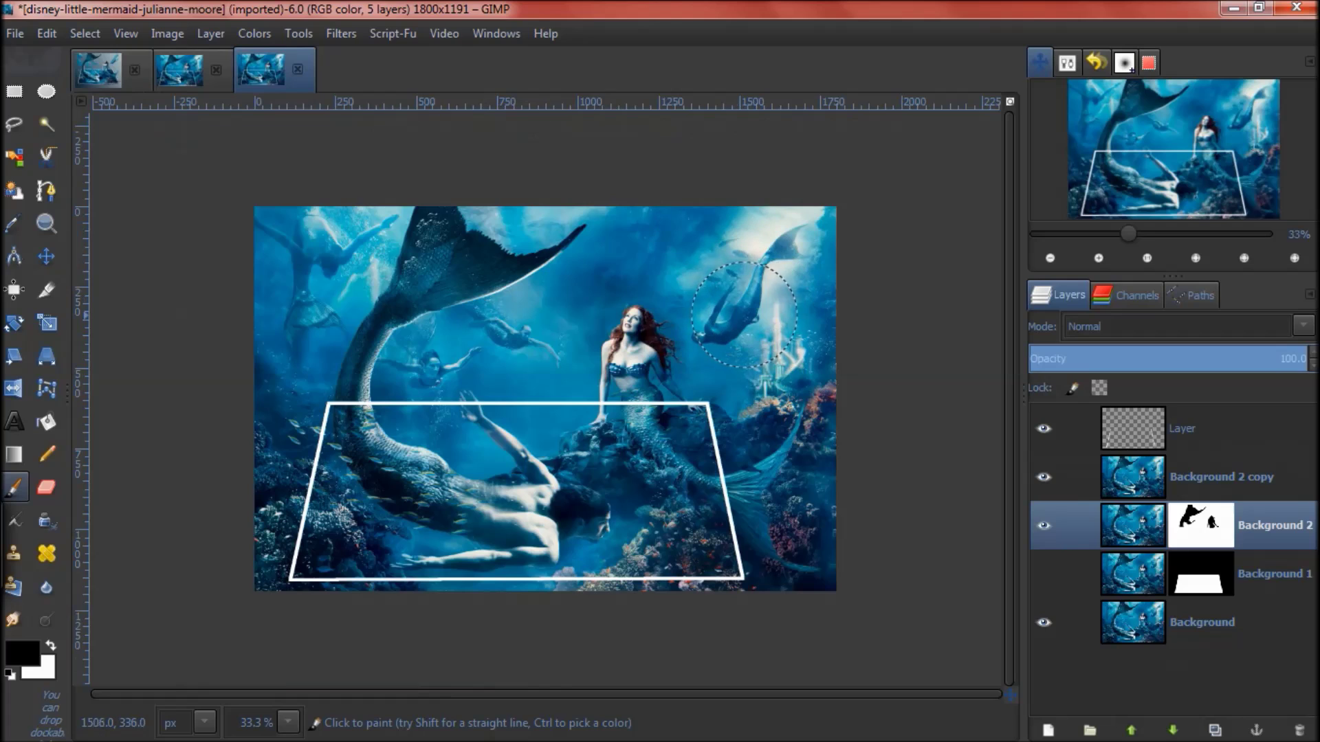
- Trace the outer edge of the upside-down swimmer's head with closely spaced anchors using the Paths tool
left_click(46, 190)
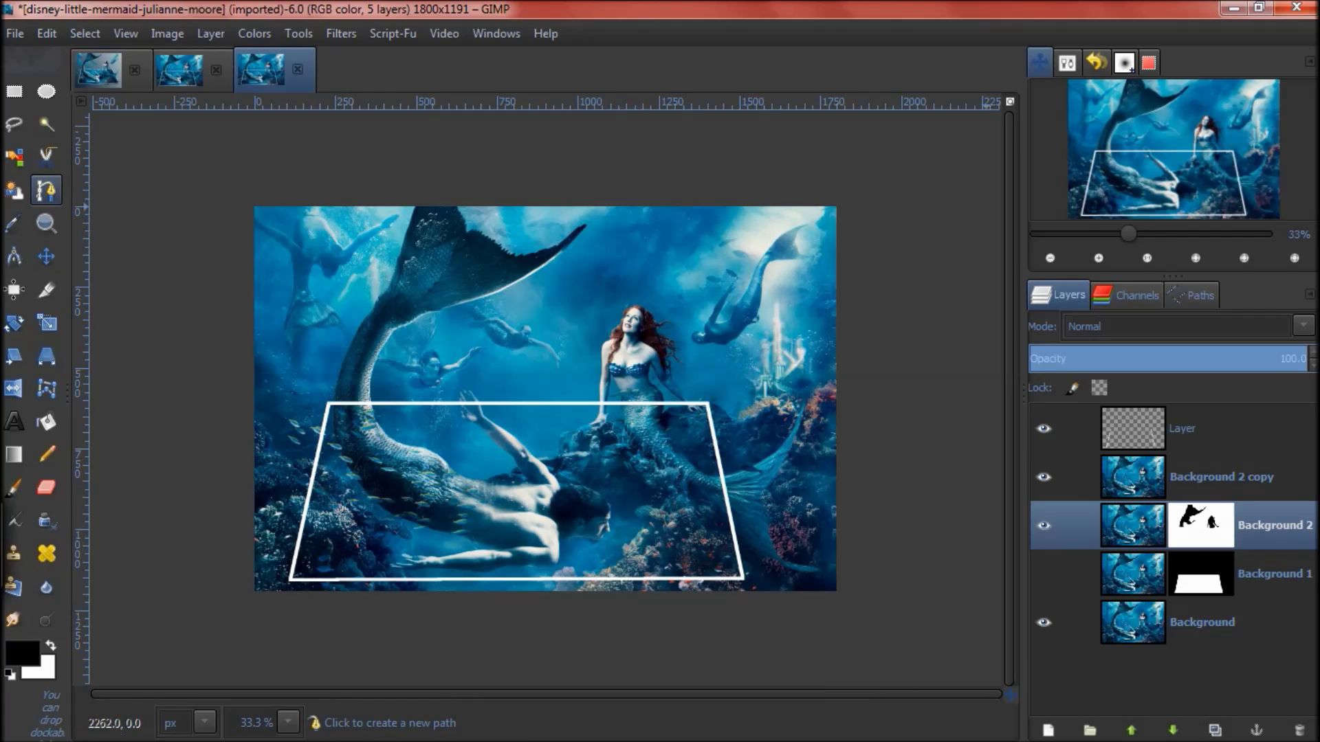
left_click_drag(1128, 233, 1167, 234)
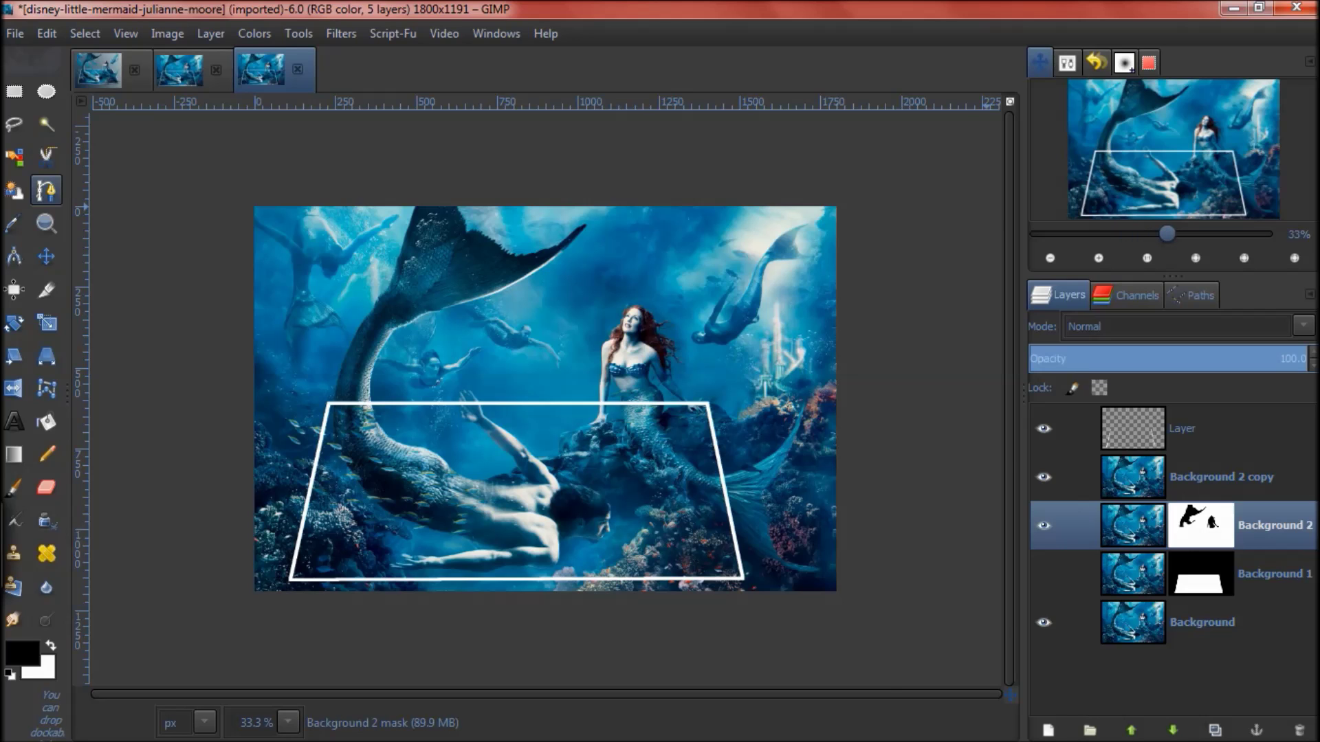
left_click_drag(1178, 136, 1238, 117)
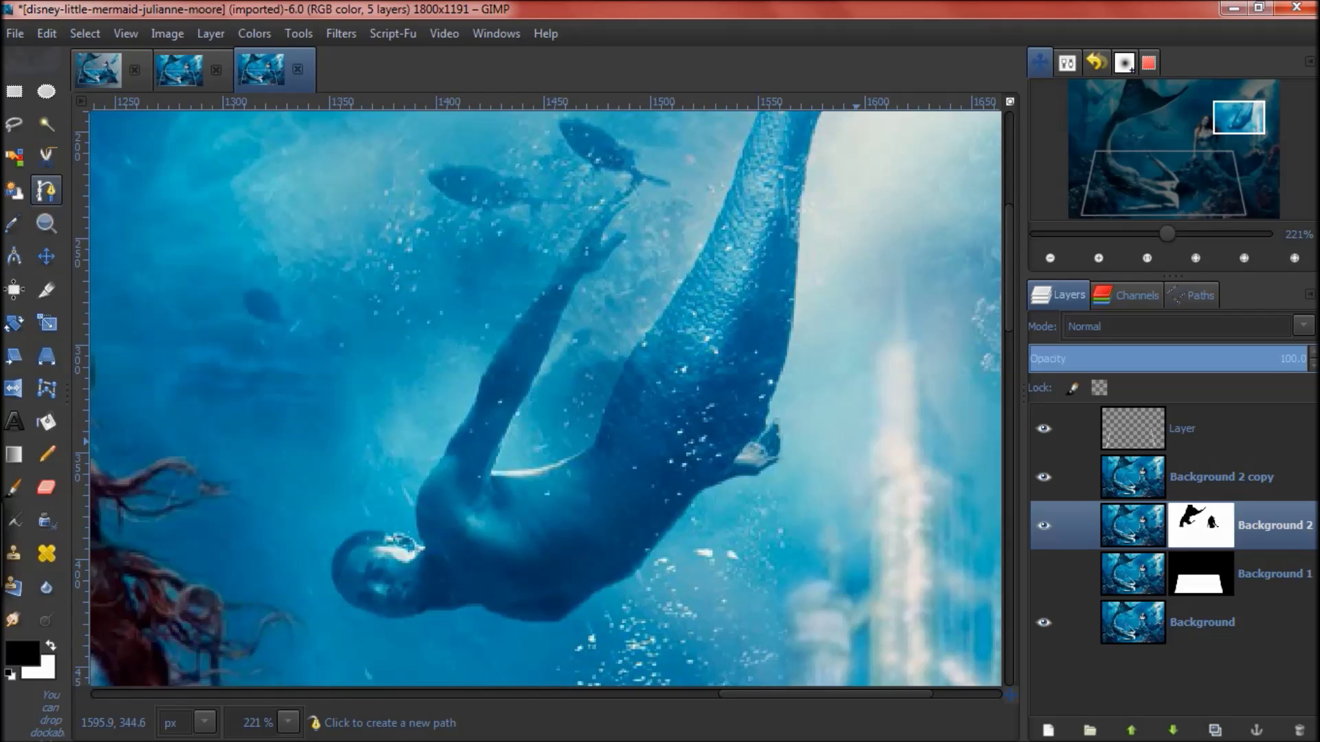
left_click_drag(1010, 696, 1010, 691)
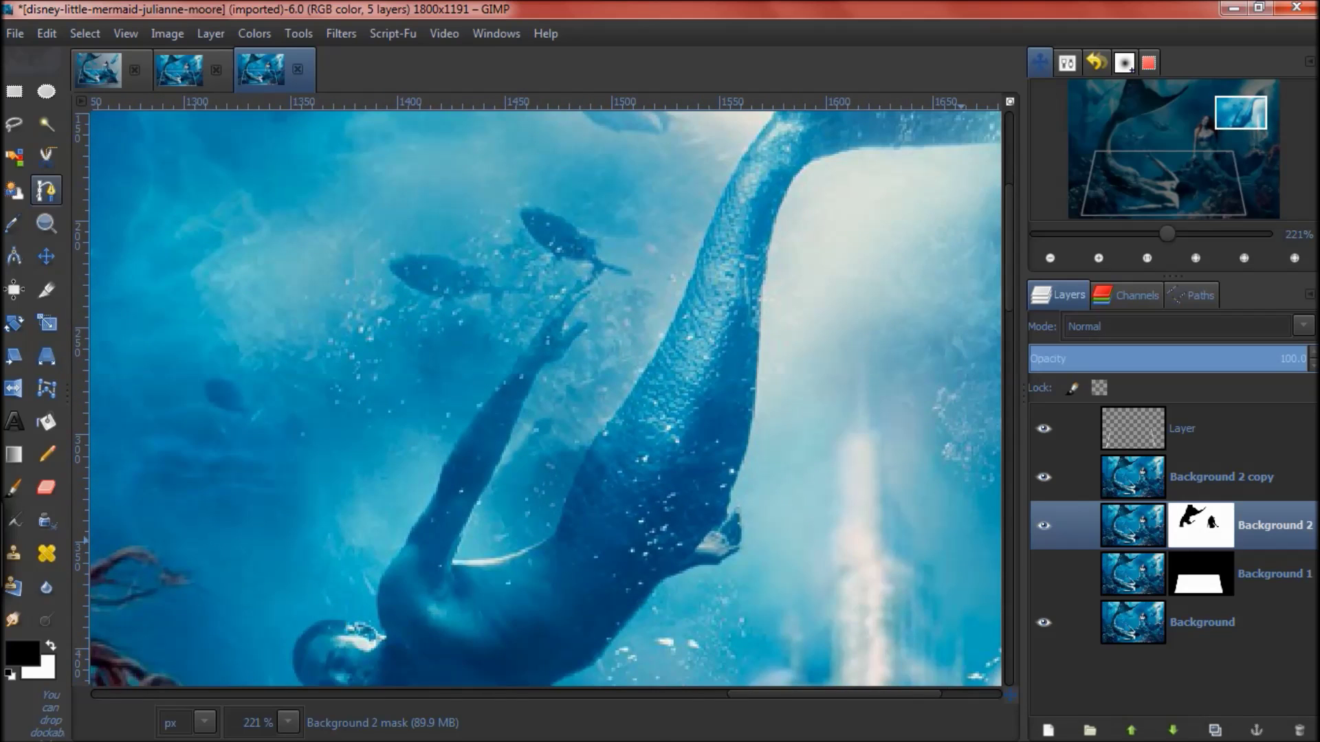
left_click(288, 721)
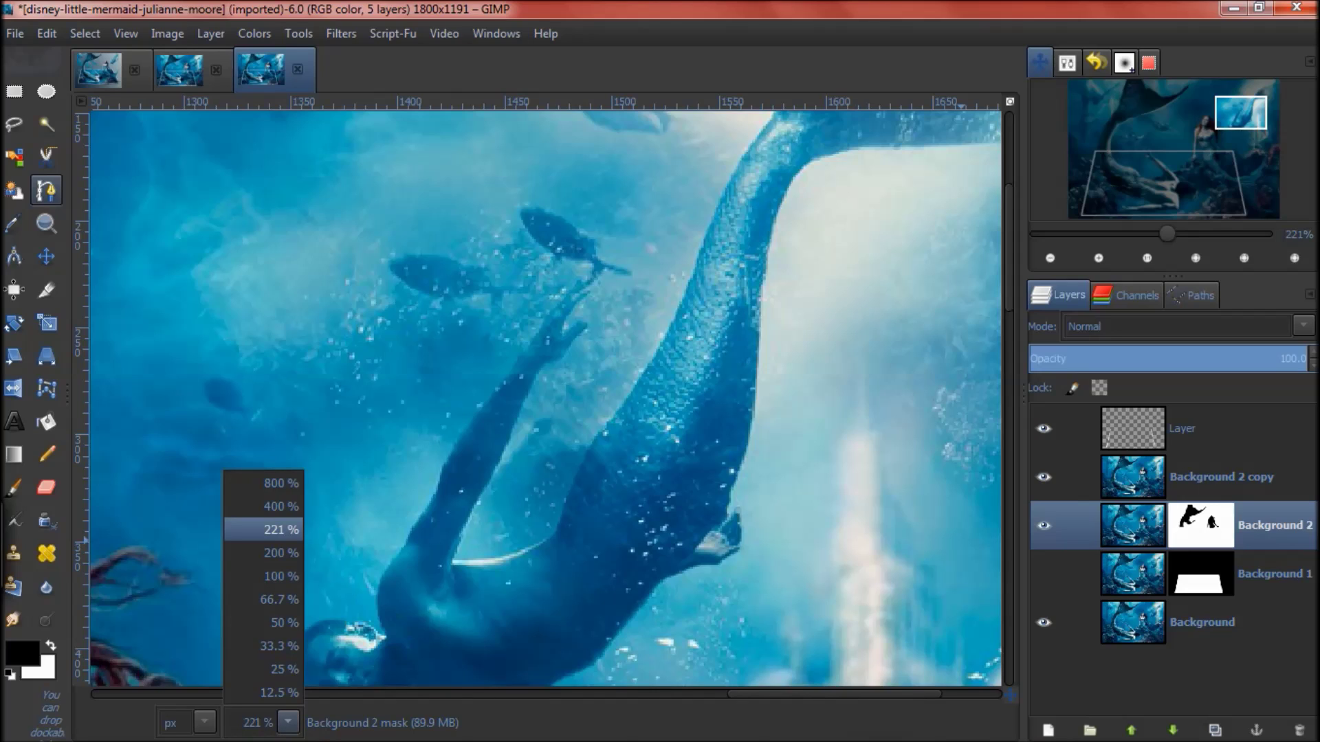
key("Escape")
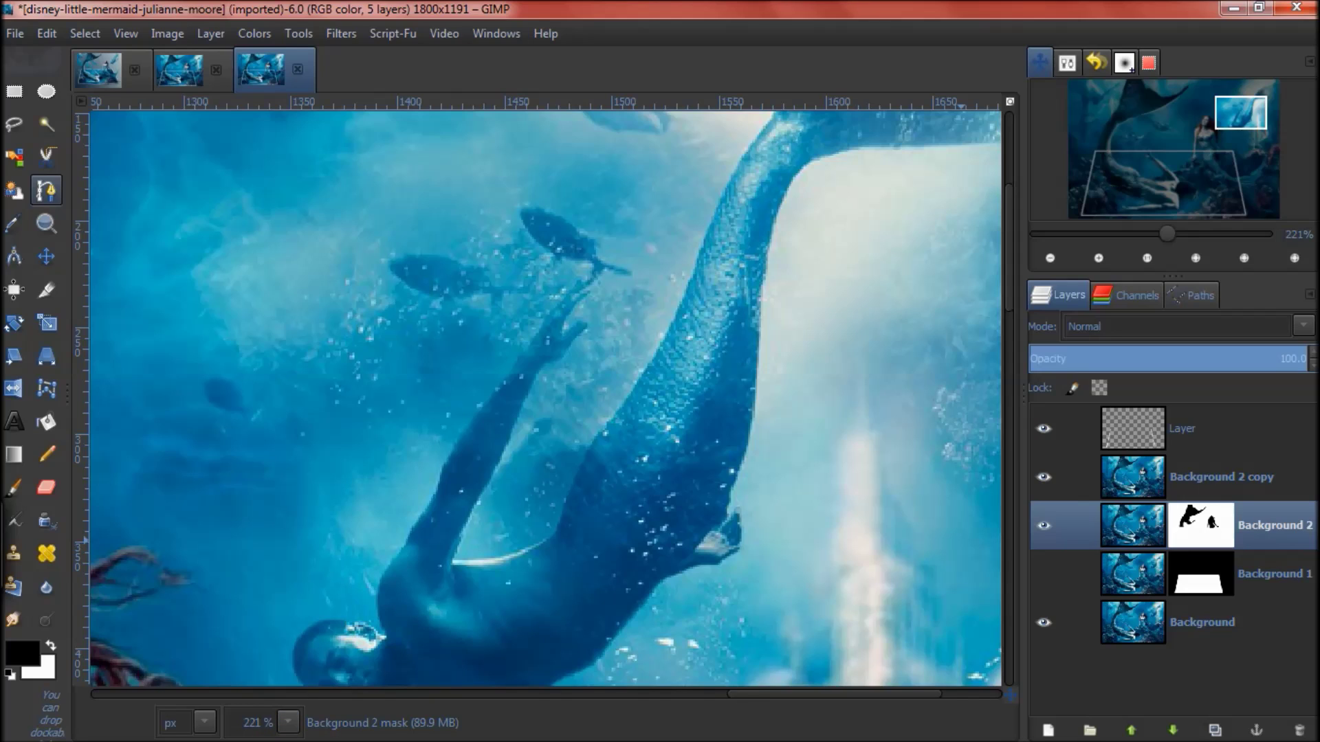
left_click_drag(1241, 112, 1232, 124)
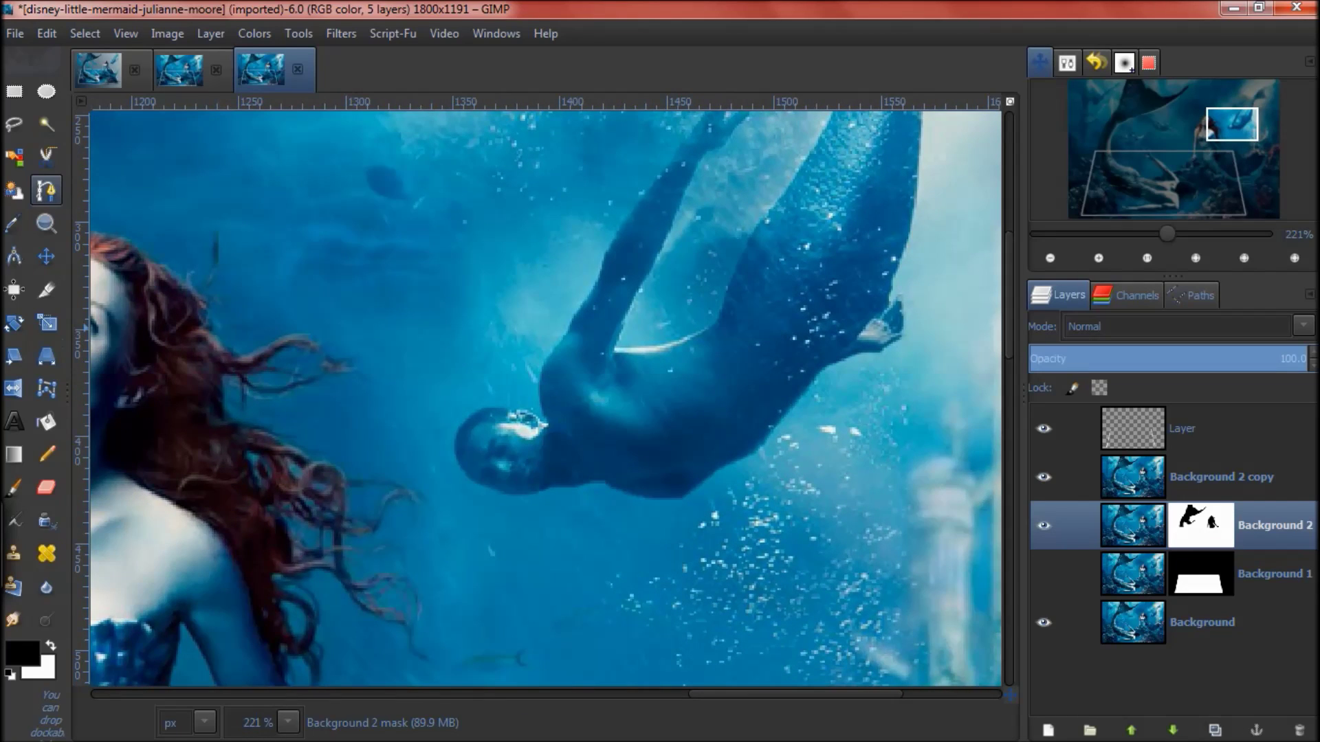
left_click_drag(1166, 233, 1187, 234)
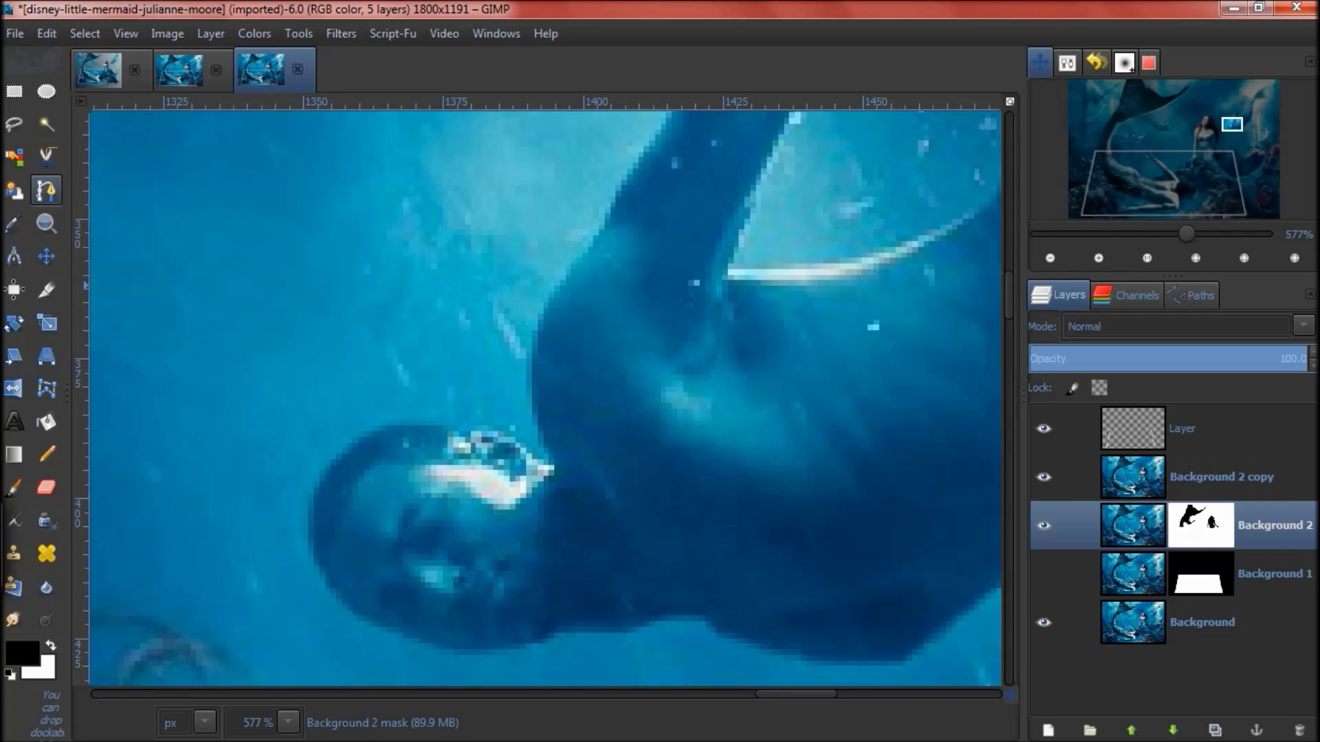
left_click_drag(1232, 124, 1232, 129)
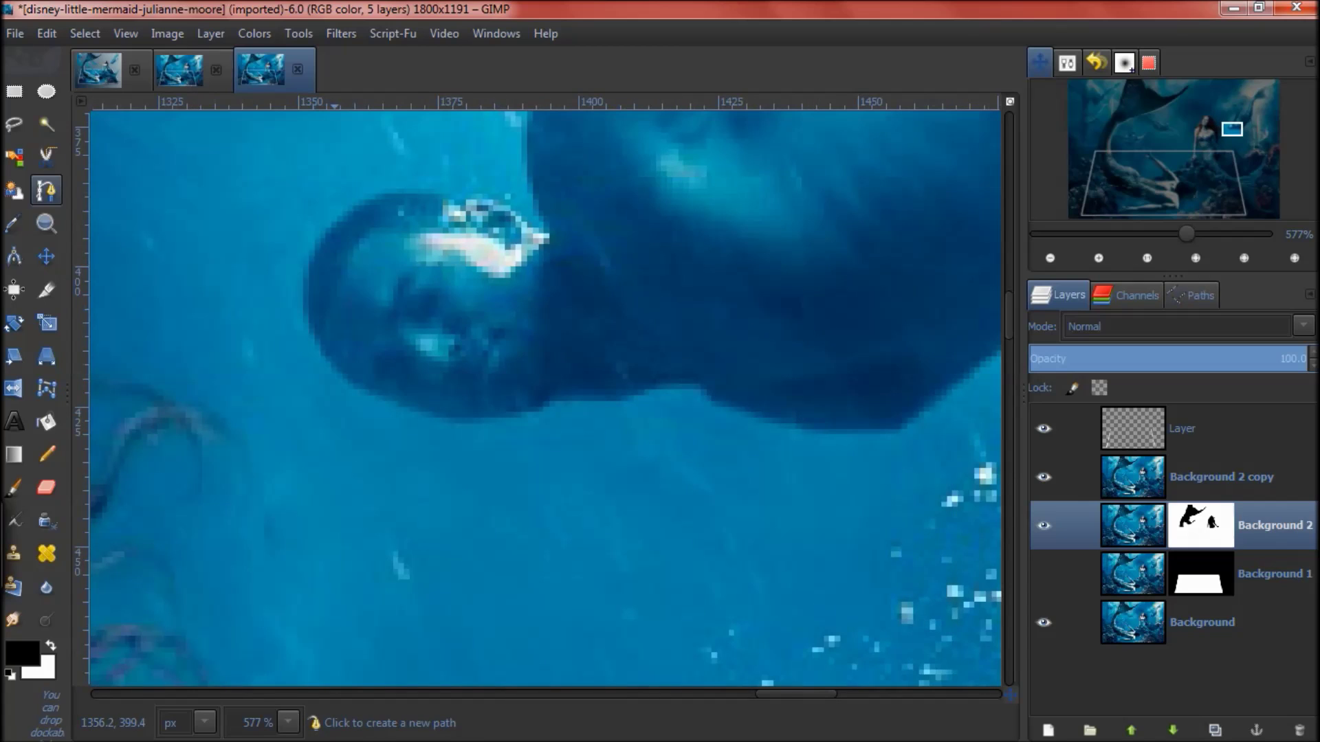
left_click(308, 258)
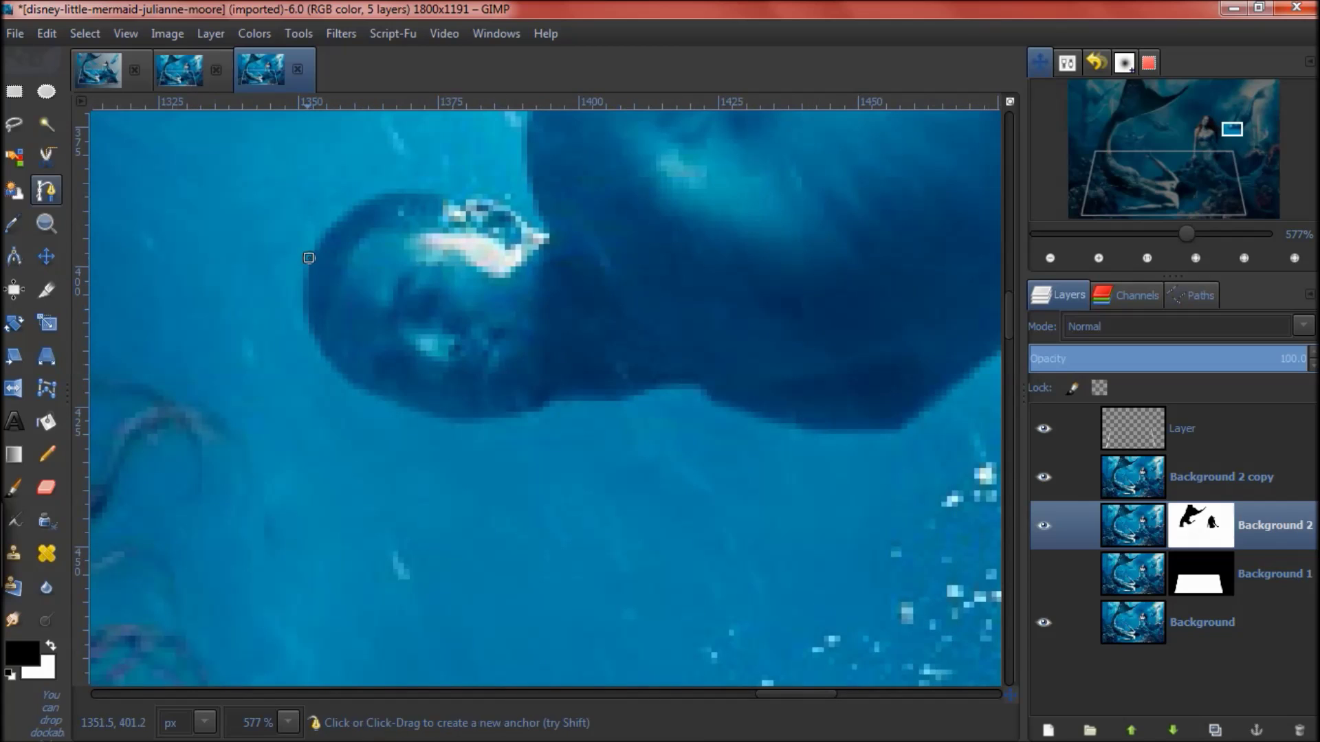
left_click(303, 293)
left_click(306, 314)
left_click(311, 330)
left_click(319, 347)
left_click(333, 366)
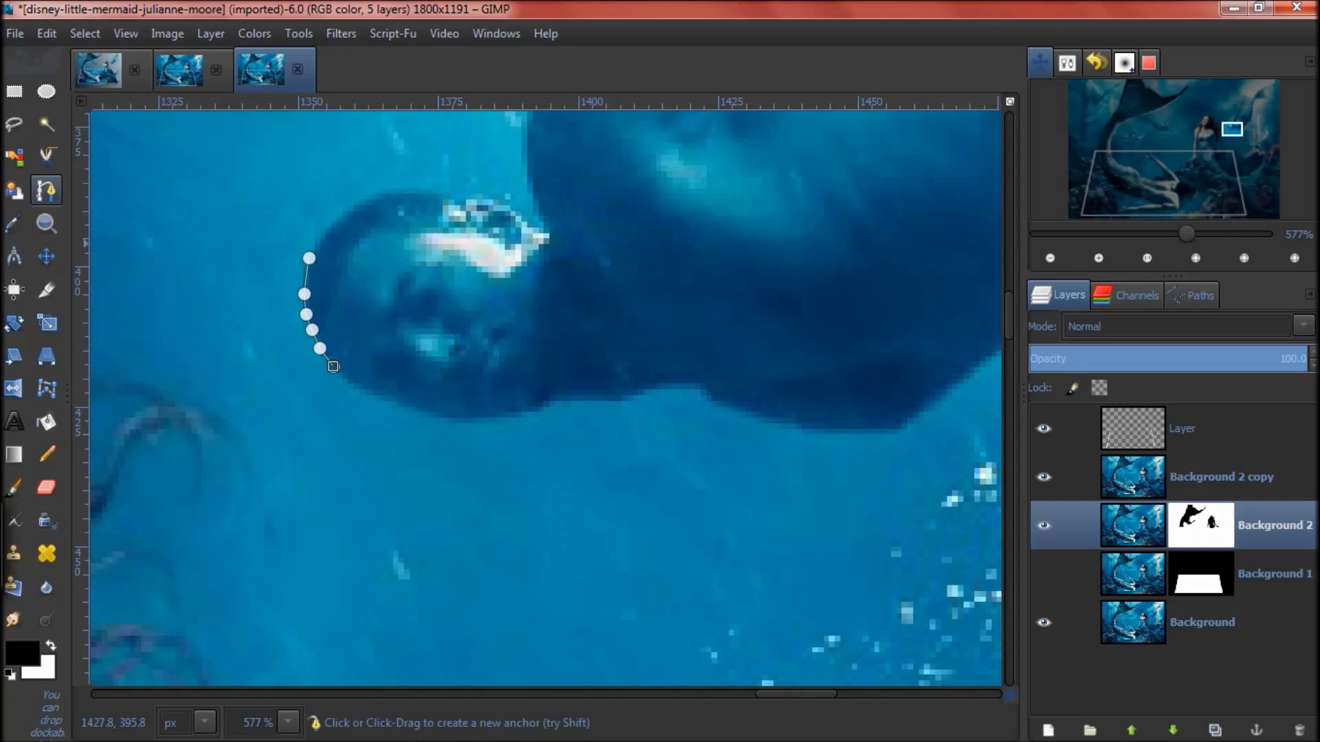
mouse_move(1232, 129)
left_mouse_down()
mouse_move(1164, 112)
mouse_move(1193, 90)
mouse_move(1244, 101)
mouse_move(1227, 117)
mouse_move(1234, 137)
mouse_move(1230, 128)
left_mouse_up()
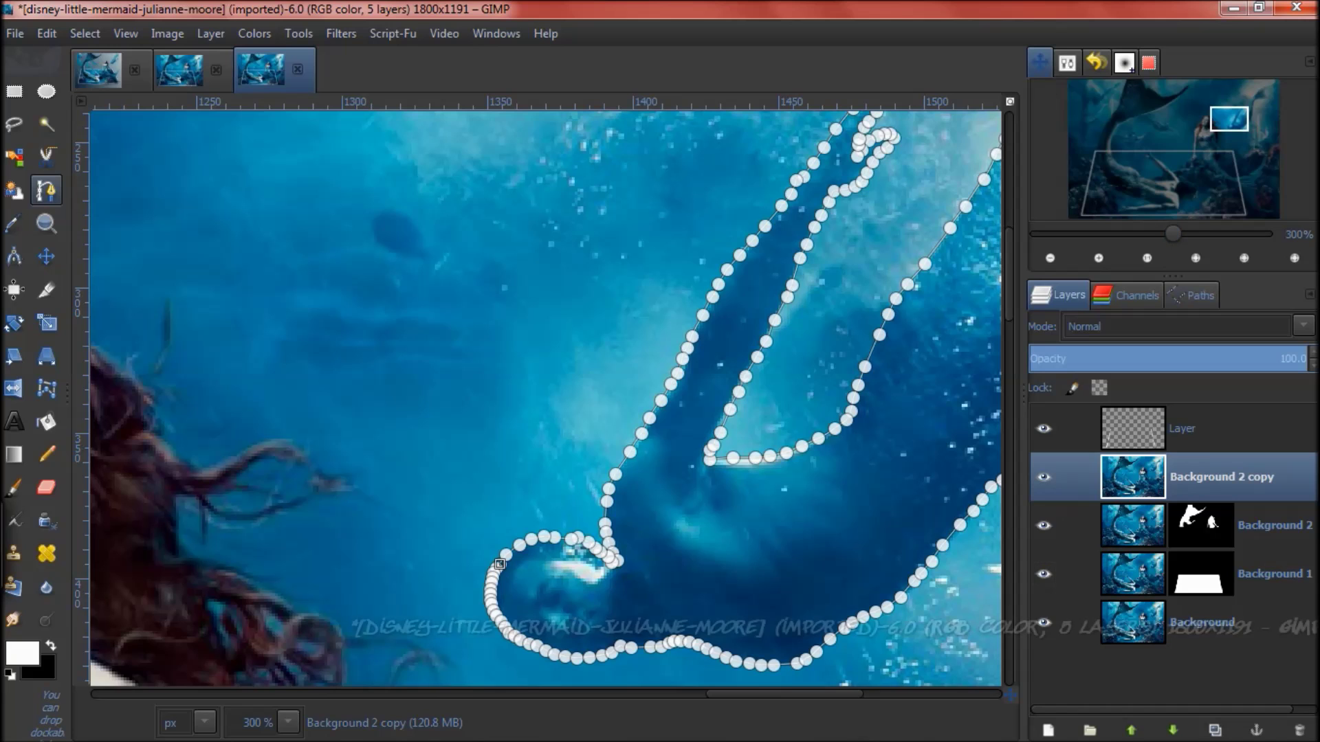
mouse_move(1069, 727)
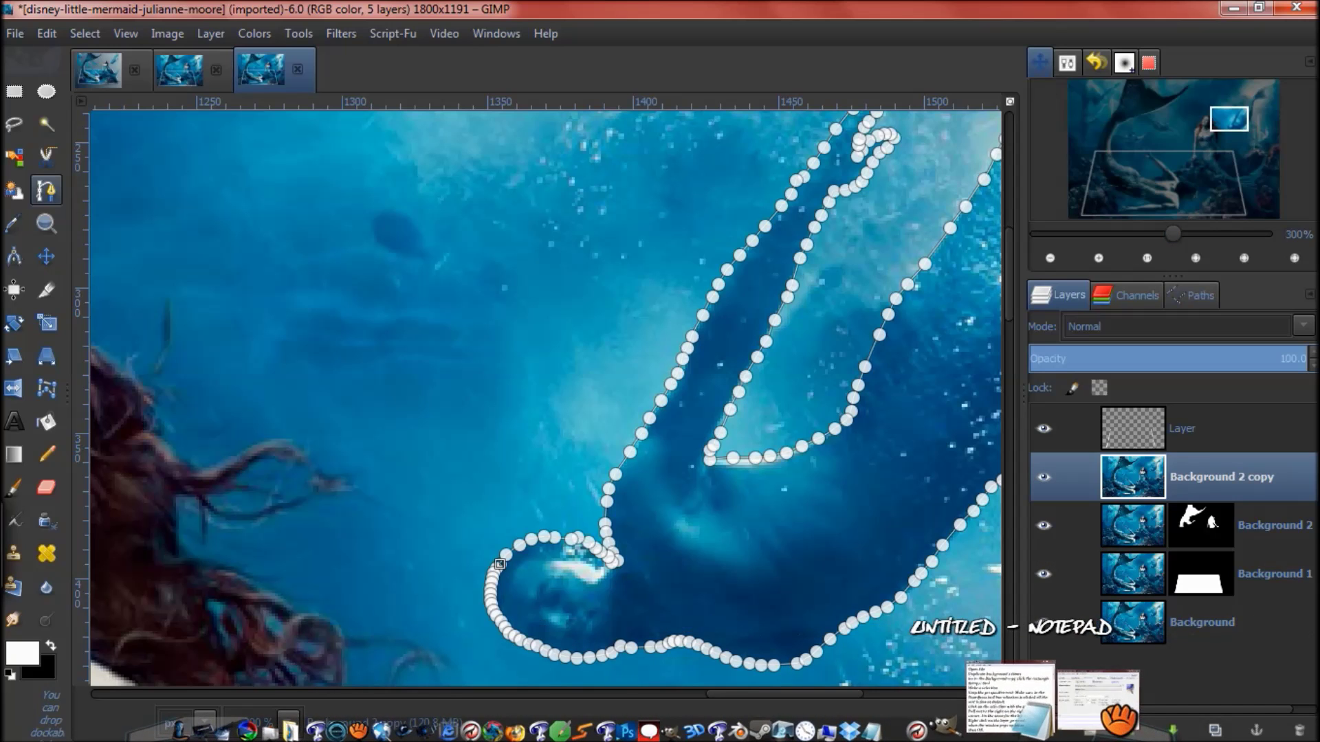
left_click(1047, 713)
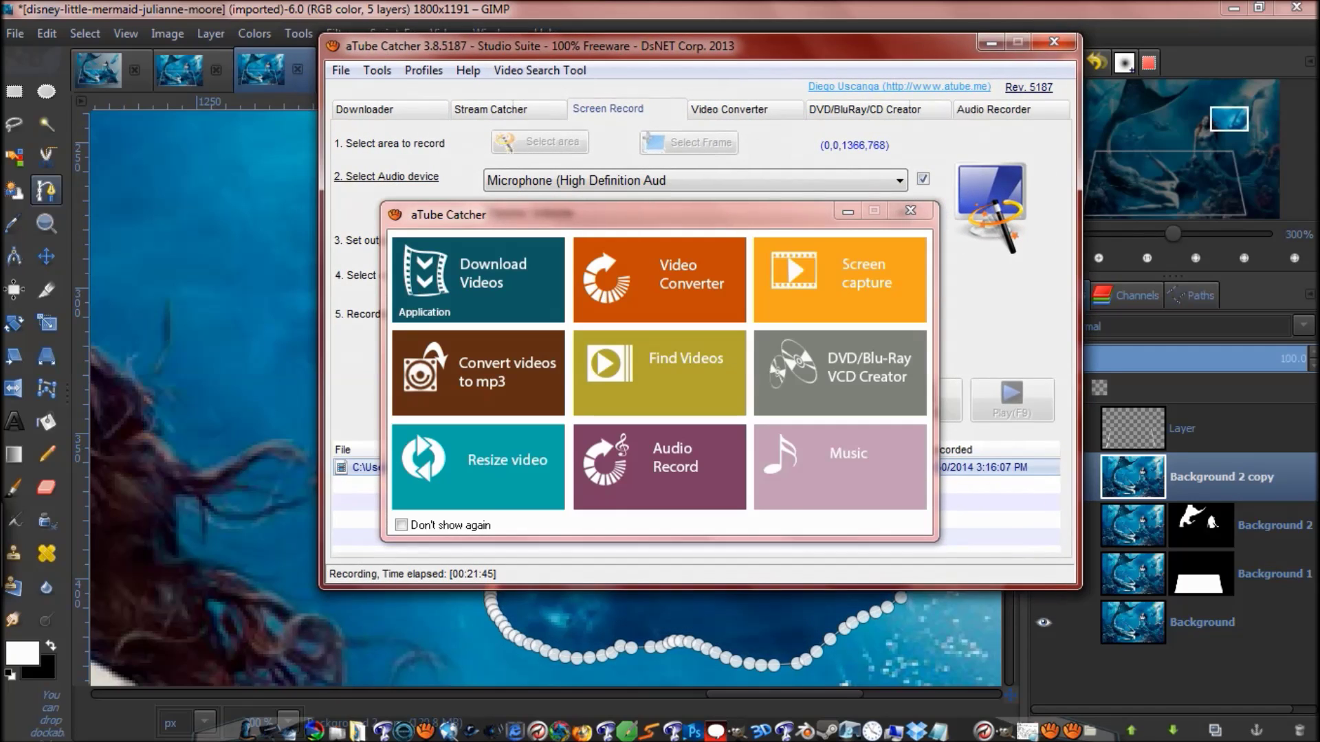
left_click(911, 211)
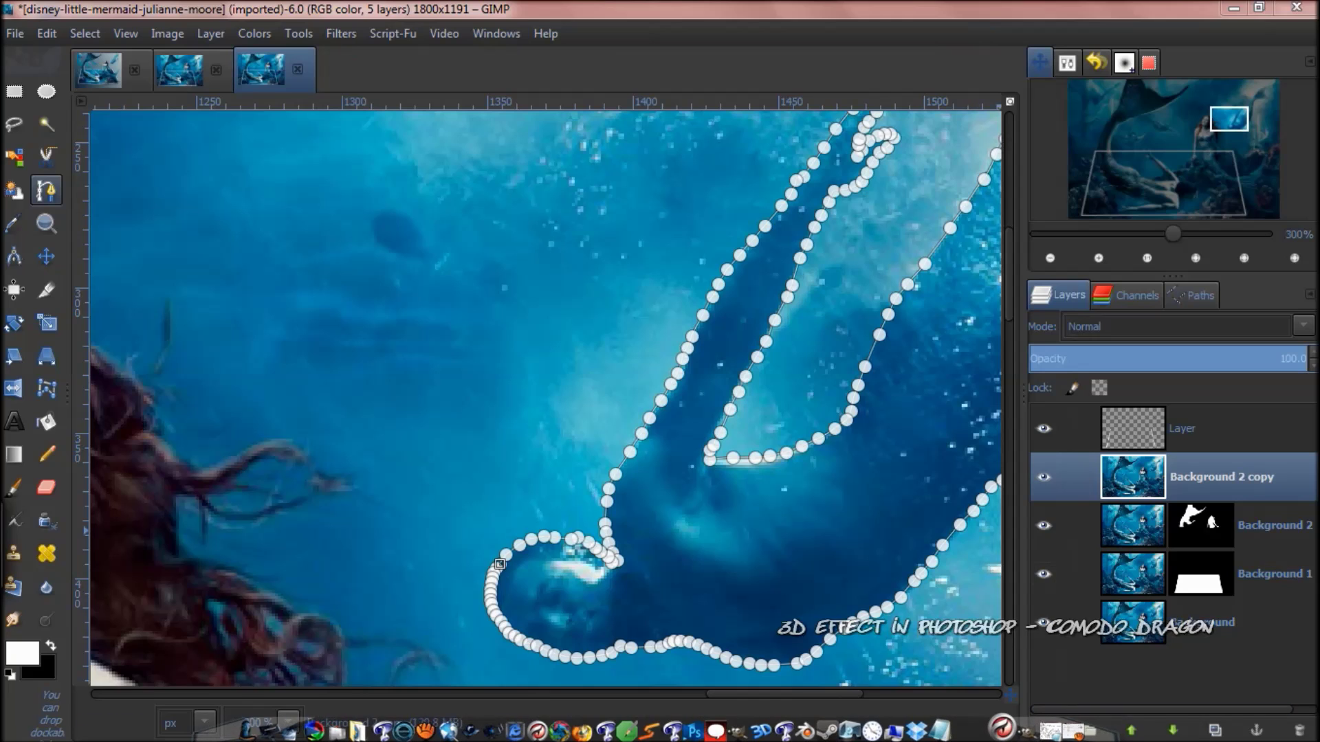
scroll(546, 392, "right", 3)
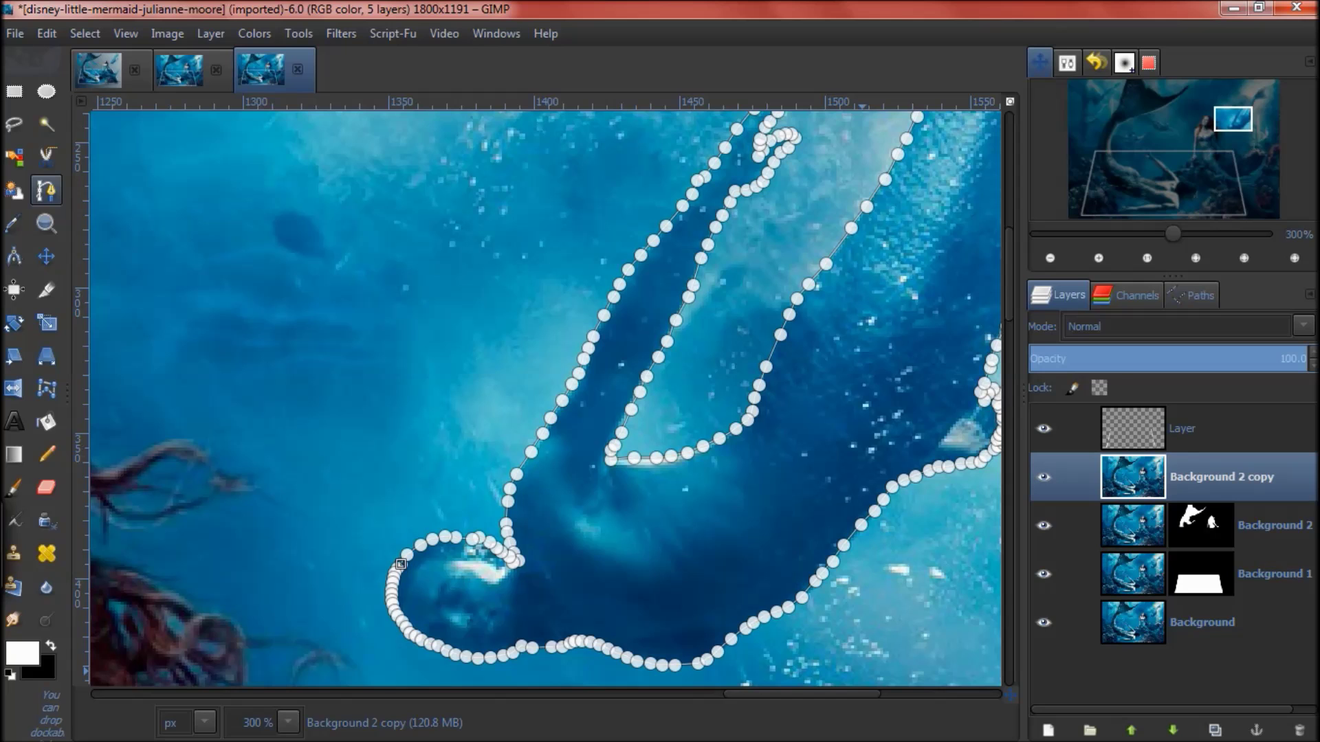
scroll(546, 392, "left", 8)
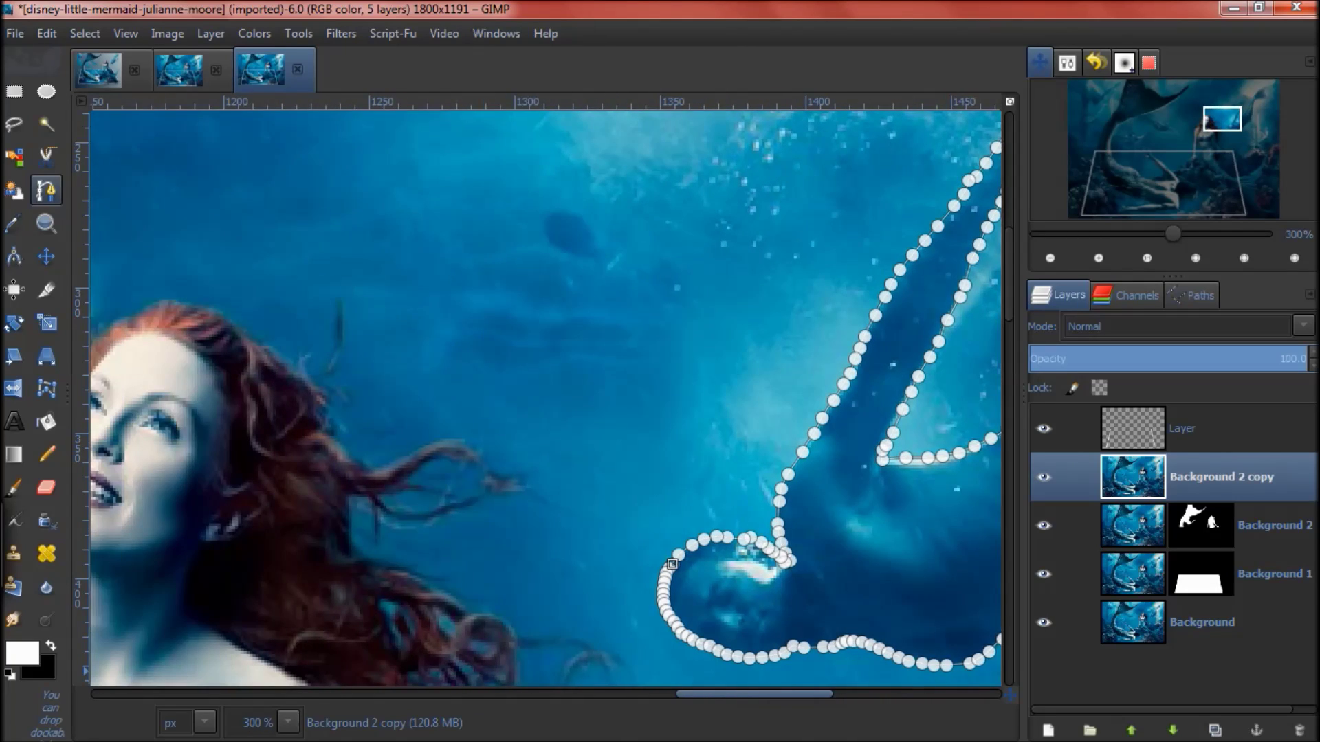
scroll(547, 392, "left", 2)
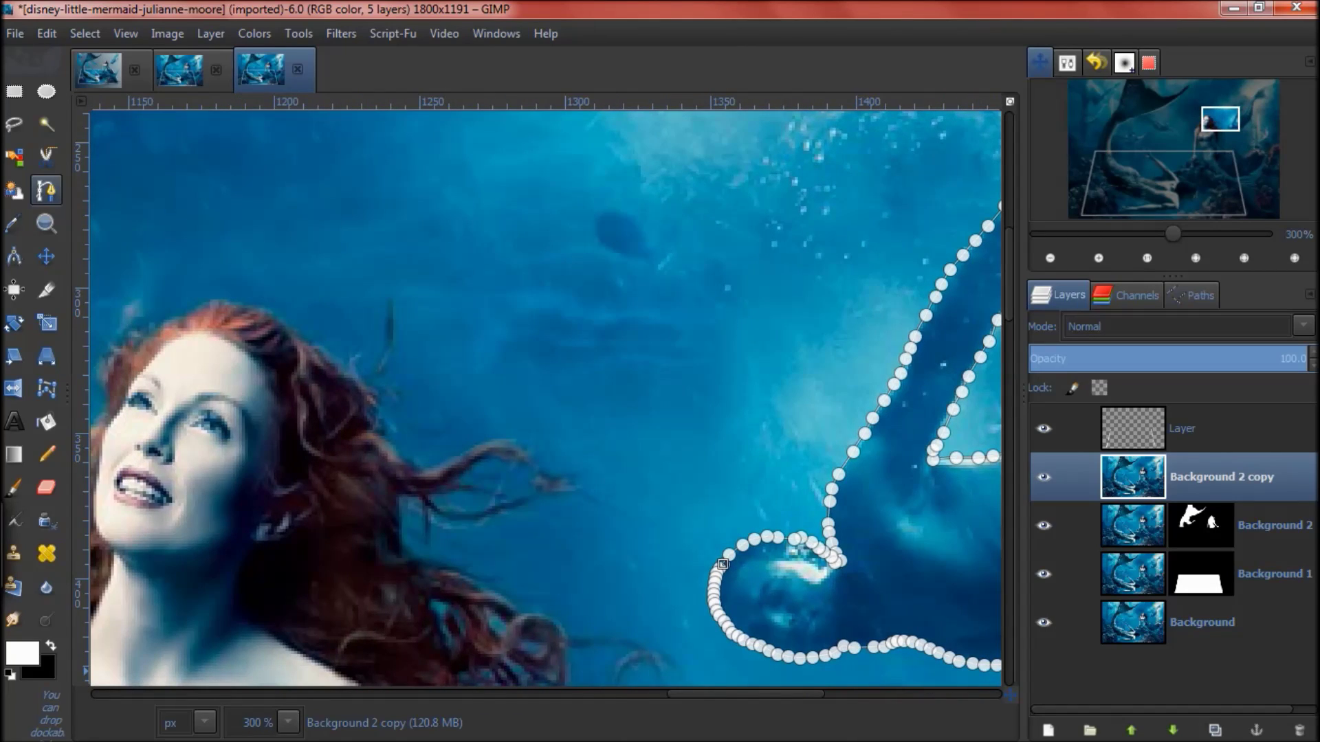
- Make the Background 2 layer mask the active editing target
right_click(1200, 525)
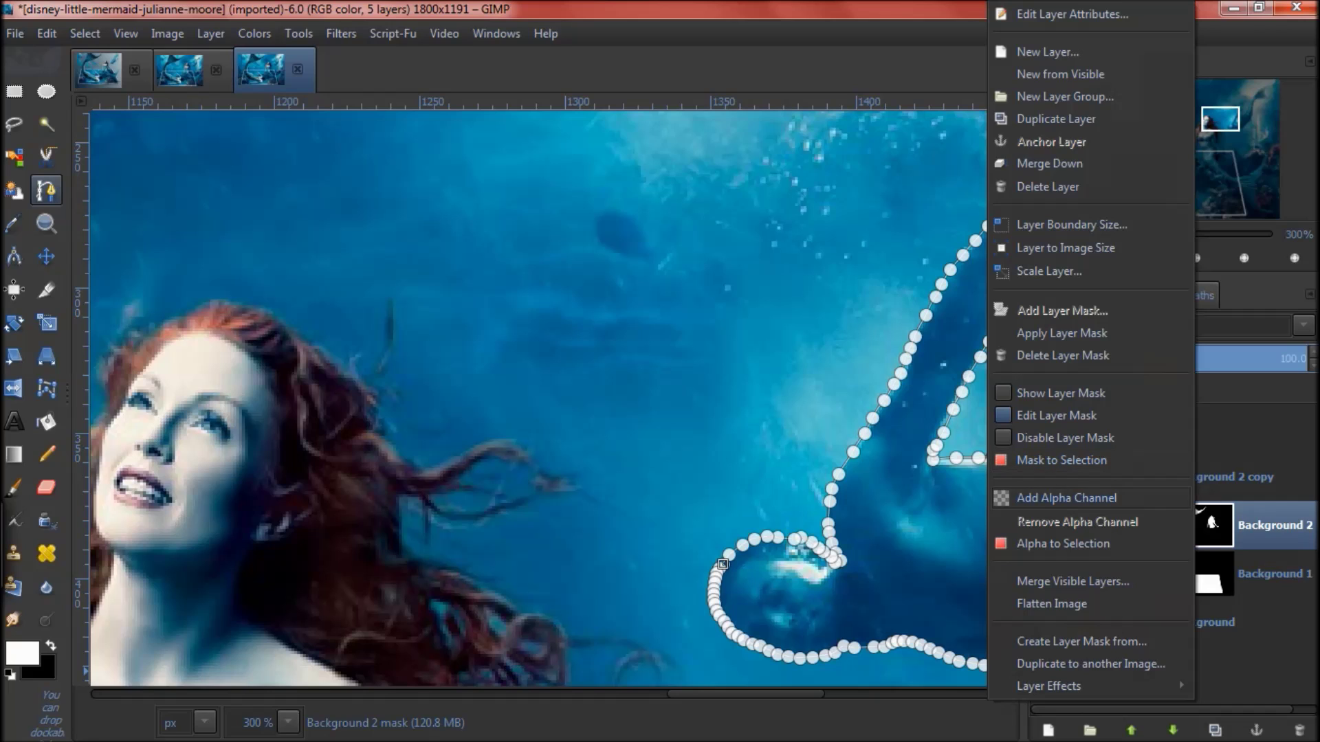
key("Escape")
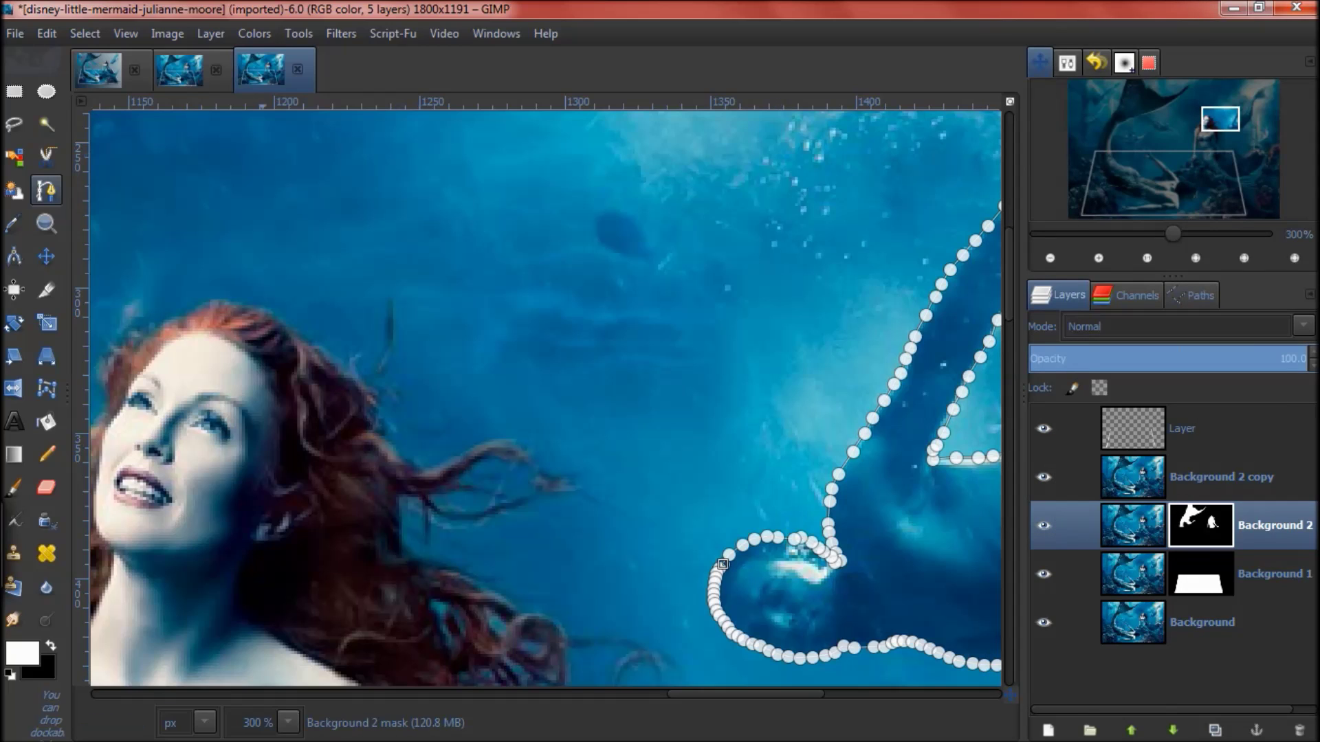
key("alt+s")
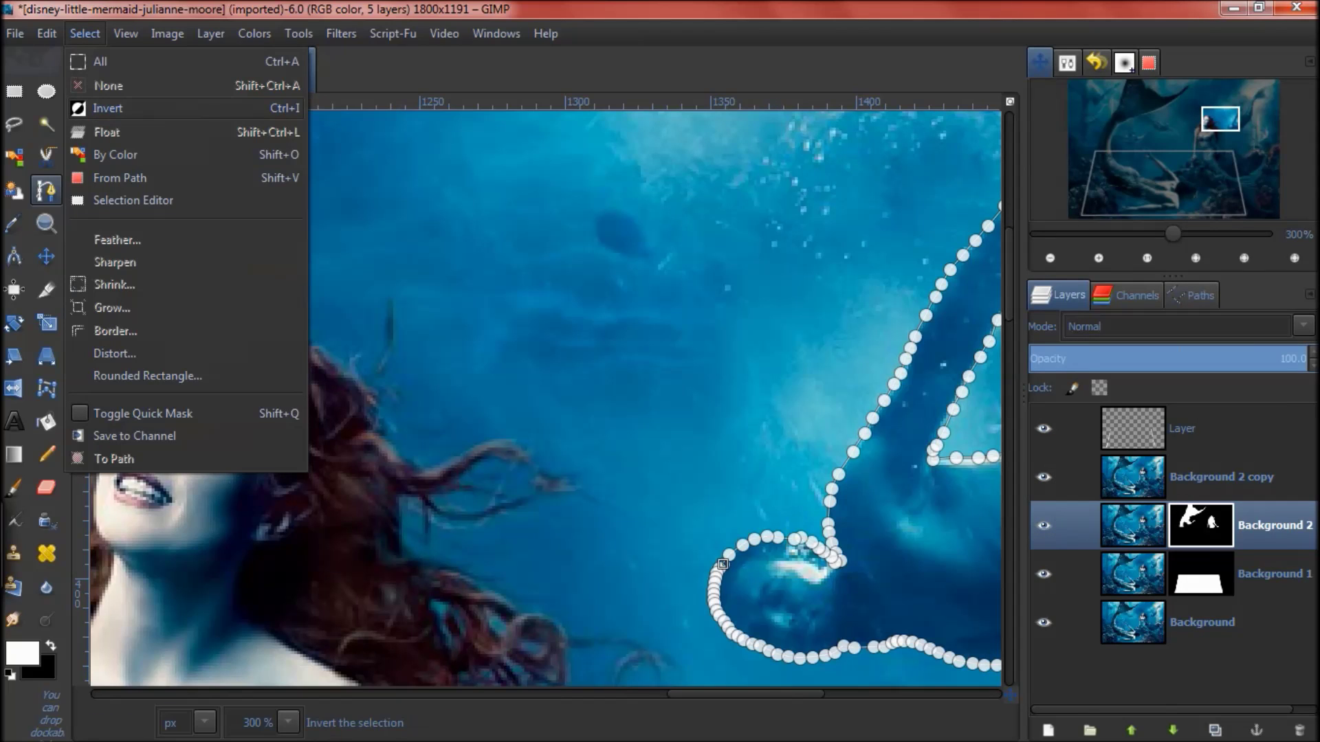
key("Escape")
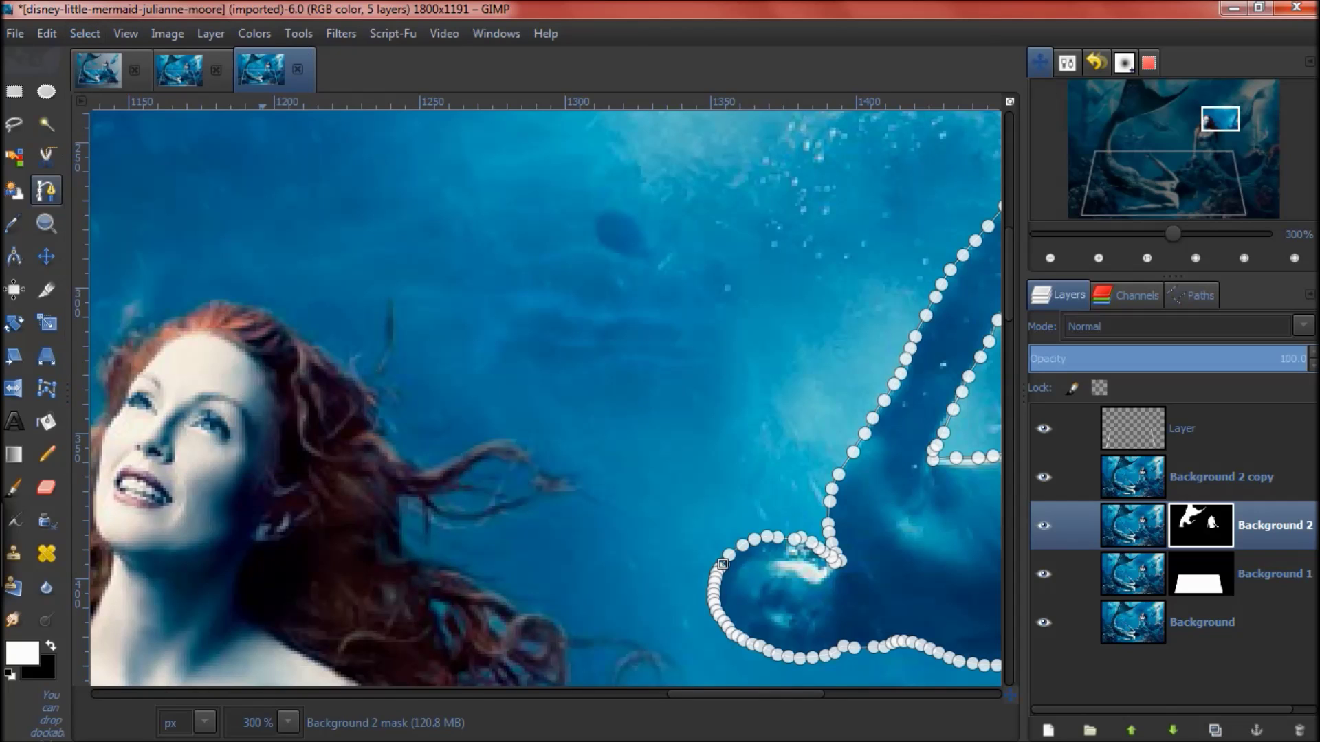
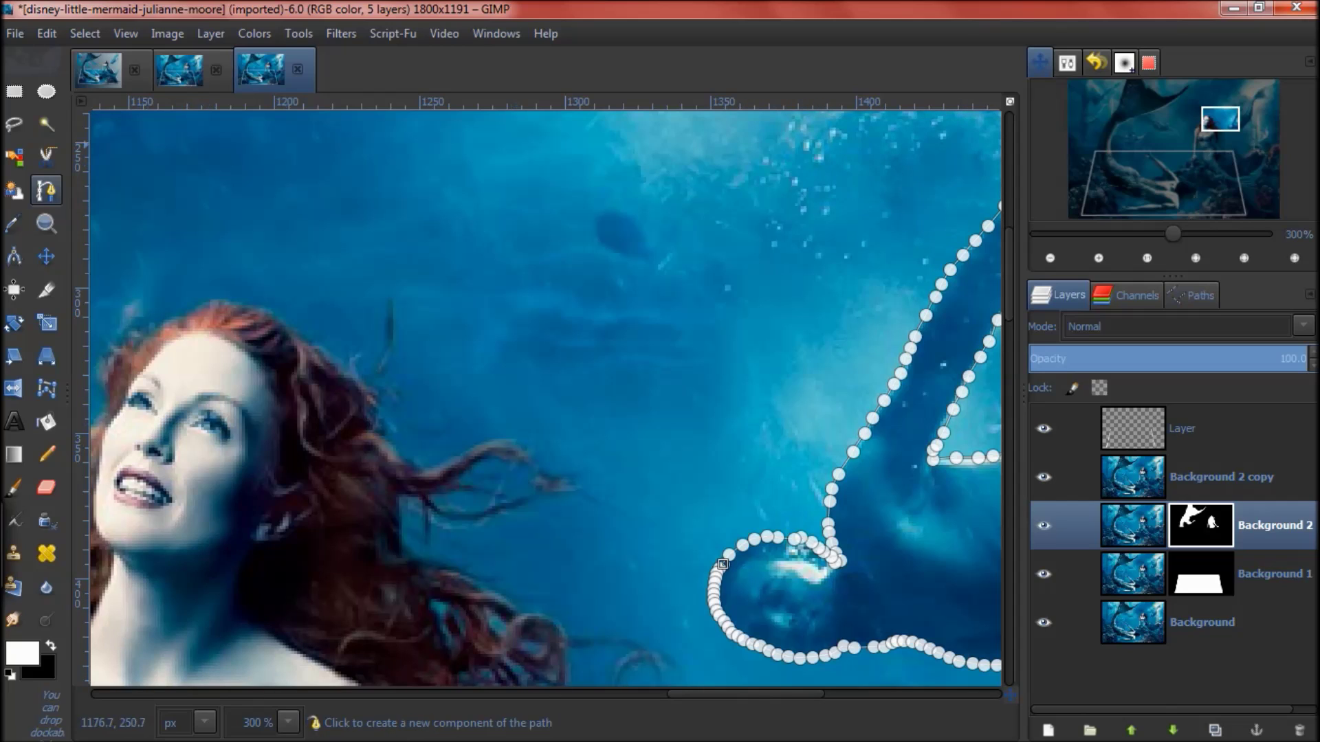
key("alt+s")
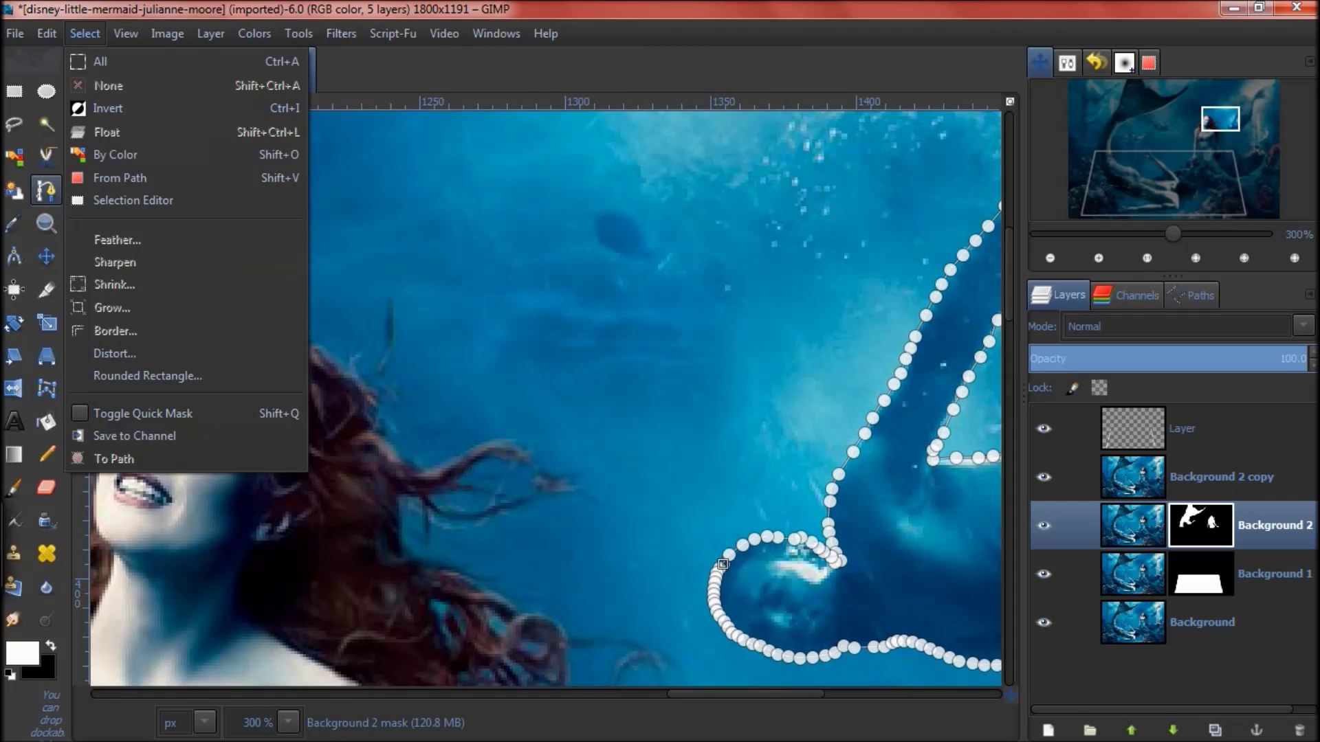
key("Escape")
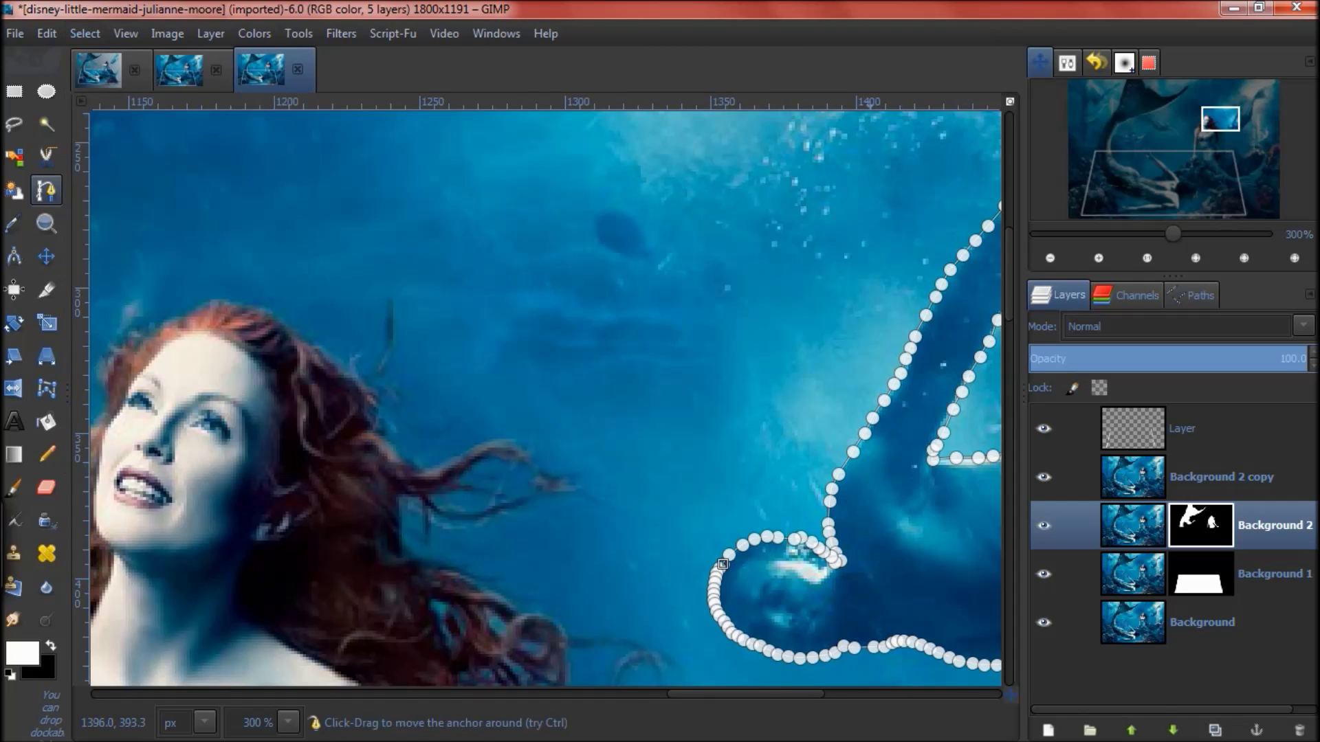
- Convert the upside-down swimmer's path into a selection and feather its edge
left_click_drag(746, 694, 839, 694)
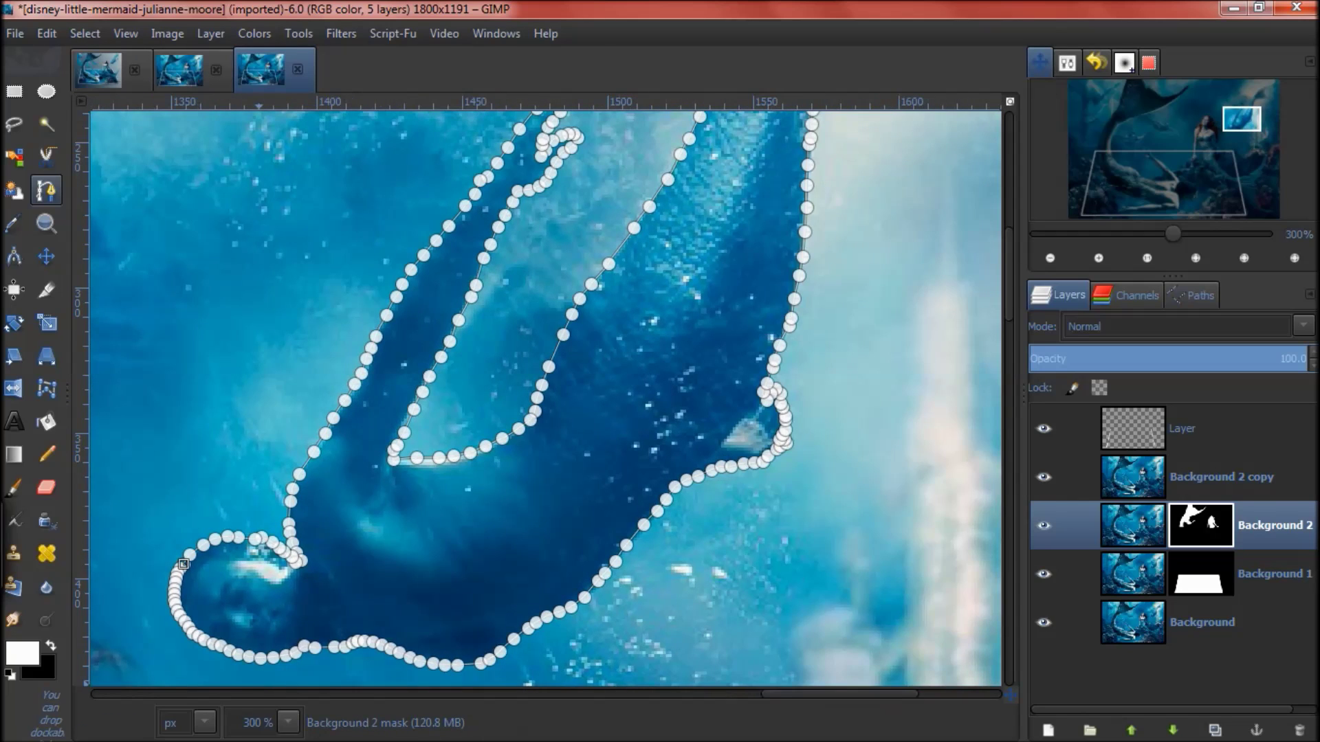
mouse_move(1008, 275)
left_mouse_down()
mouse_move(1008, 226)
mouse_move(1008, 275)
left_mouse_up()
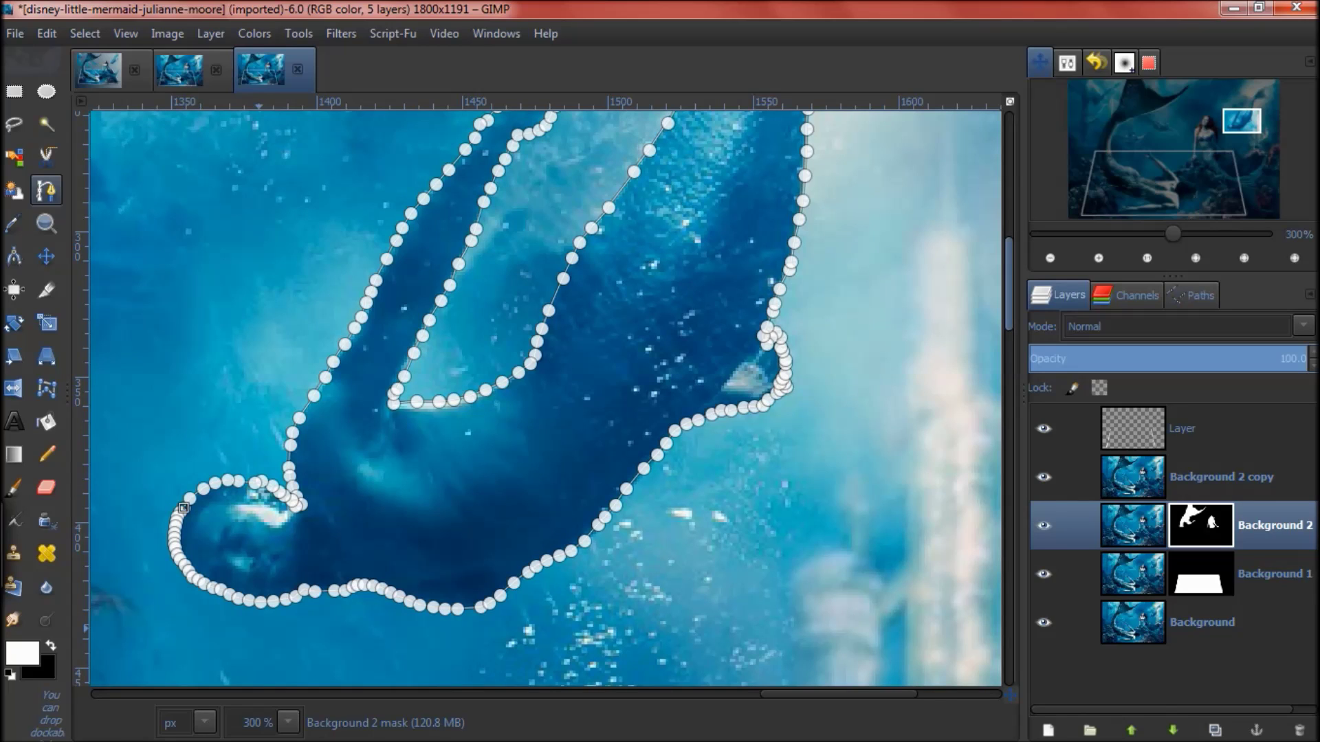
left_click_drag(1008, 275, 1008, 265)
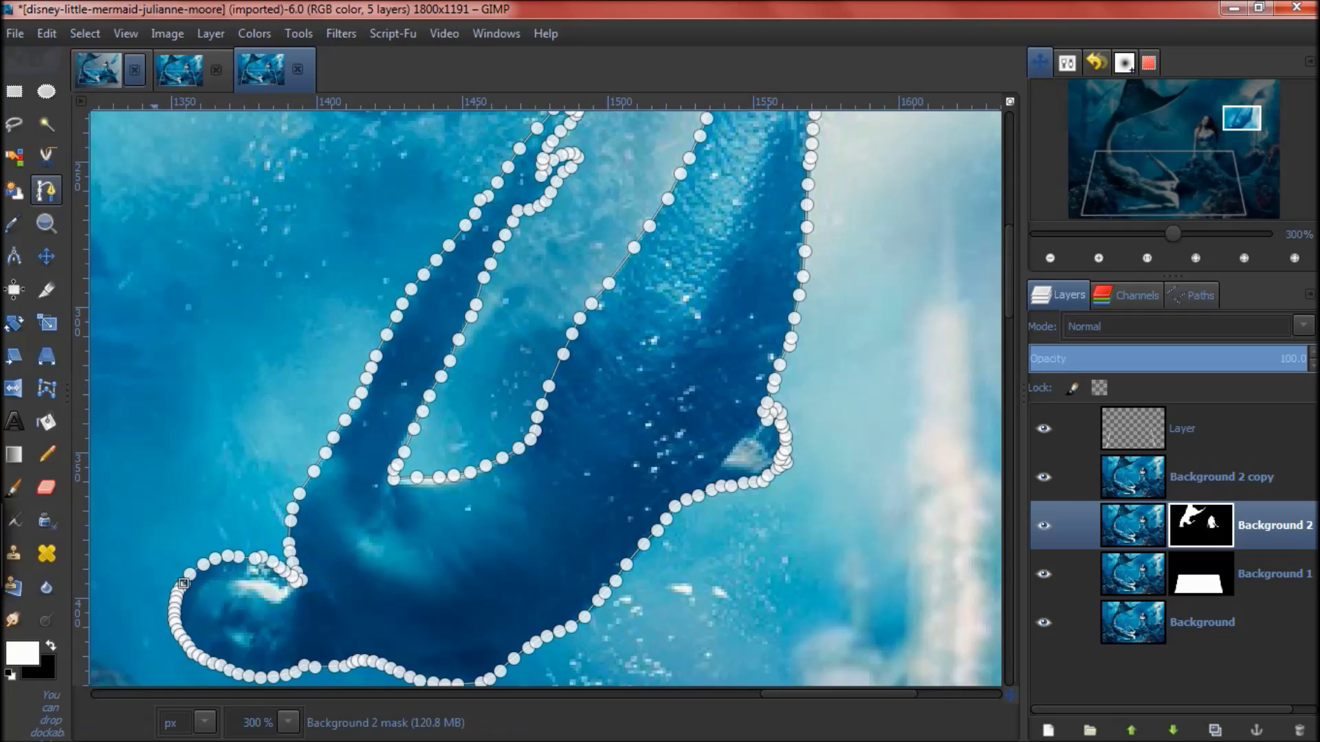
left_click(85, 33)
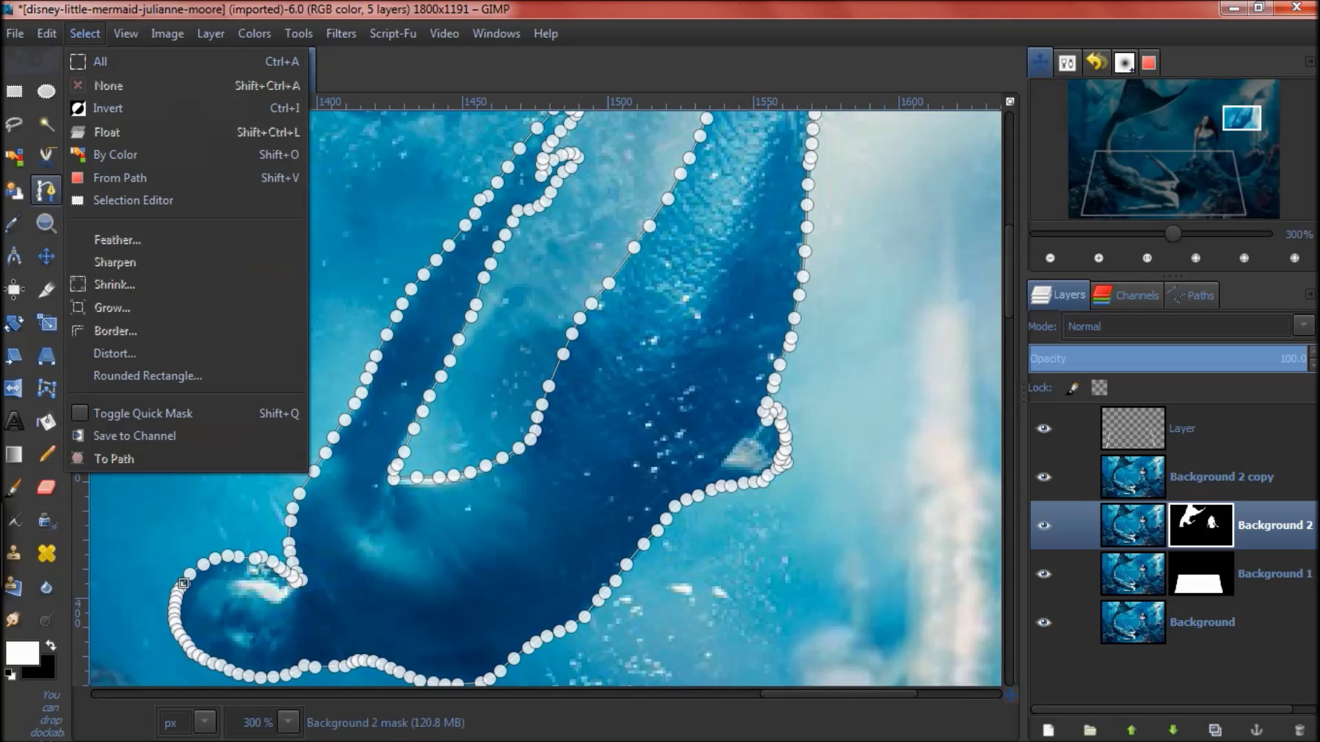
left_click(121, 177)
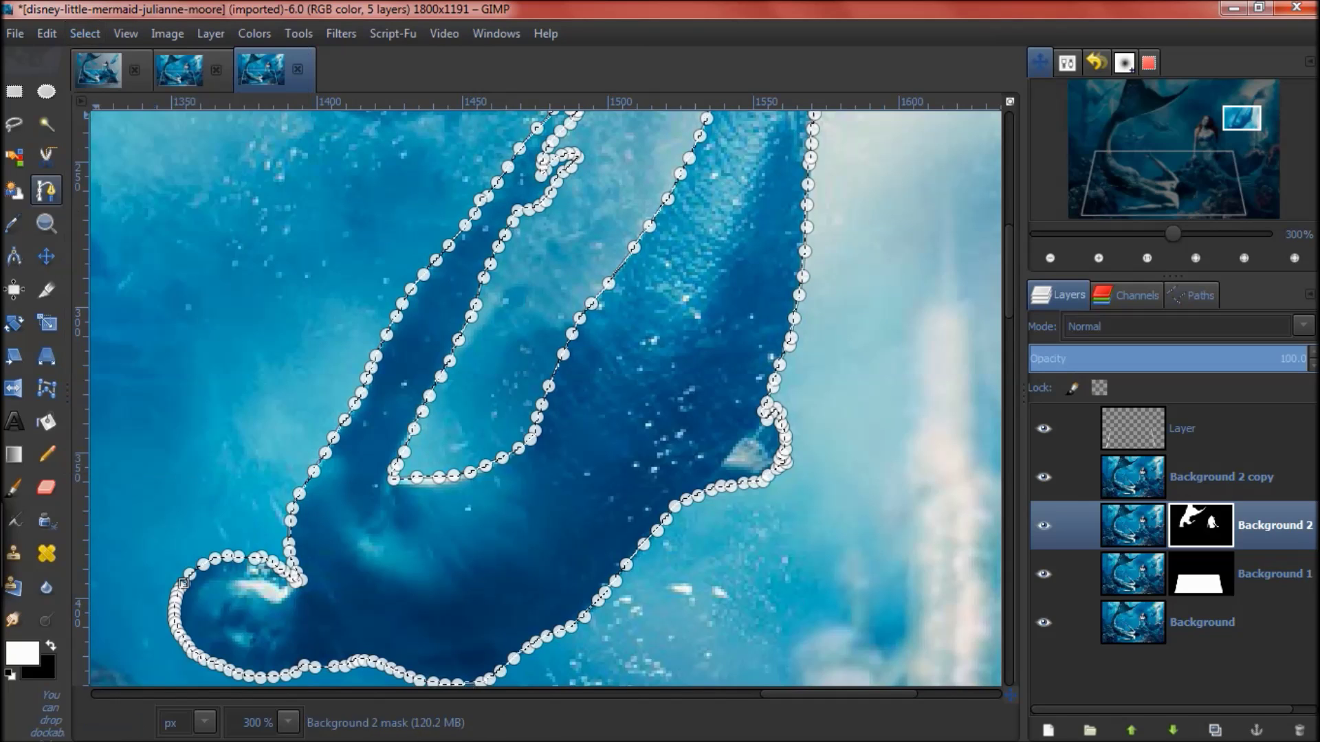
left_click(85, 33)
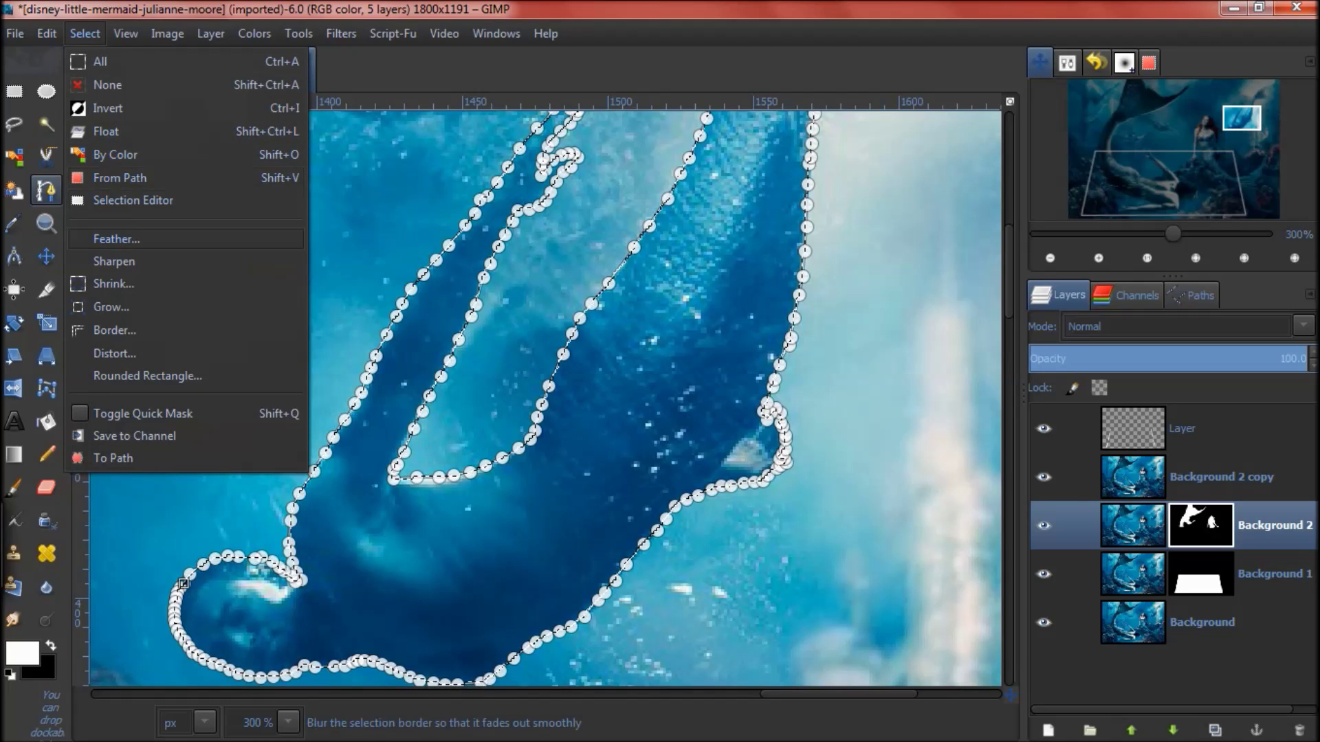
left_click(117, 238)
left_click(172, 154)
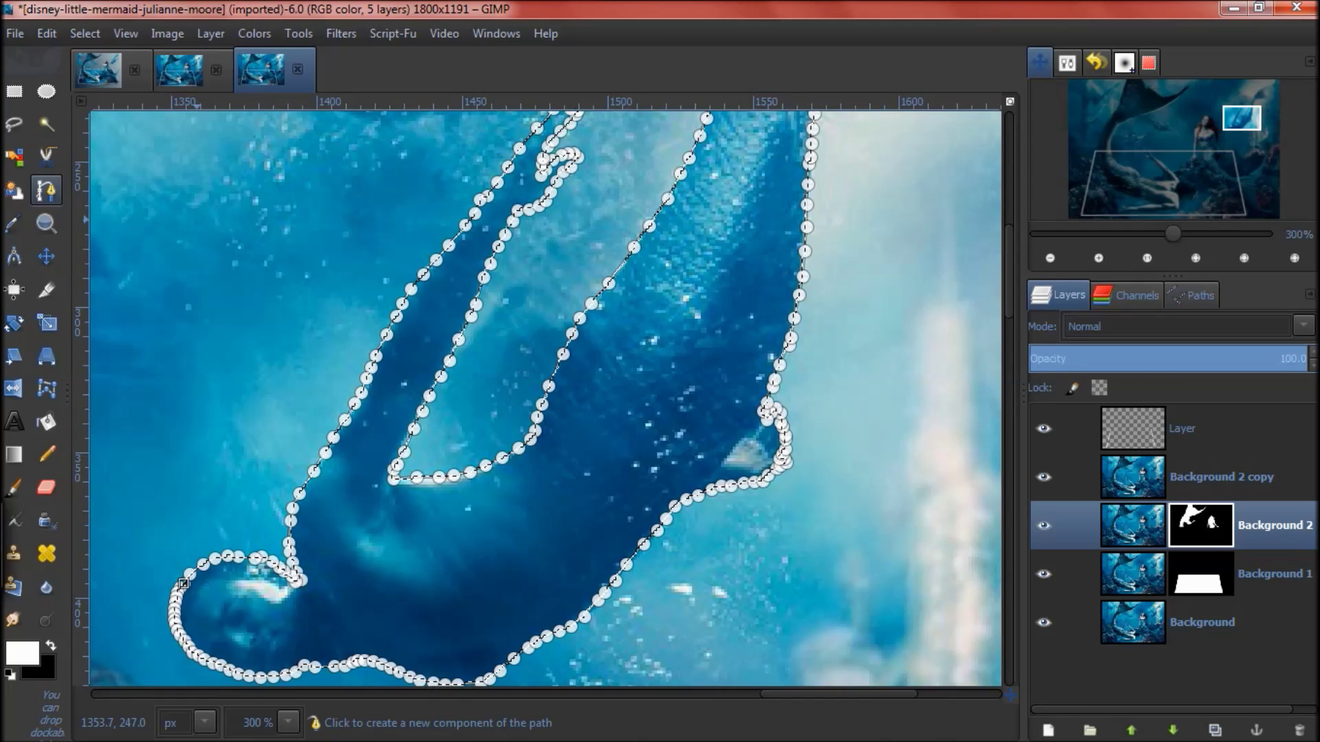
- Fill the selected swimmer with white on the Background 2 layer mask, switch to the Paintbrush, and hide the Background 2 copy layer
key("ctrl+comma")
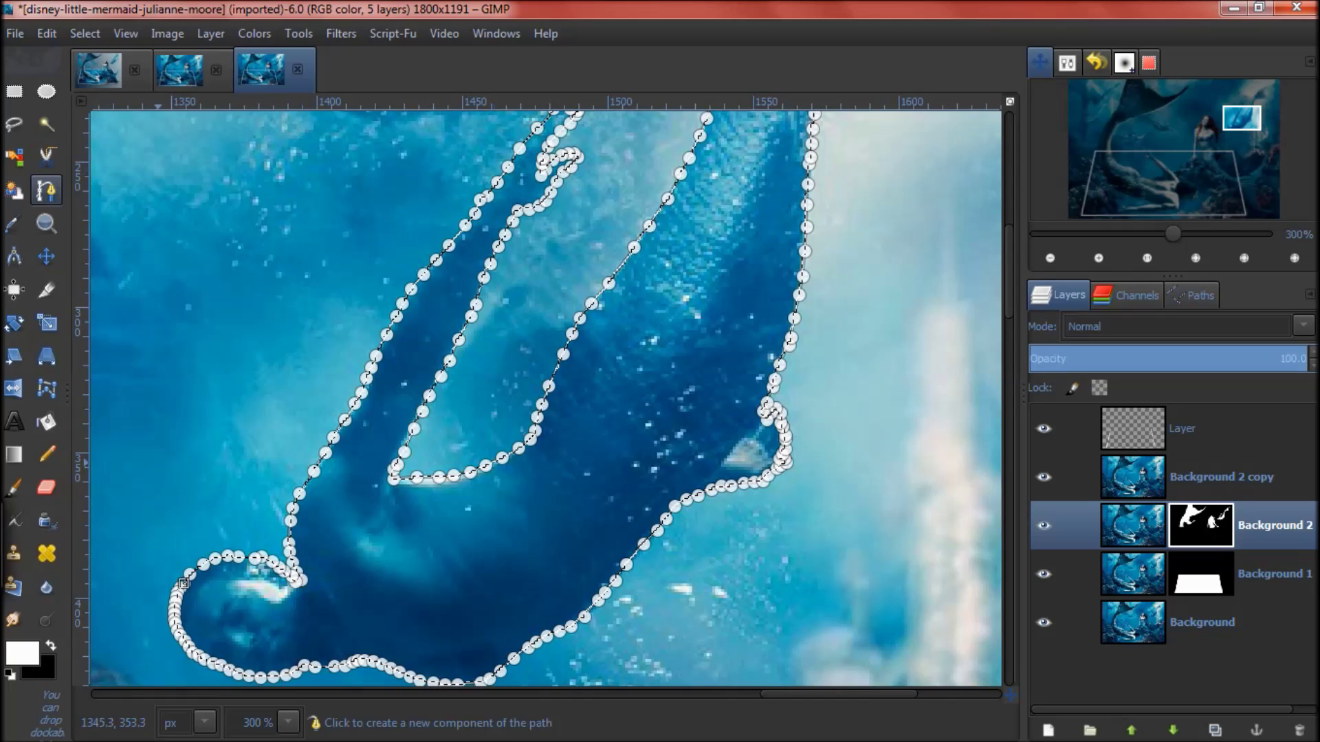
left_click(14, 487)
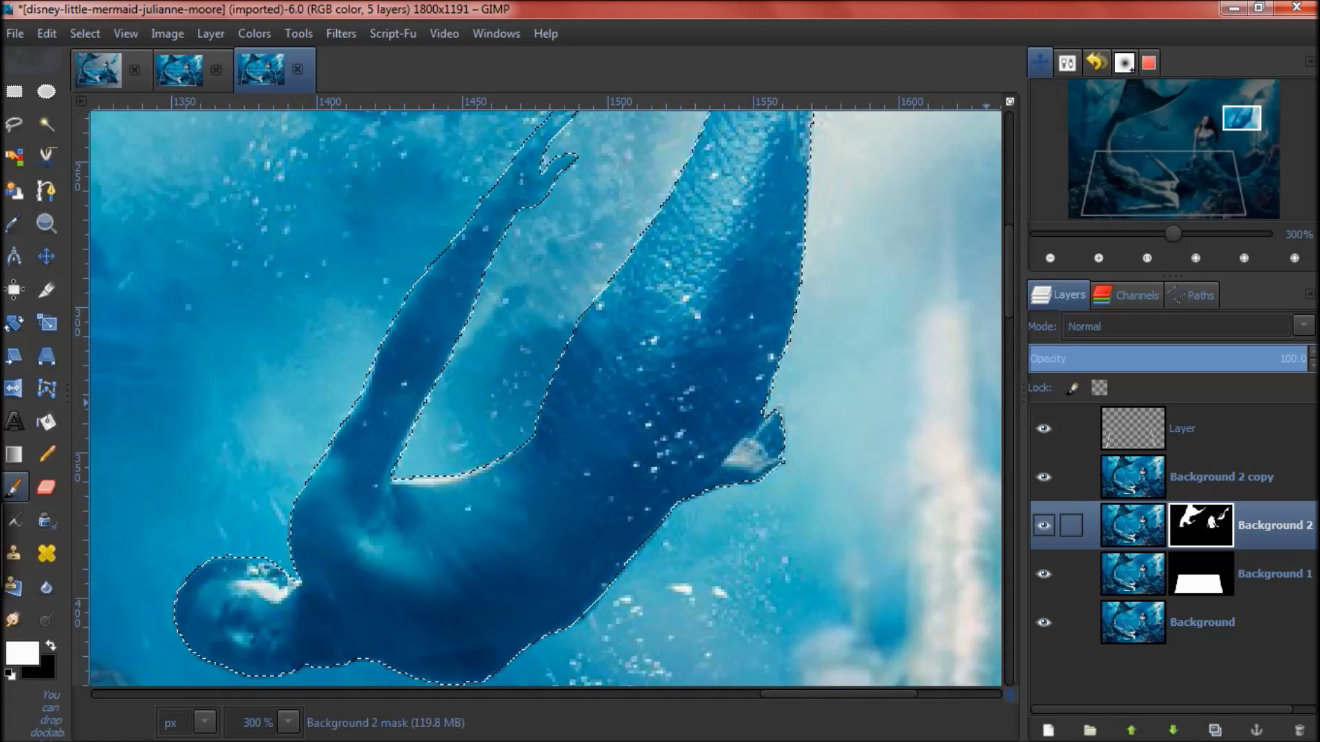
left_click(1044, 477)
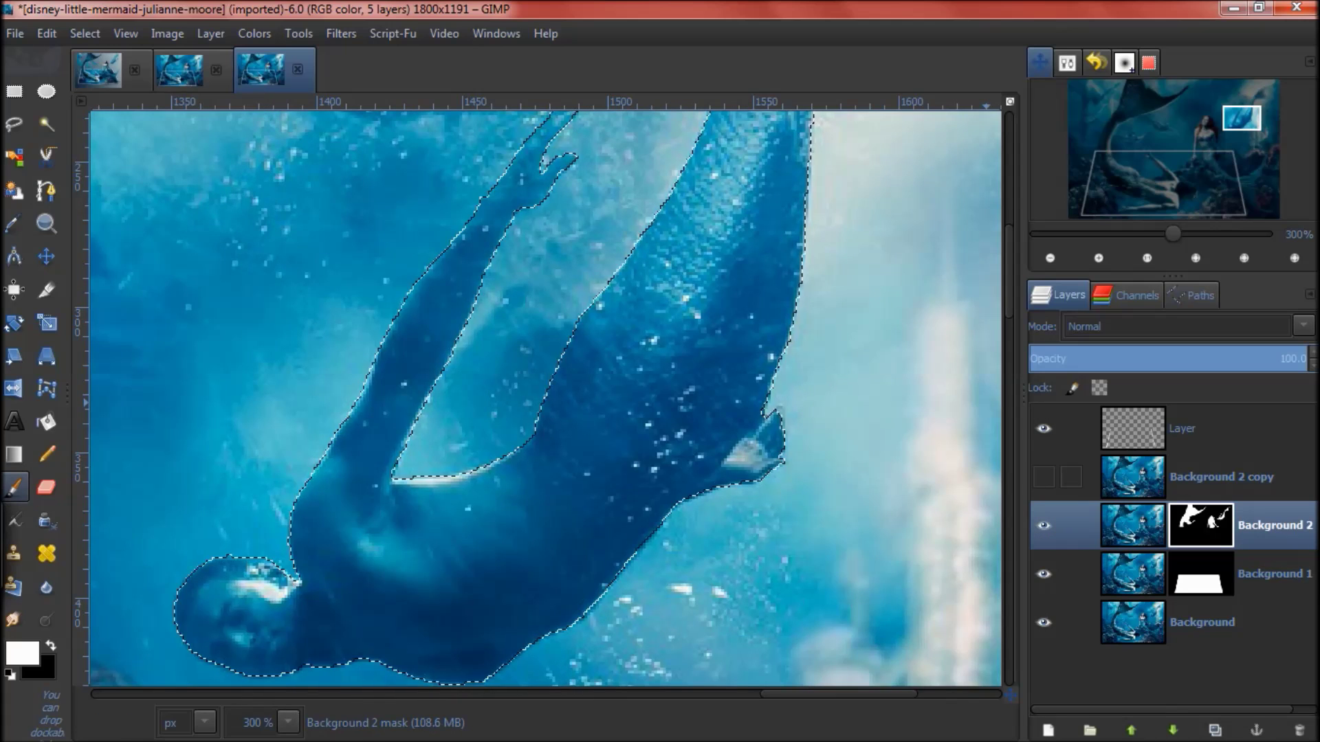
- Hide the Background 1 and Background layers to inspect all the masked cut-out figures against transparency
left_click(1043, 574)
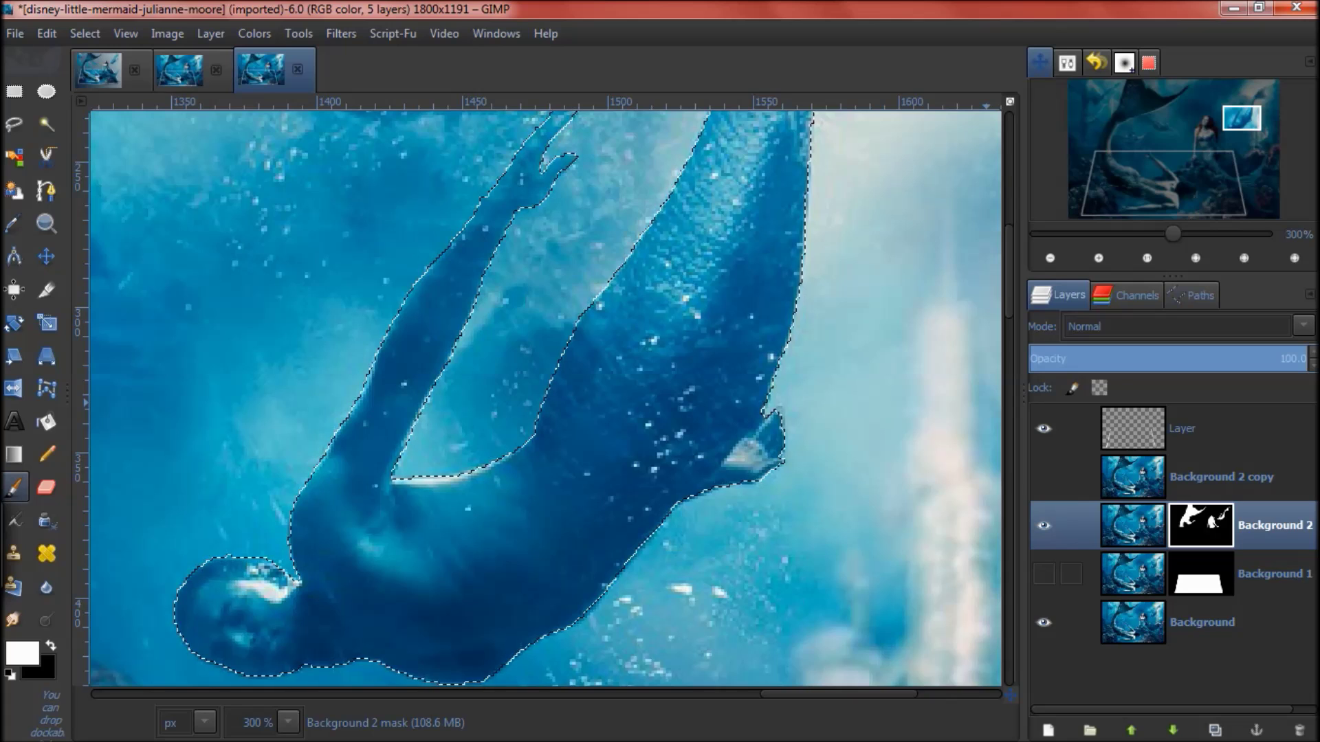
left_click(1043, 622)
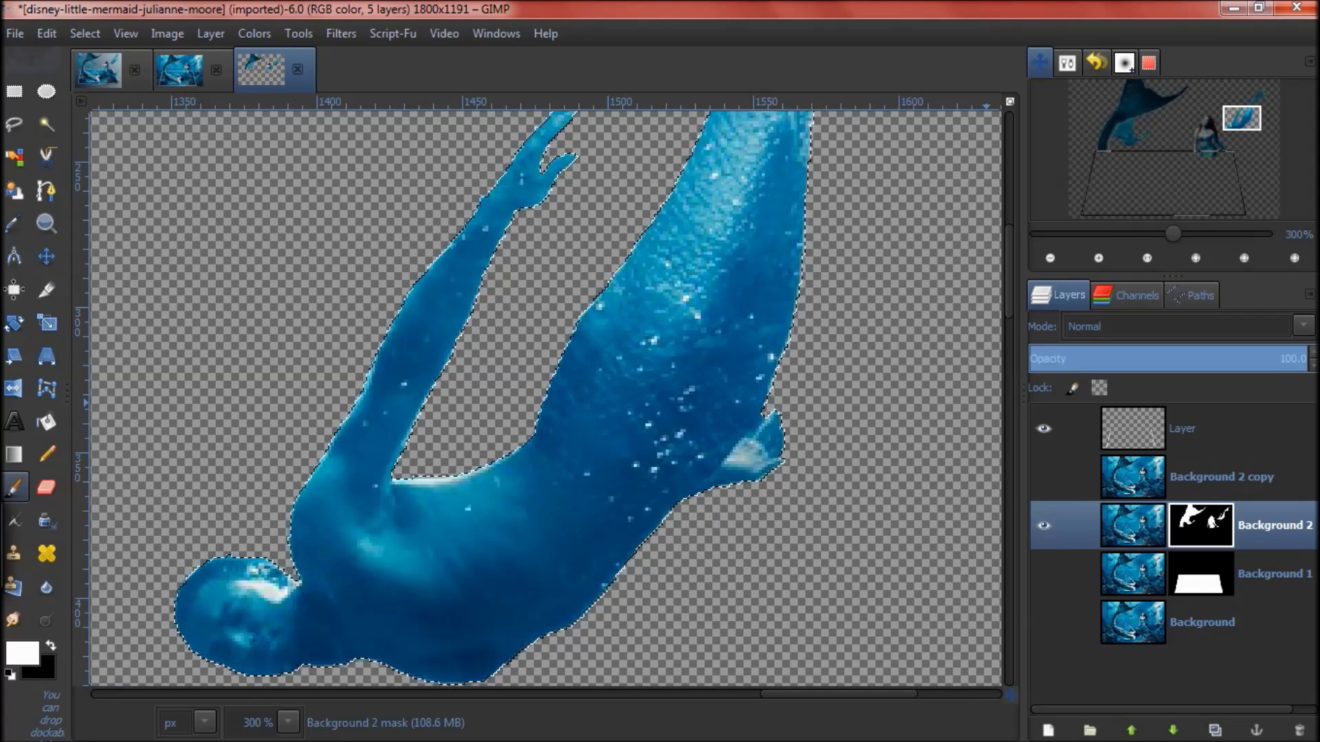
left_click_drag(1173, 235, 1129, 235)
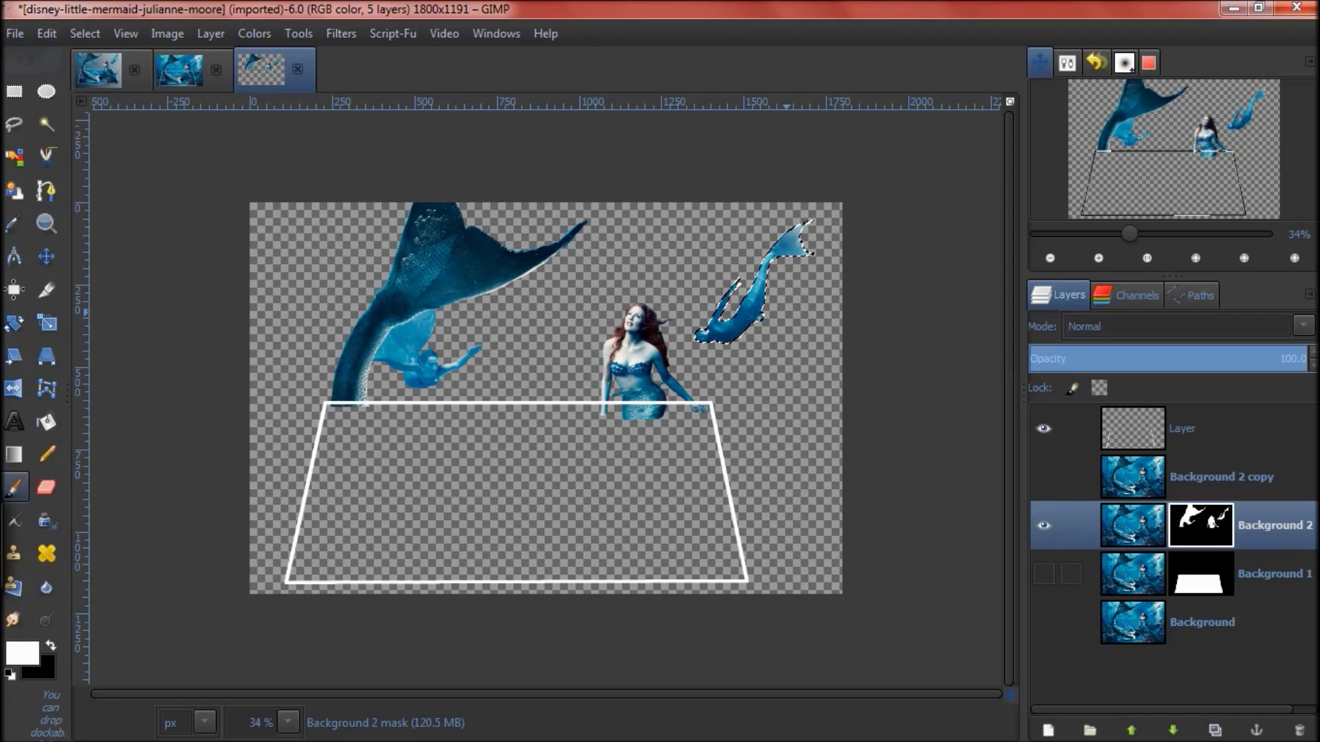
- Toggle the visibility of the Background, Background 1 and Background 2 copy layers to compare the cut-outs with the full picture
left_click(1044, 622)
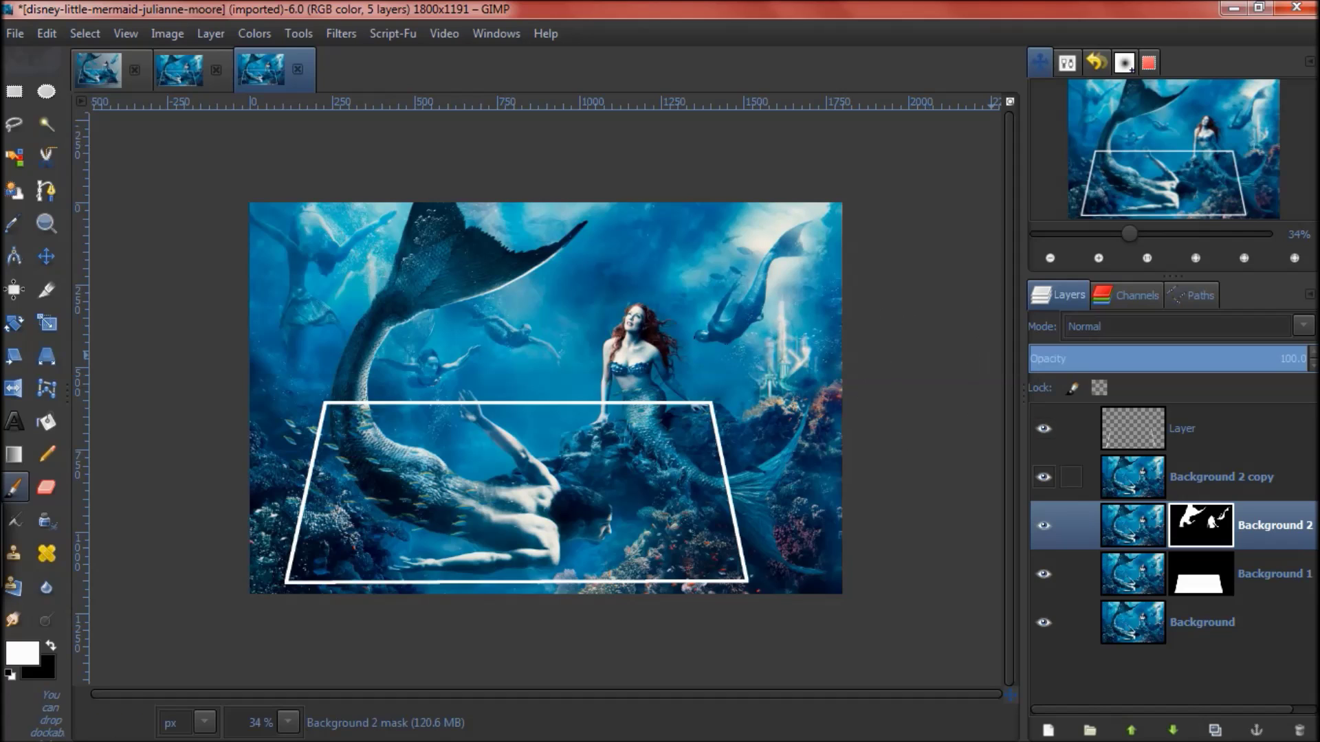
left_click(1043, 574)
left_click(1044, 477)
left_click(1043, 477)
left_click(1044, 477)
left_click(1043, 477)
left_click(1043, 477)
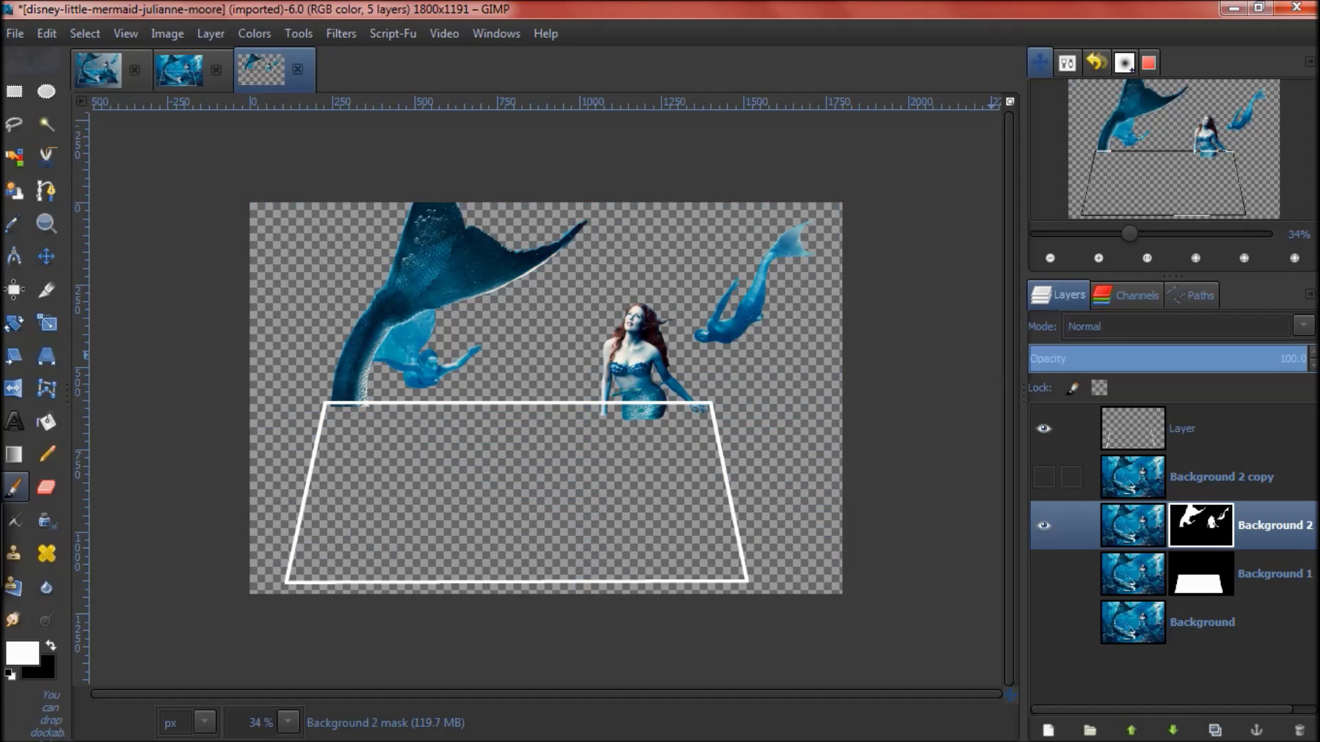
- Make the Background 2 copy, Background and Background 1 layers visible again
left_click(1043, 477)
left_click(1043, 622)
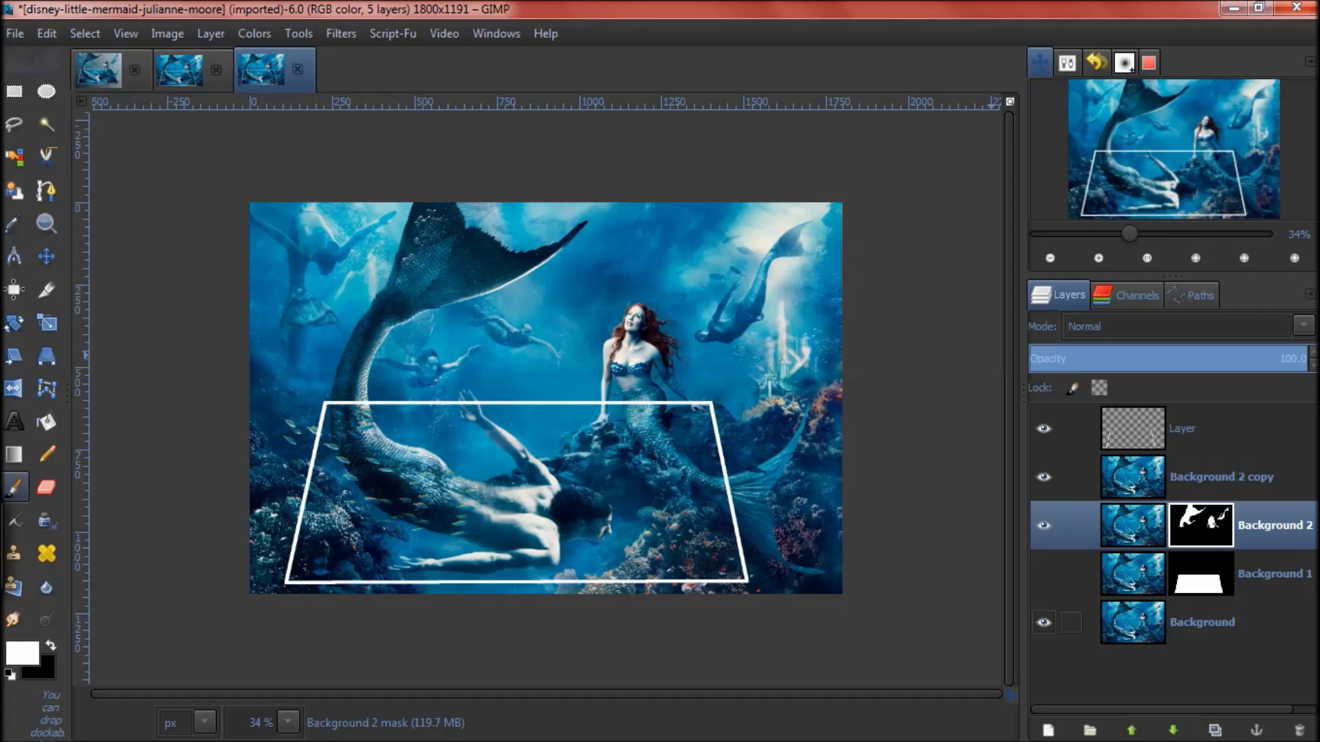
left_click(1044, 573)
- Start a new path with the Paths tool at the base of the seated mermaid's tail fin and hide the white frame layer
left_click(1099, 258)
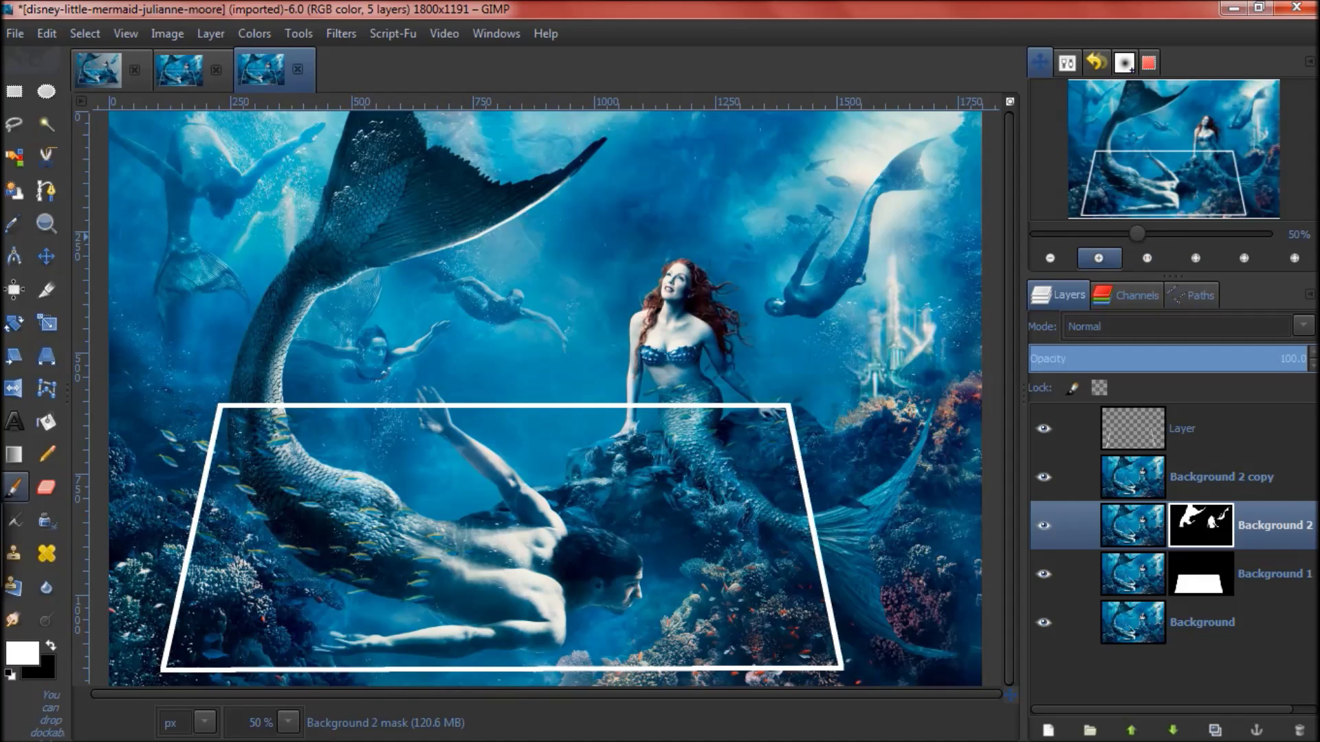
left_click(1099, 258)
left_click(1146, 258)
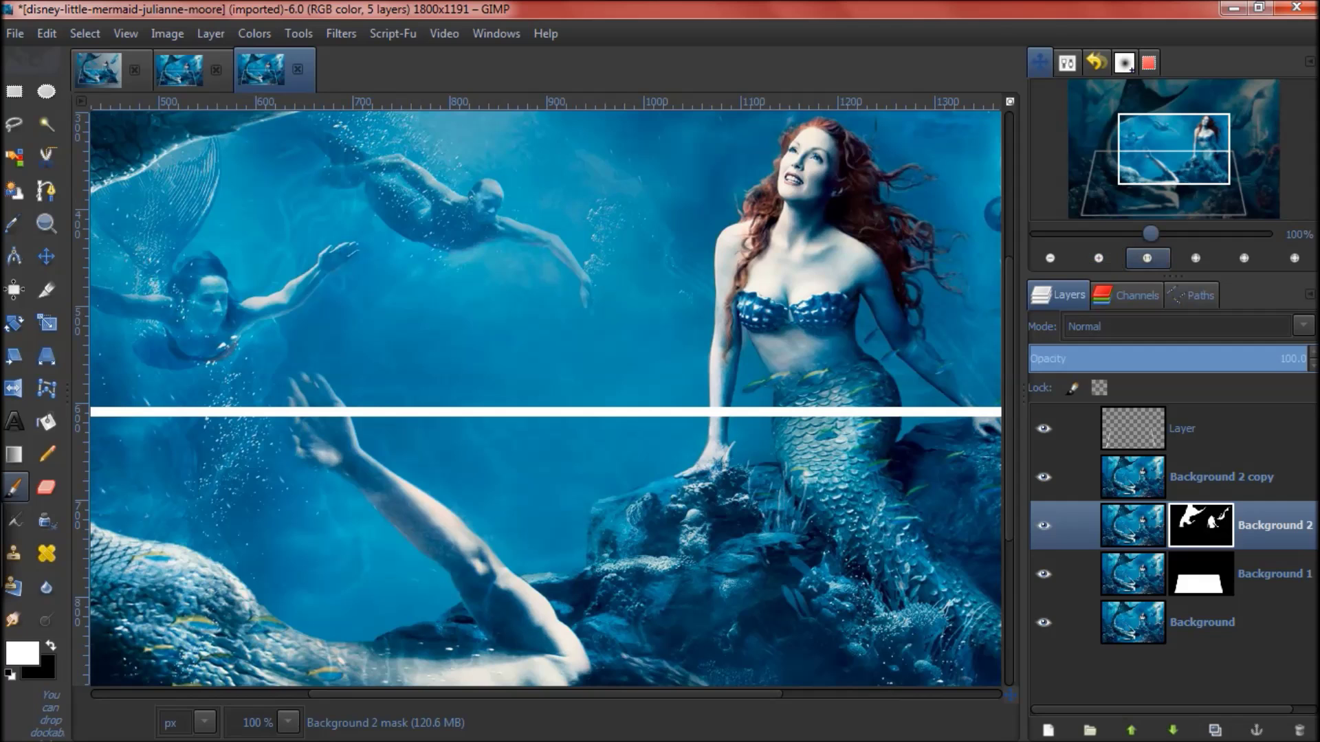
left_click_drag(1152, 234, 1158, 235)
left_click_drag(1173, 149, 1251, 169)
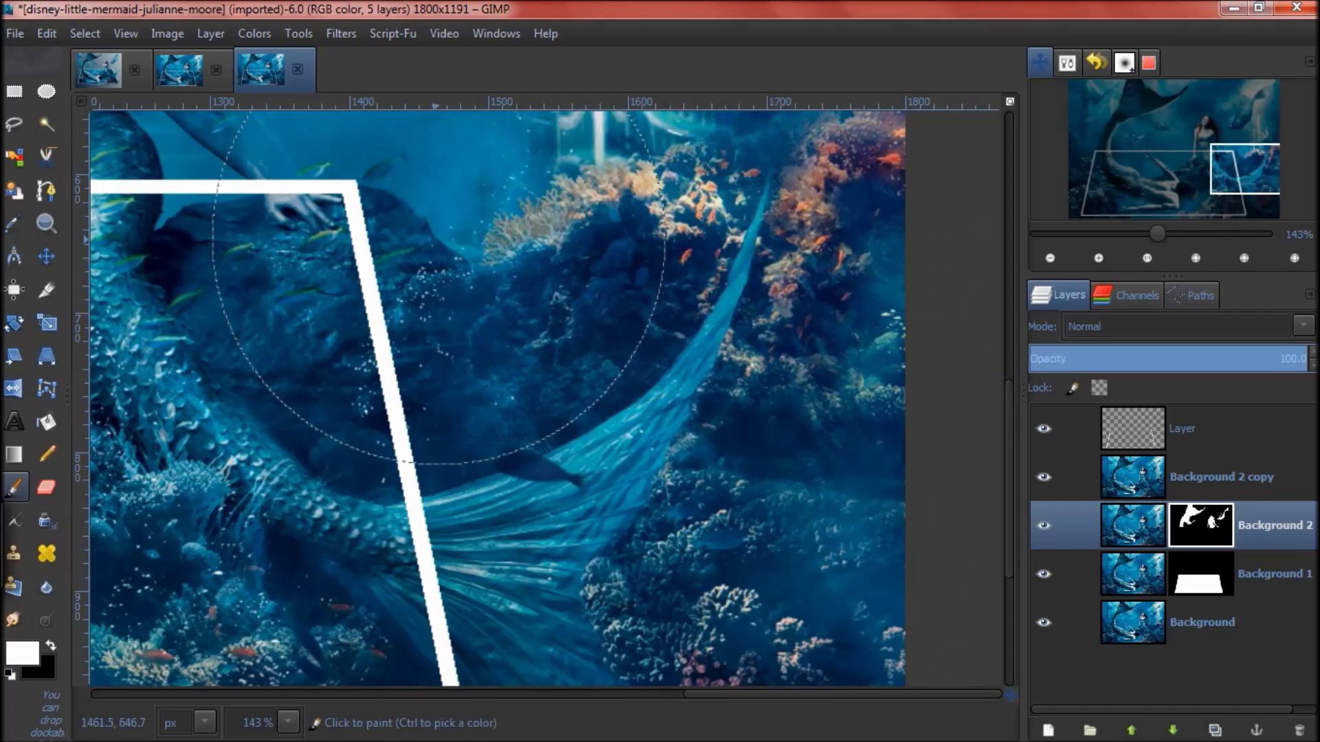
left_click(45, 190)
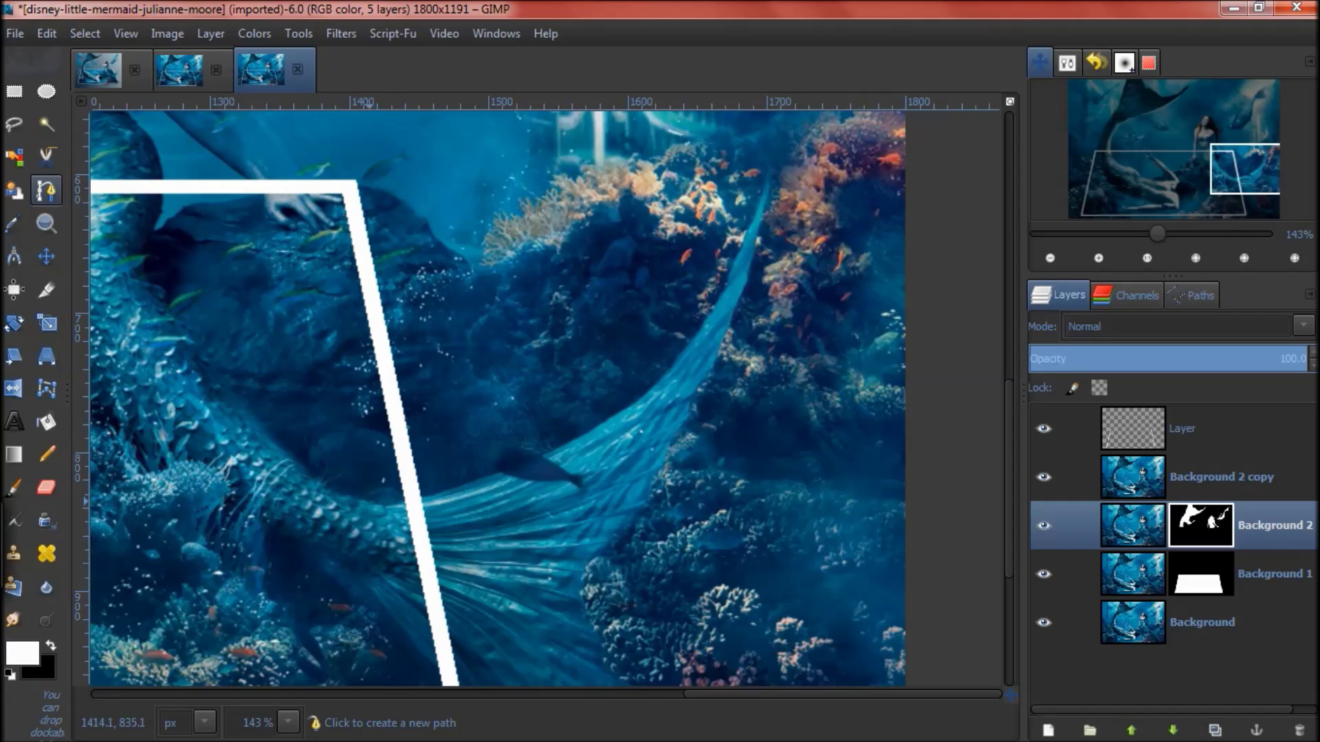
left_click(367, 500)
left_click(382, 506)
left_click(1043, 428)
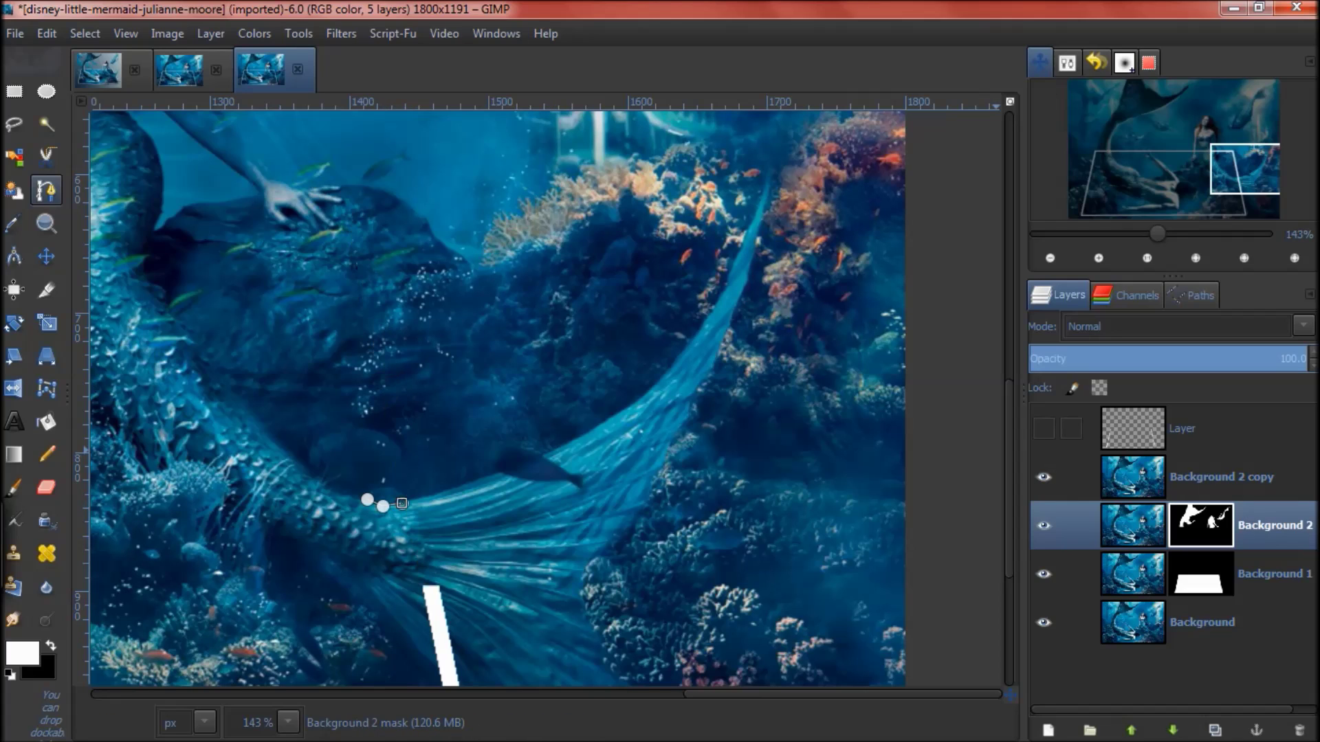
- Extend the path along the tail fin's upper edge and around the head and back of the dark fish
left_click(402, 504)
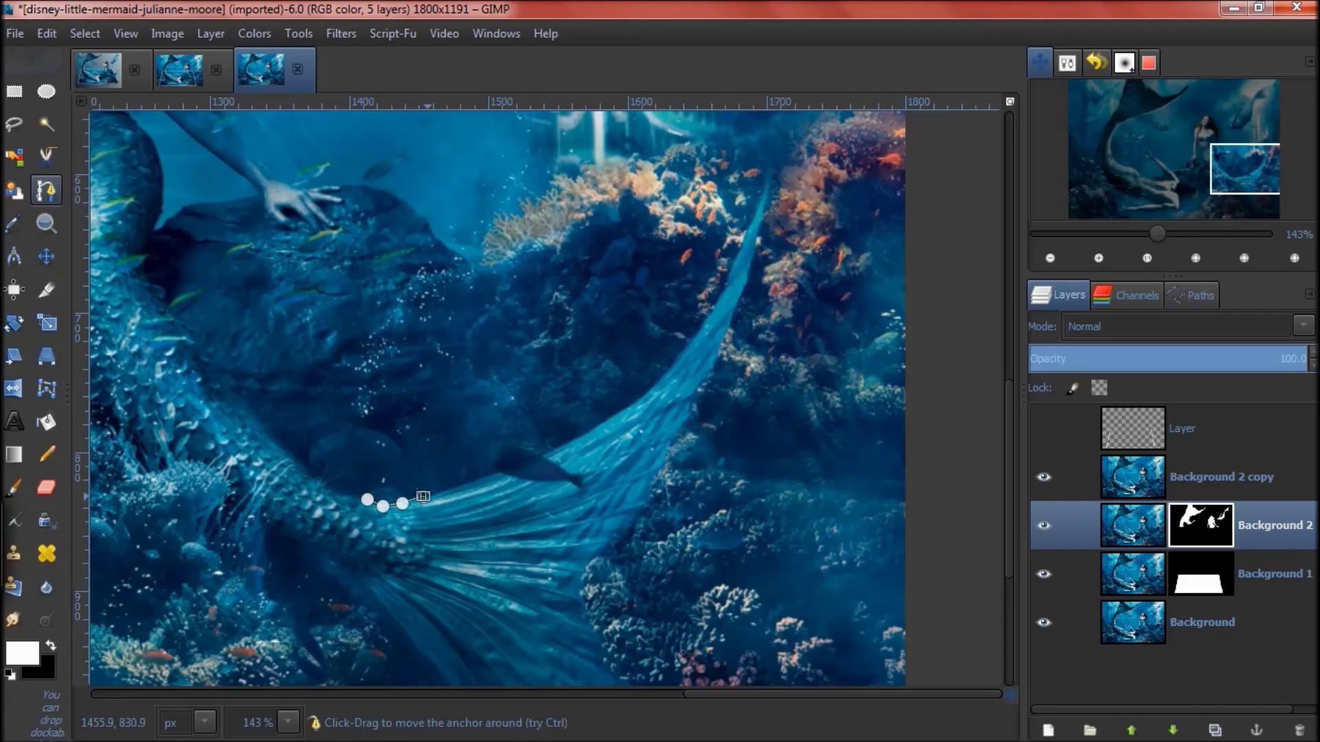
left_click(423, 496)
left_click(459, 486)
left_click(490, 474)
left_click(500, 473)
left_click(490, 461)
left_click(486, 448)
left_click(497, 444)
left_click(520, 445)
left_click(537, 453)
left_click(549, 450)
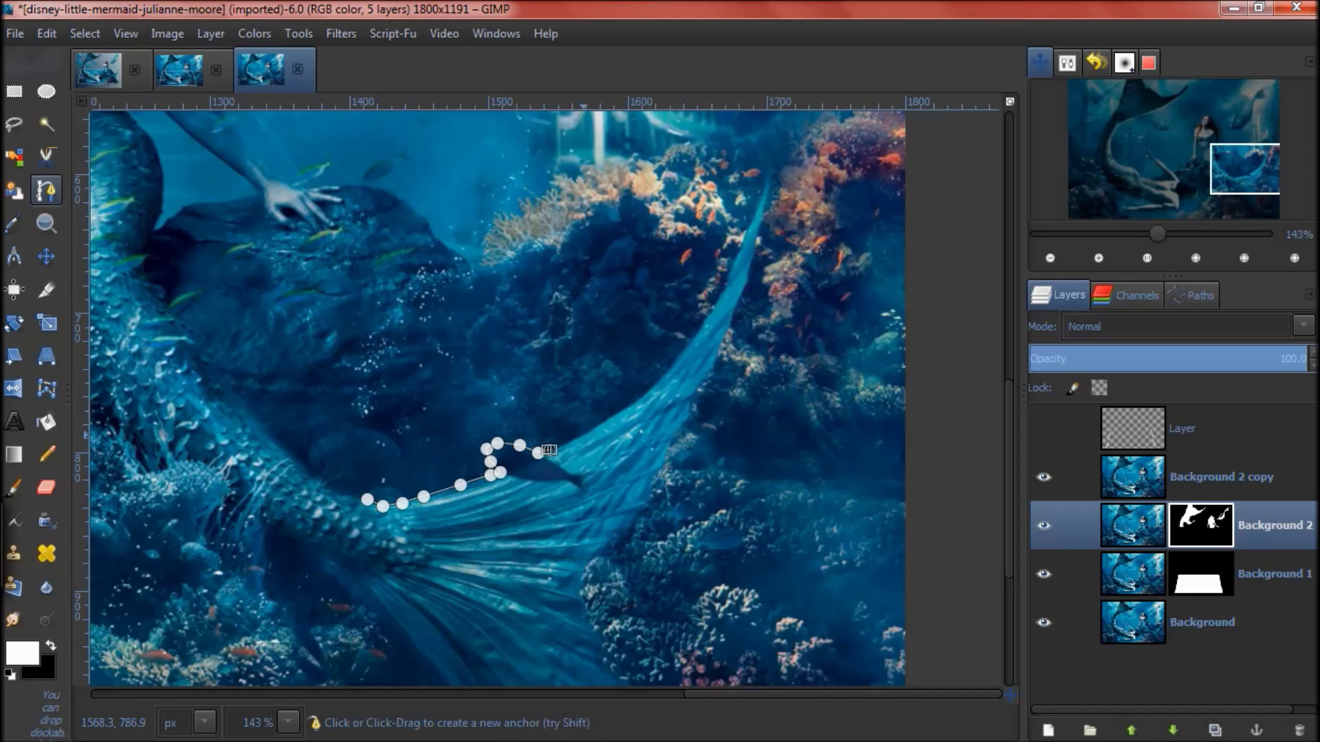
- Trace the inner edge of the tail fin's upper lobe from the dark fish up to near its pointed tip
left_click(585, 432)
left_click(610, 415)
left_click(636, 401)
left_click(658, 383)
left_click(676, 358)
left_click(694, 336)
left_click(706, 319)
left_click(715, 307)
left_click(720, 294)
left_click(727, 277)
left_click(733, 257)
left_click(745, 234)
left_click(757, 212)
left_click(763, 194)
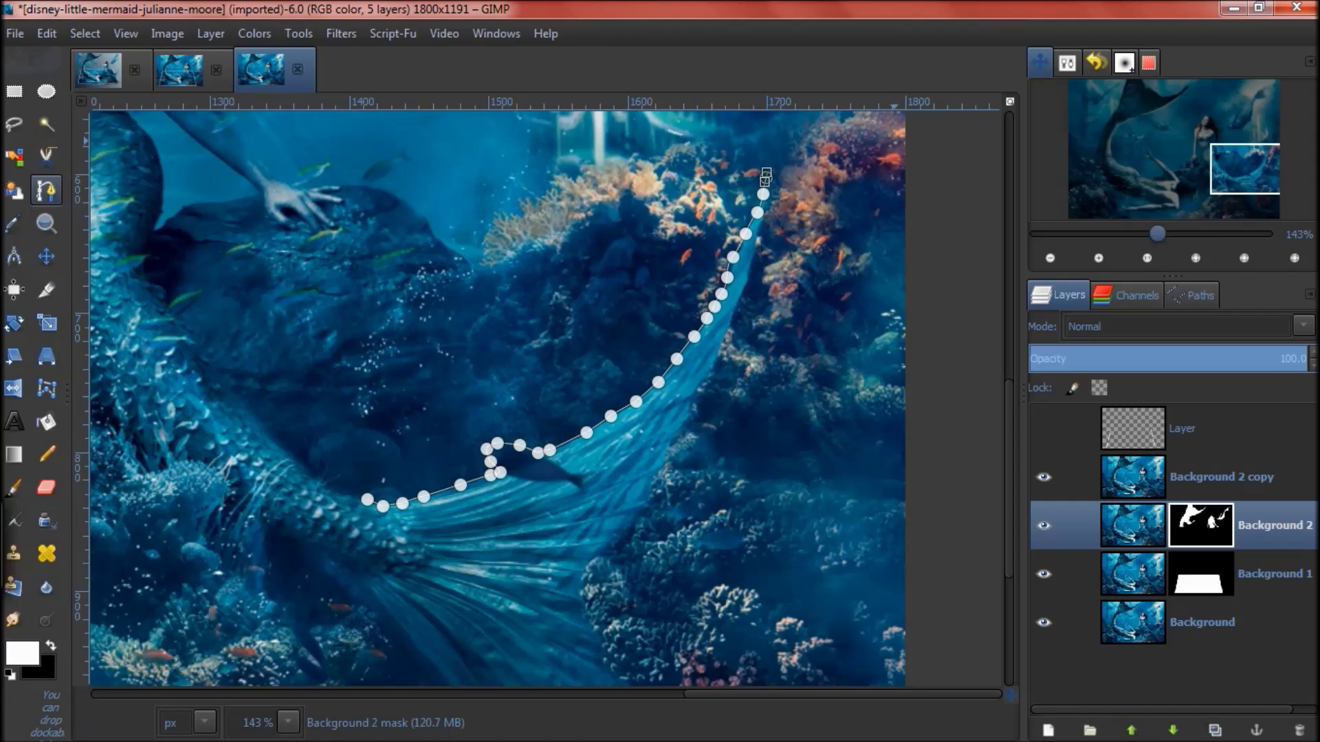
- Take the path around the fin's upper tip and back down the outer edge of the upper lobe
left_click_drag(1165, 233, 1169, 233)
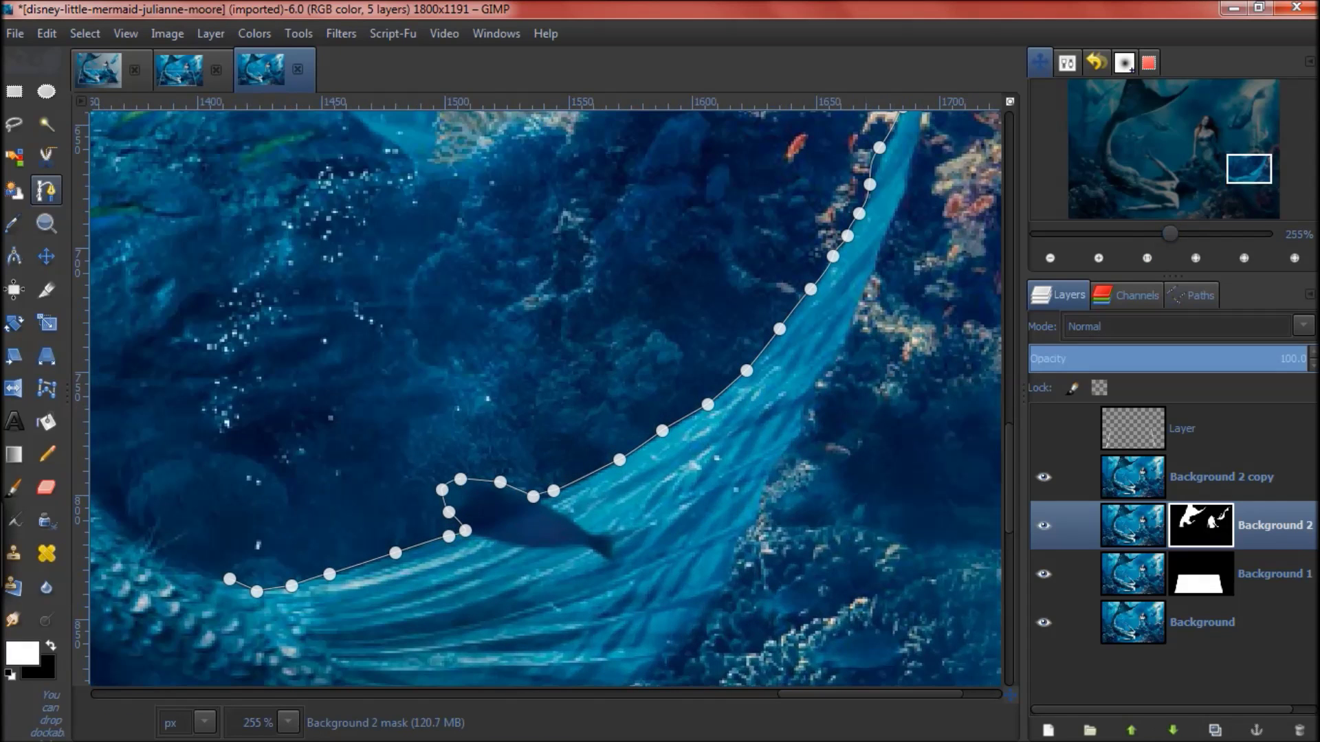
left_click_drag(1249, 169, 1259, 163)
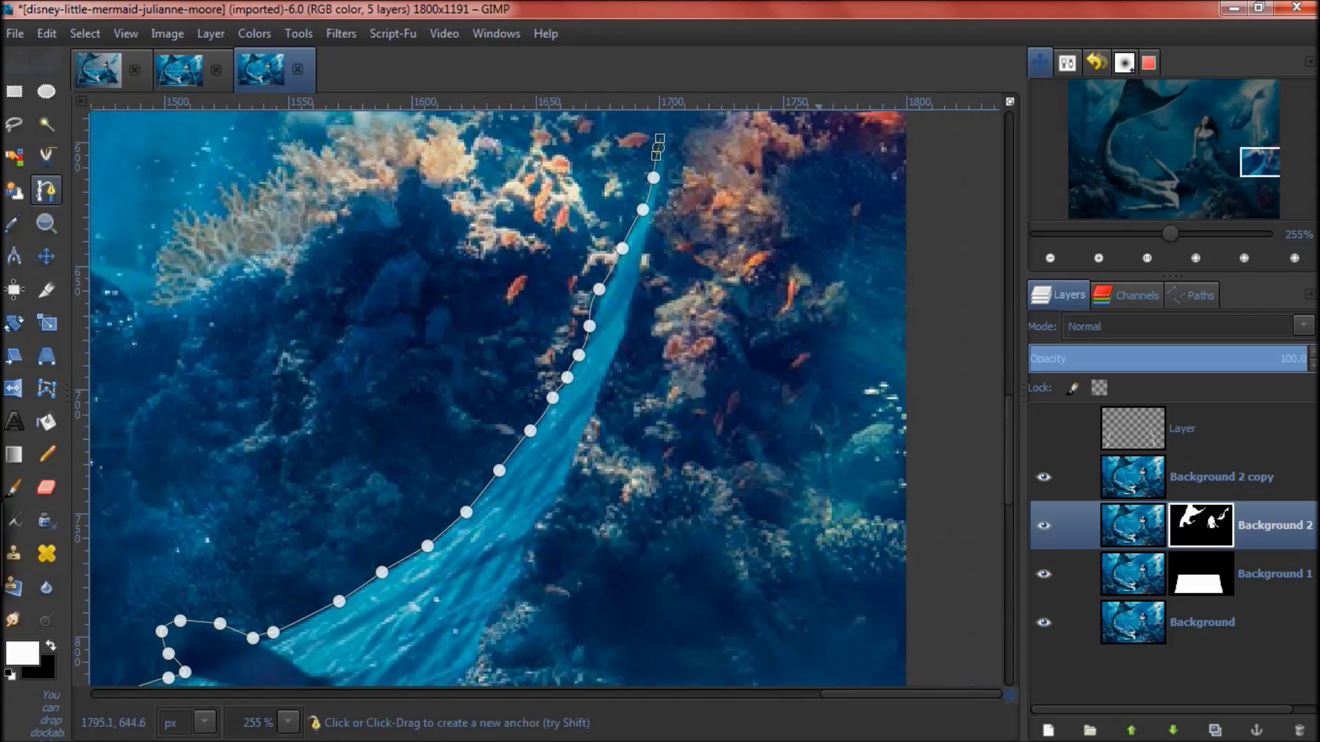
left_click_drag(658, 147, 633, 298)
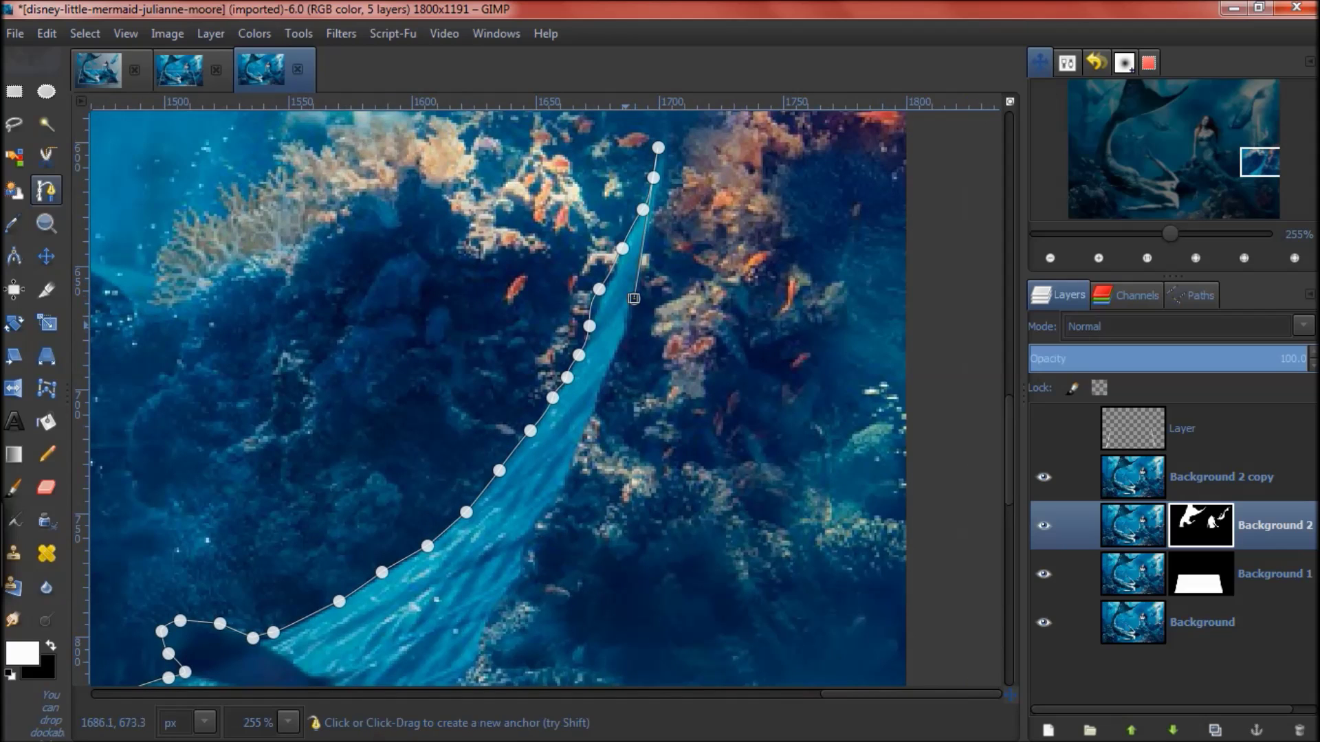
left_click(633, 299)
left_click_drag(619, 346, 603, 375)
left_click(603, 374)
left_click(594, 405)
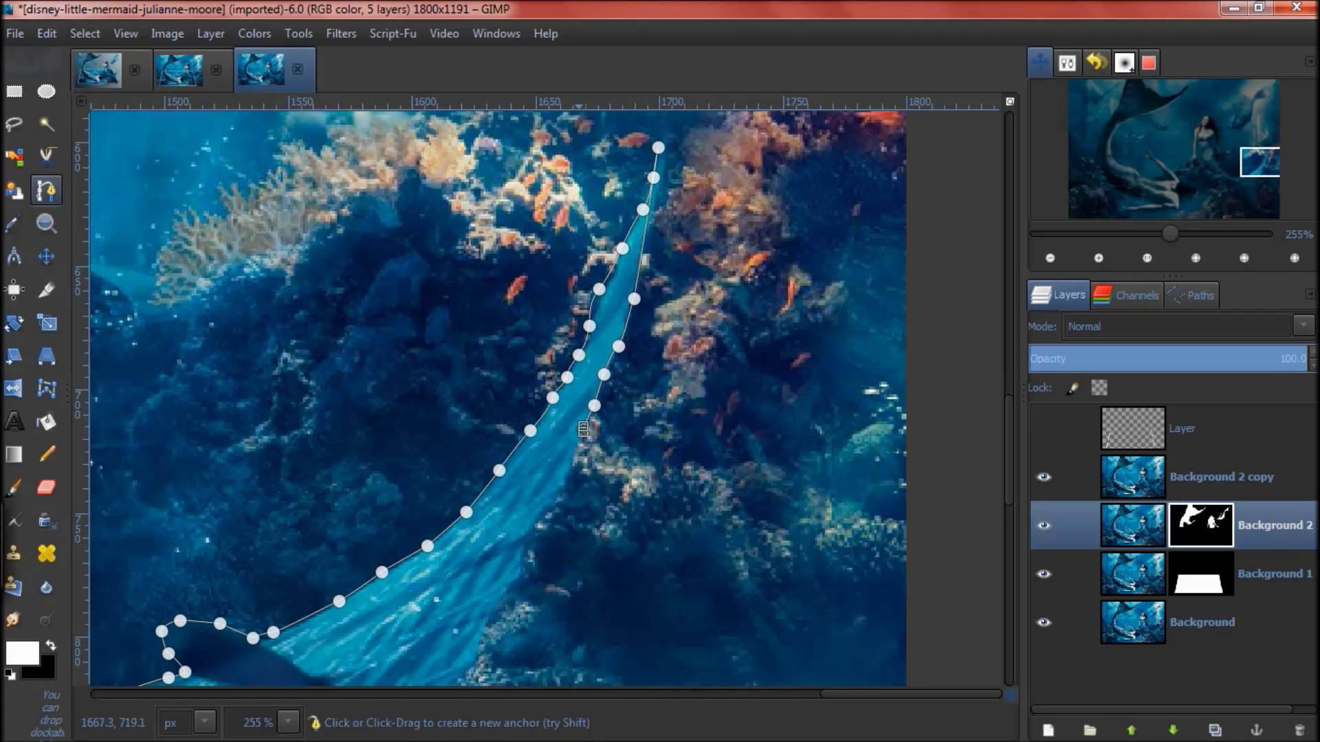
left_click(584, 430)
left_click(569, 463)
left_click(563, 484)
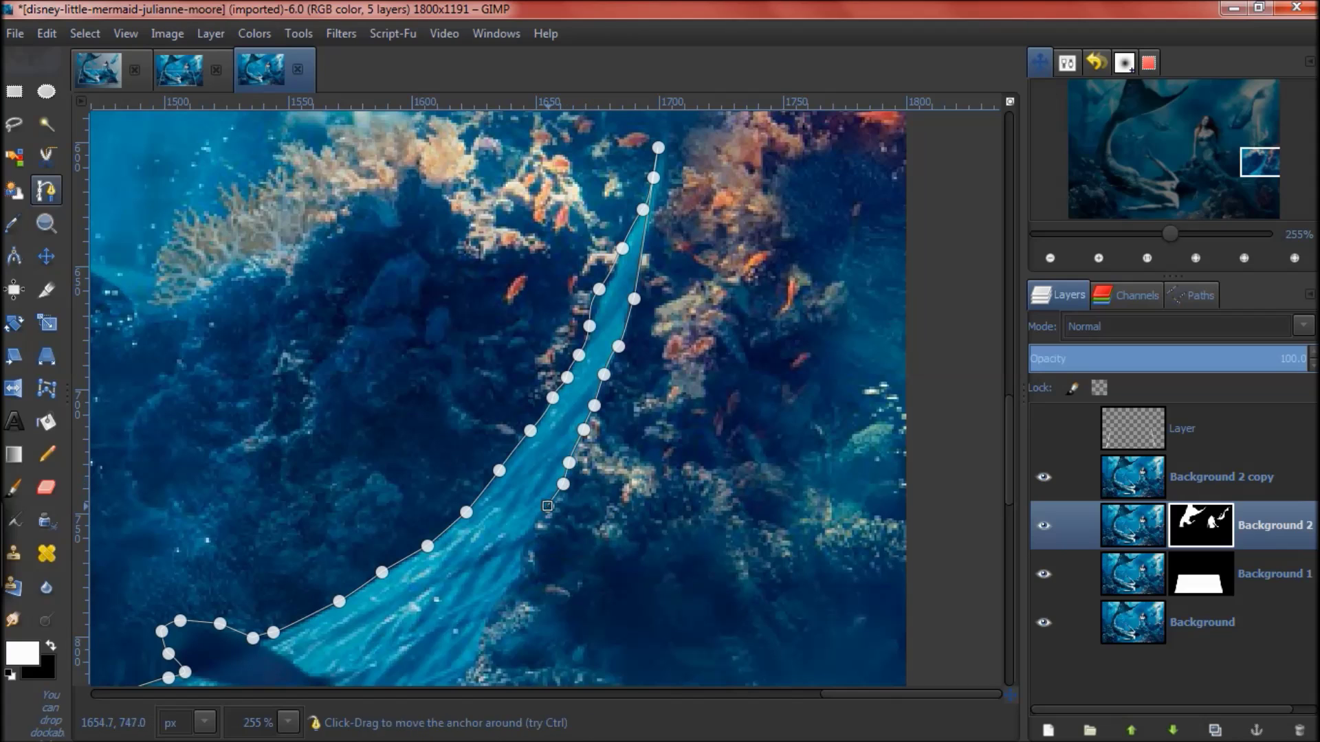
left_click(547, 506)
left_click(530, 535)
left_click(522, 556)
left_click(516, 578)
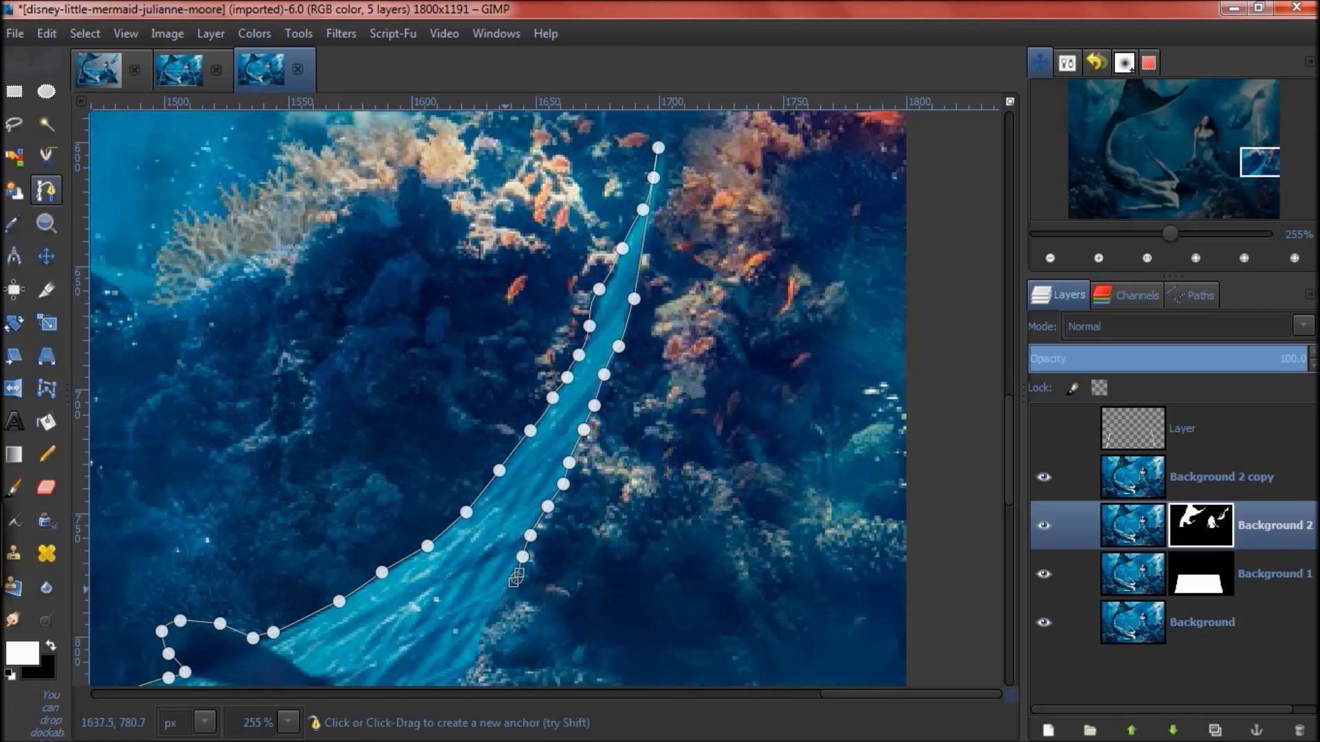
left_click(503, 592)
left_click(482, 627)
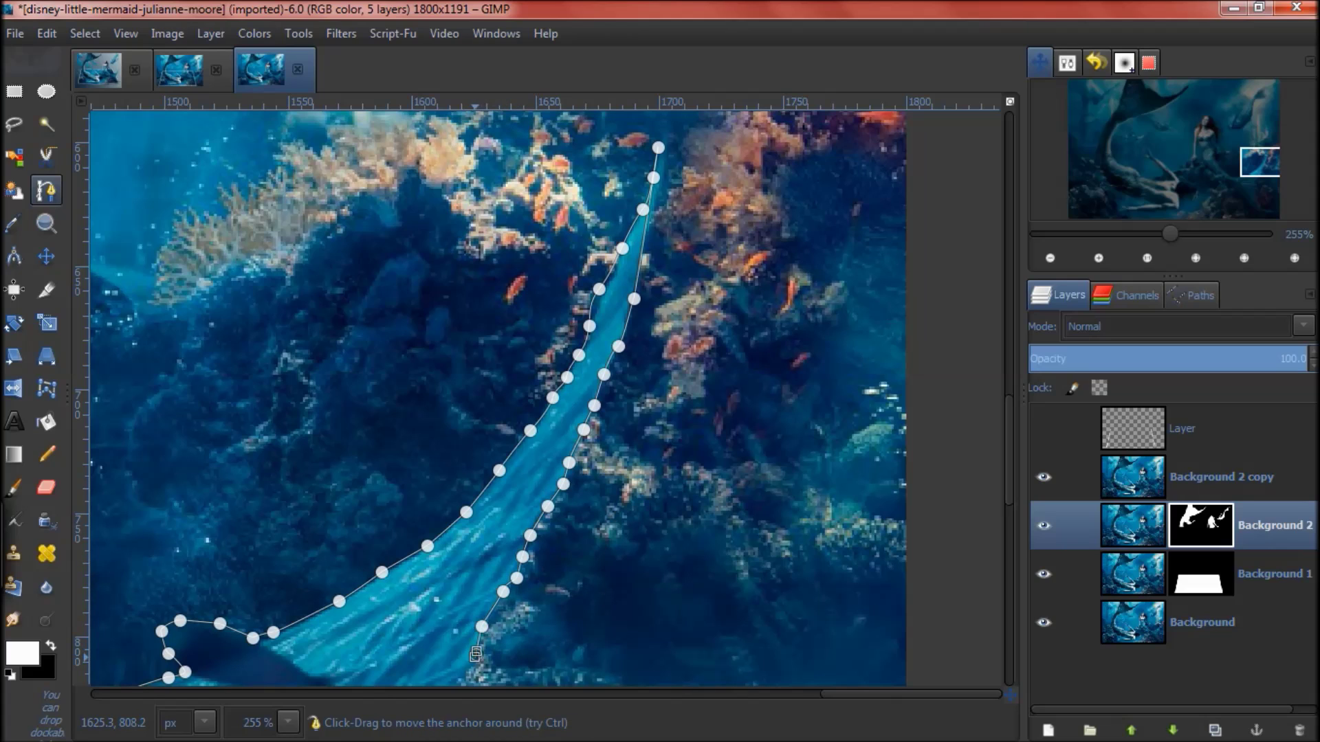
- Continue the path down the fin's outer edge from the upper lobe to the pale coral
left_click_drag(475, 653, 883, 306)
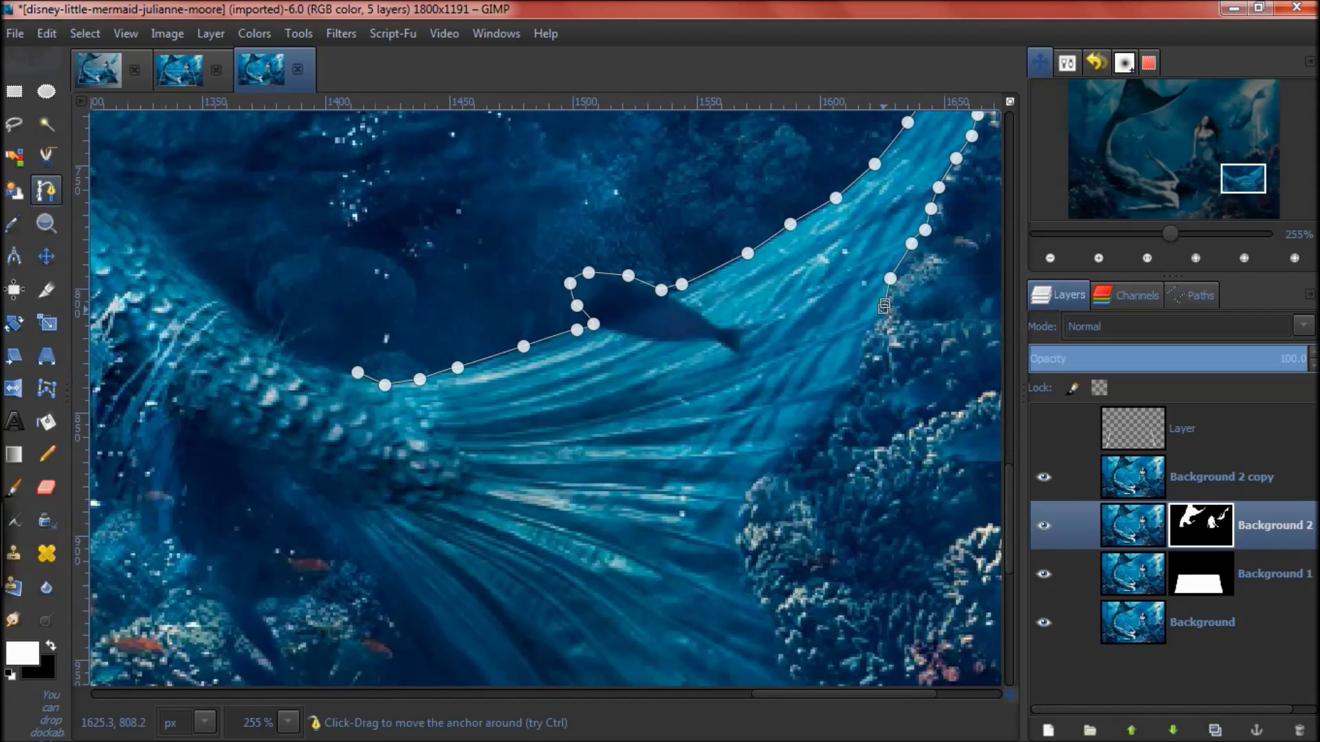
left_click(884, 306)
left_click(871, 322)
left_click(863, 342)
left_click(855, 369)
left_click(838, 389)
left_click(823, 403)
left_click(804, 424)
left_click(792, 437)
left_click(783, 451)
left_click(761, 471)
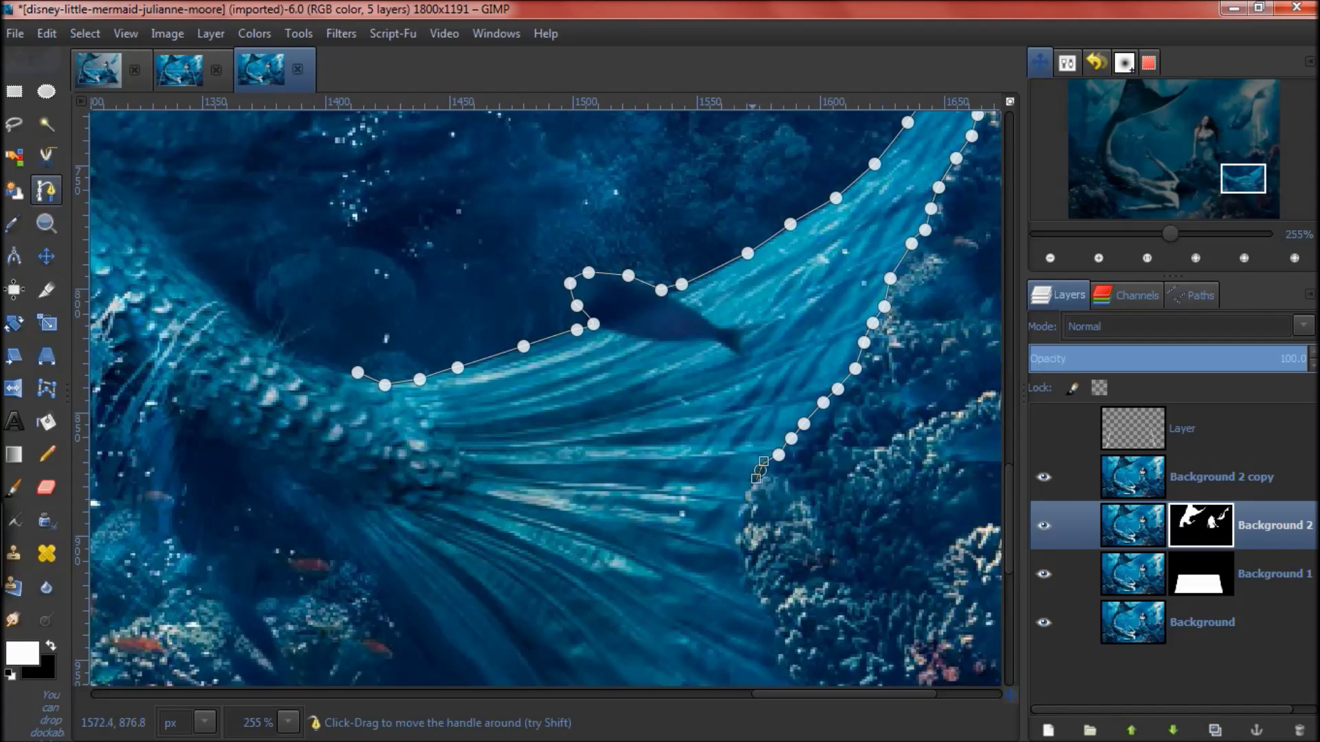
- Trace the fin's outer edge down alongside the pale coral
left_click(741, 497)
left_click(738, 520)
left_click(739, 540)
left_click(750, 573)
left_click(755, 593)
left_click(778, 633)
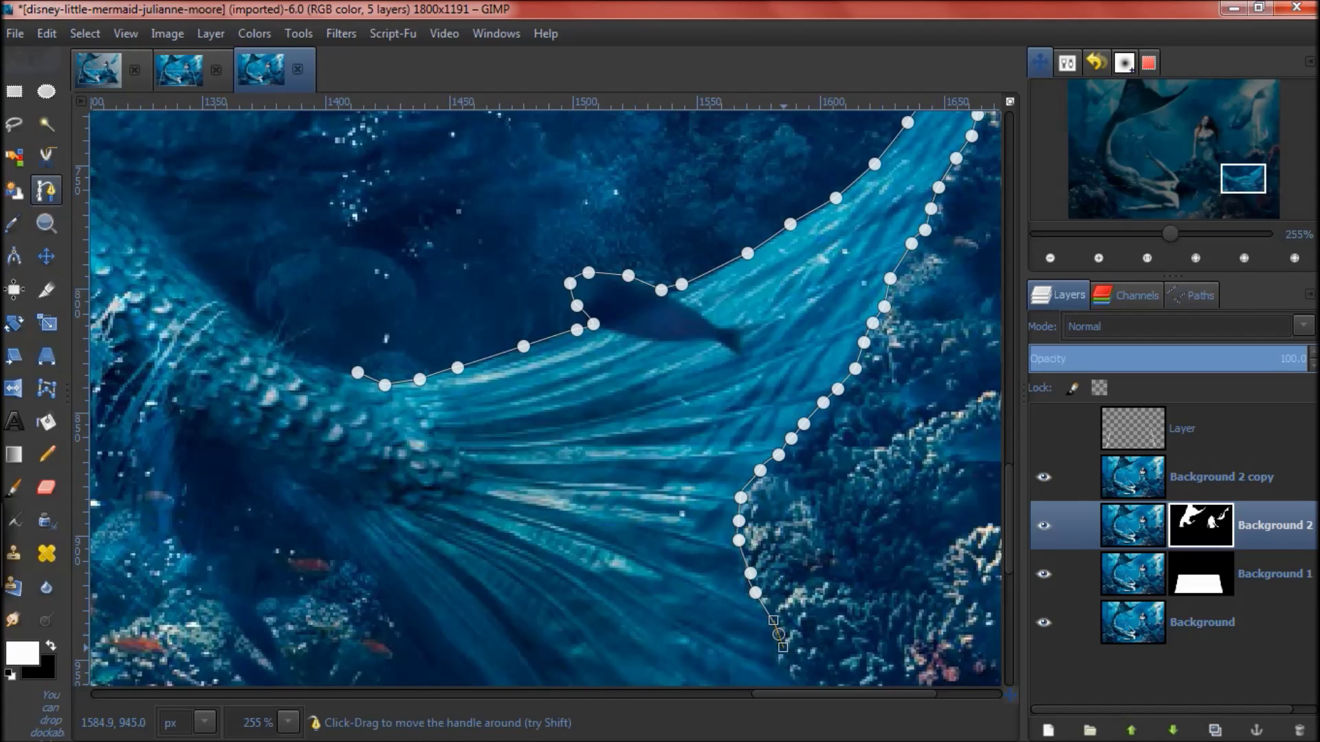
- Route the path around the fin's outward bulge between the pale coral and the pink coral
scroll(782, 647, "down", 5)
scroll(783, 646, "right", 4)
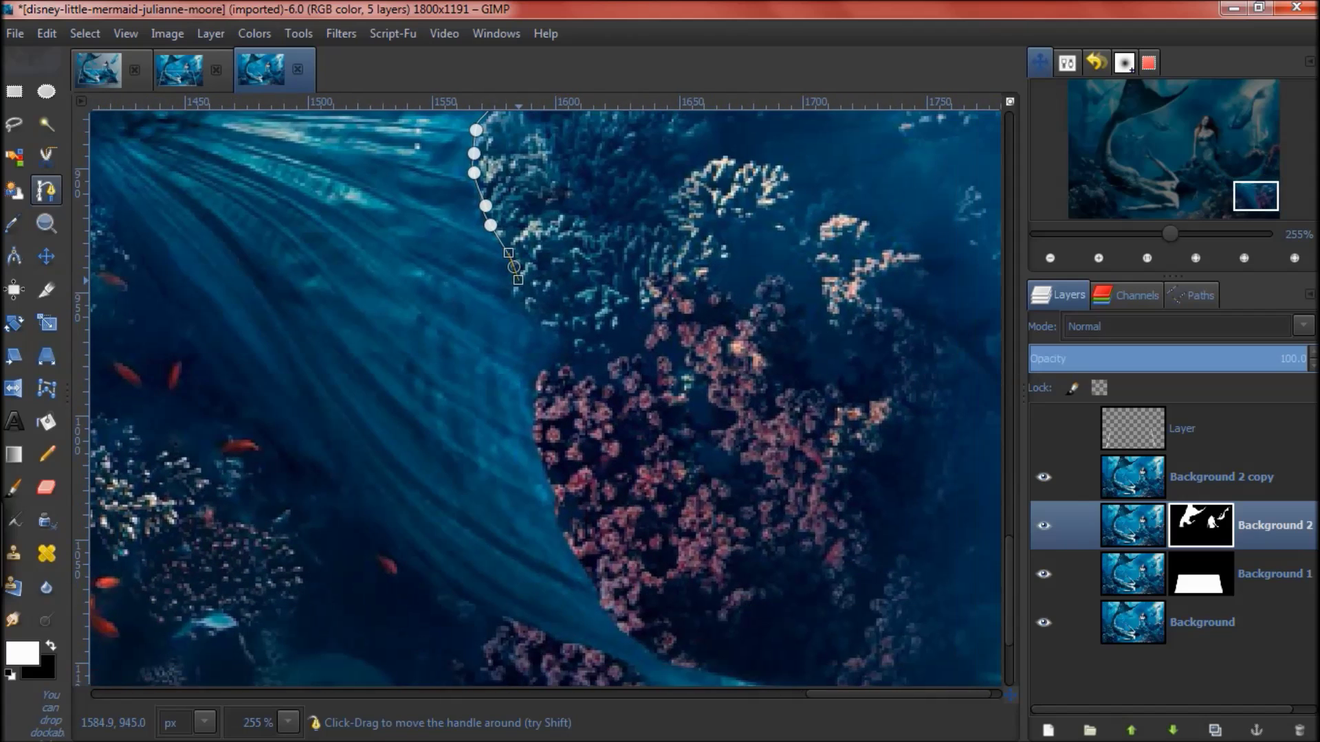
left_click(510, 288)
left_click(522, 304)
left_click(547, 324)
left_click(562, 334)
left_click(563, 347)
left_click(547, 375)
left_click(531, 399)
left_click(532, 430)
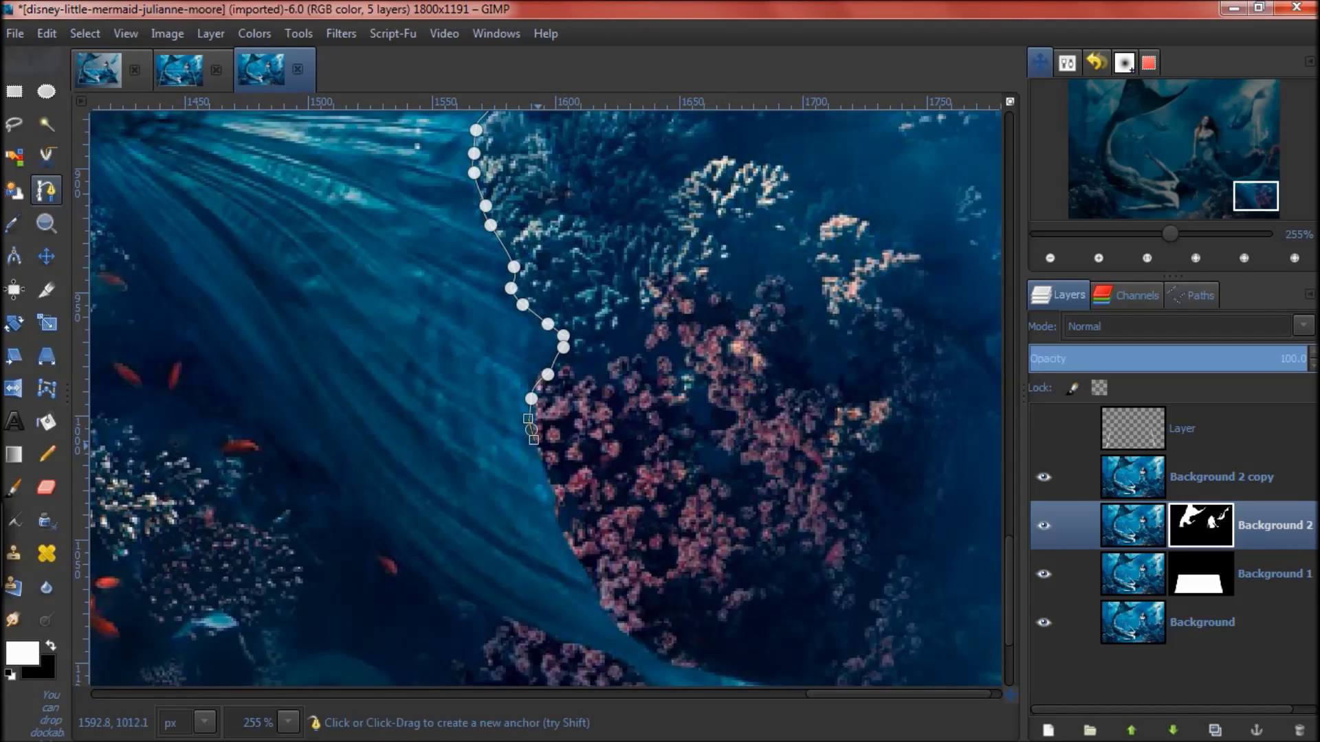
- Trace the fin's outer edge down alongside the pink coral to the start of the narrow lower lobe
left_click(545, 474)
left_click(553, 495)
left_click(552, 510)
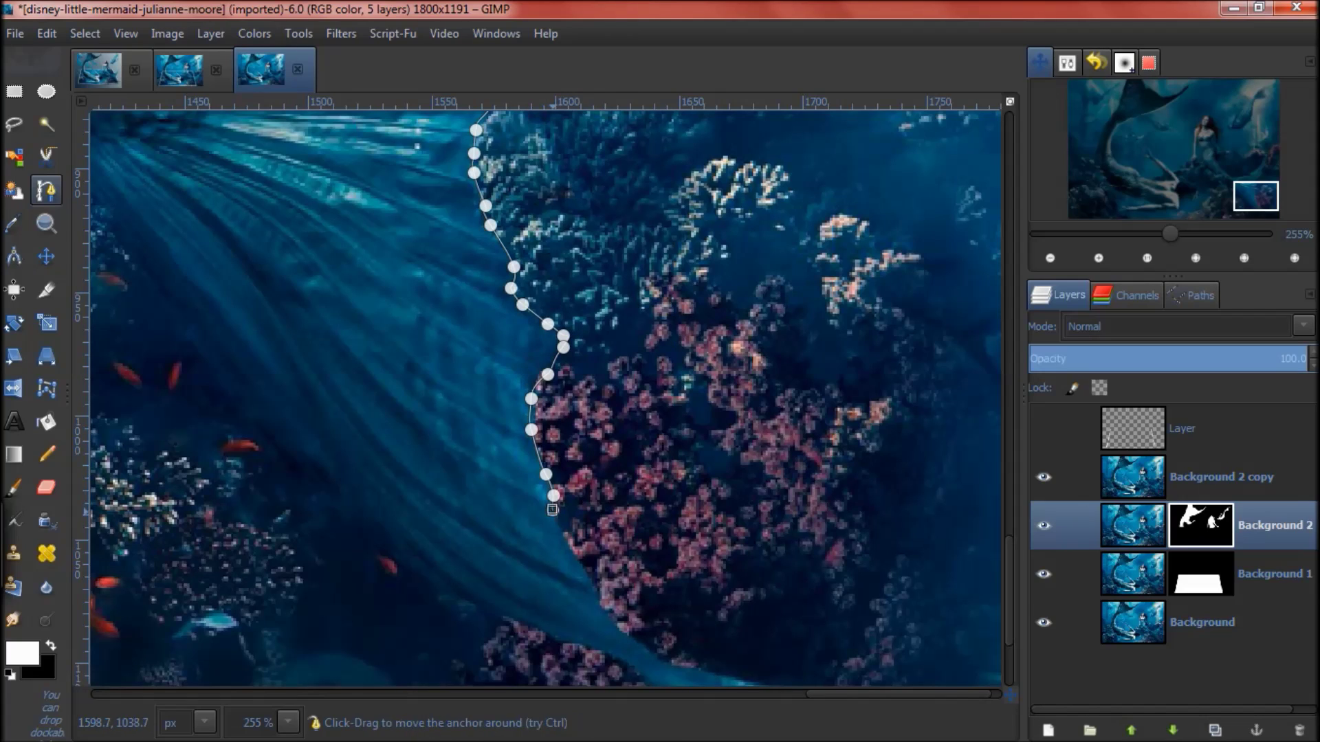
left_click(563, 532)
left_click(576, 553)
left_click(594, 585)
left_click(610, 615)
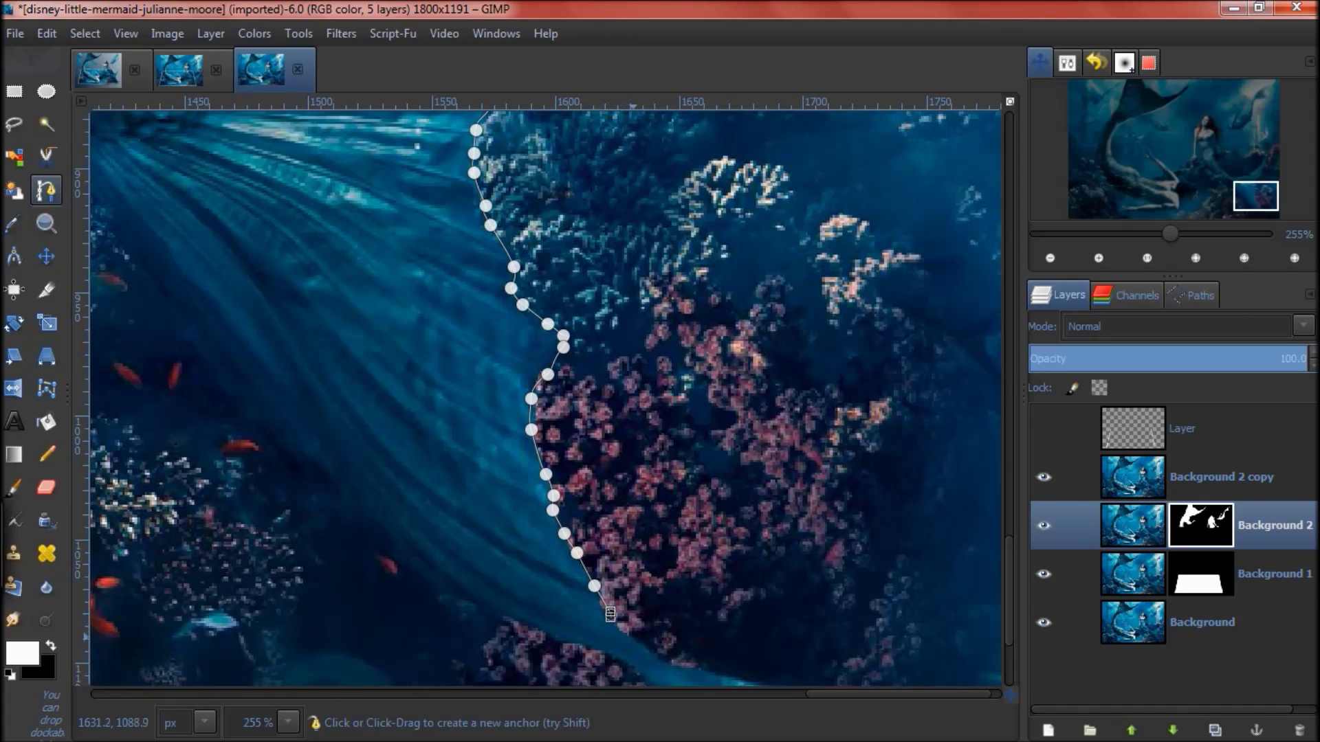
left_click(632, 635)
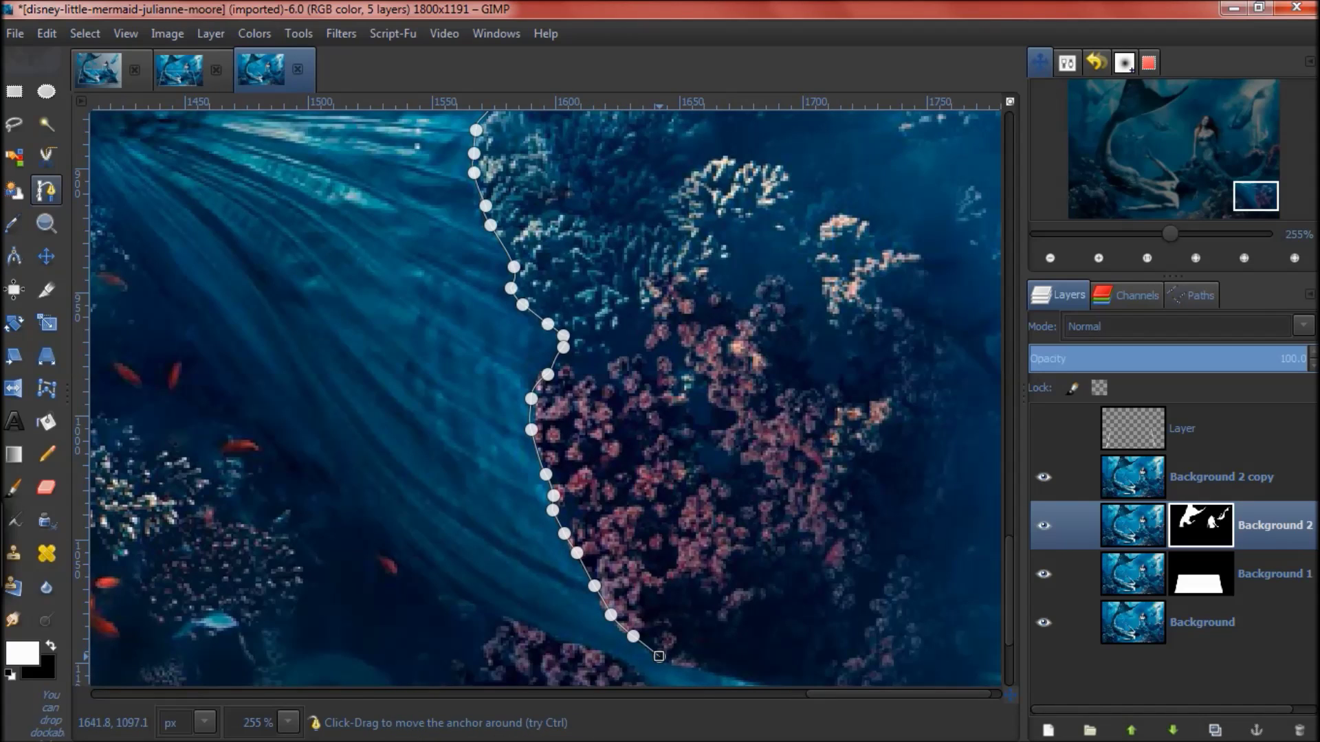
- Extend the path along the upper edge of the fin's lower lobe out to its pointed tip
scroll(658, 657, "down", 5)
scroll(658, 656, "right", 5)
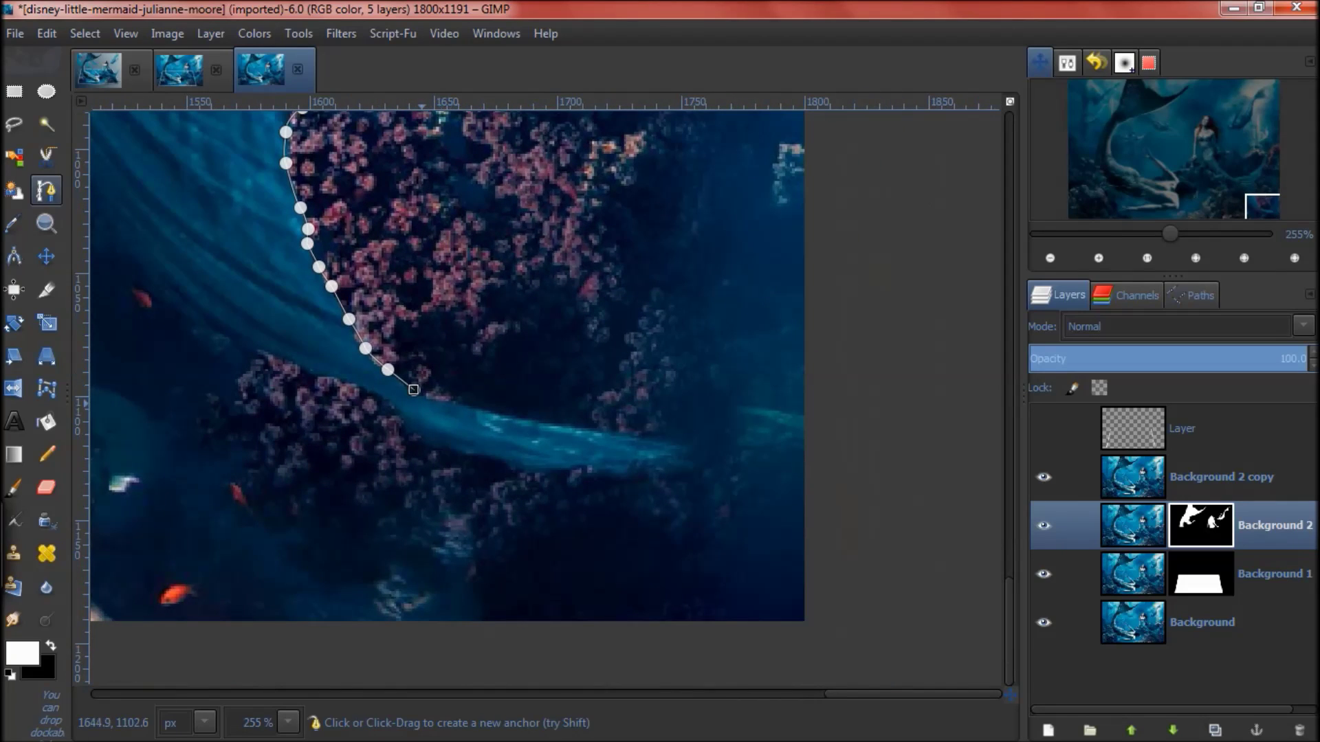
left_click(426, 395)
left_click(507, 414)
left_click(572, 426)
left_click(628, 437)
left_click(666, 443)
left_click(685, 447)
- Trace back from the lower tip along the underside of the lower lobe to the small pink coral patch
left_click(655, 456)
left_click(615, 458)
left_click(594, 462)
left_click(565, 467)
left_click(526, 470)
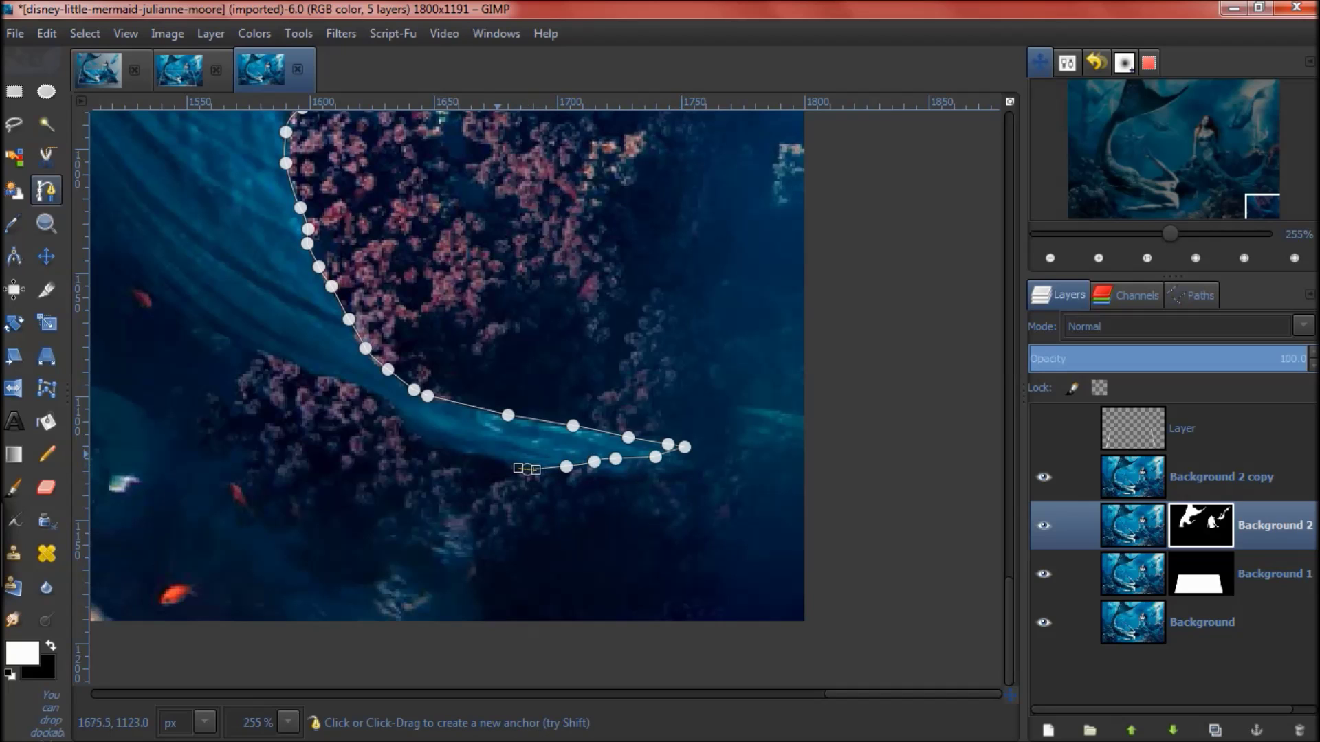
left_click(491, 454)
left_click(442, 448)
left_click(420, 441)
left_click(397, 417)
left_click(348, 384)
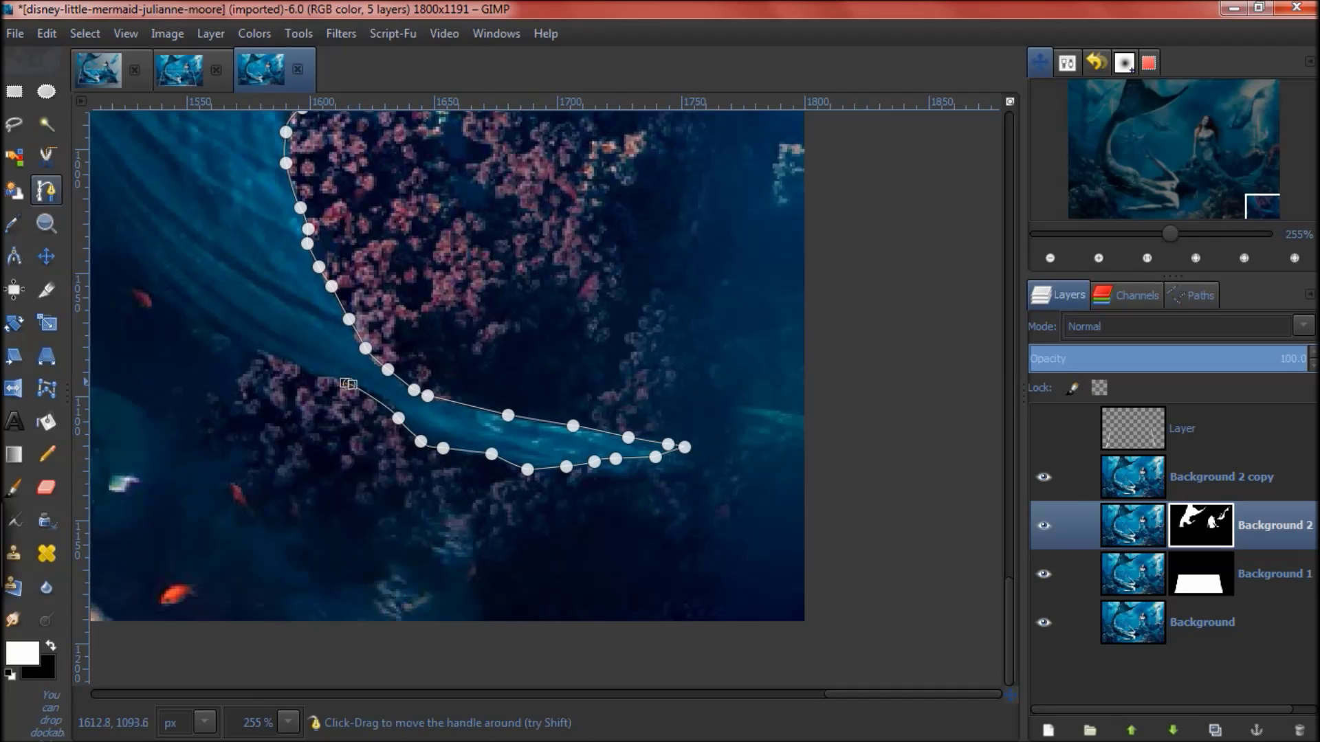
left_click(313, 371)
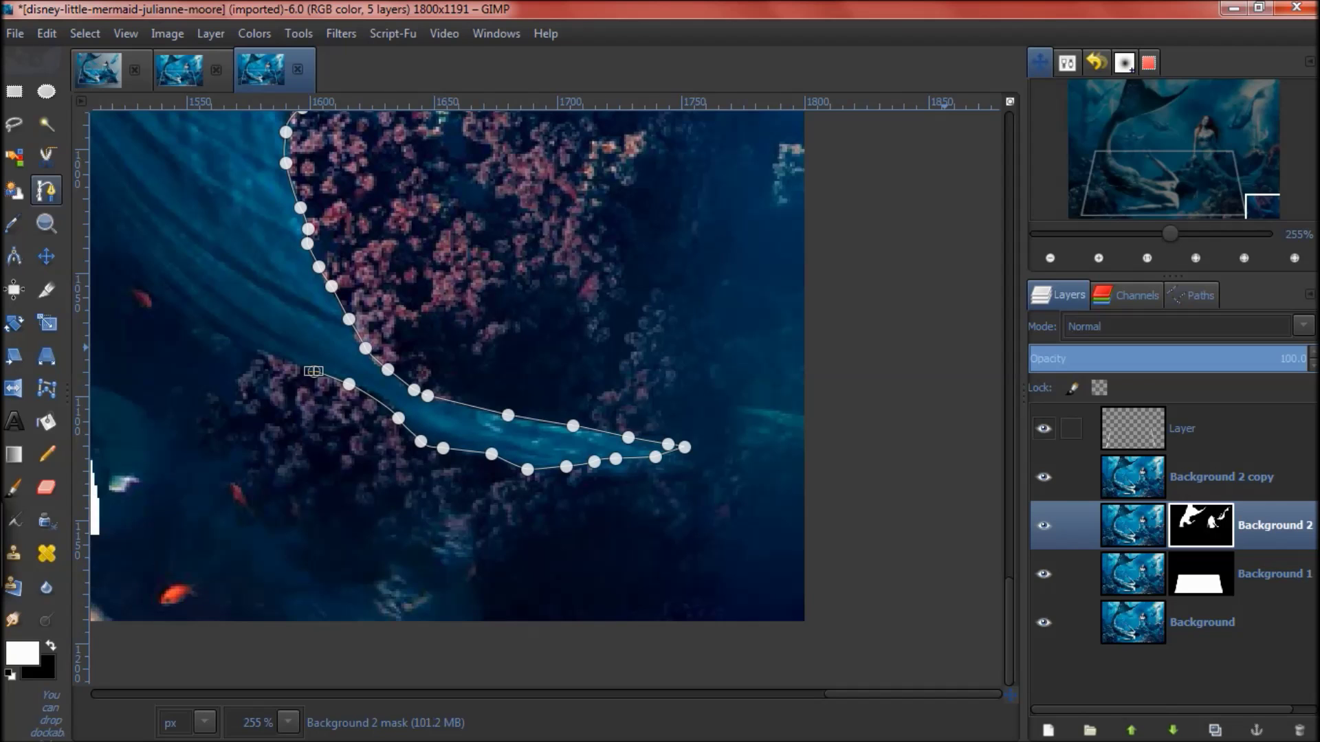
- Continue the path along the fin's lower edge over the top of the small pink coral patch
left_click_drag(313, 371, 741, 617)
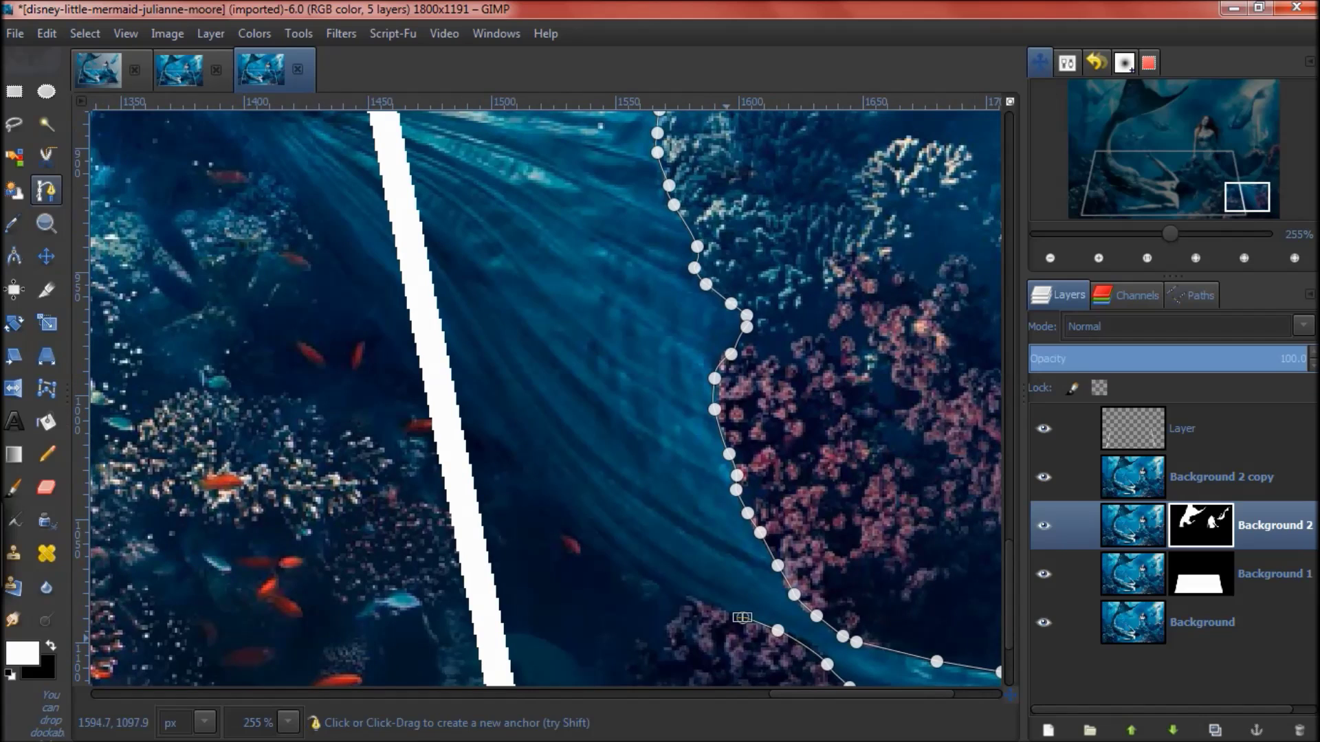
left_click(742, 617)
left_click(718, 609)
left_click(676, 587)
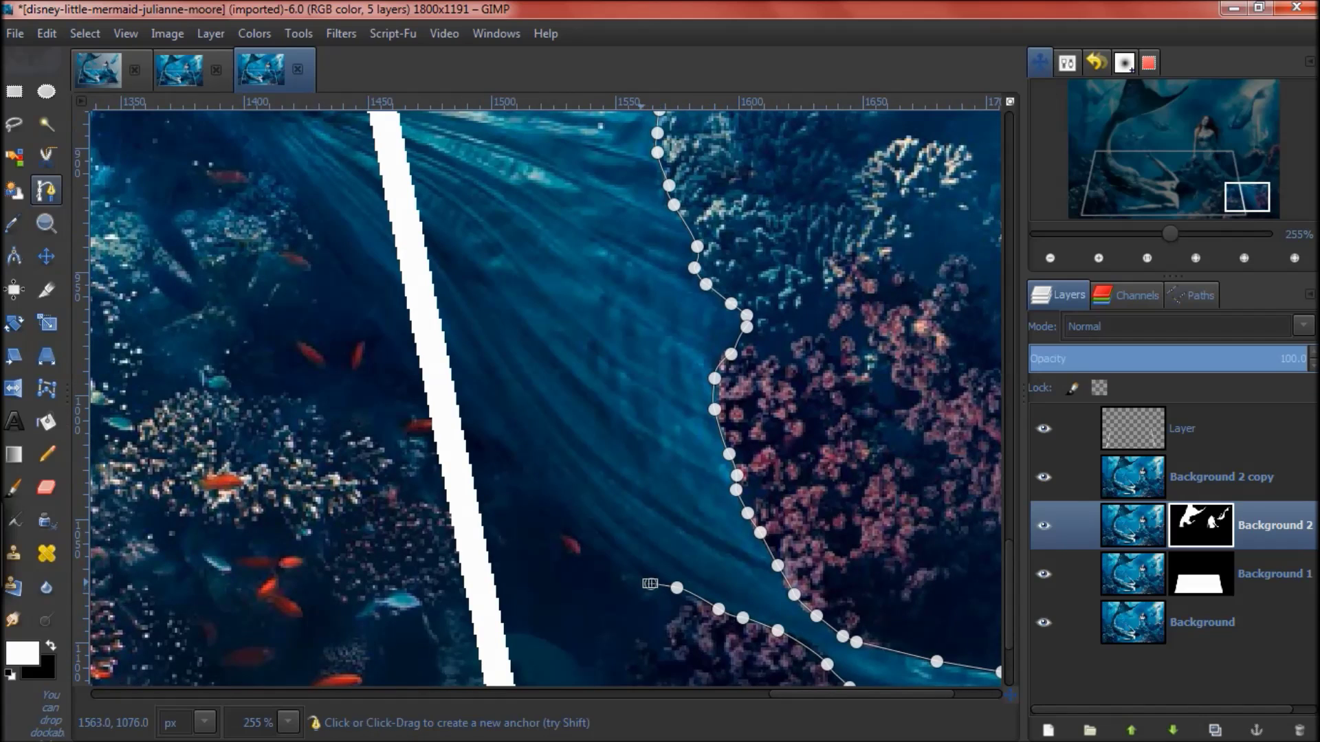
left_click(650, 584)
left_click(633, 580)
- Trace the fin's lower edge past the single red fish up to the white frame line
left_click(604, 558)
left_click(578, 539)
left_click(560, 527)
left_click(537, 498)
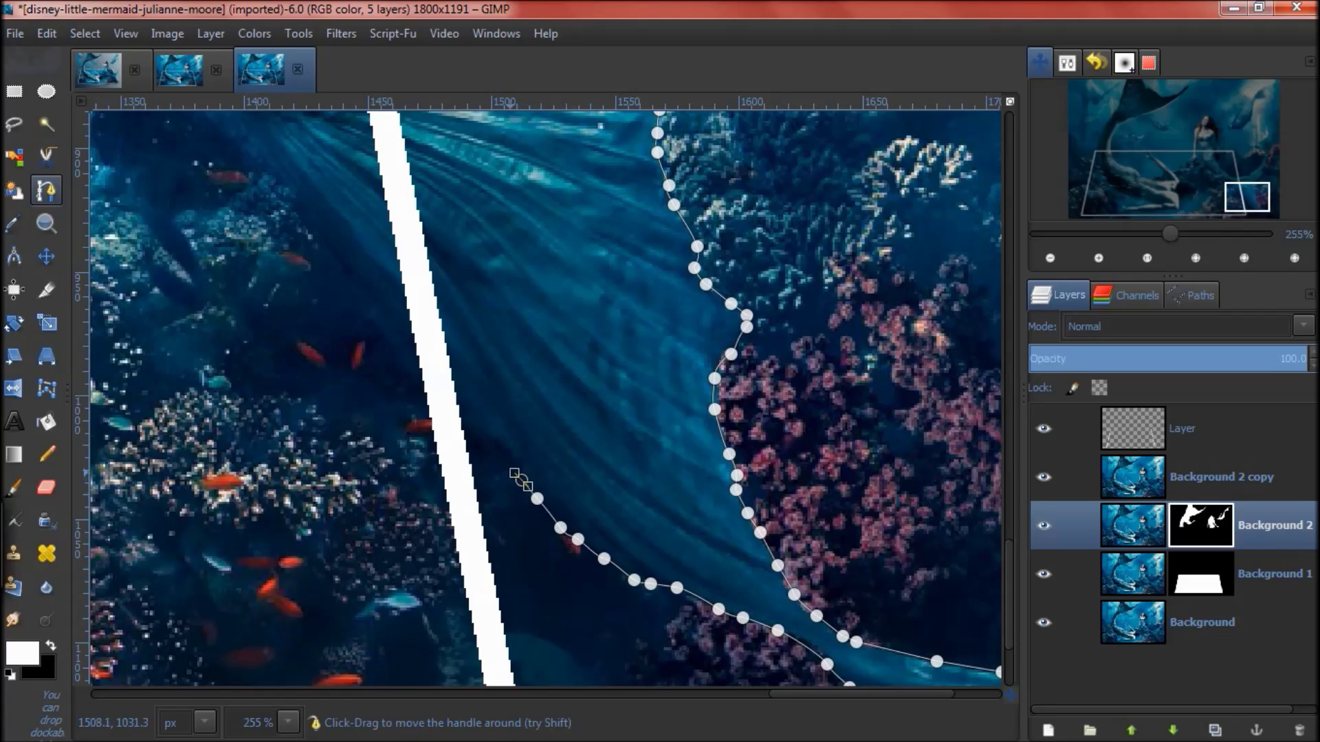
left_click(522, 480)
left_click(503, 470)
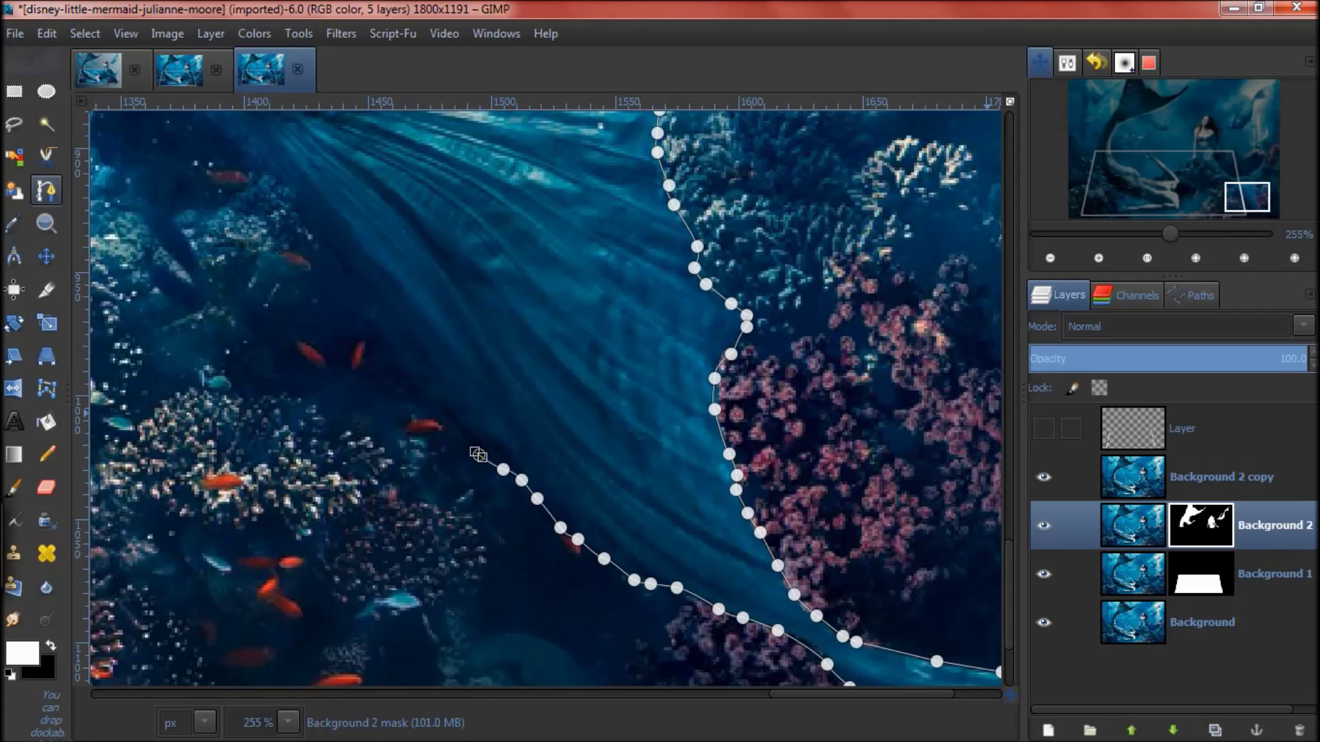
- With the frame layer hidden, extend the path up the fin's lower edge toward the pair of red fish
left_click(478, 455)
left_click(466, 442)
left_click(433, 397)
left_click(400, 352)
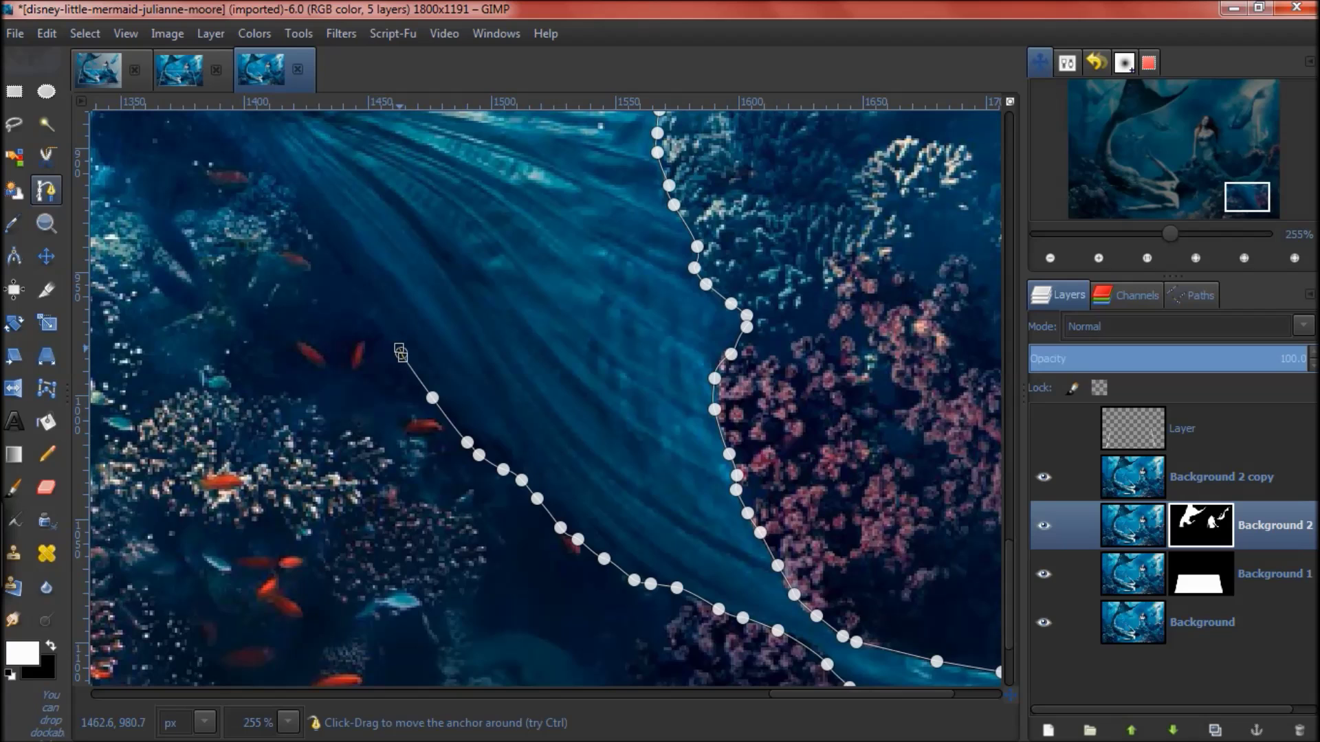
- Trace the rest of the fin's lower edge up to the scaly tail base and close the path at its first anchor
left_click_drag(1246, 197, 1239, 190)
left_click(537, 471)
left_click(519, 445)
left_click(503, 425)
left_click(479, 398)
left_click(457, 367)
left_click(434, 332)
left_click(408, 296)
left_click(381, 245)
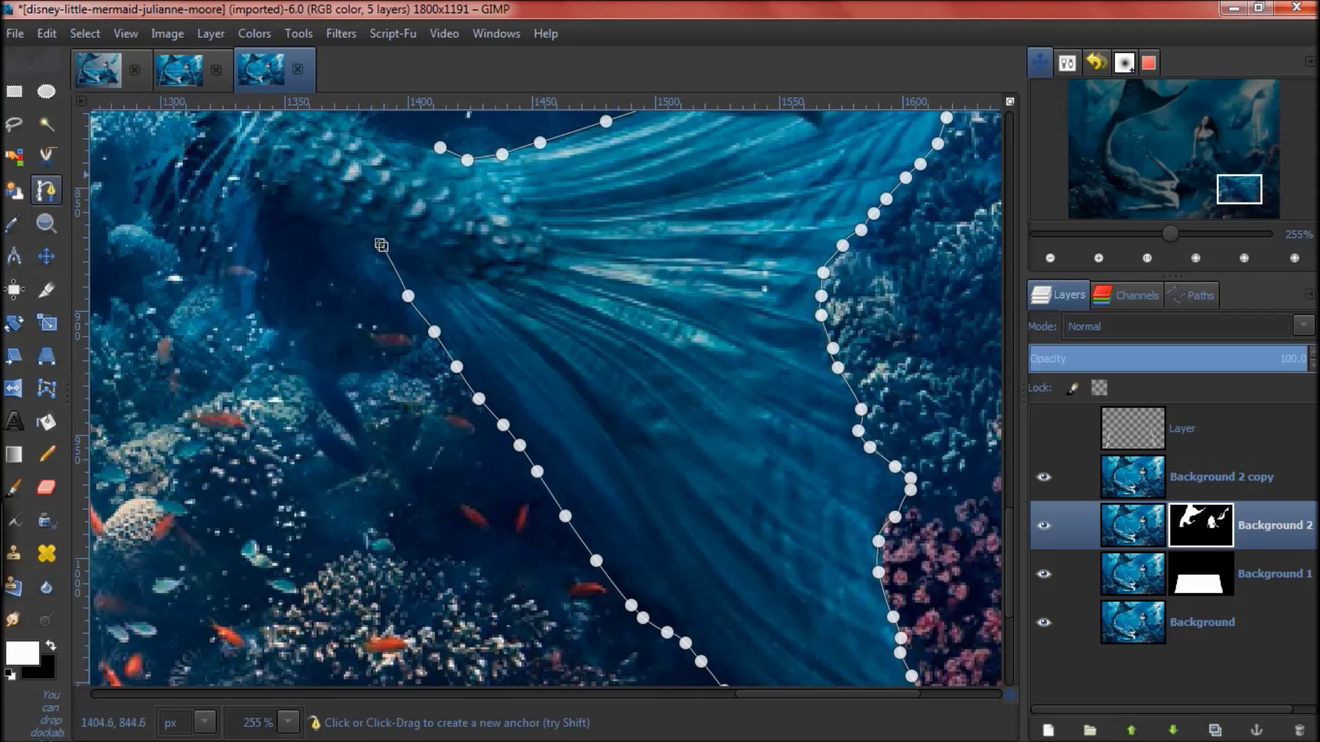
left_click(380, 245)
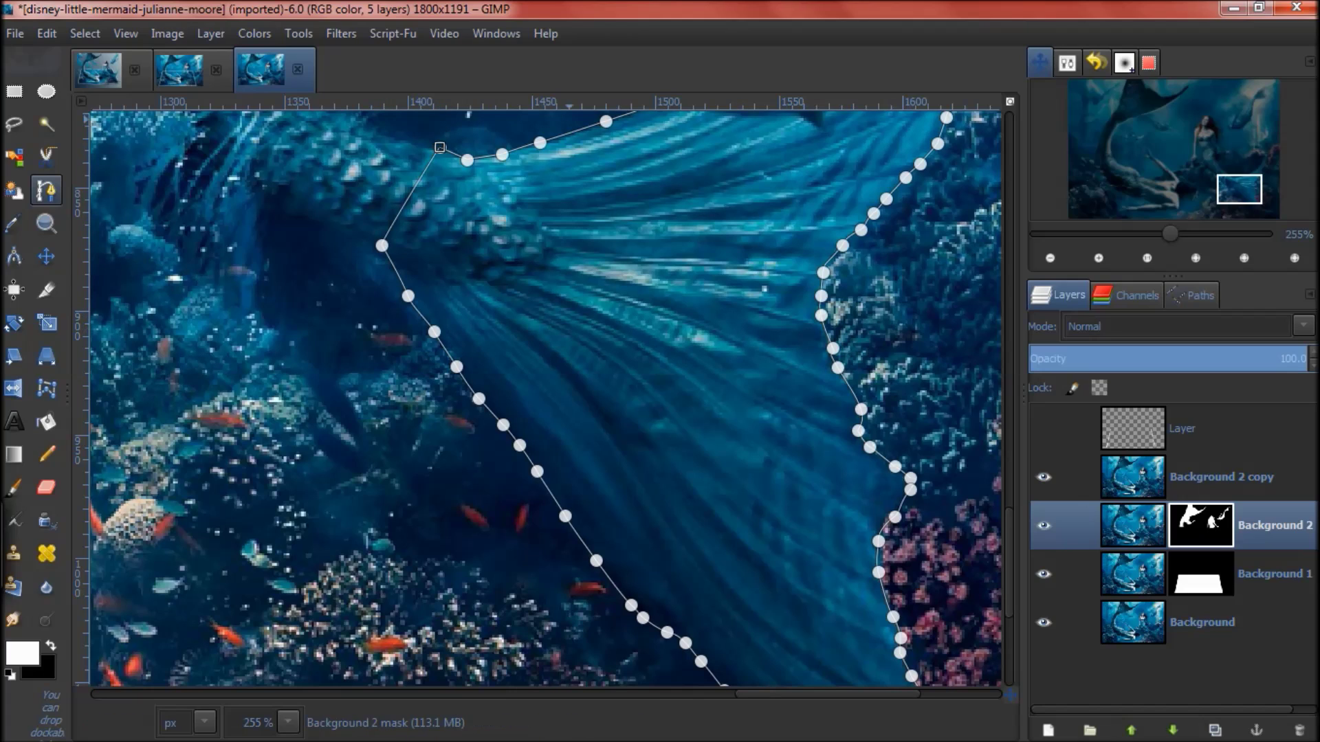
- Try to select the fin from its path and feather the selection, undoing the accidental anchor deletion
key("alt+s")
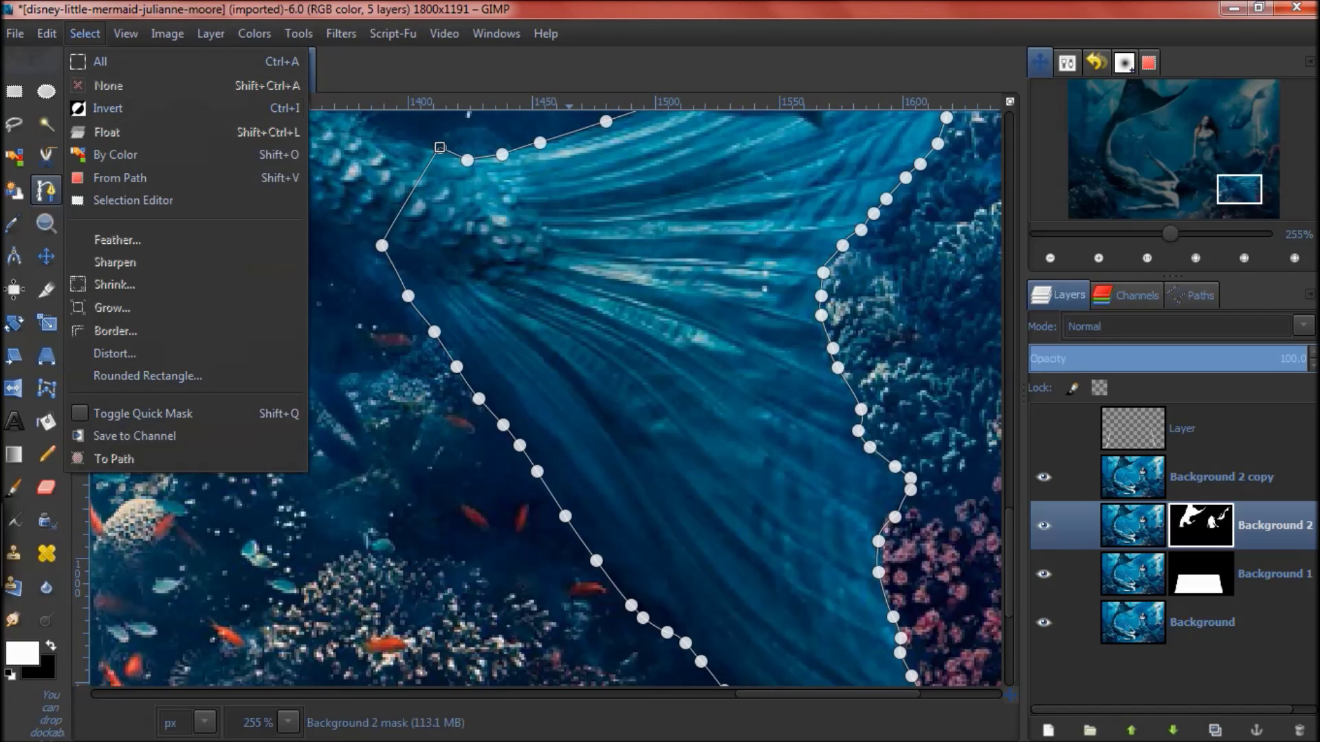
left_click(125, 178)
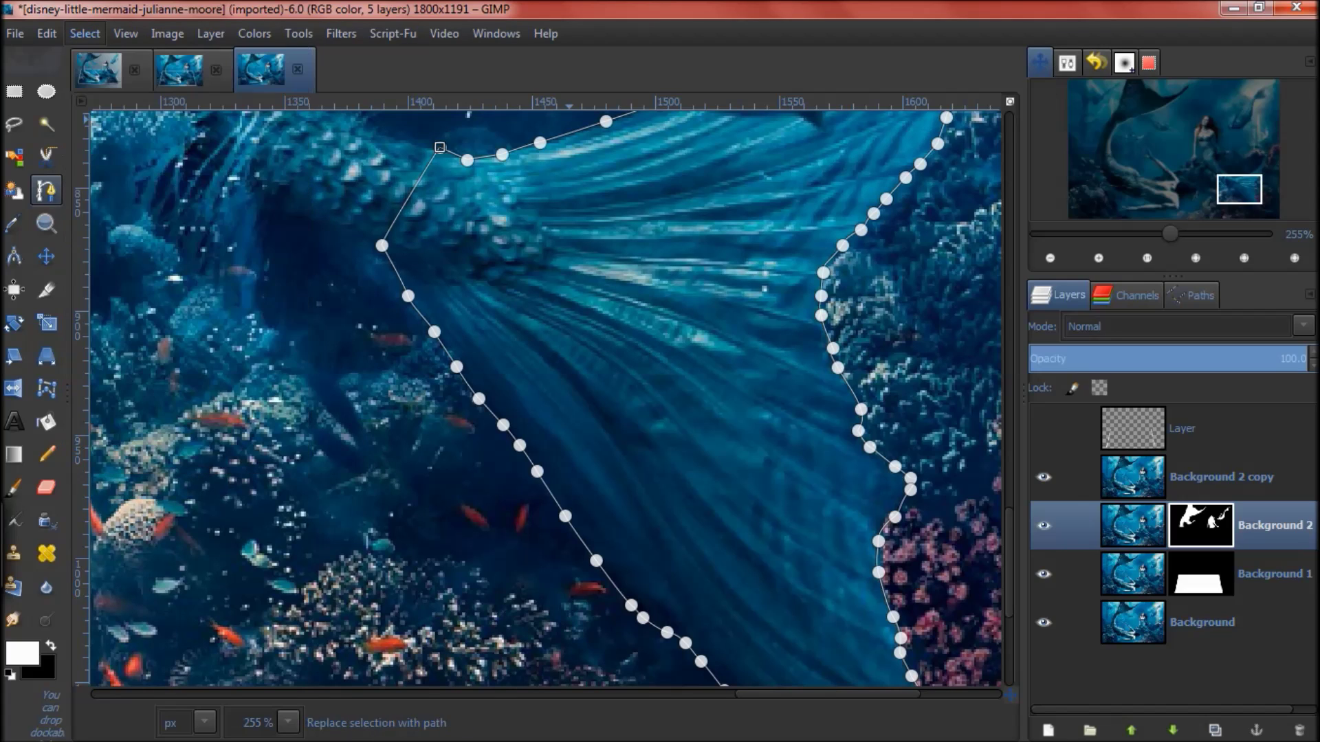
key("alt+s")
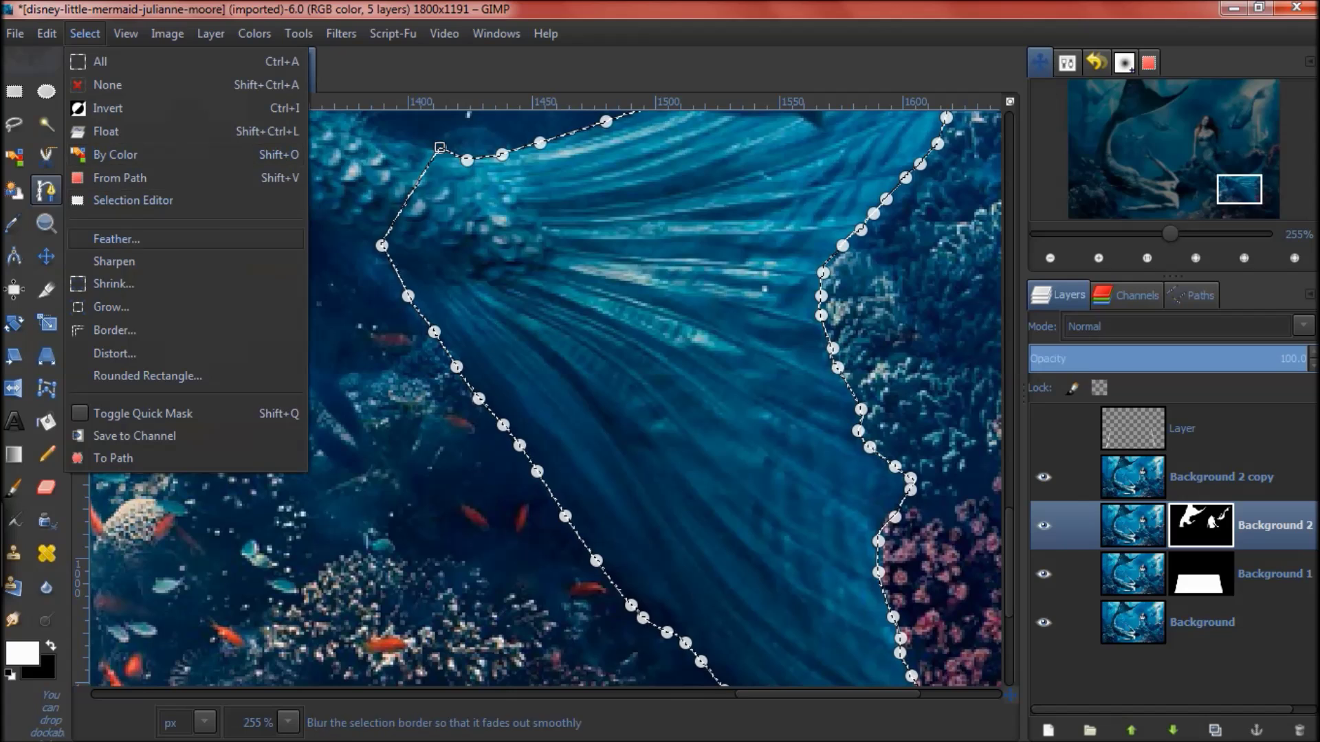
left_click(114, 236)
key("Return")
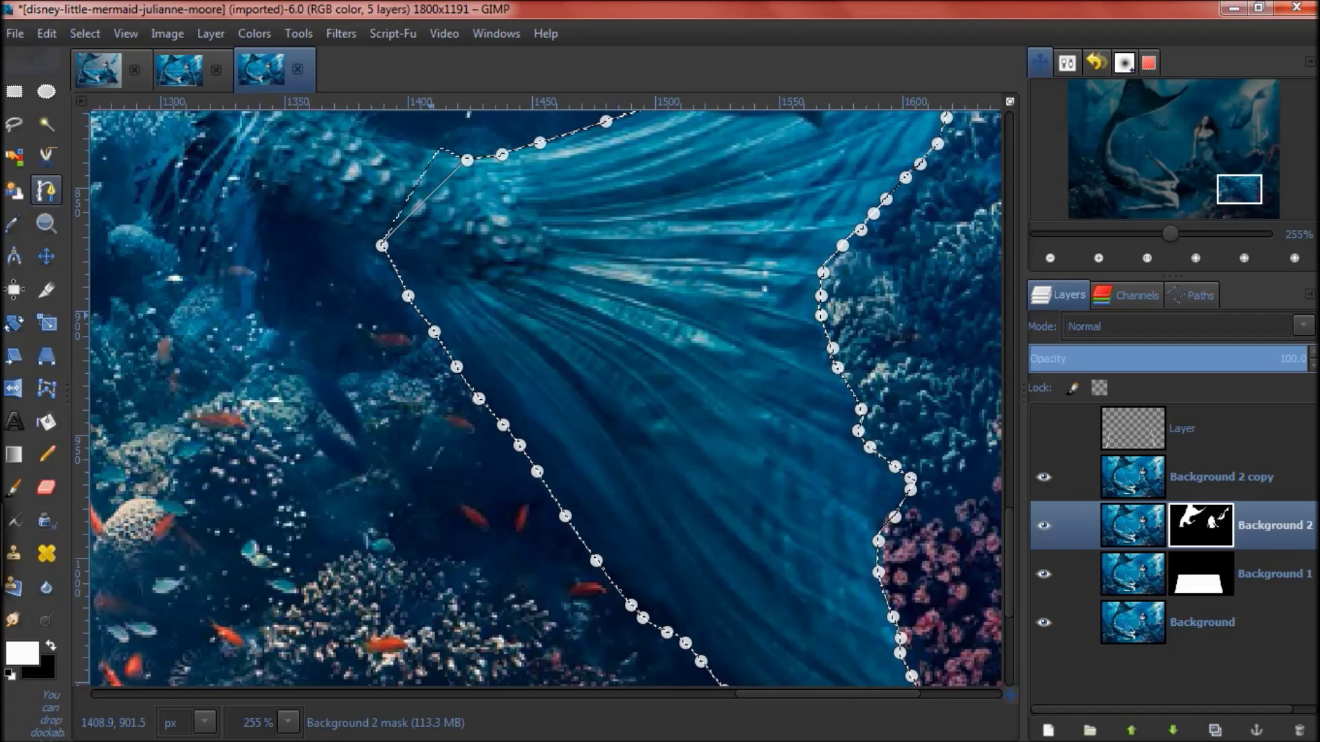
key("ctrl+z")
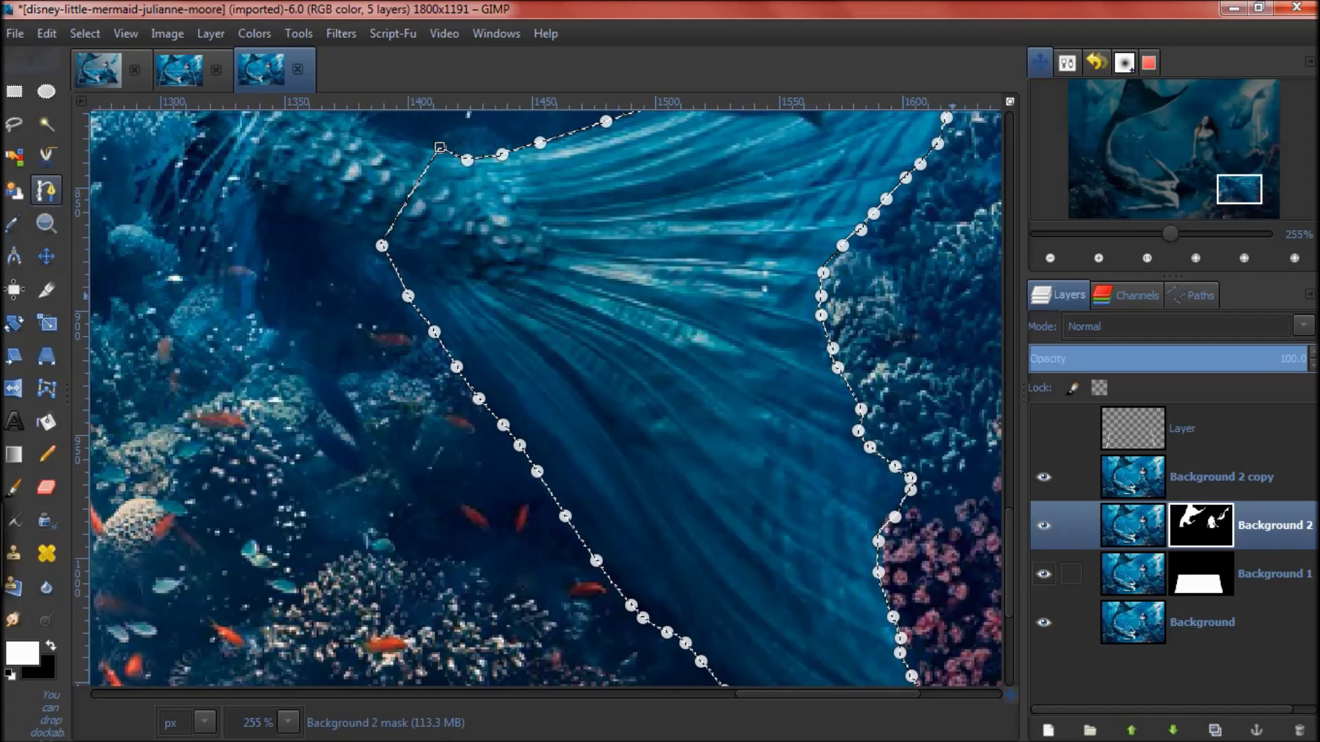
- Hide Background 1 and Background 2 copy to check the fin on the Background 2 mask, and show both again
left_click(1044, 574)
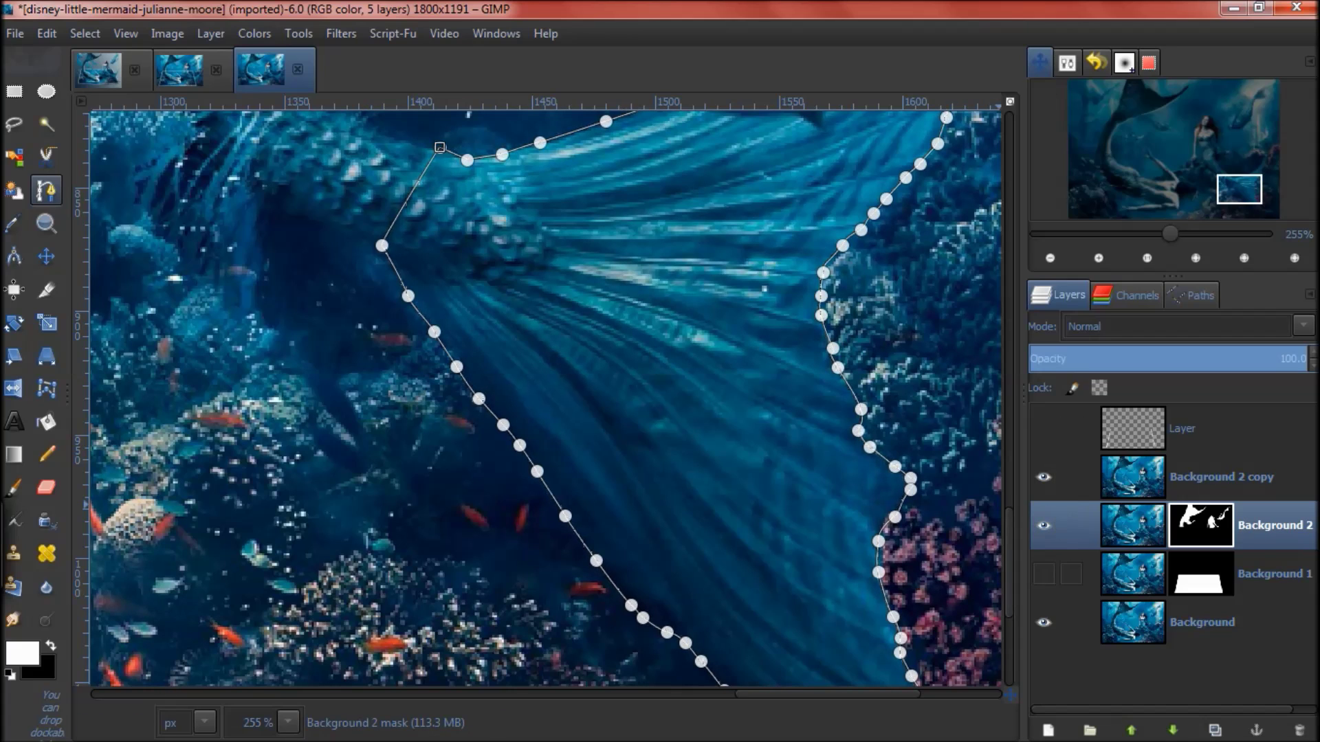
left_click(1044, 476)
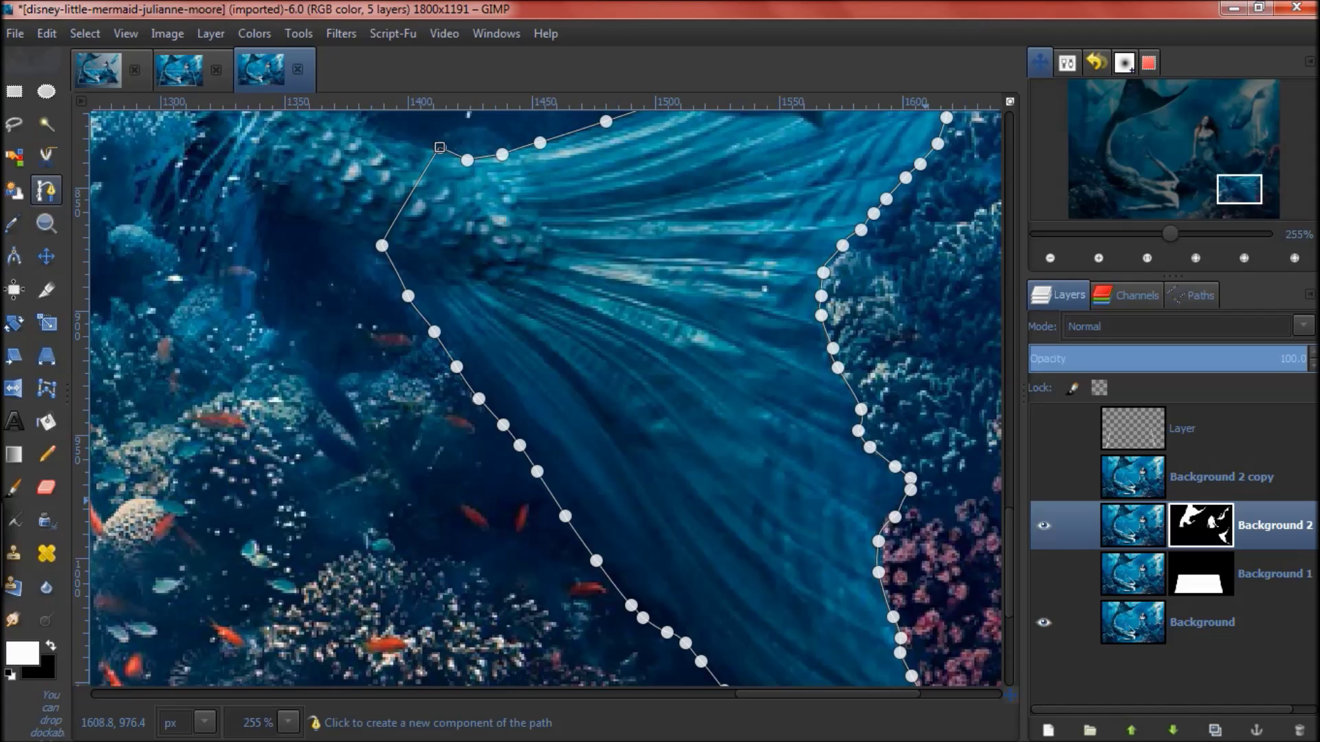
left_click(1043, 477)
left_click(1043, 574)
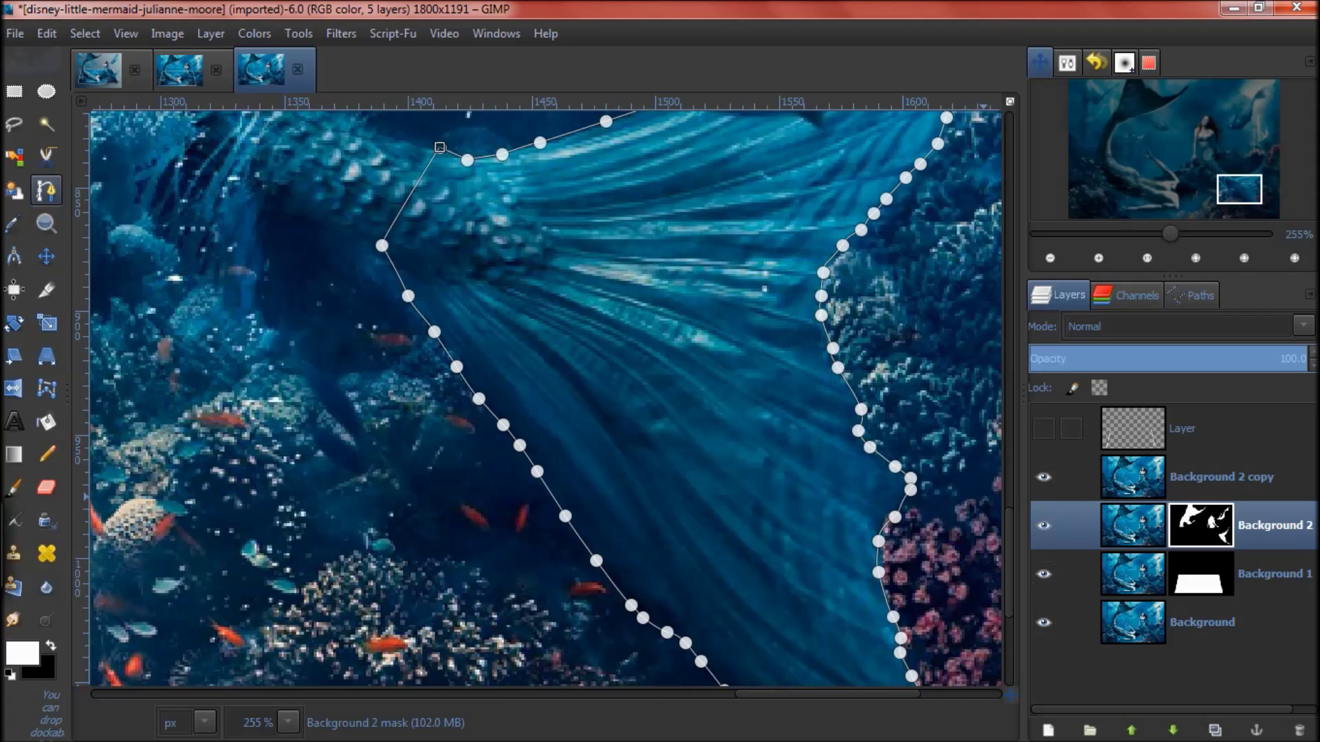
- Show the frame layer and review the layer stack and the list of paths
left_click(1043, 428)
left_click(1182, 428)
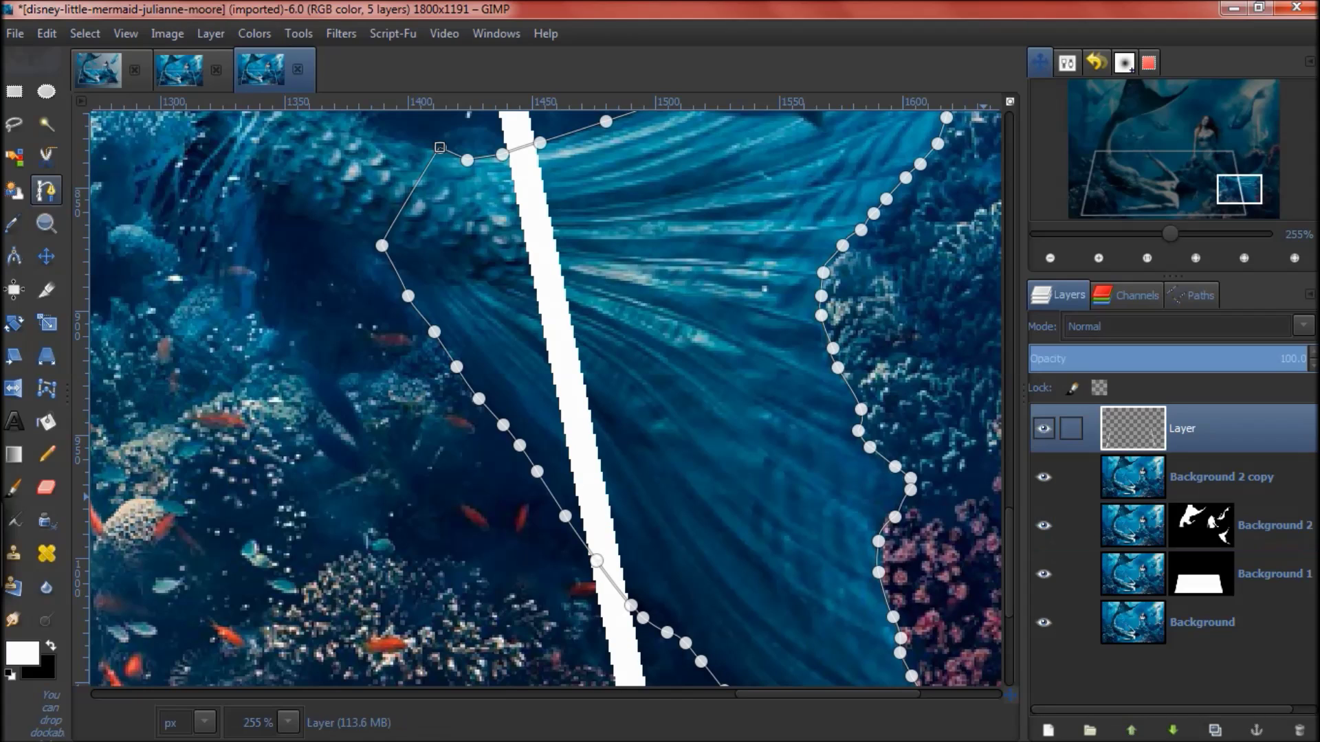
left_click(1210, 477)
left_click(1210, 525)
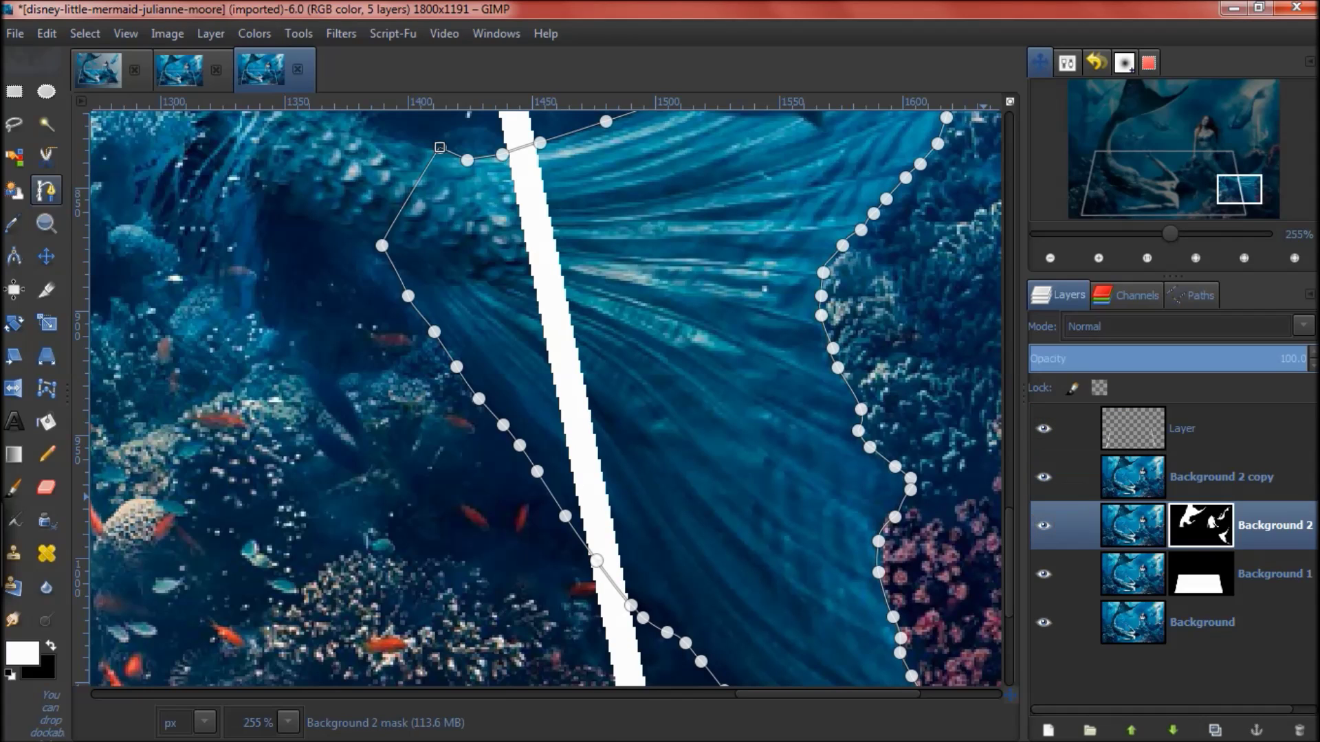
left_click(1130, 295)
left_click(1195, 295)
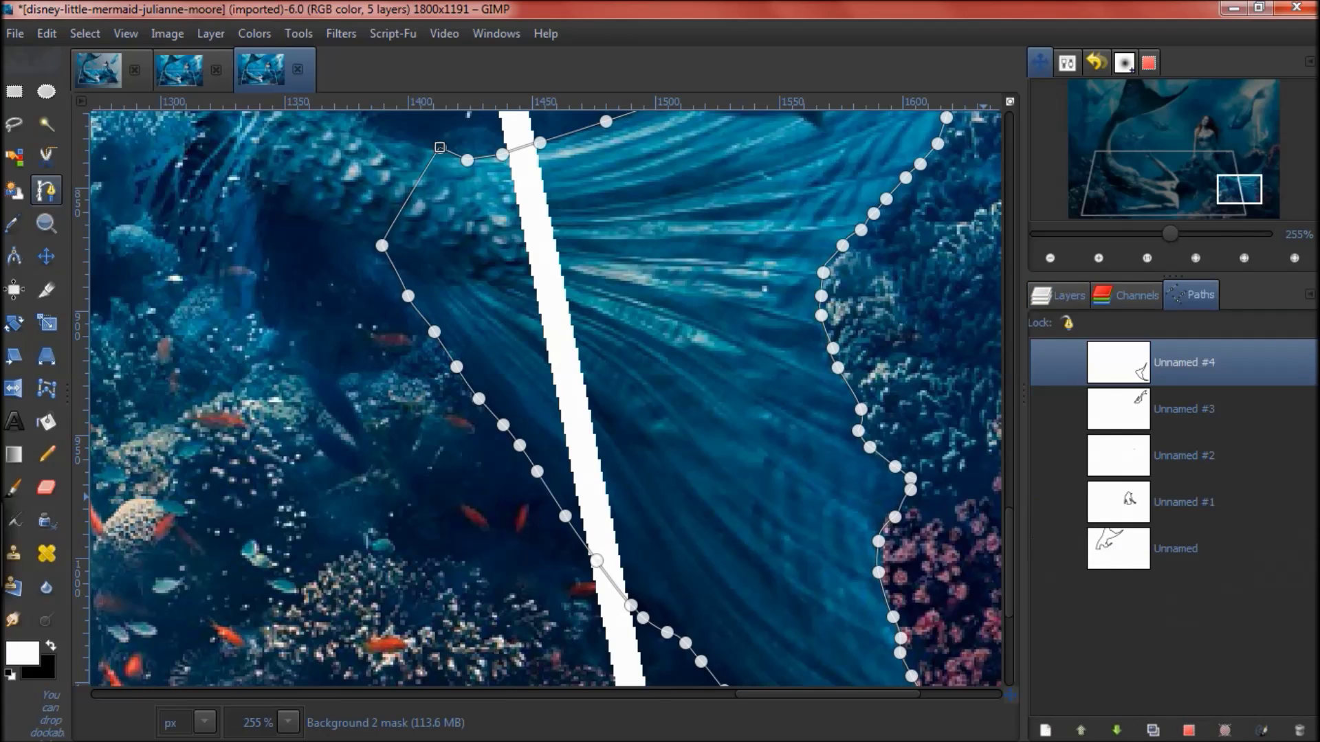
left_click(1058, 295)
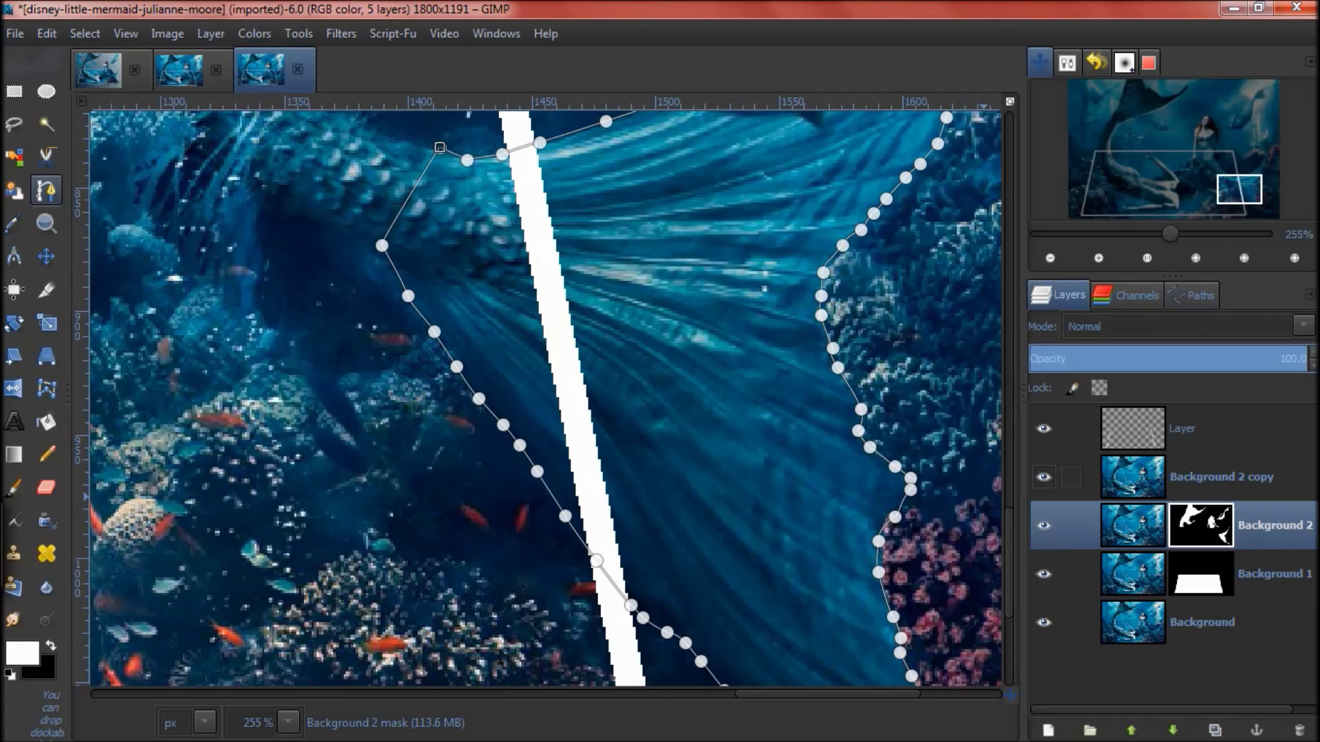
- Try a fresh selection from the fin path with the frame, Background 1 and Background 2 copy layers hidden
left_click(14, 488)
left_click(46, 289)
left_click(46, 190)
left_click(1043, 428)
left_click(1043, 574)
left_click(1043, 477)
key("shift+v")
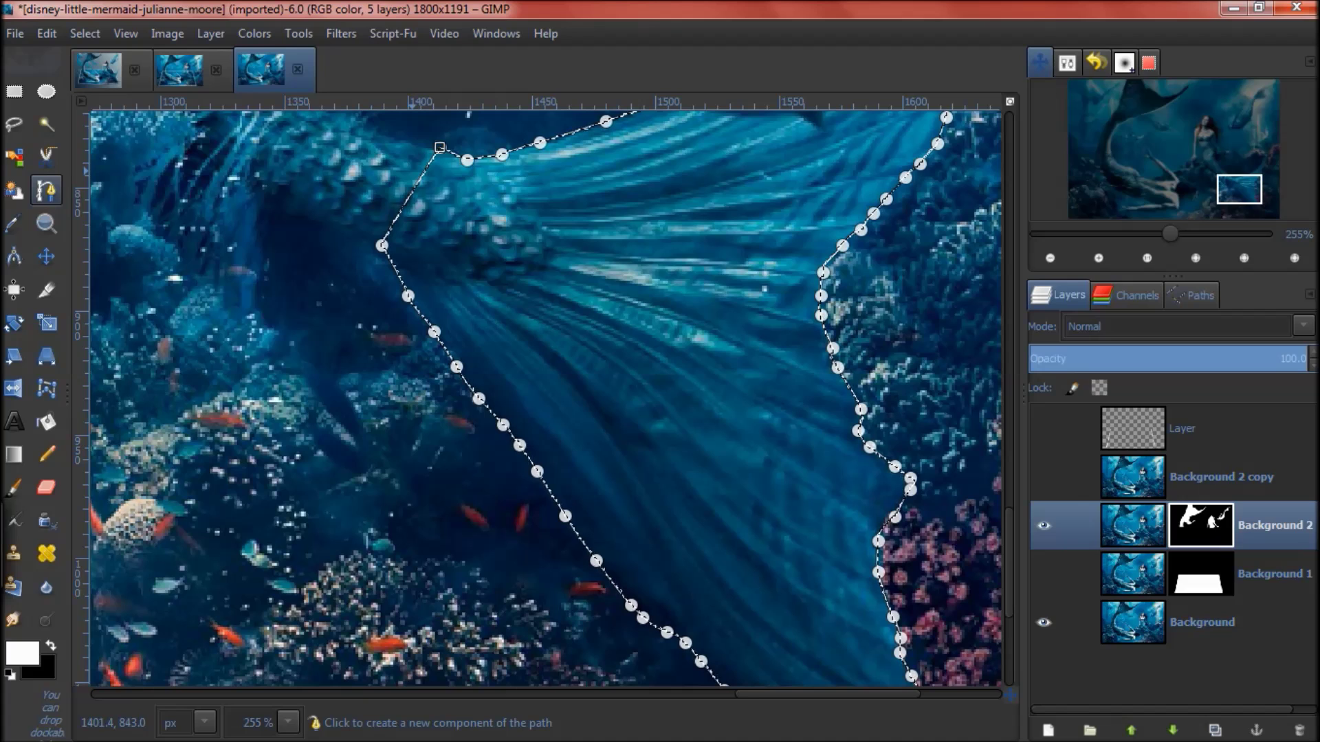
left_click(1043, 477)
left_click(1044, 574)
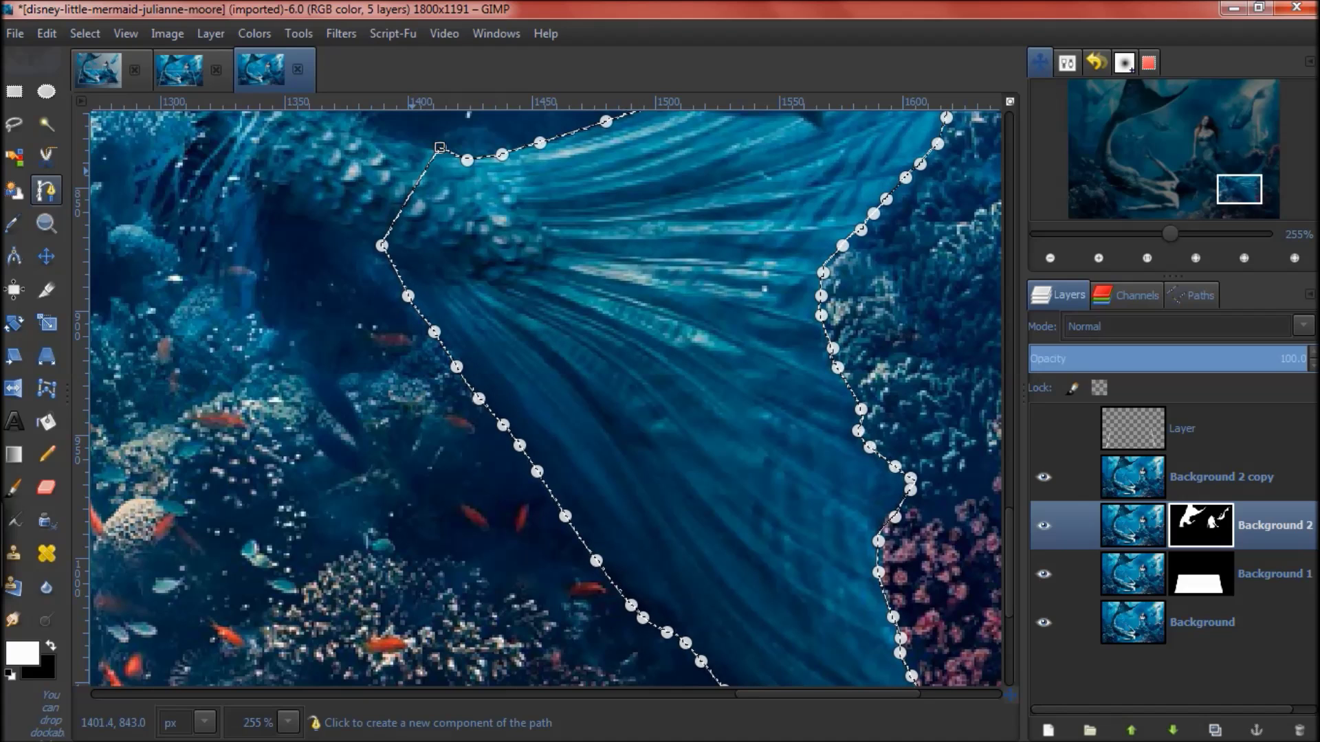
key("shift+ctrl+a")
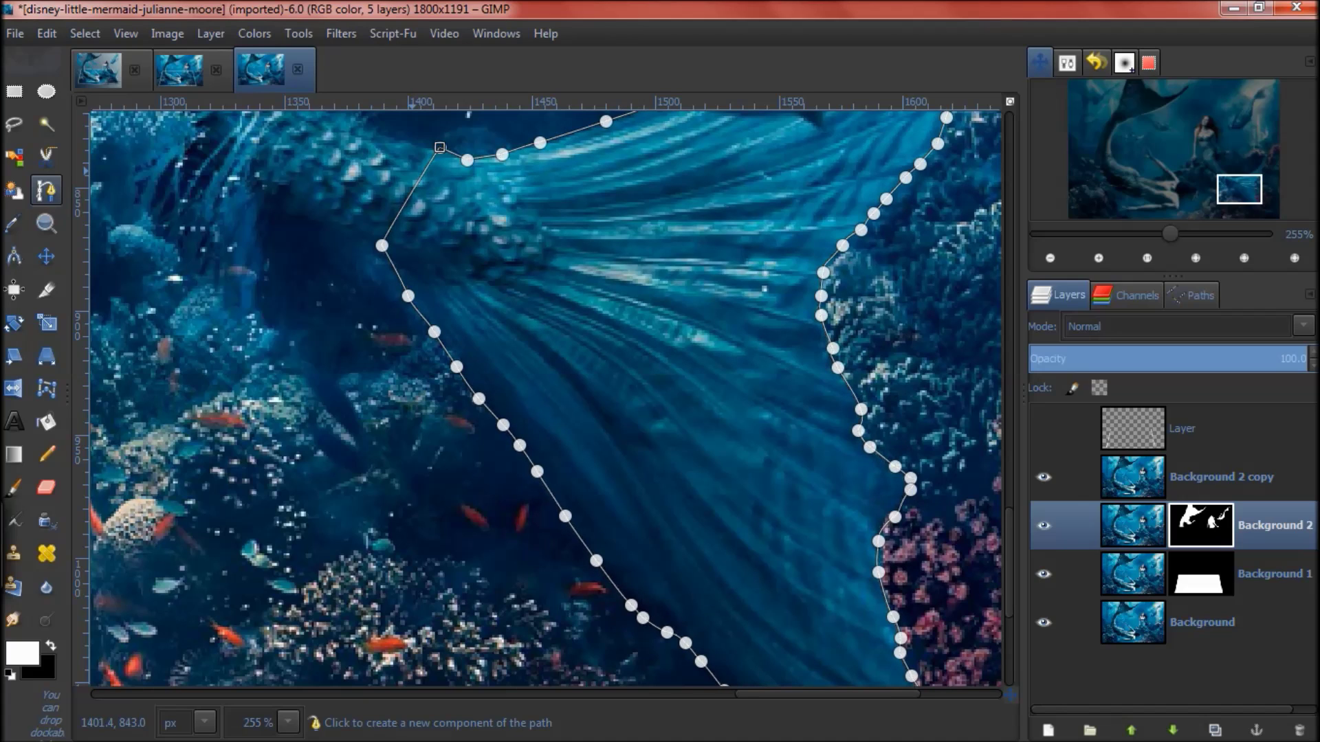
- Fill the fin's path selection, feathered by 1 px, with white on the Background 2 mask and deselect it
key("alt+s")
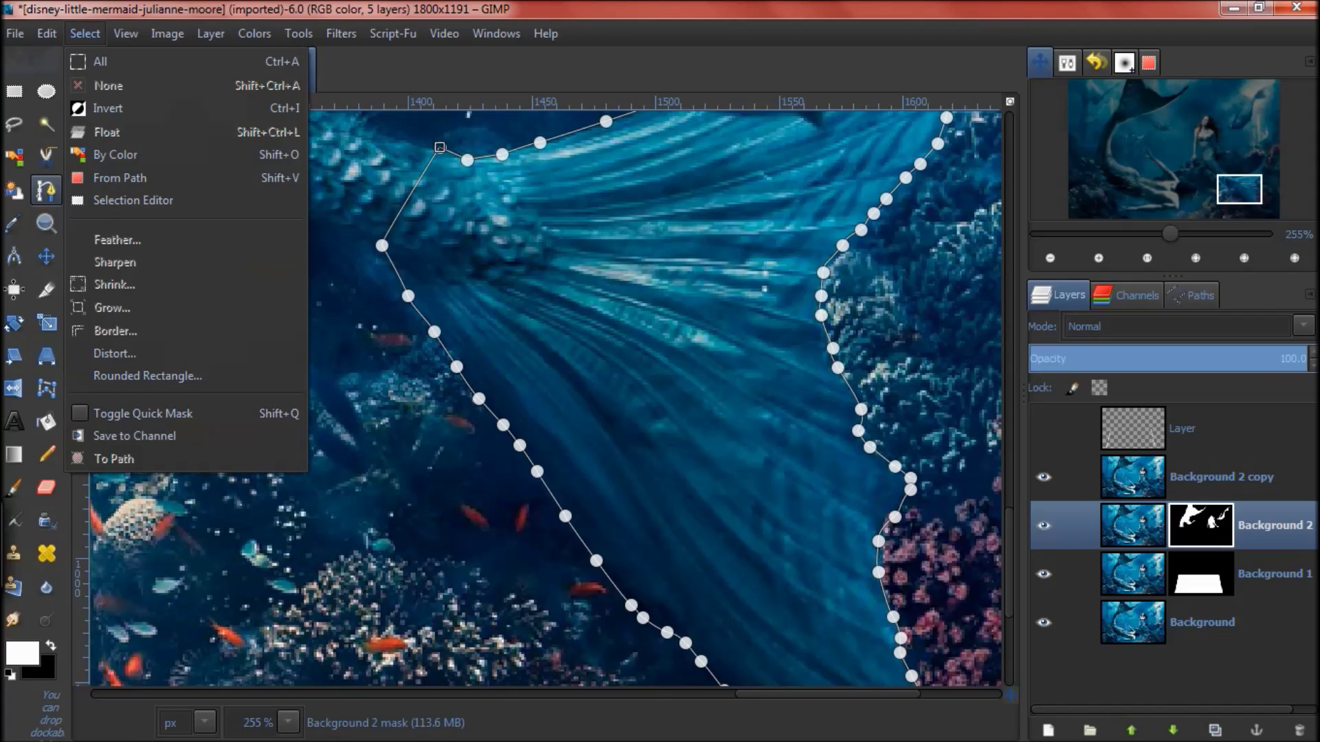
key("Return")
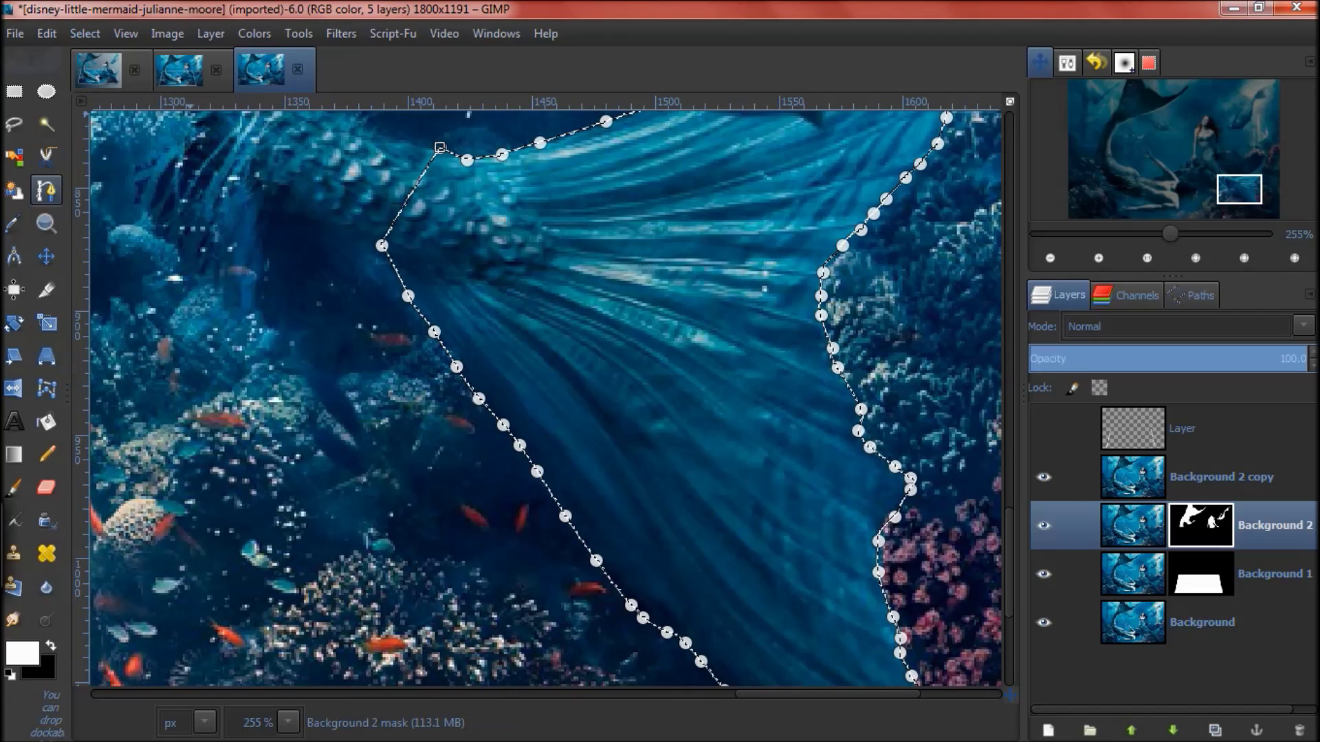
key("alt+s")
key("t")
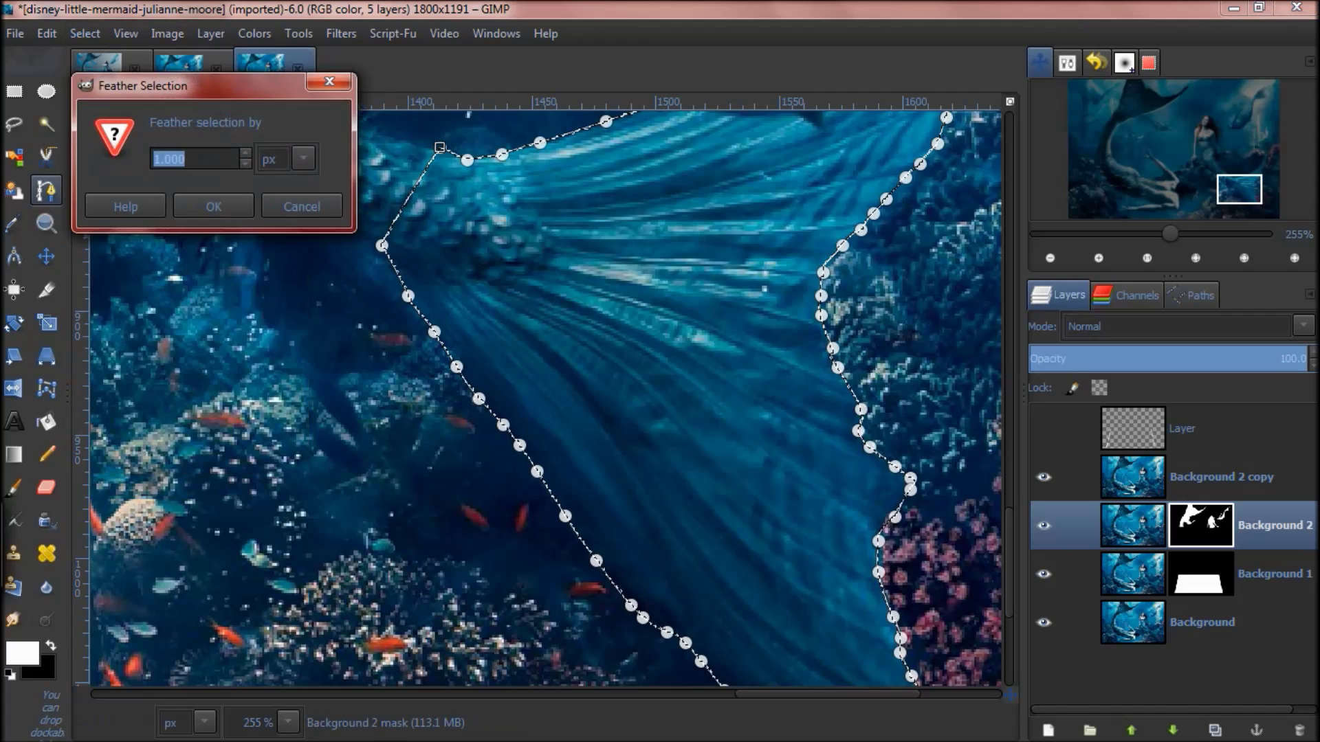
key("Return")
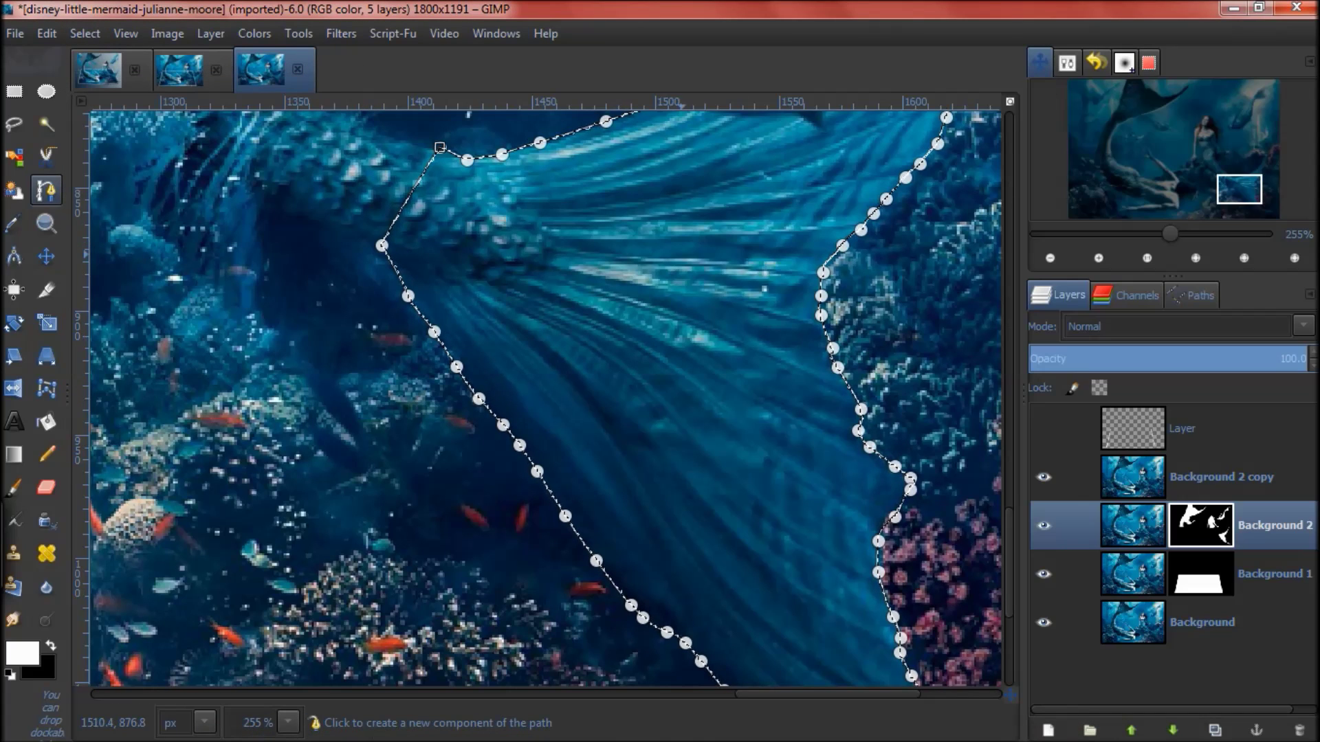
key("ctrl+shift+a")
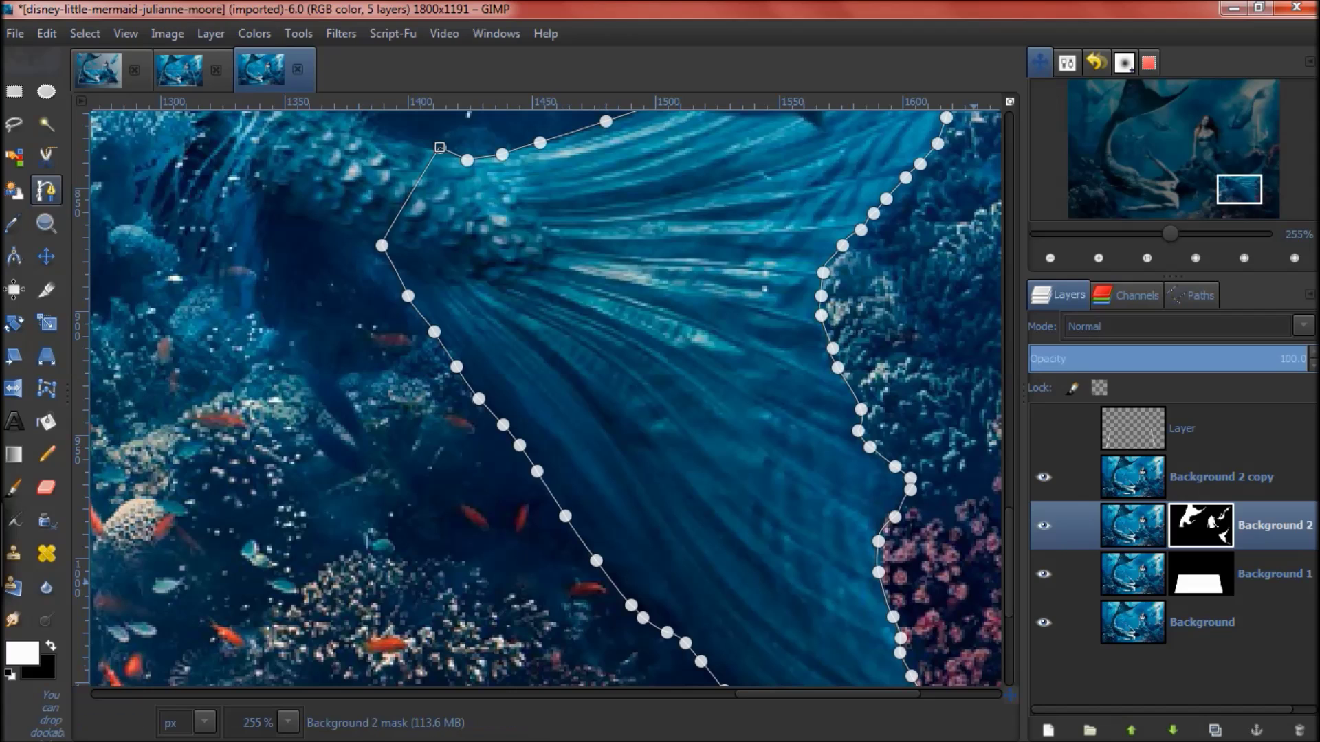
- Make the Background 2 copy layer active and show the white frame layer, keeping the layer's name
left_click(1086, 476)
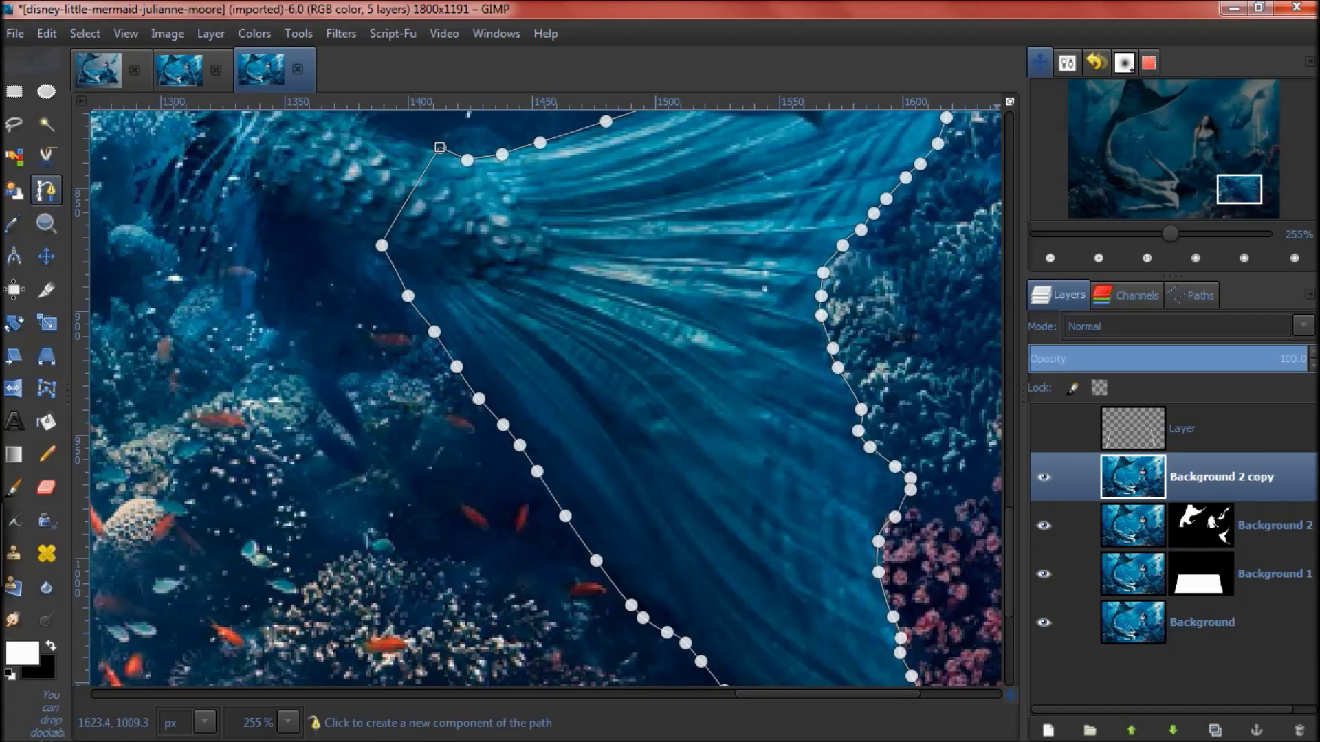
scroll(1009, 550, "up", 3)
scroll(545, 398, "up", 3)
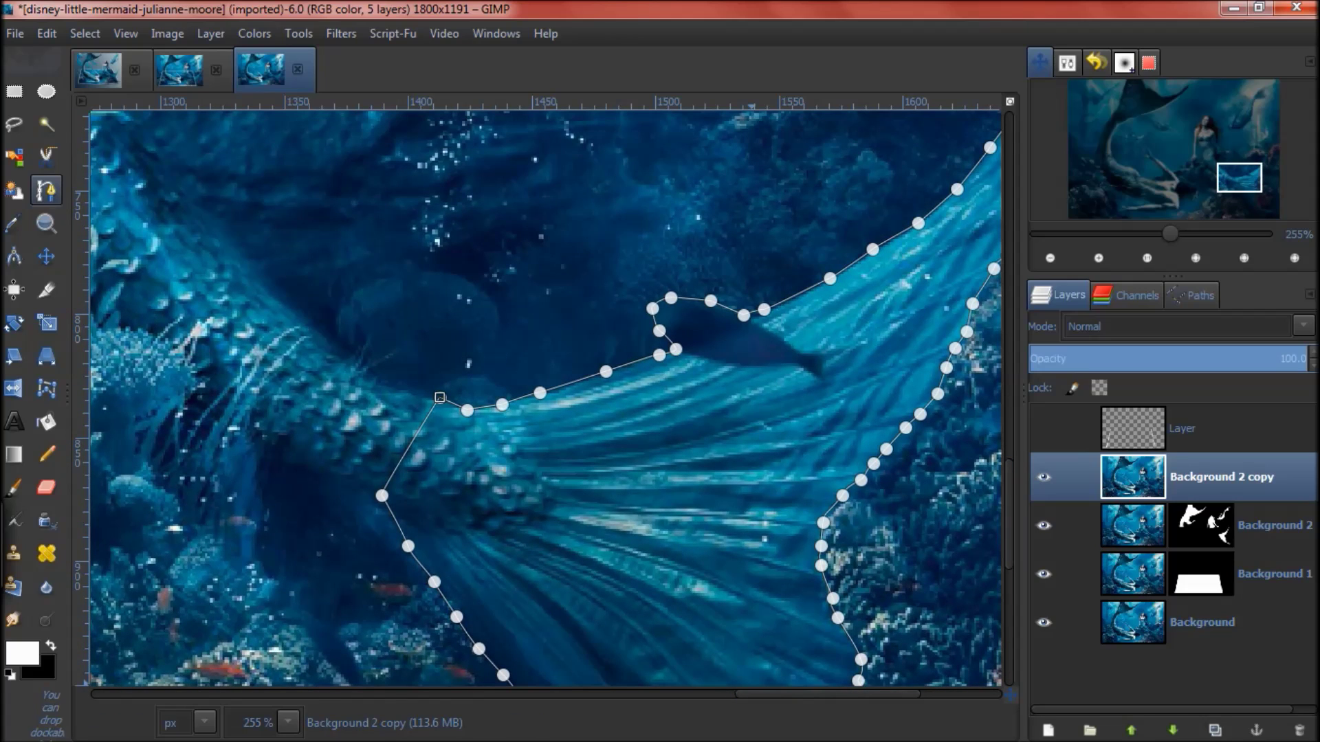
left_click(1044, 428)
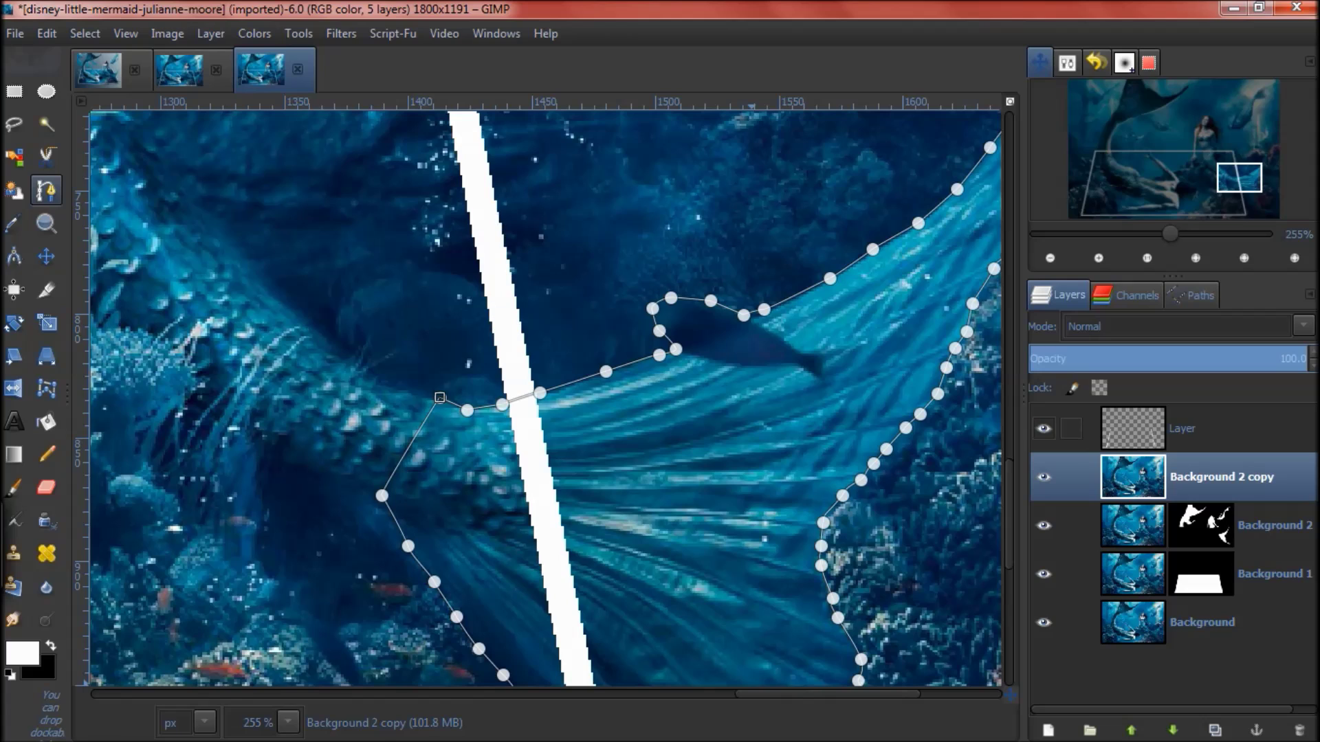
key("Return")
key("BackSpace")
left_click_drag(1239, 177, 1092, 161)
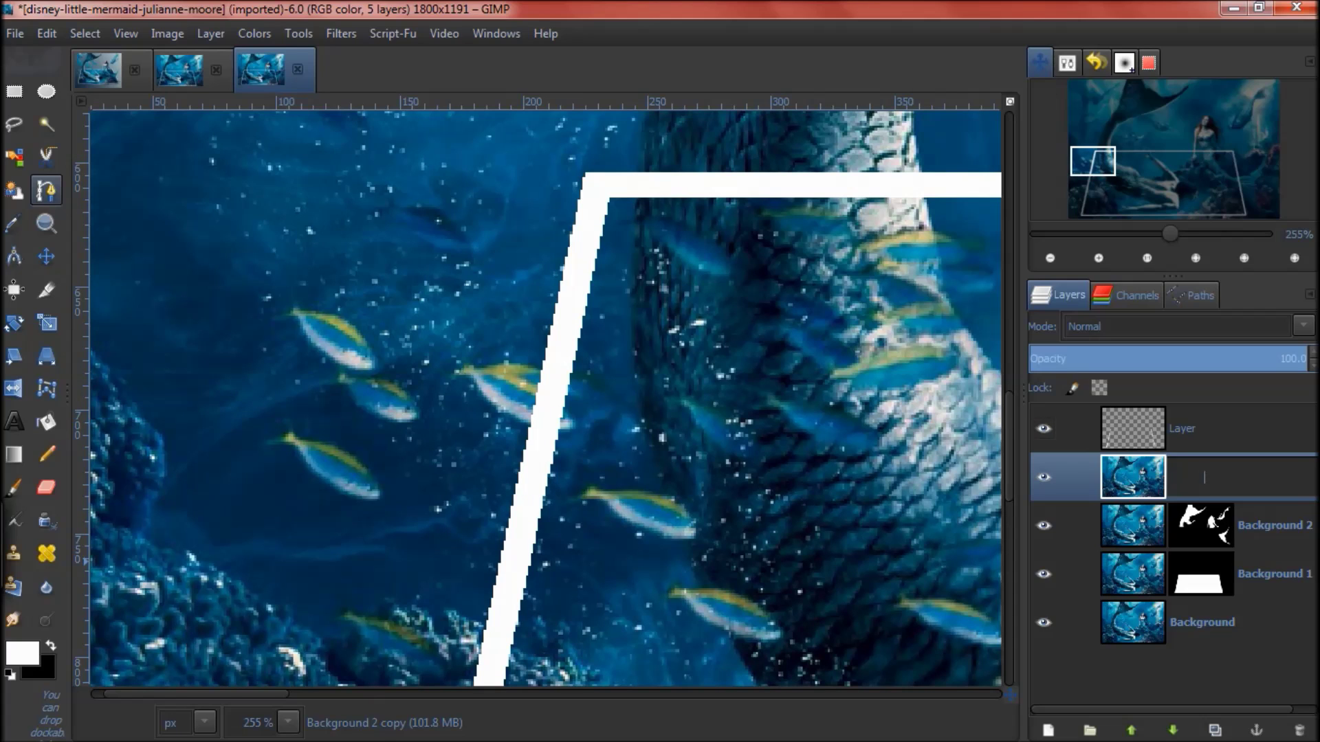
key("Return")
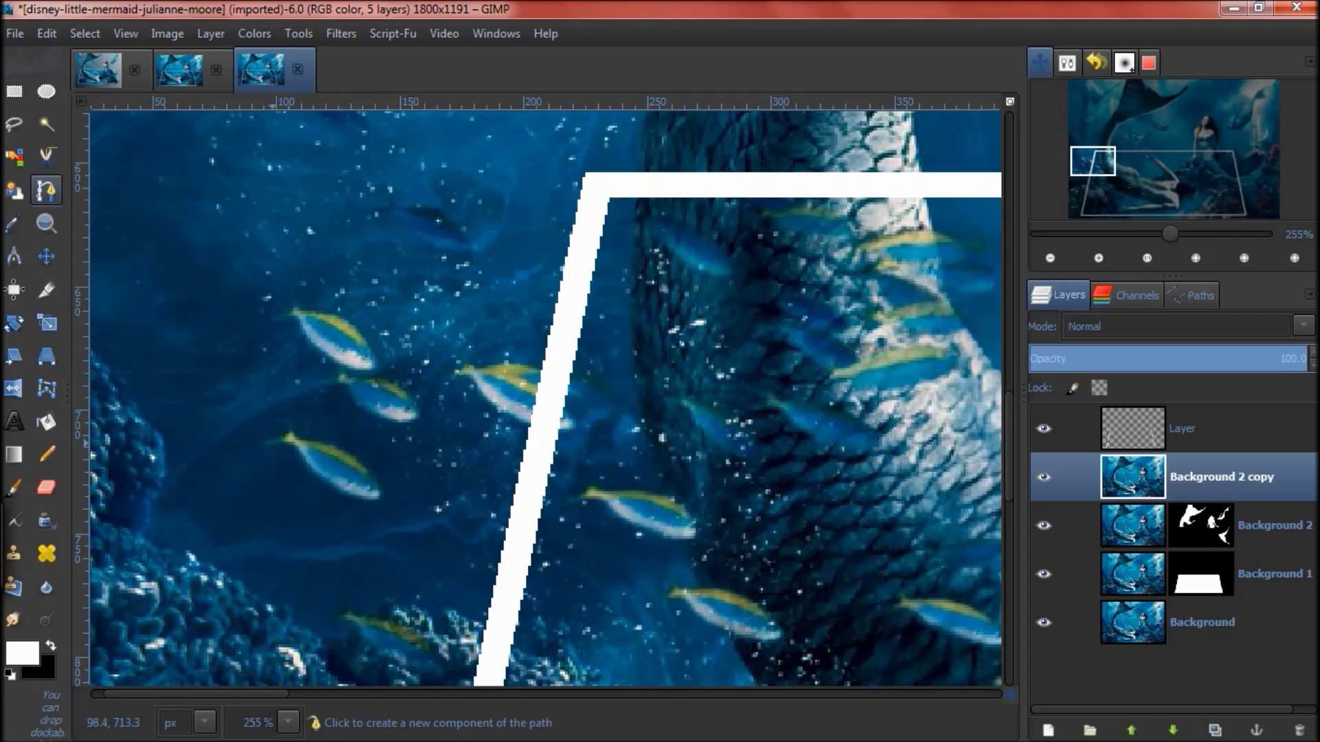
- Start a path at the tail of the lowest yellow-backed fish outside the frame and trace its belly to the snout
left_click(266, 444)
left_click(279, 442)
left_click(290, 440)
left_click(303, 456)
left_click(319, 476)
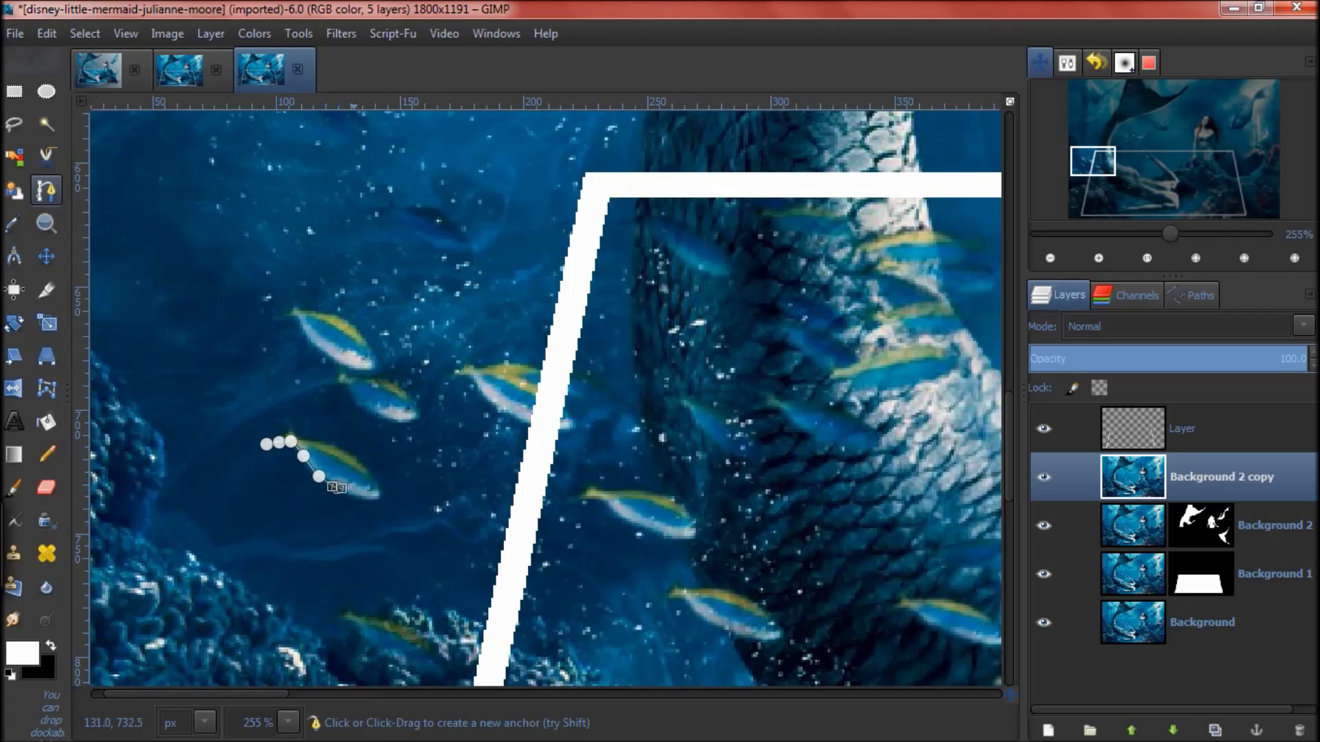
left_click(338, 487)
left_click(366, 495)
left_click(377, 496)
- Finish the lowest fish's path by tracing its back from the snout and outlining the tail fin back to the start
left_click(374, 479)
left_click(360, 462)
left_click(345, 451)
left_click(325, 440)
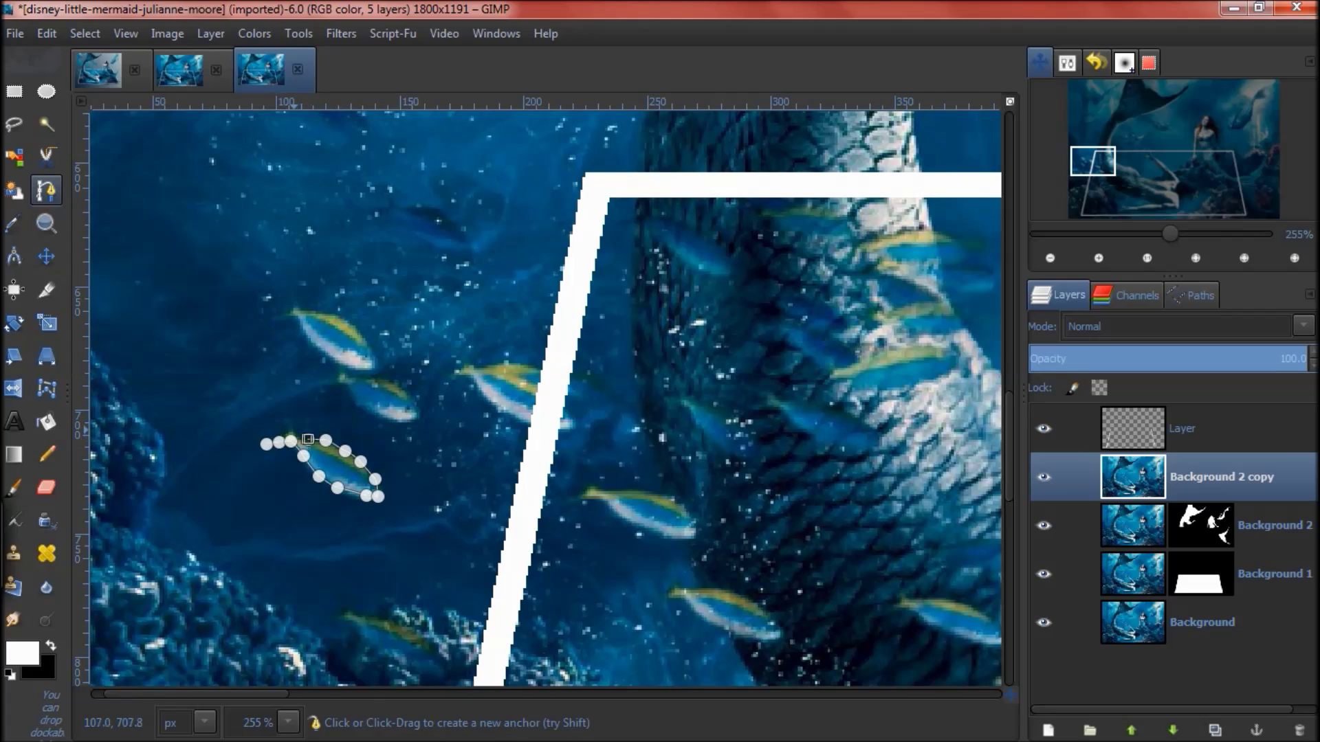
left_click(292, 427)
left_click_drag(1169, 234, 1179, 234)
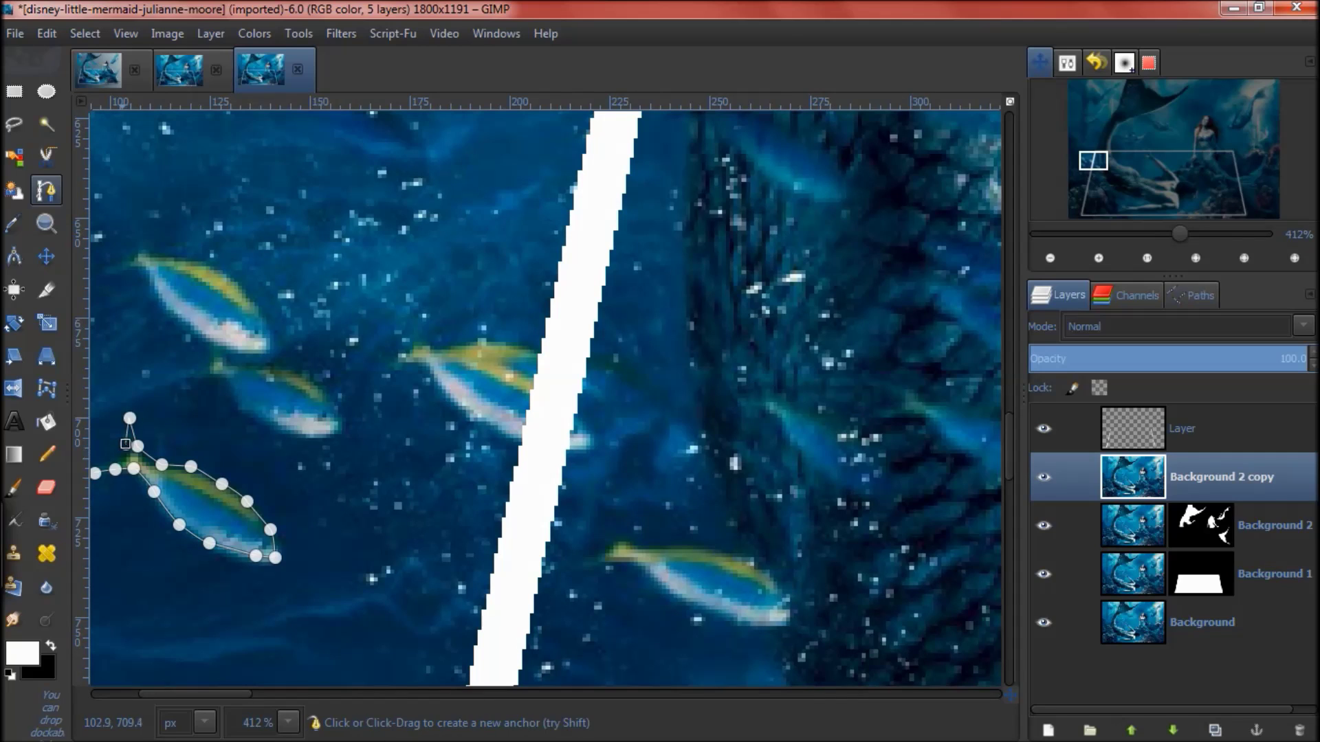
left_click(125, 443)
left_click_drag(1093, 161, 1091, 161)
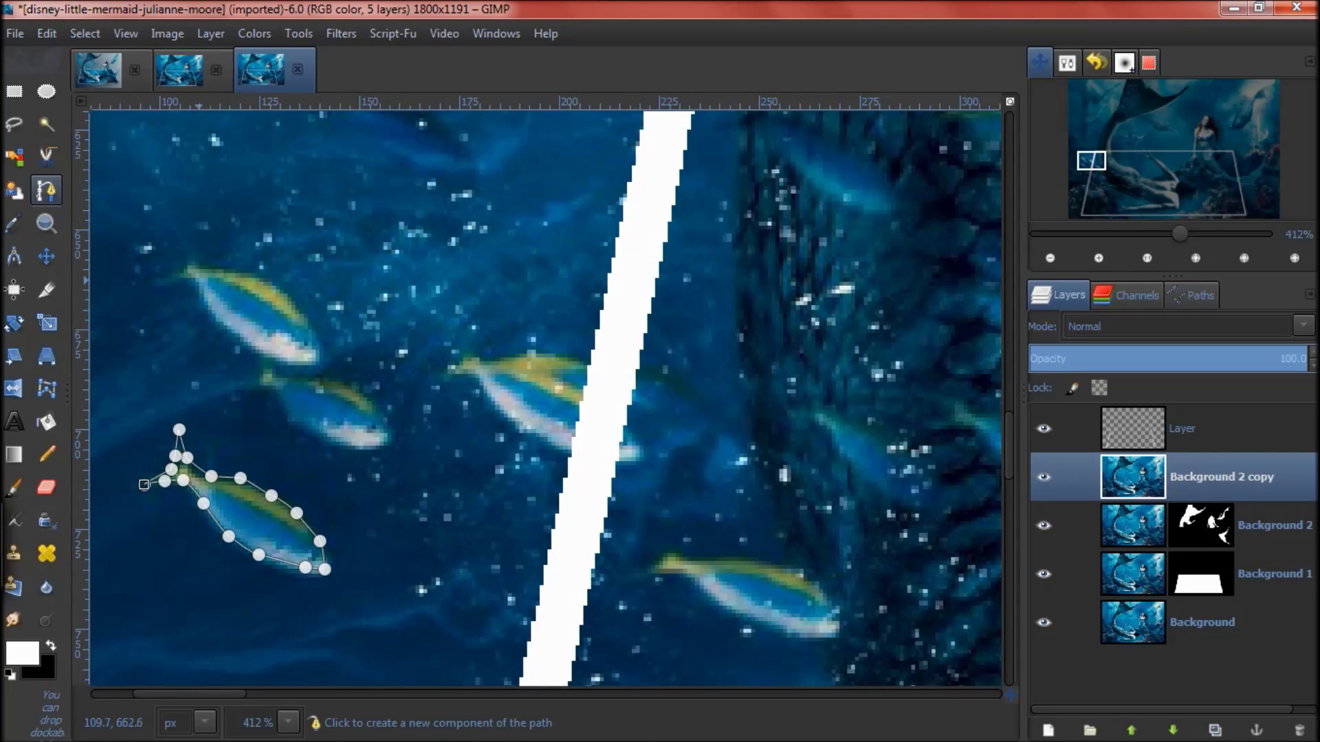
- Start a new path component at the tail base of the uppermost yellow-backed fish outside the frame and trace its belly around the snout
left_click_drag(198, 280, 205, 303)
left_click(206, 304)
left_click(228, 330)
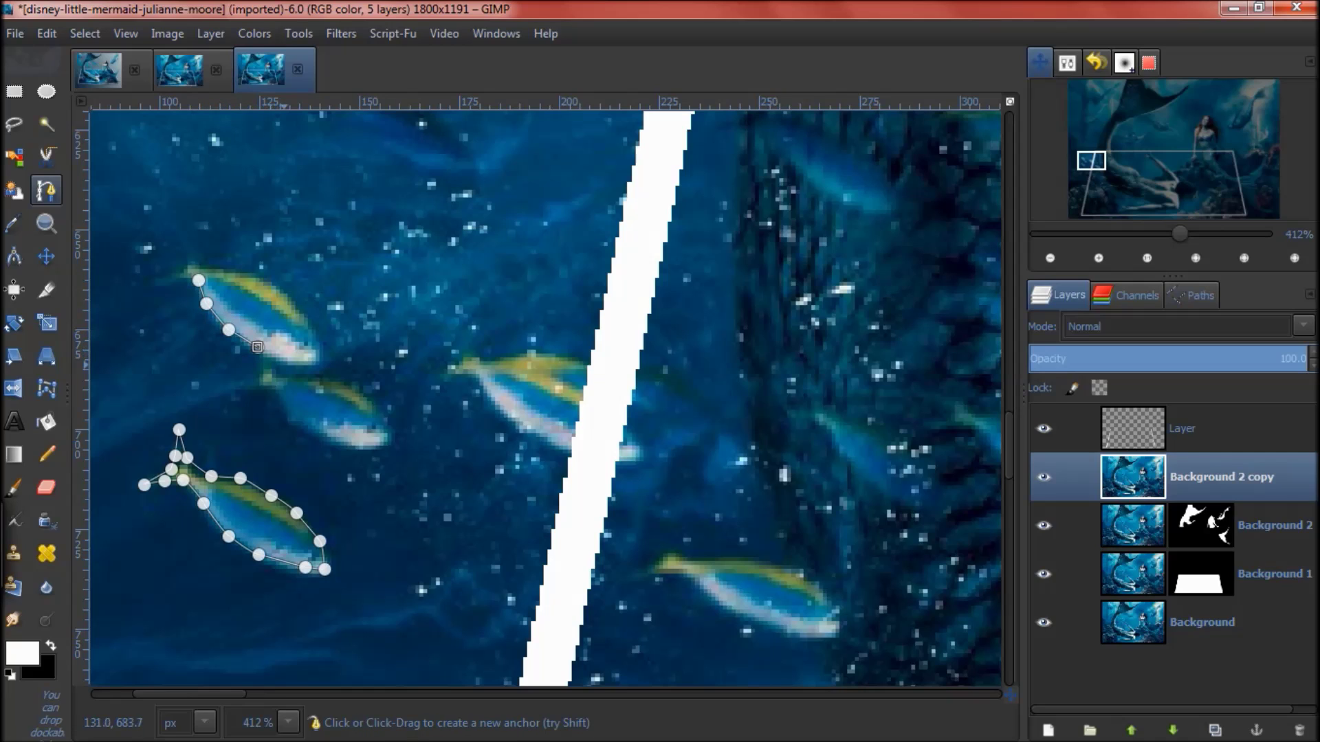
left_click(257, 347)
left_click_drag(306, 362, 330, 358)
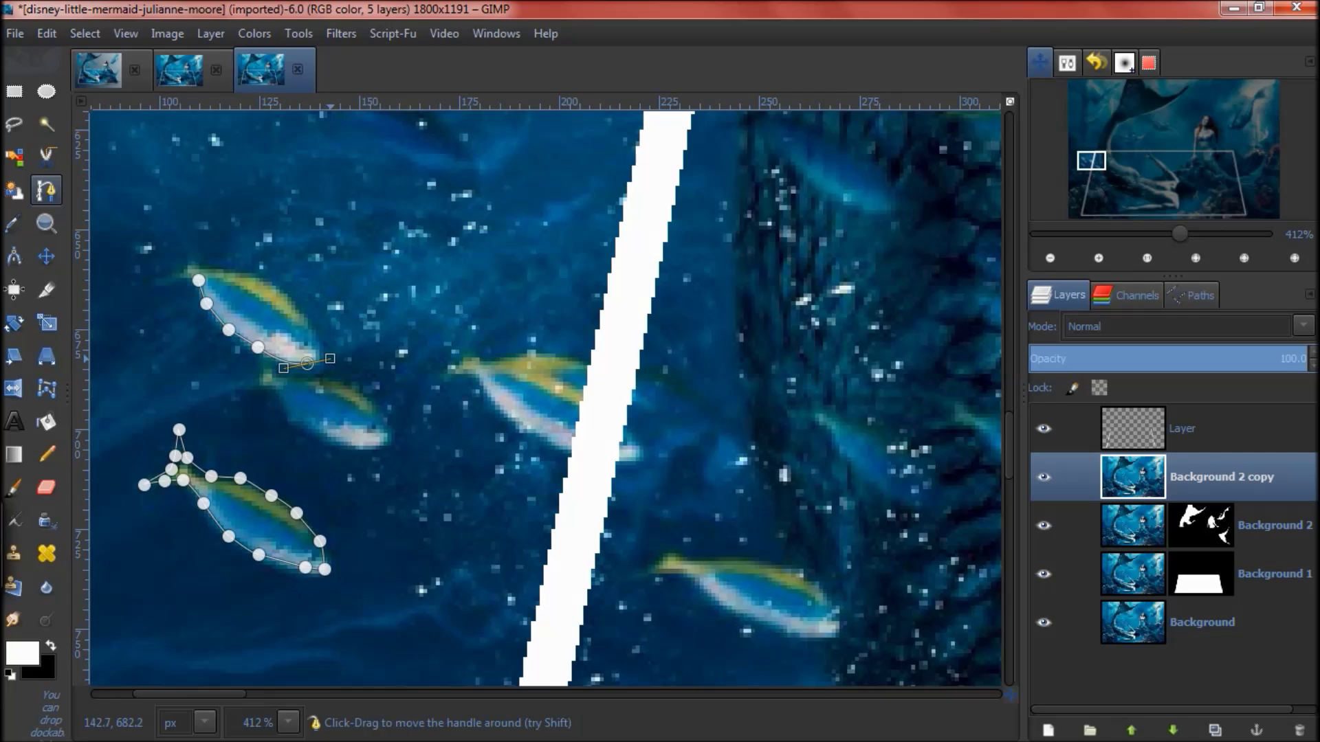
left_click(320, 343)
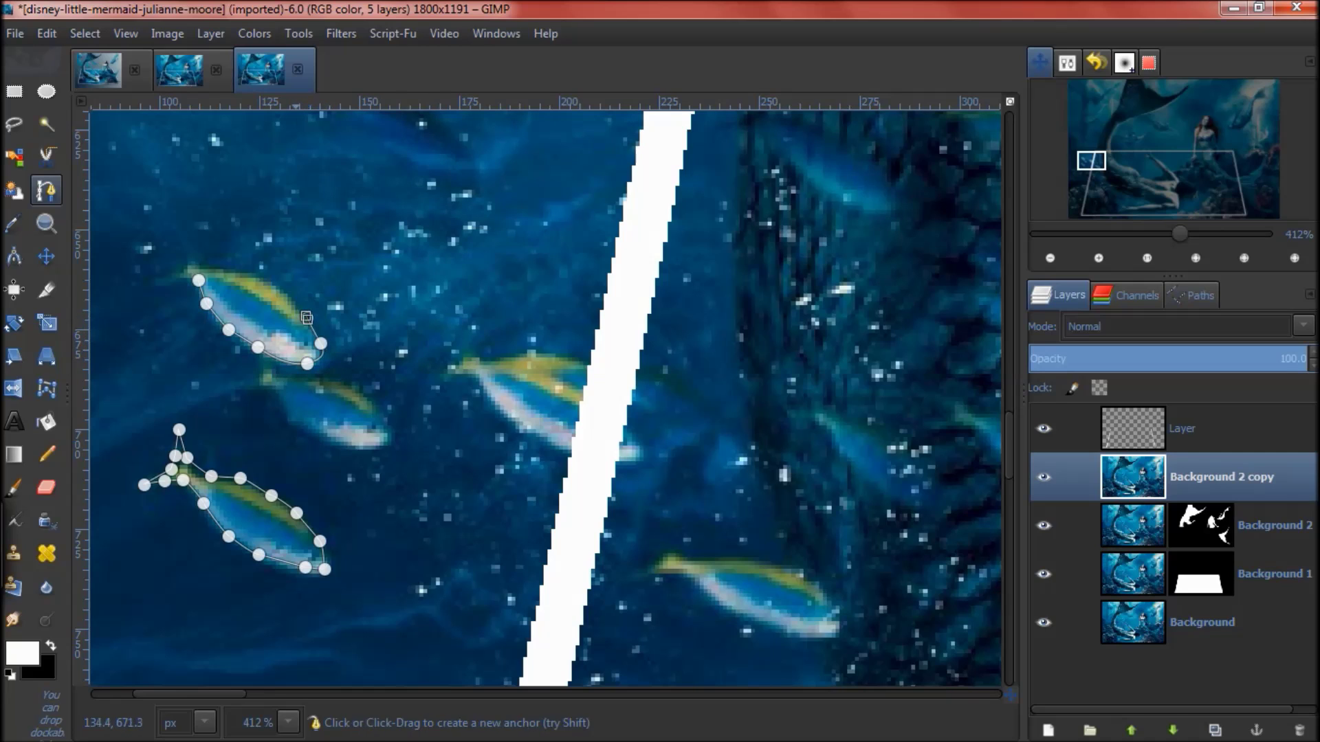
- Trace the uppermost fish's yellow back and tail fin with anchors and close the outline at the tail base
left_click(306, 318)
left_click(285, 297)
left_click(258, 278)
left_click(235, 270)
left_click(213, 271)
left_click(195, 264)
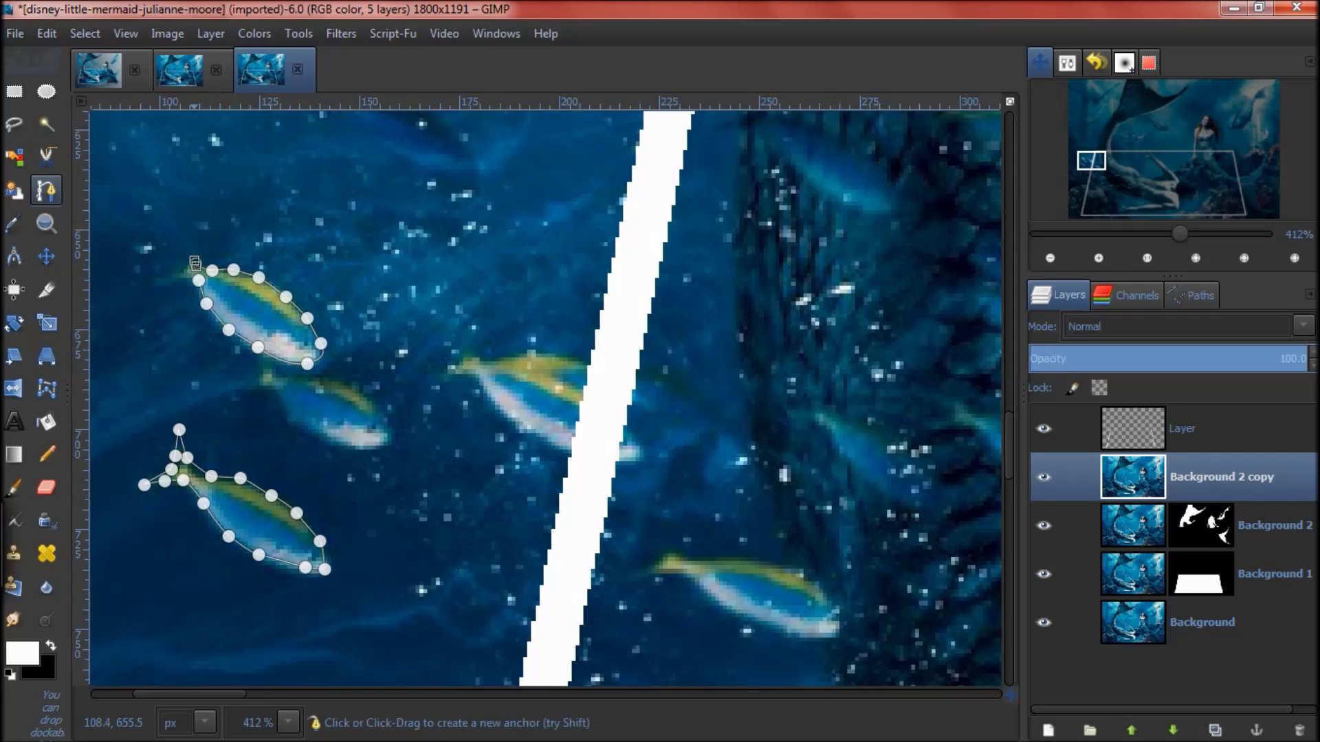
left_click(190, 249)
left_click(184, 266)
left_click(148, 281)
left_click(198, 279)
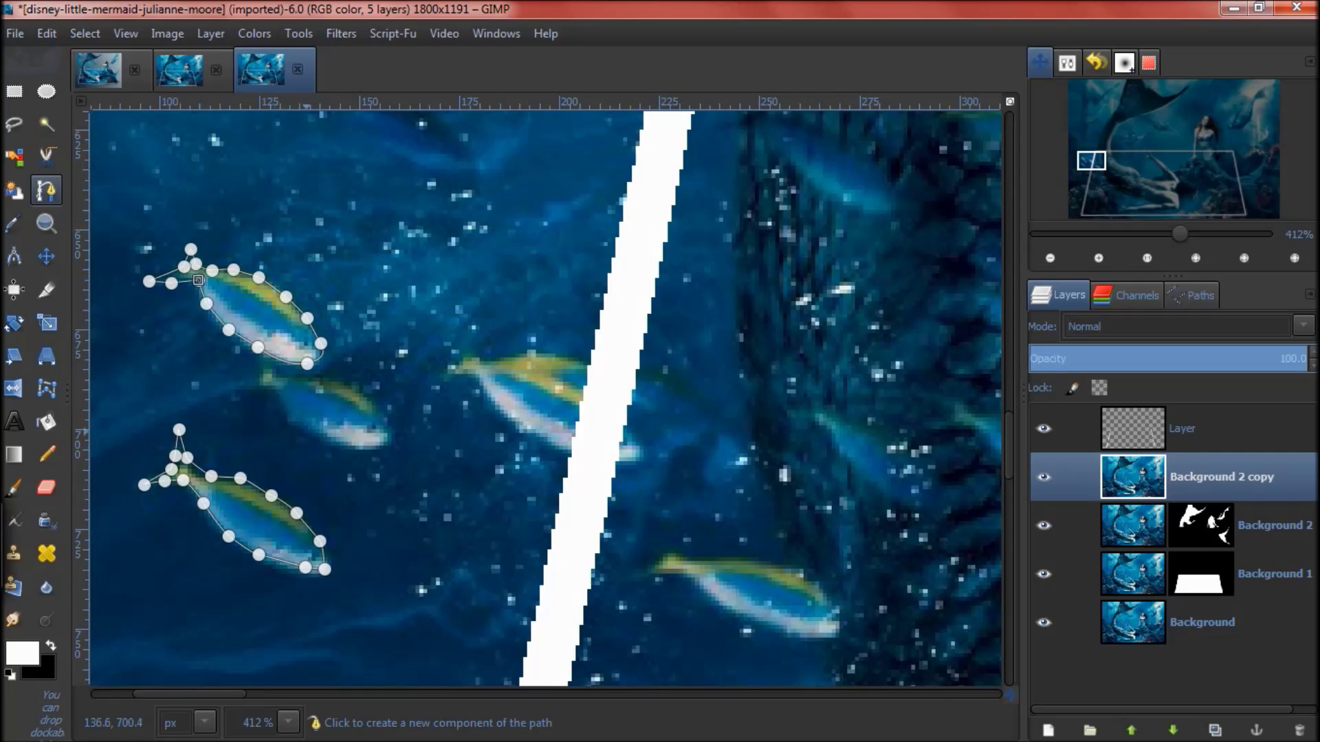
- Trace the lower edge of the small fish between the two outlined fish with path anchors, undoing any misplaced ones
left_click(274, 382)
left_click(289, 412)
left_click_drag(341, 437, 403, 448)
left_click(378, 446)
key("ctrl+z")
key("ctrl+z")
left_click(299, 427)
left_click(329, 440)
left_click(359, 447)
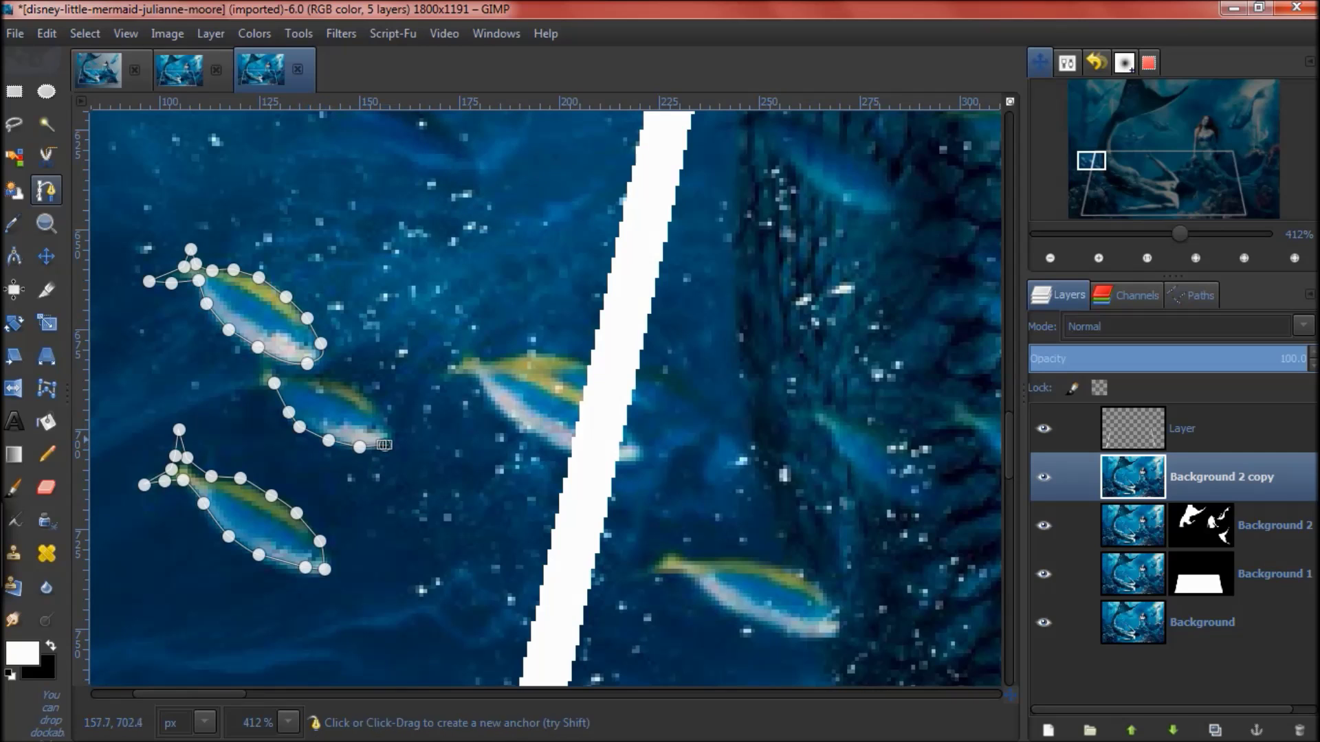
left_click(384, 445)
- Trace the same small fish's upper edge and tail, and close its path outline
left_click(392, 438)
left_click(384, 420)
left_click(378, 407)
left_click(360, 391)
left_click(333, 378)
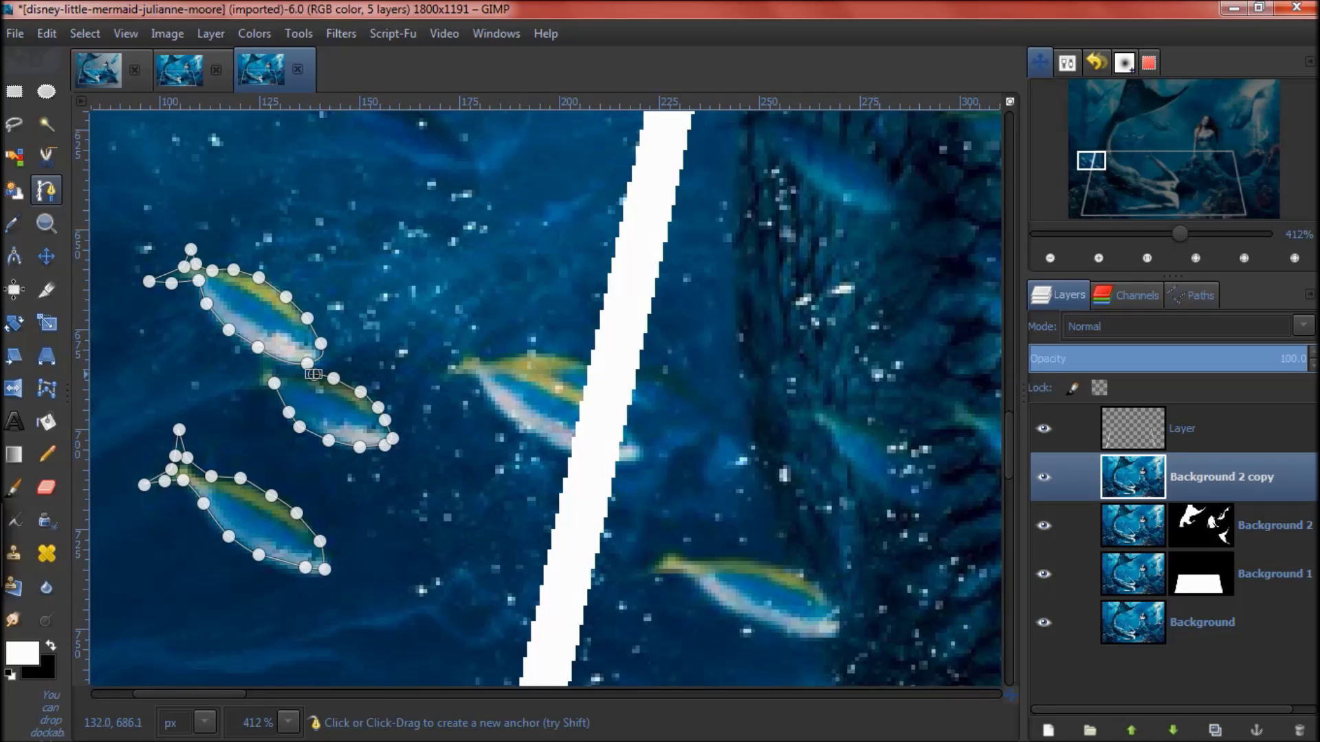
left_click(307, 362)
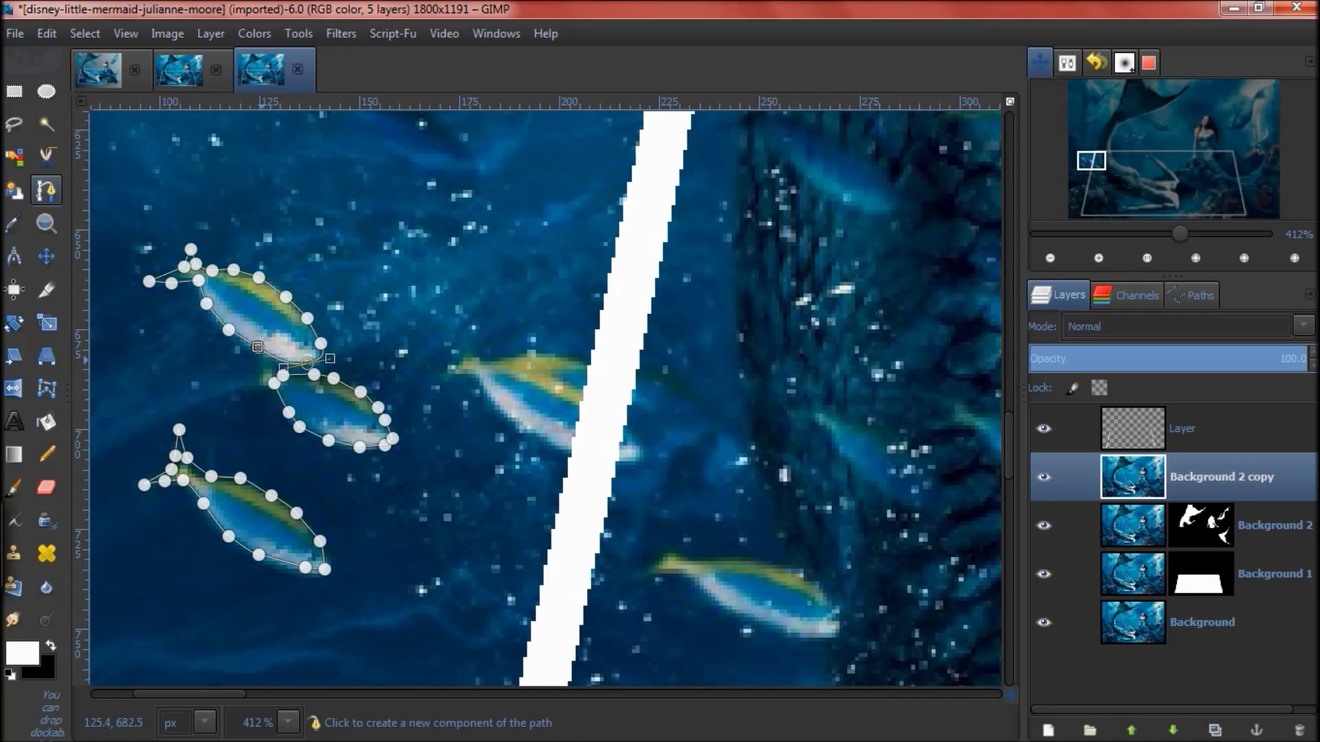
left_click(282, 375)
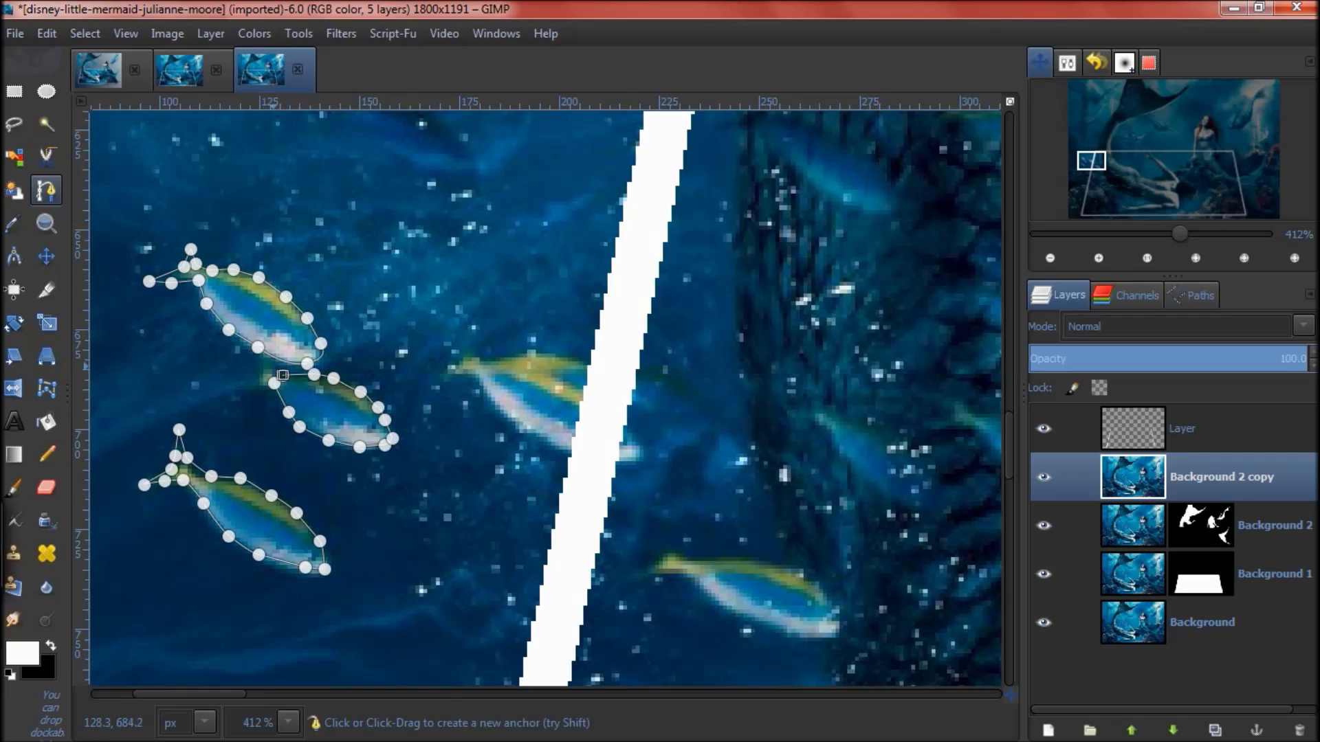
left_click(264, 366)
left_click(241, 379)
left_click(274, 383, "ctrl")
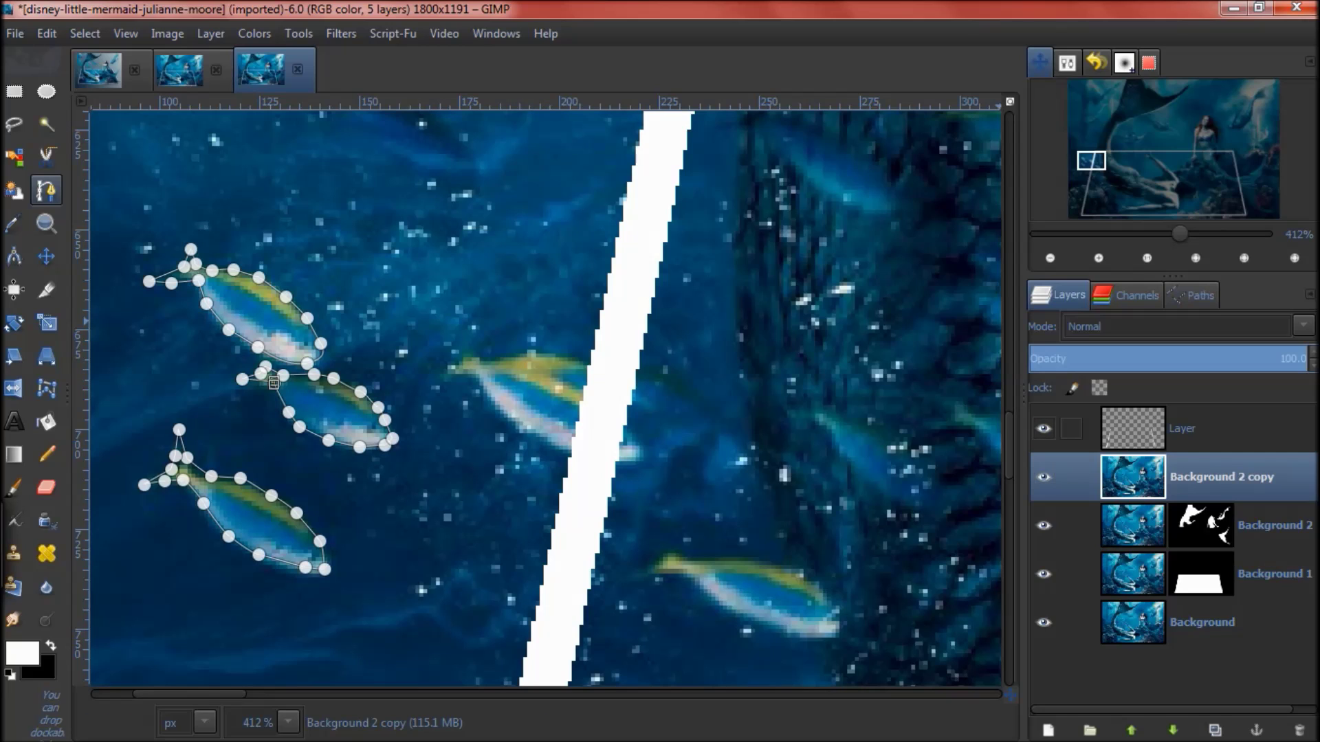
- Trace the underside and nose of the fish crossing the white frame, with the frame layer hidden
left_click(476, 377)
left_click(486, 393)
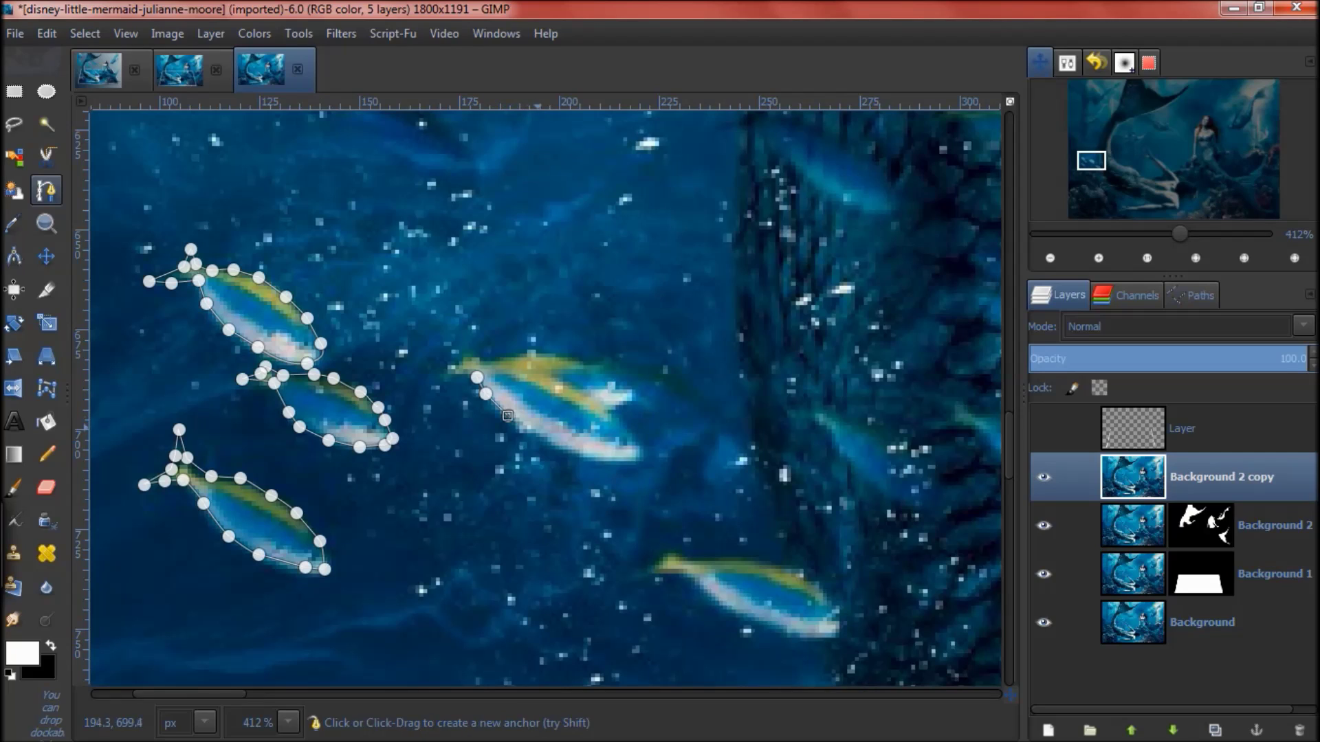
left_click(507, 416)
left_click(631, 464)
left_click(641, 447)
left_click(611, 413)
- Continue the path along the front notch and upper edge of the two overlapping fish
left_click(617, 401)
left_click(629, 399)
left_click(628, 381)
left_click(603, 365)
left_click(580, 359)
left_click(554, 354)
left_click(526, 355)
left_click(495, 360)
- Trace the tail to complete this fish outline and make the white frame layer visible again
left_click(478, 362)
left_click(470, 347)
left_click(466, 331)
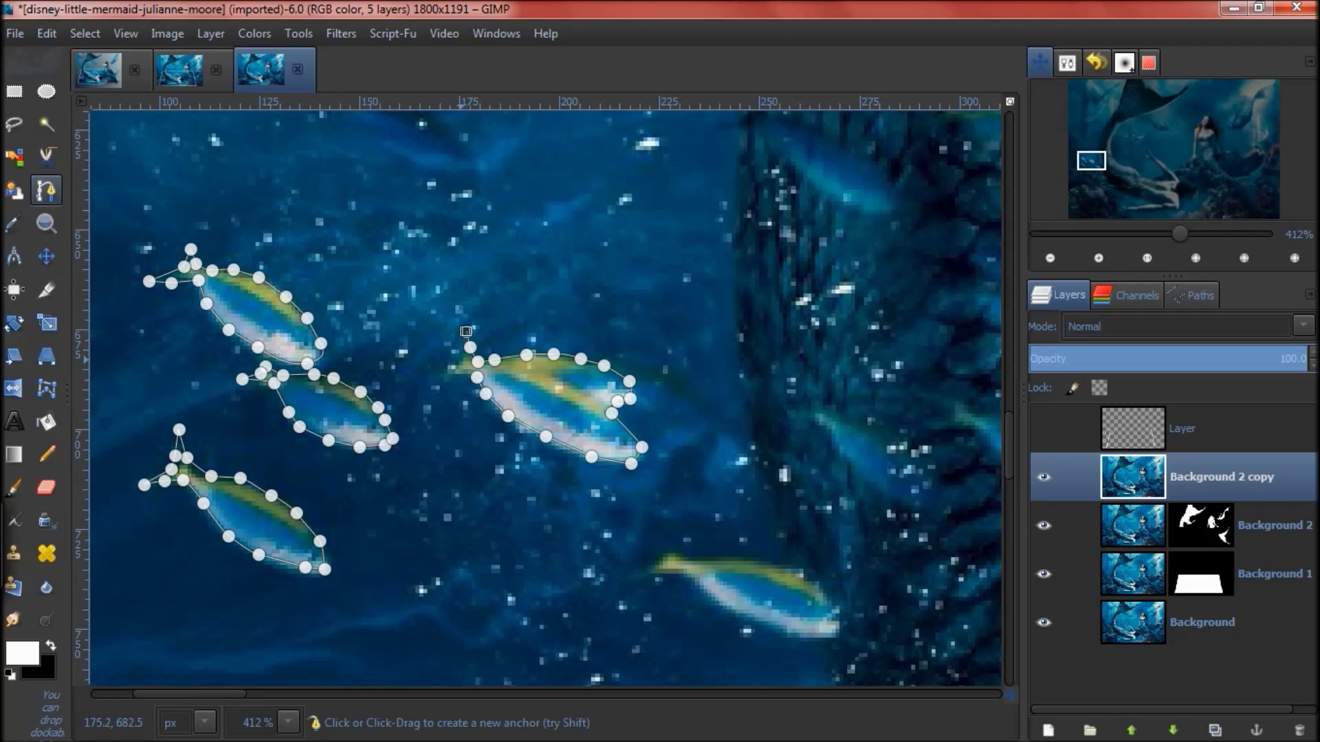
left_click(460, 359)
left_click(436, 372)
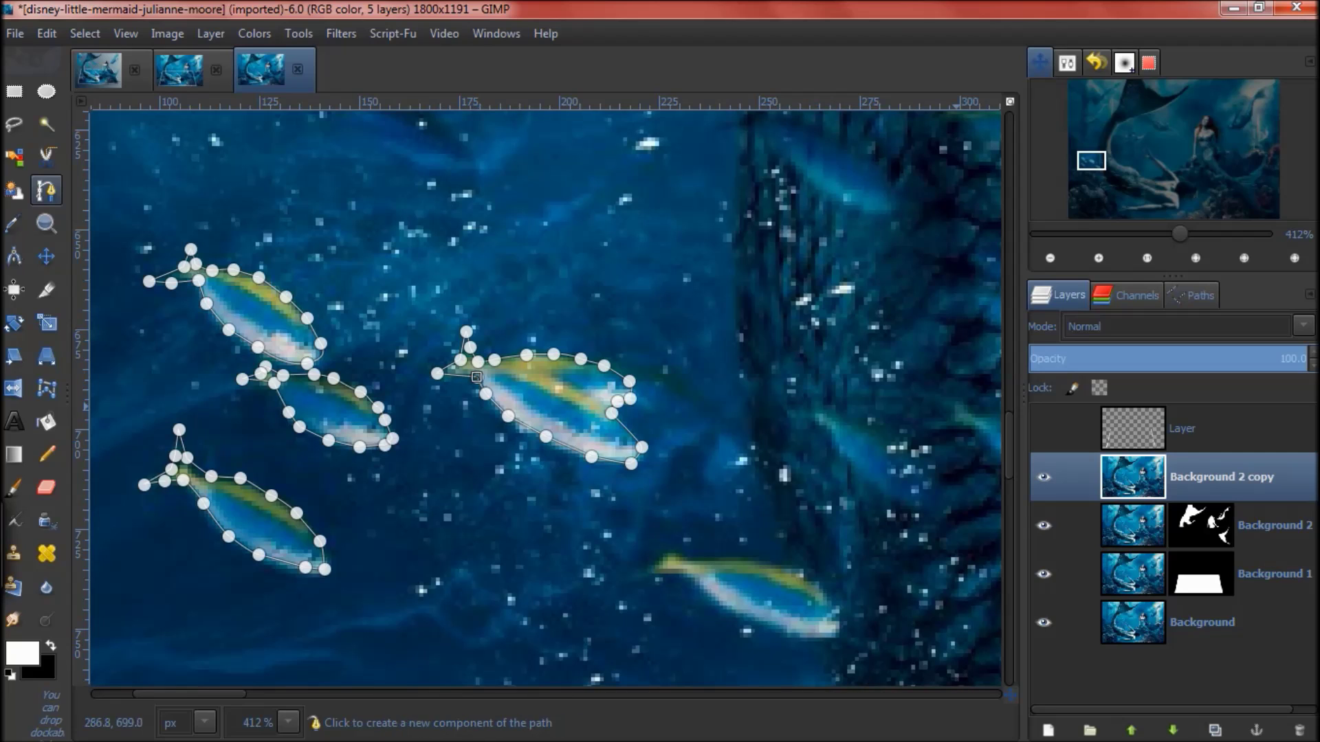
left_click(1043, 428)
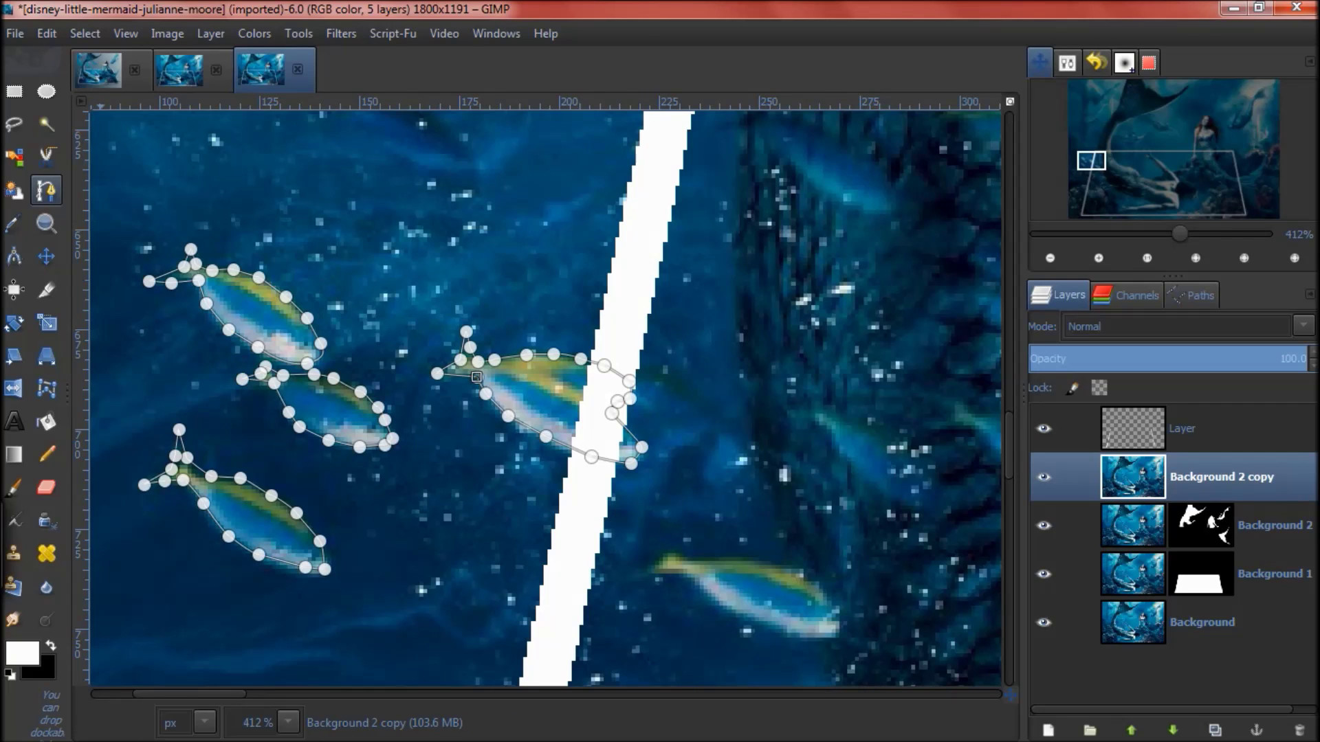
- Convert the fish path into a selection feathered by 1 px and make the Background 2 mask active
left_click(85, 33)
left_click(104, 177)
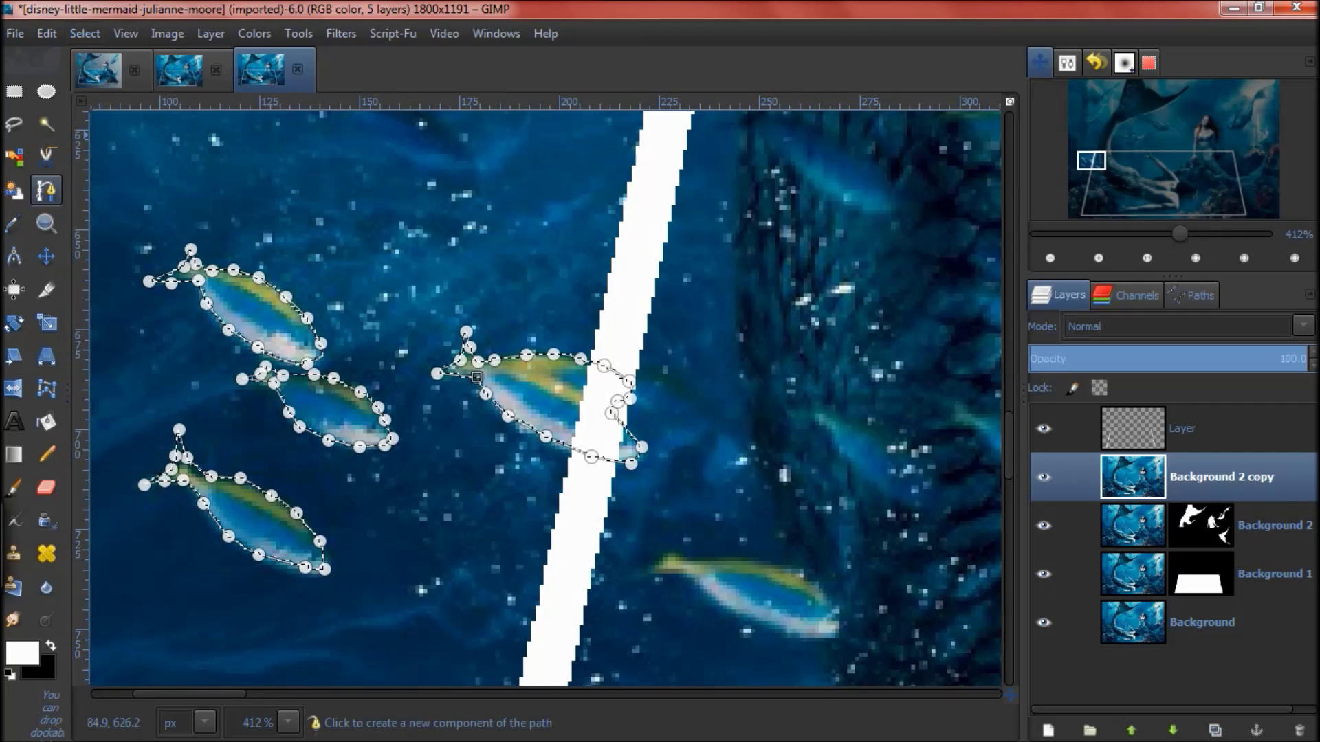
left_click(84, 33)
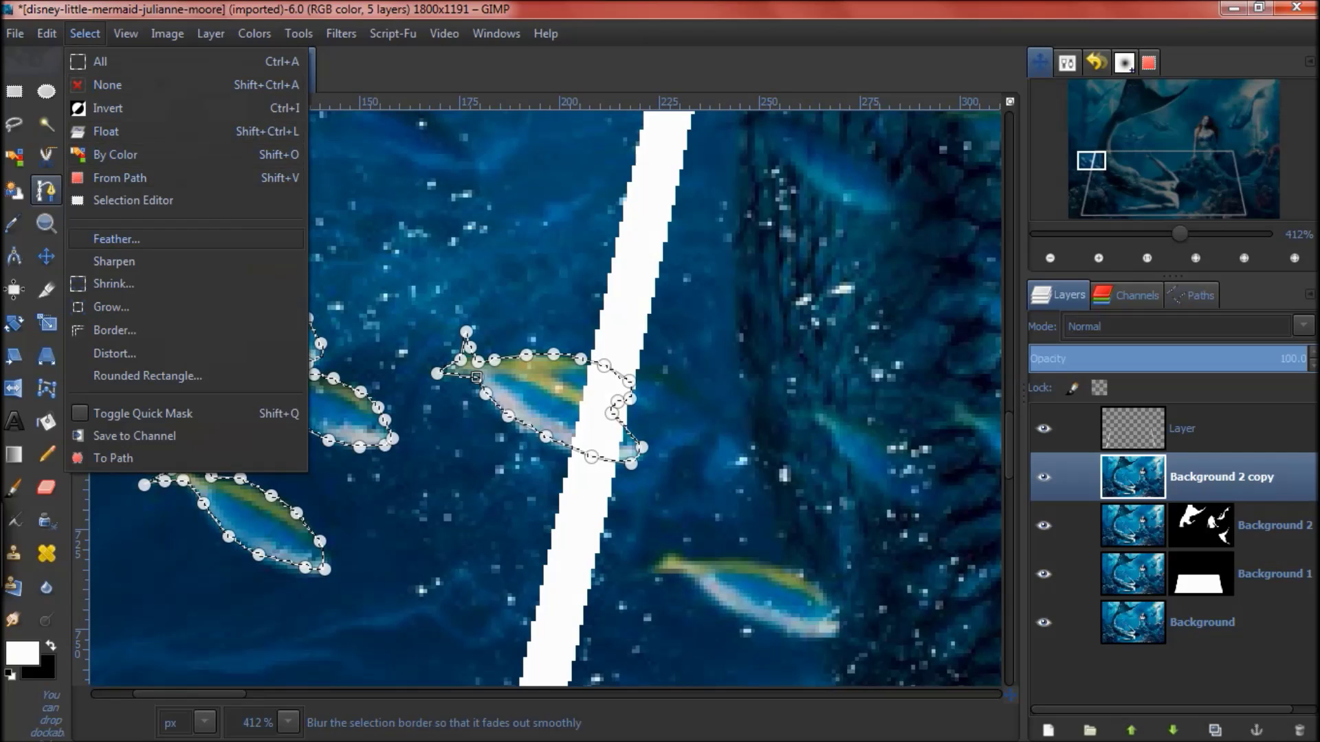
left_click(103, 237)
left_click(241, 225)
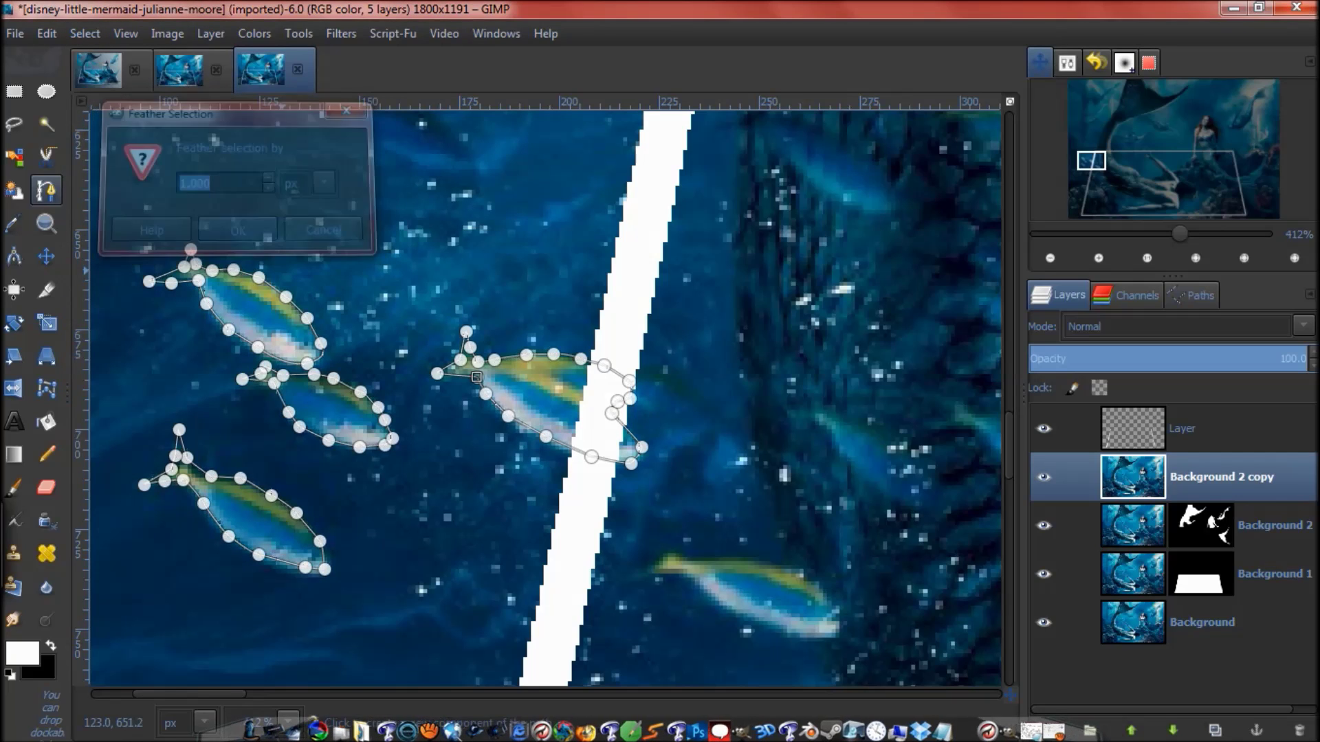
left_click(1070, 525)
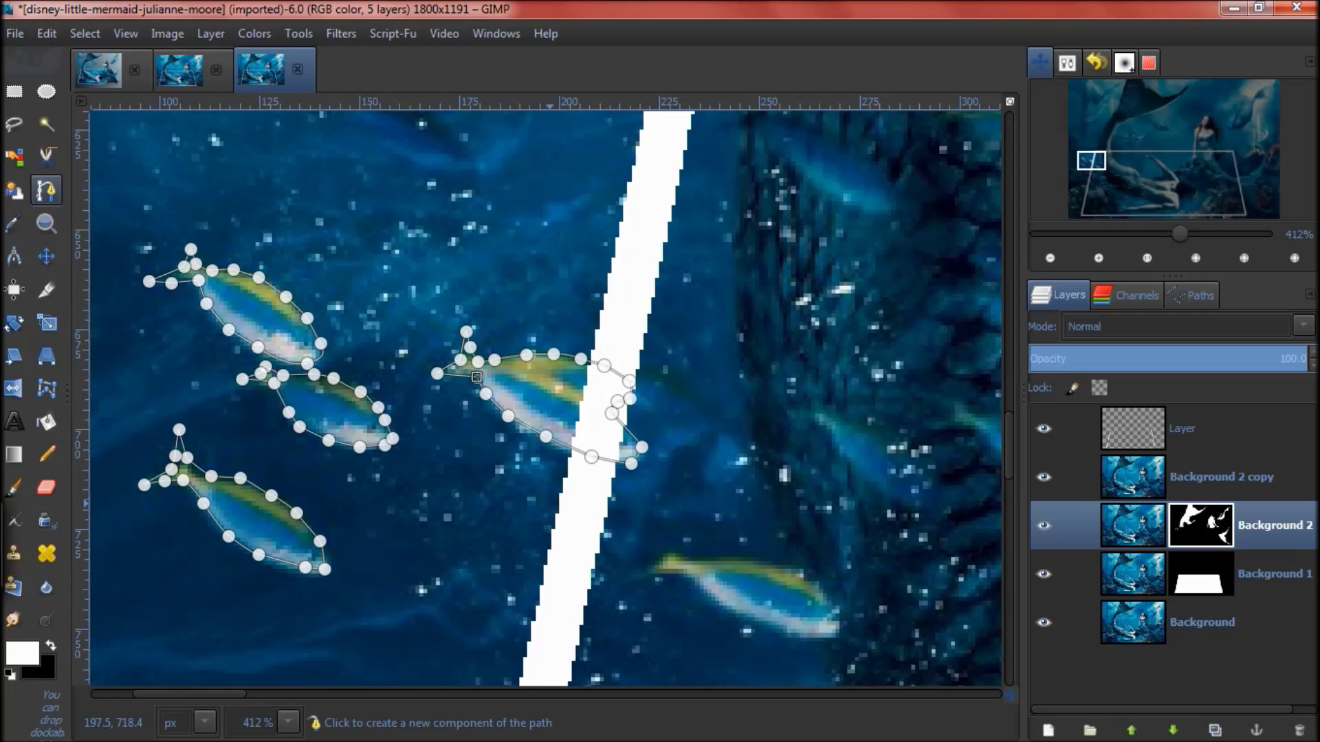
left_click(1127, 295)
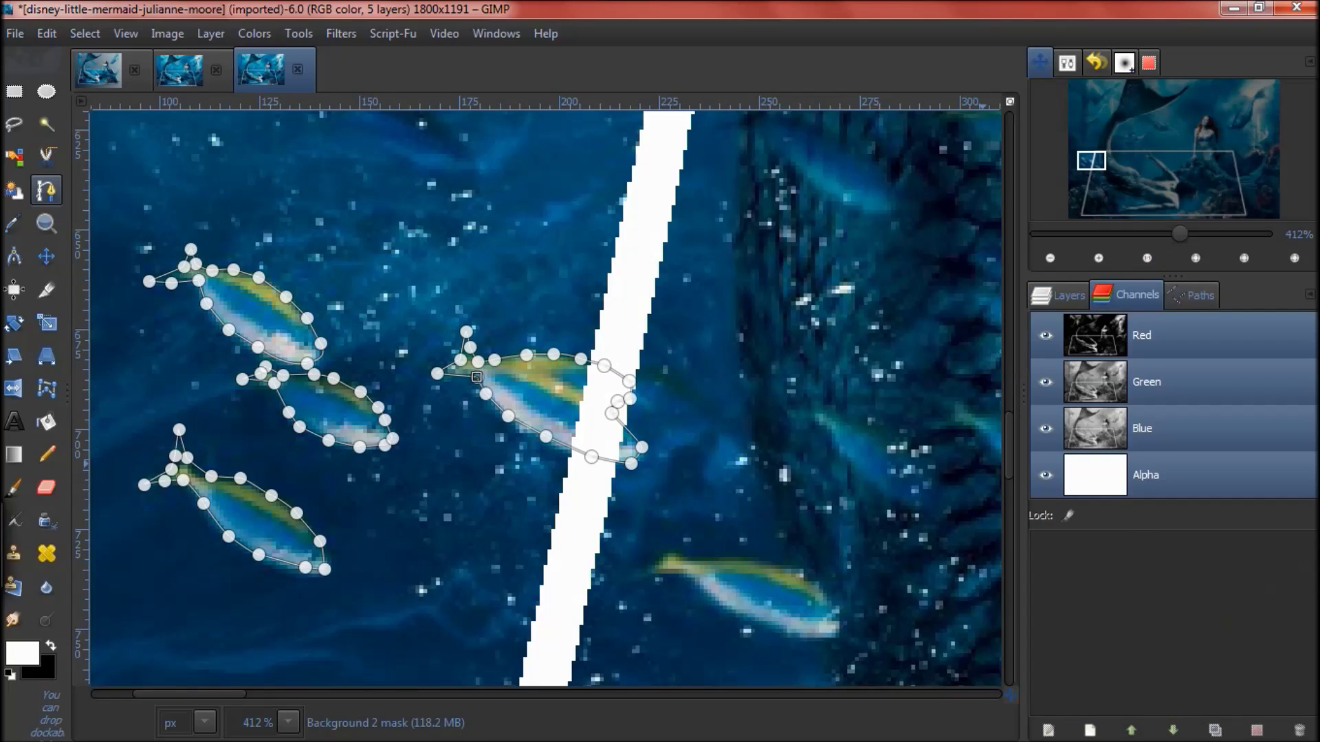
left_click(1059, 295)
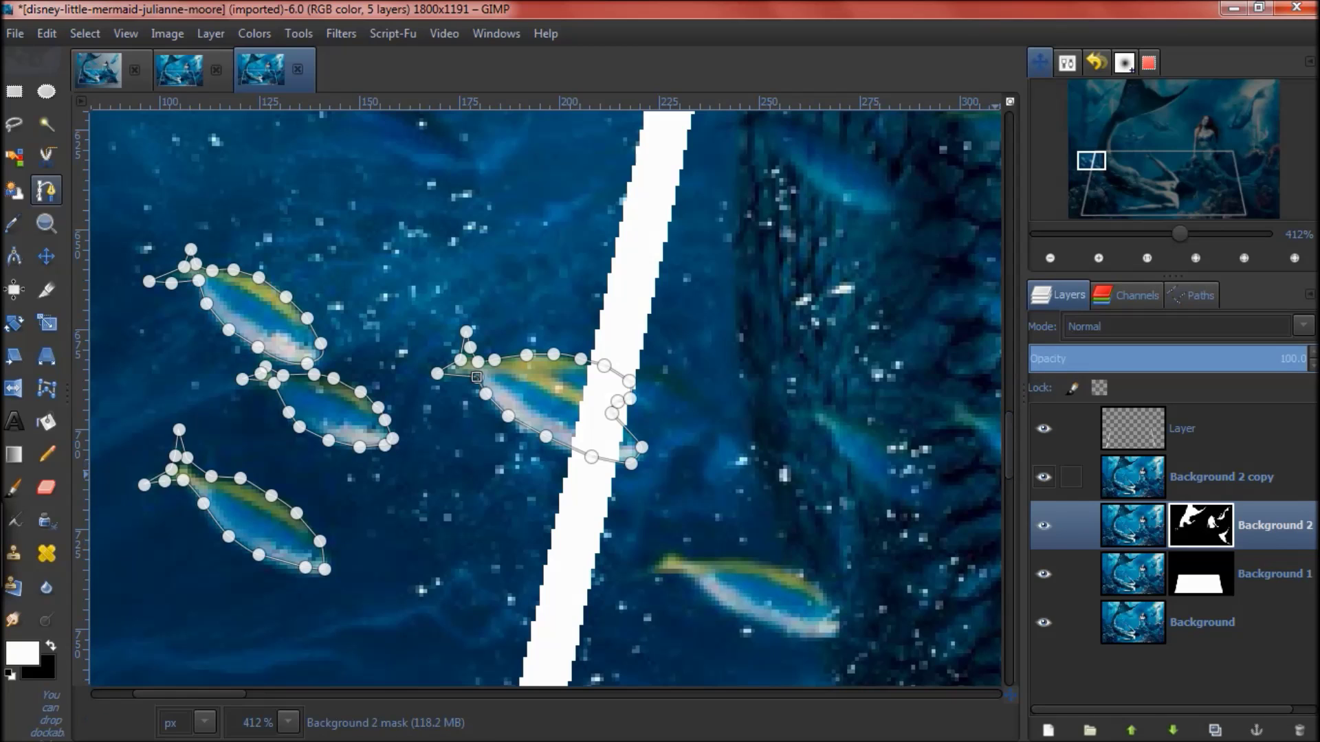
scroll(1009, 446, "up", 1)
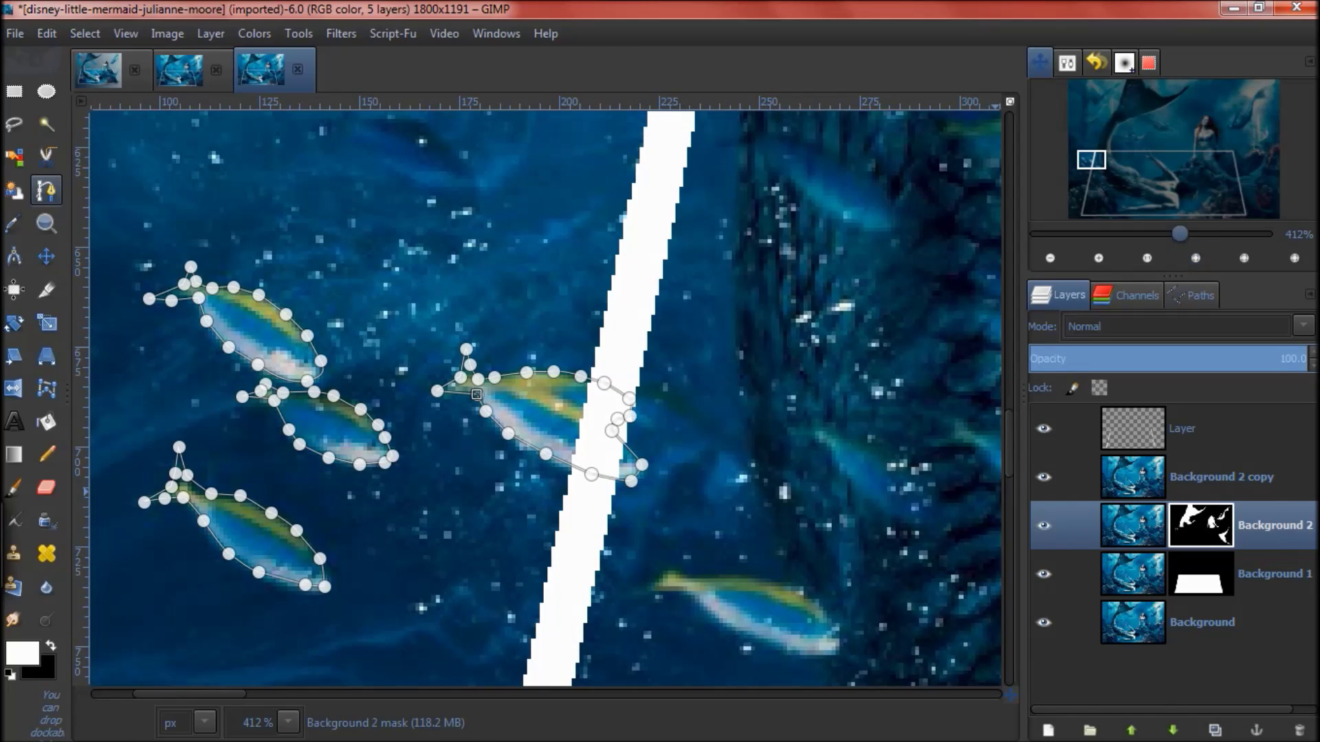
scroll(476, 394, "down", 4, "ctrl")
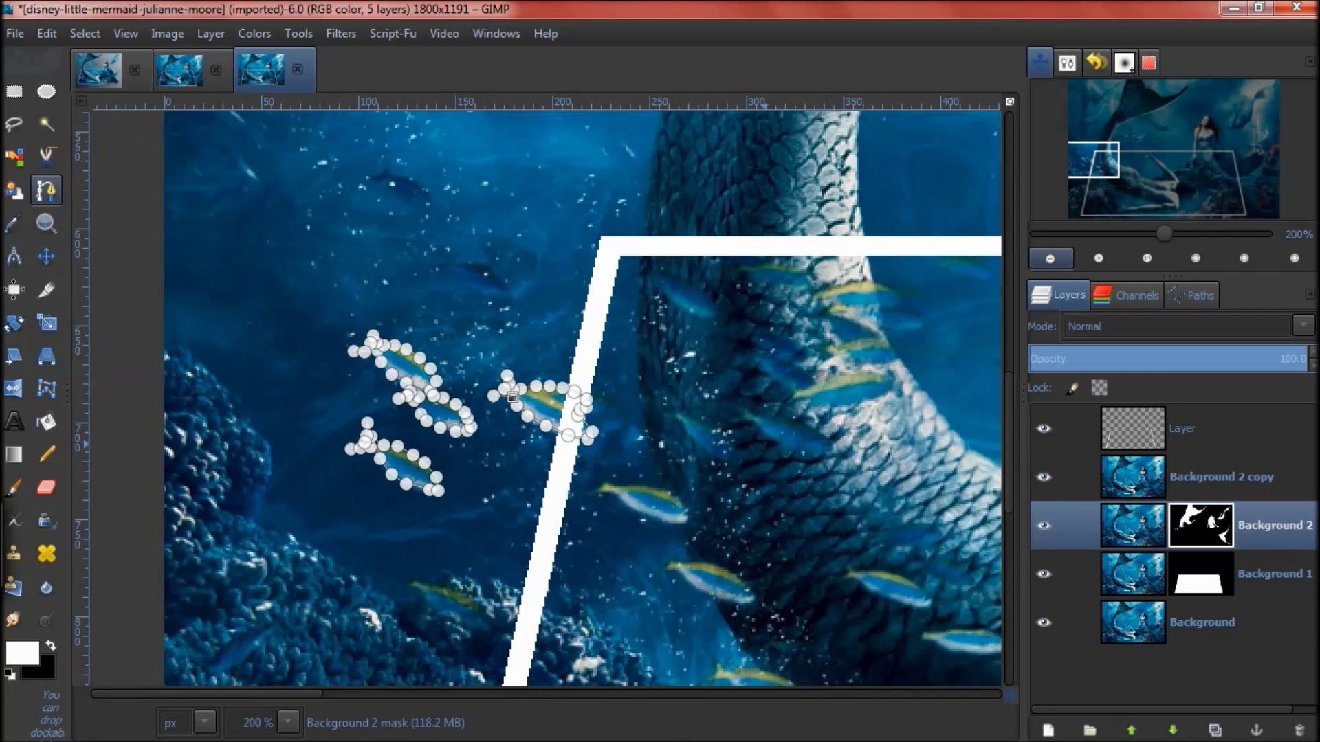
left_click(1147, 257)
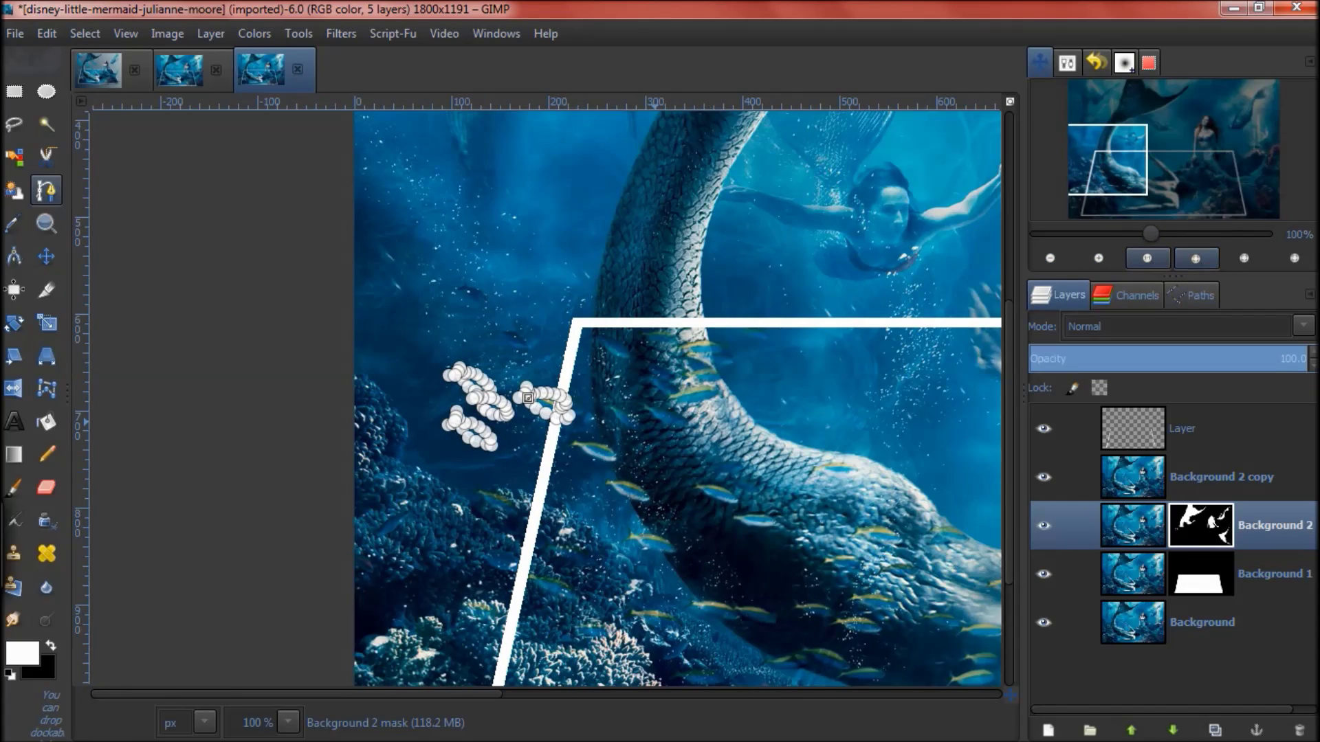
left_click(1195, 258)
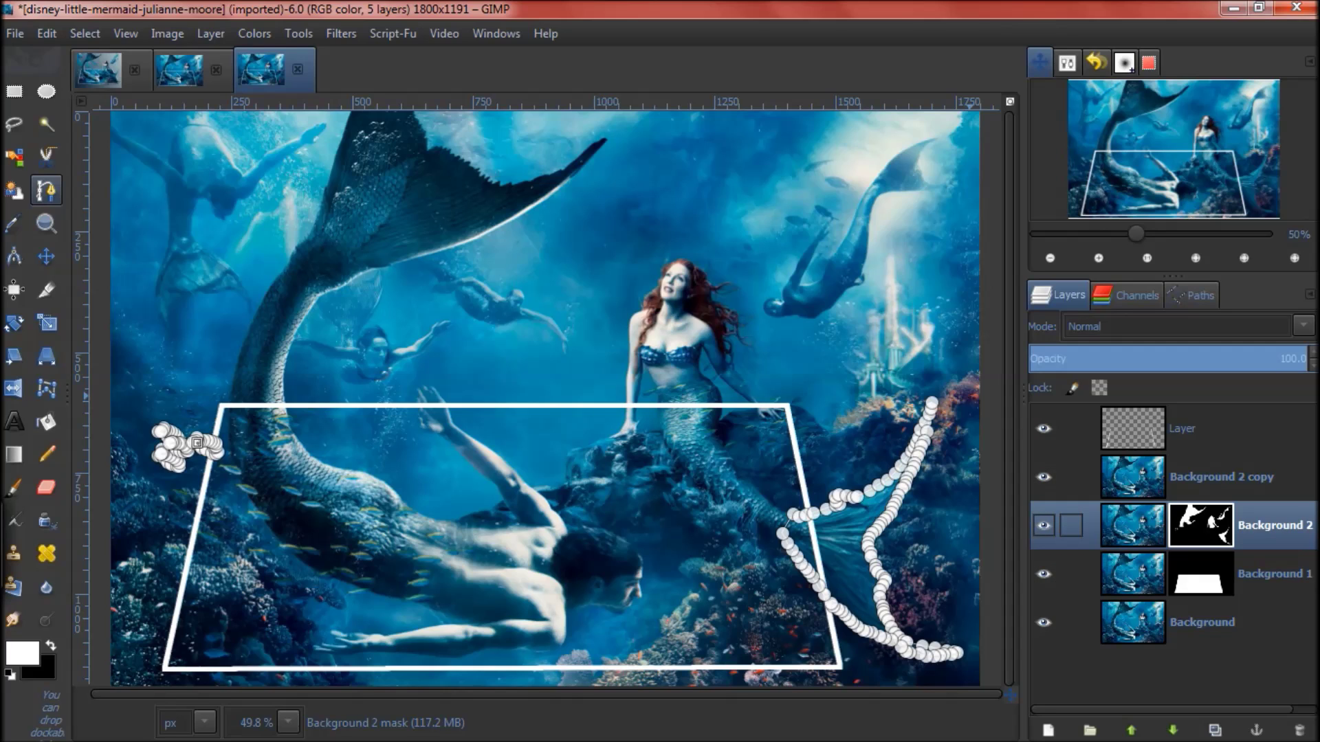
- Hide Background 2 copy, Background 1 and Background so only the Background 2 cutouts and the frame layer show
left_click(1210, 476)
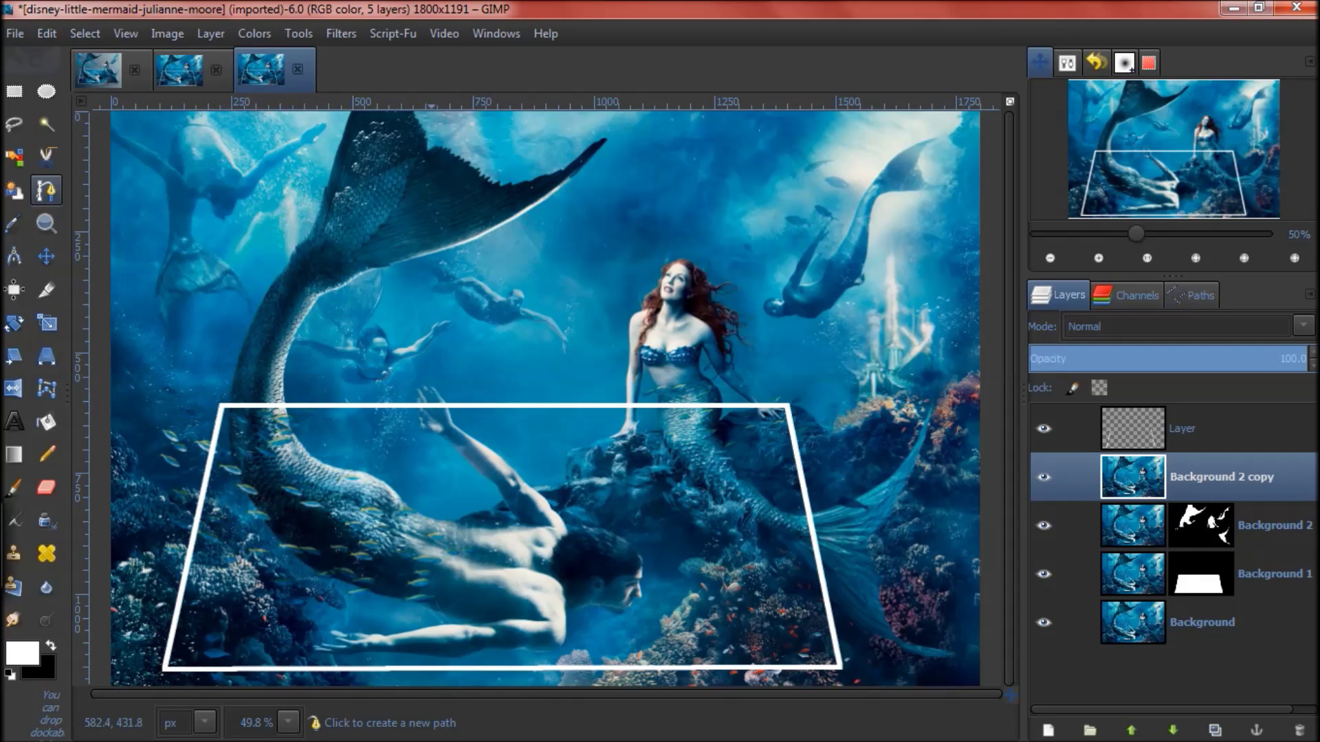
left_click_drag(1135, 233, 1151, 234)
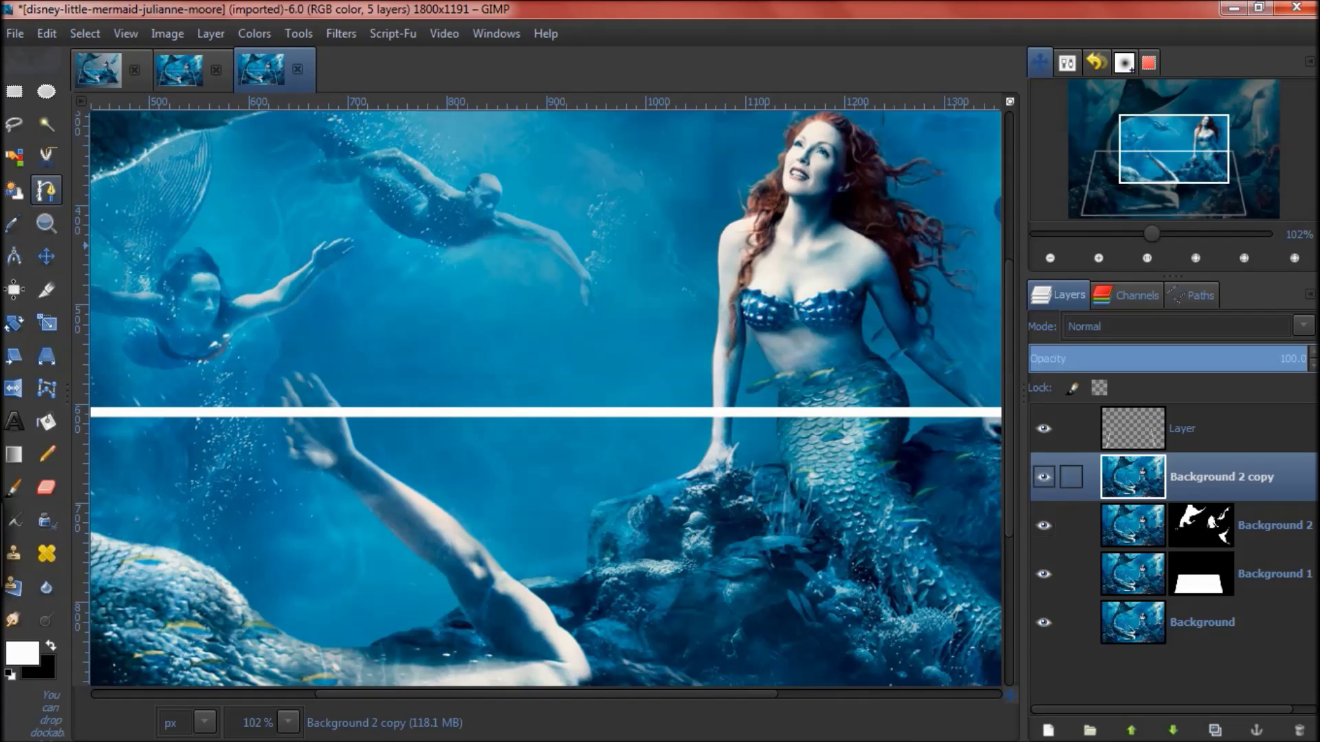
left_click(1043, 476)
left_click(1044, 525)
left_click(1043, 574)
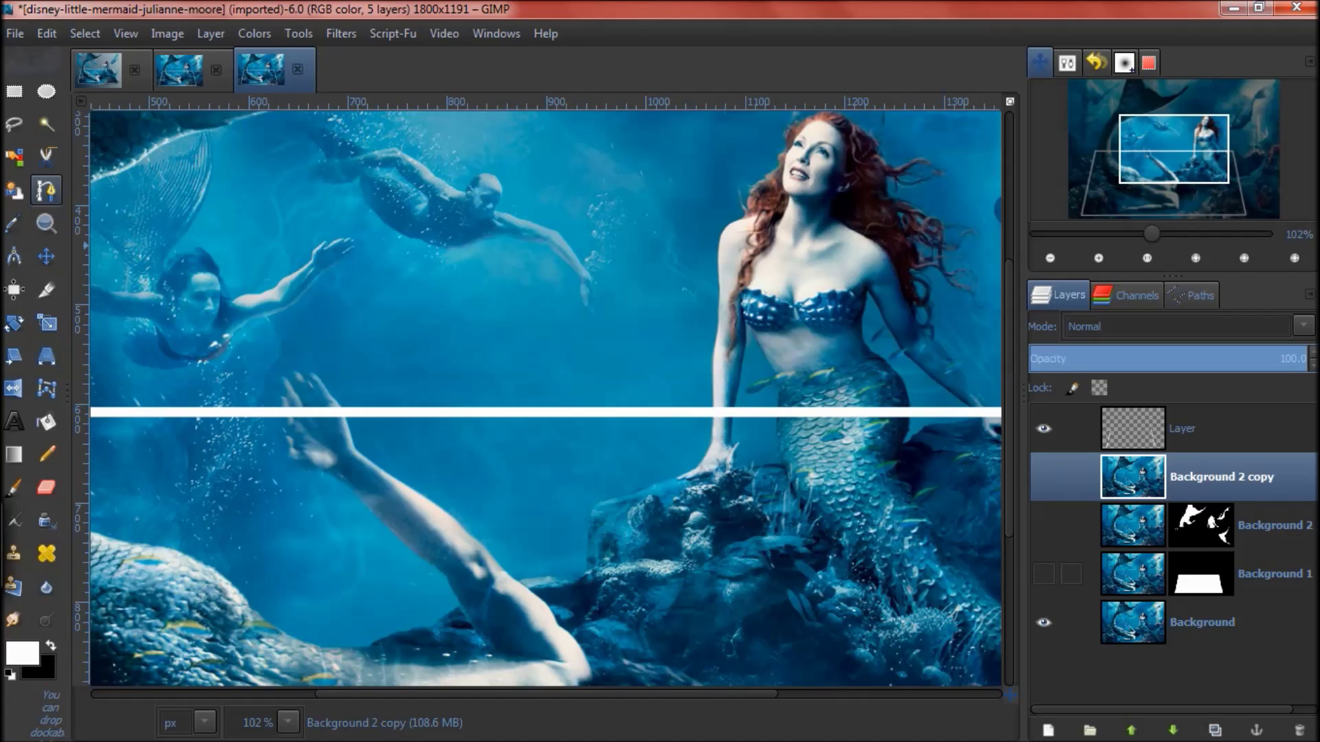
left_click(1043, 622)
left_click(1043, 476)
left_click(1043, 476)
left_click(1043, 526)
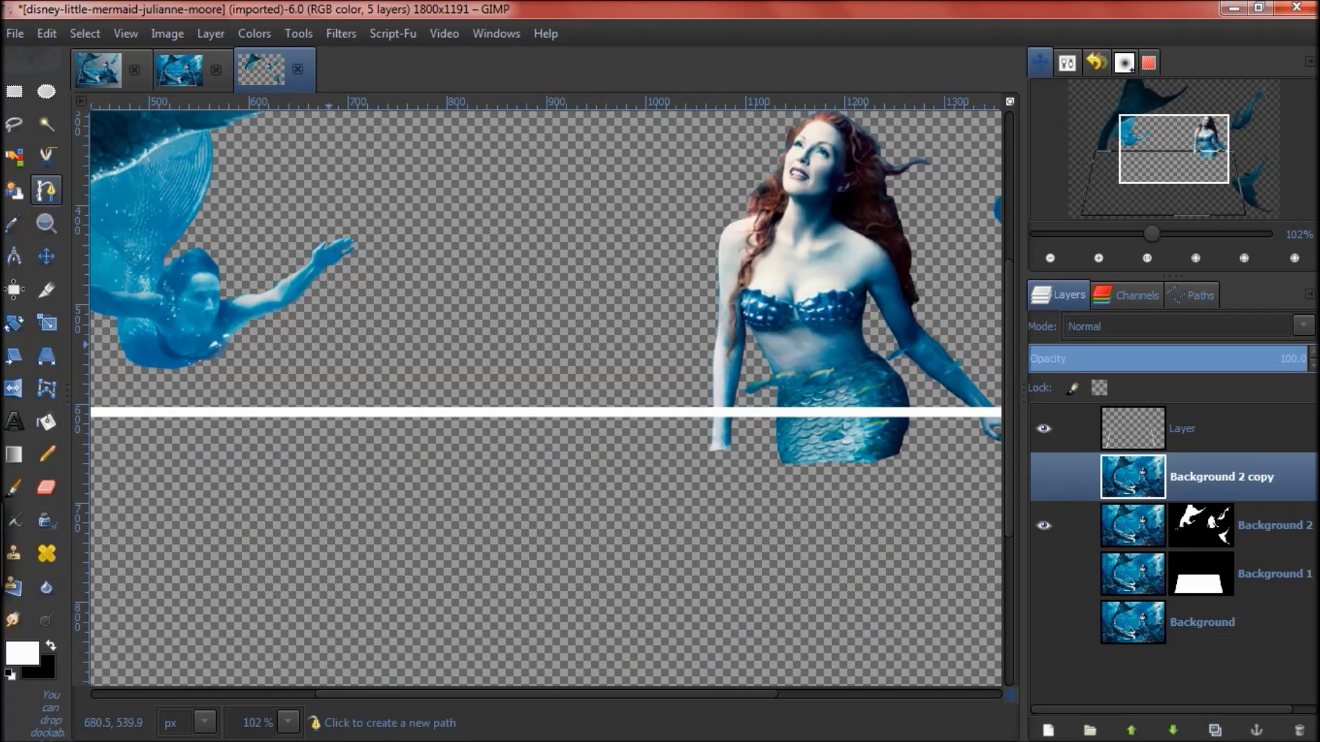
- Make the Background 2 copy layer visible again for tracing around the swimmer beside the large tail
double_click(1221, 477)
key("BackSpace")
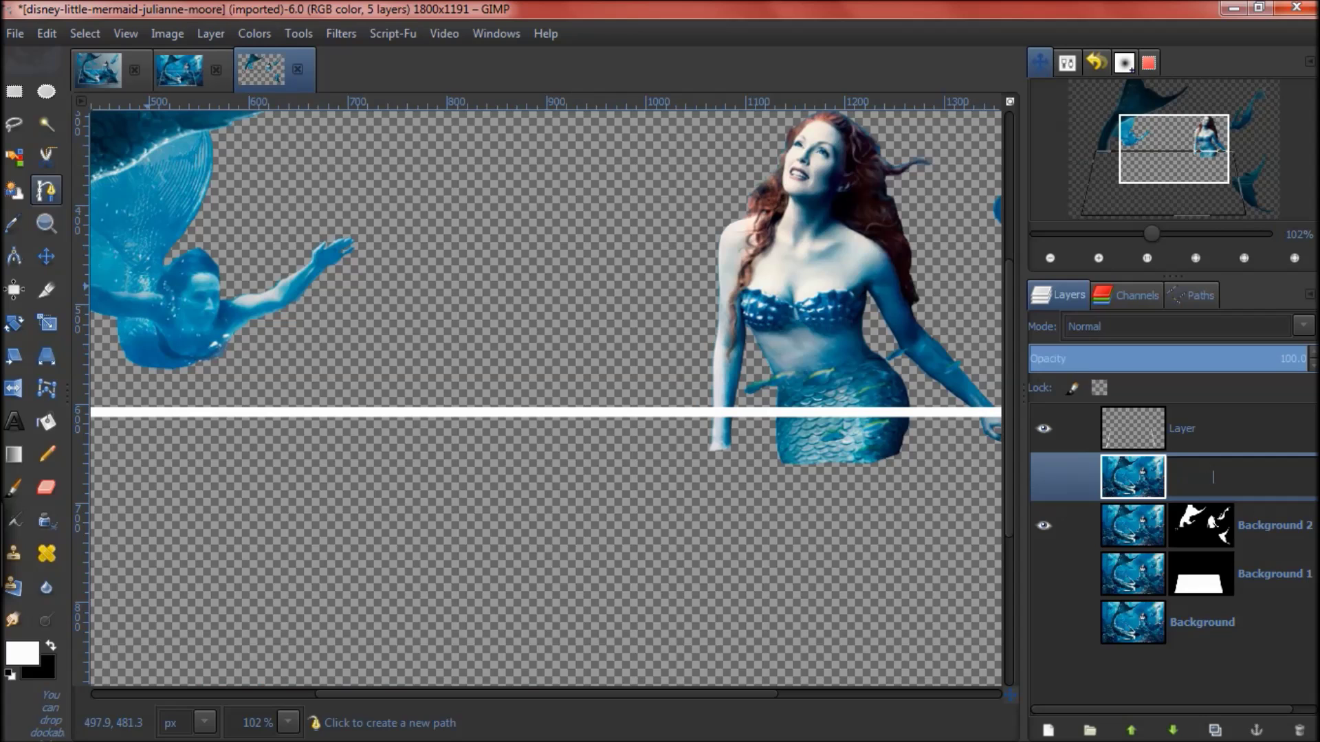
scroll(546, 391, "left", 10)
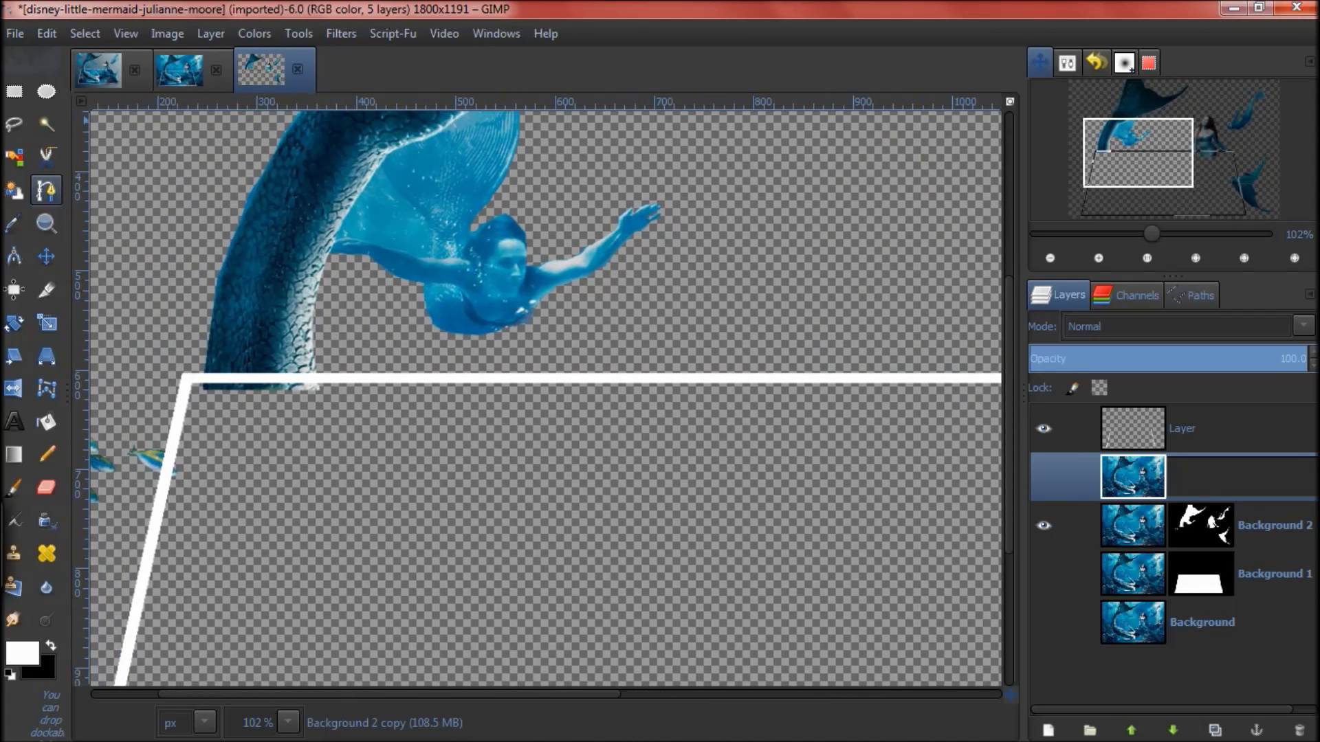
scroll(501, 257, "left", 1)
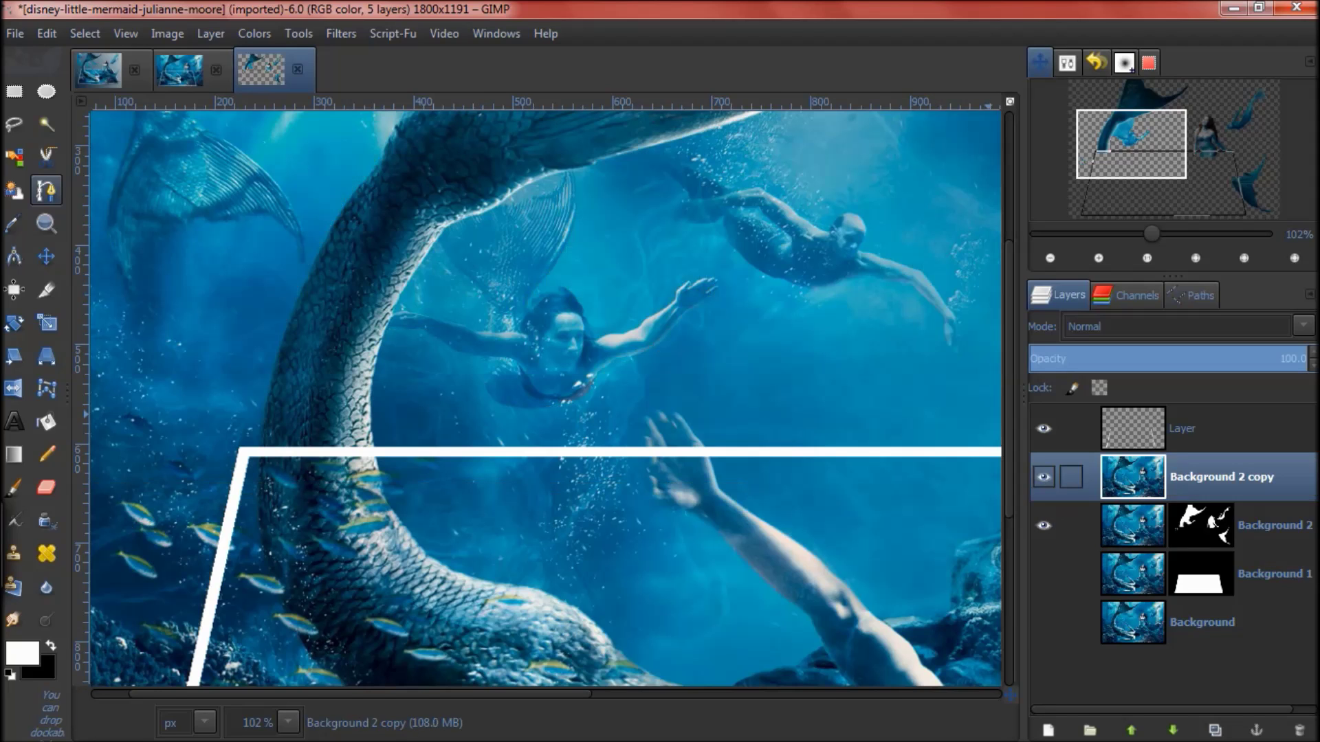
left_click(1044, 476)
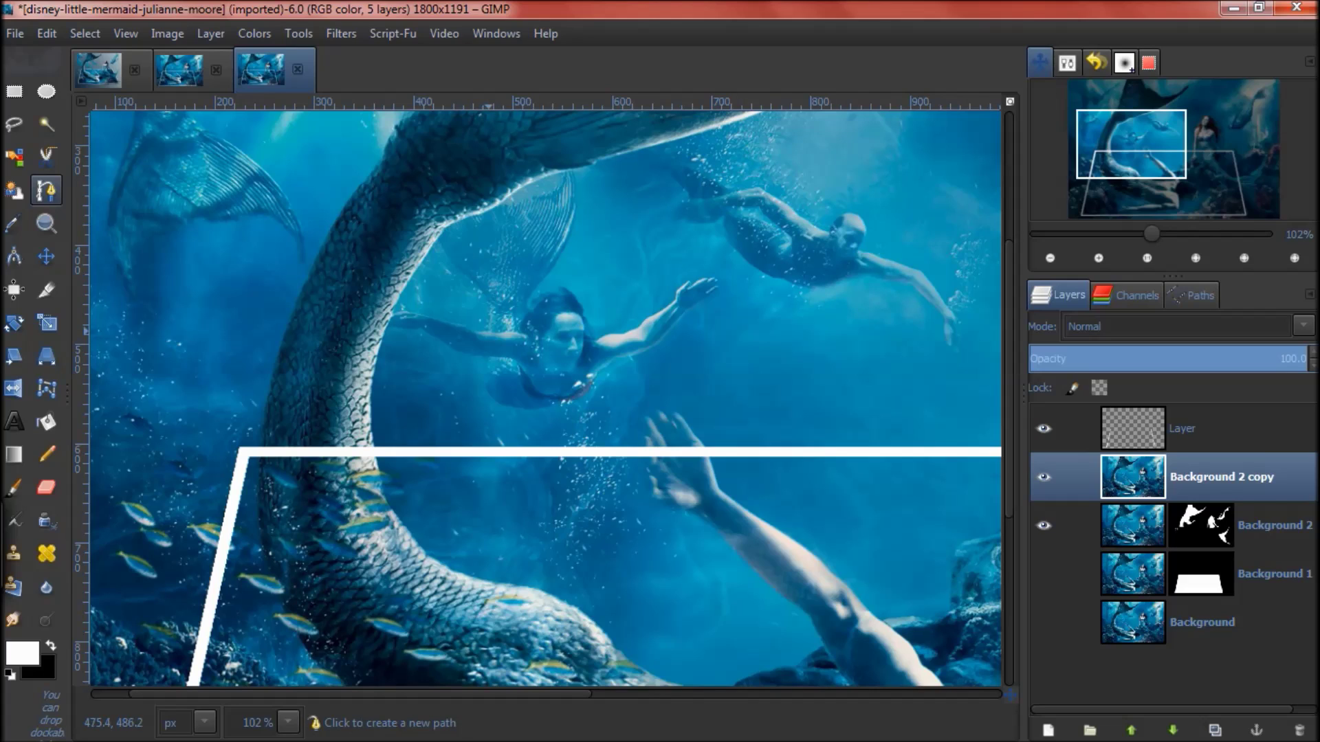
- Start a path around the water gap, following the fin's edge from the swimmer's arm up to the large tail
left_click(488, 318)
left_click(488, 303)
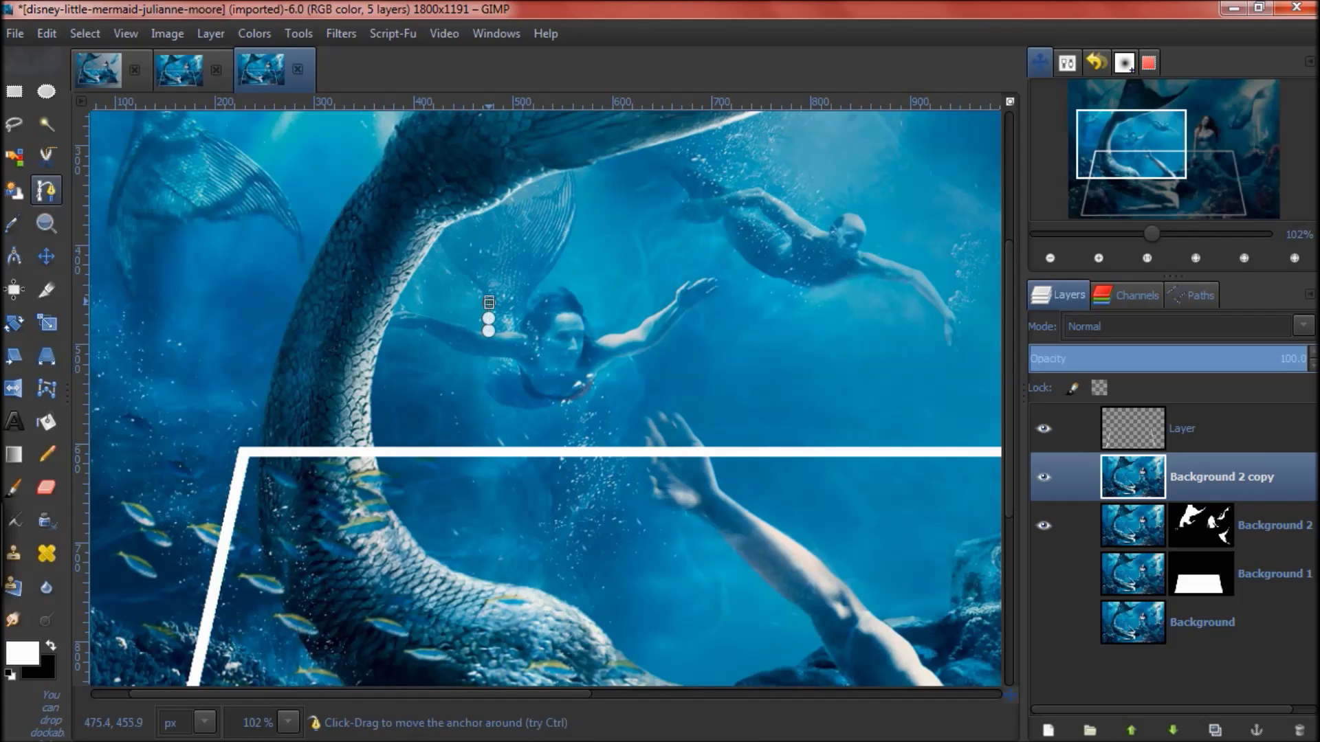
left_click(480, 291)
left_click(463, 278)
left_click(454, 269)
left_click(448, 257)
left_click(437, 238)
- Continue the gap's path down the inner edge of the large scaly tail to the swimmer's arm
left_click(431, 244)
left_click(421, 259)
left_click(412, 268)
left_click(407, 279)
left_click(402, 289)
left_click(395, 303)
left_click(391, 314)
- Trace the gap's lower side along the swimmer's arm back to the path's starting anchor
left_click(405, 312)
left_click(420, 315)
left_click(432, 317)
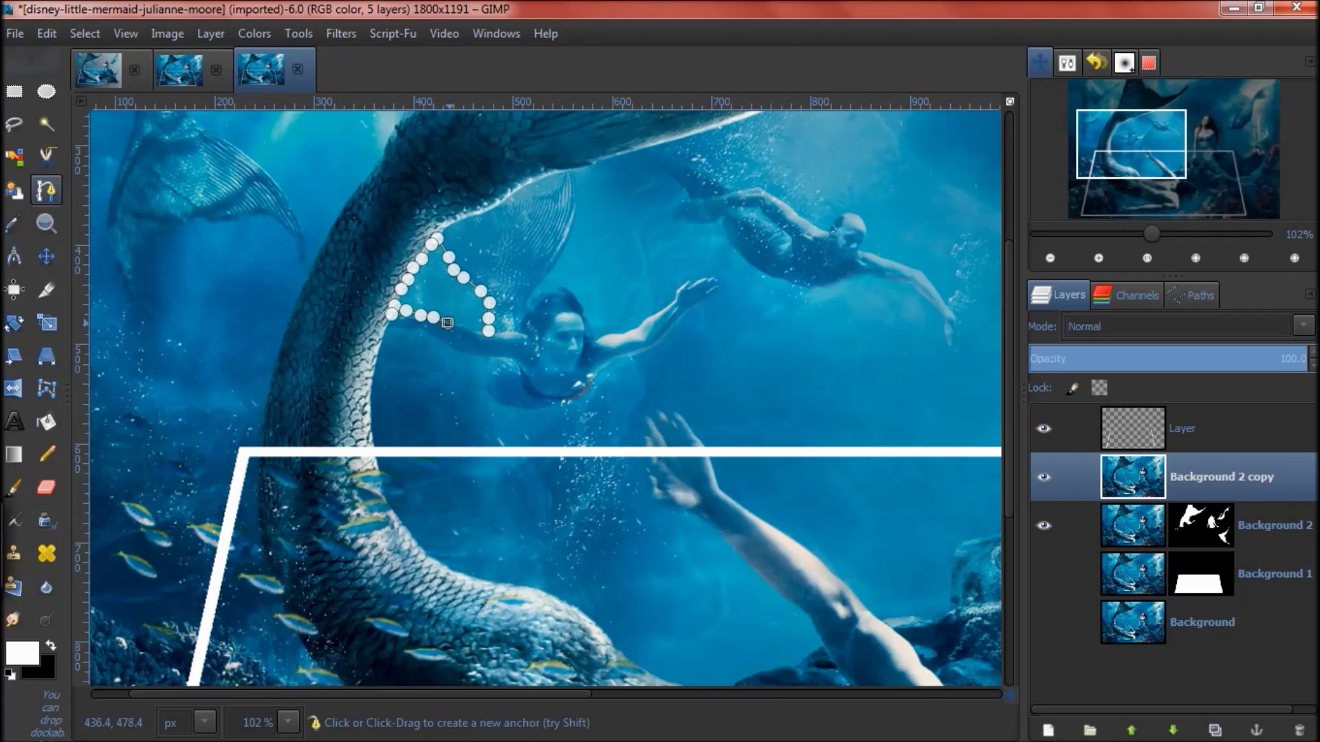
left_click(447, 323)
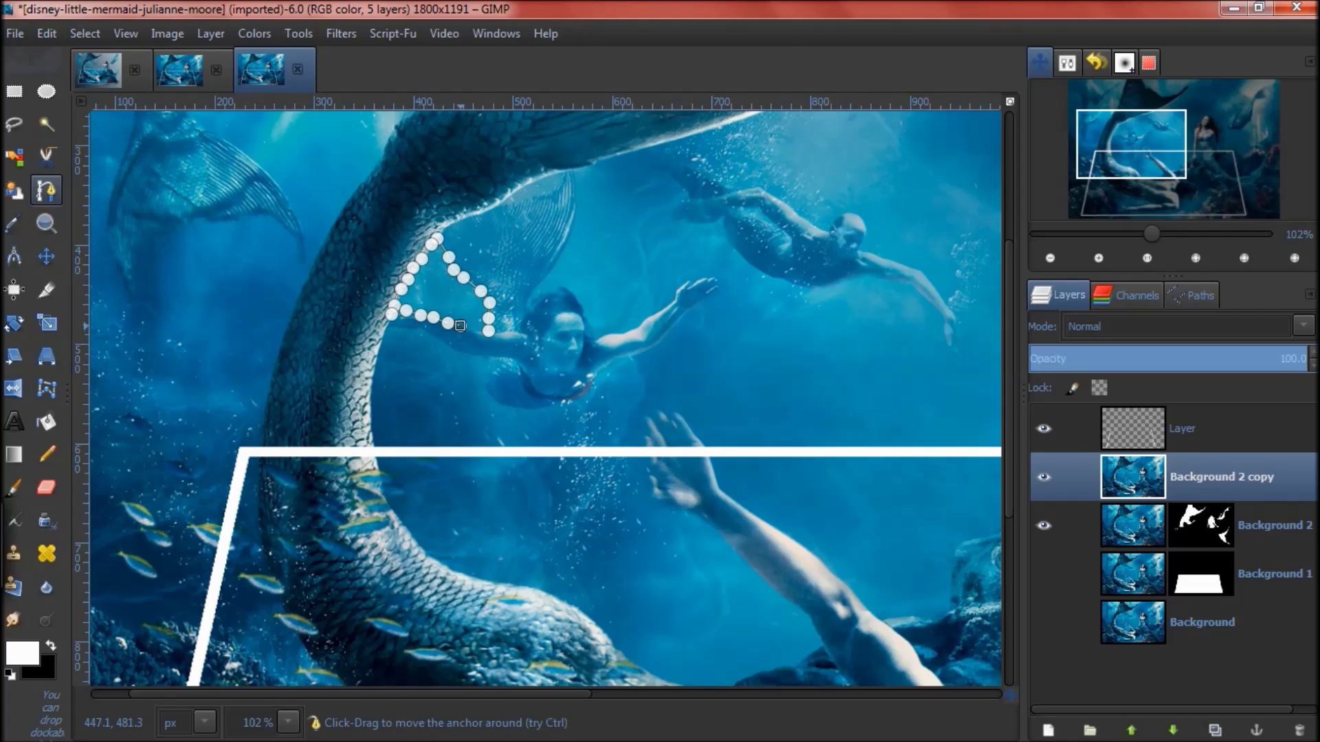
left_click(460, 326)
left_click(474, 333)
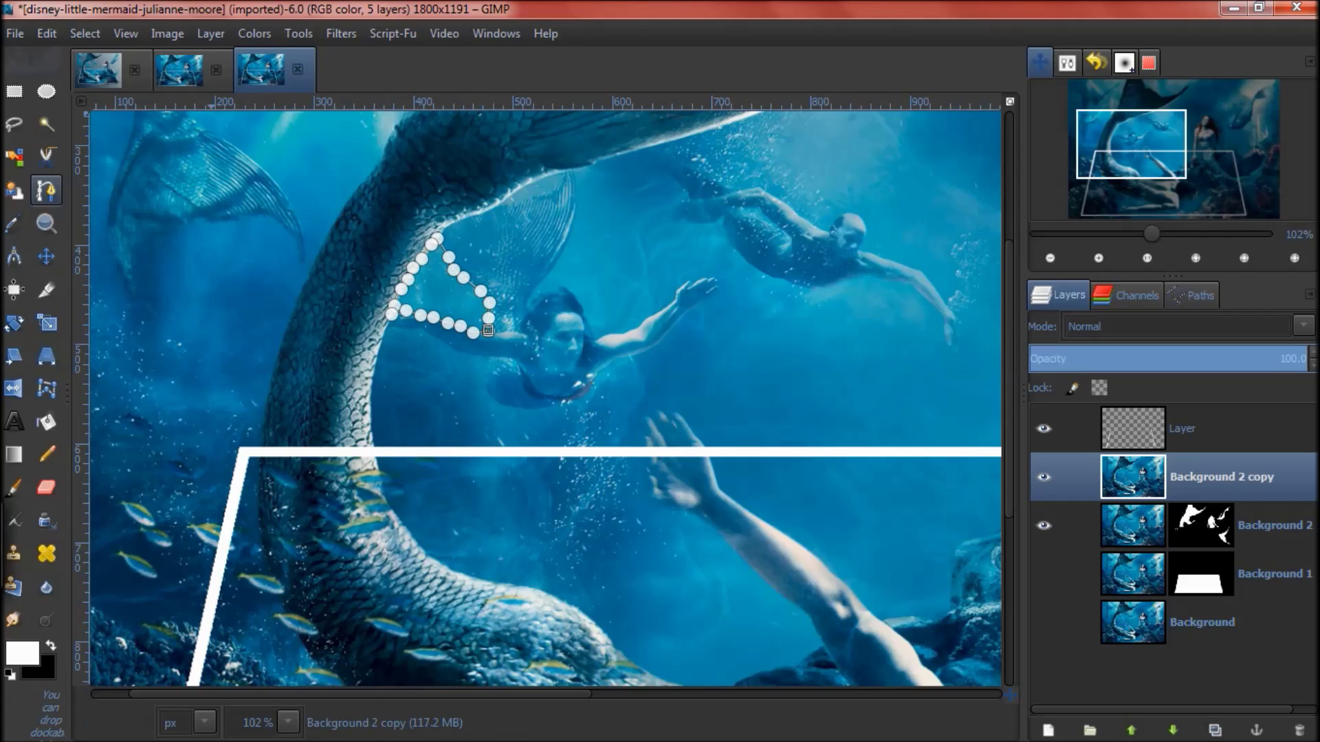
- Turn the gap's path into a selection and feather it by 1 px
key("alt+s")
key("Escape")
key("alt+s")
key("a")
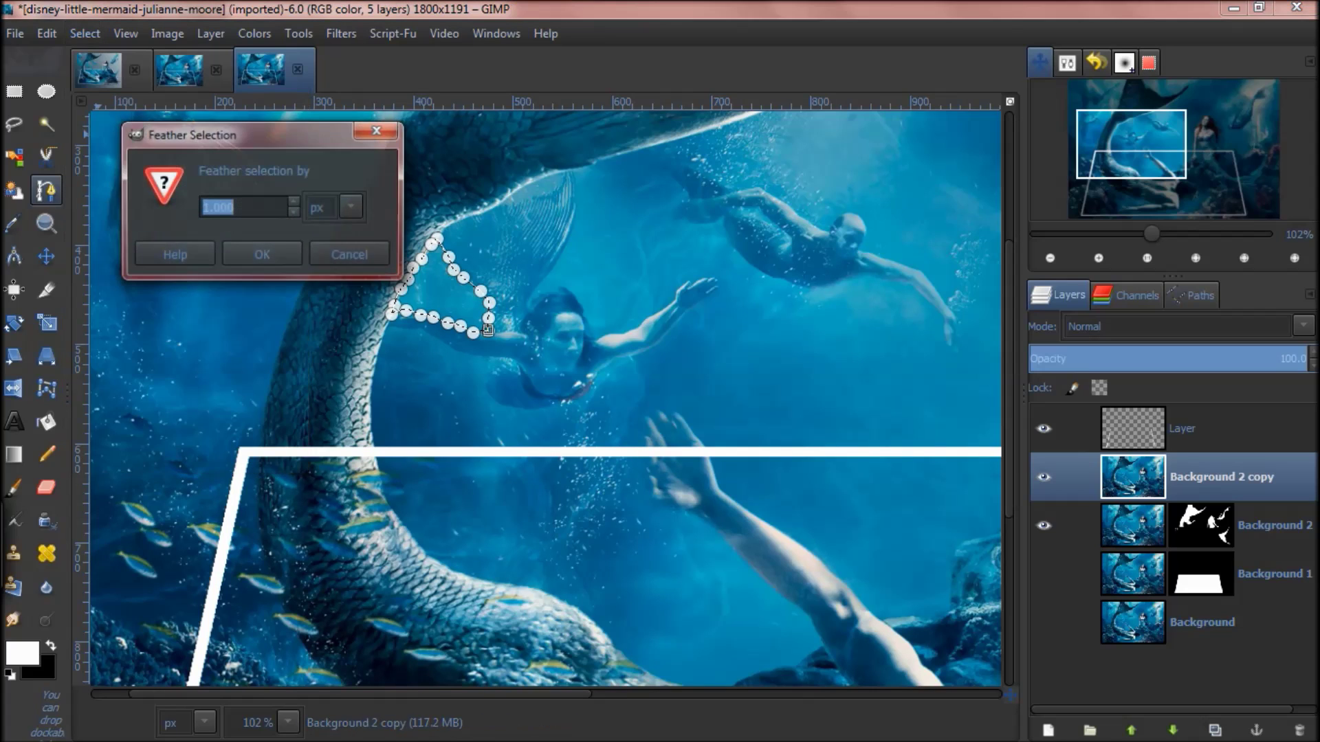
key("Return")
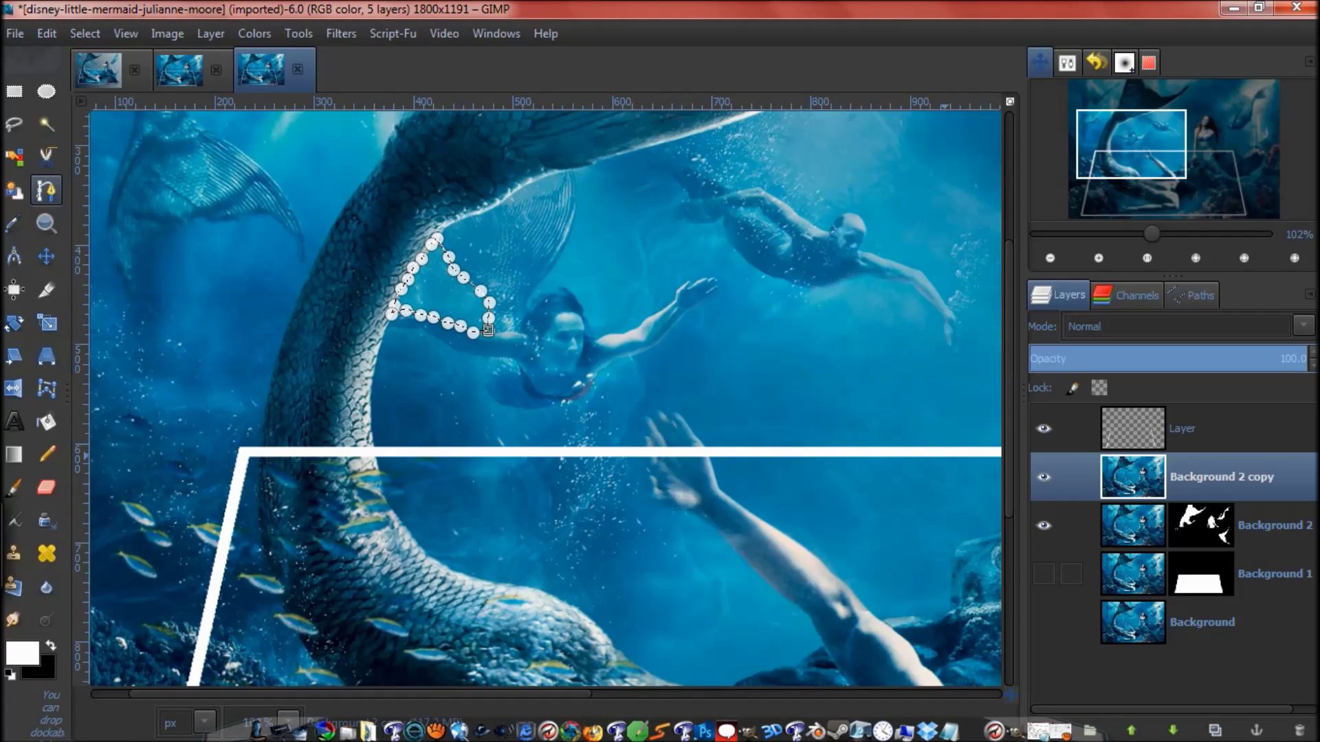
- Select the Background 2 layer mask and try painting the selected gap with the white Paintbrush
key("Page_Down")
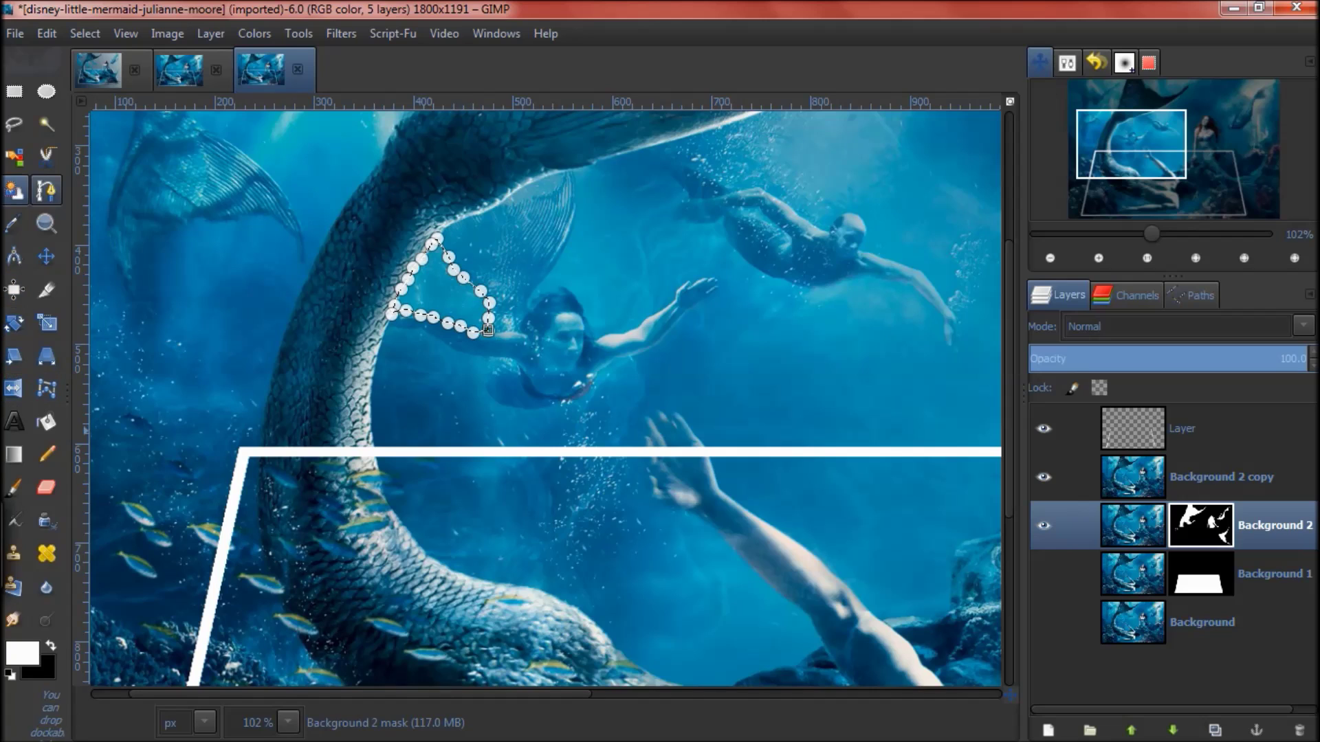
key("shift+b")
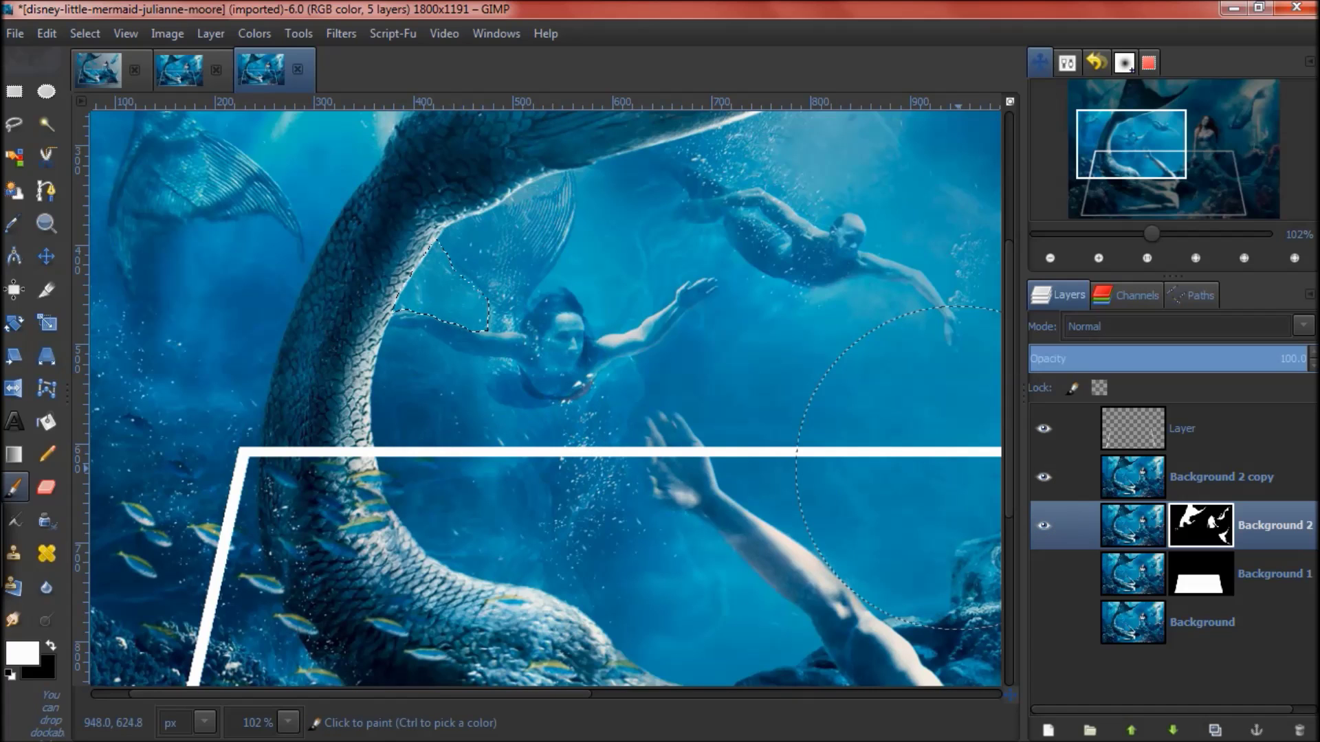
left_click(1043, 476)
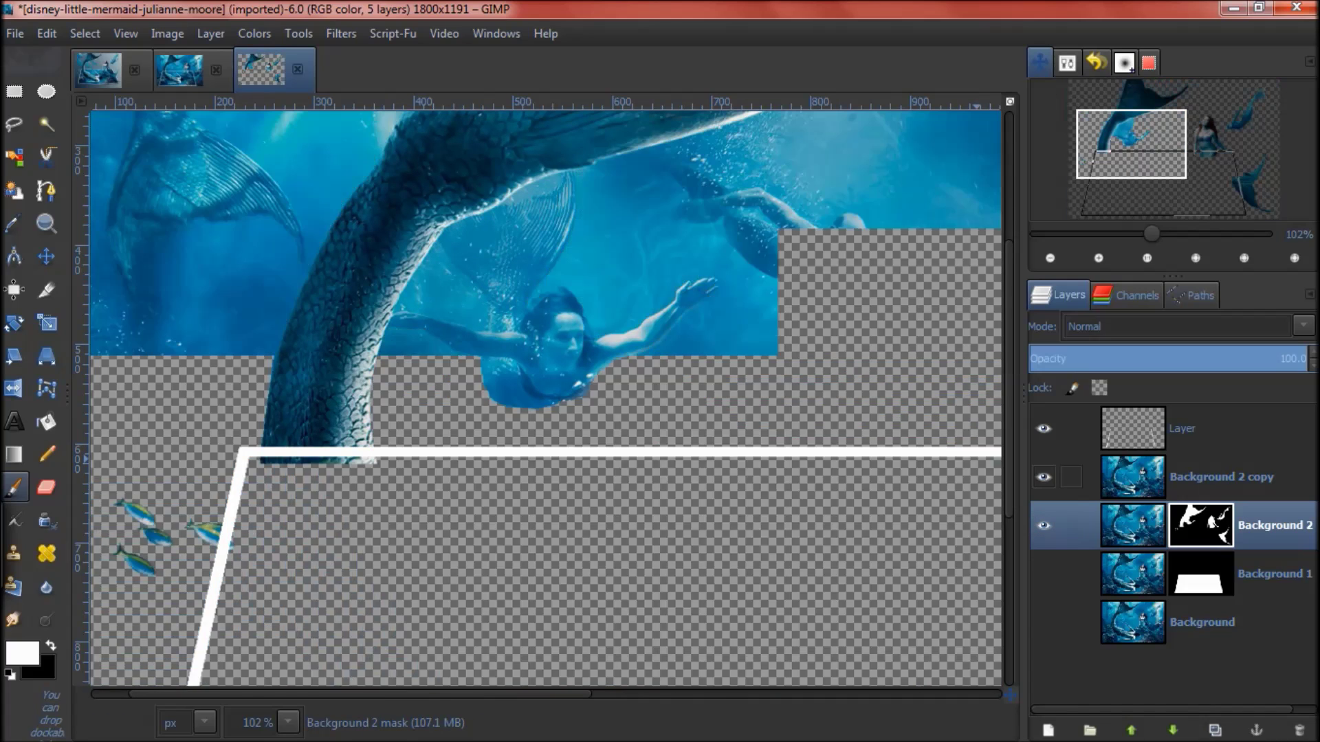
left_click(1044, 476)
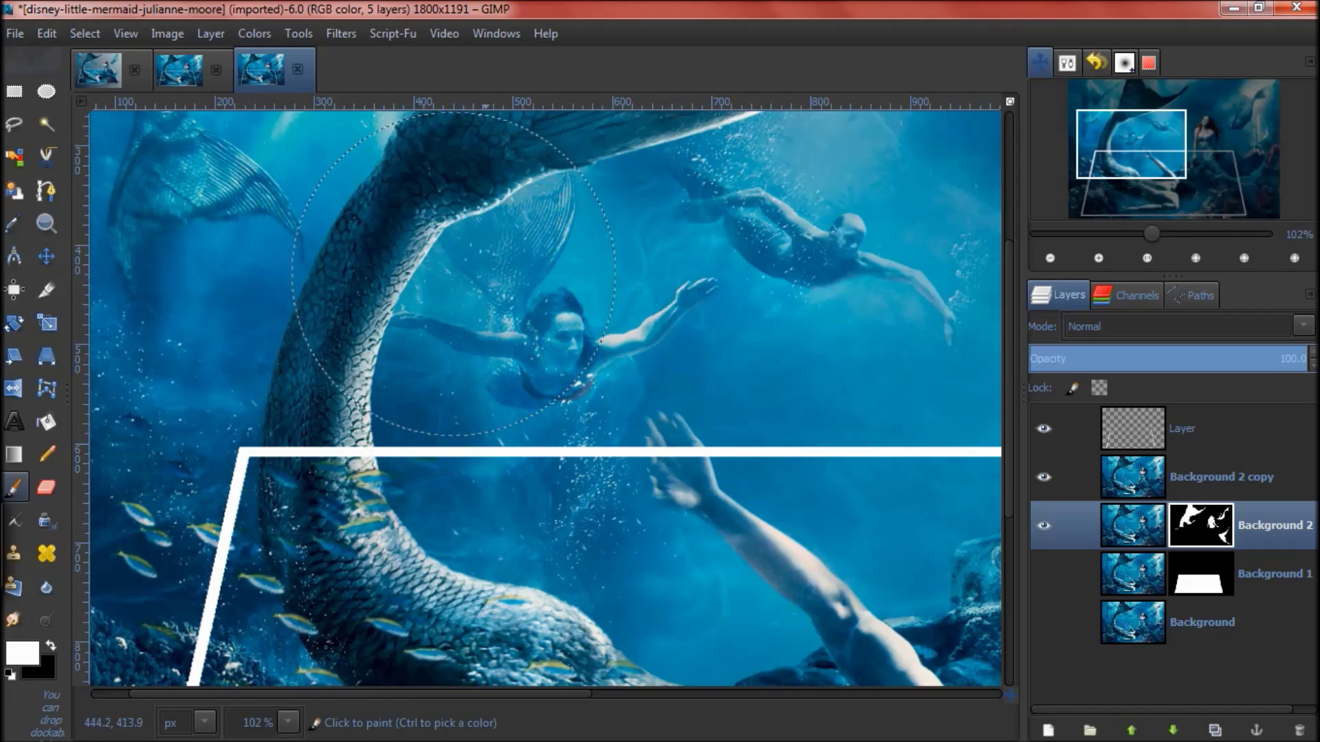
left_click(479, 304)
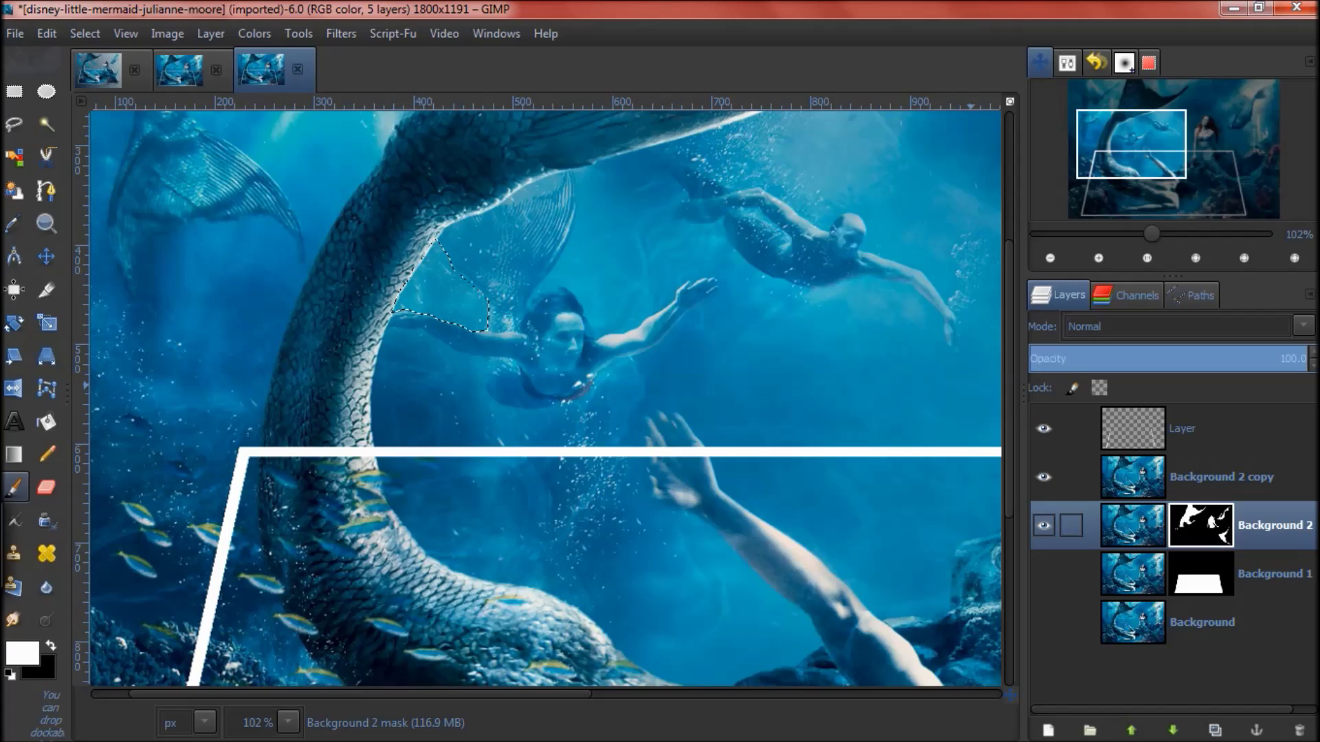
- Toggle the visibility of Background 2 copy, Background 1 and Background to check the gap in the Background 2 cut-out
left_click(1043, 477)
left_click(1043, 477)
left_click(1043, 476)
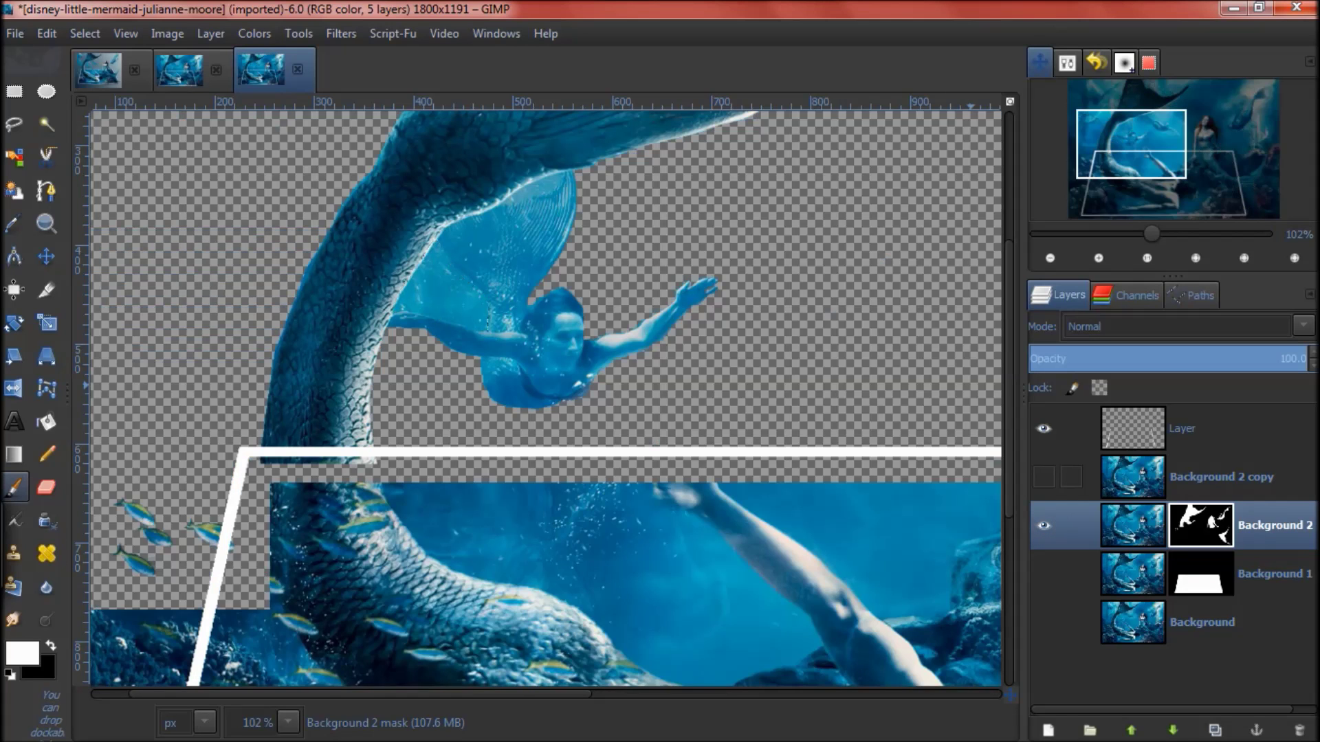
left_click(1044, 476)
left_click(1043, 573)
left_click(1043, 622)
left_click(1043, 622)
left_click(1043, 622)
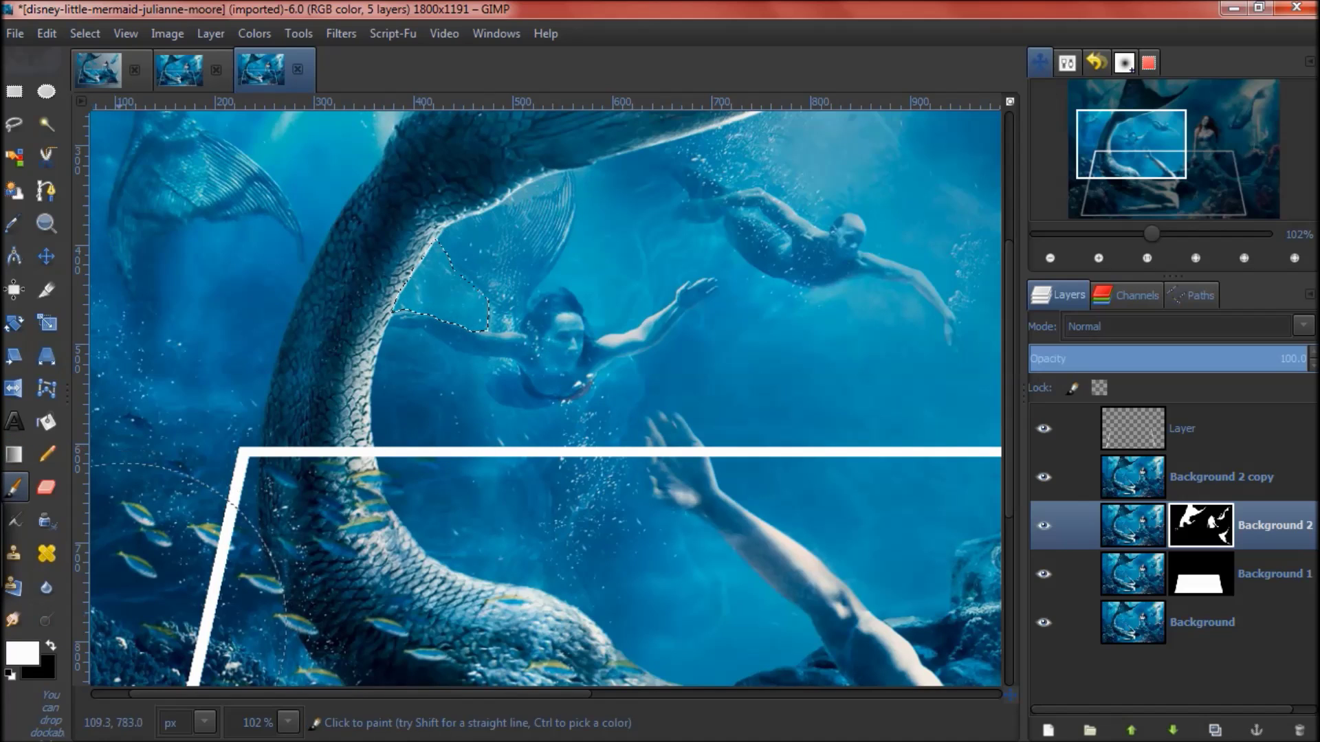
- Paint the gap black on the Background 2 mask, hide Background 2 copy, Background 1 and Background, and clear the selection
key("x")
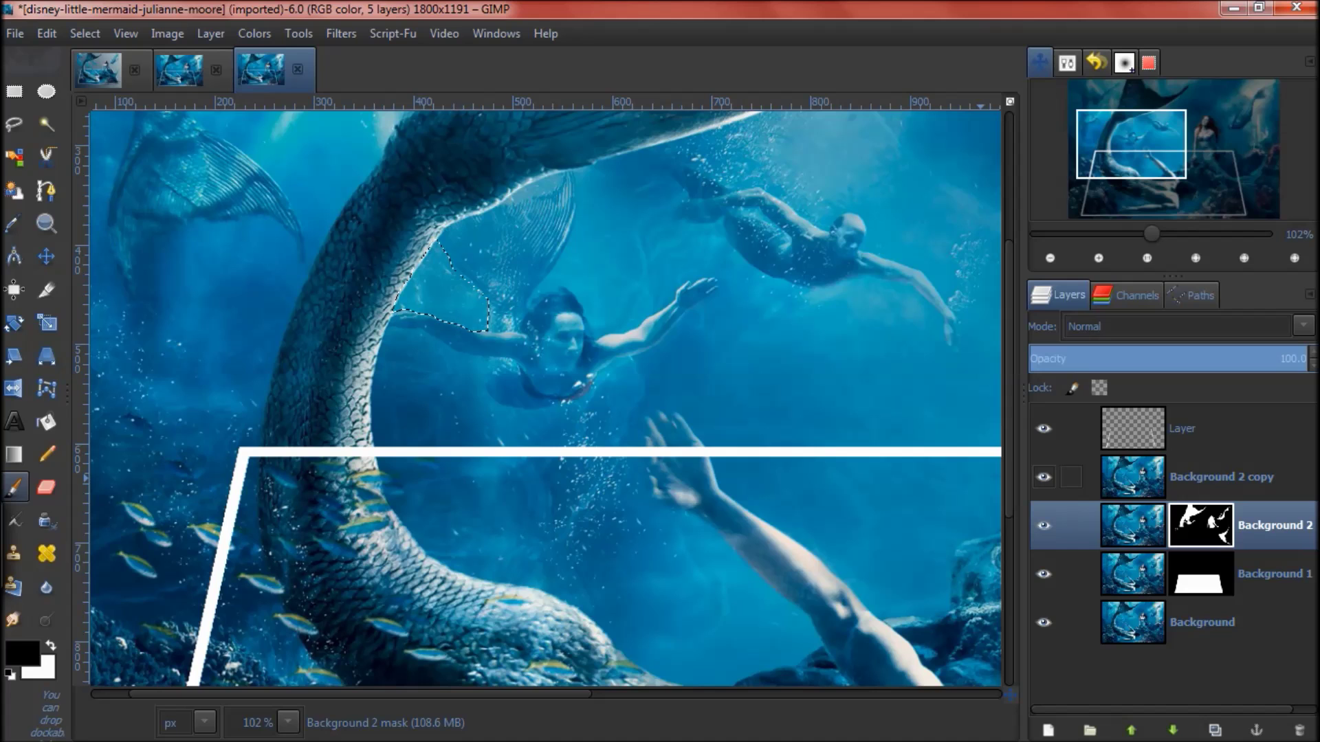
left_click(1043, 574)
left_click(1043, 622)
left_click(1043, 477)
left_click(1043, 476)
left_click(1044, 476)
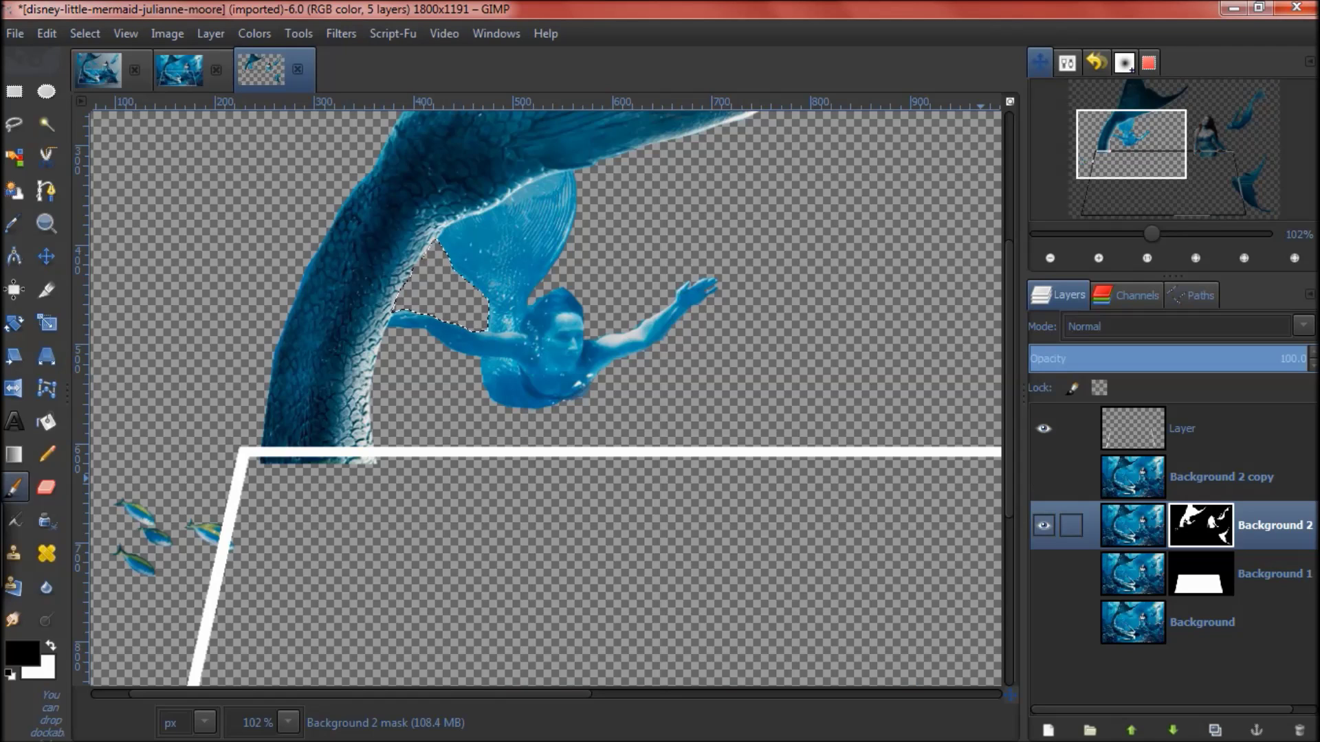
key("shift+ctrl+a")
- Show Background 1 and compare the cut-outs with Background 2 copy around the large tail and the seated mermaid
left_click(1043, 476)
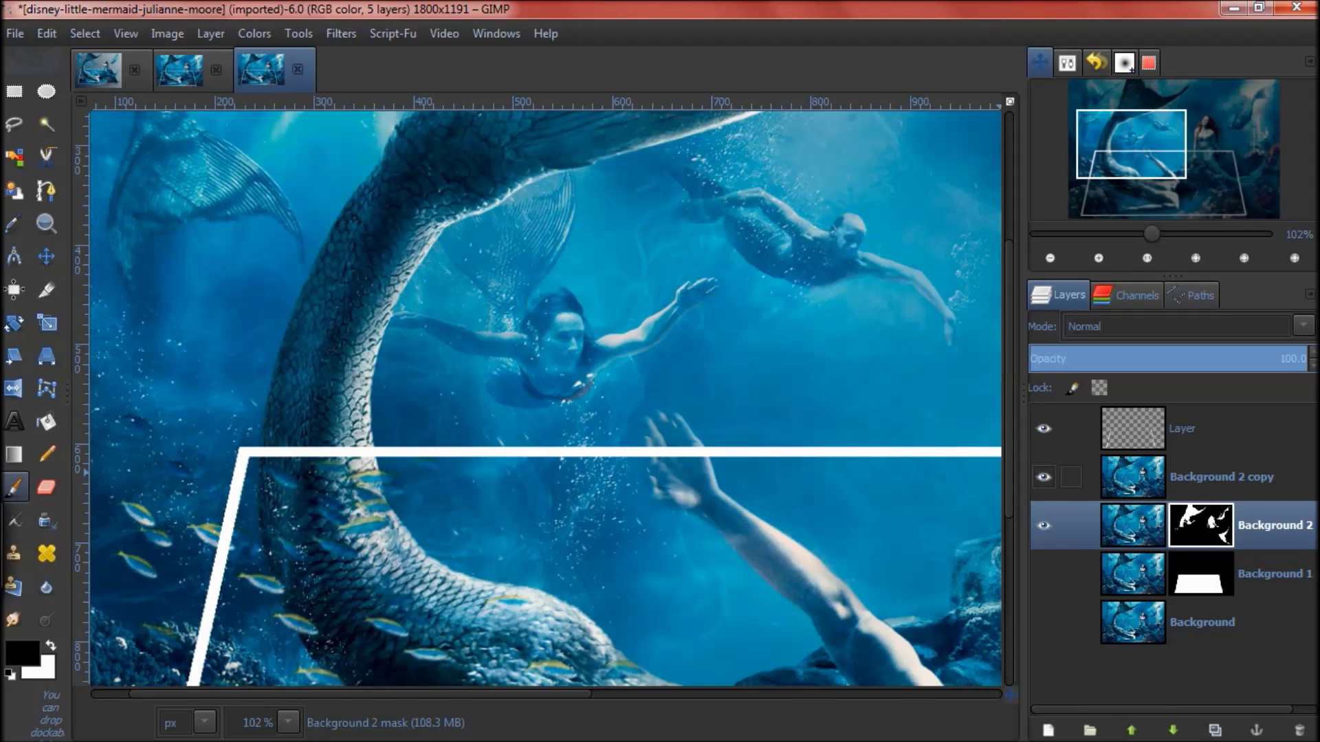
left_click(1043, 476)
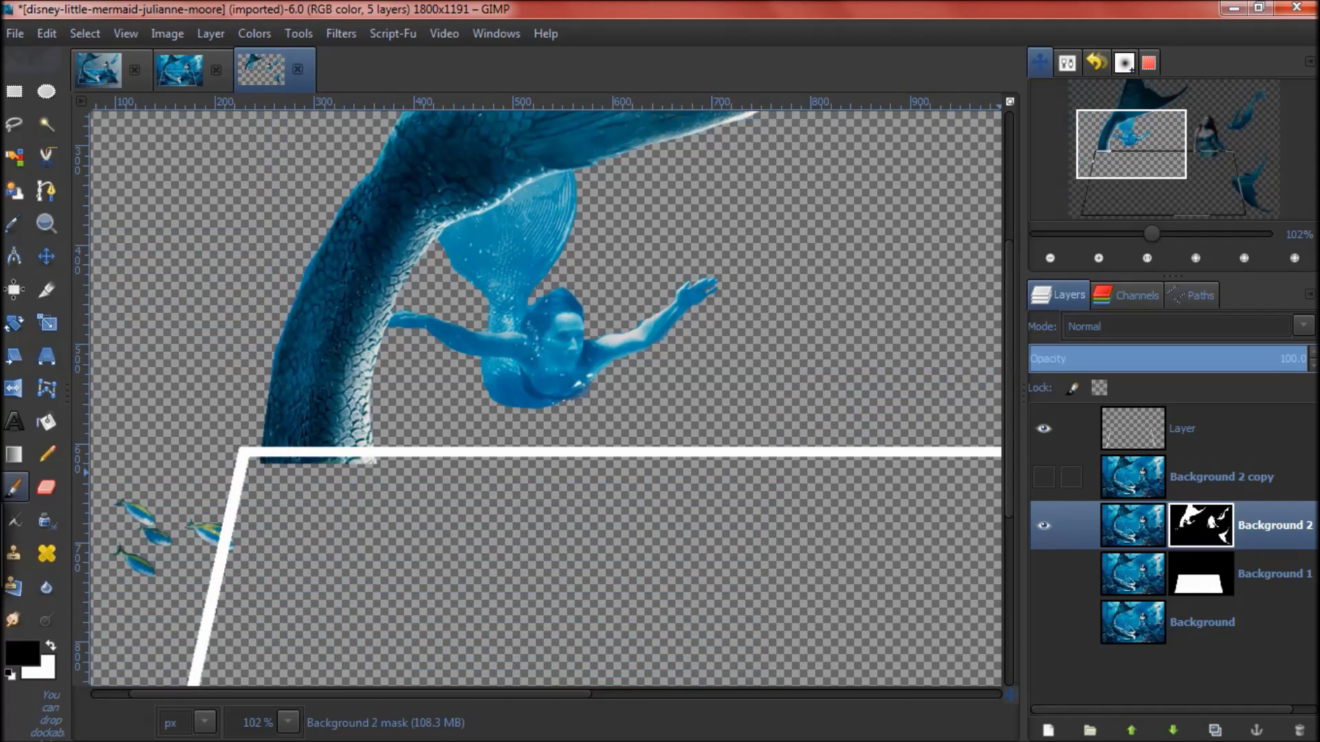
left_click(1043, 477)
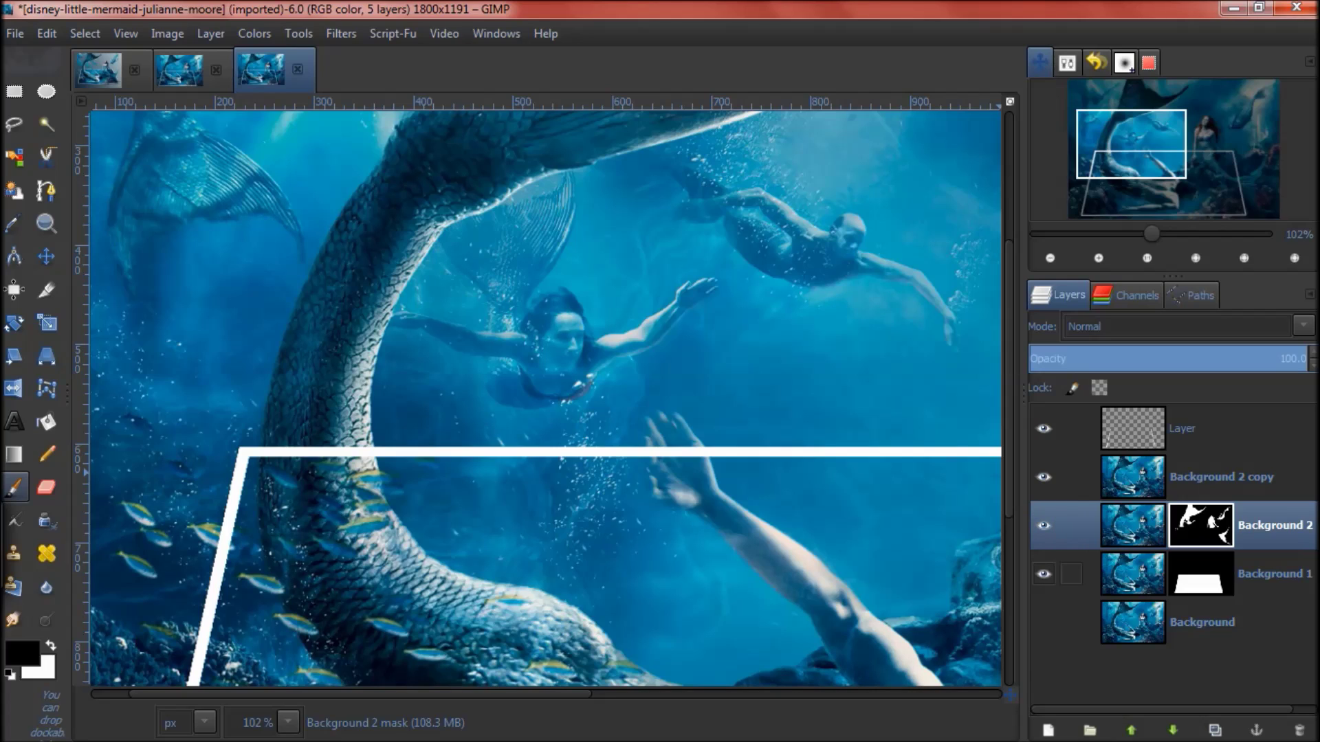
left_click(1043, 477)
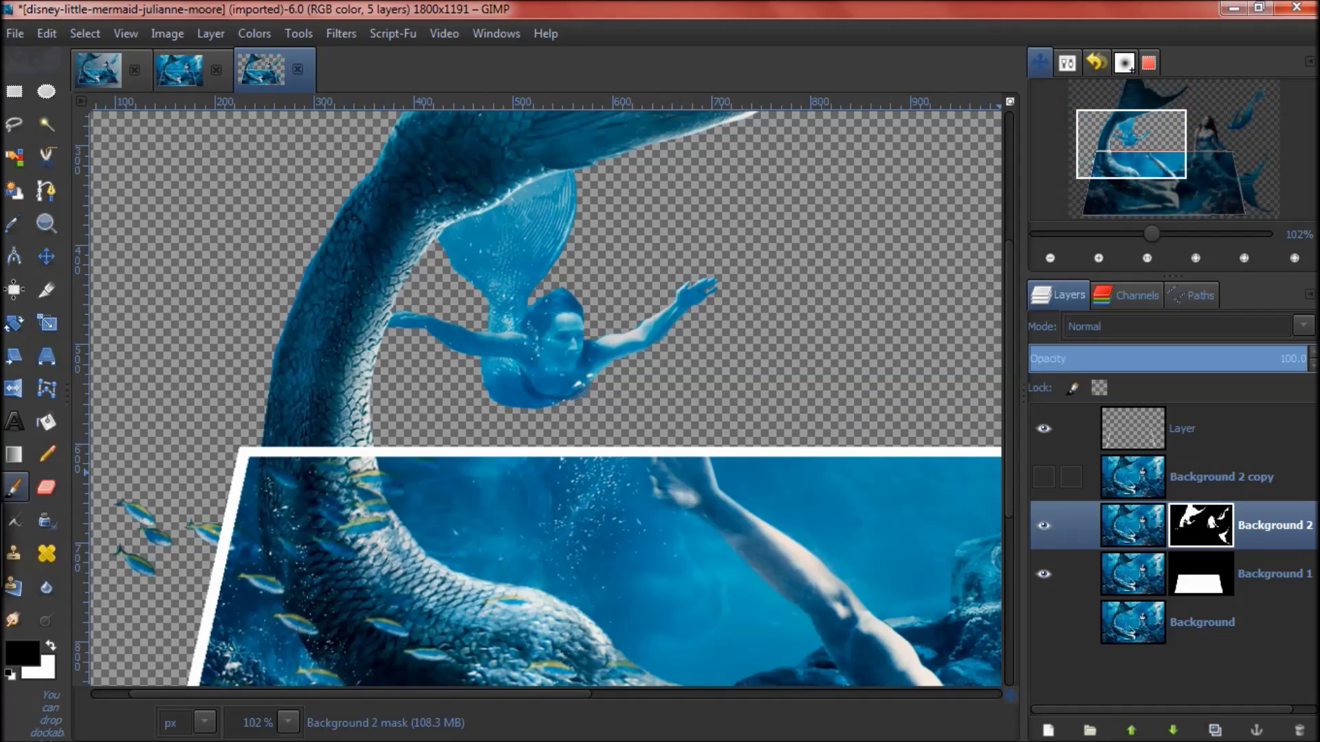
left_click_drag(1131, 144, 1212, 131)
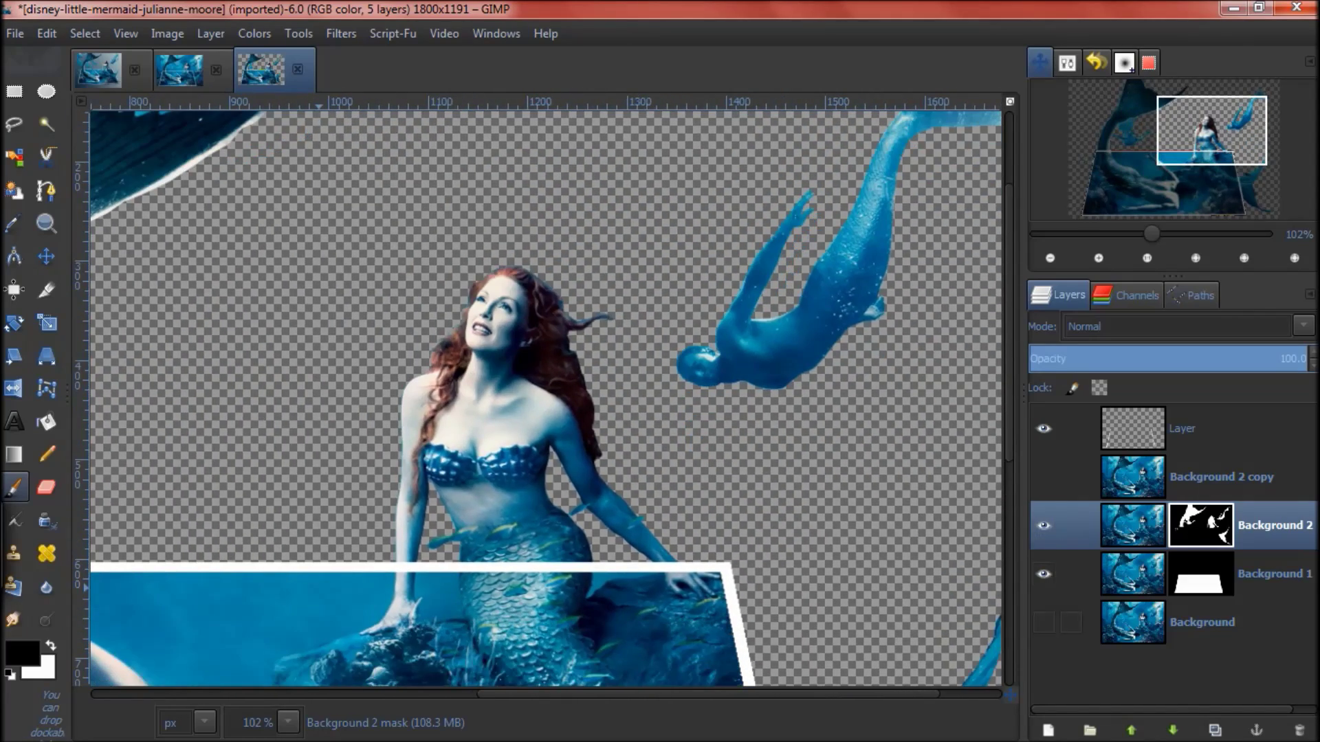
left_click_drag(1275, 532, 1269, 506)
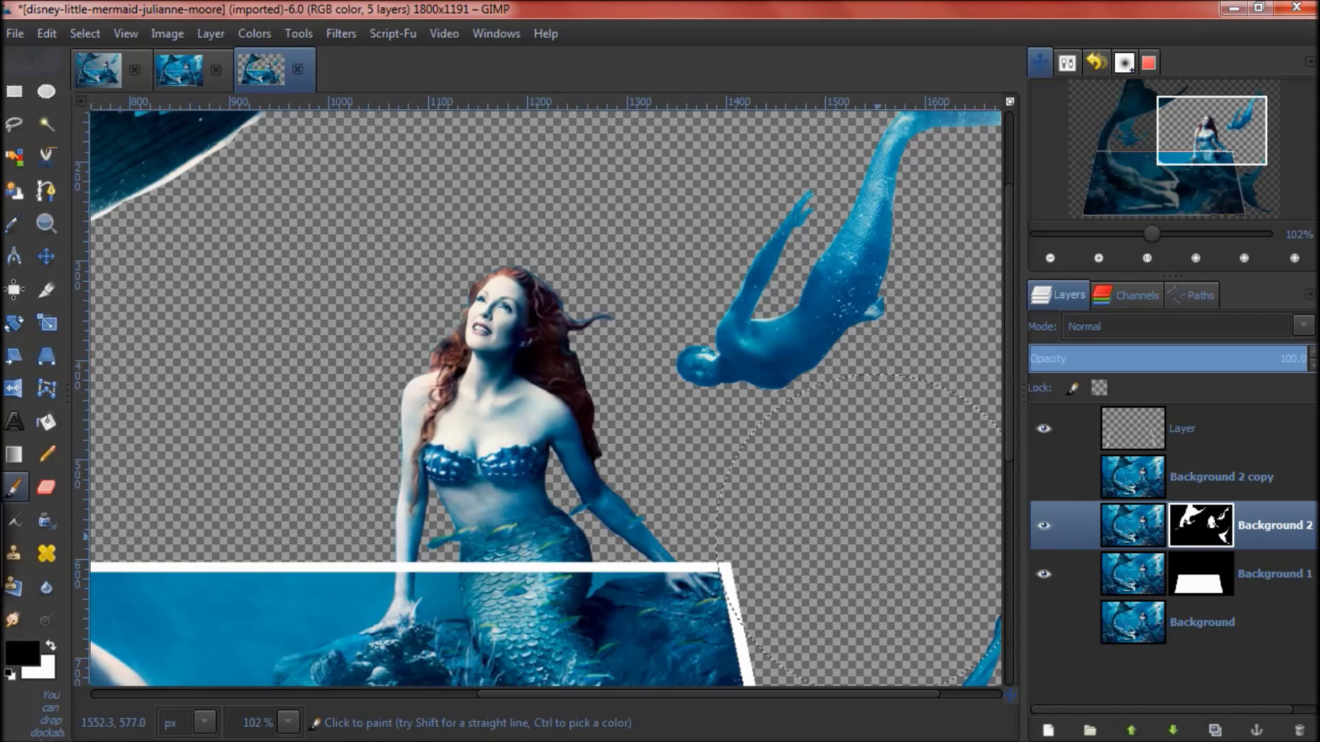
left_click_drag(1212, 130, 1176, 150)
left_click(1043, 476)
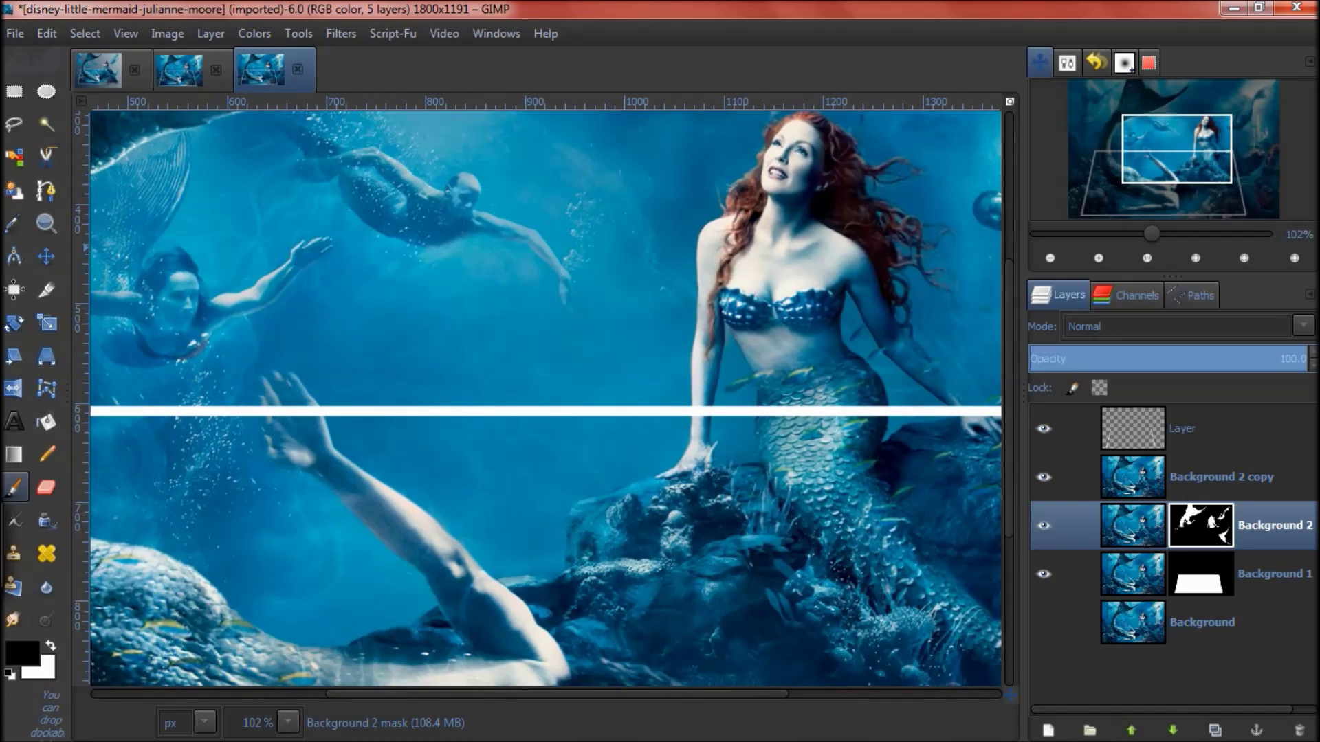
- Try the white frame layer directly below Background 2 and inspect how the tails and the seated mermaid overlap the frame
left_click(1181, 428)
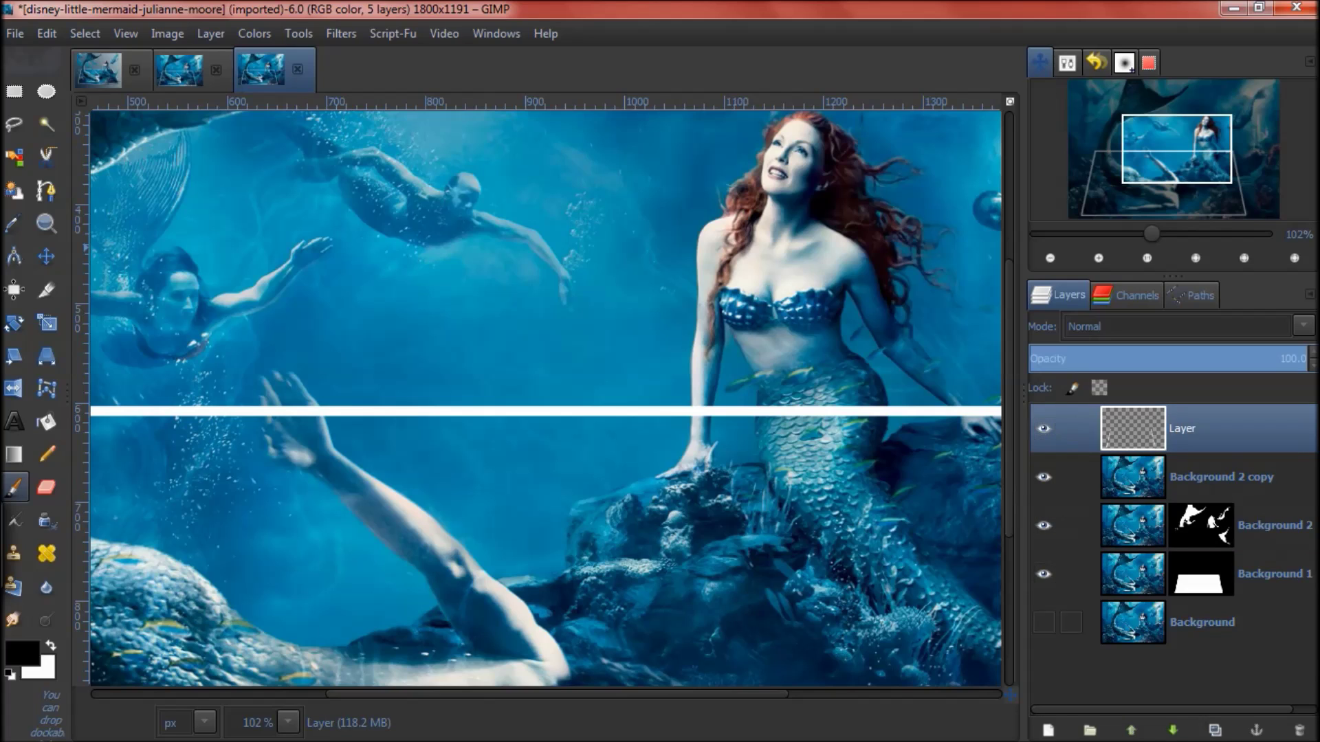
left_click(1173, 730)
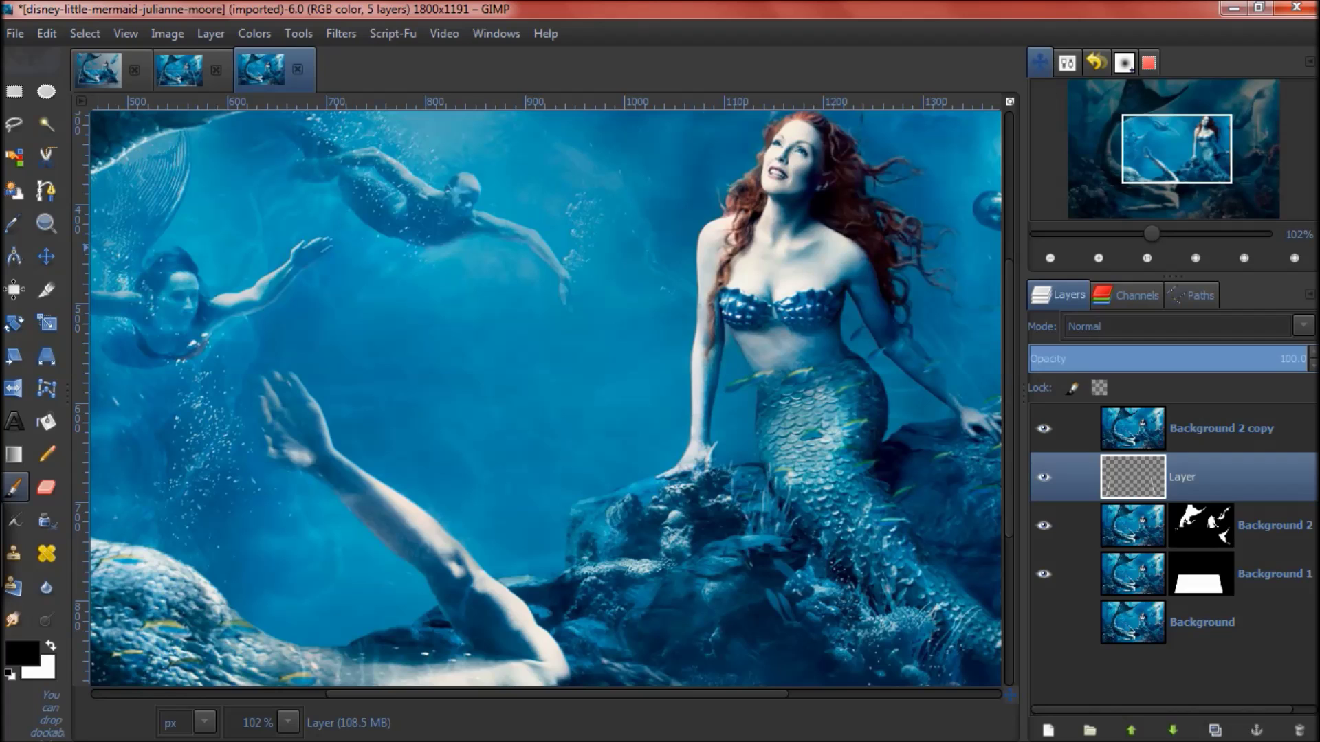
left_click(1173, 730)
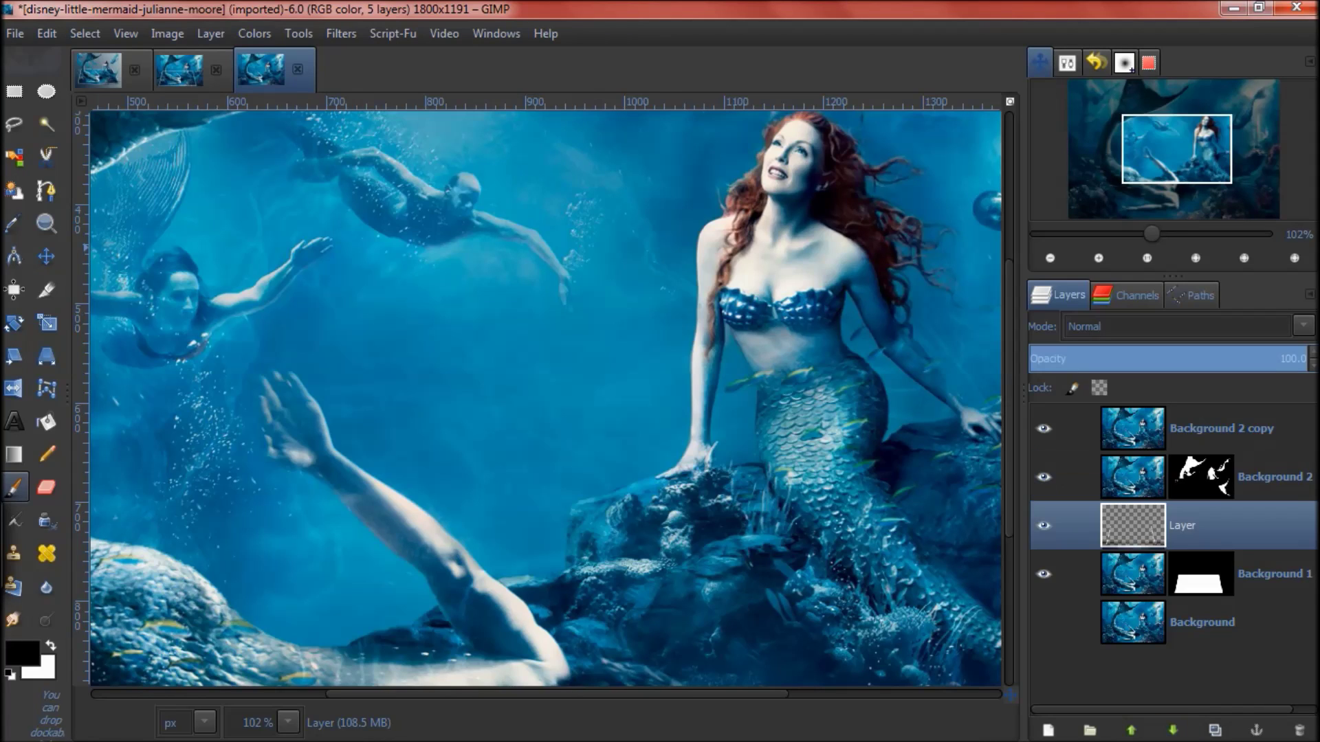
left_click(1043, 428)
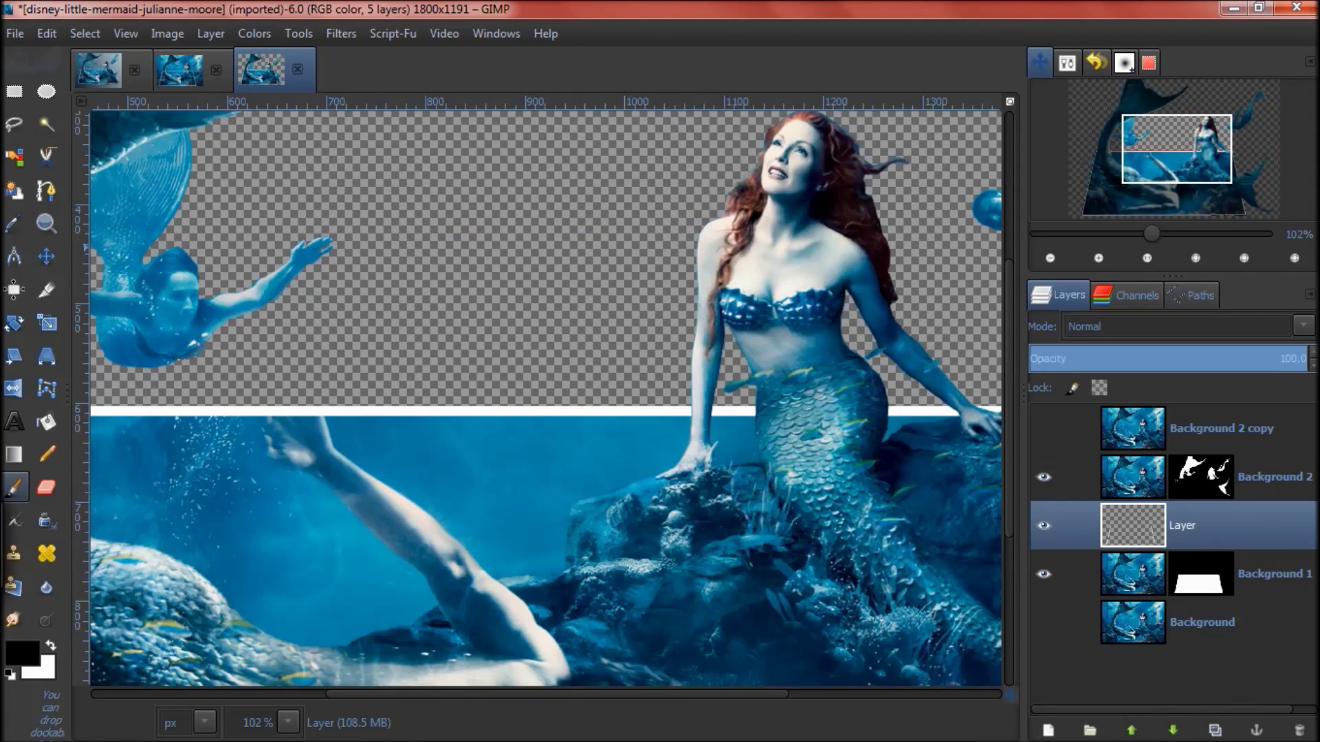
left_click_drag(1176, 149, 1226, 163)
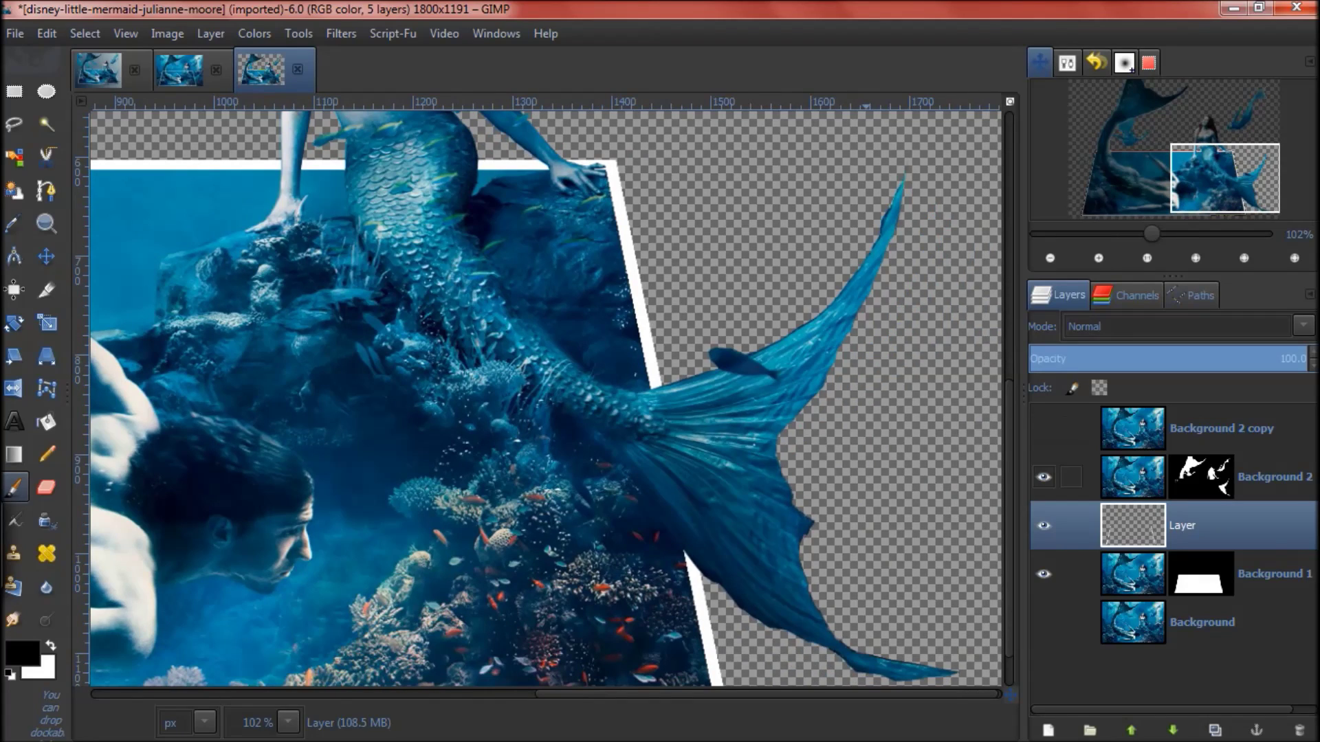
left_click(1044, 429)
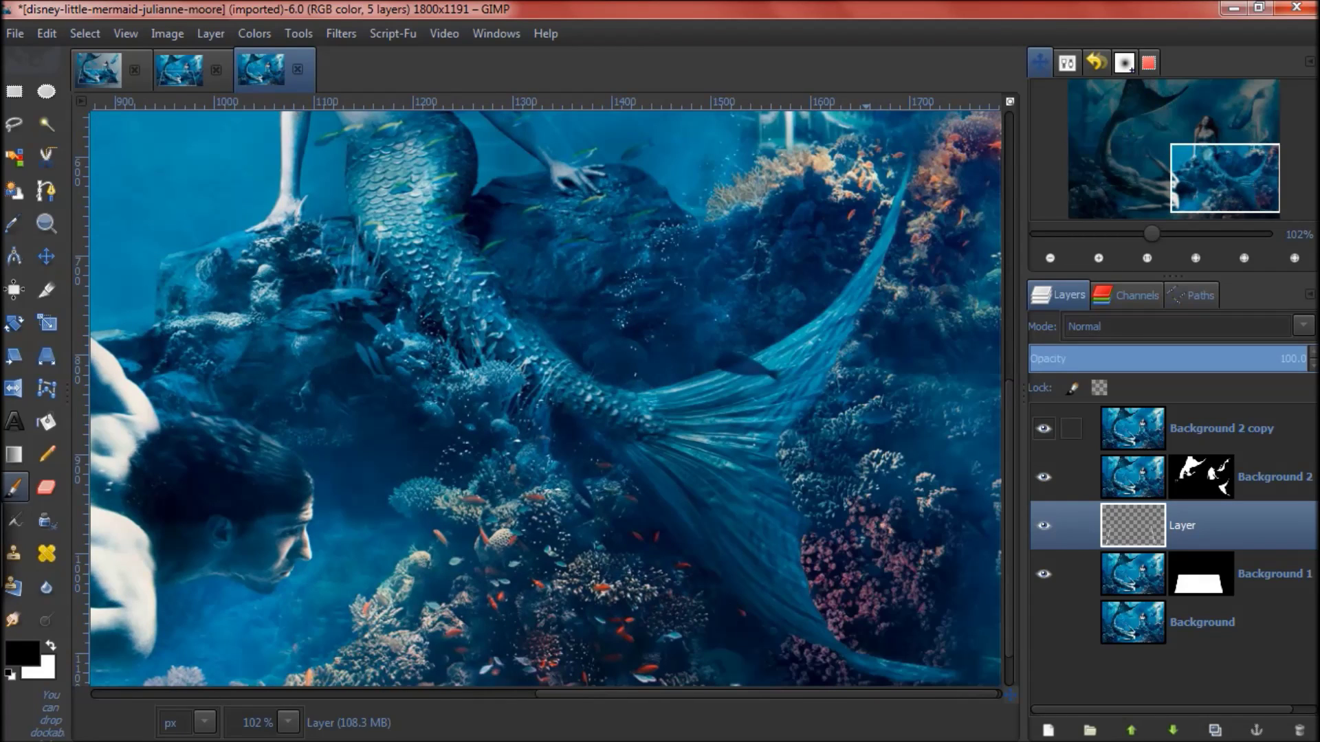
left_click_drag(1224, 178, 1149, 141)
left_click(1043, 428)
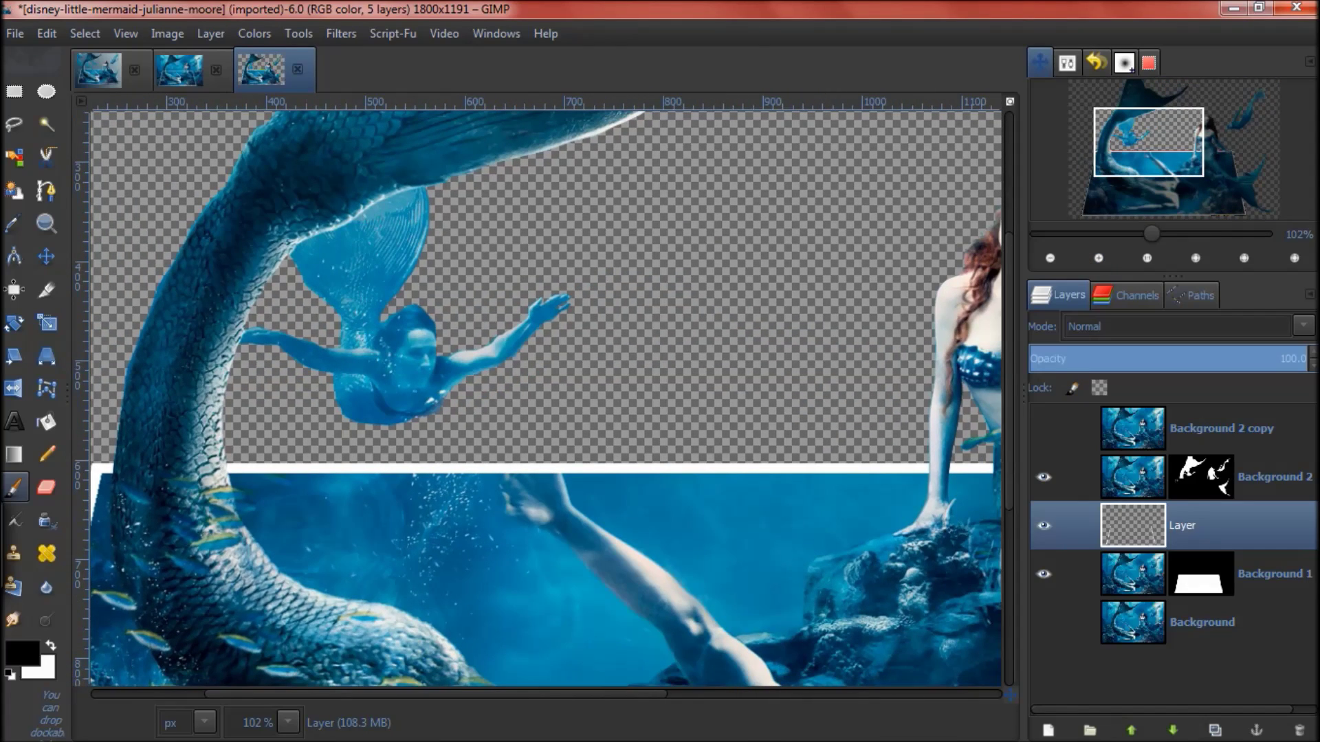
- Raise the white frame layer back to the top of the stack, and show and select Background 2 copy
left_click(1131, 731)
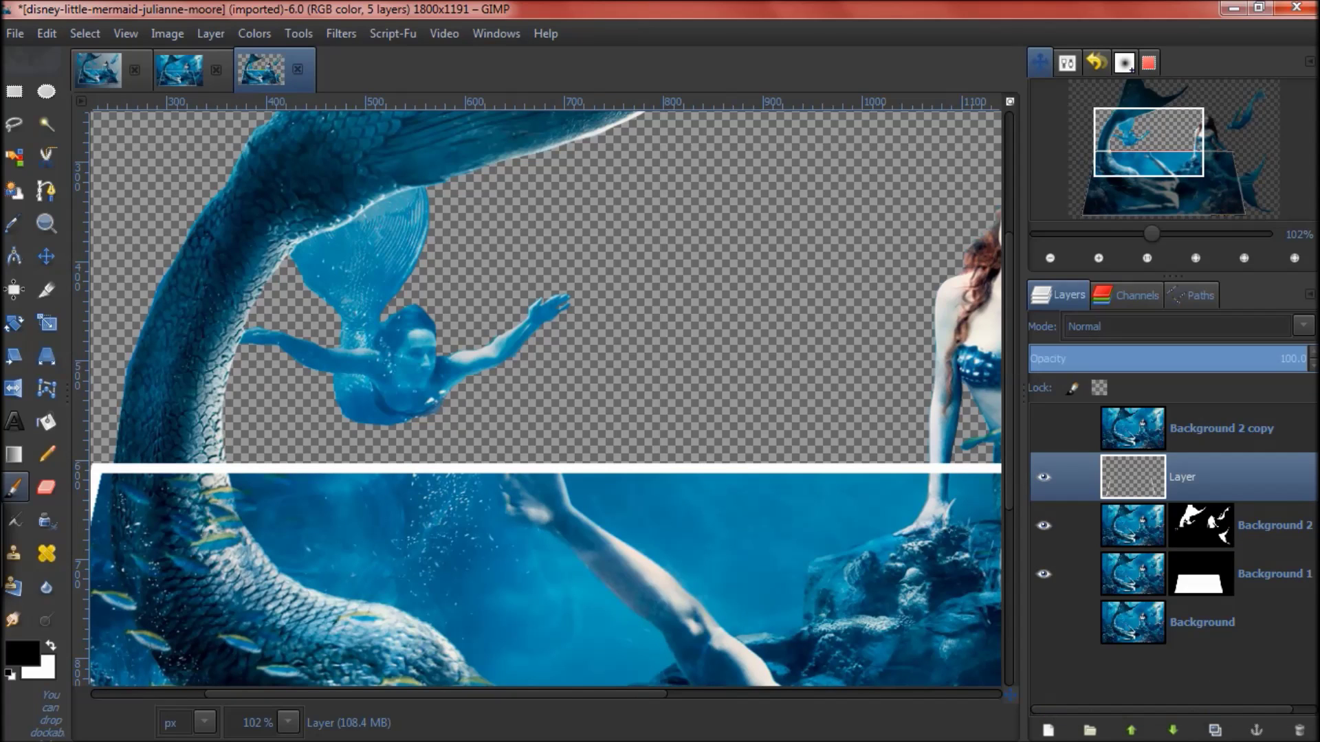
left_click(1130, 731)
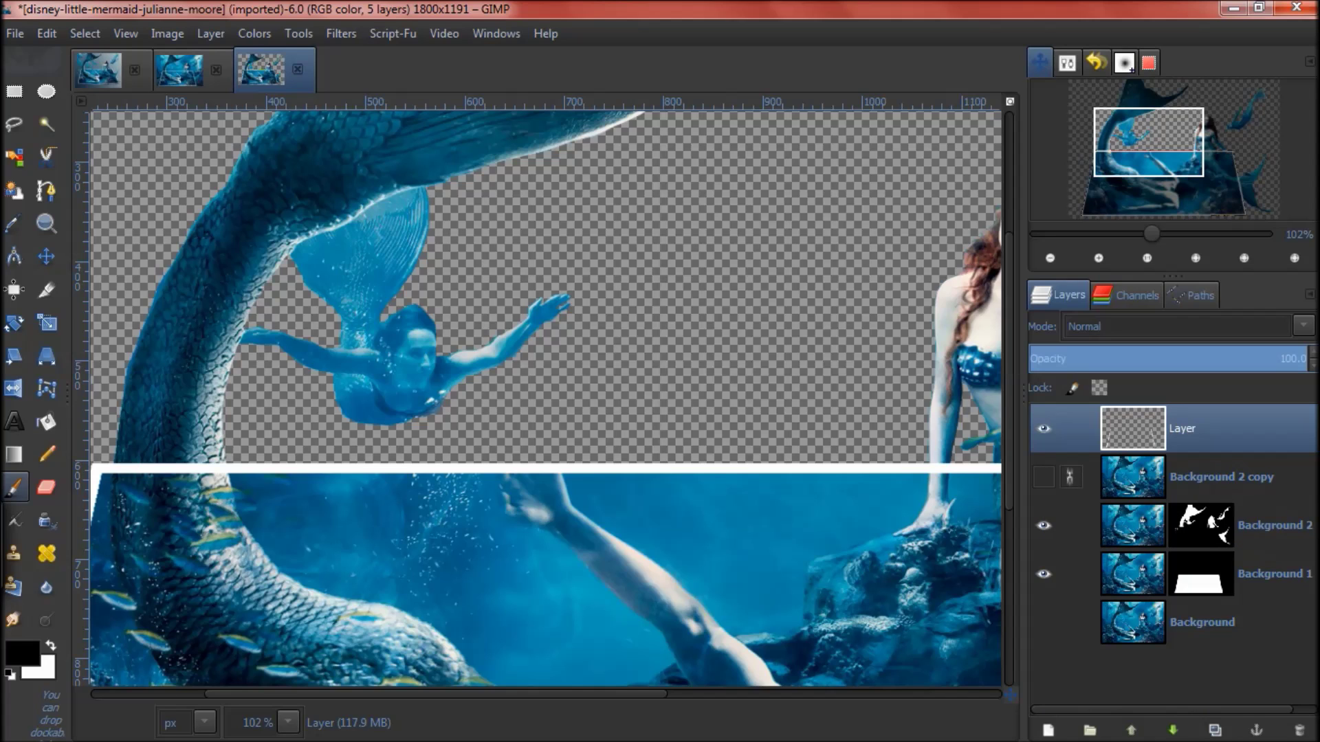
left_click(1043, 476)
left_click(1086, 477)
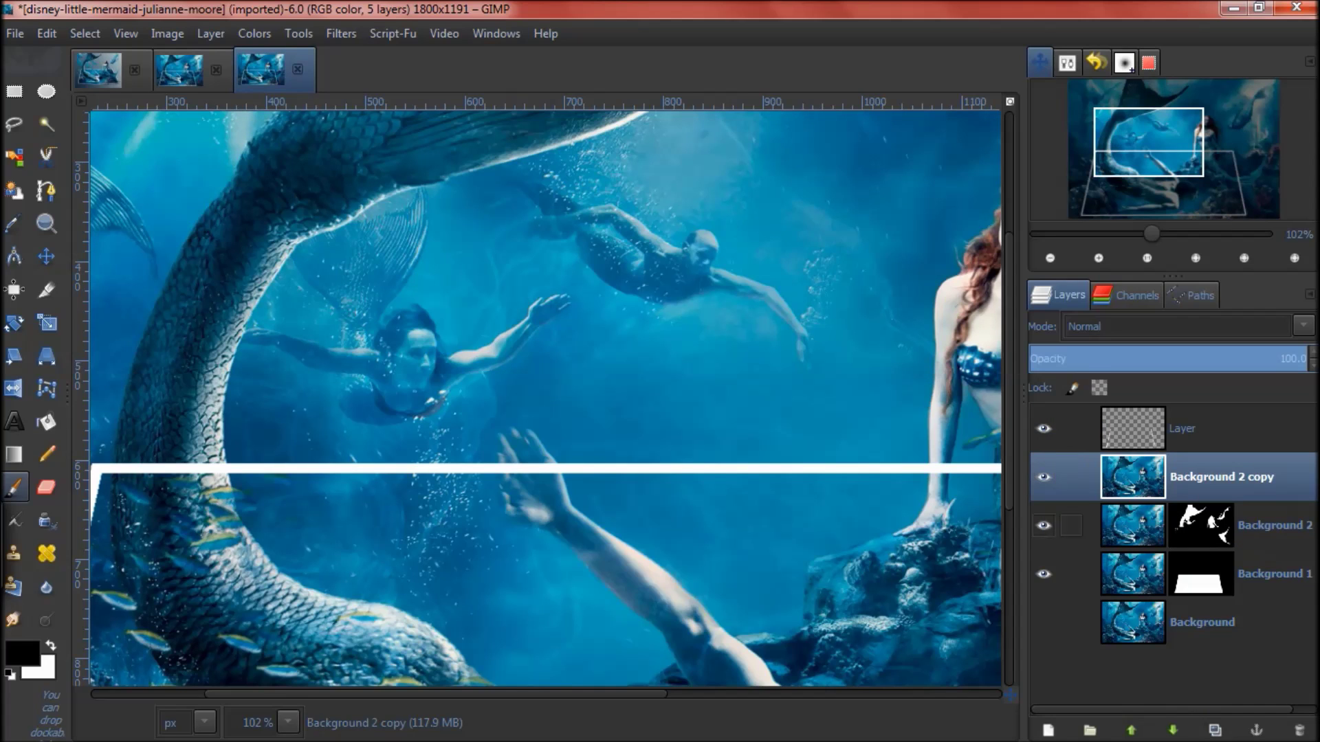
- Activate the Paths tool and hide the white frame layer to expose the whole raised hand for tracing
left_click(46, 355)
left_click(46, 389)
left_click(46, 155)
left_click(46, 190)
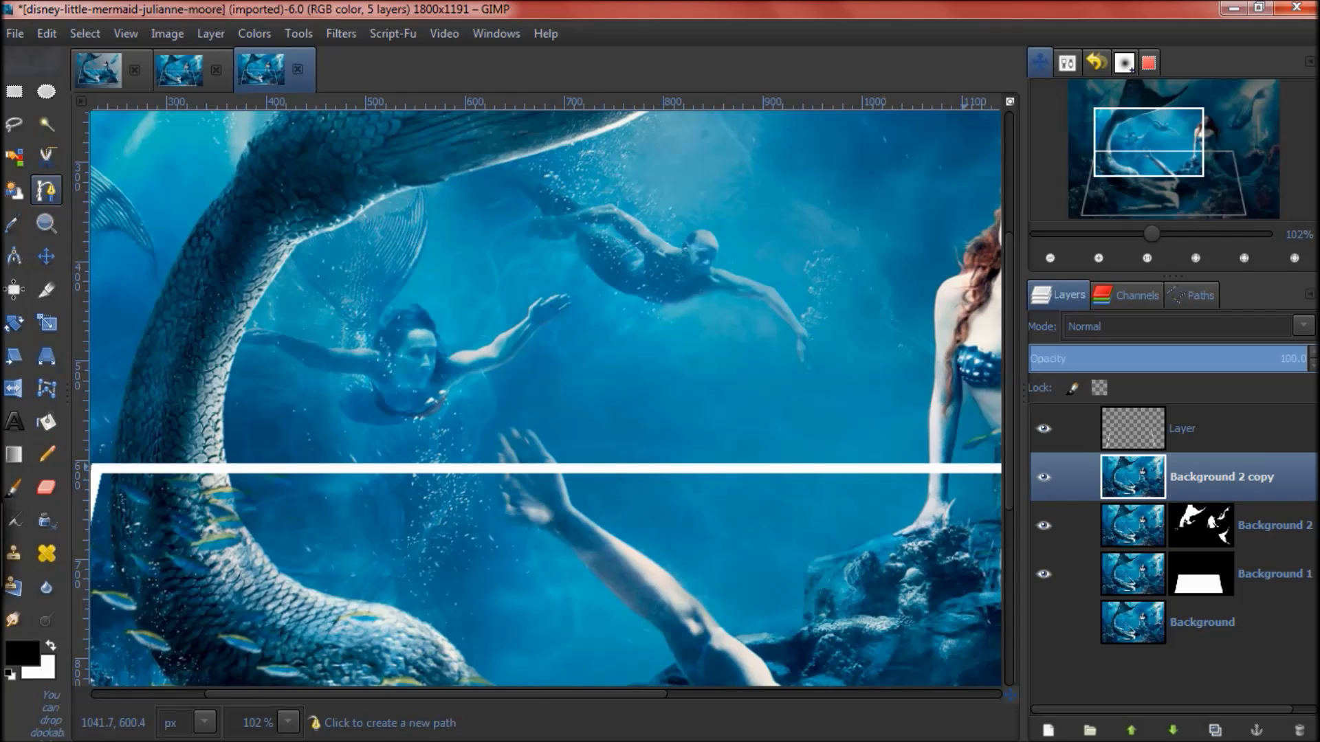
left_click(1043, 428)
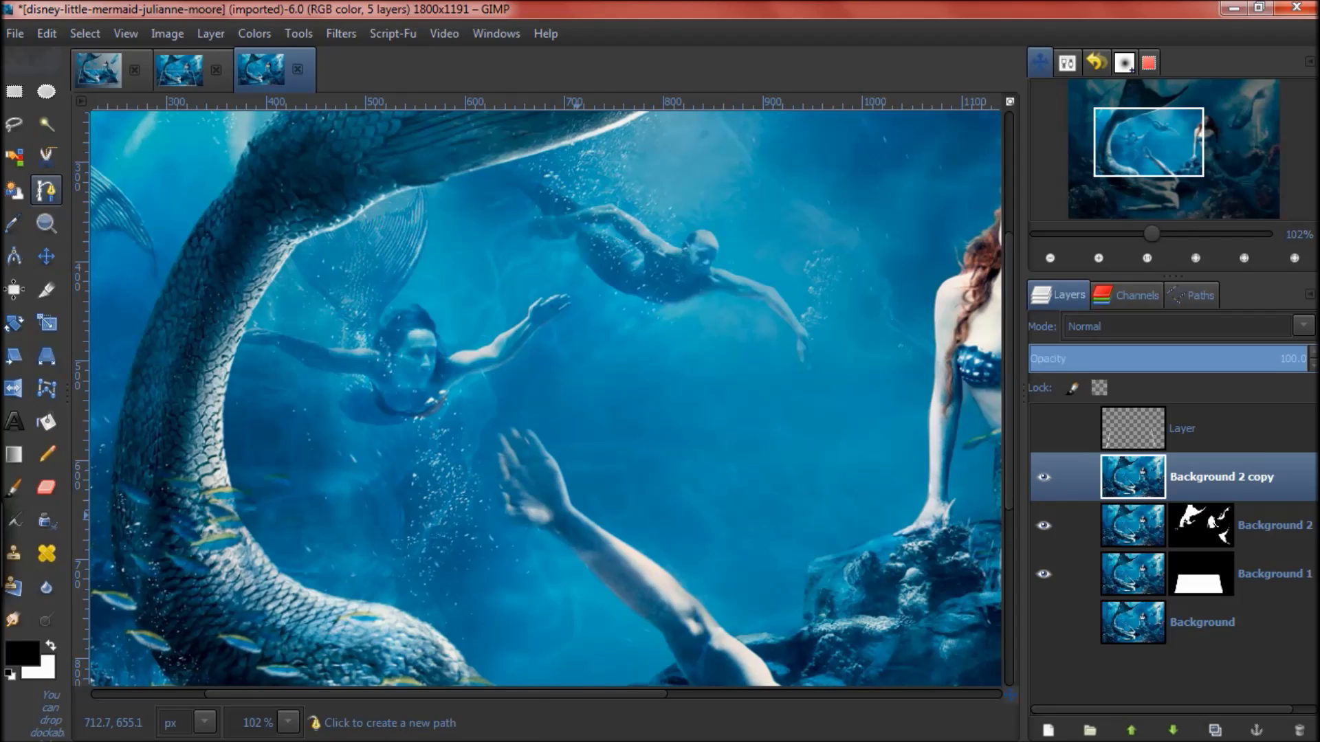
left_click(1044, 428)
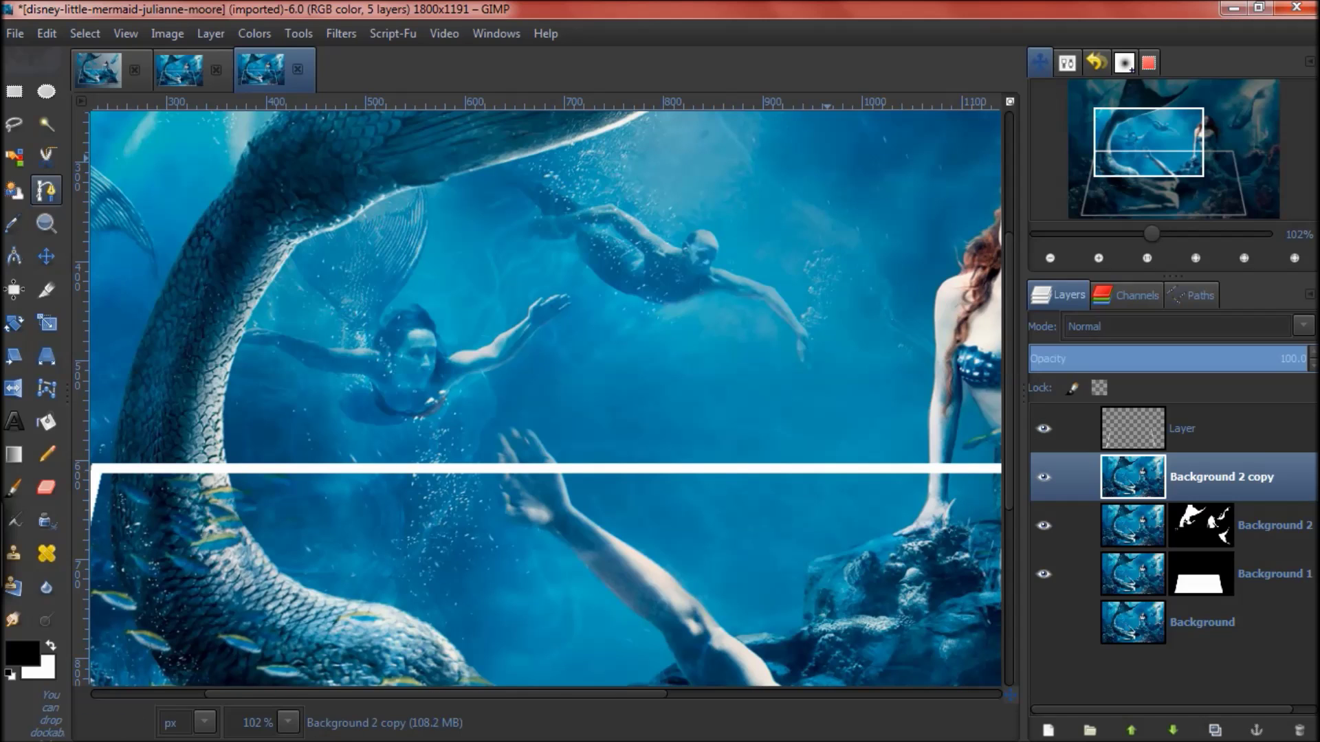
left_click_drag(1151, 233, 1185, 234)
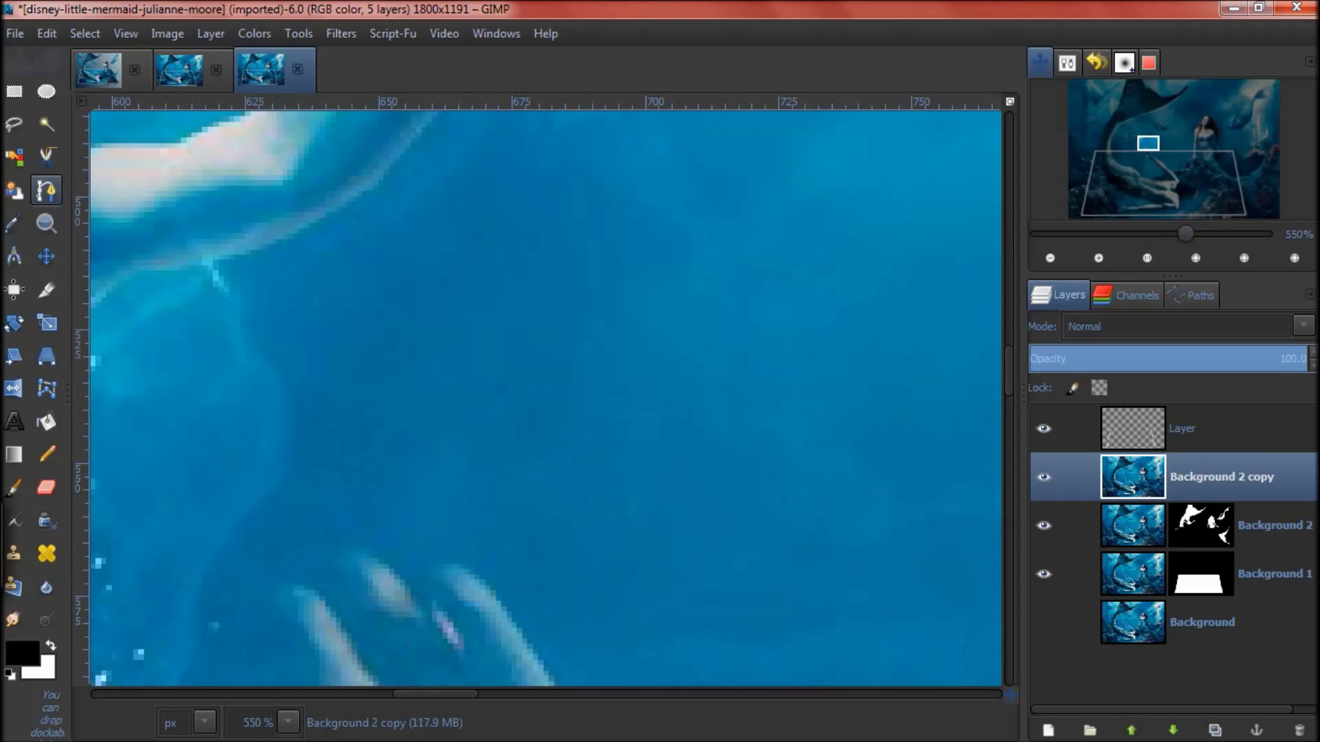
scroll(546, 399, "down", 10)
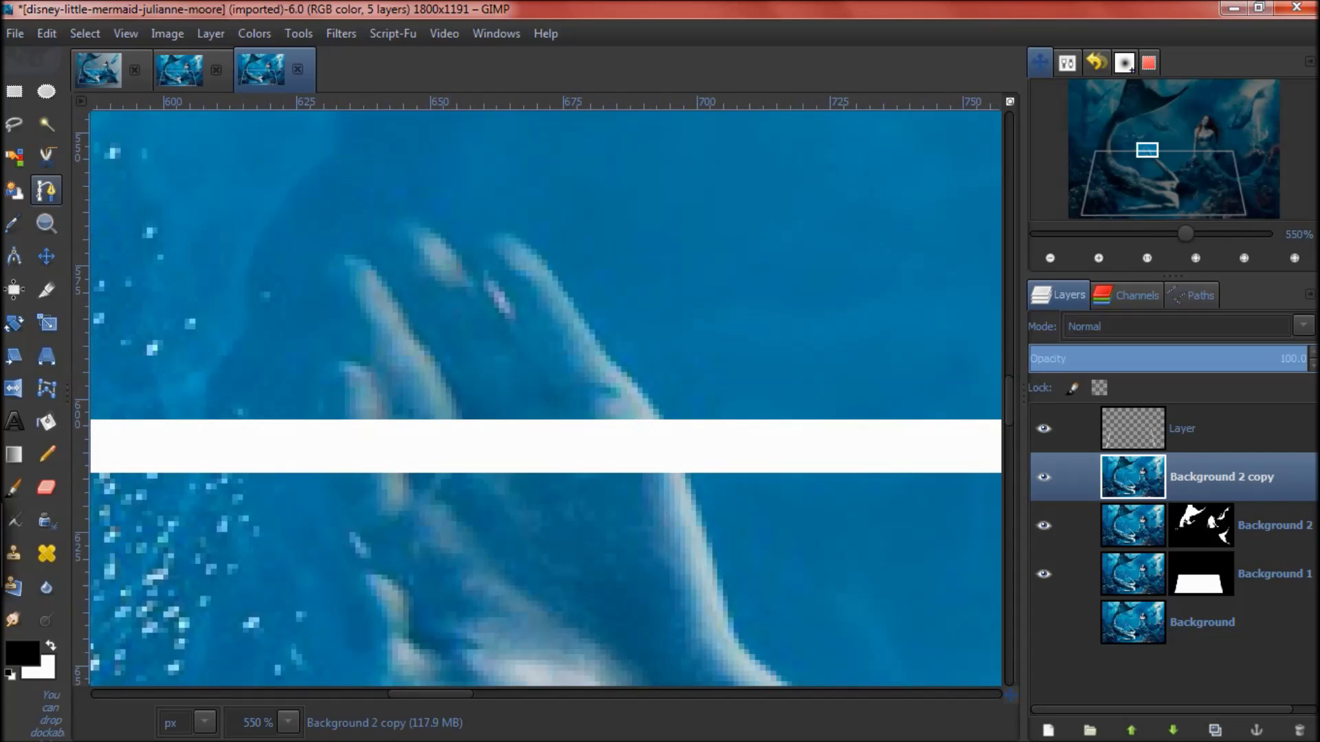
scroll(730, 455, "down", 2)
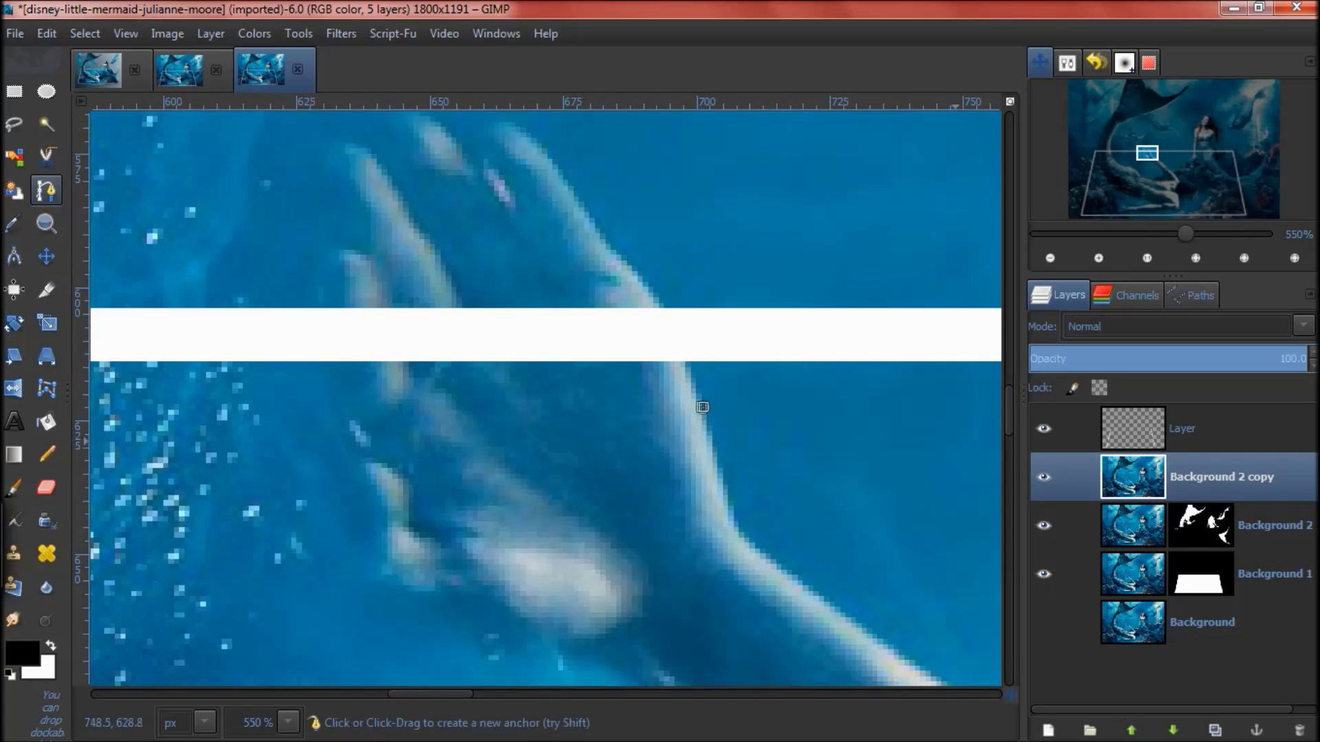
left_click(1044, 428)
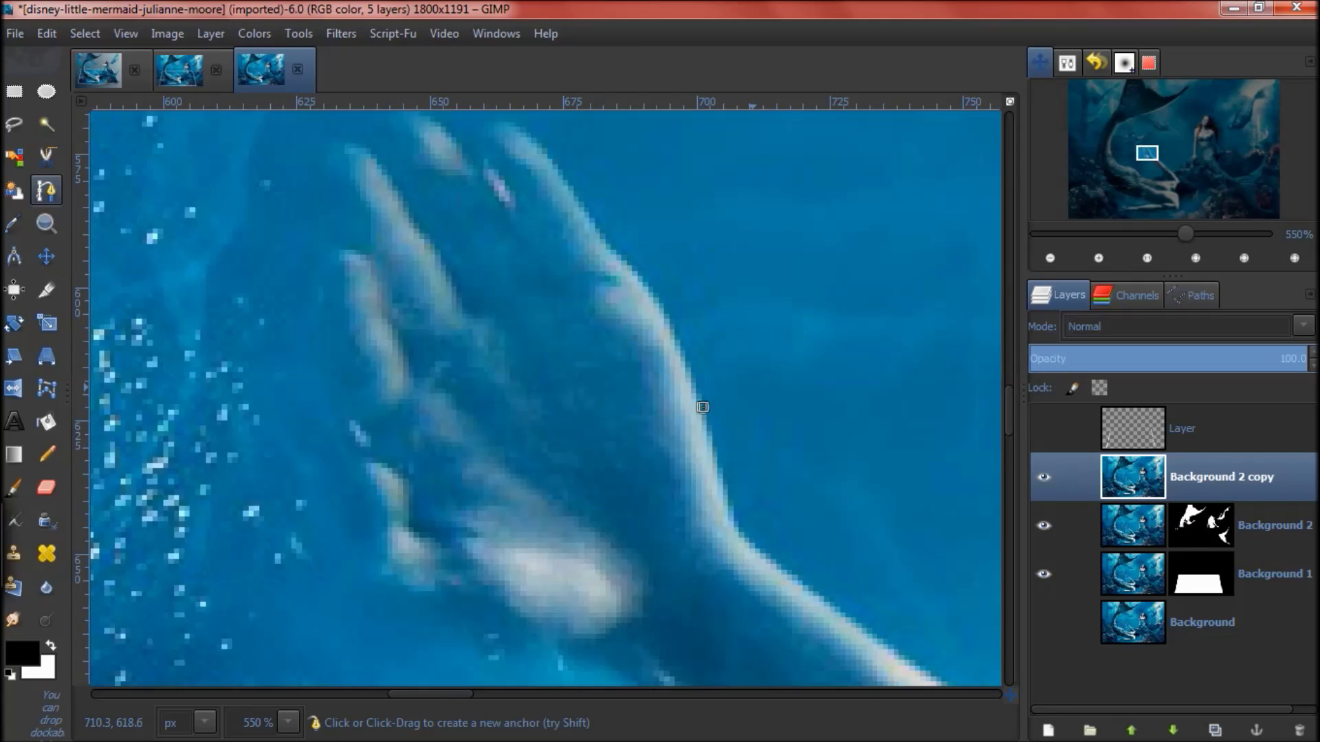
- Trace path anchors up the outer edge of the raised hand, from the side of the palm toward the first finger
left_click(702, 407)
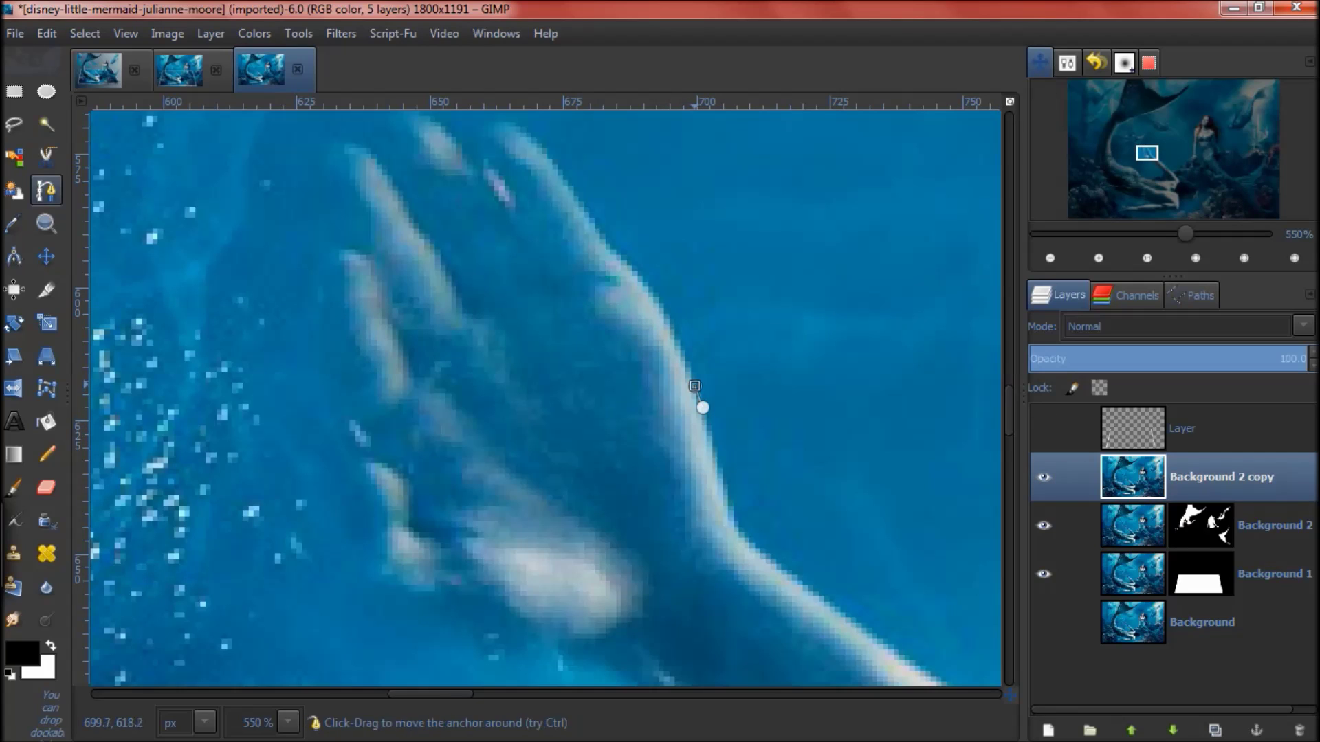
left_click(694, 386)
left_click(681, 347)
left_click(669, 323)
left_click(648, 289)
left_click(631, 266)
left_click(611, 248)
left_click(588, 217)
left_click(575, 193)
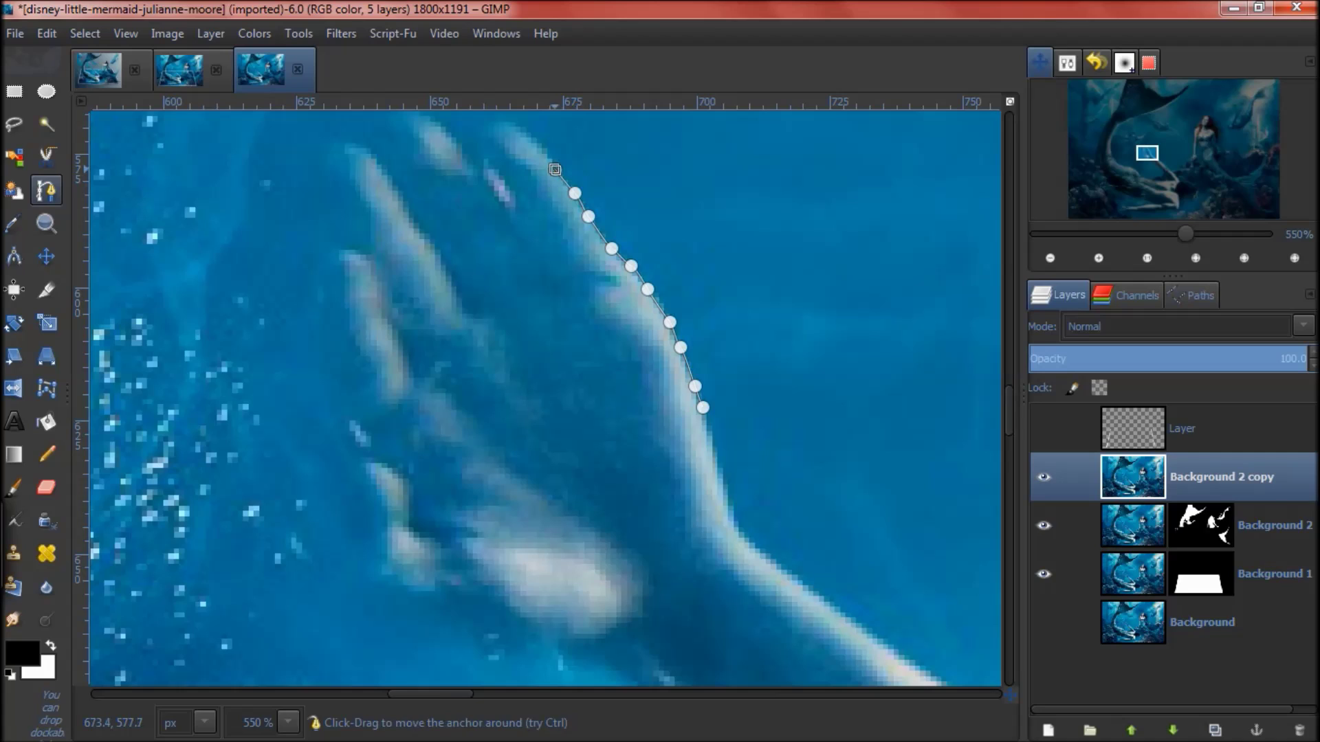
- Continue the path around the tip of the hand's first finger and down into the adjoining gap
left_click(555, 170)
left_click(542, 150)
left_click(524, 132)
left_click(512, 125)
left_click(495, 122)
left_click(485, 123)
left_click(474, 140)
- Extend the path through the first finger gap and around the second fingertip to the next gap
left_click_drag(1147, 152, 1143, 149)
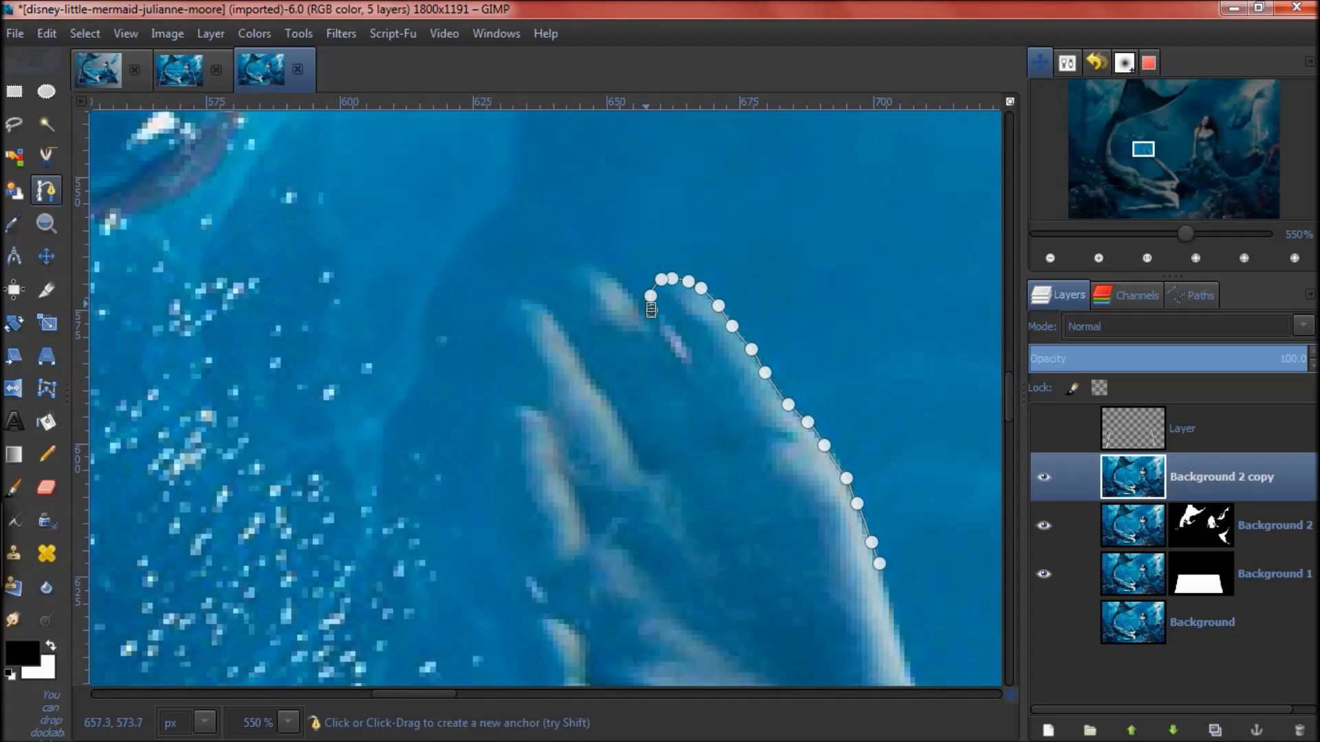
left_click(651, 310)
left_click(639, 311)
left_click(627, 289)
left_click(611, 276)
left_click(594, 266)
left_click(576, 262)
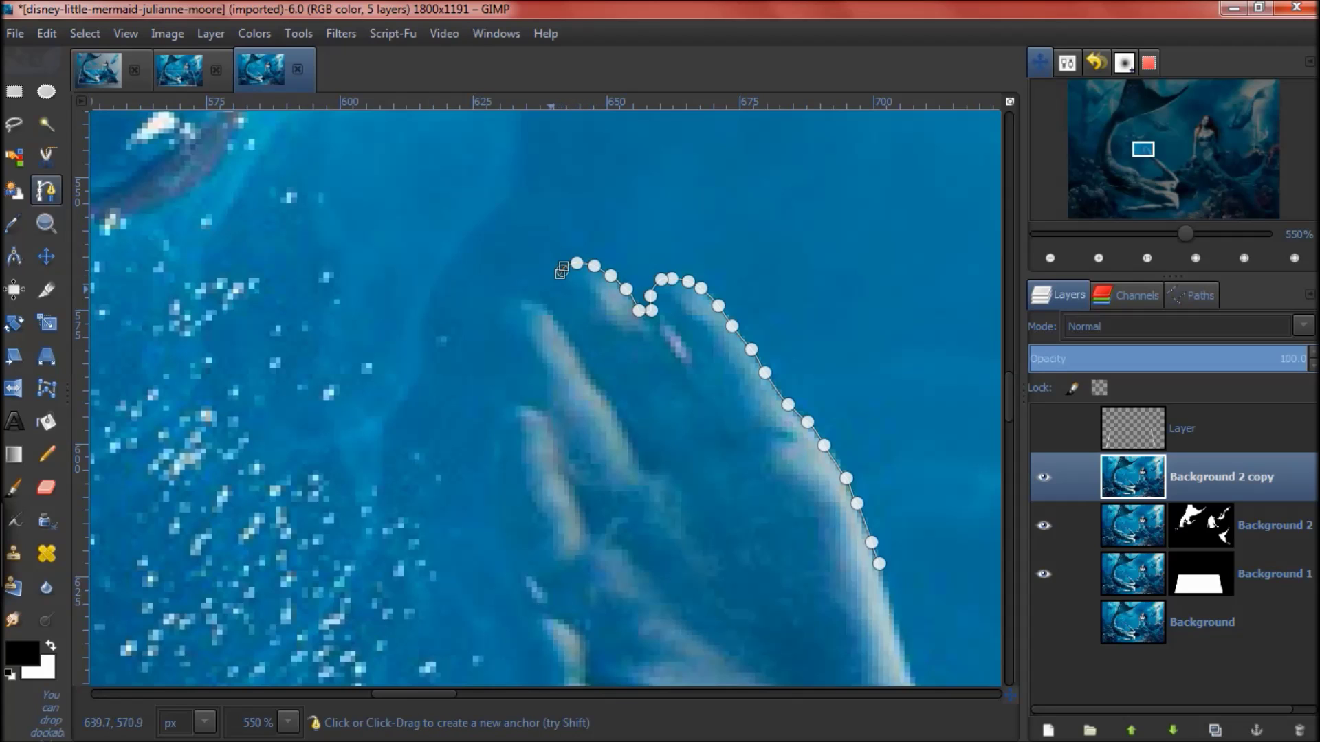
left_click(562, 271)
left_click(551, 291)
left_click(557, 301)
left_click(562, 314)
left_click(558, 321)
- Carry the path over the third fingertip and down its outer side
left_click(539, 304)
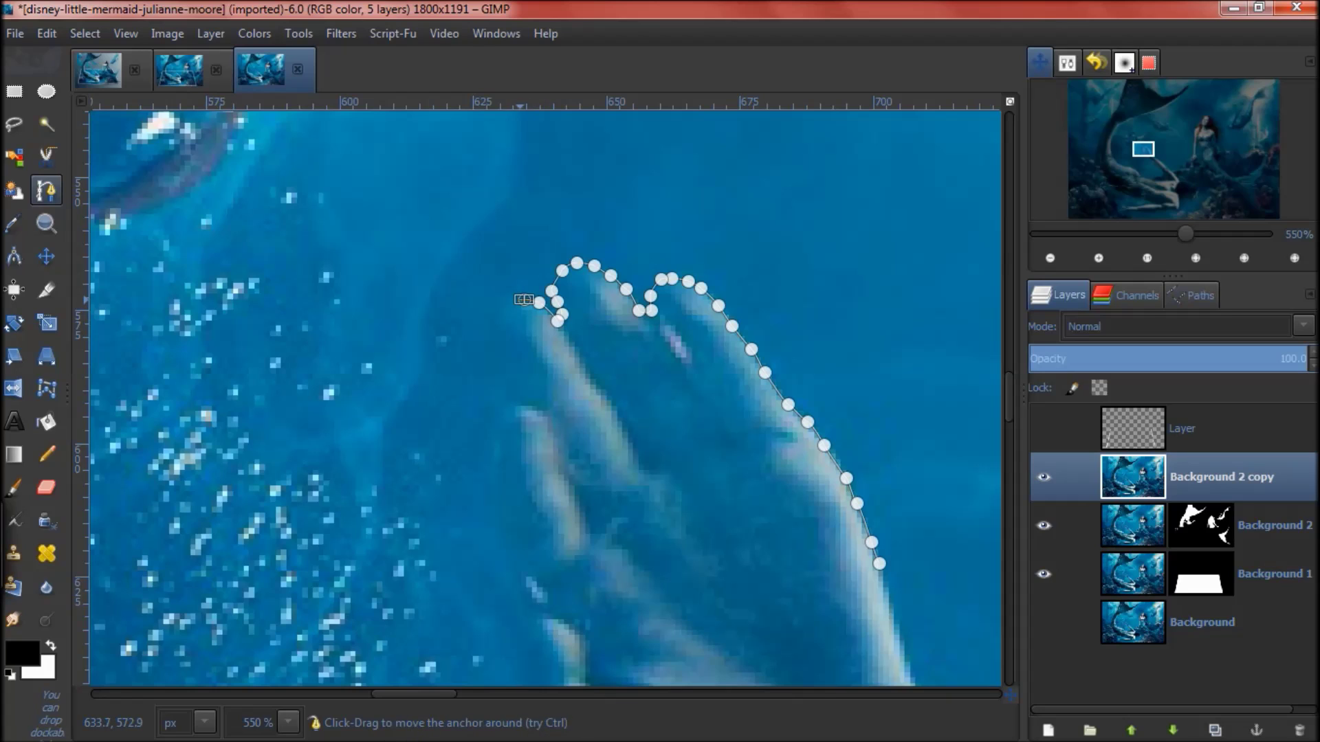
left_click(524, 300)
left_click(505, 298)
left_click(501, 312)
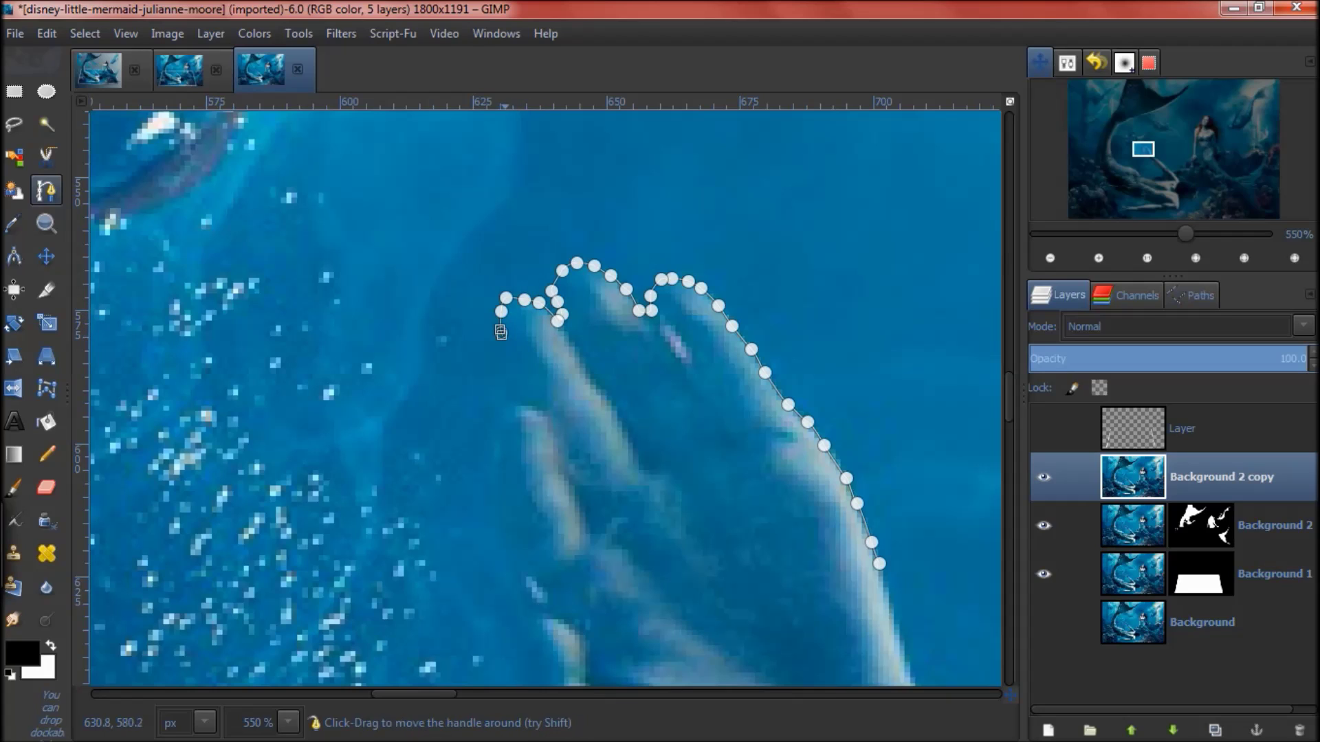
left_click(501, 332)
left_click(512, 355)
left_click(516, 375)
left_click(516, 393)
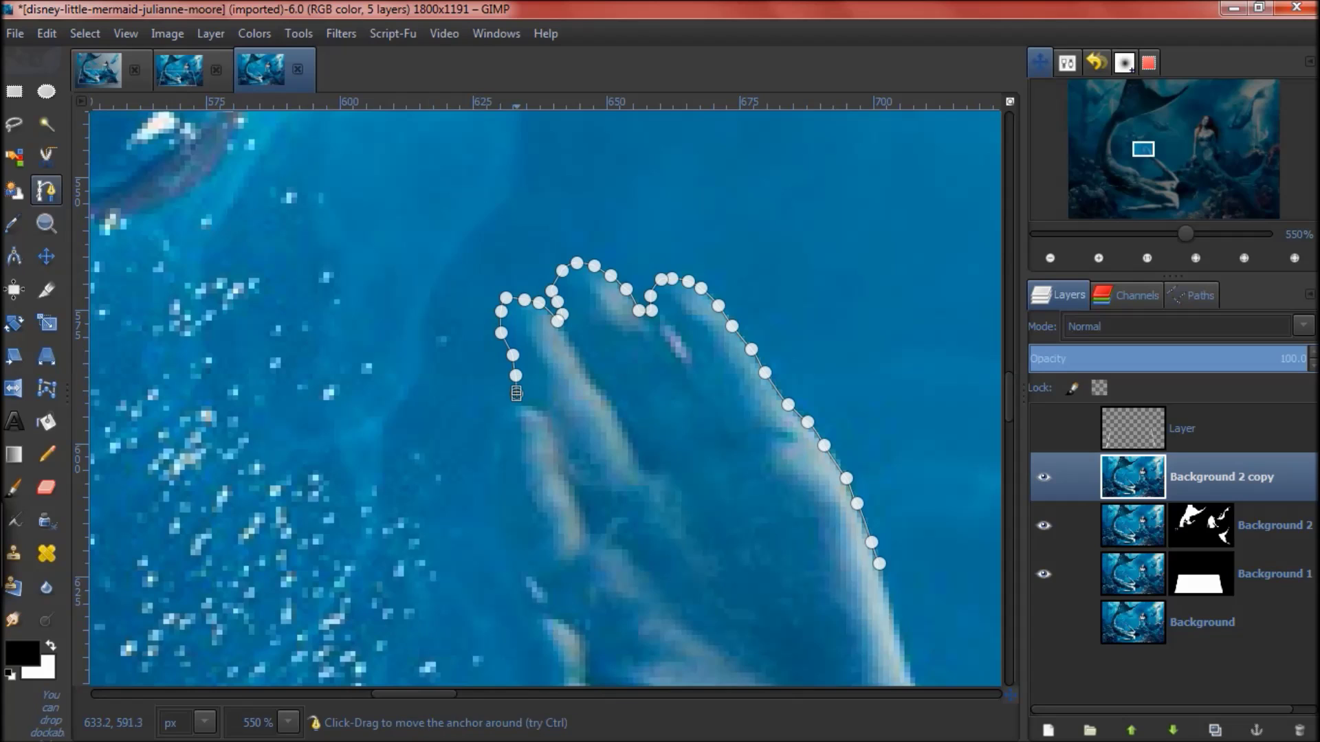
- Trace the path around the outside of the fourth finger and down to the lowest finger of the raised hand
left_click_drag(511, 413, 496, 501)
left_click(499, 433)
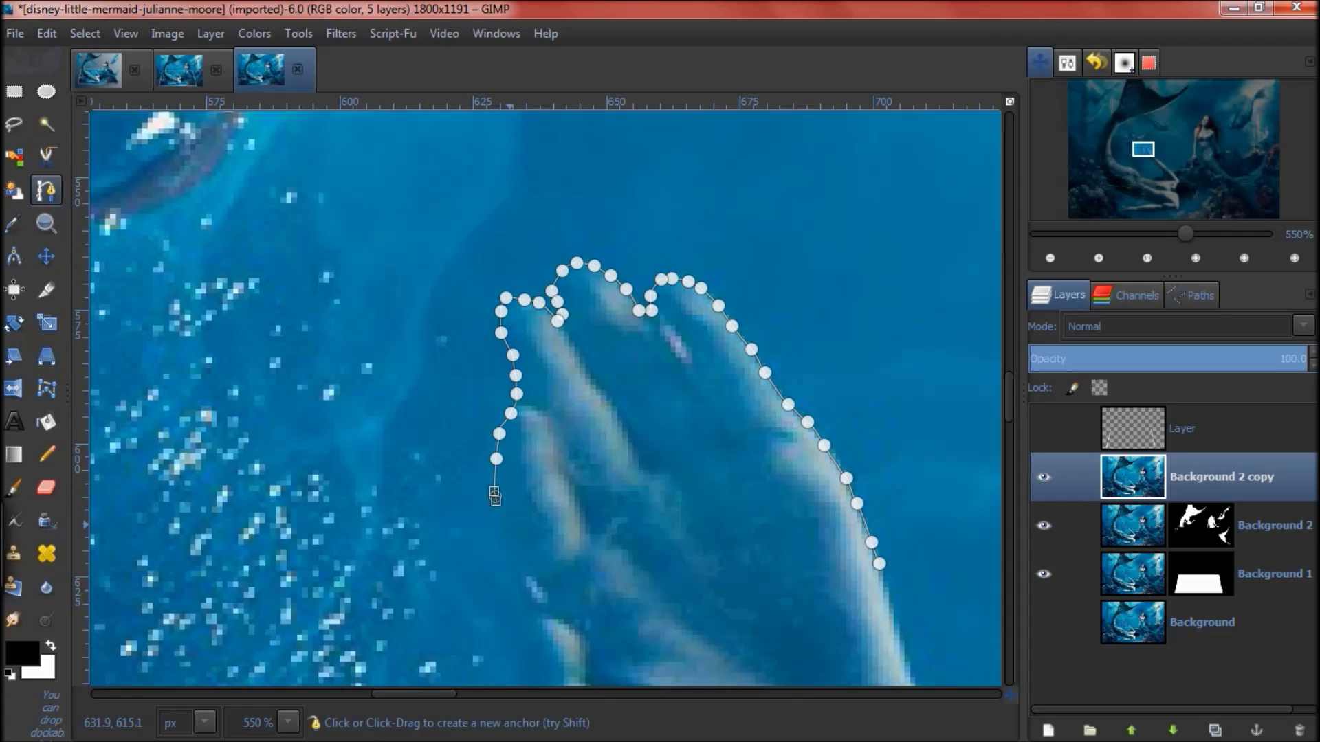
left_click(502, 522)
left_click(514, 550)
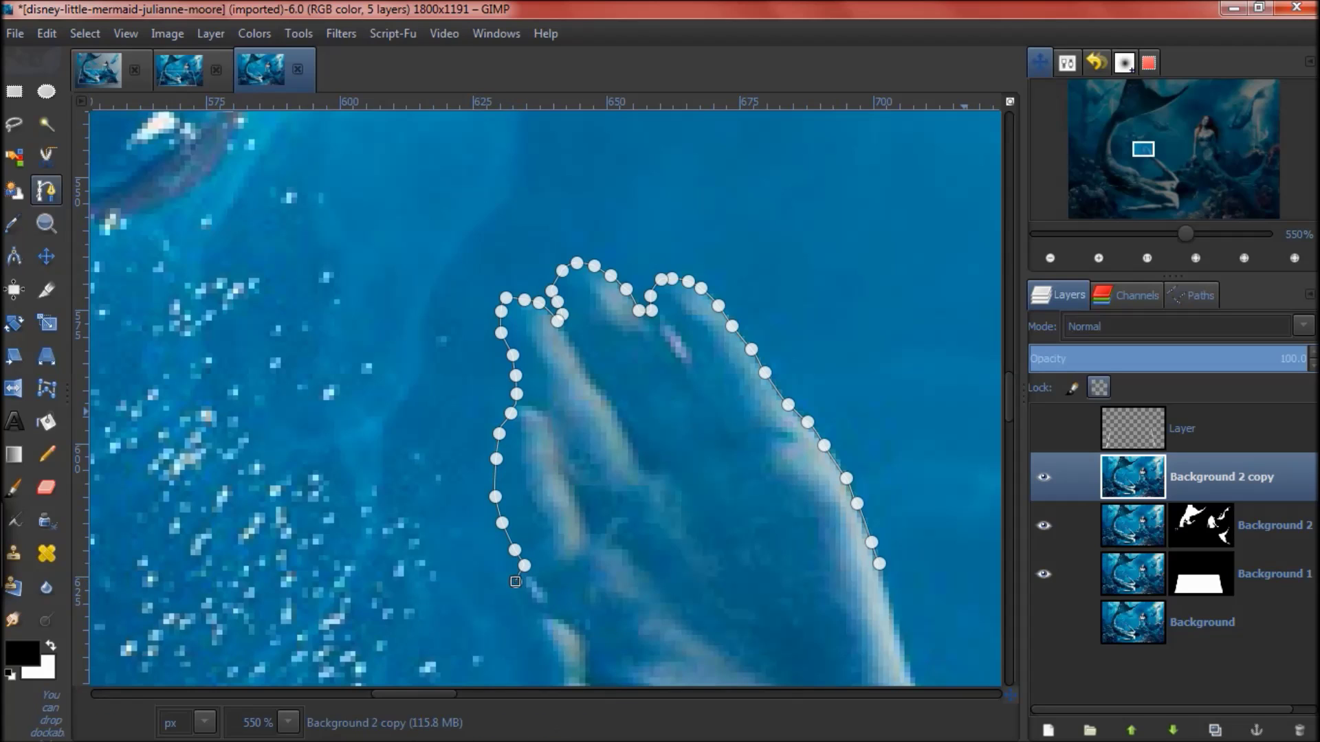
left_click_drag(514, 581, 515, 273)
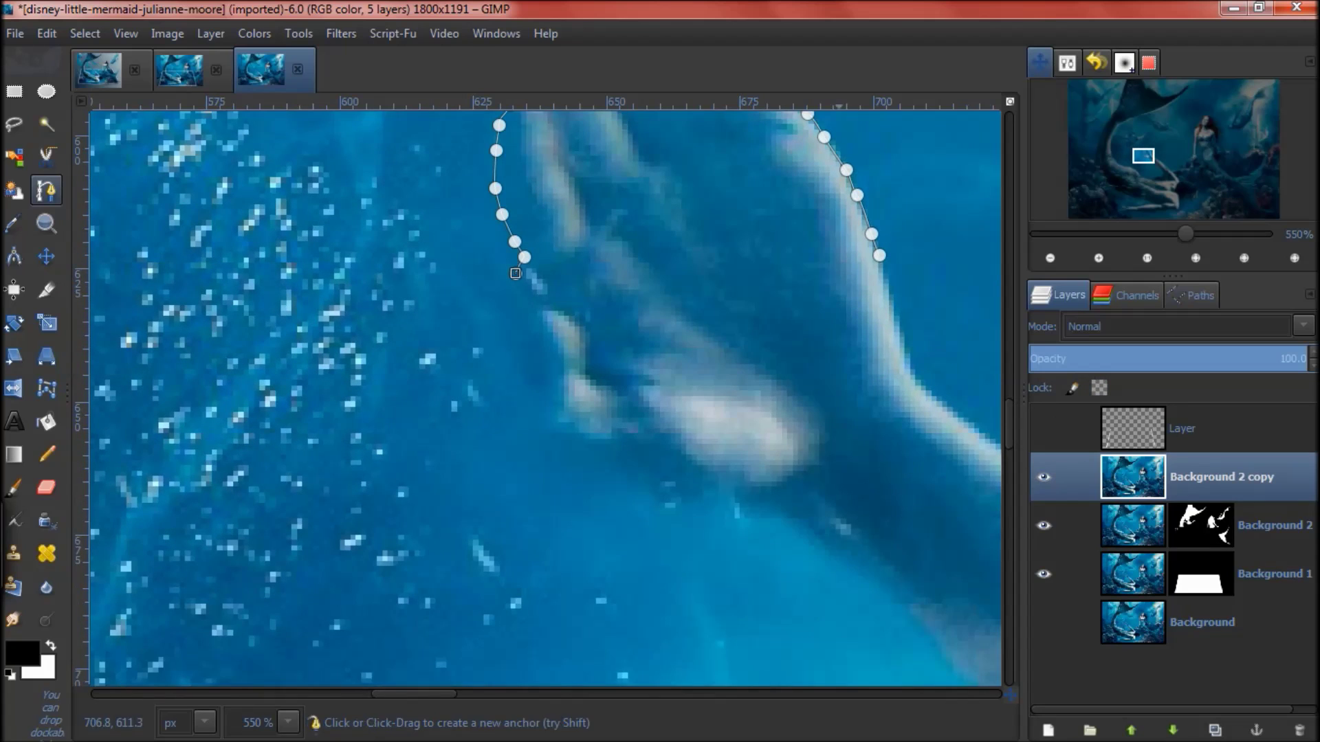
left_click(523, 266)
left_click(531, 279)
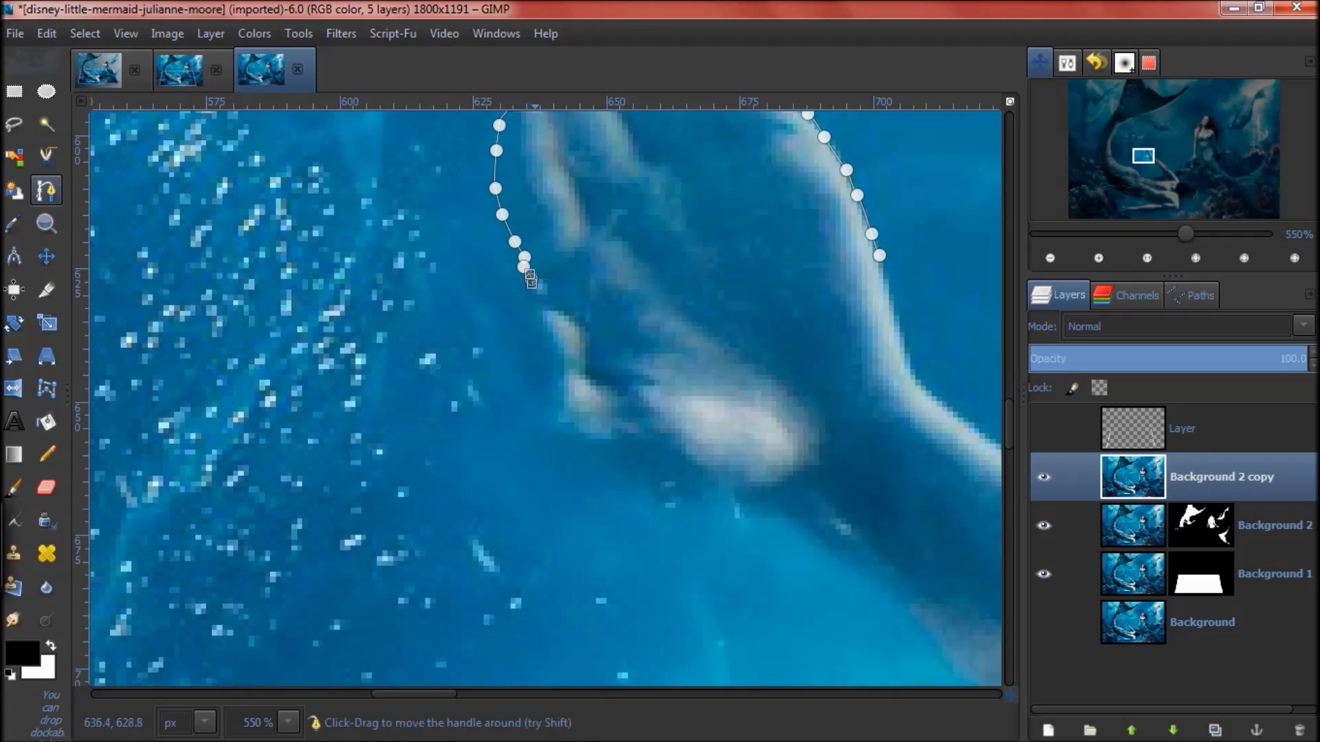
left_click(536, 291)
left_click(536, 308)
- Curve the path around the hand's lowest finger to the underside of the palm
left_click(528, 352)
left_click(528, 366)
left_click(527, 382)
left_click(530, 402)
left_click_drag(546, 427, 573, 437)
left_click(589, 443)
left_click(619, 452)
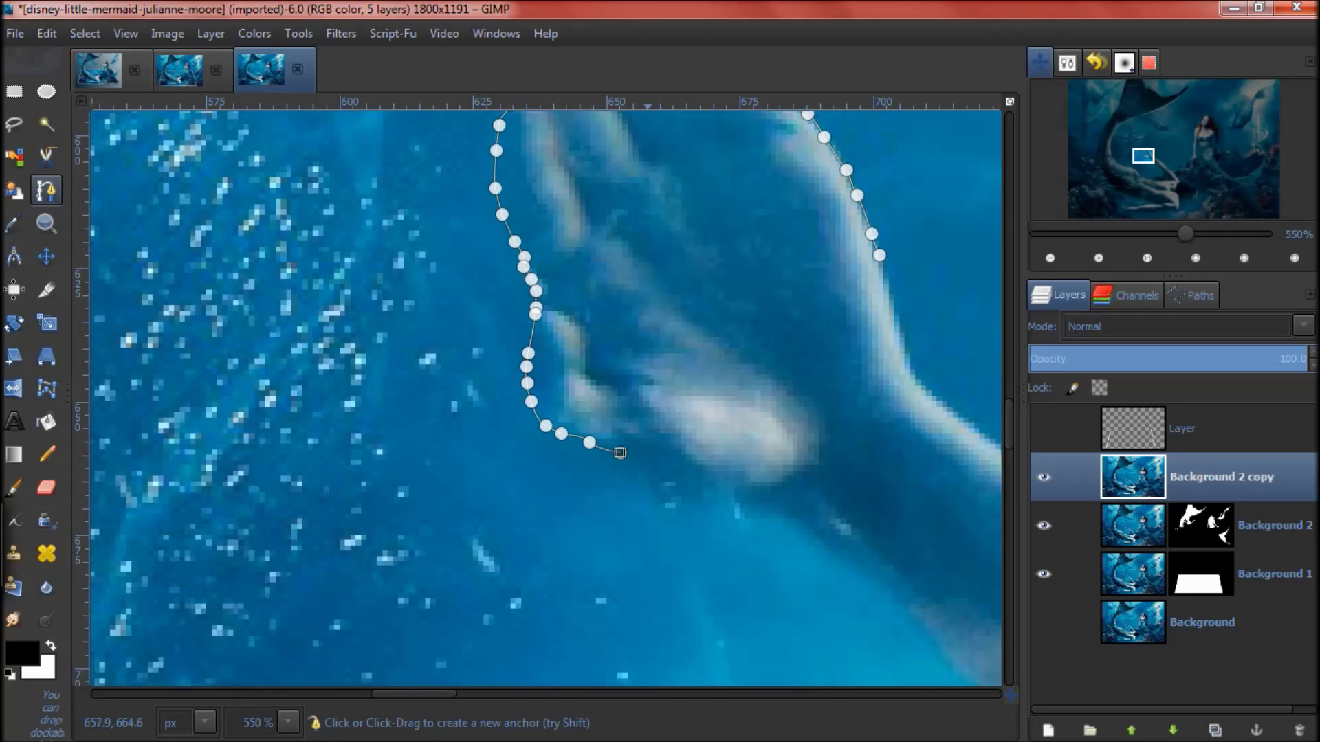
- Continue the path beneath the bright heel of the palm to the inner side of the wrist
left_click(636, 464)
left_click(658, 479)
left_click(679, 491)
left_click(716, 508)
left_click(735, 507)
left_click_drag(776, 511, 789, 505)
left_click(835, 508)
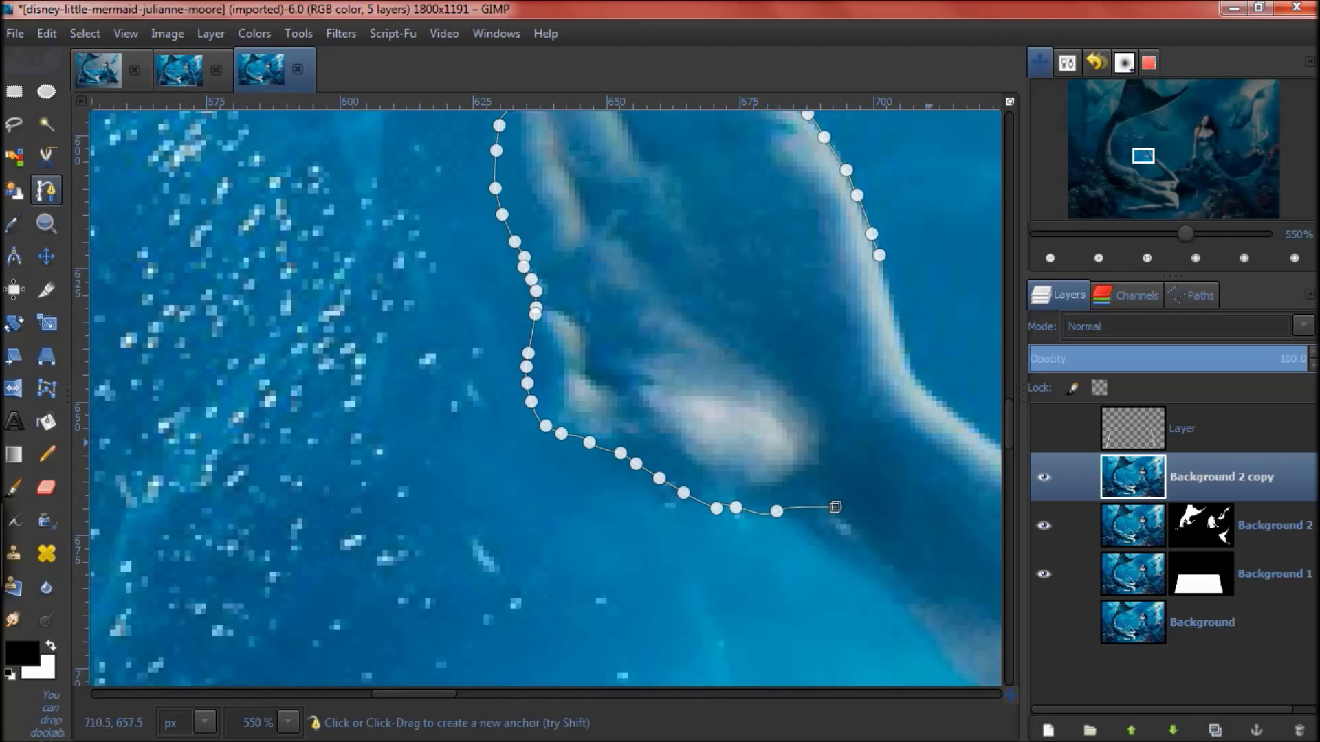
- Show the white frame layer and bring the path across the wrist and up to its starting anchor
left_click(1043, 428)
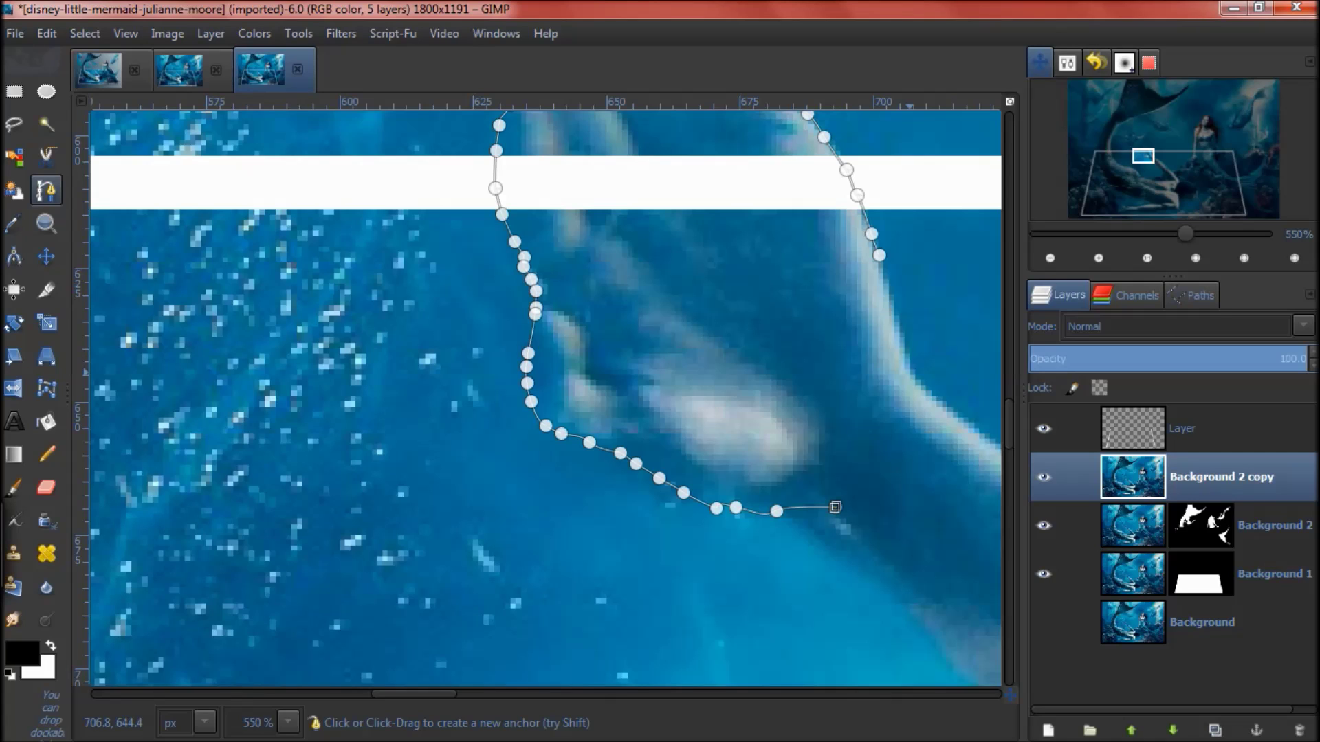
left_click(909, 371)
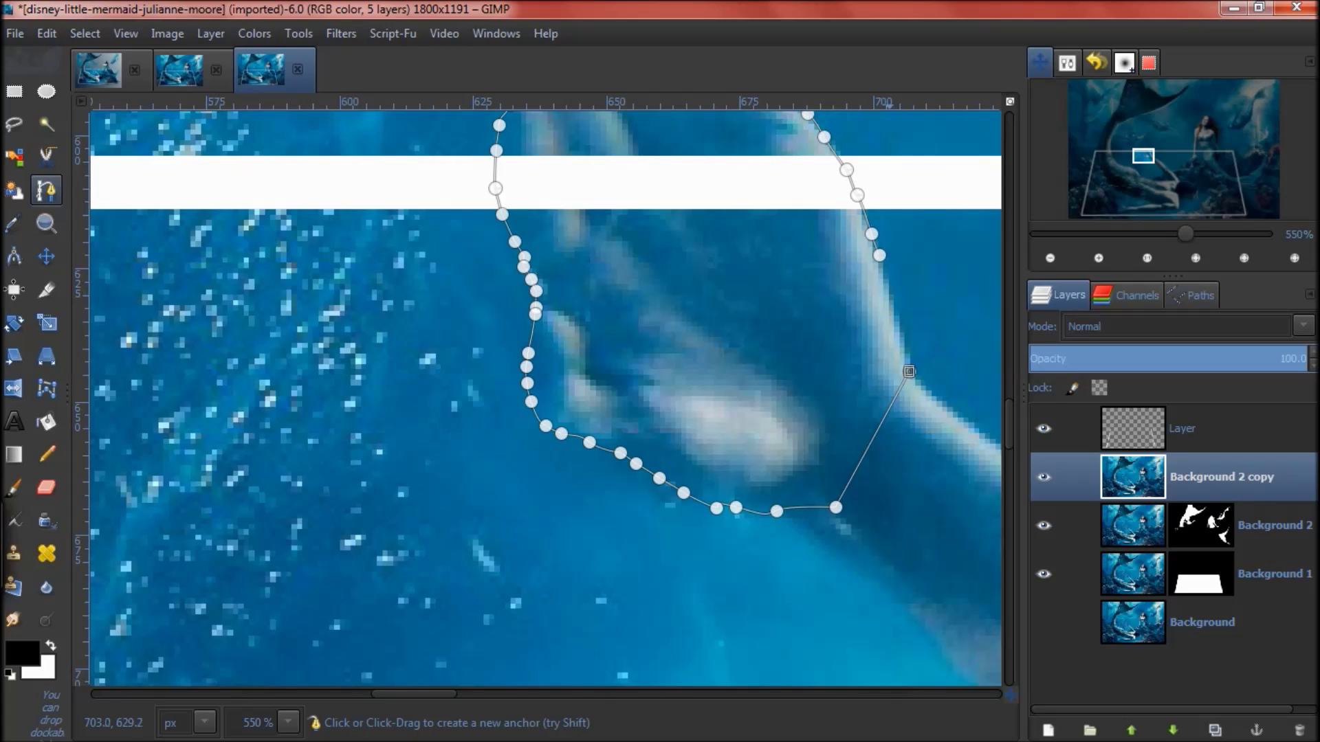
left_click(901, 338)
left_click(888, 296)
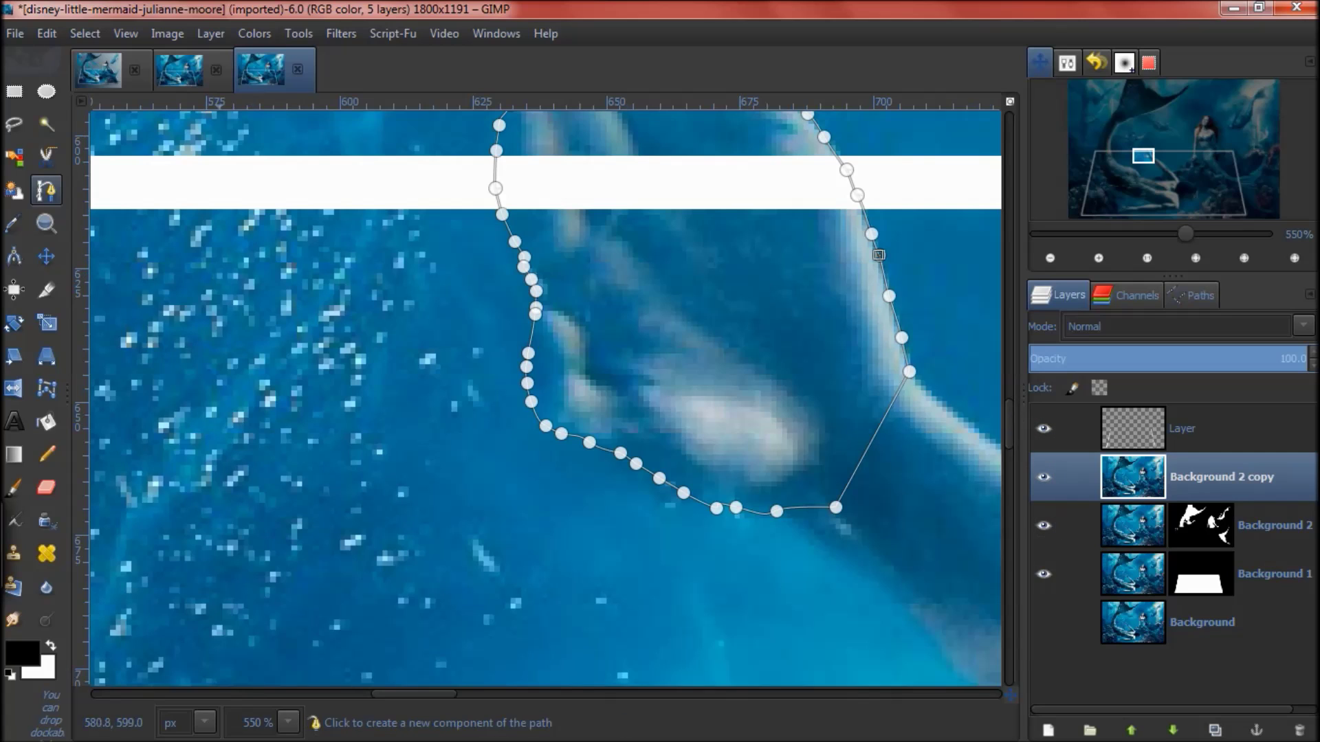
- Convert the hand path into a selection and feather its edges
left_click(85, 33)
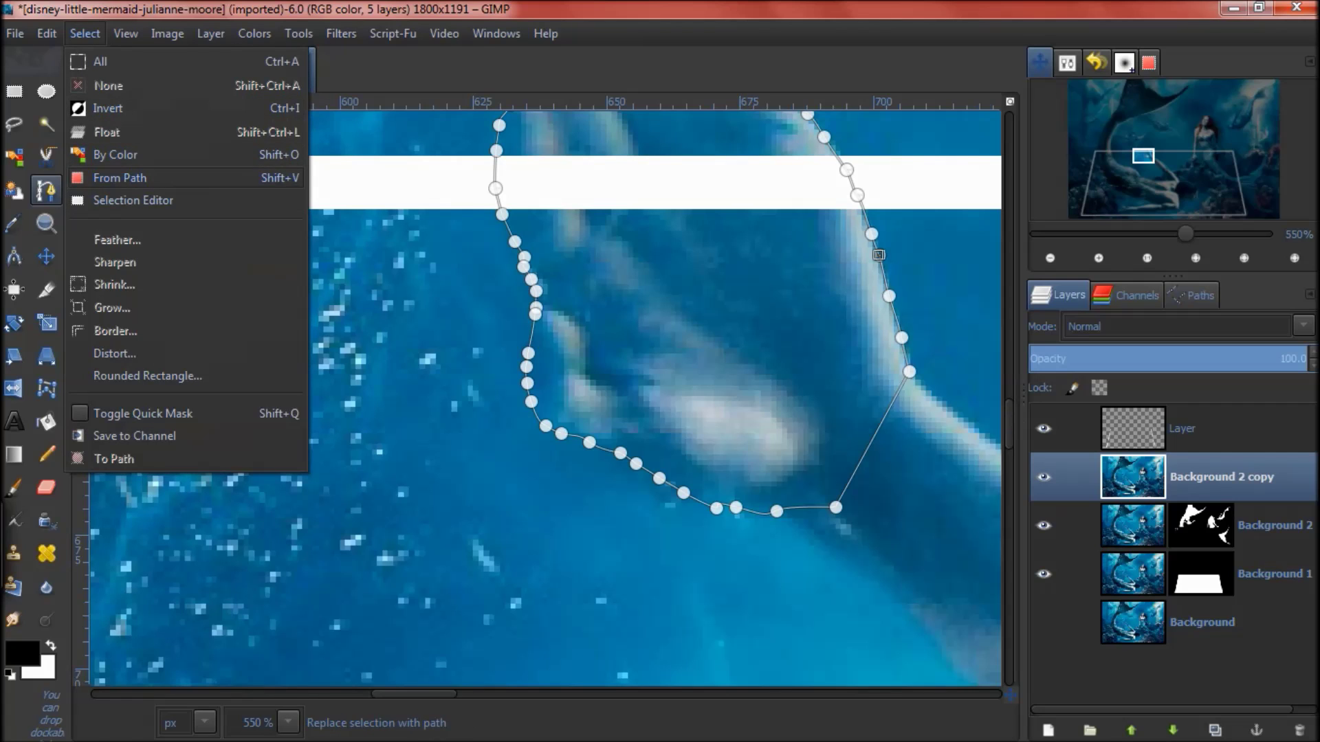
left_click(120, 177)
left_click(84, 33)
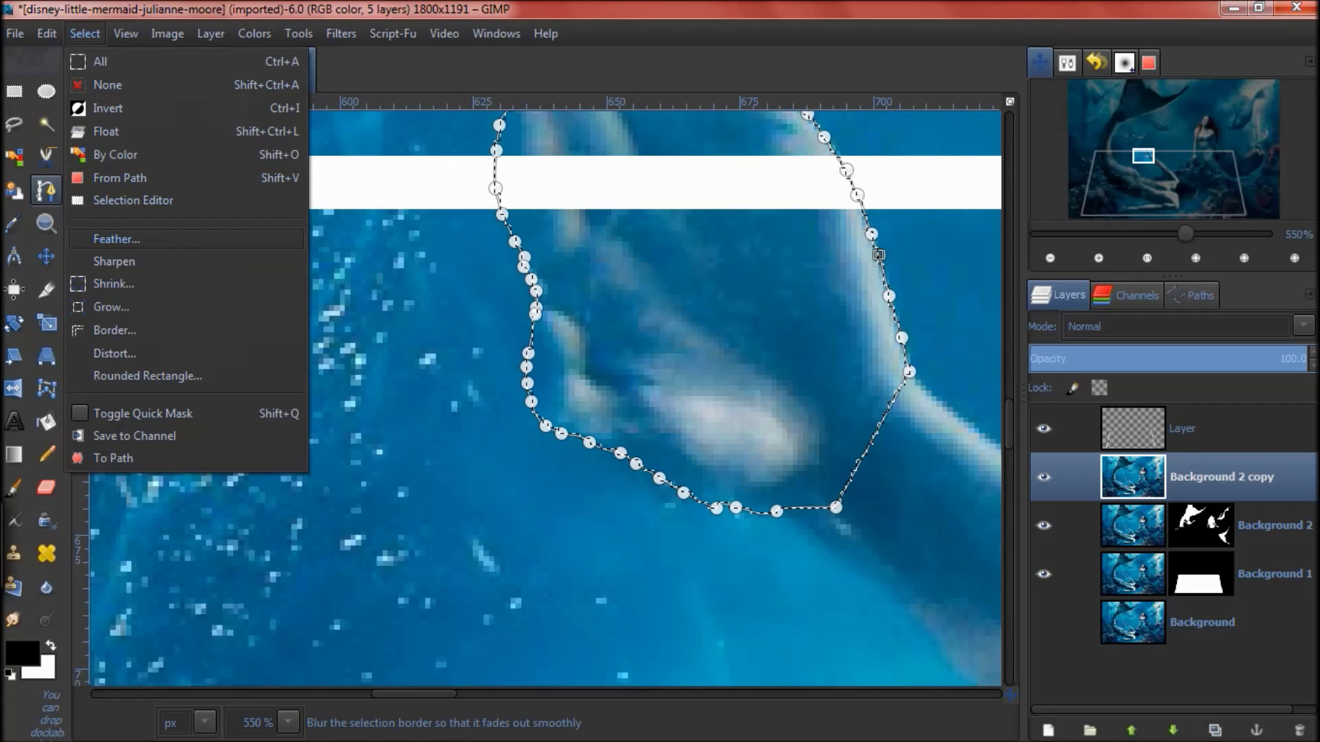
left_click(117, 239)
left_click(286, 276)
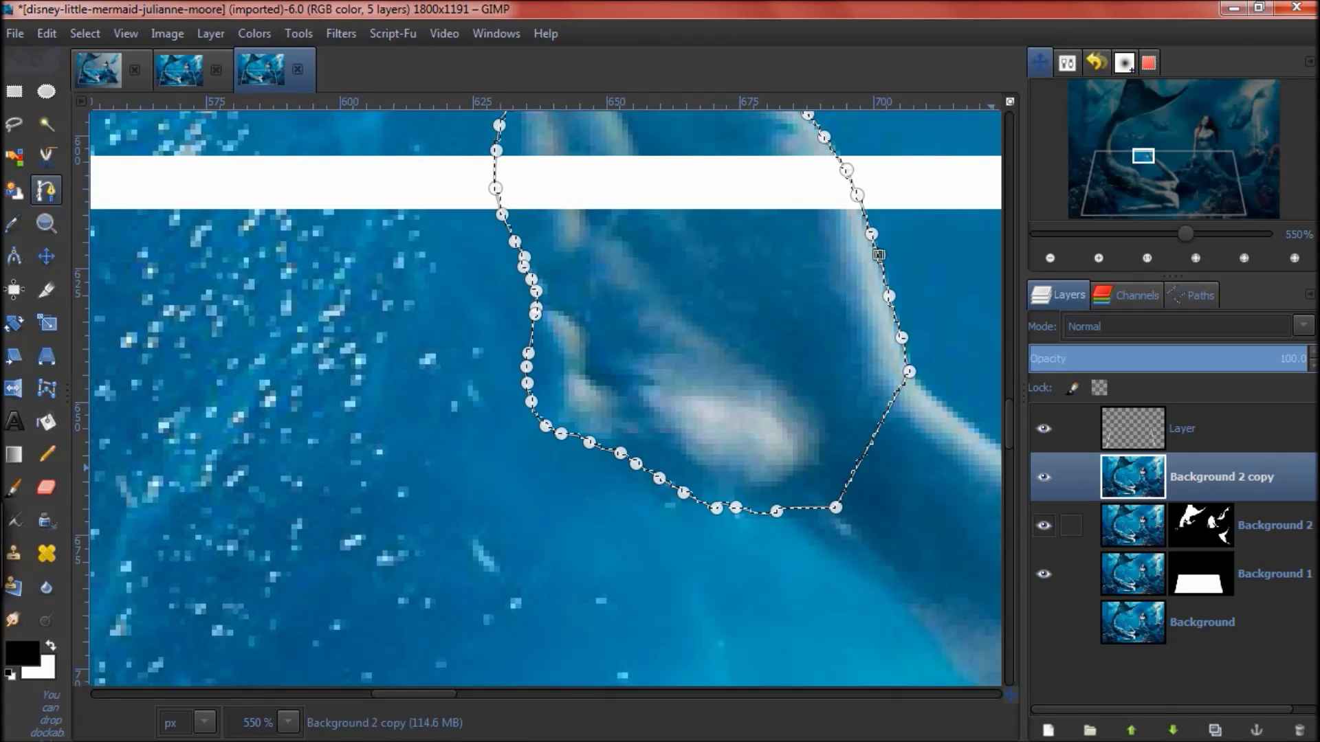
- Fill the hand selection with white on the Background 2 layer mask, then clear the selection and activate the Paintbrush tool
left_click(1201, 526)
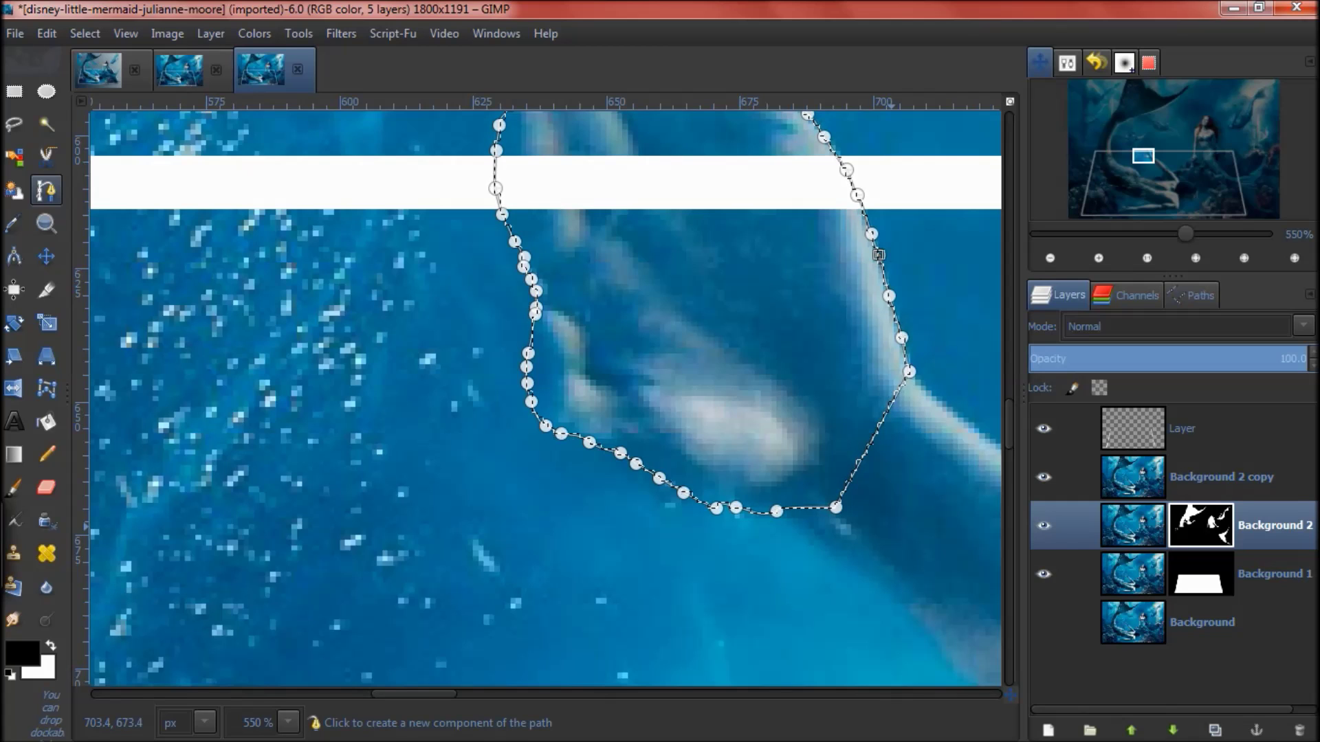
left_click(1044, 477)
left_click(1043, 477)
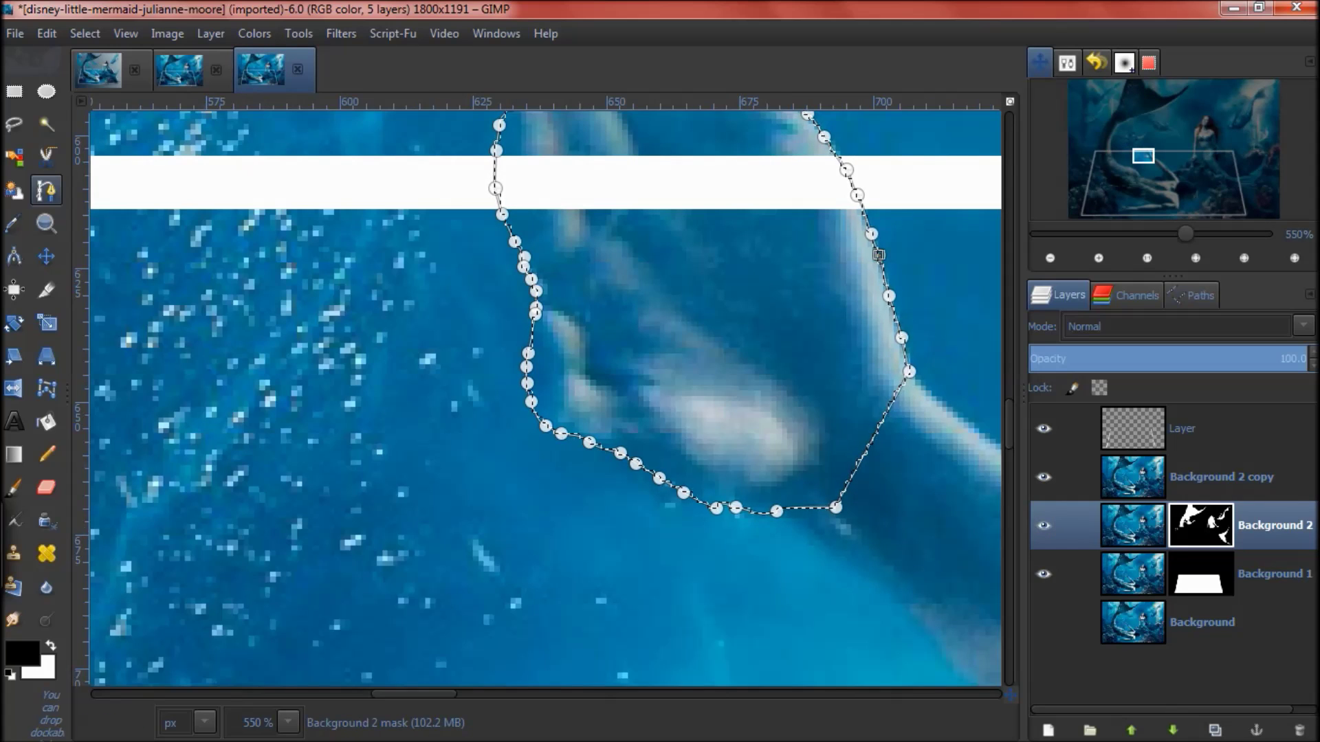
key("x")
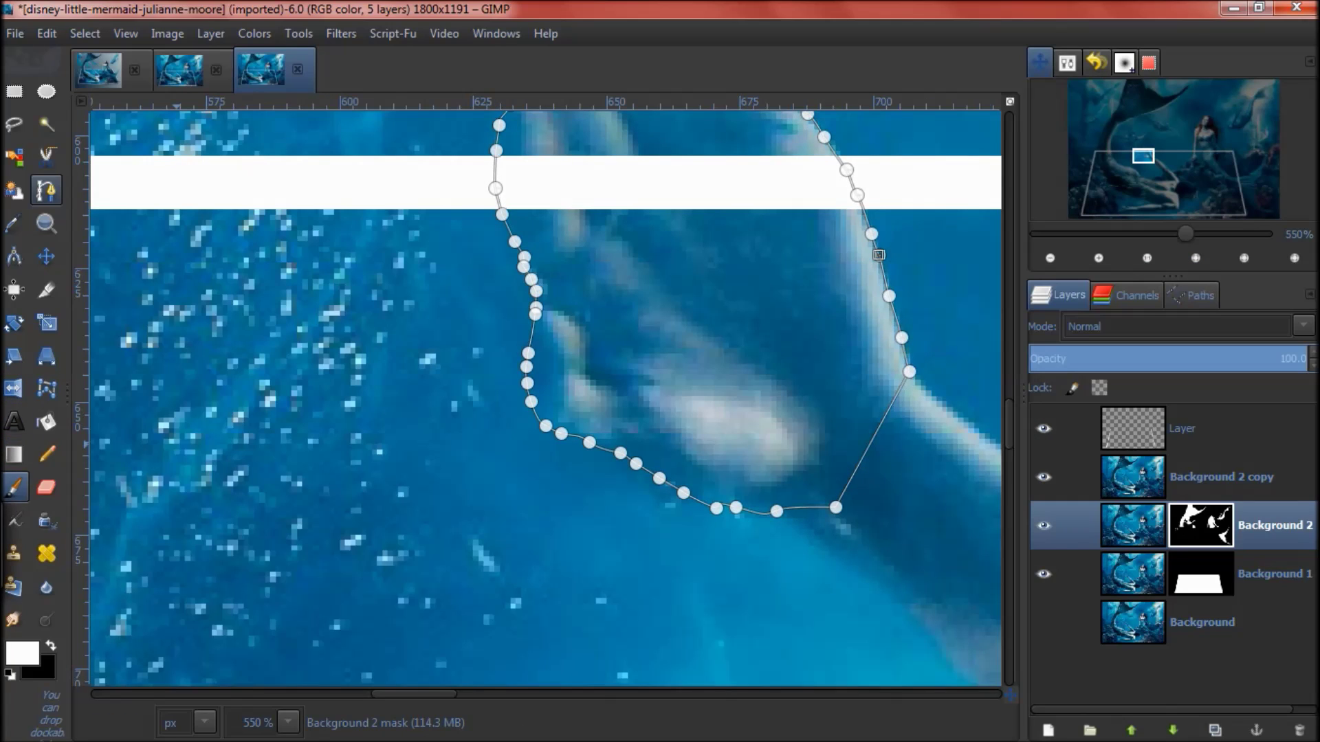
left_click(13, 487)
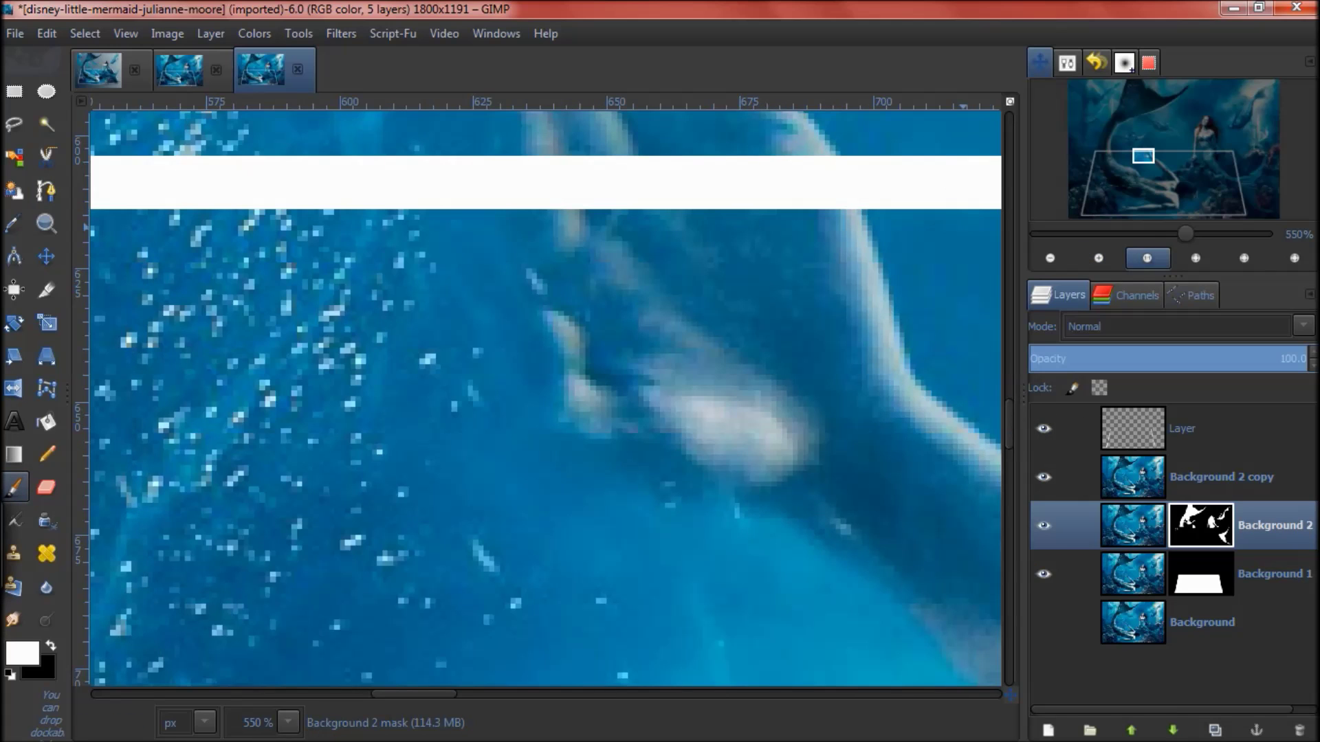
- Compare the cut-out hand with the original at 100% zoom by toggling Background 2 copy's visibility
left_click(1146, 258)
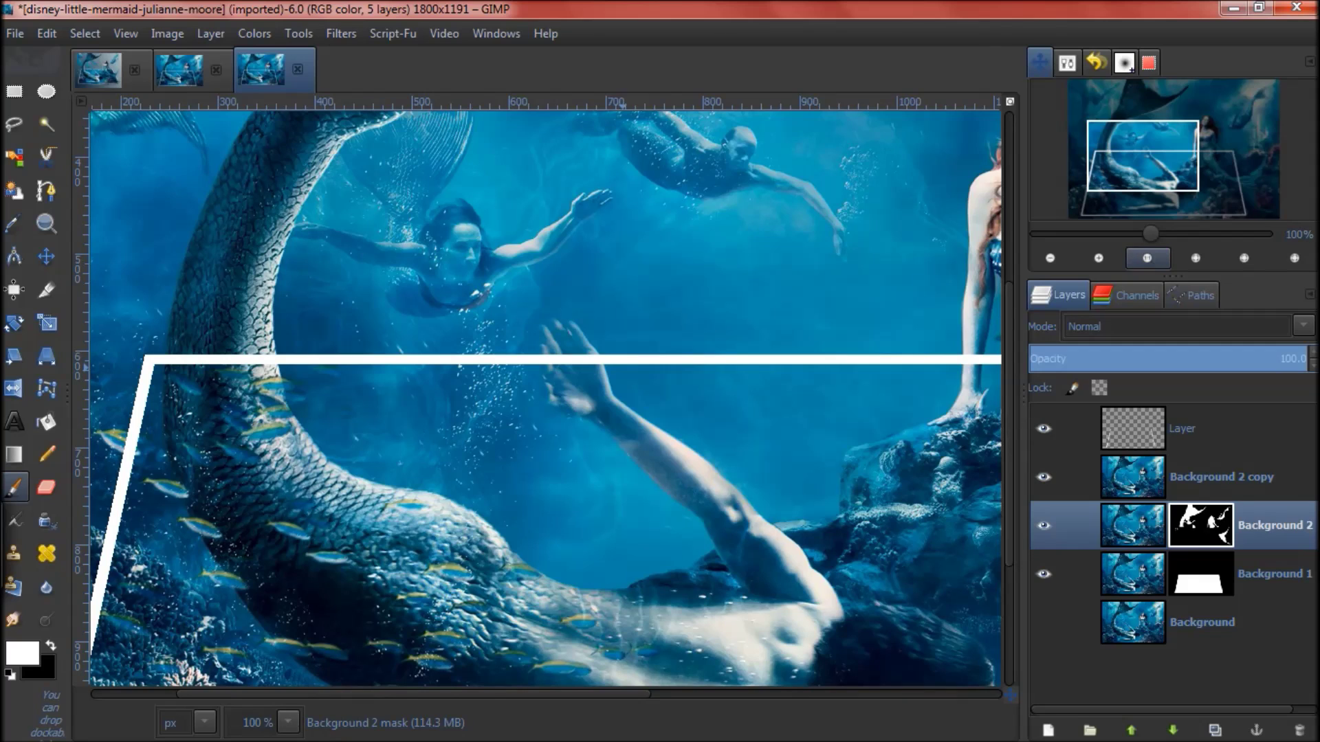
left_click(1043, 477)
left_click(1043, 476)
left_click(1043, 477)
left_click(1043, 477)
left_click(1044, 477)
left_click(1044, 476)
left_click(1043, 476)
left_click(1043, 477)
left_click(1043, 476)
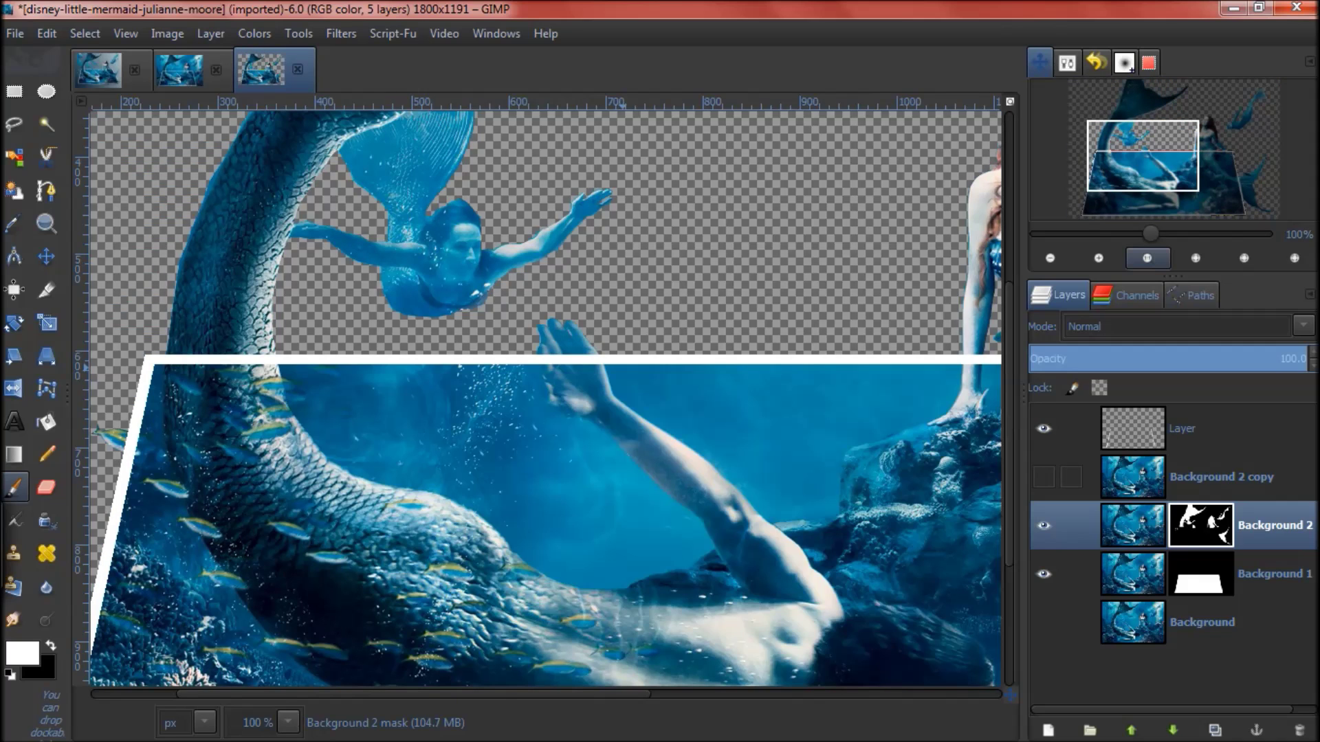
left_click(1043, 476)
left_click(1044, 476)
left_click(1044, 477)
left_click(1044, 476)
left_click(1043, 476)
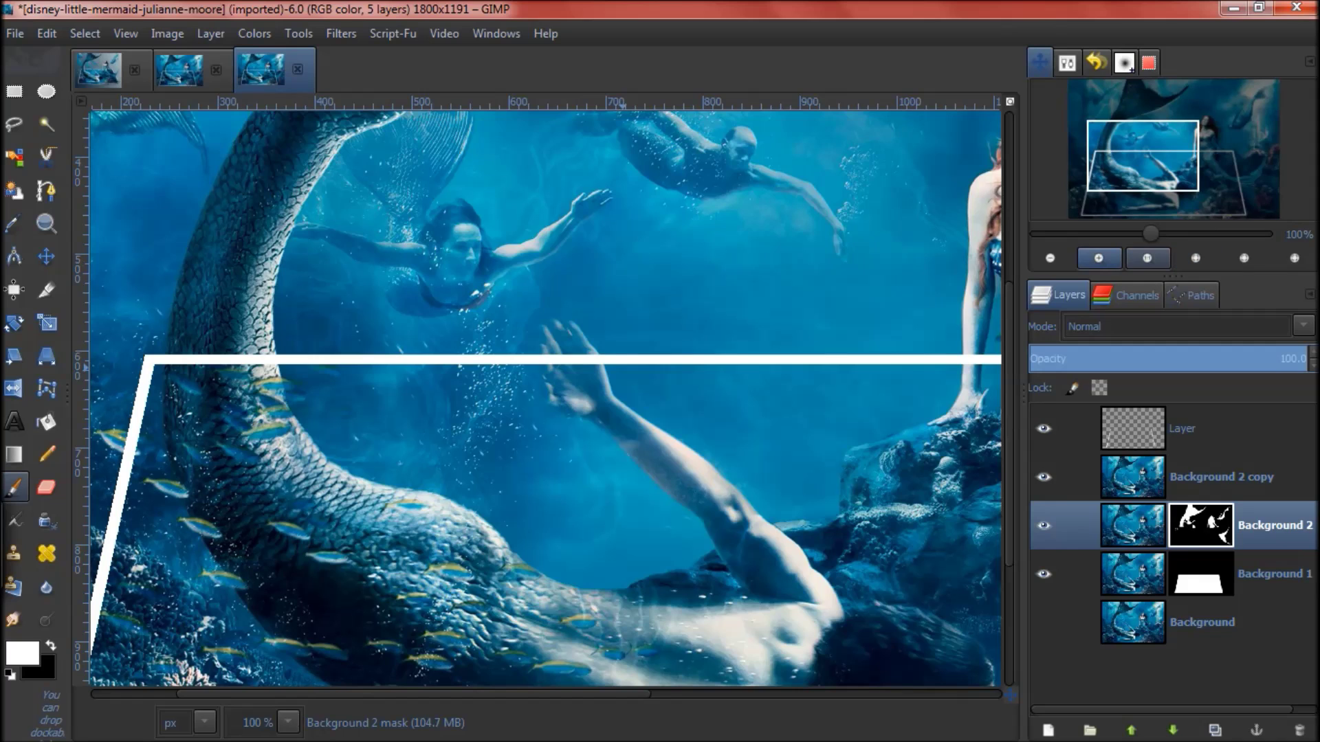
- Examine the whole composition at 50% zoom, toggling Background 2 copy to compare all cut-outs with the original image
left_click(1050, 258)
left_click(1050, 258)
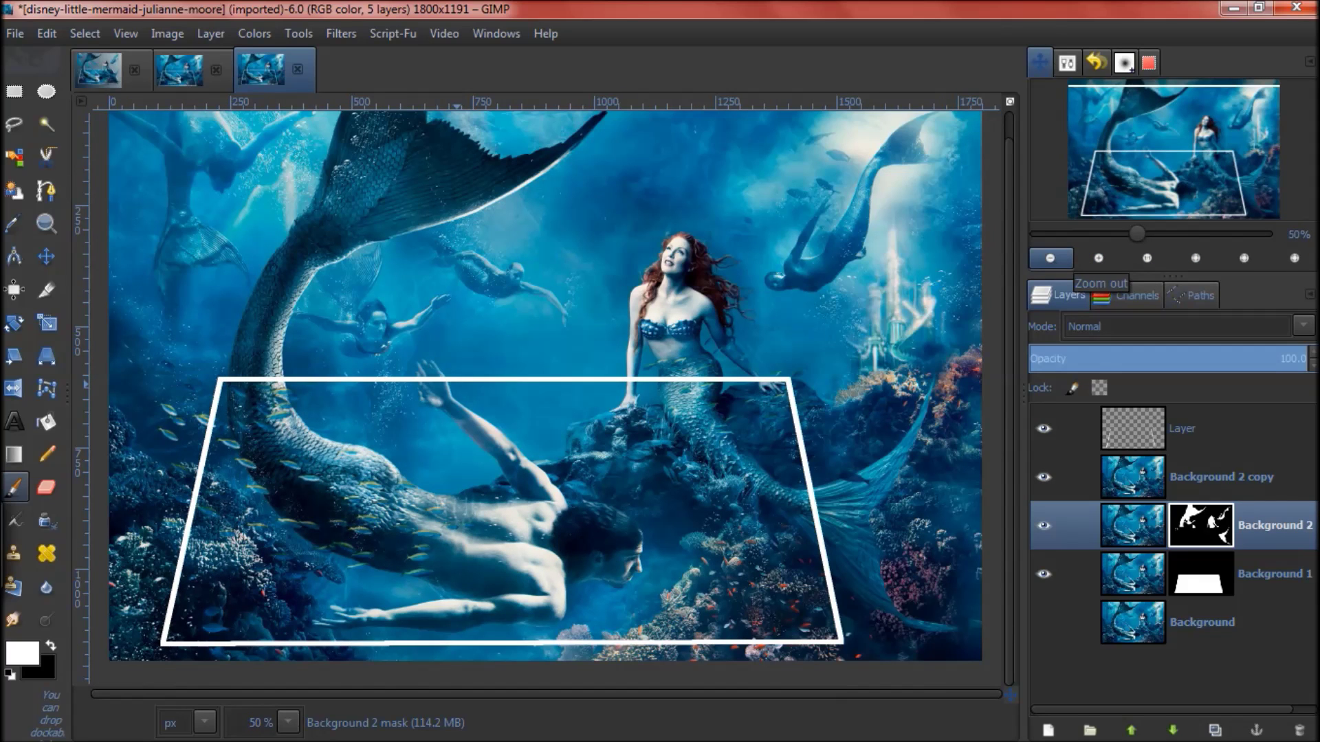
left_click(1043, 476)
left_click(1043, 476)
left_click(1044, 476)
left_click(1043, 477)
left_click(1044, 476)
left_click(1043, 476)
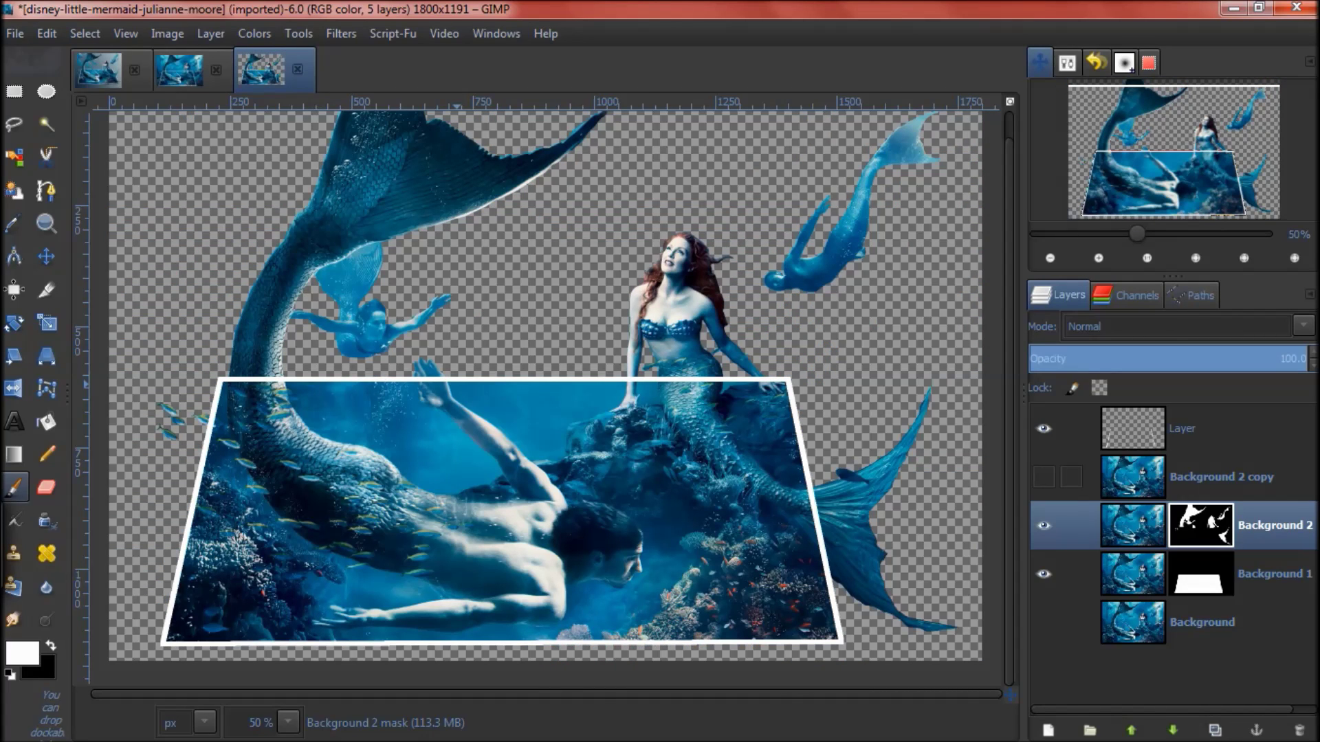
left_click(1044, 477)
left_click(1043, 477)
left_click(1043, 476)
left_click(1043, 477)
left_click(1044, 476)
left_click(1043, 476)
left_click(1044, 476)
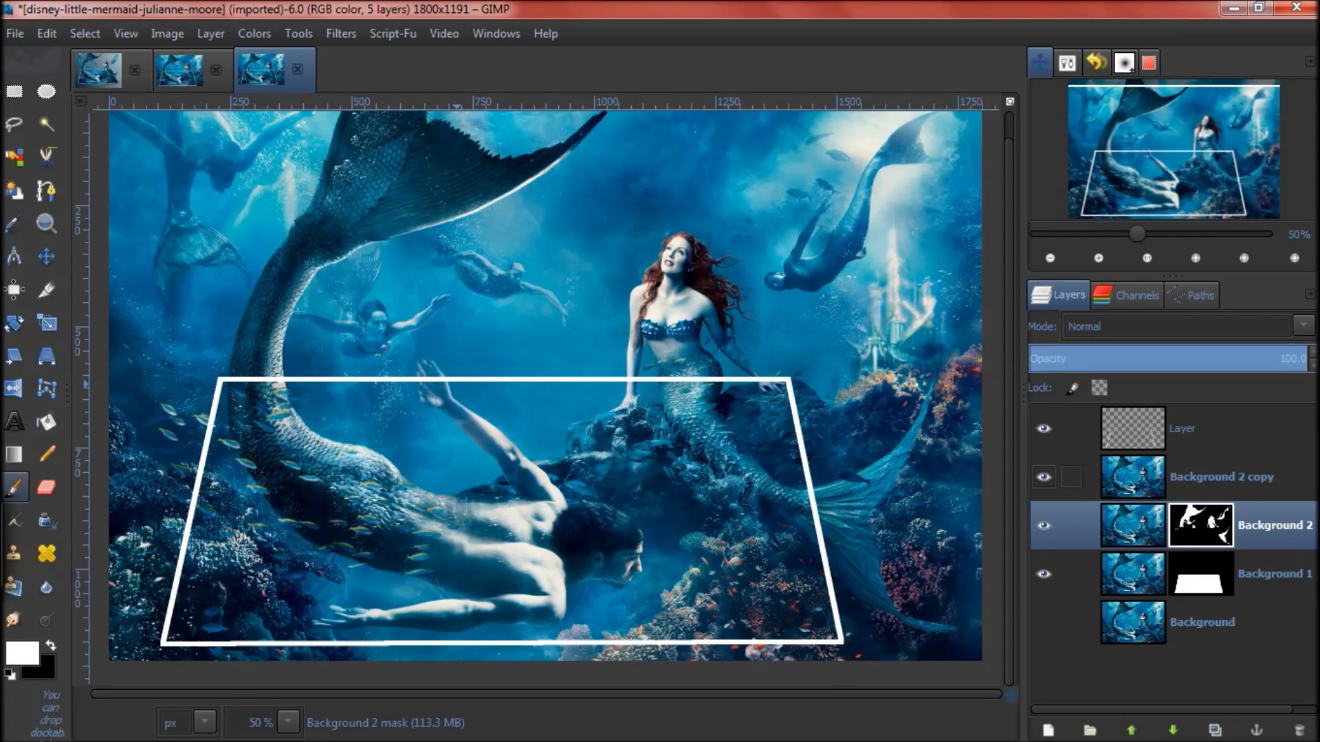
left_click(1049, 258)
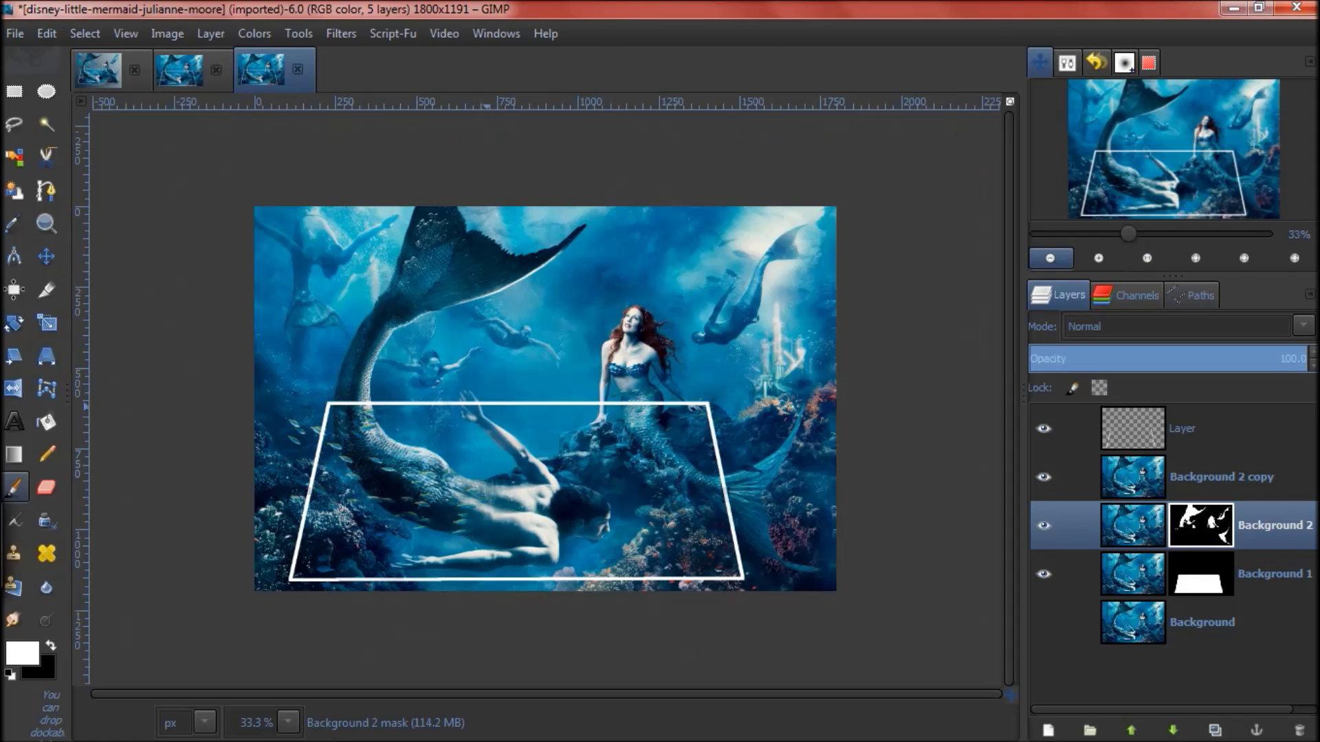
left_click(1098, 258)
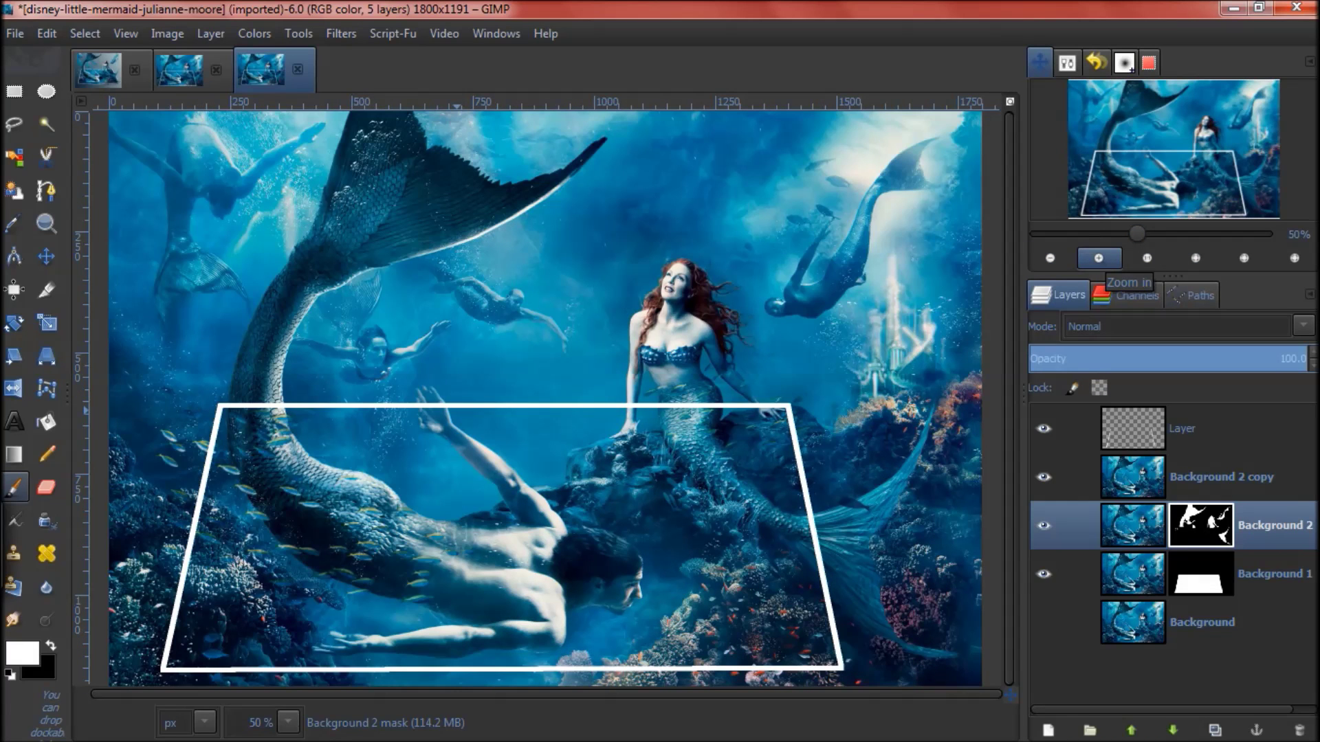
- Lower the white frame layer to directly below Background 2 and hide Background 2 copy
left_click(1183, 429)
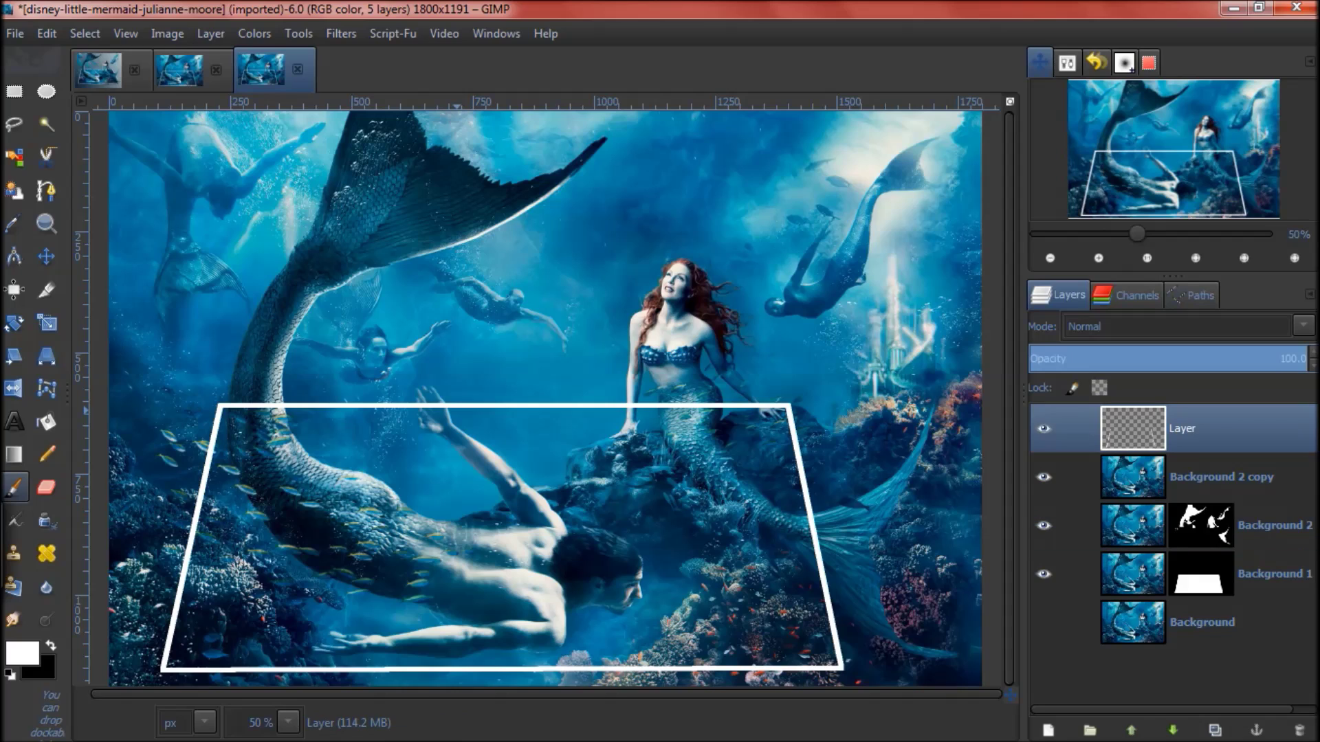
left_click(1173, 730)
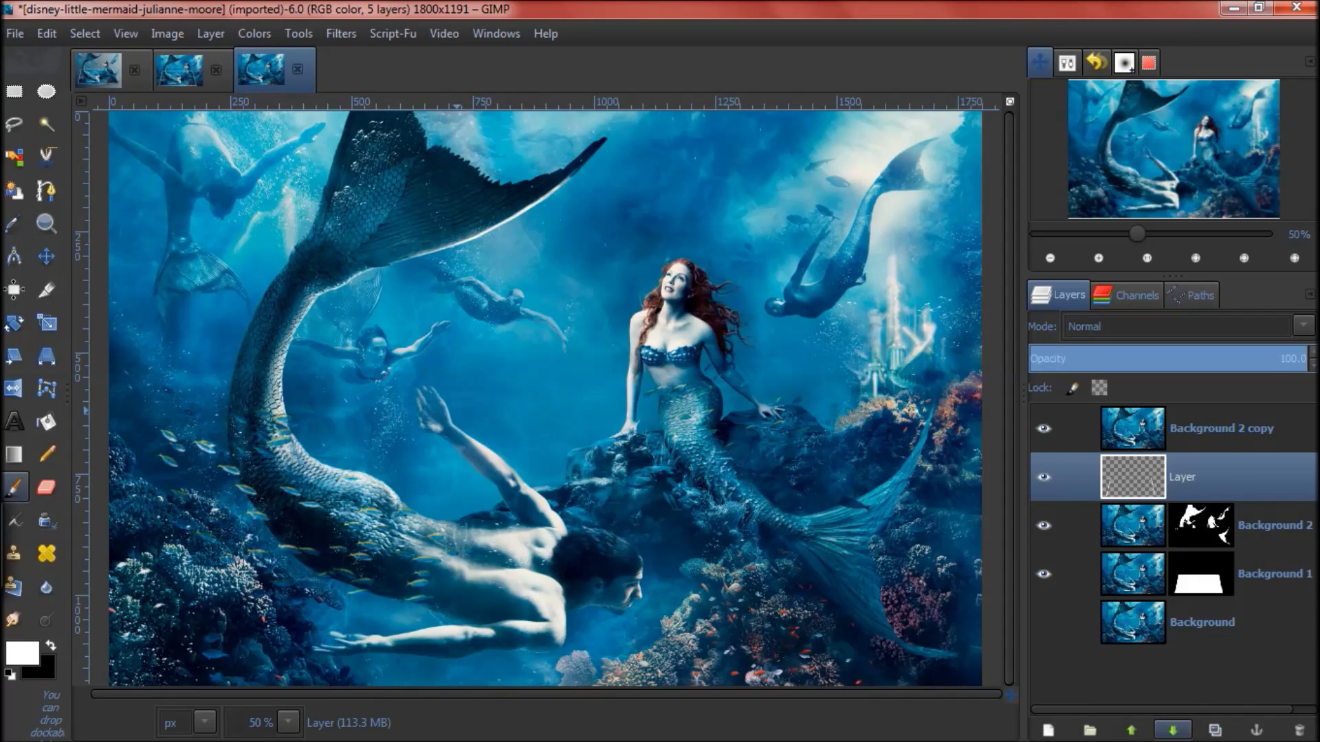
left_click(1173, 730)
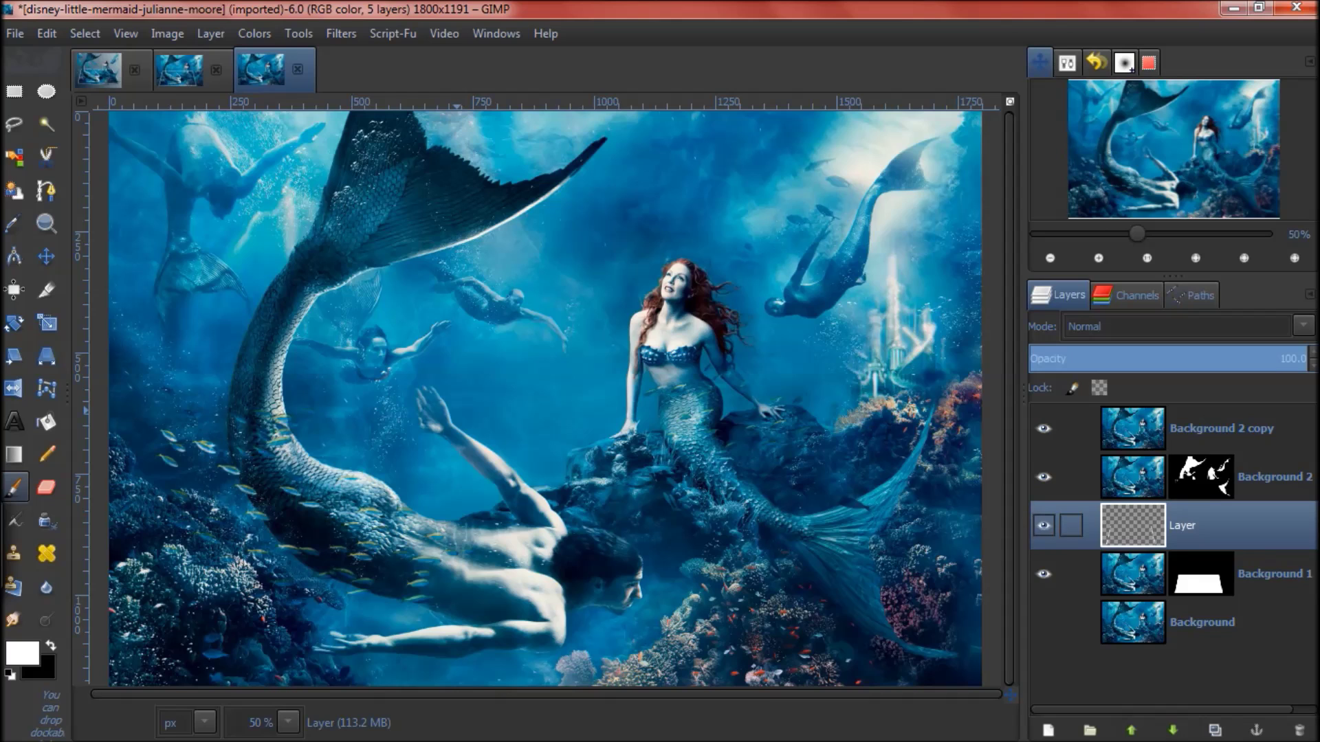
left_click(1043, 428)
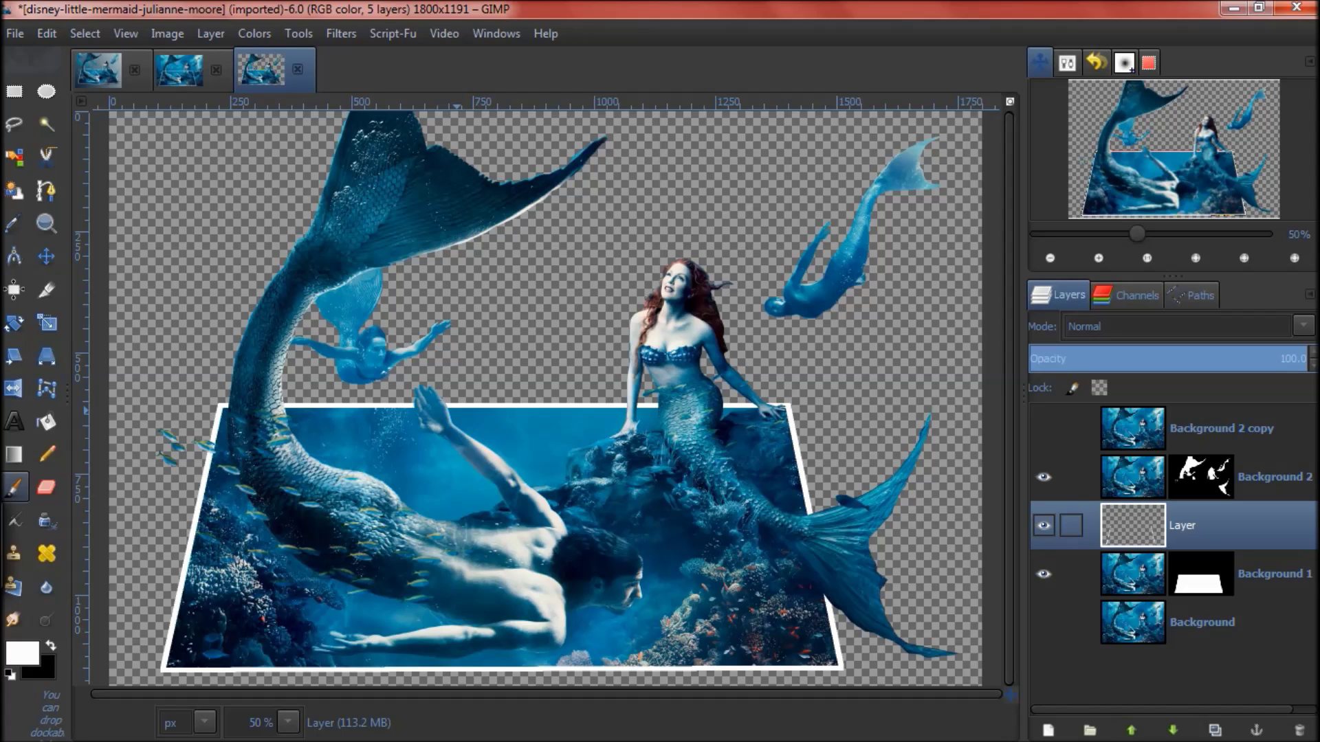
- Compare the cut-outs with the original image by toggling the visibility of Background 2 and Background 2 copy
left_click(1044, 476)
left_click(1043, 476)
left_click(1043, 427)
left_click(1043, 428)
left_click(1043, 427)
left_click(1043, 428)
left_click(1043, 428)
left_click(1043, 427)
- Raise the white frame layer above Background 2 to compare the stacking, and return it to directly below Background 2
left_click(1130, 730)
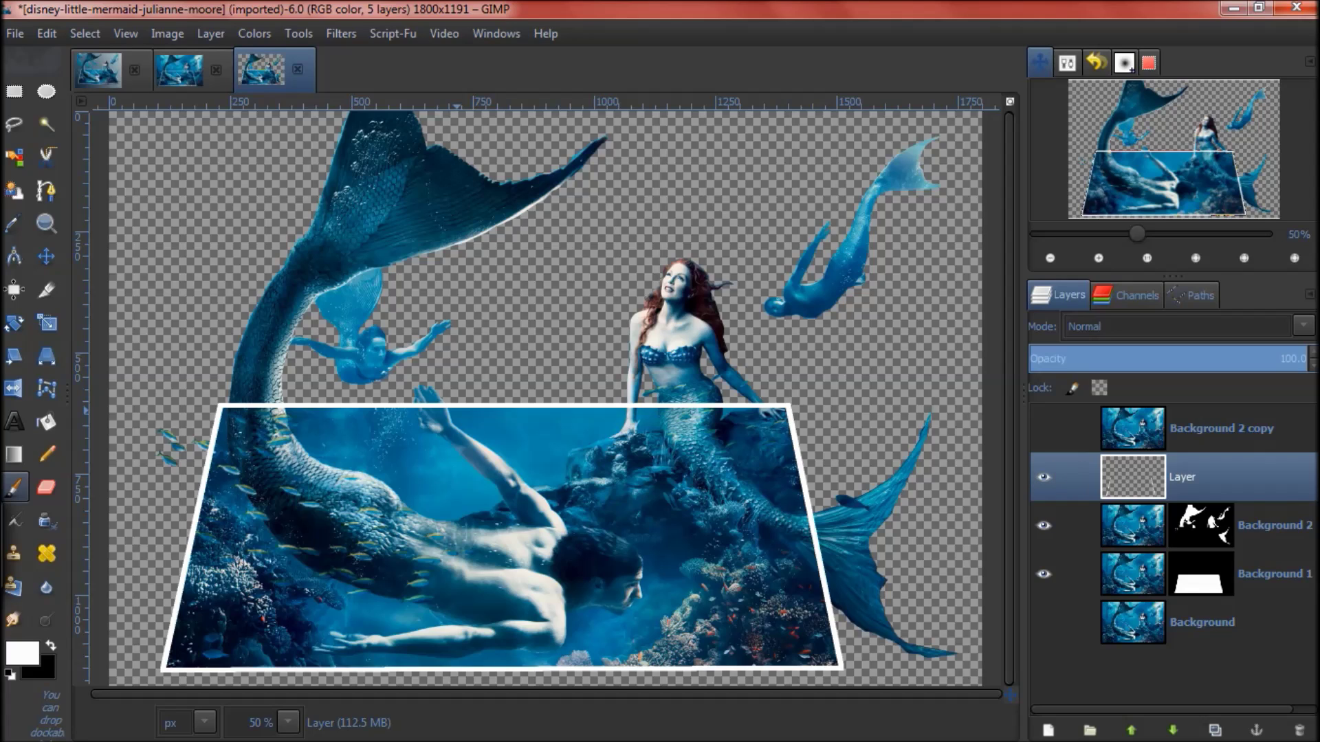
left_click(1131, 730)
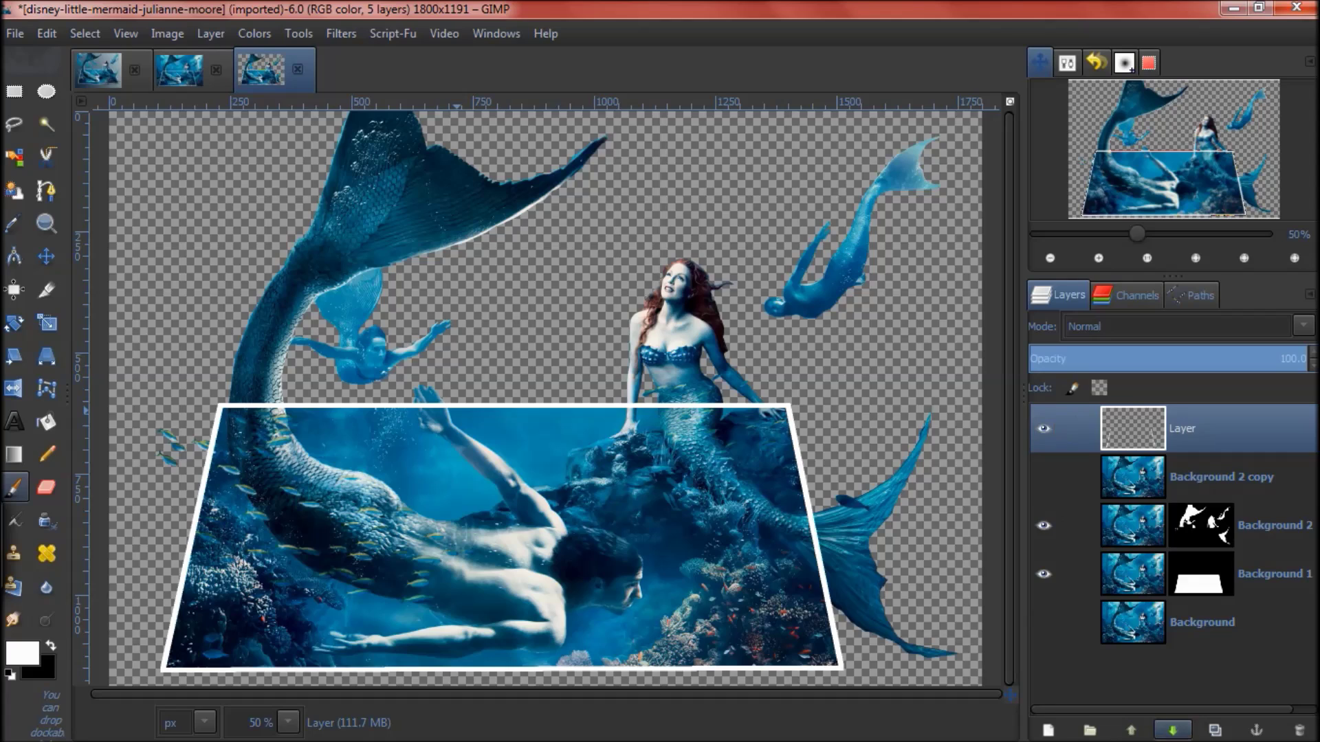
left_click(1172, 730)
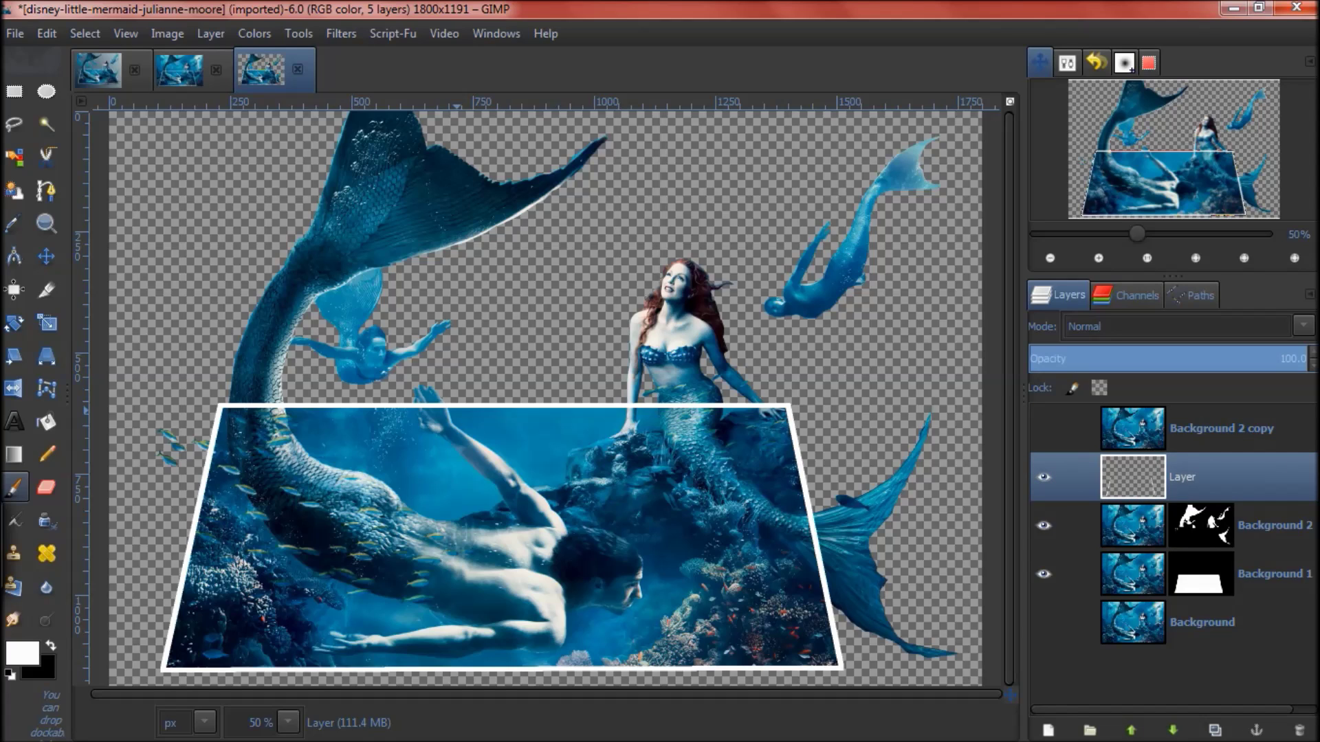
double_click(1182, 477)
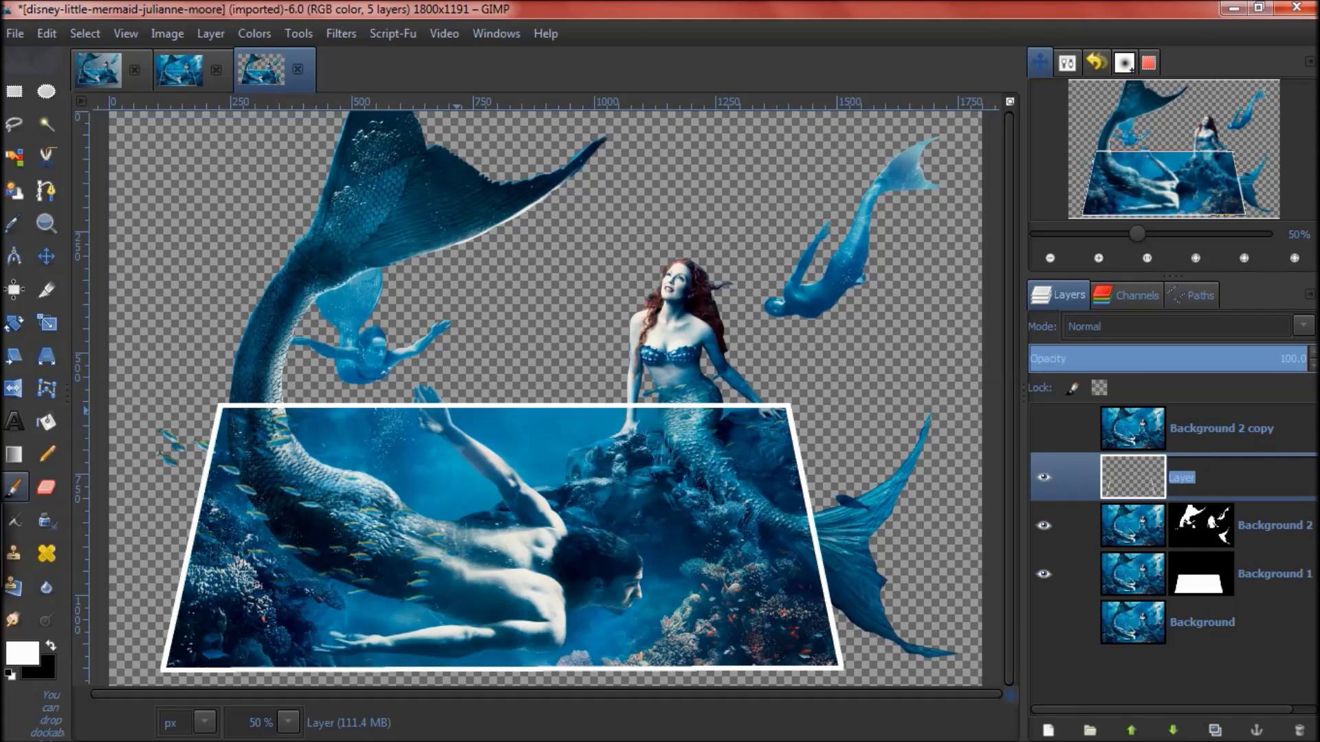
key("Return")
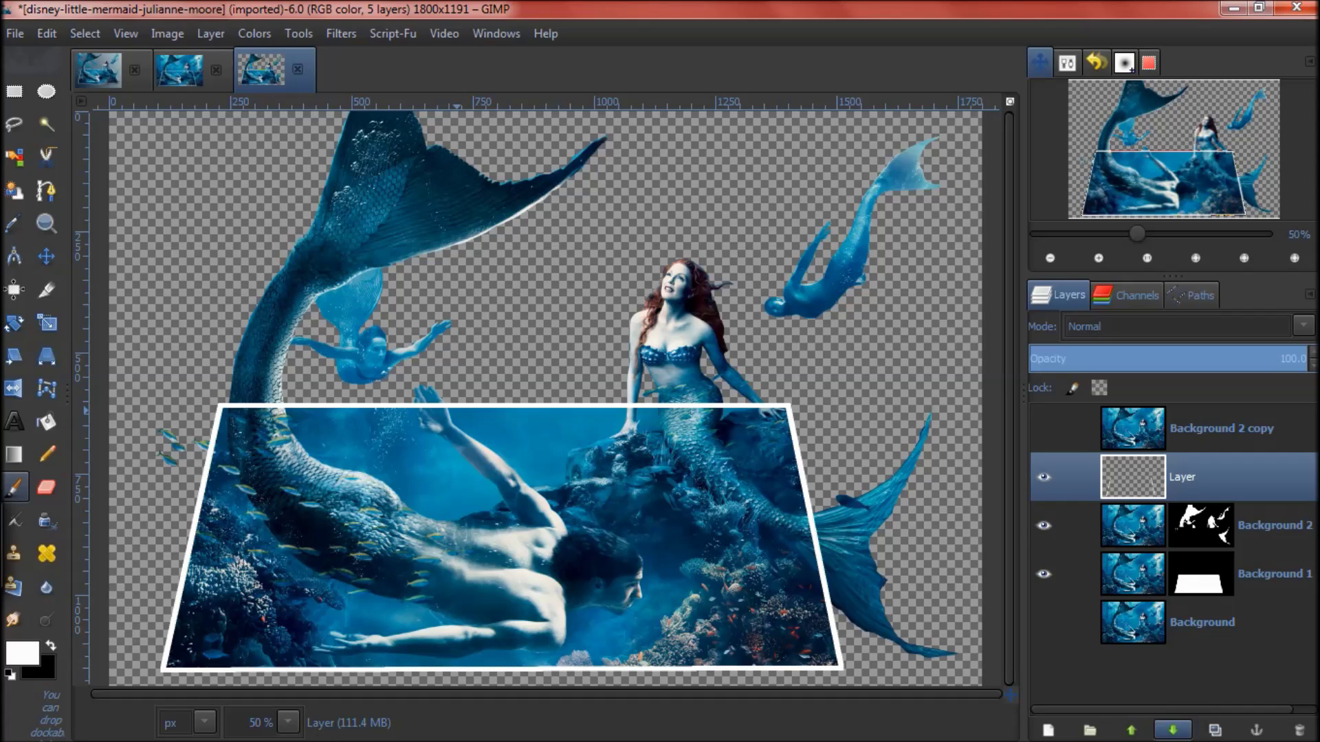
left_click(1173, 730)
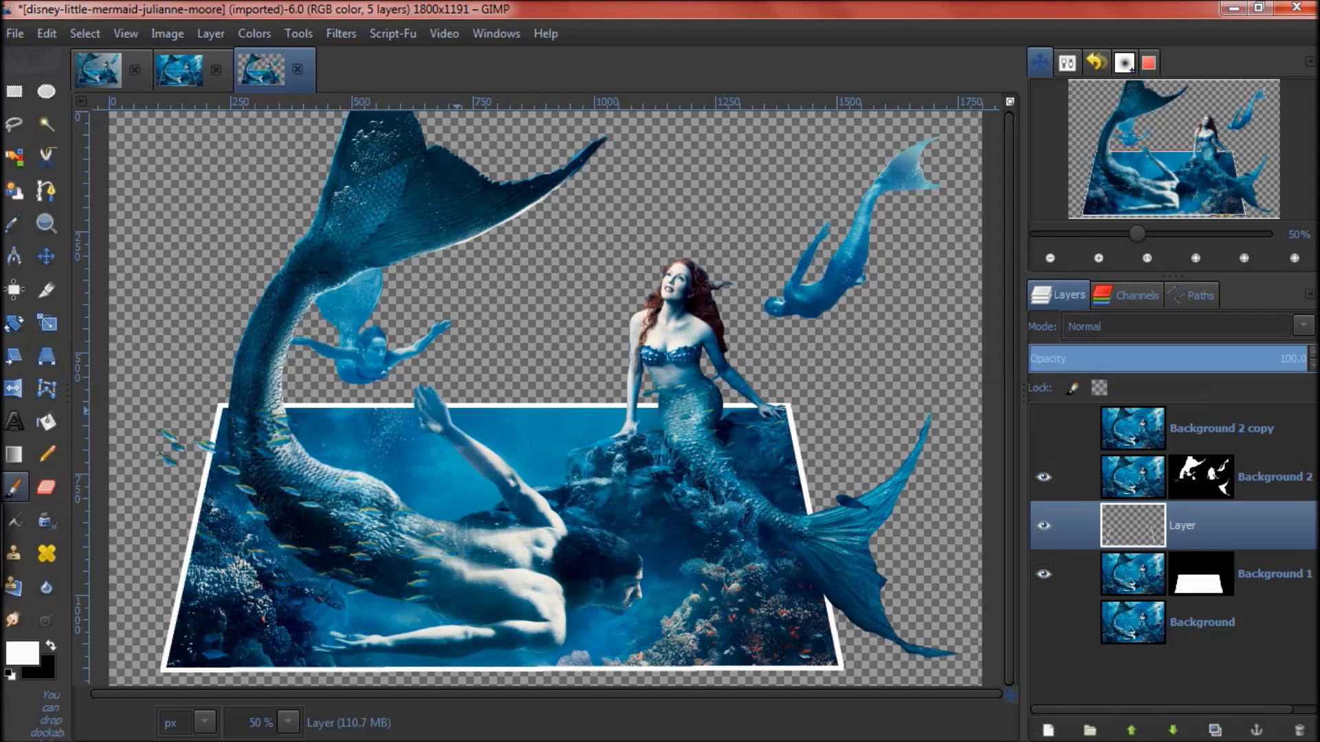
- Check the contributions of Background 2 and Background 1 at 33.3% zoom by toggling each layer's visibility
left_click(1049, 258)
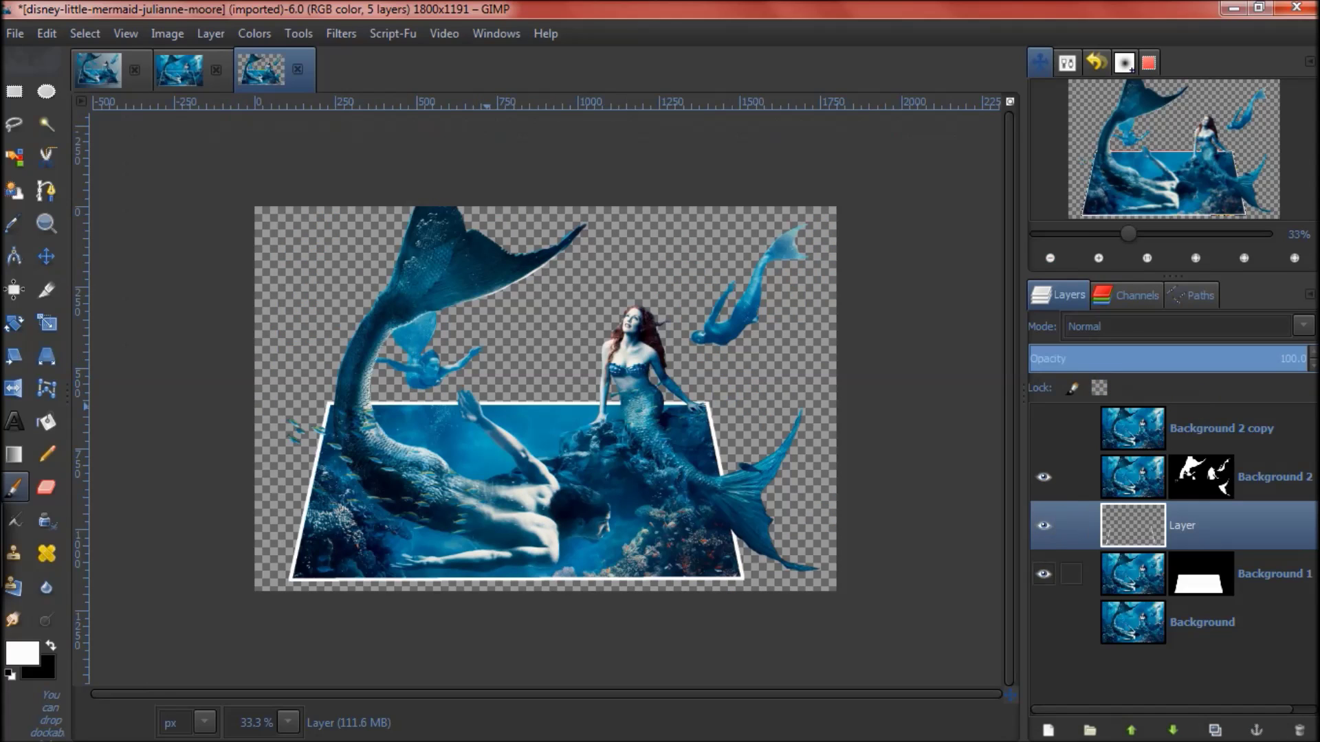
left_click(1043, 476)
left_click(1044, 476)
left_click(1044, 573)
left_click(1043, 573)
- Add a transparent 1800 × 1191 px layer directly above the bottom Background layer
left_click(1201, 622)
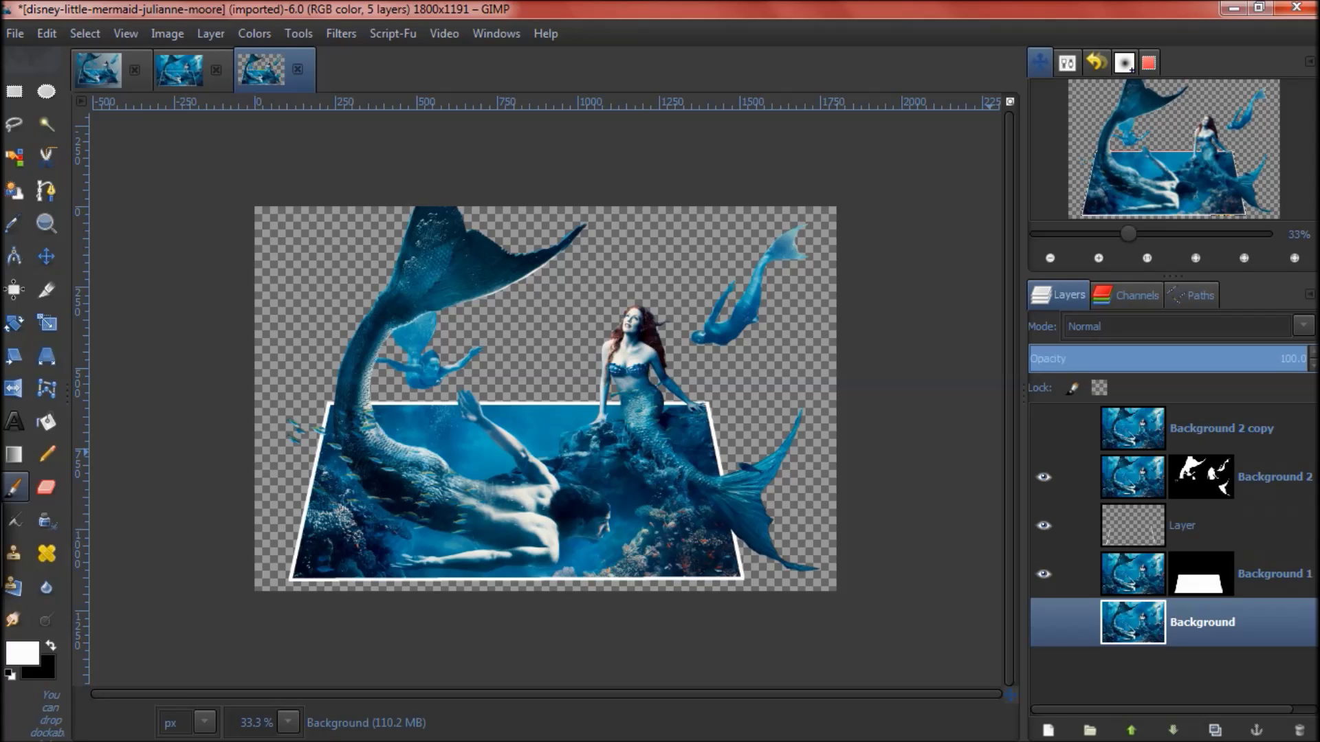
key("shift+ctrl+n")
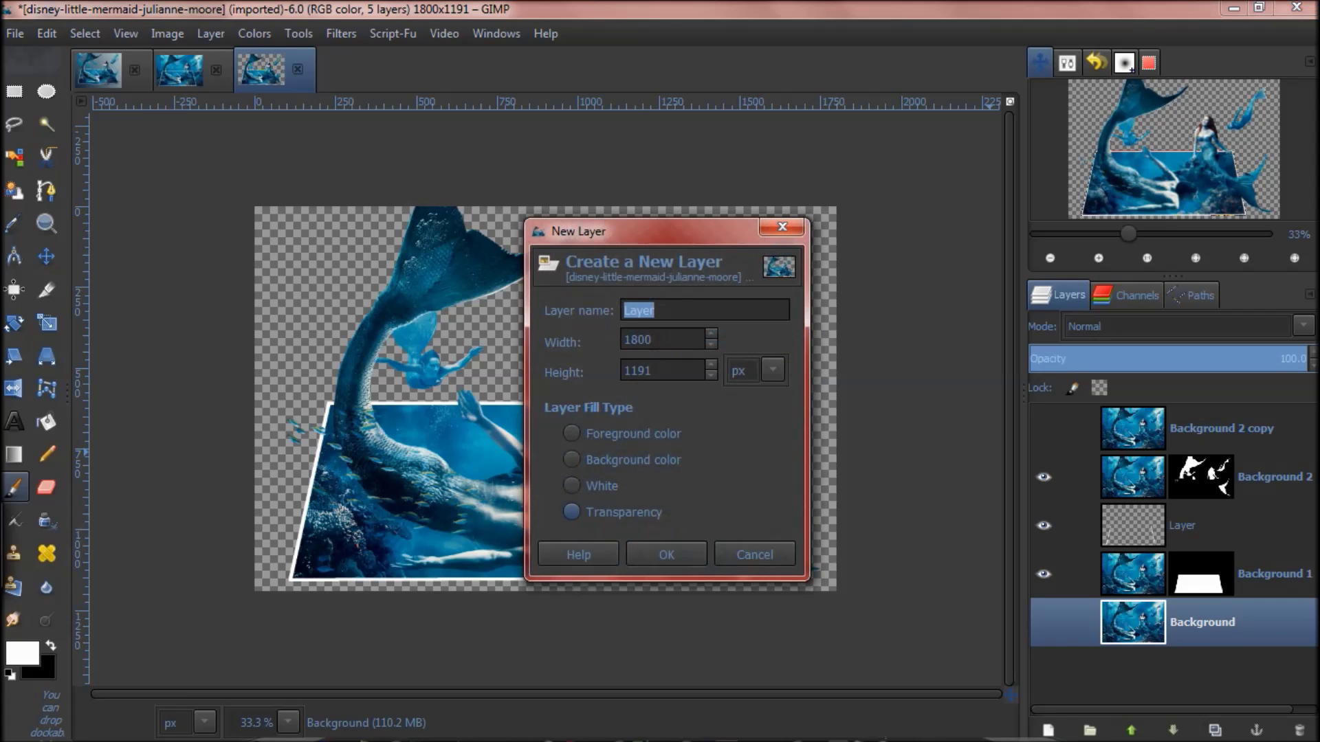
key("Return")
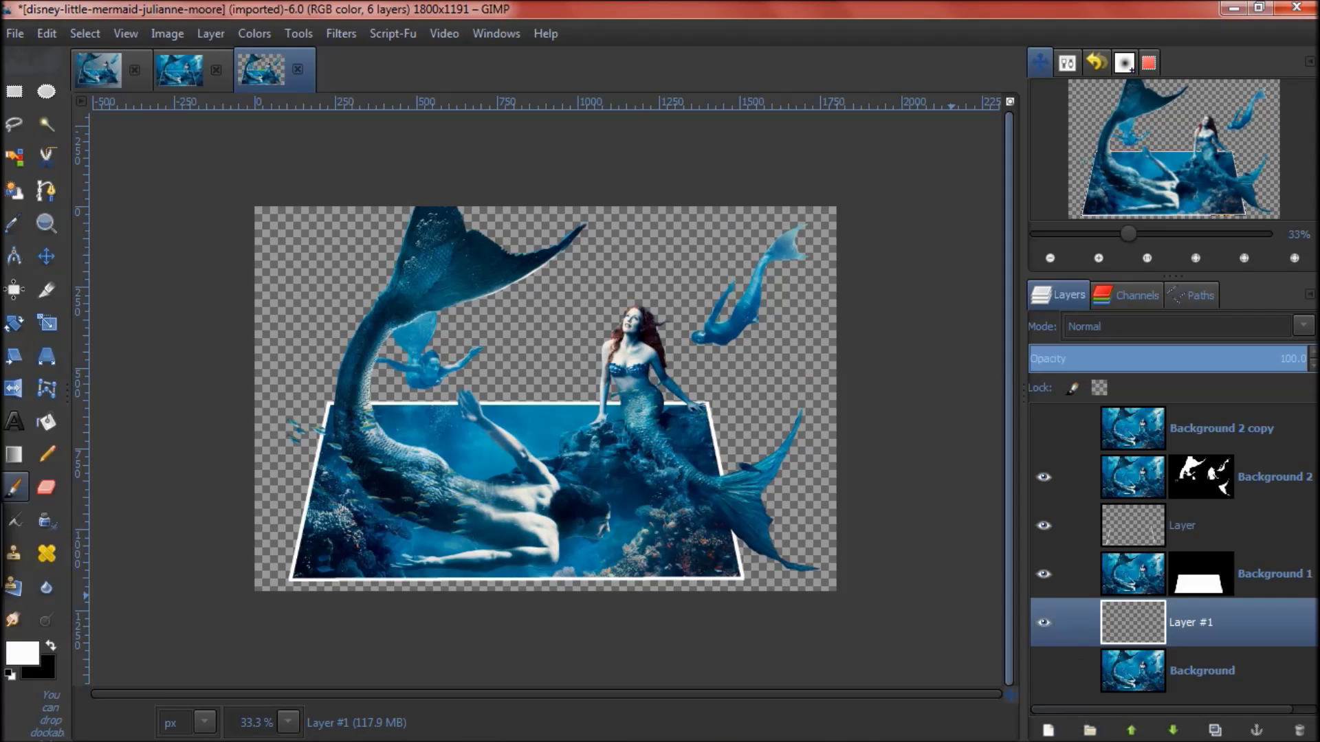
- Activate the Blend tool, choose dark blue 072034, and swap it into the background color
key("d")
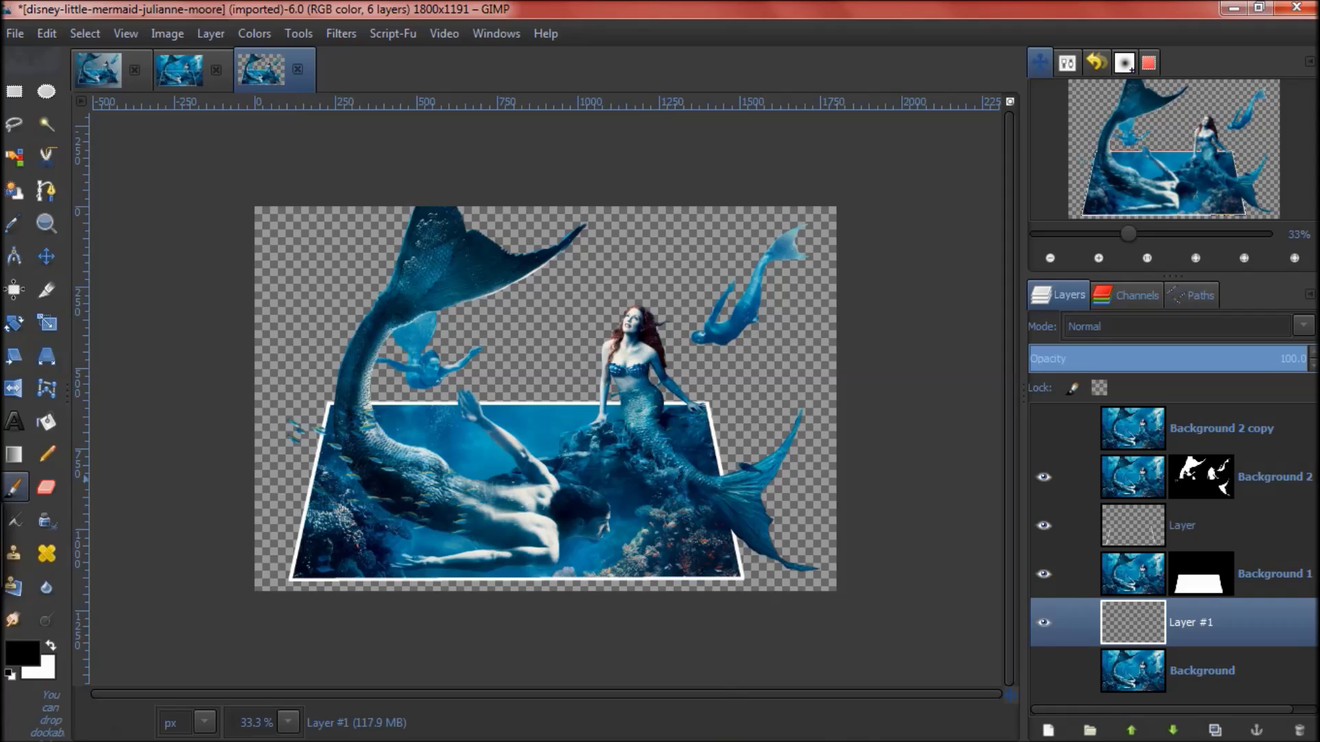
left_click(14, 455)
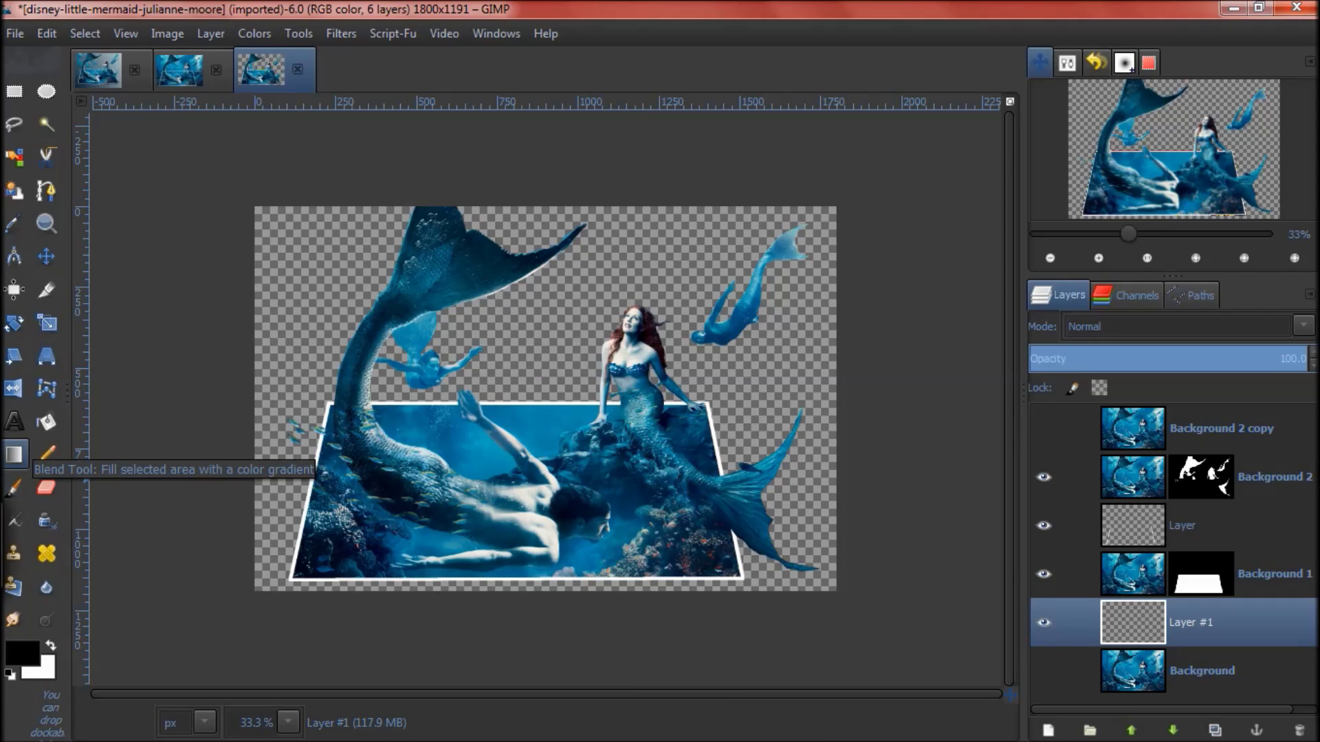
left_click(1067, 62)
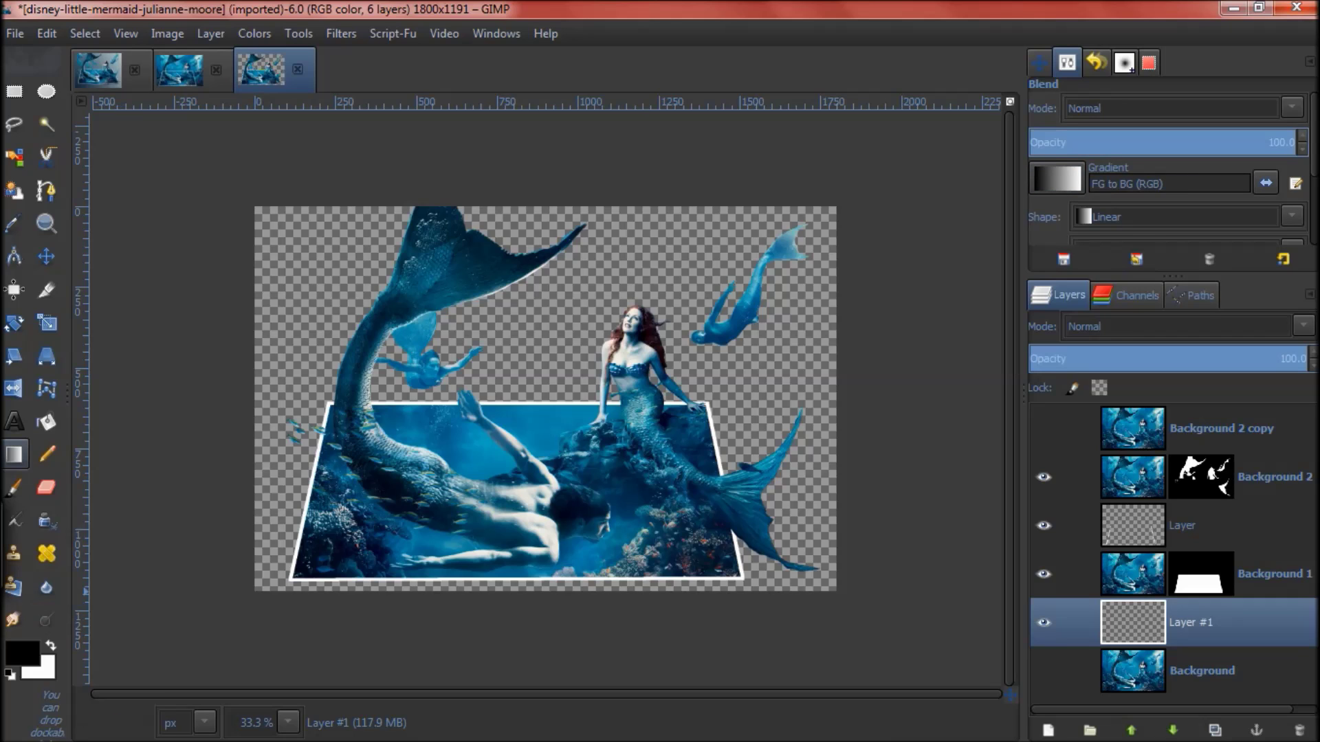
left_click(22, 652)
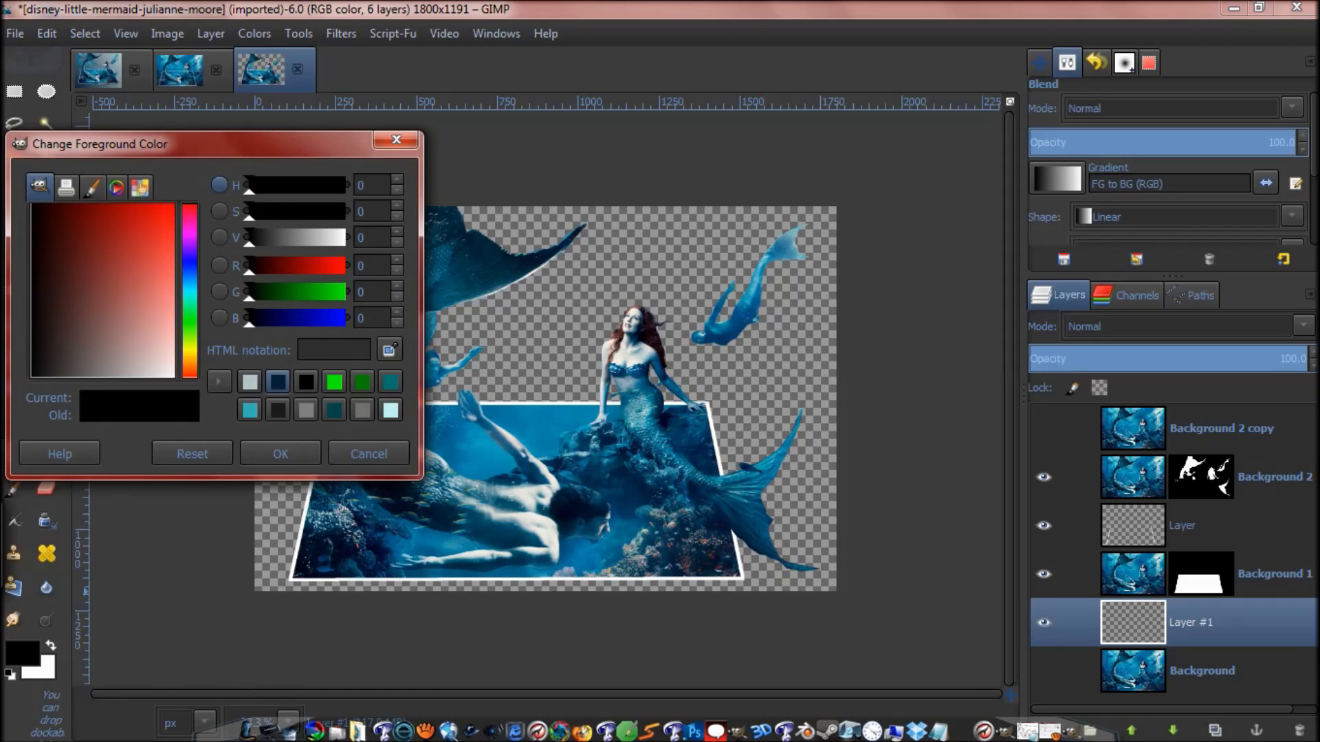
left_click(277, 381)
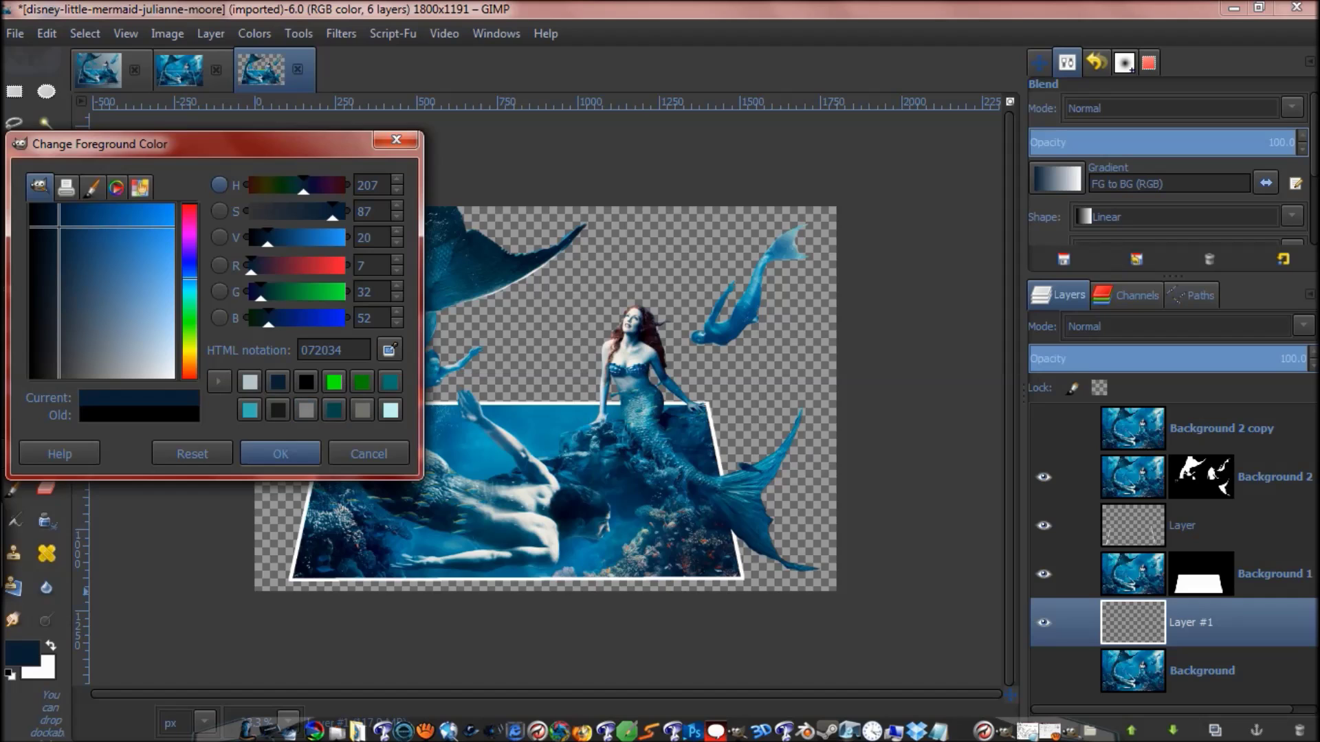
left_click(280, 454)
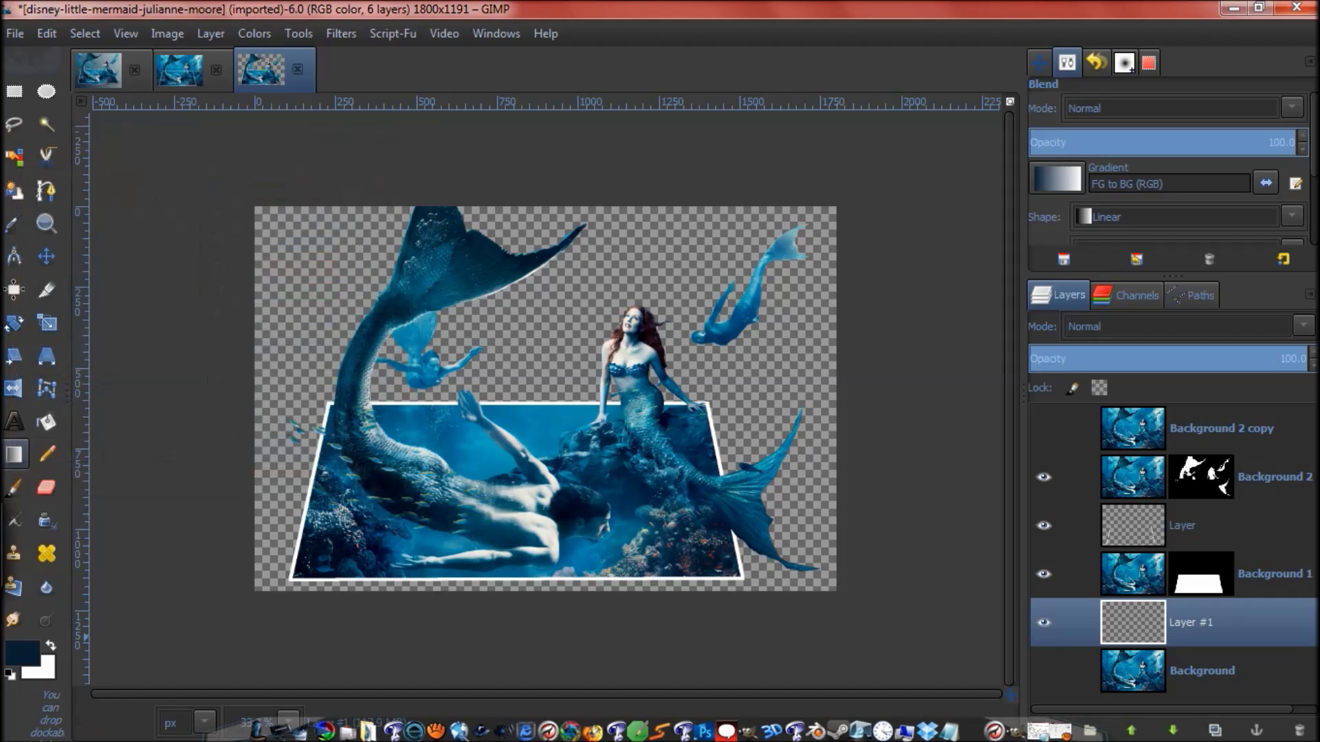
key("x")
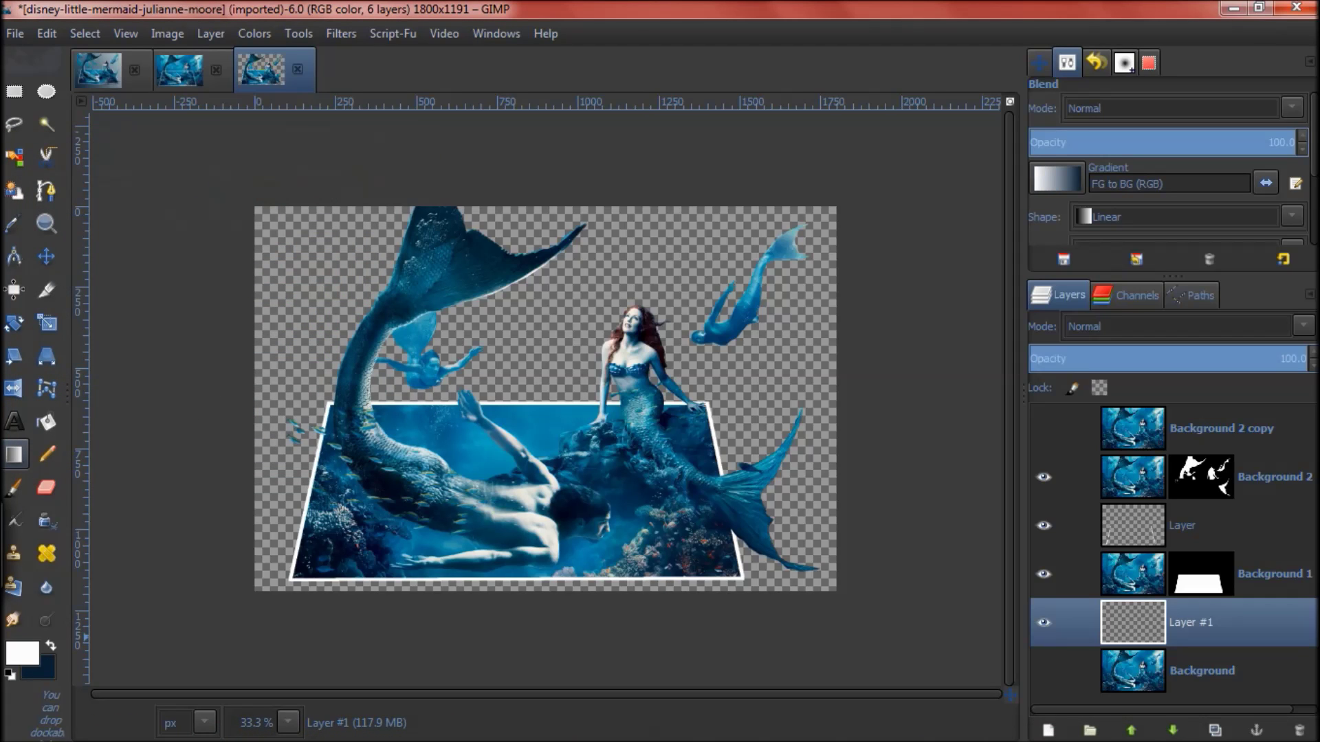
left_click(22, 653)
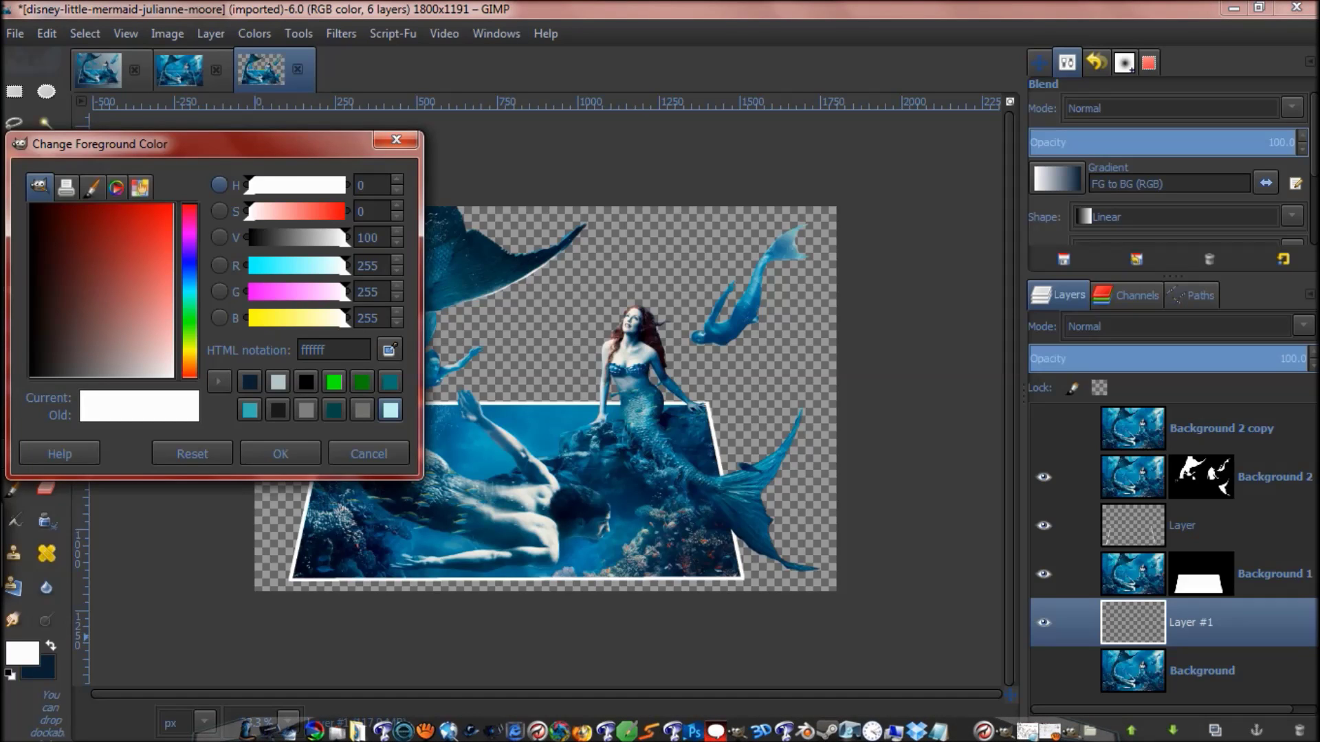
left_click(389, 411)
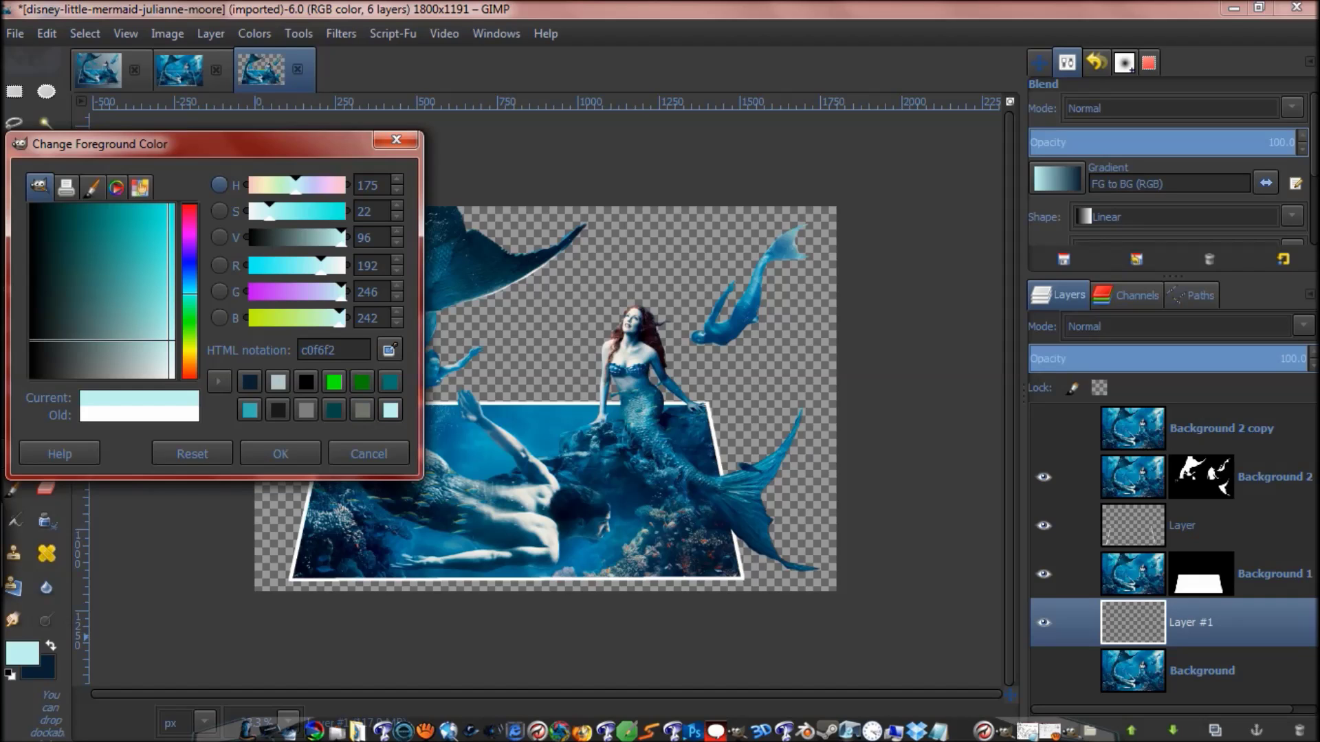
left_click(334, 410)
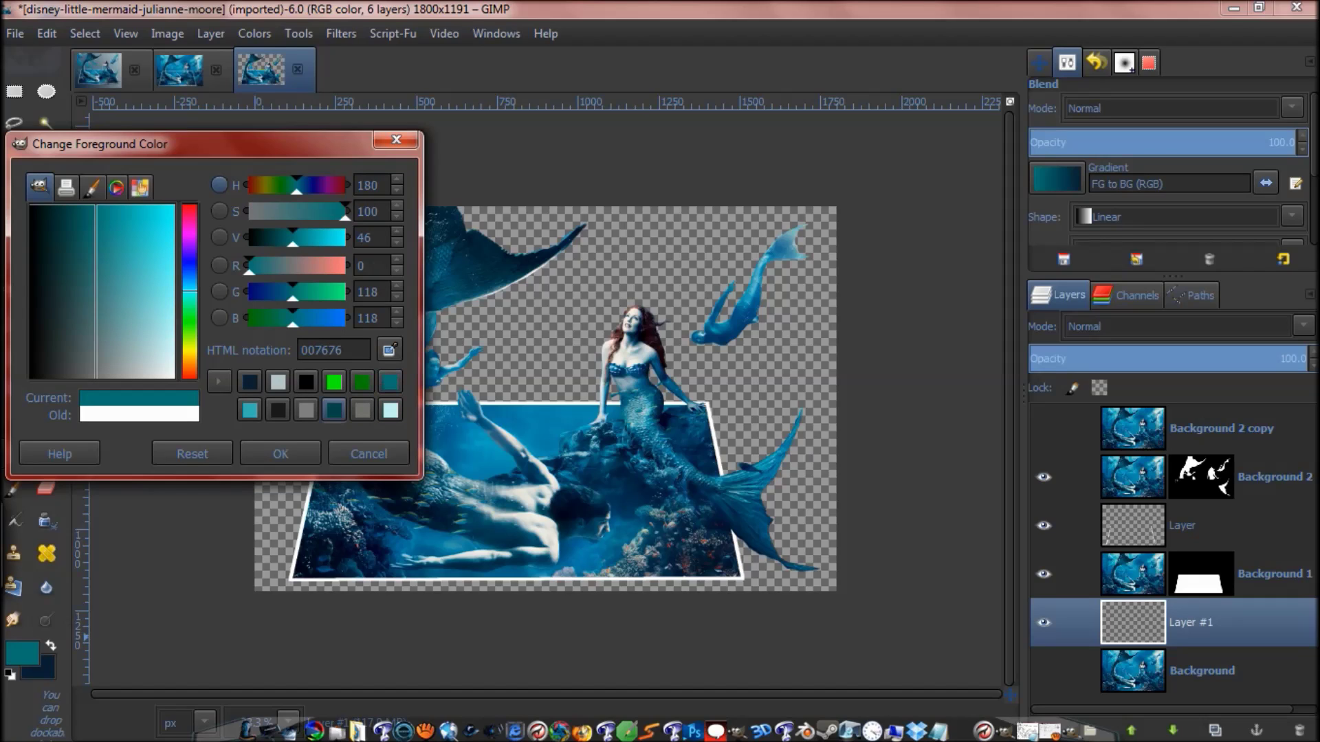
left_click(250, 410)
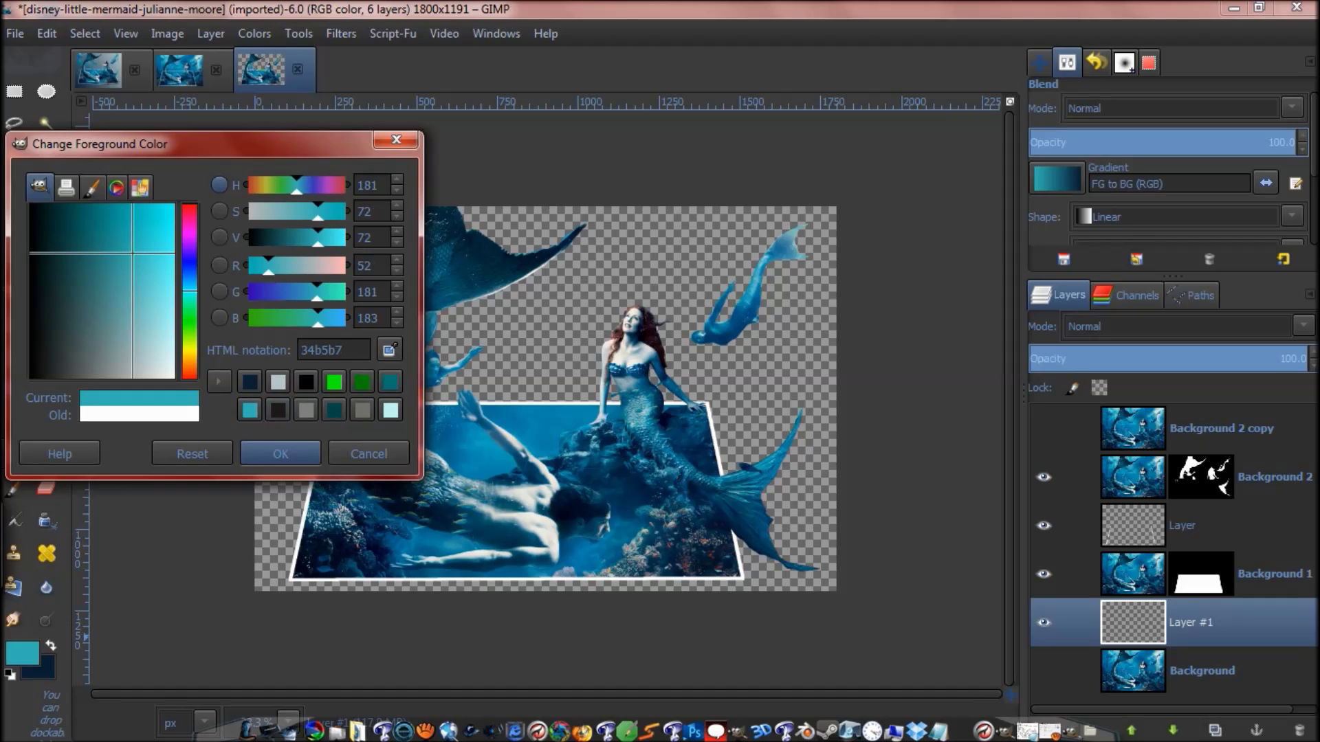
left_click(369, 453)
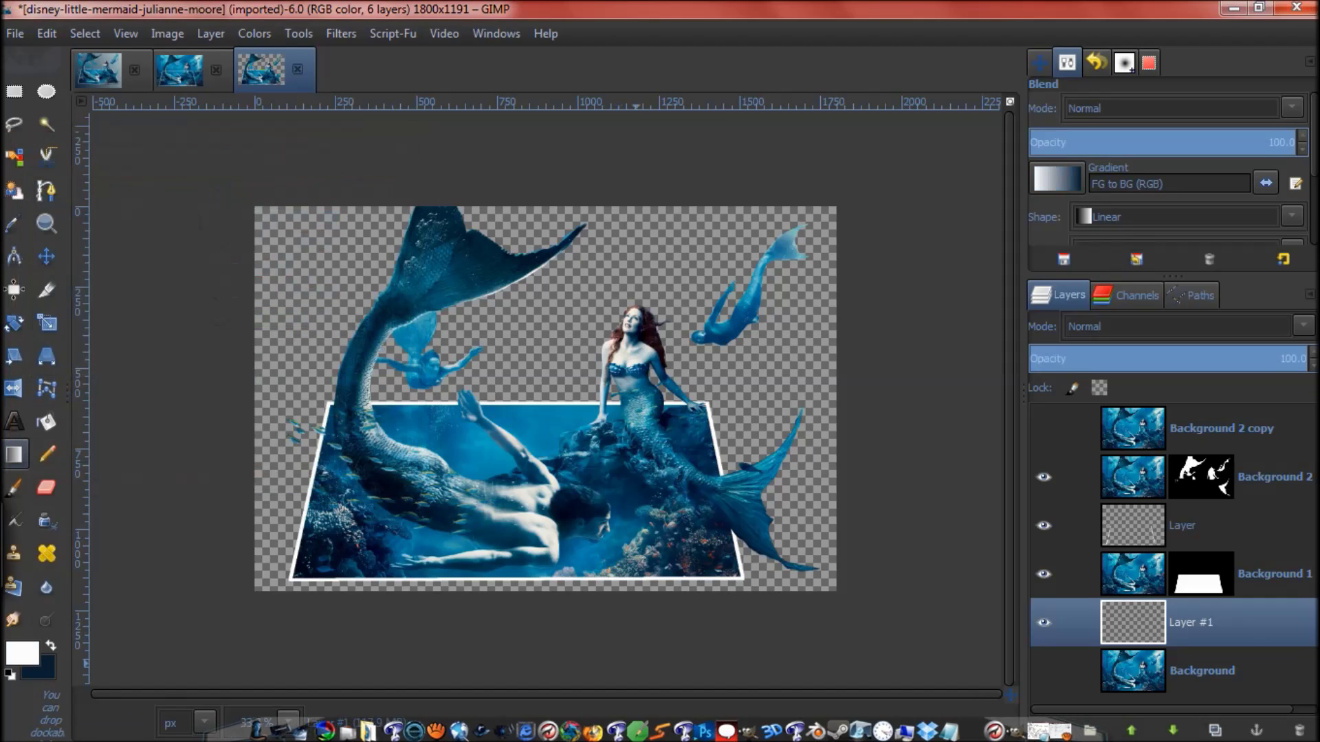
- Switch to the Notepad instructions, copy the light gradient color code B6C8CA, and minimize the notes
left_click(1044, 691)
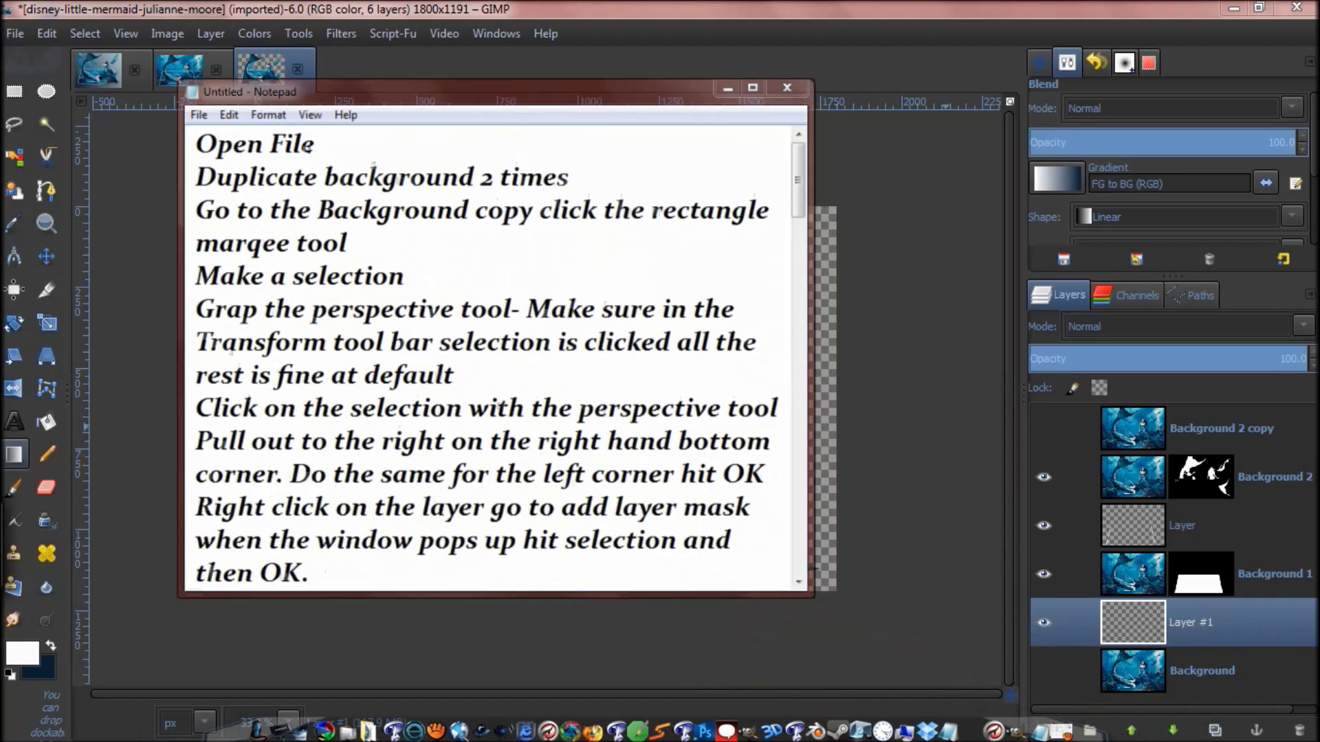
scroll(464, 337, "down", 7)
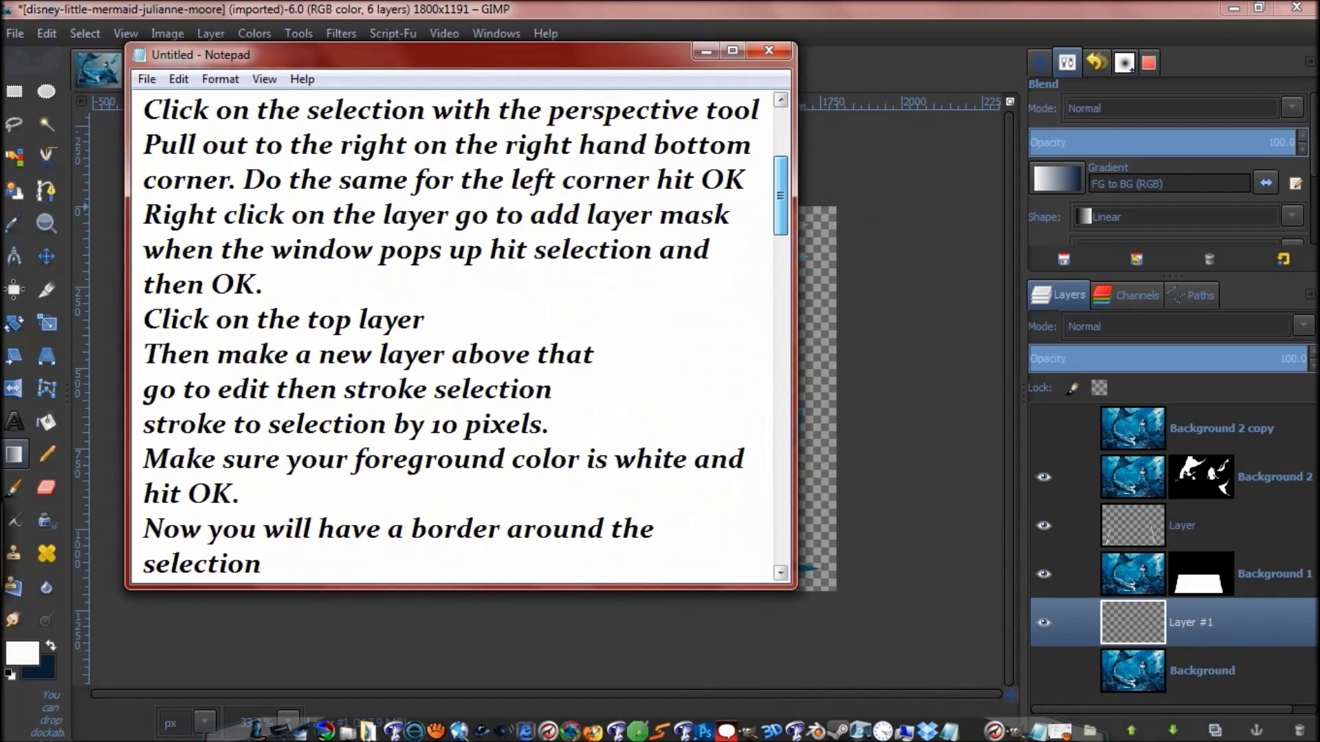
scroll(463, 337, "down", 4)
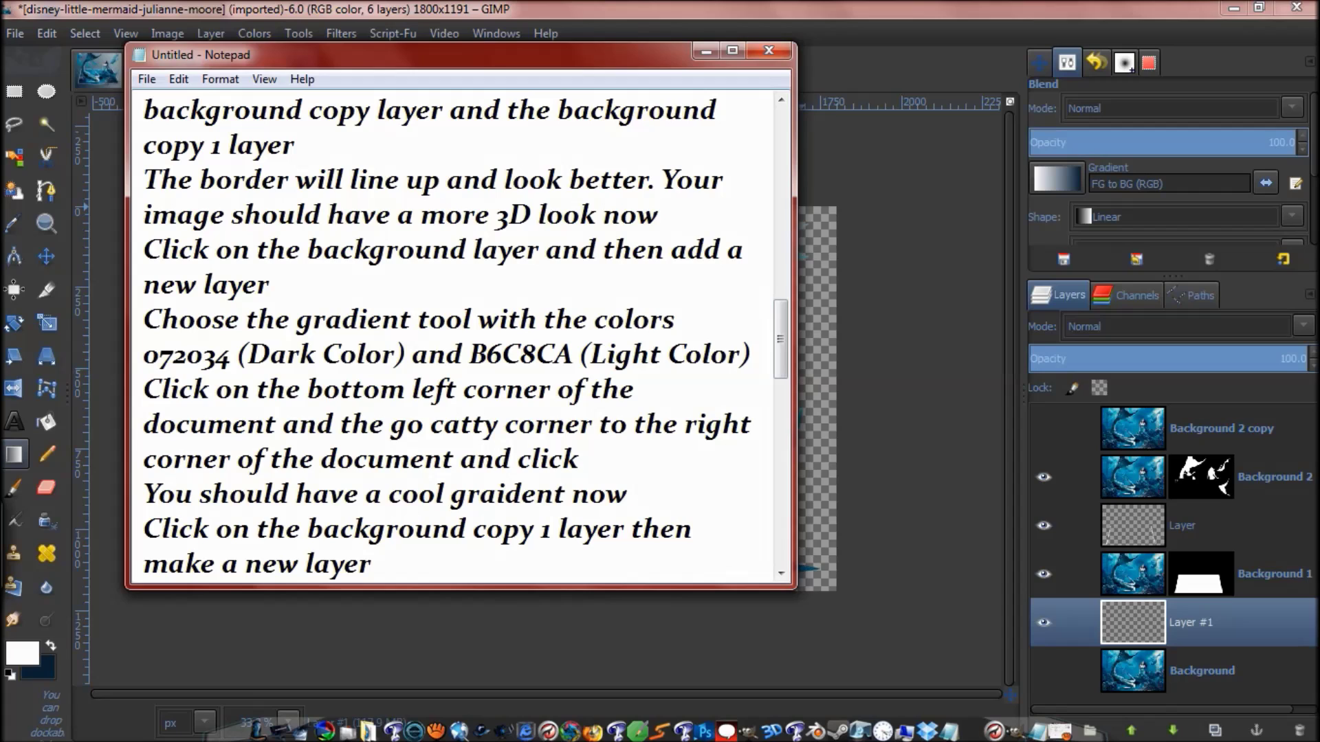
left_click_drag(573, 354, 470, 354)
key("ctrl+c")
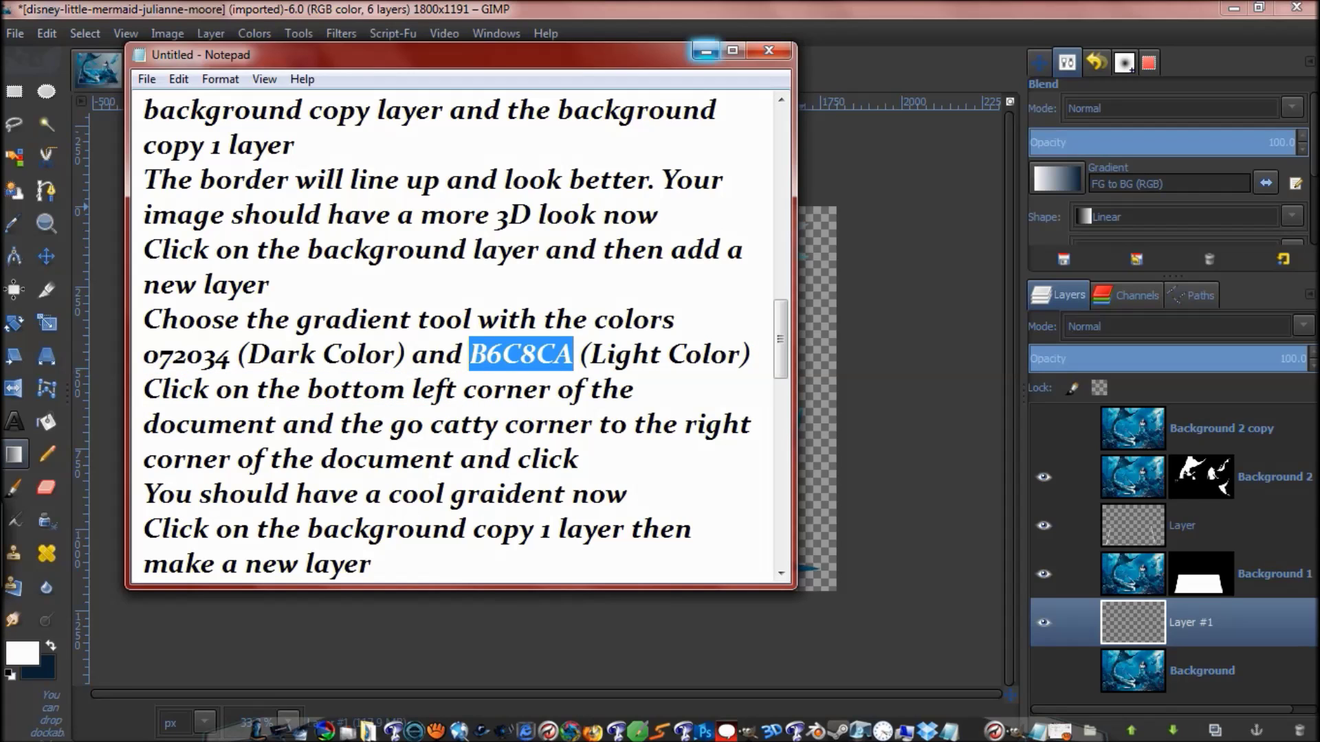
left_click(705, 51)
- Set the foreground color to b6c8ca using the copied HTML code
left_click(22, 653)
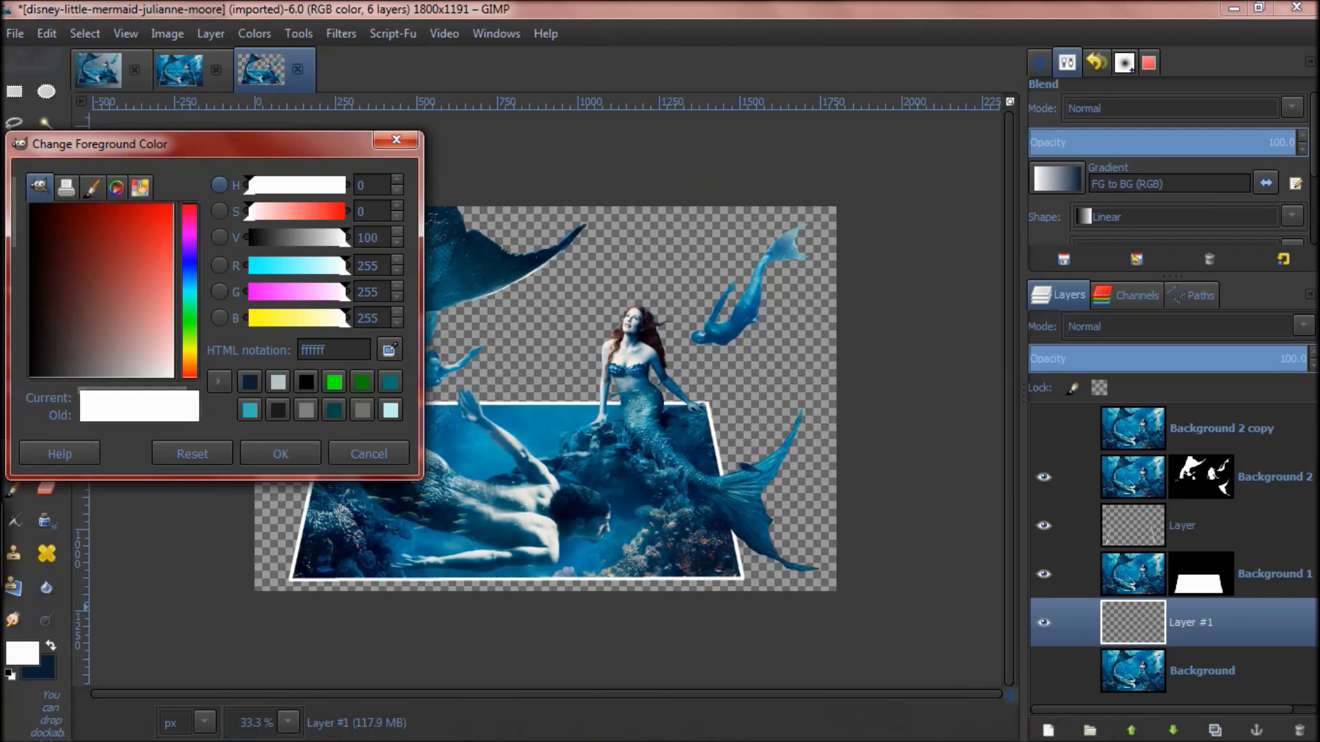
key("BackSpace")
key("ctrl+v")
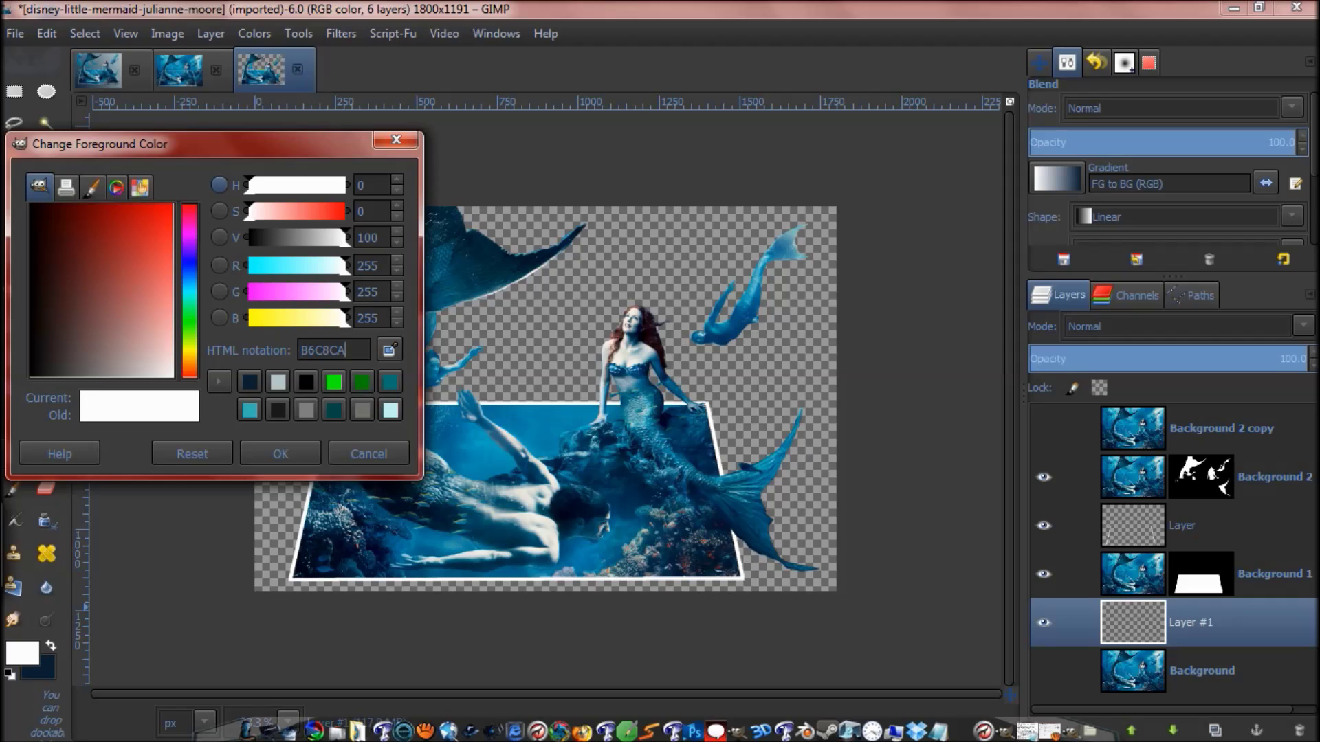
key("Return")
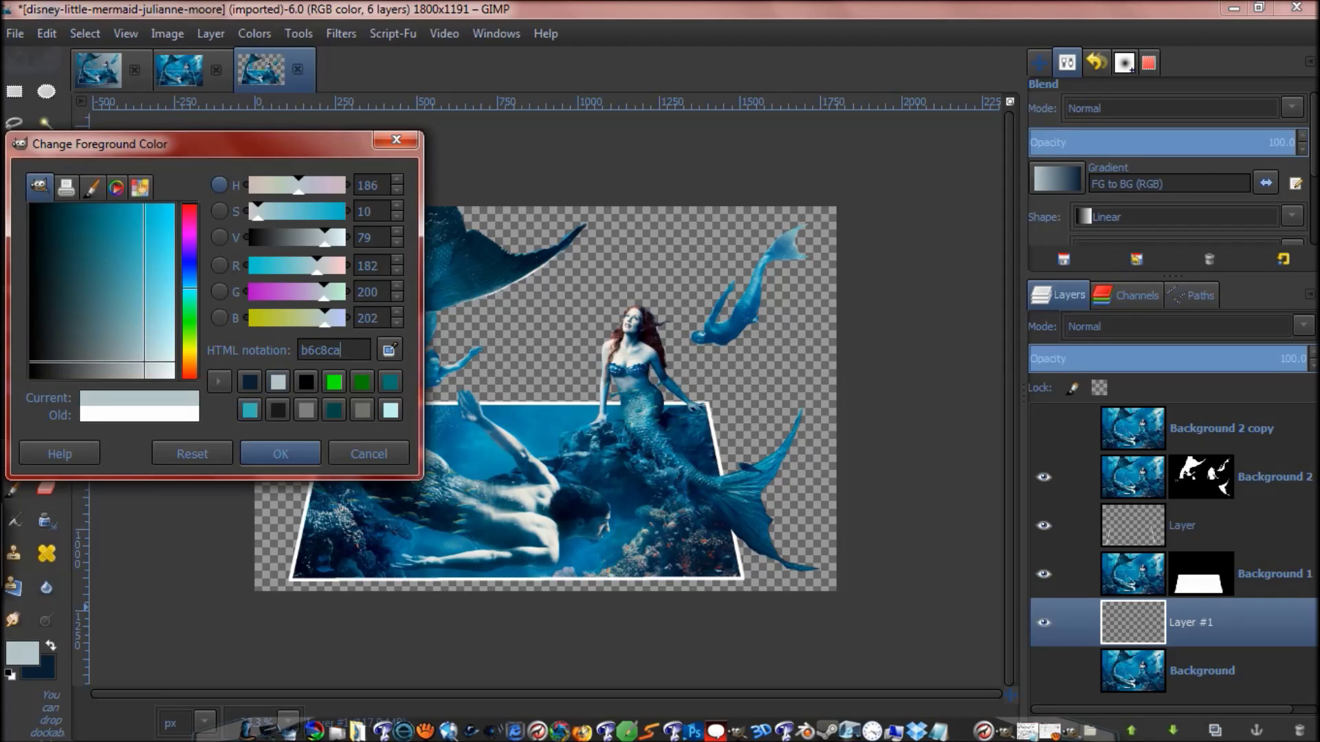
left_click(281, 453)
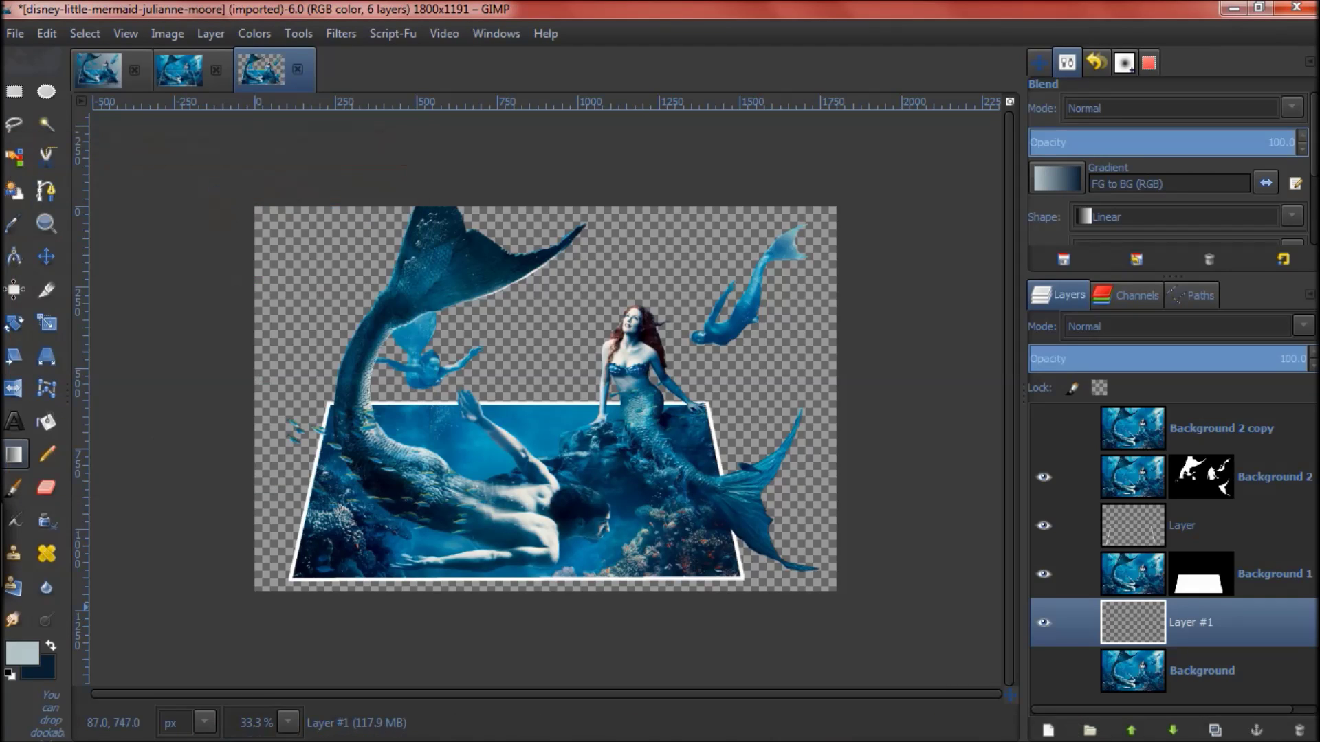
- Swap the colors and fill Layer #1 with a linear gradient from the canvas's lower-left corner to its upper-right corner
key("x")
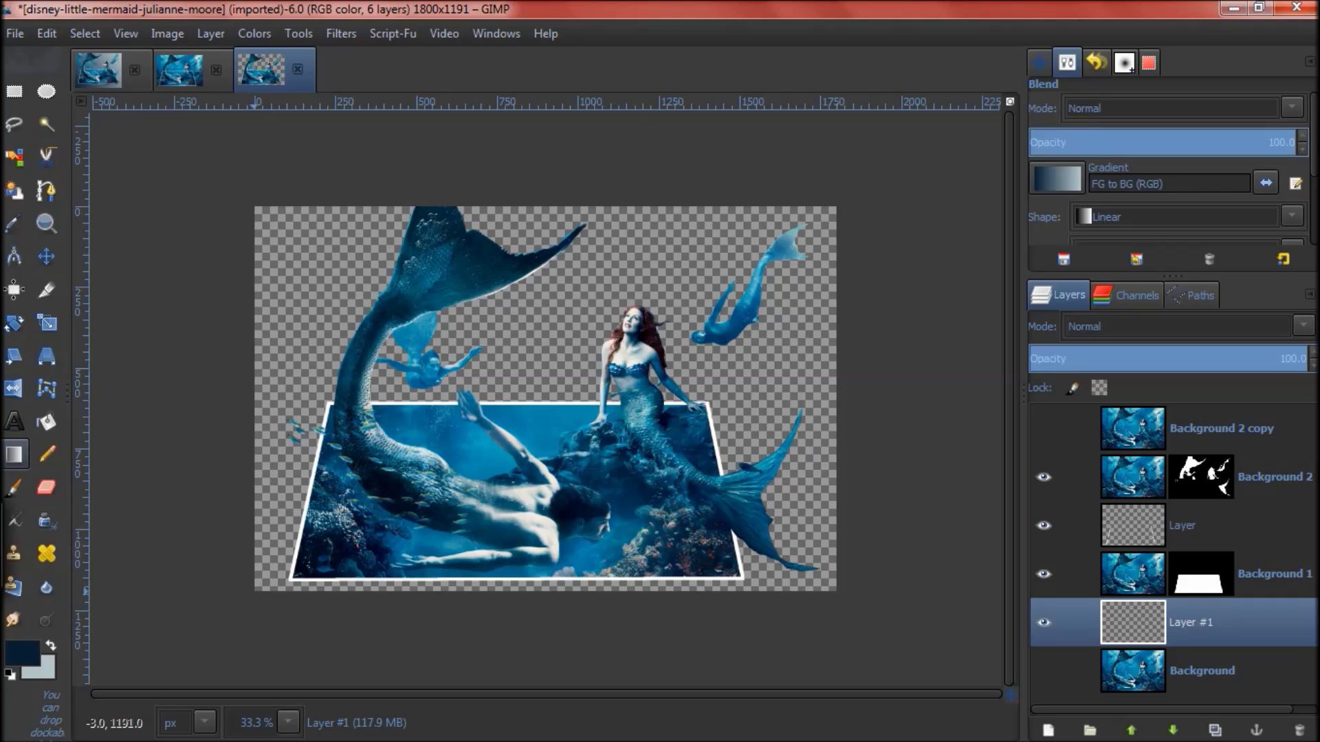
left_click_drag(254, 591, 834, 207)
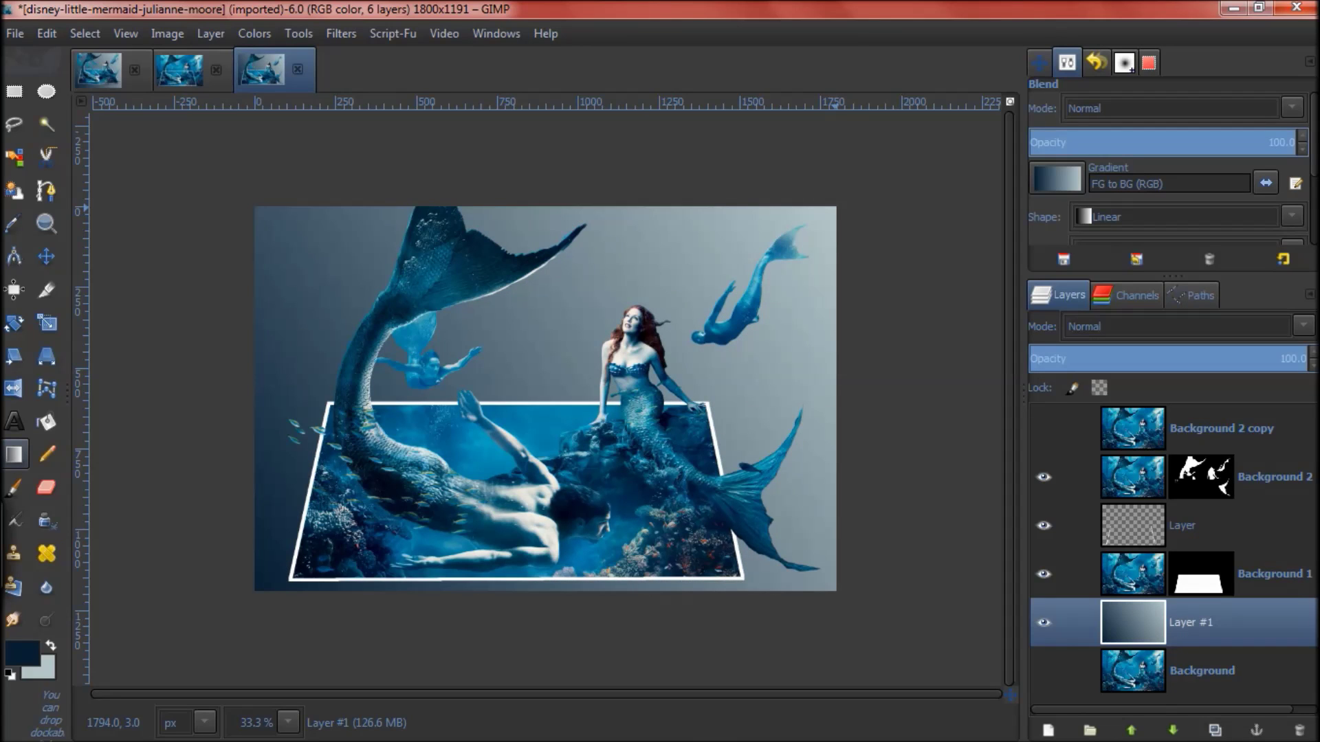
- Add a transparent 1800 × 1191 px layer directly above Background 2
left_click(1200, 476)
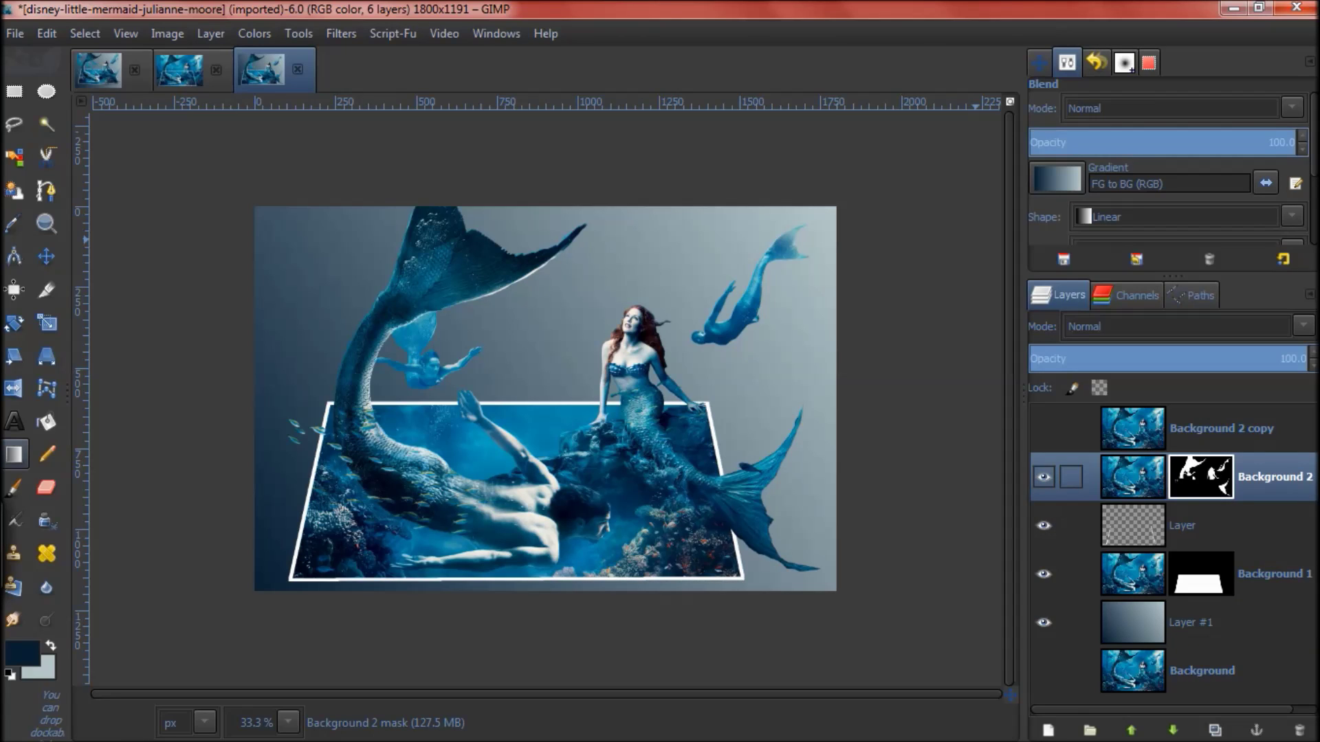
key("shift+ctrl+n")
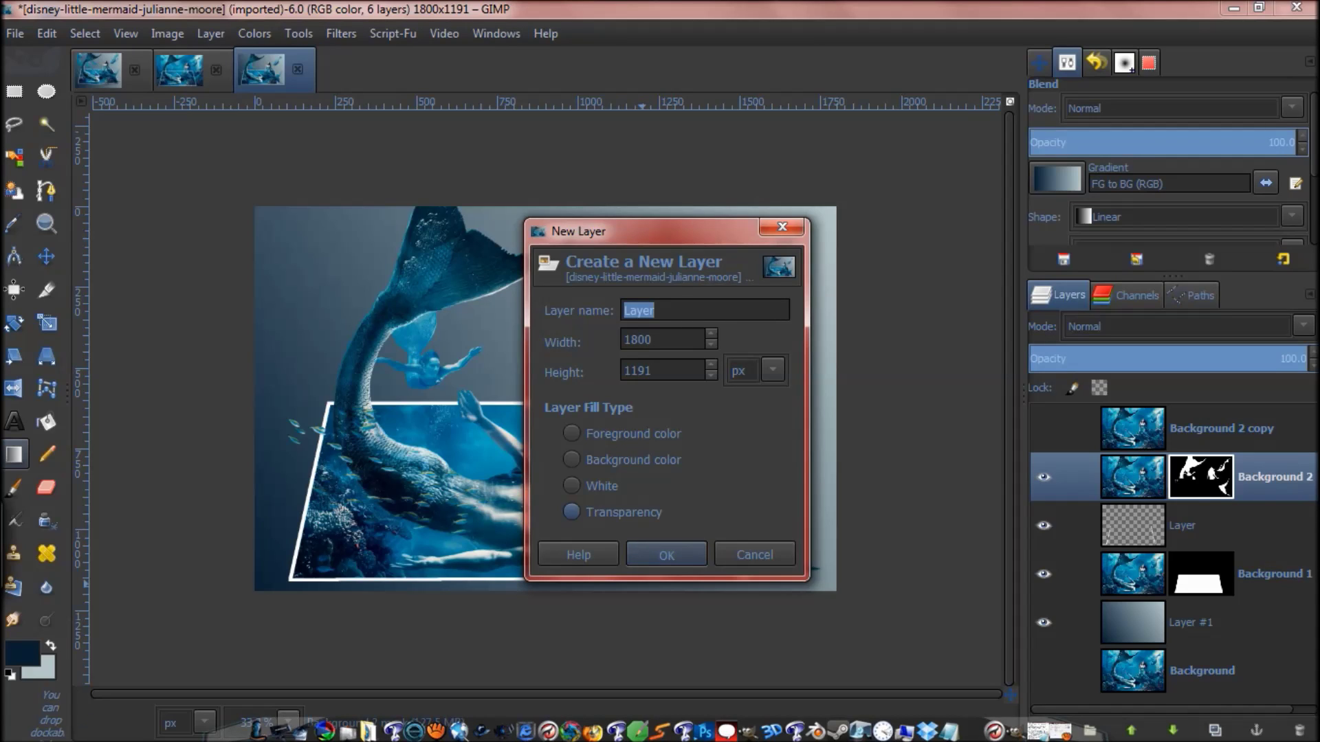
key("Return")
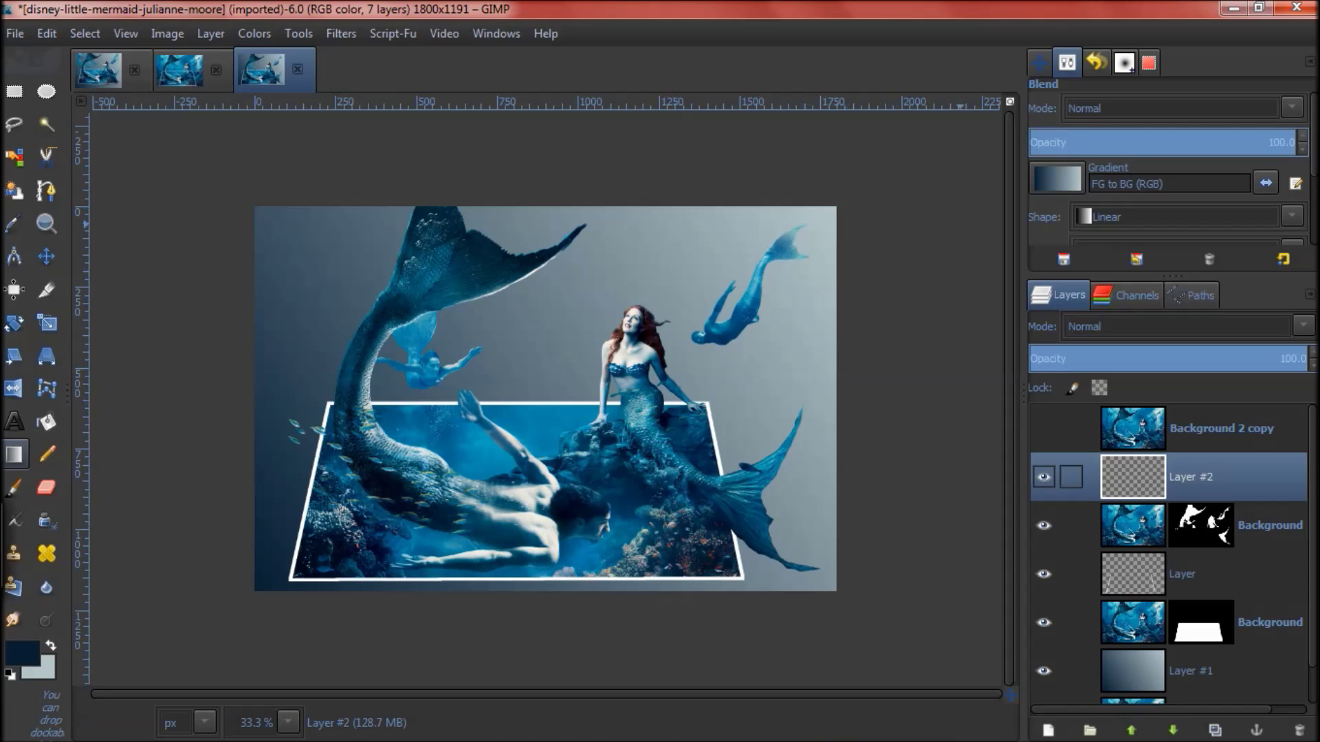
- Choose the Paintbrush with a smoke-shaped brush from the Smoke_Brushes_Set_2 collection
left_click(14, 486)
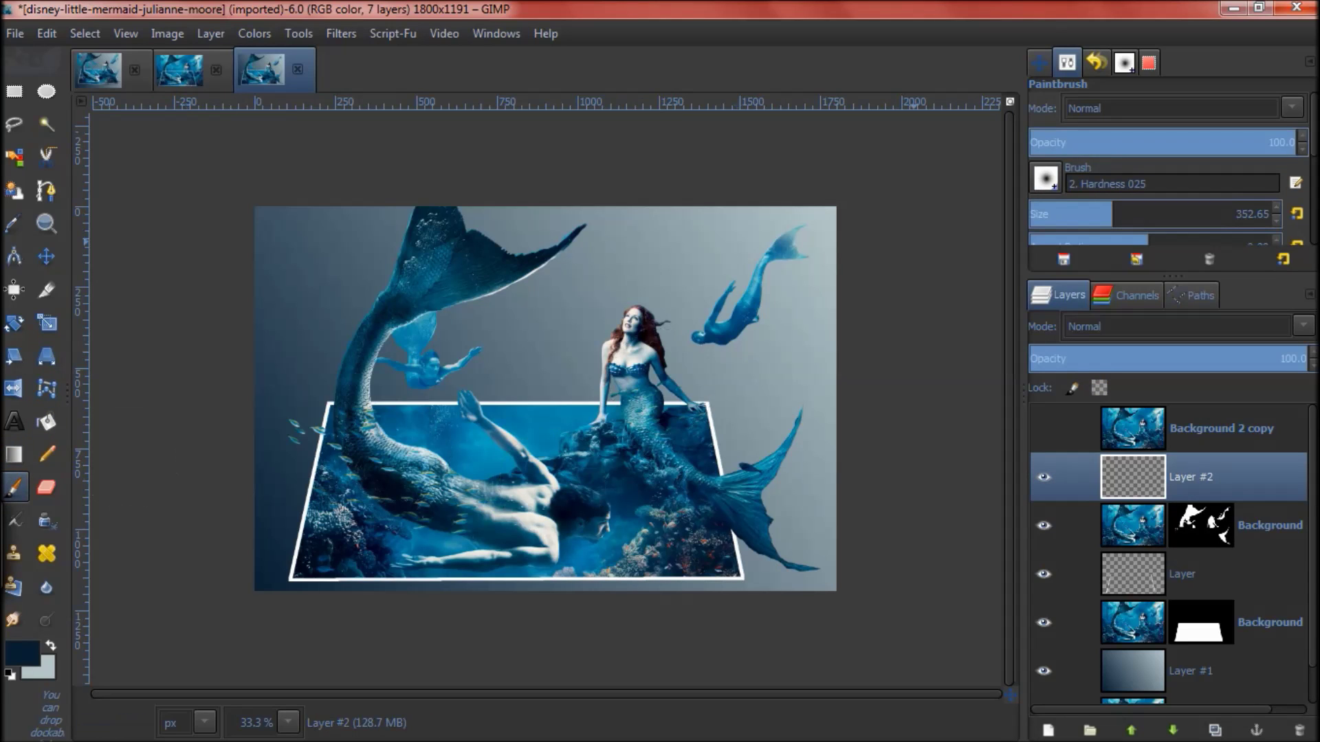
scroll(754, 372, "up", 1)
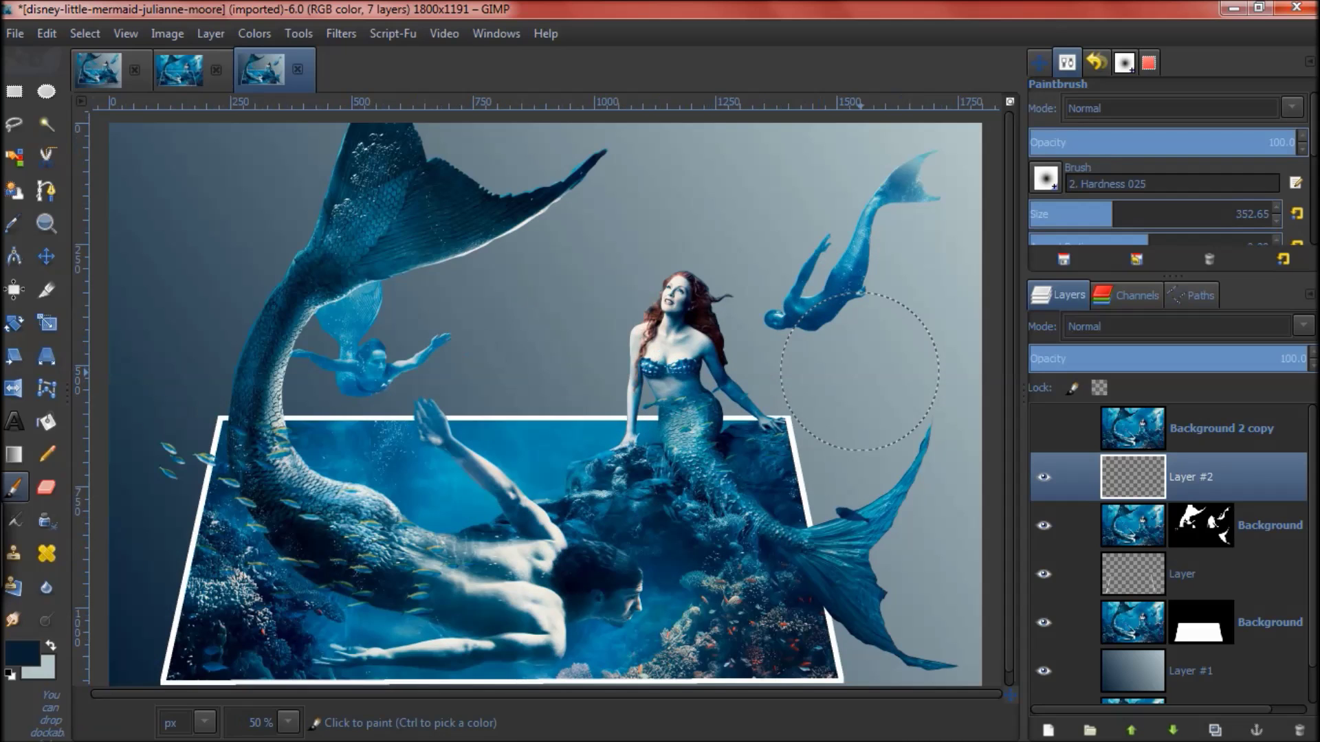
left_click(1044, 177)
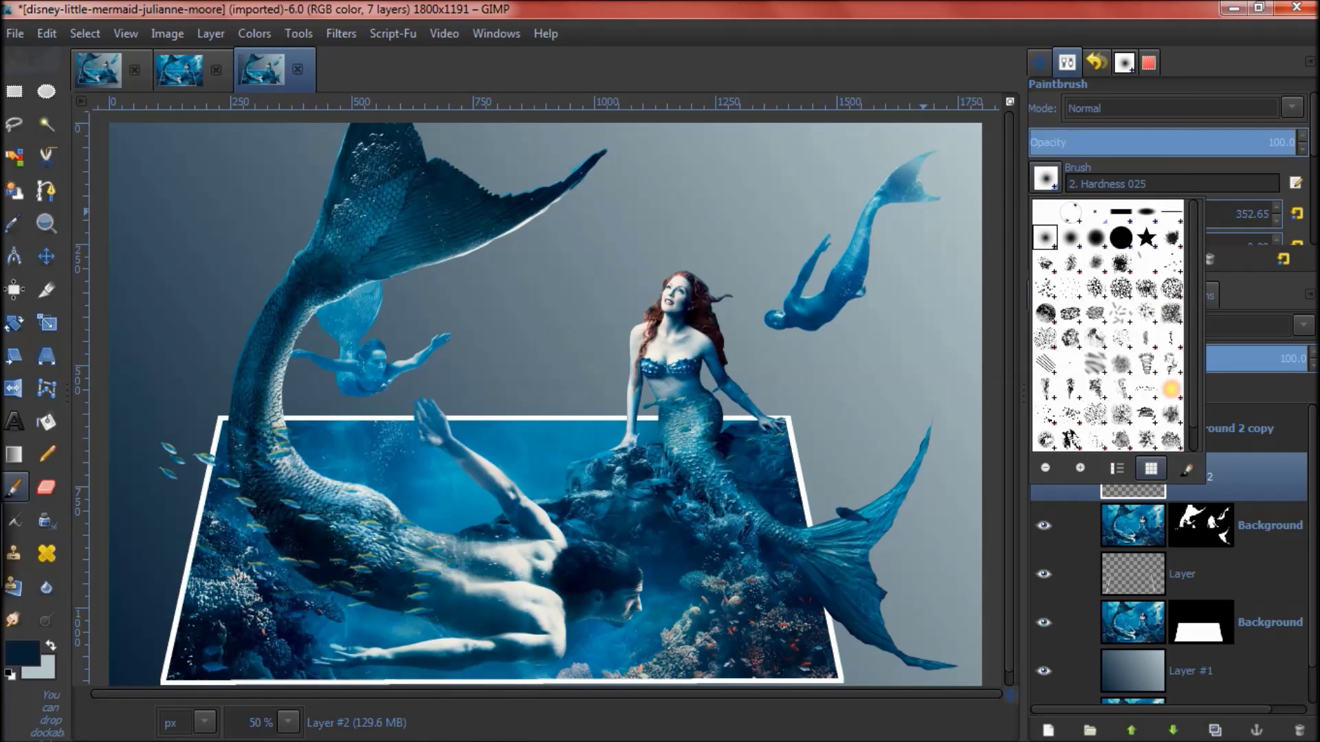
scroll(1107, 326, "down", 1)
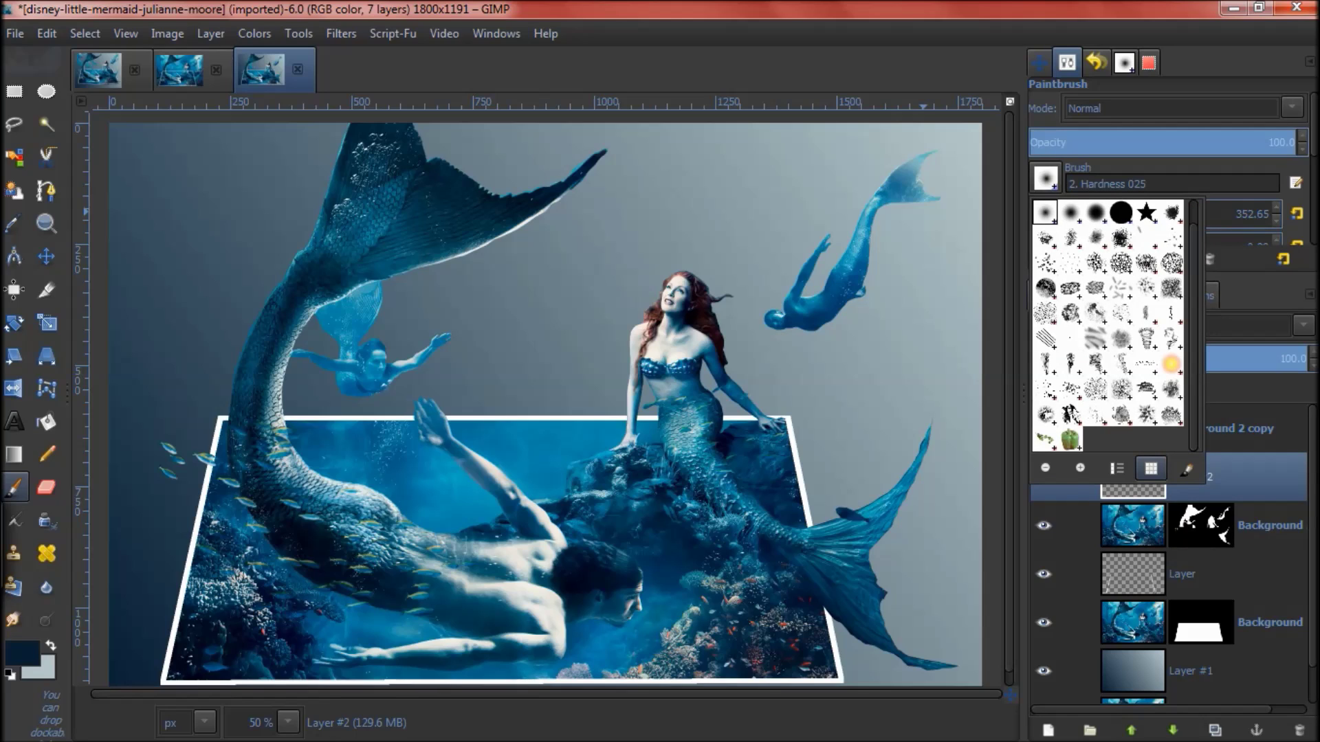
left_click(1046, 362)
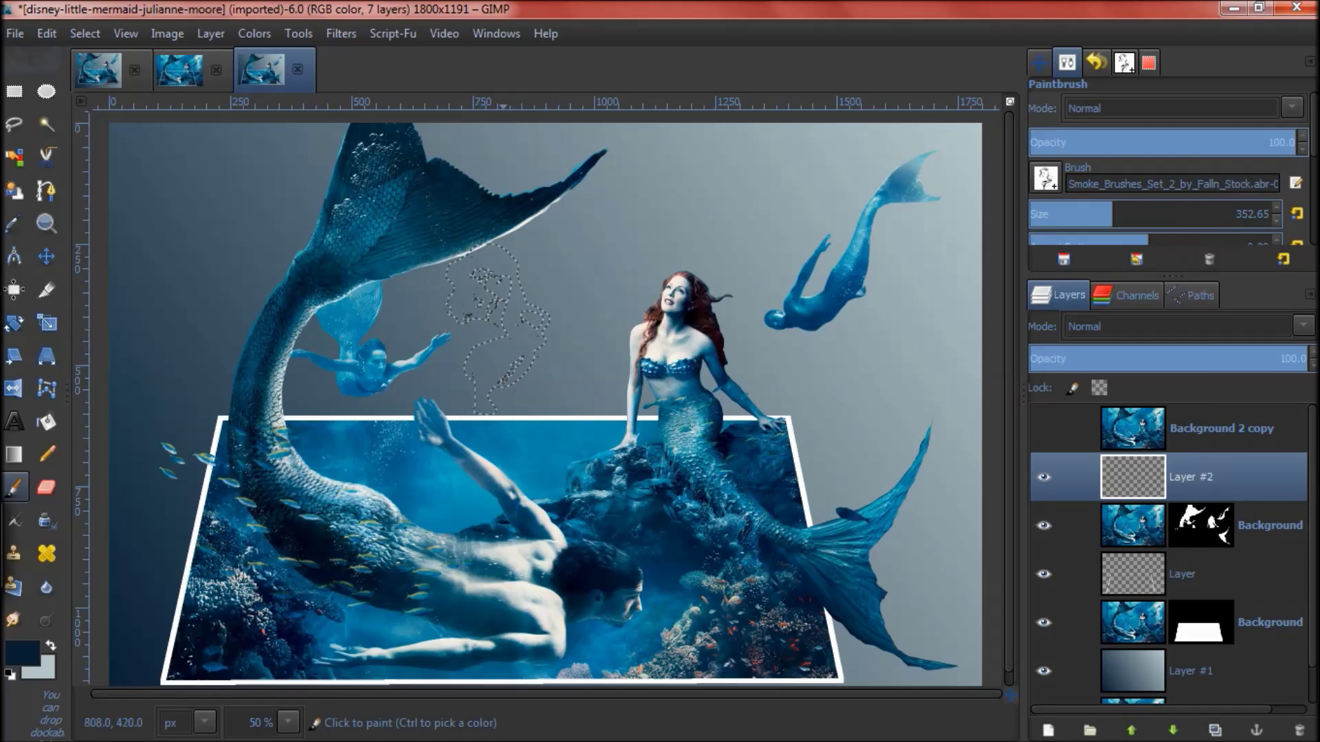
- Rename Layer #2 as Smoke
double_click(1190, 477)
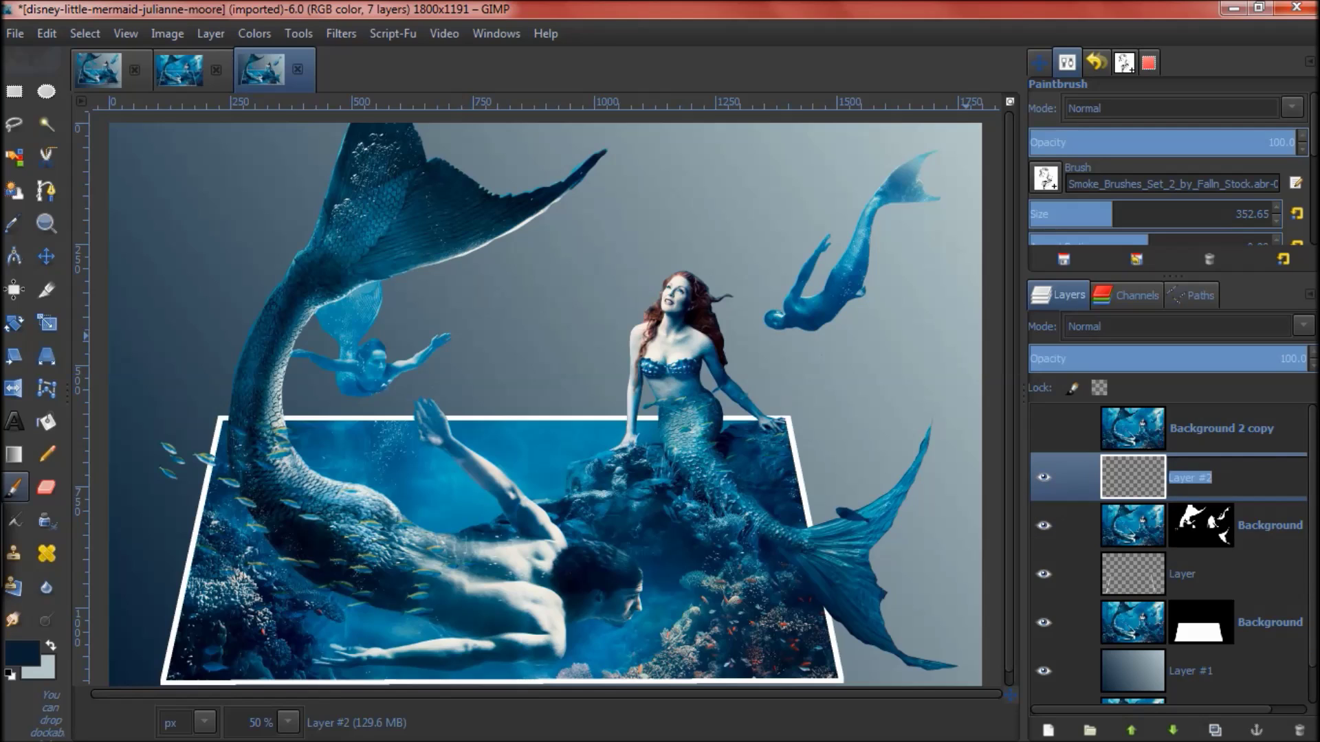
type("Smoke")
key("Return")
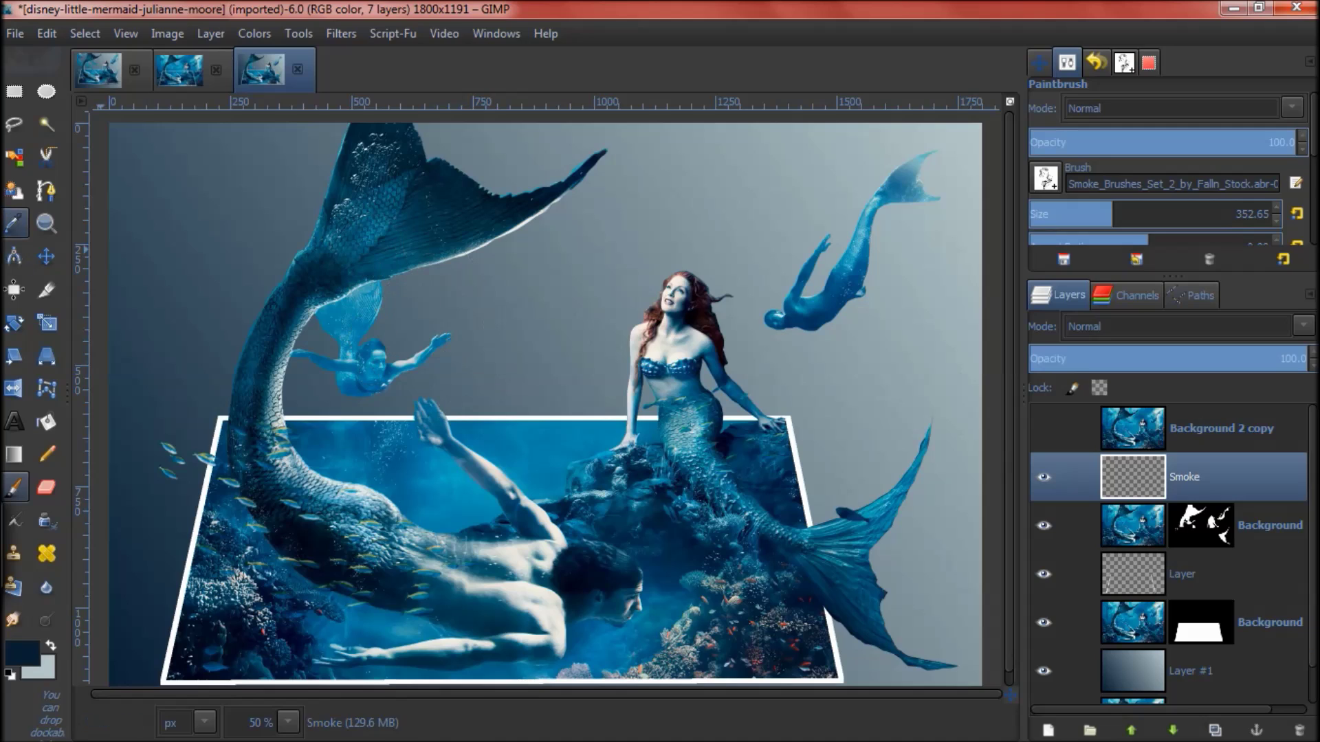
- Sample the blue of the small swimming mermaid's tail from the masked layer below Smoke, and make Smoke active again for the Paintbrush
left_click(14, 222)
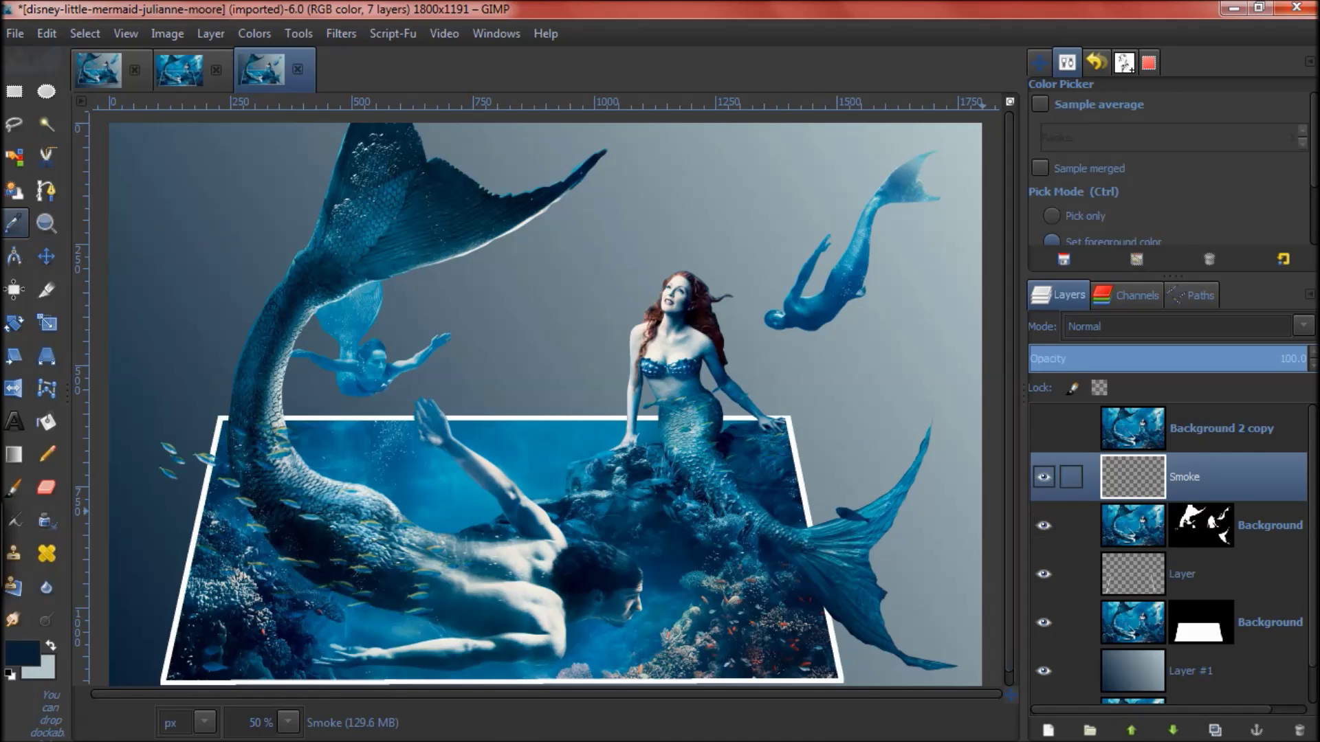
left_click(1203, 525)
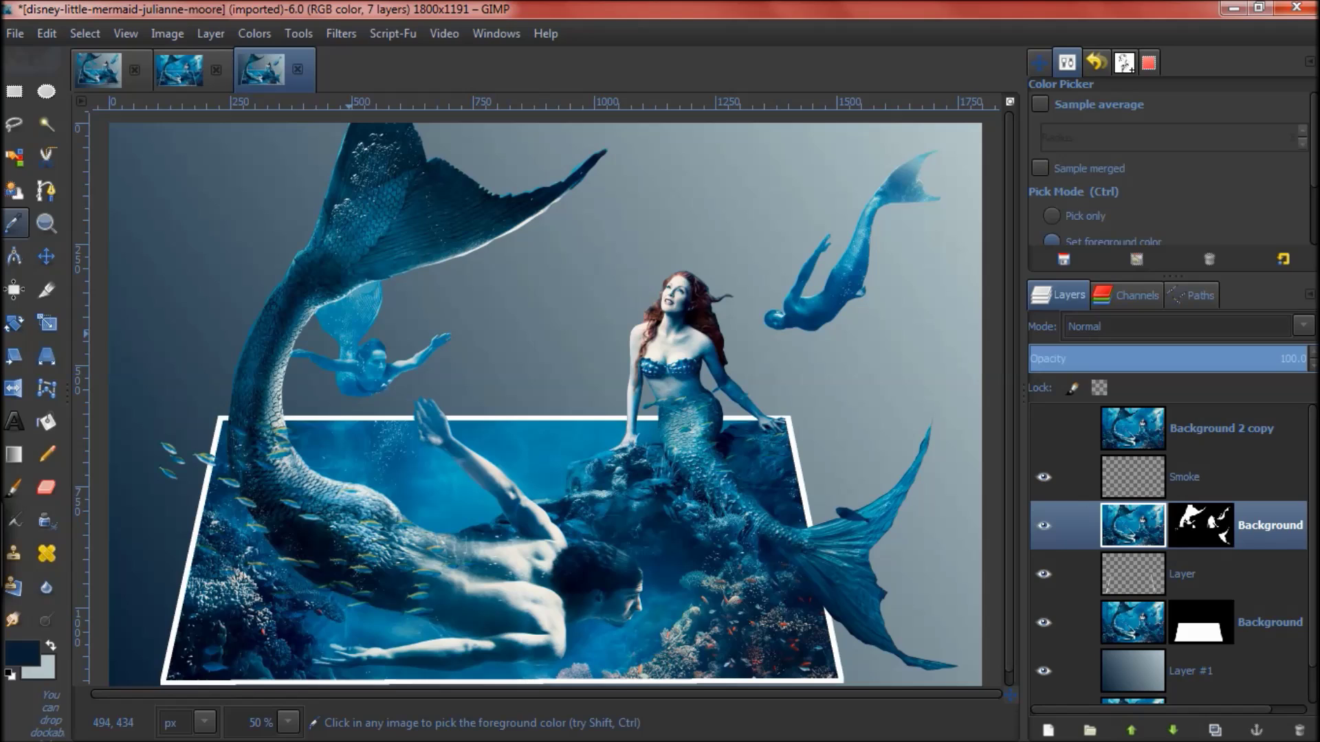
left_click(349, 334)
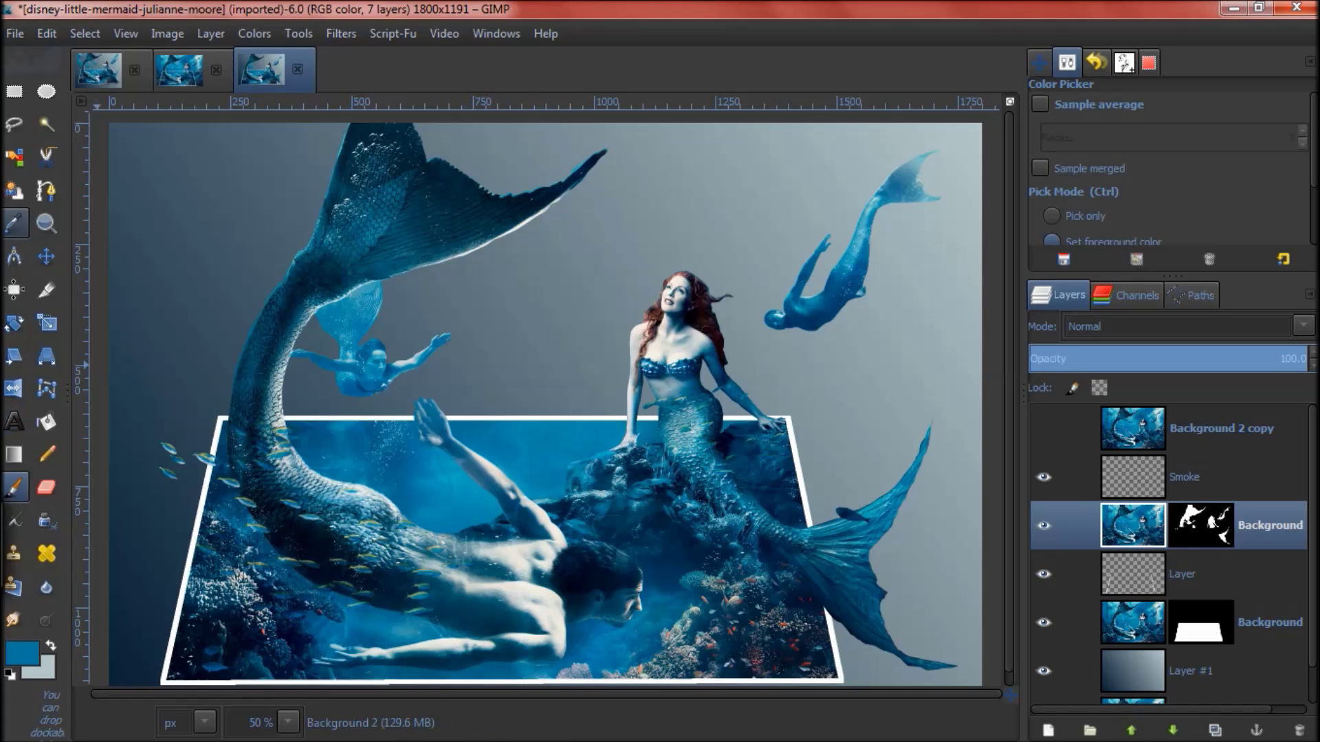
left_click(14, 487)
left_click(1131, 476)
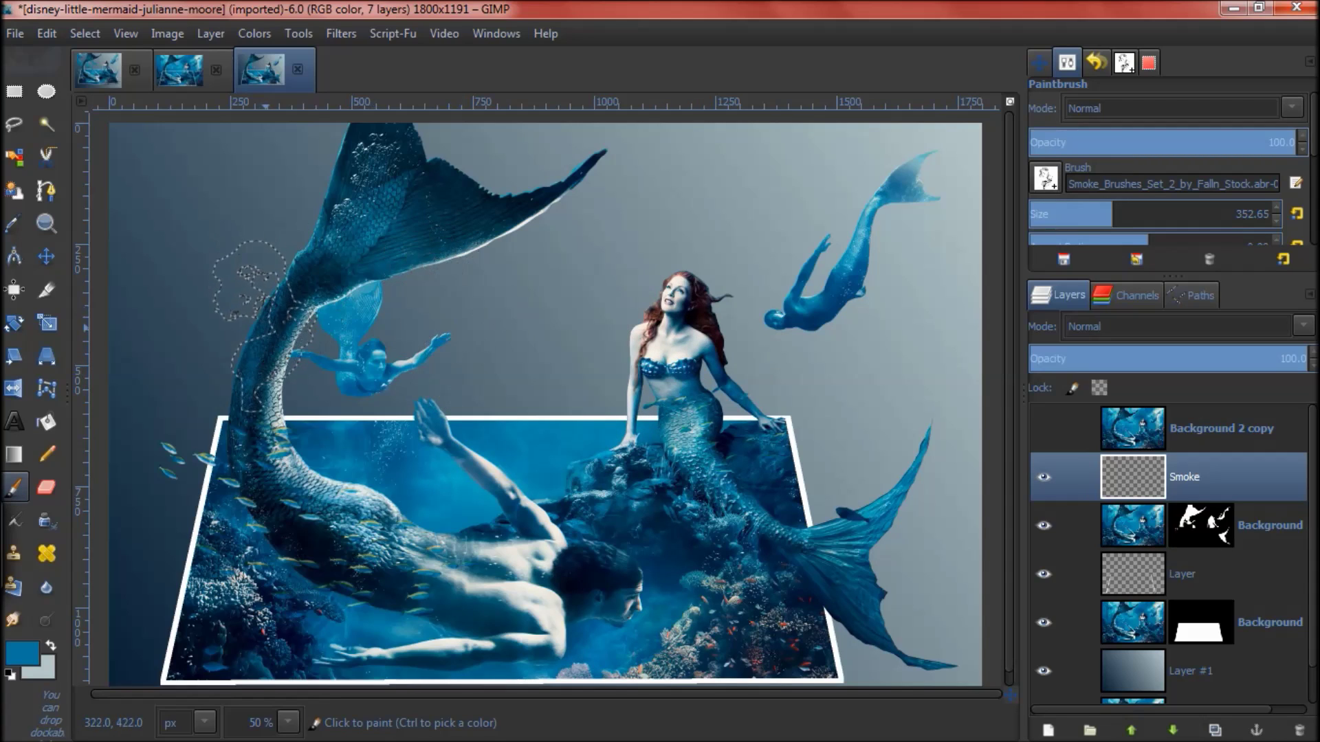
left_click_drag(1111, 214, 1138, 213)
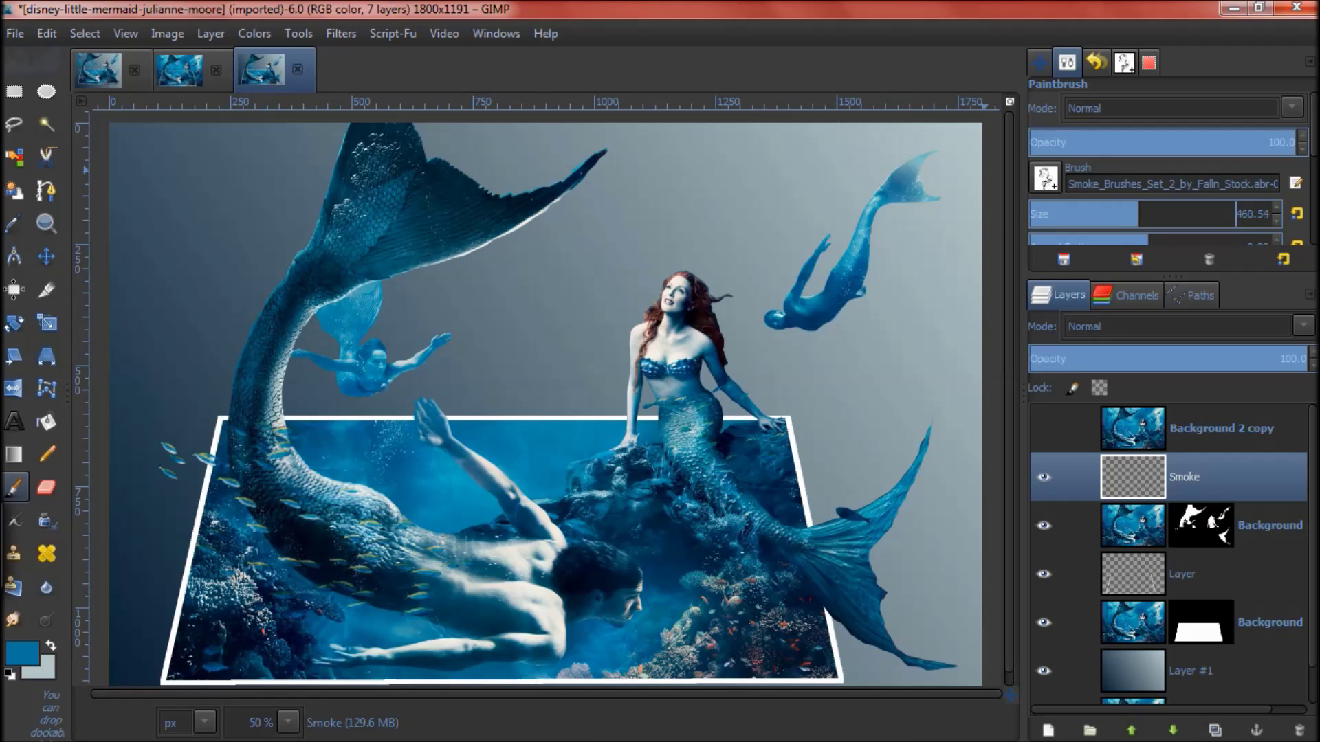
left_click(262, 323)
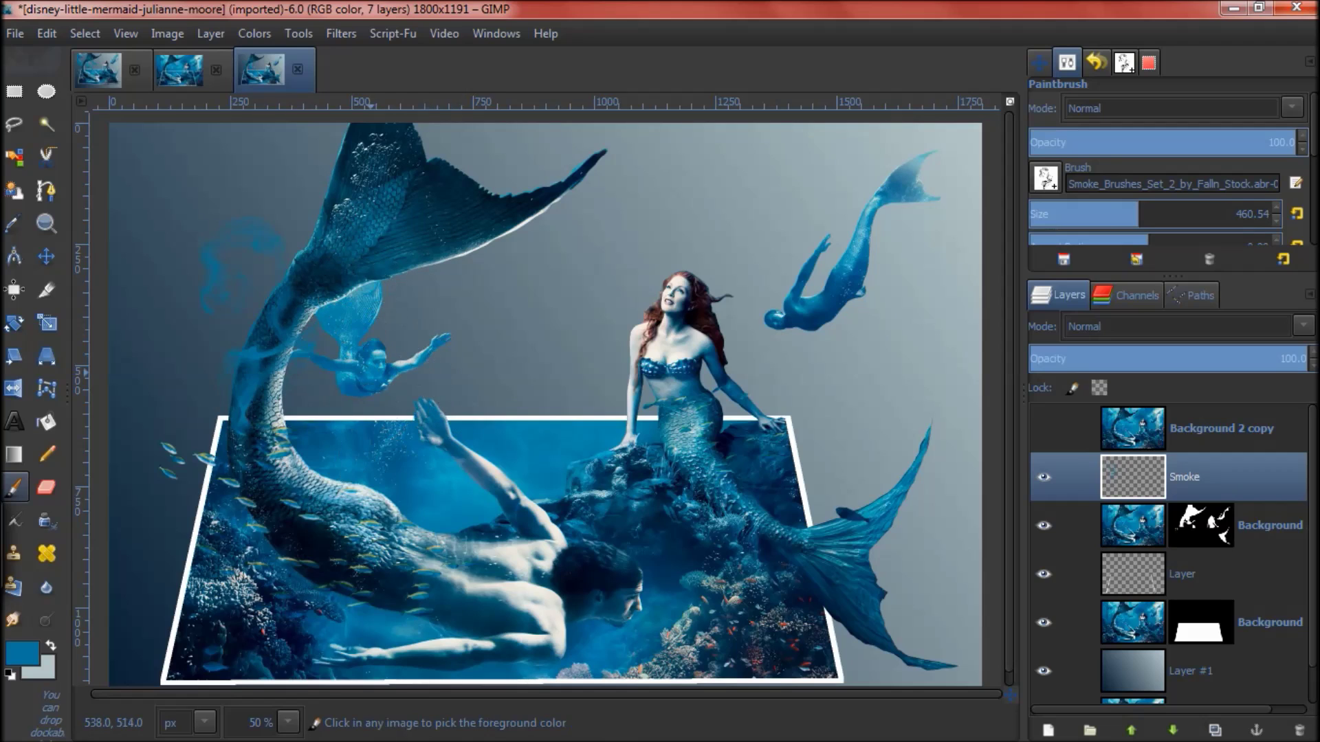
key("ctrl+z")
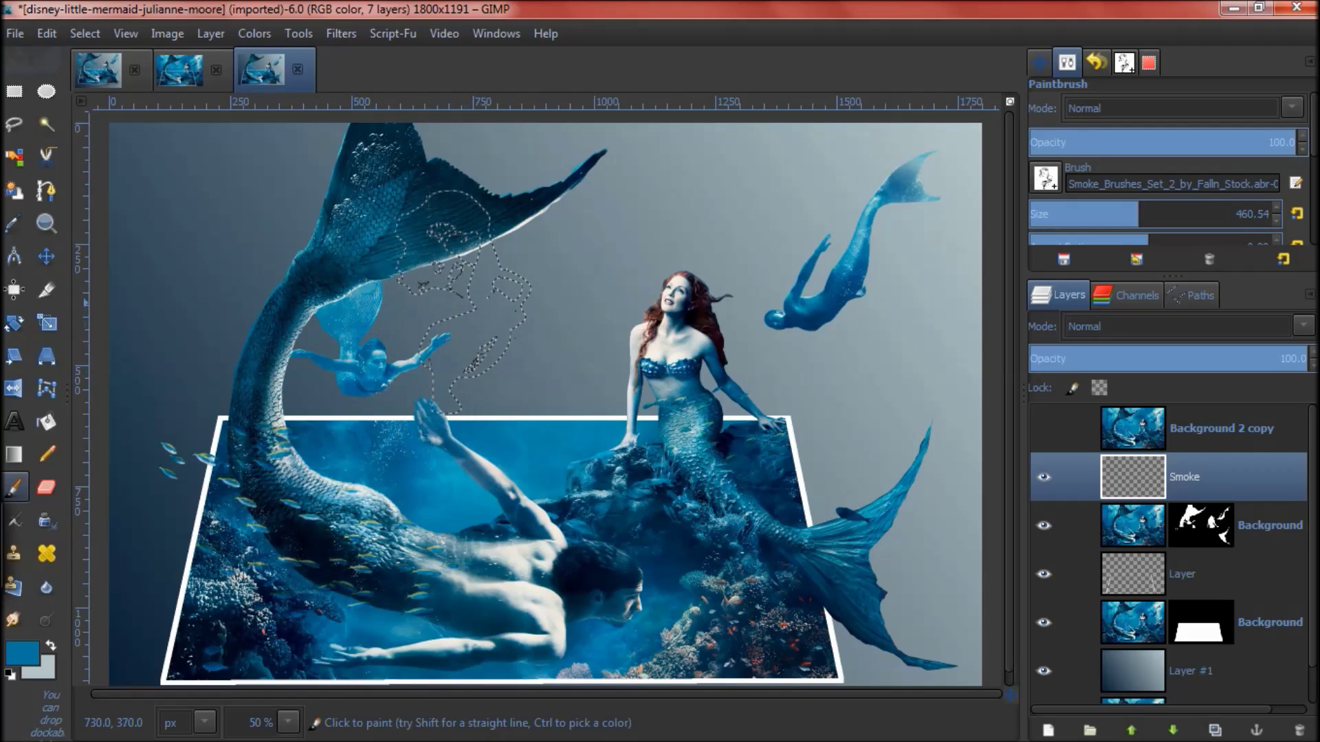
- Stamp one smoke wisp at brush size 380.62 near the small swimming mermaid's hand and rotate the Smoke layer by 56.04 degrees
left_click_drag(1258, 214, 1235, 214)
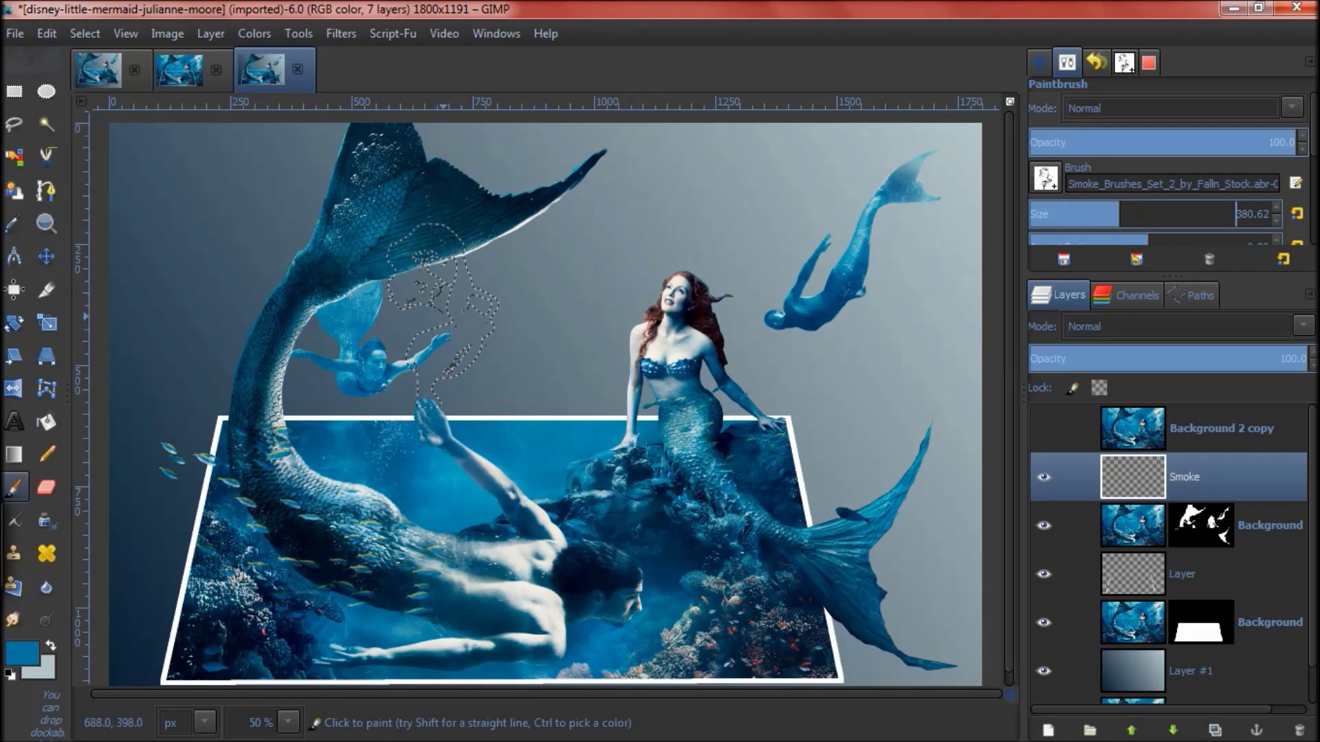
left_click(441, 340)
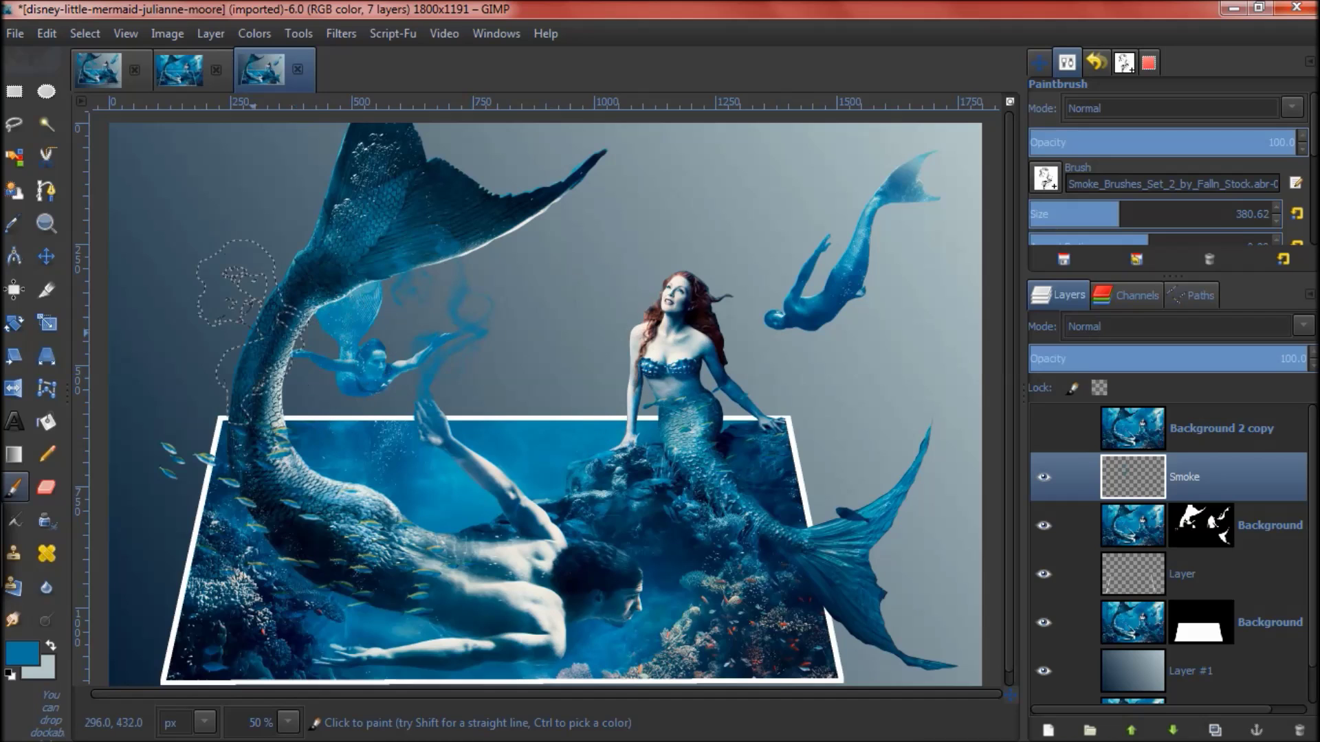
key("shift+r")
left_click(442, 317)
left_click_drag(215, 462, 256, 463)
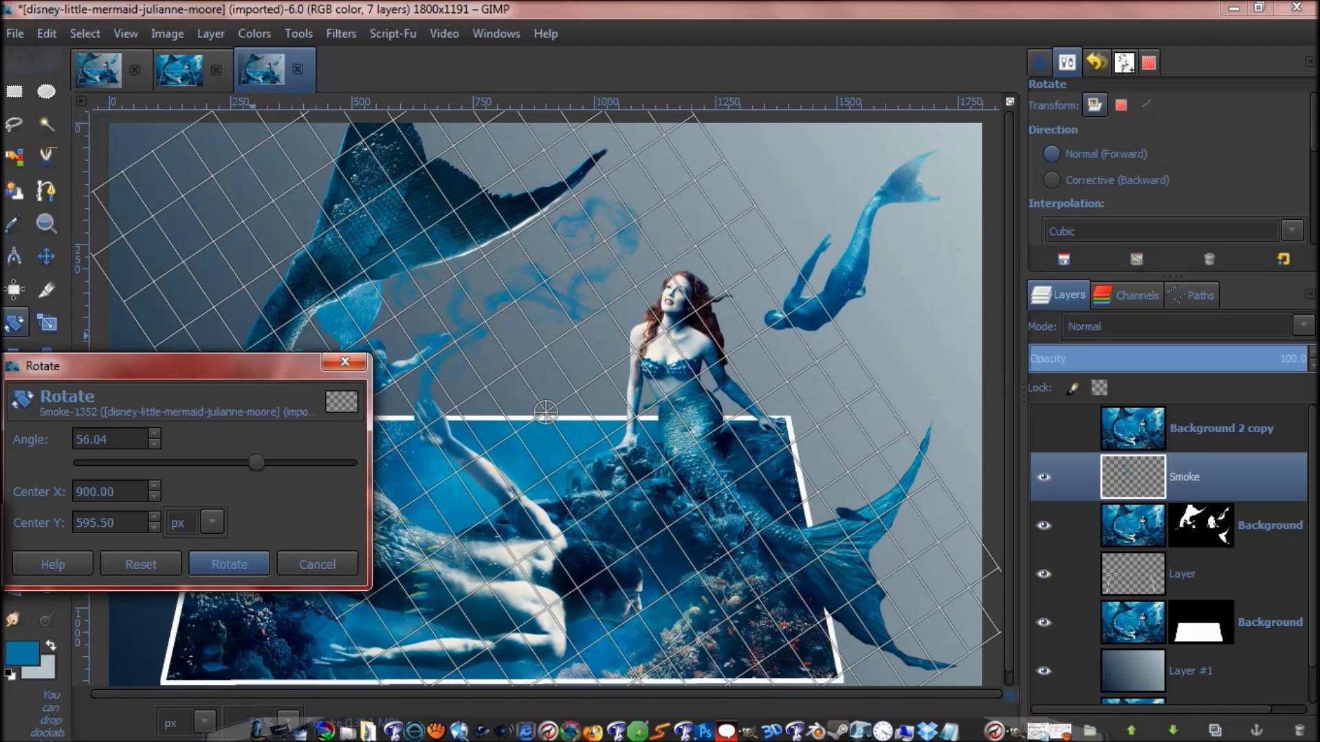
left_click(229, 564)
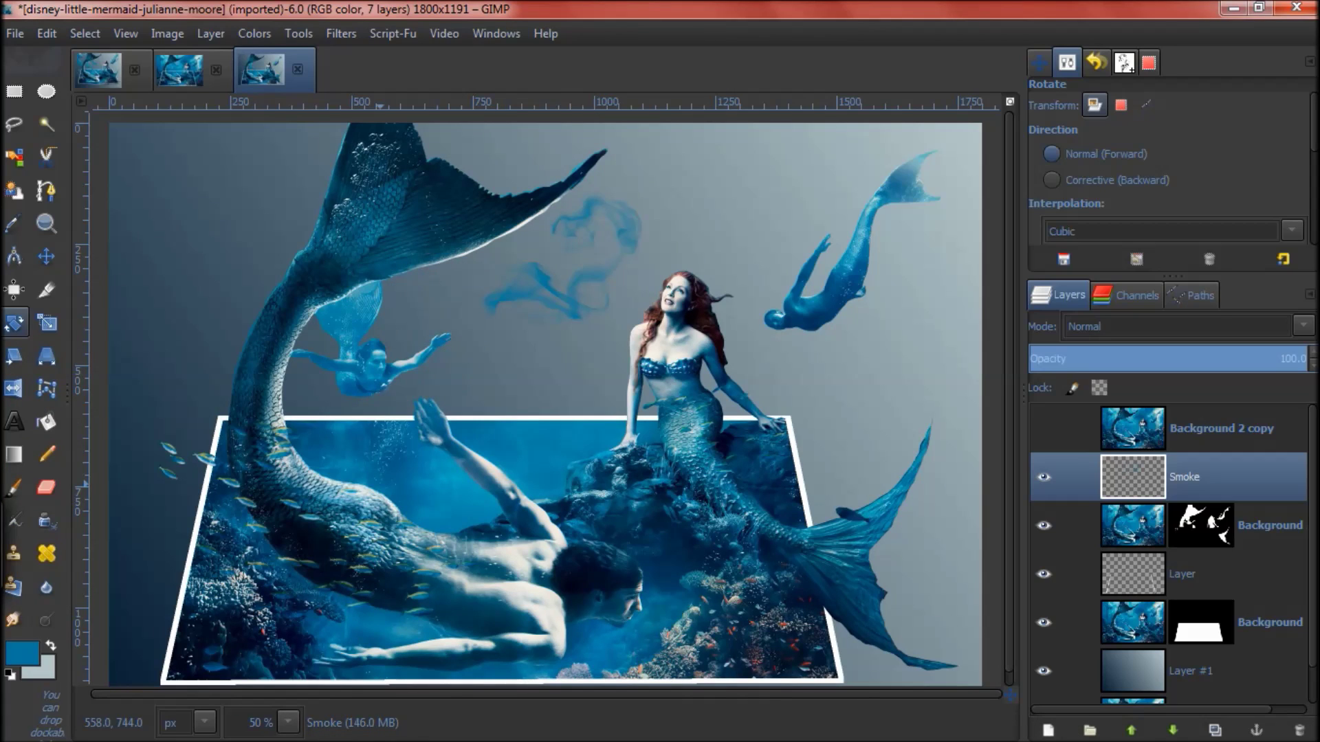
- Move the Smoke layer so the rotated wisp trails from the small swimming mermaid's outstretched hand
key("m")
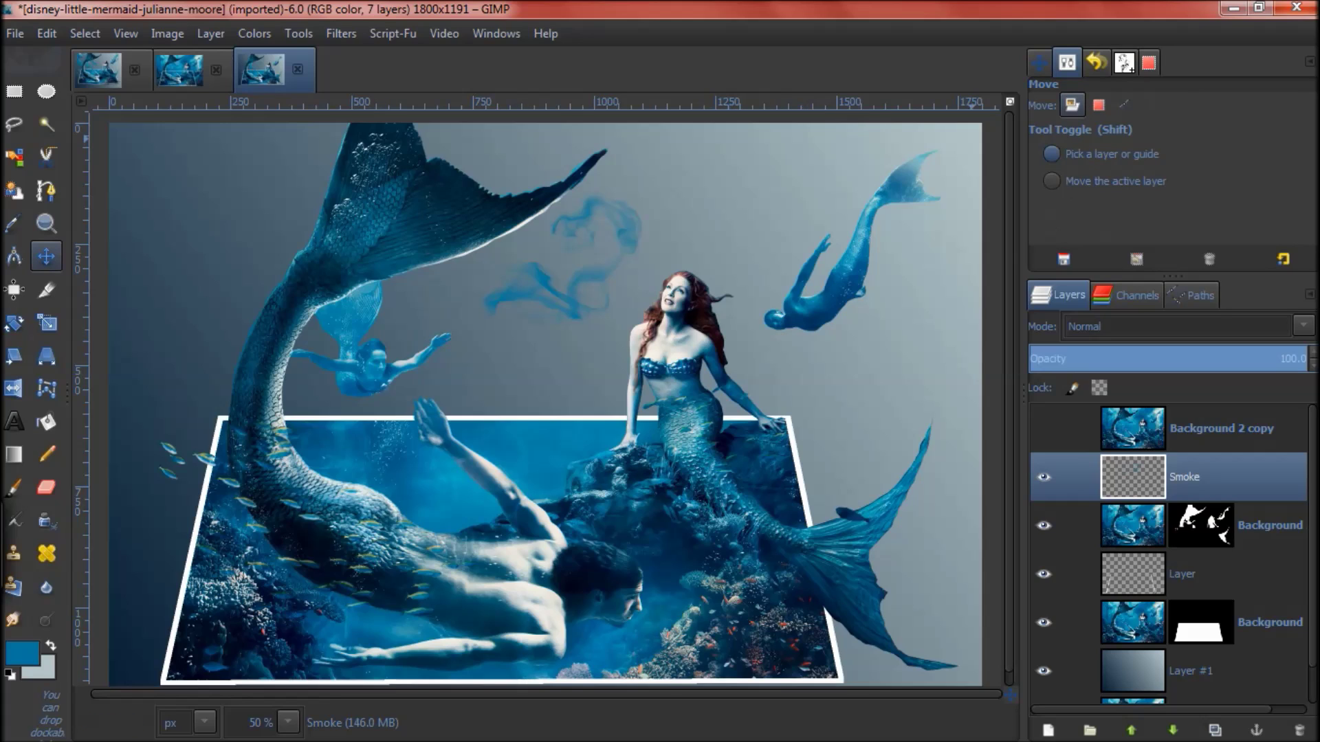
key("shift")
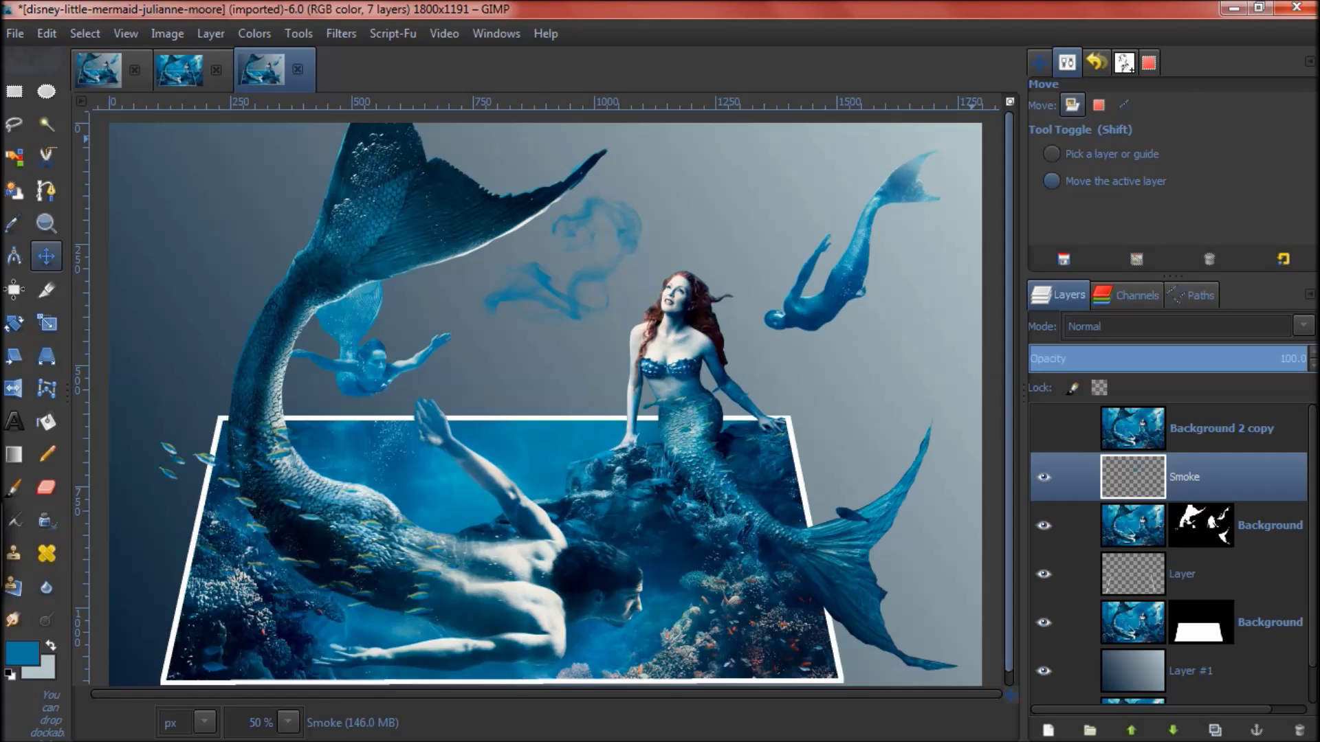
left_click_drag(564, 298, 511, 342)
left_click_drag(494, 457, 485, 457)
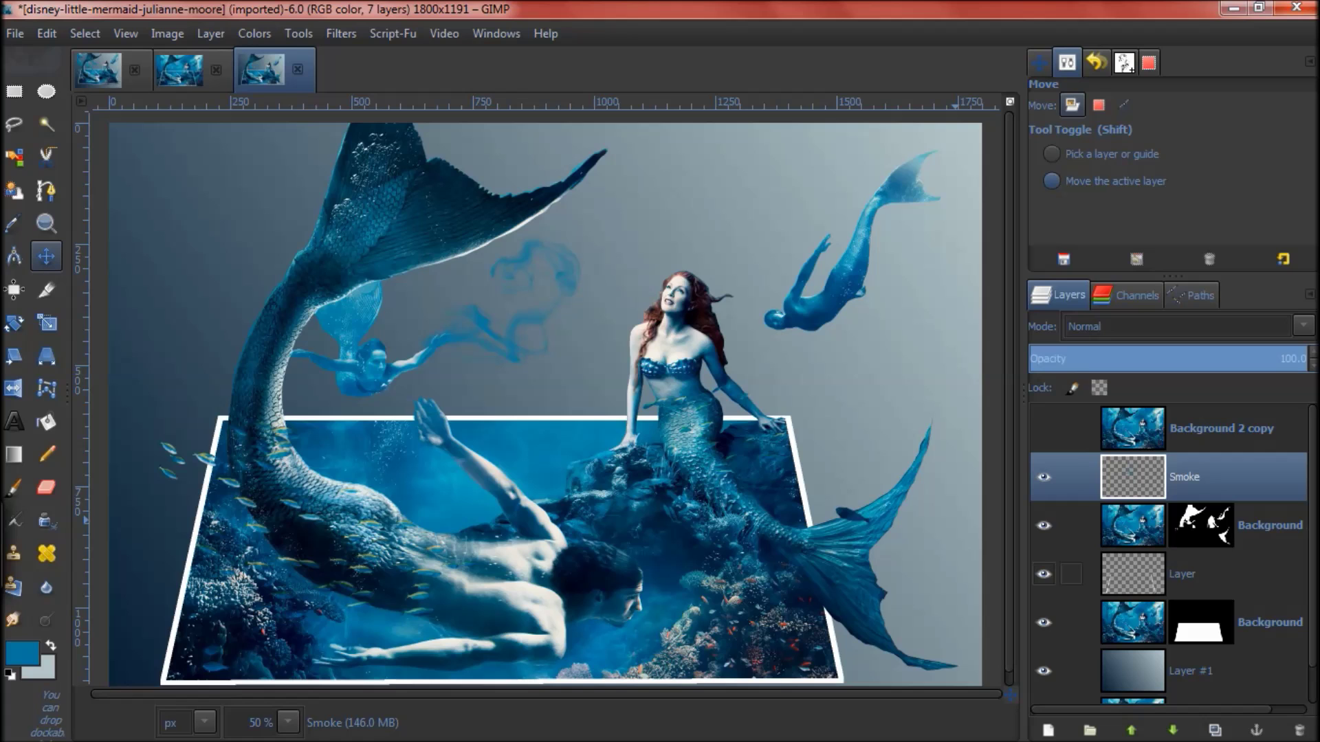
left_click(1124, 105)
left_click(1072, 105)
- Add a new transparent layer above Smoke and activate the Paintbrush for it
left_click(1048, 730)
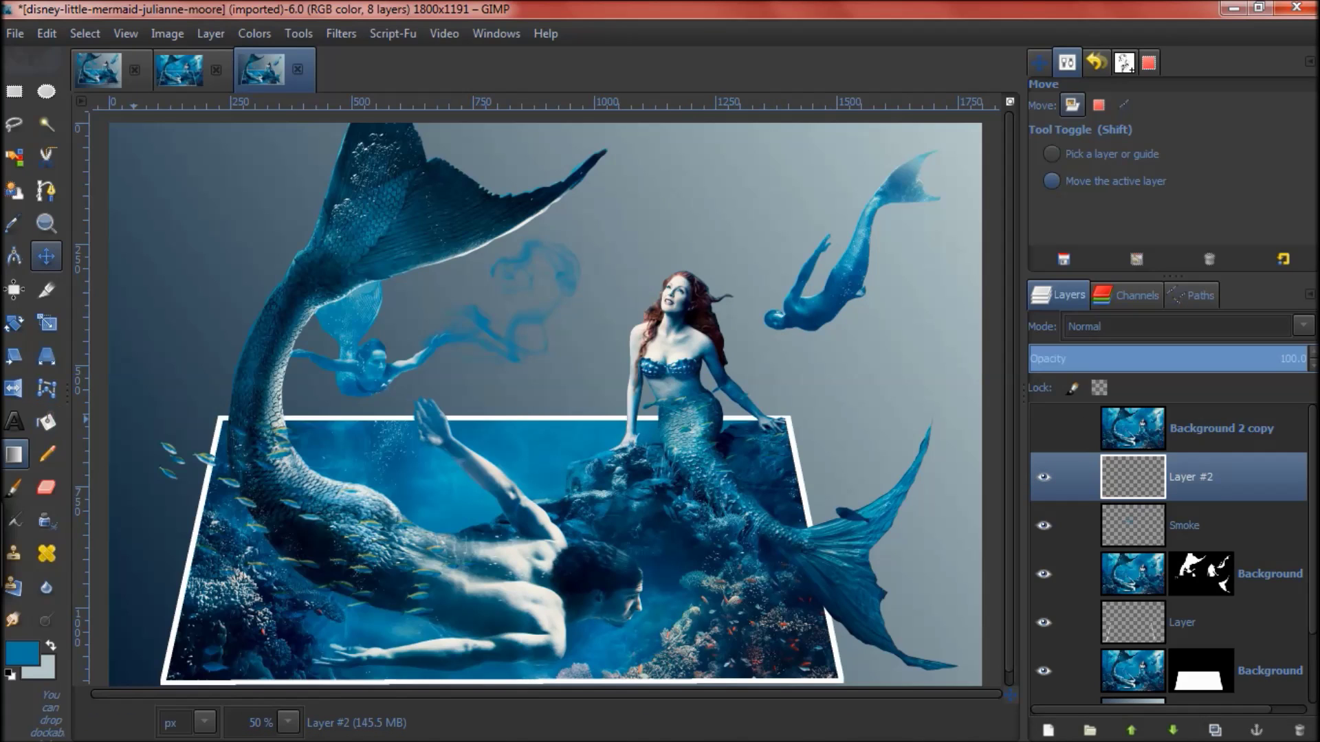
left_click(14, 488)
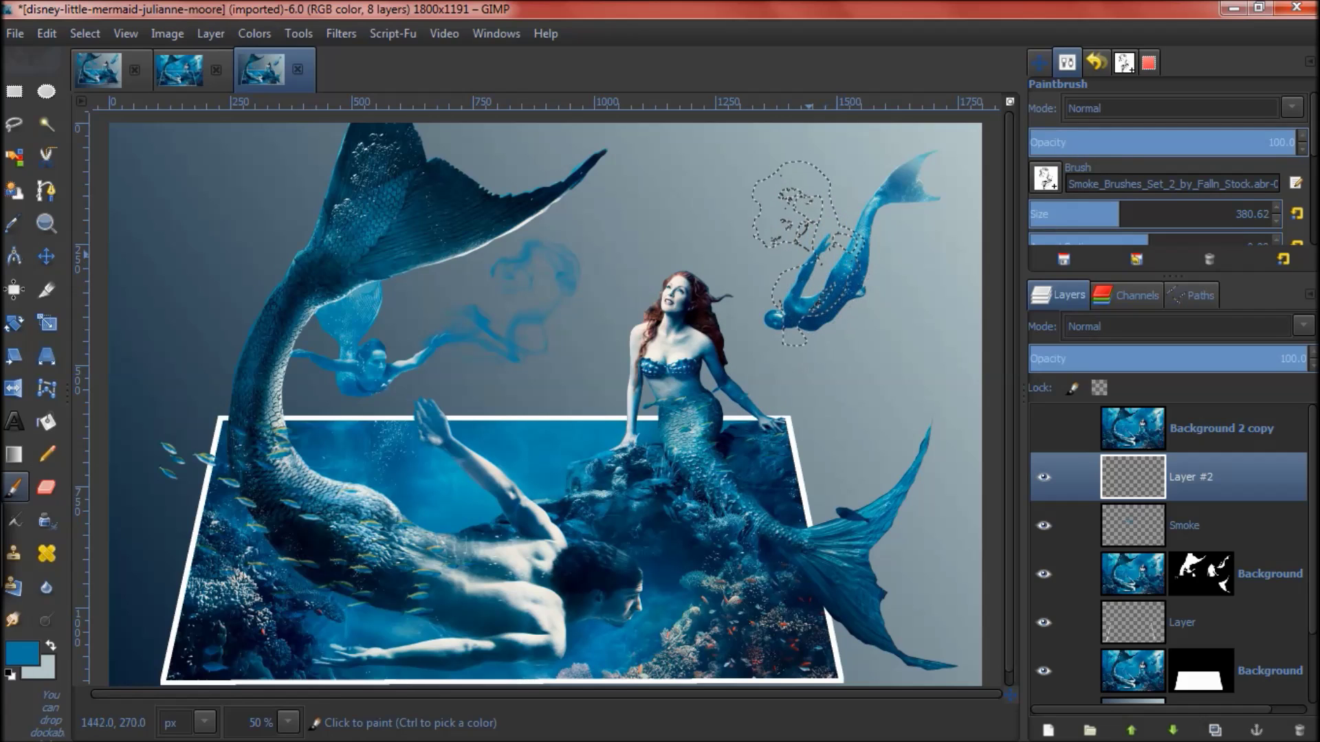
left_click(1046, 178)
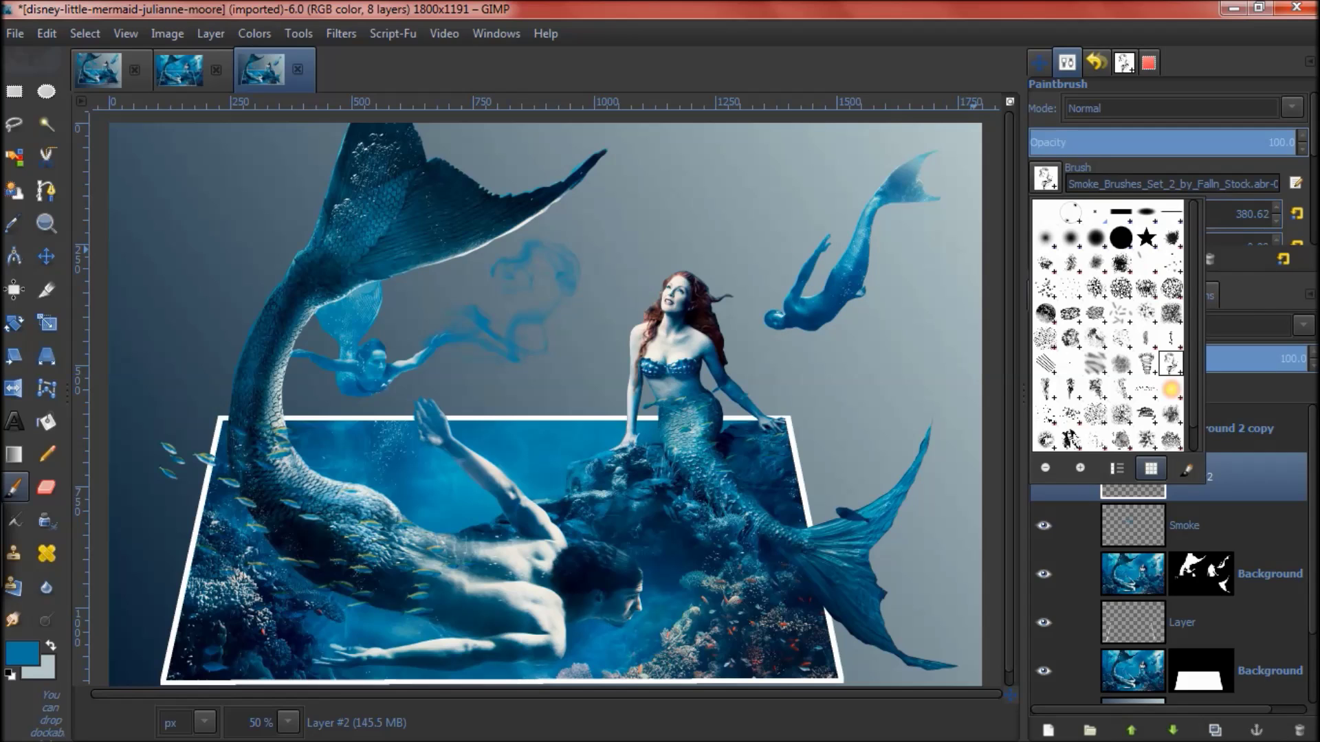
left_click(1047, 388)
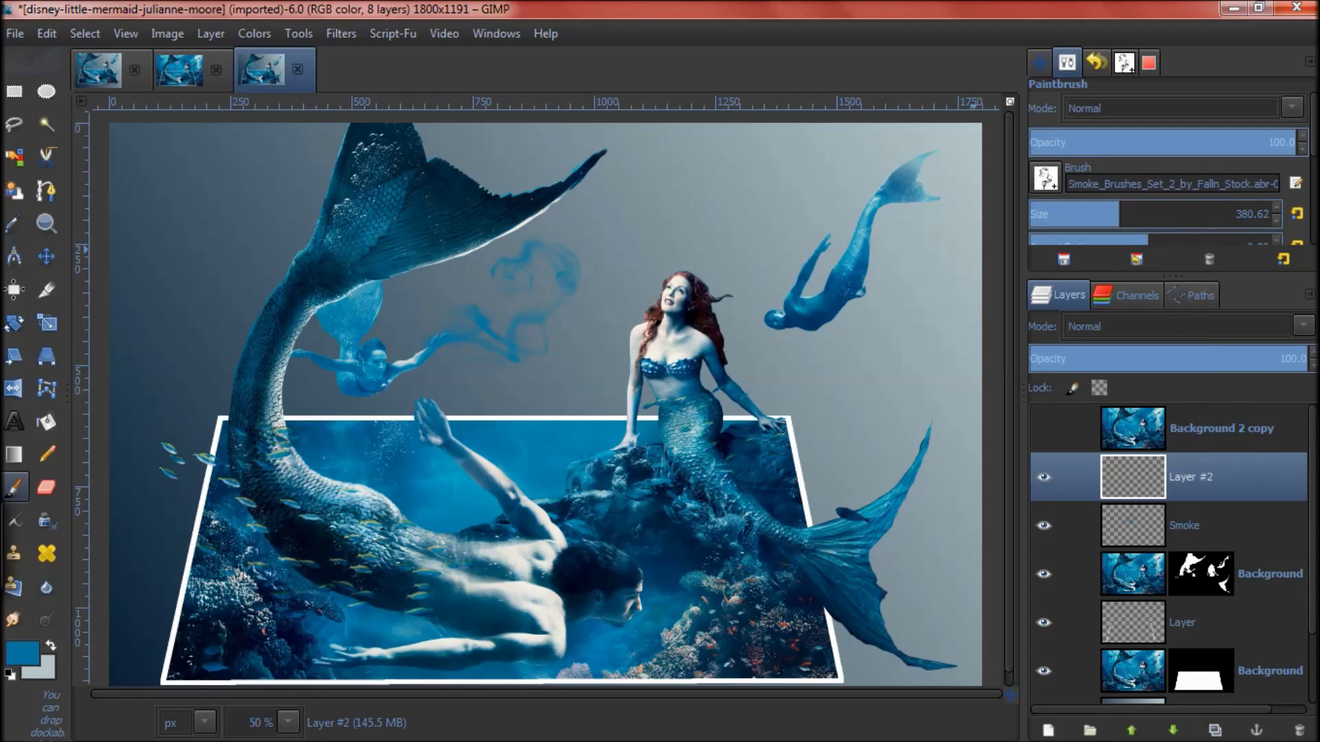
left_click(760, 240)
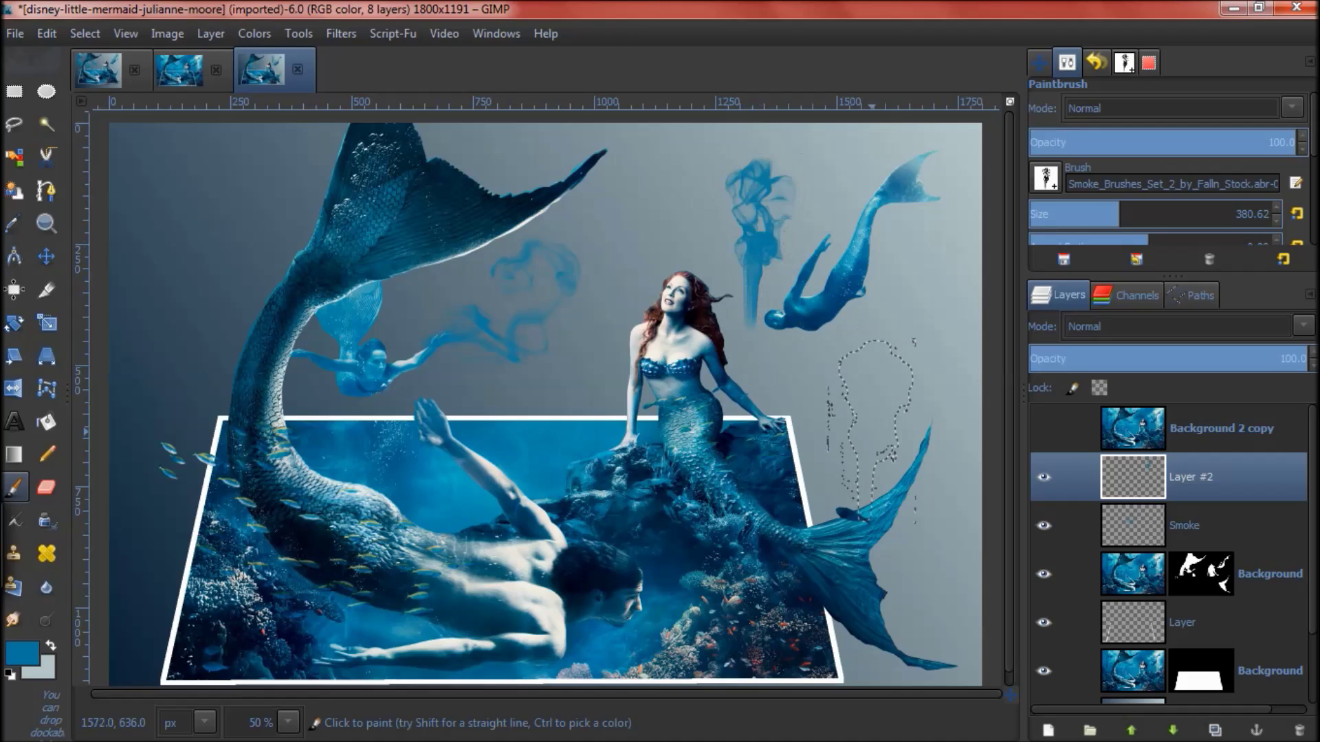
key("ctrl+z")
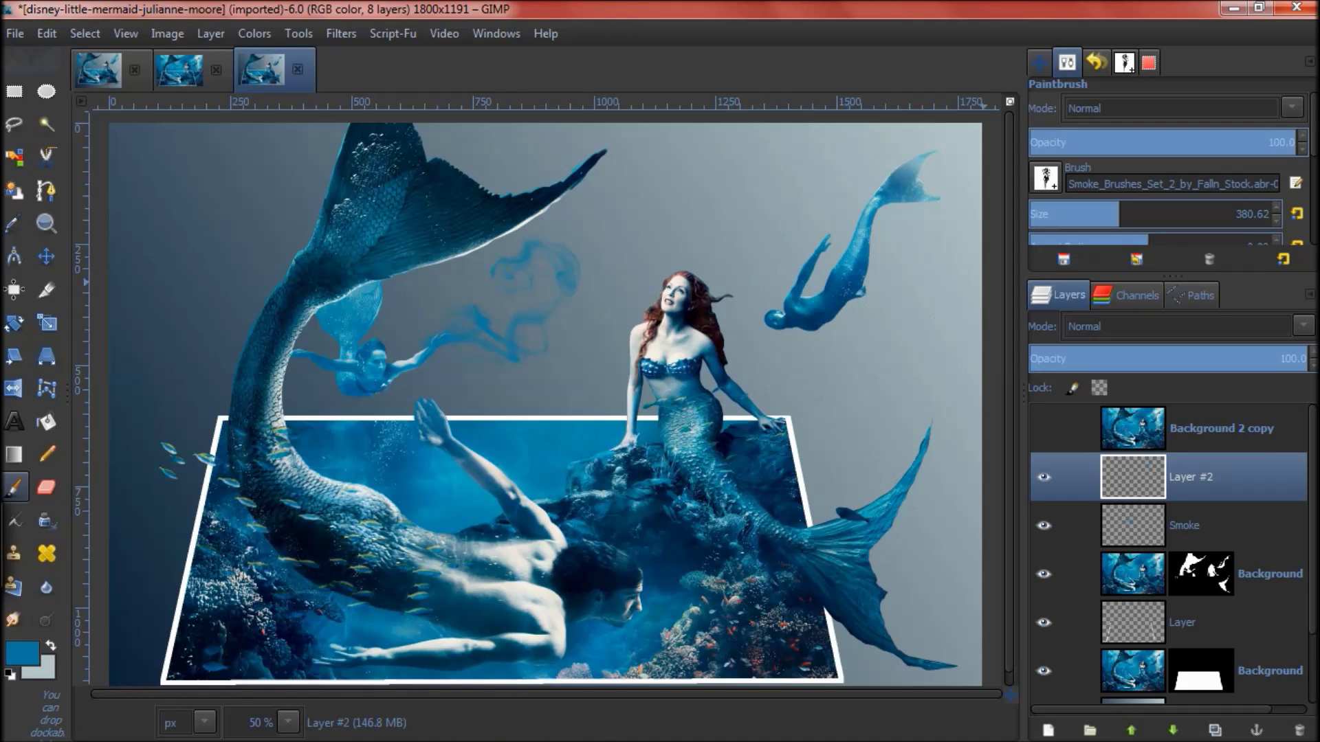
- Choose another smoke brush and stamp it once at size 344.66 beside the diving mermaid's arm on Layer #2
left_click(1046, 177)
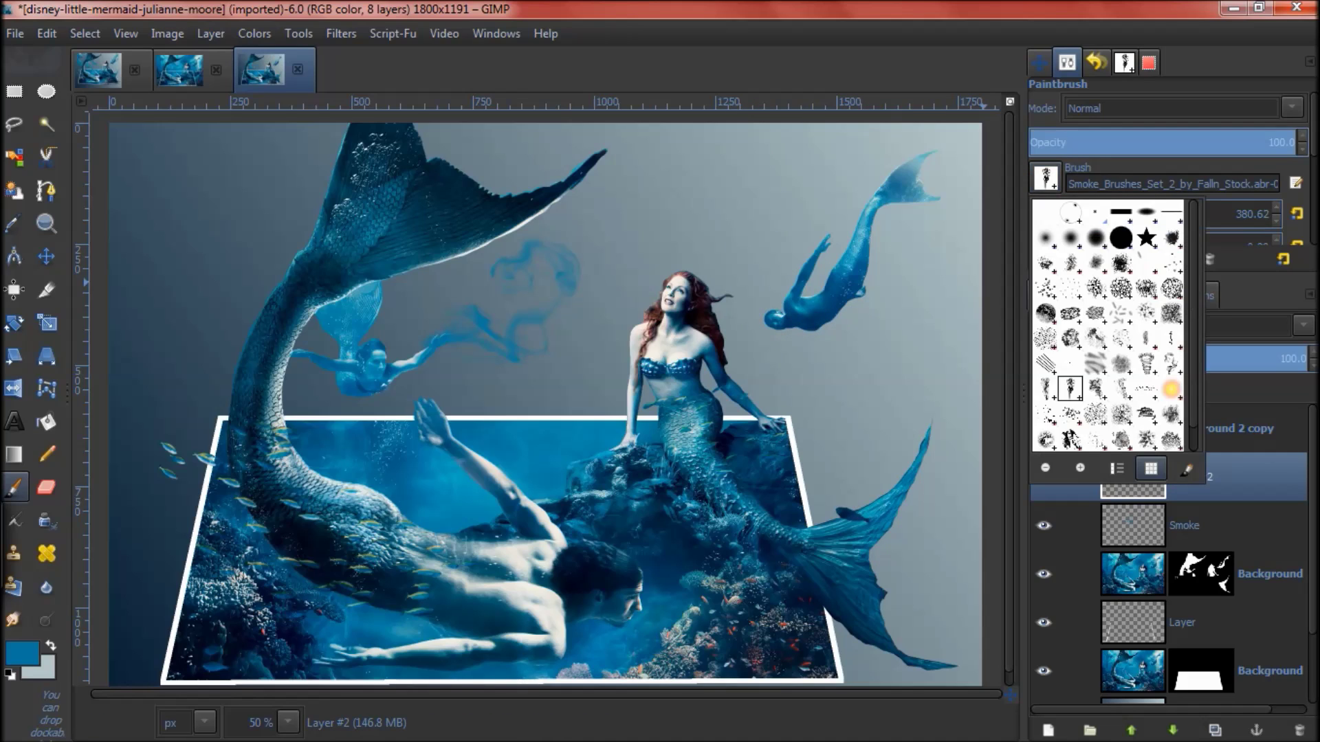
left_click(783, 247)
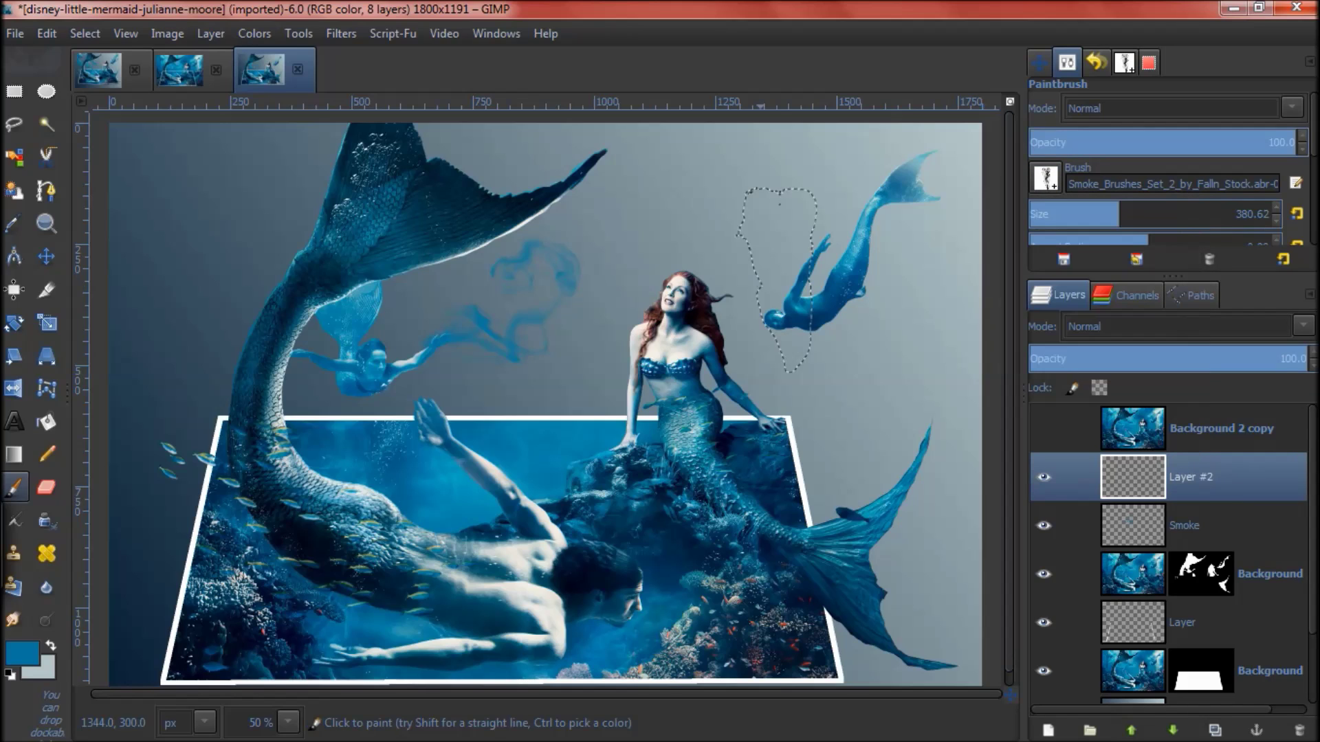
left_click(781, 259)
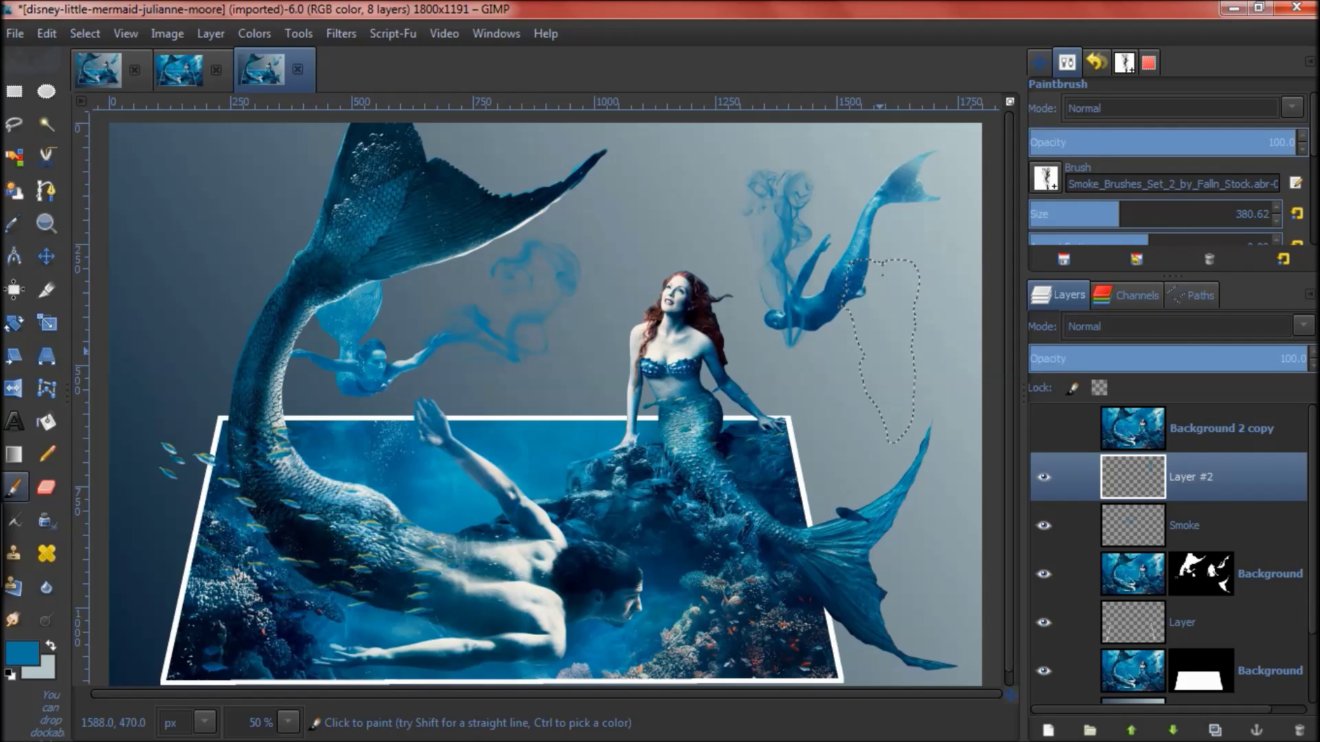
key("ctrl+z")
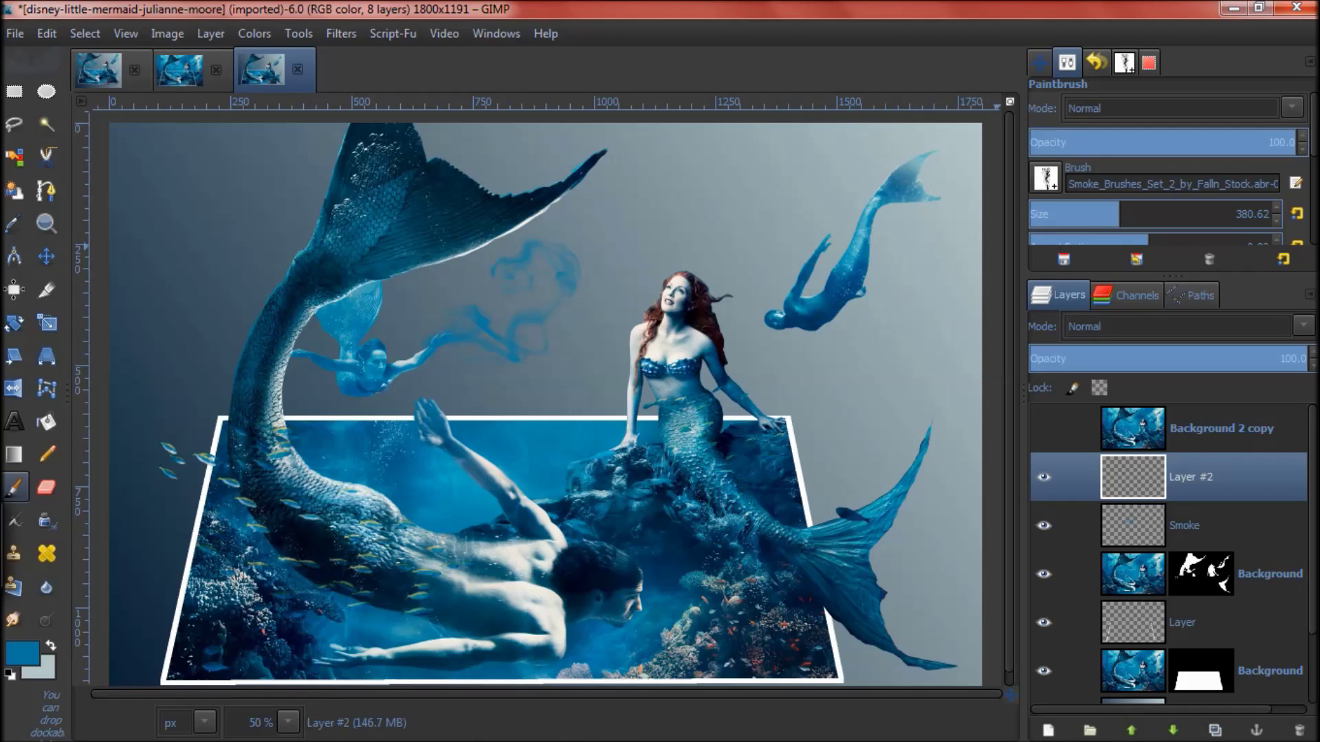
left_click(1109, 214)
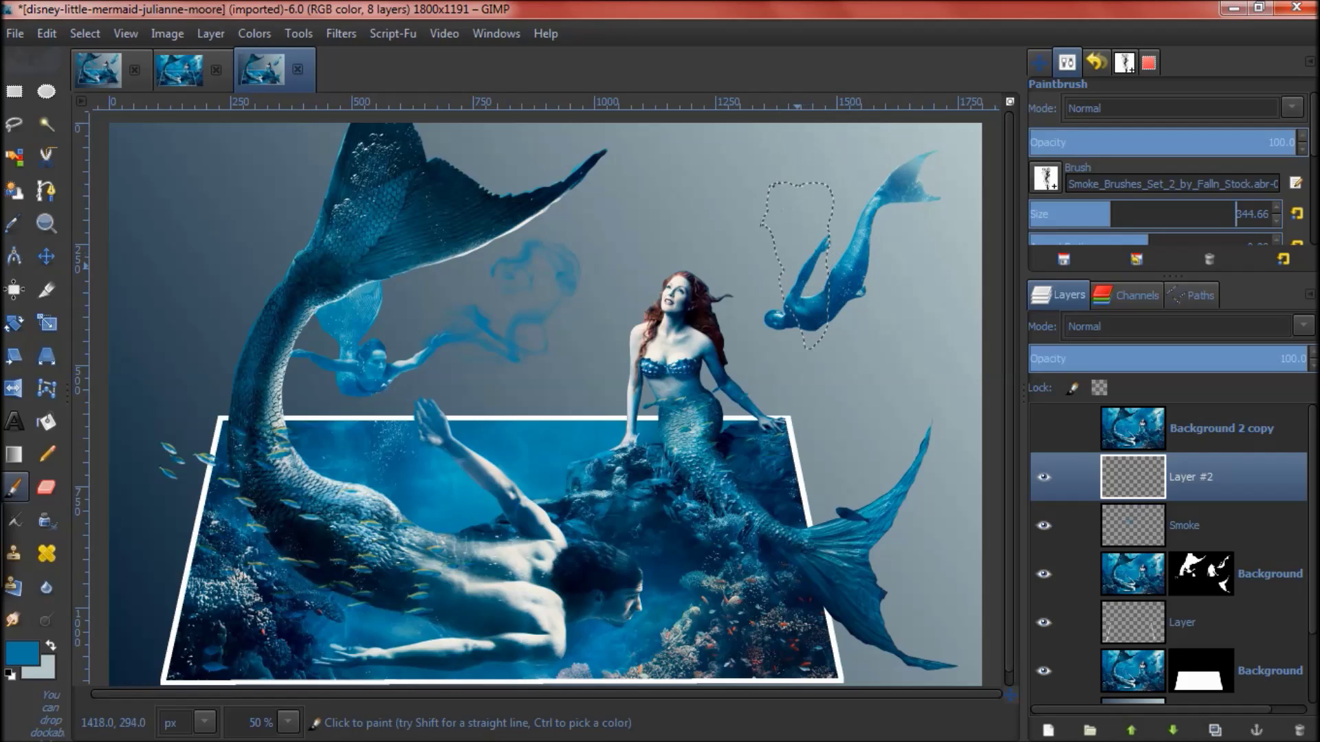
left_click(796, 264)
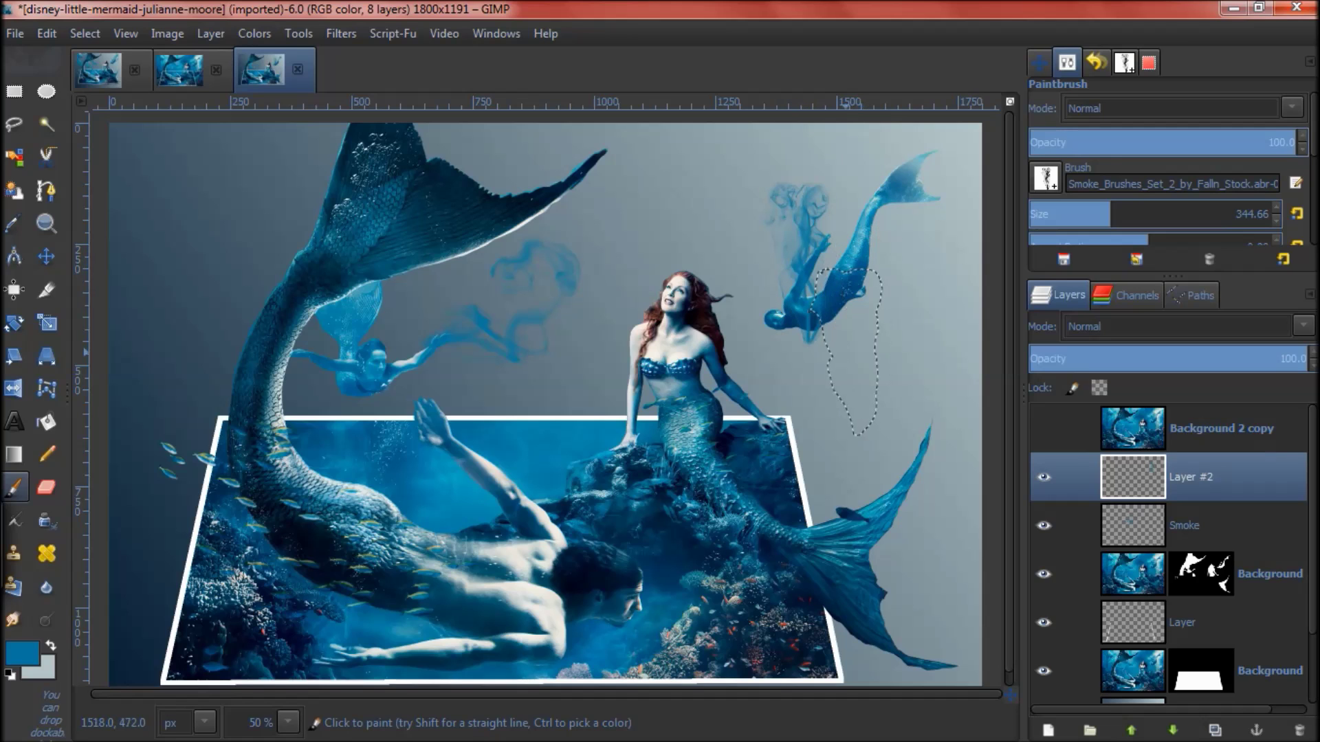
- Rotate Layer #2 by 40.22 degrees and move its smoke wisp up so it trails from the diving mermaid's arm alongside her tail
key("shift+r")
left_click(546, 412)
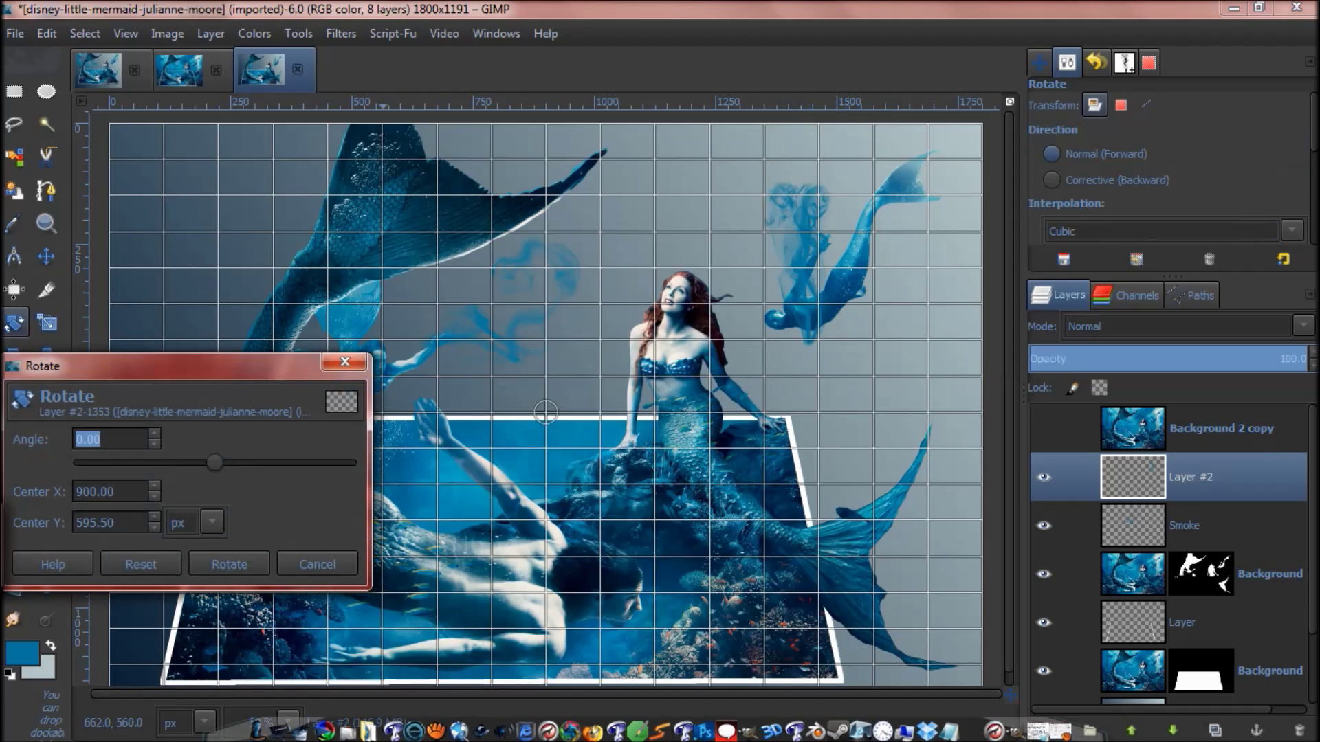
left_click_drag(215, 462, 242, 462)
left_click_drag(243, 462, 245, 463)
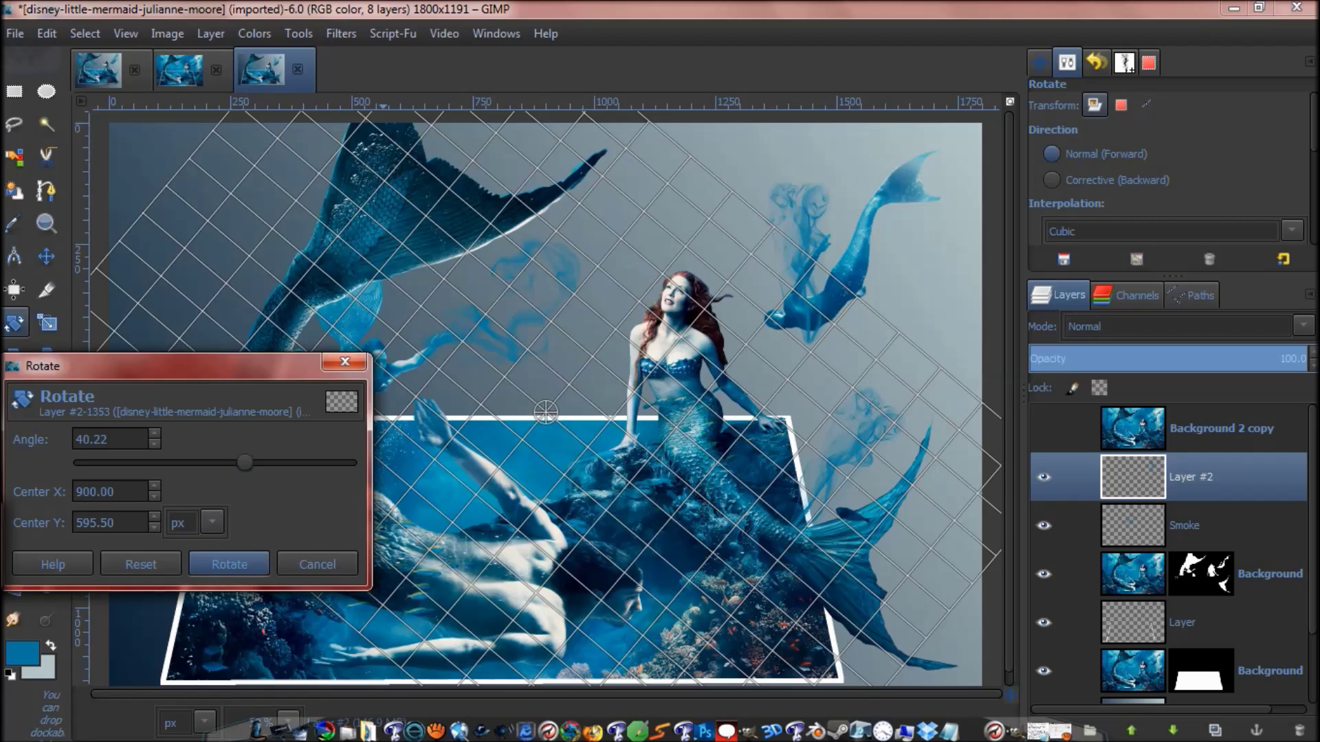
left_click(229, 564)
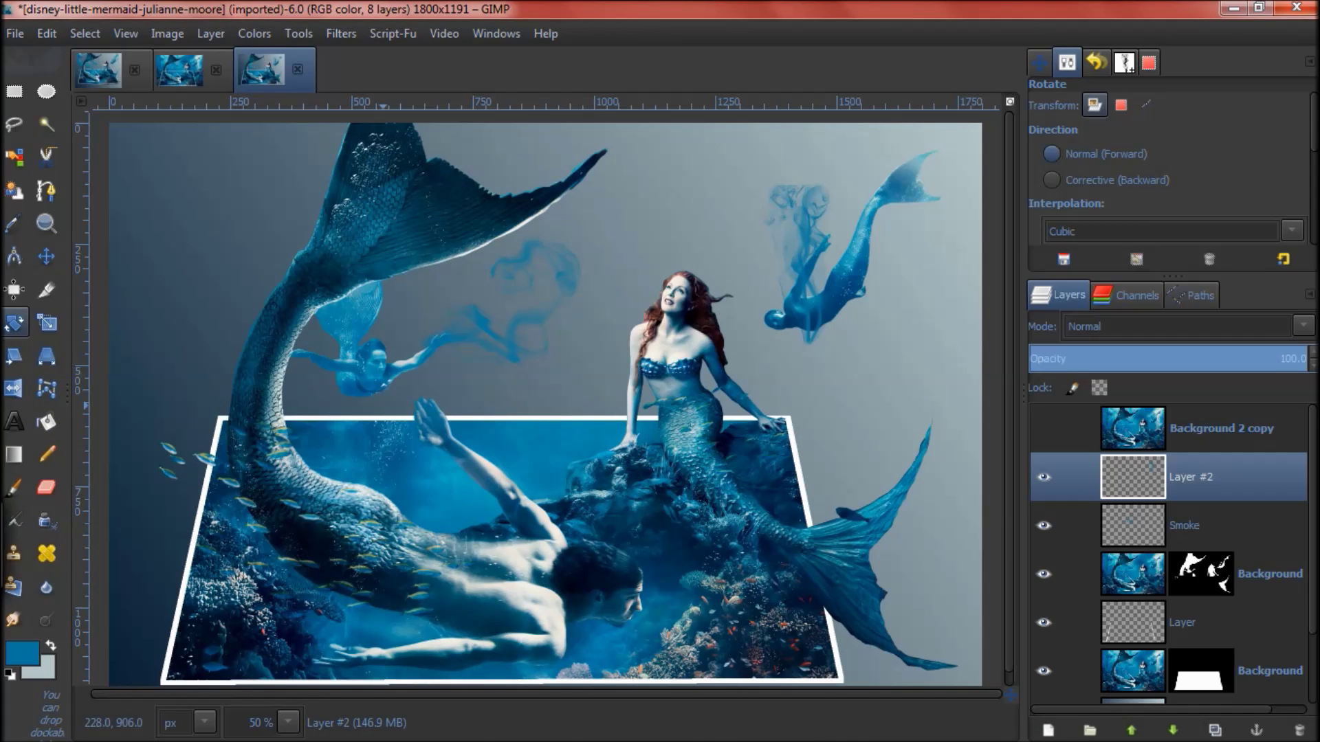
key("m")
left_click_drag(845, 444, 842, 214)
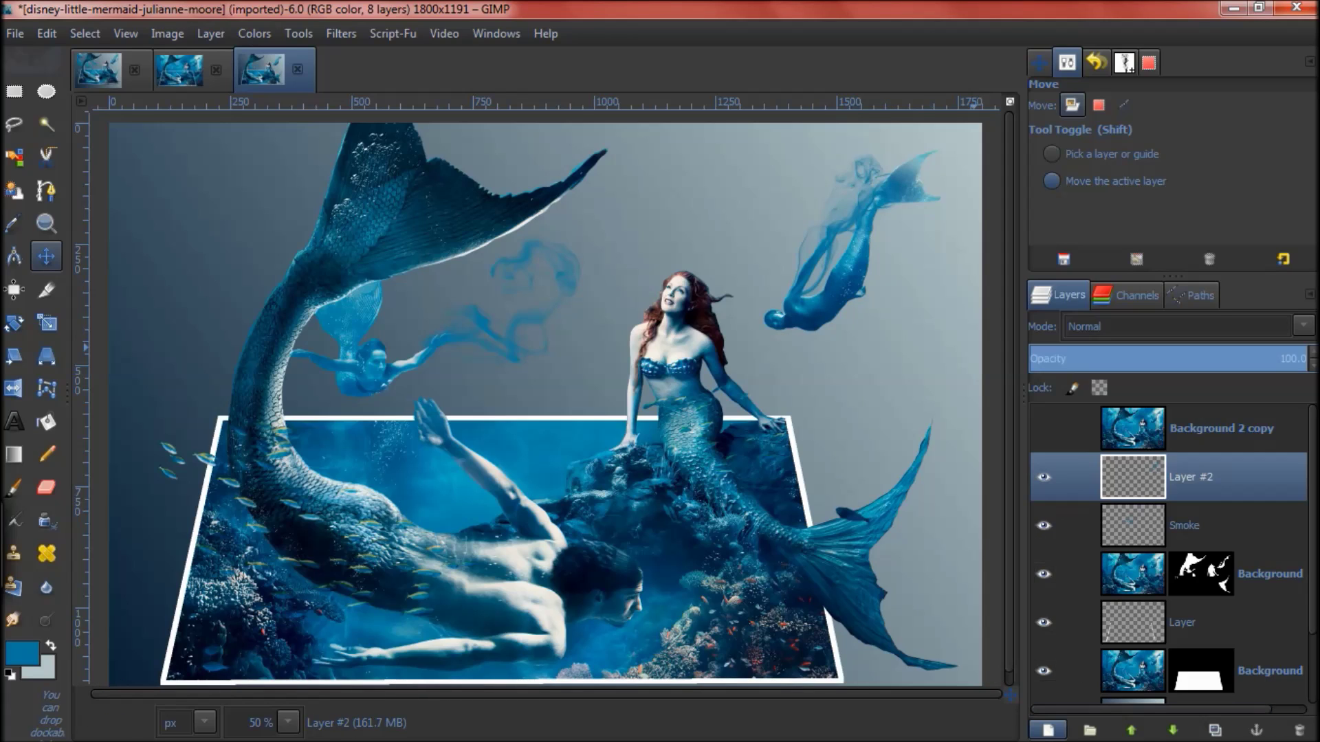
- Add a transparent layer above Layer #2 and stamp one smoke wisp at brush size 244.76 just below the diving mermaid
left_click(1047, 730)
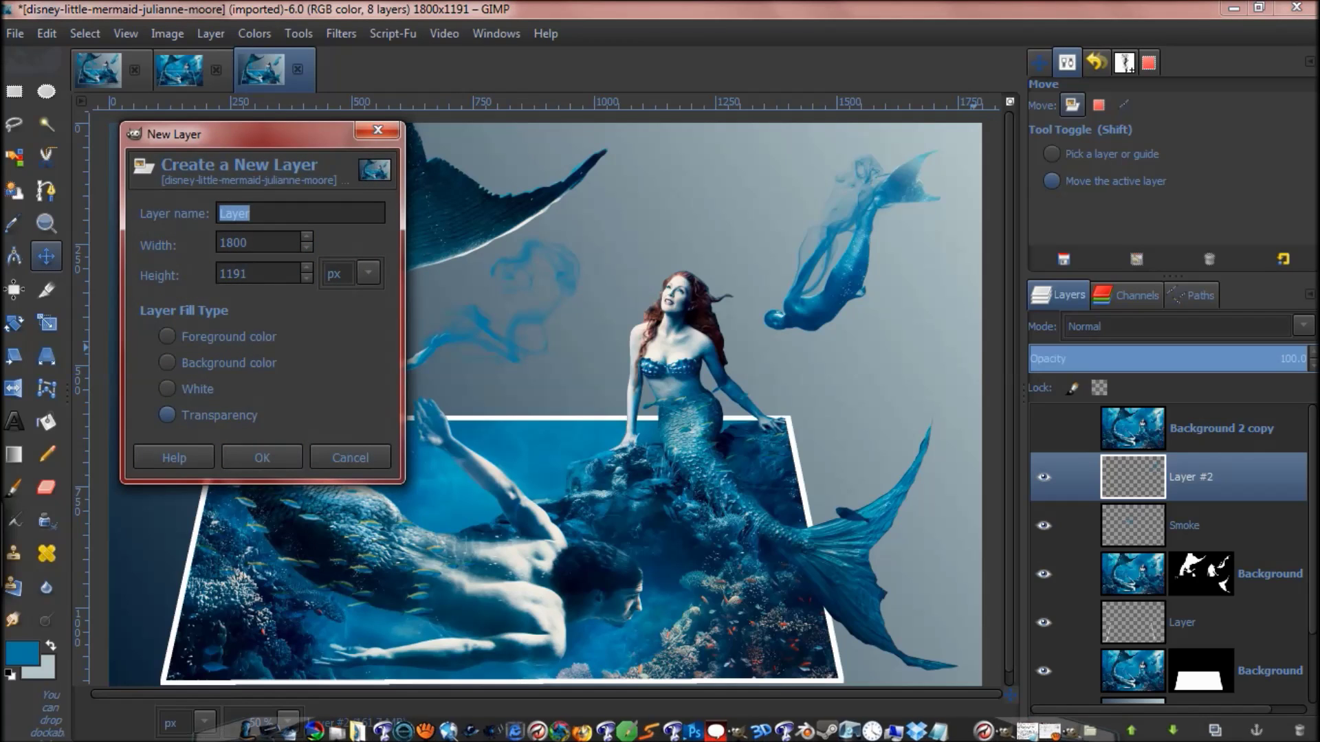
left_click(262, 457)
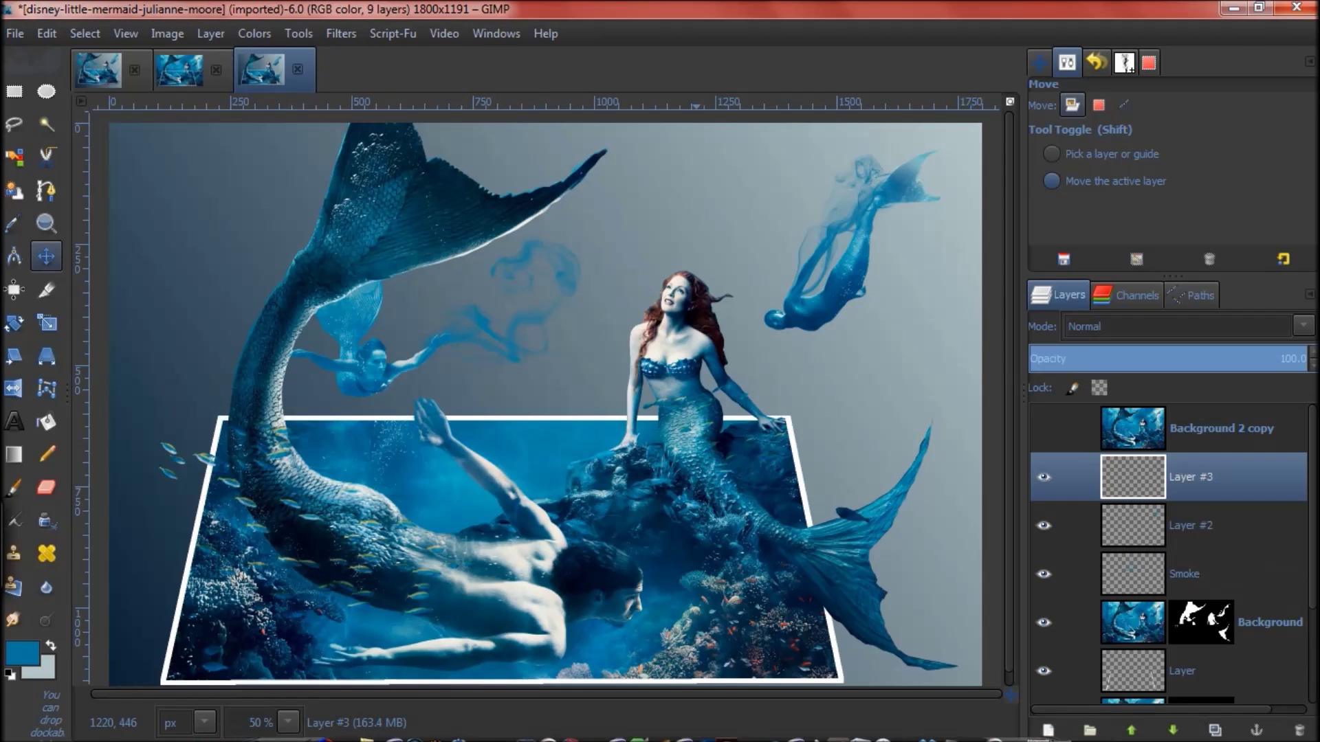
key("p")
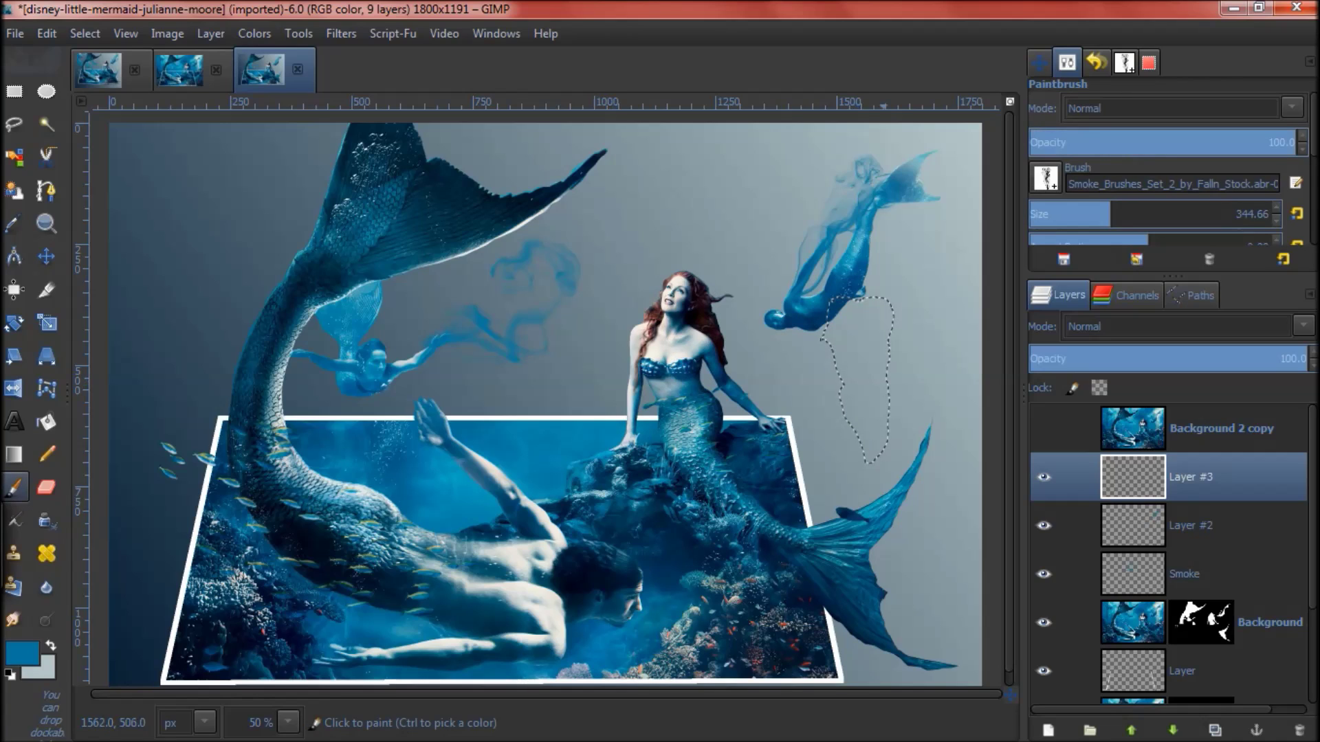
left_click_drag(1110, 210, 1086, 210)
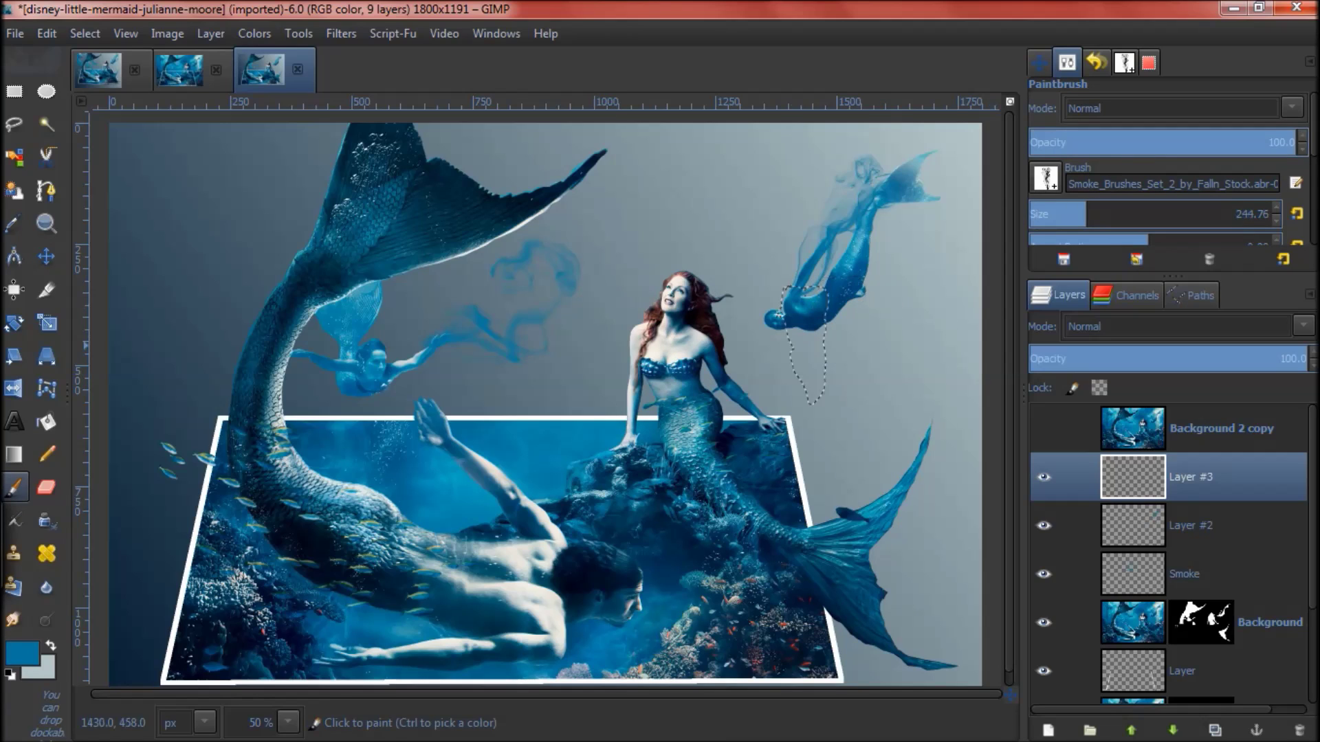
left_click(853, 361)
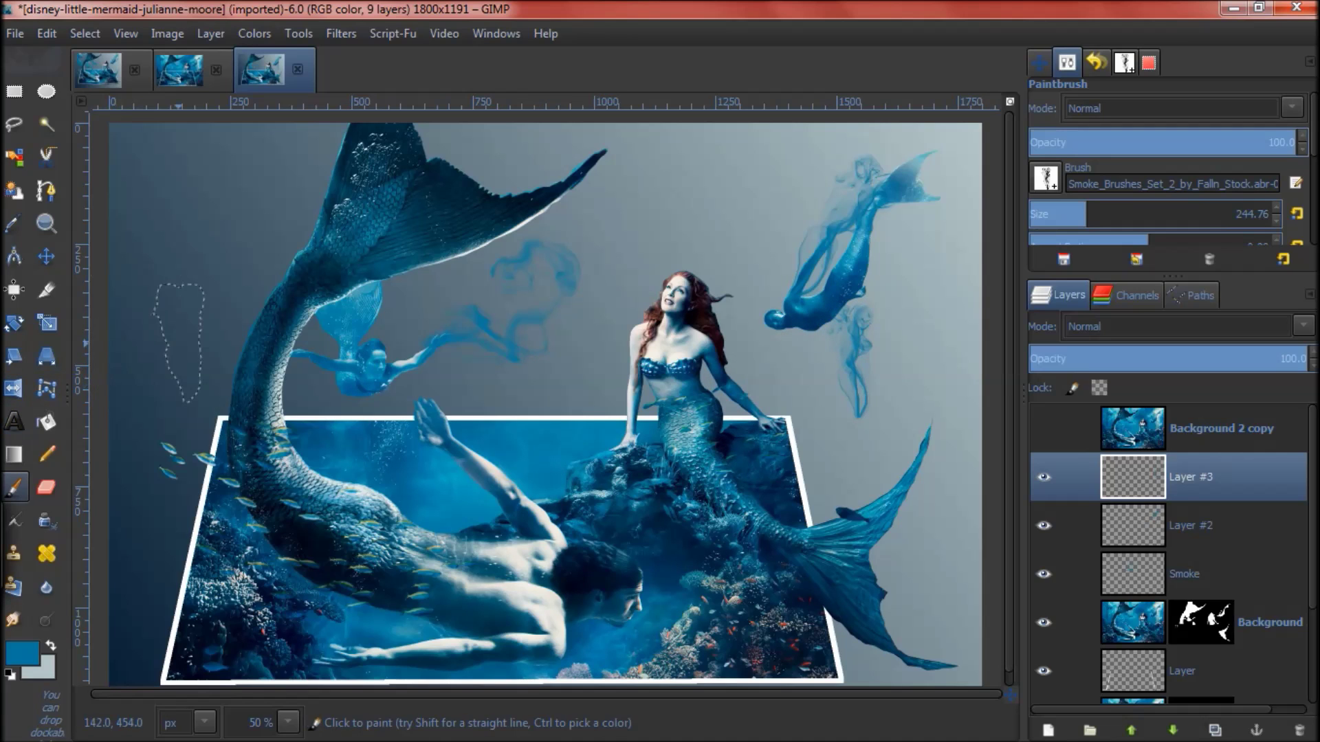
- Rotate Layer #3 by 56.04 degrees and move its wisp to the outer side of the diving mermaid's tail, opposite the first wisp
key("shift")
key("shift+r")
left_click(178, 343)
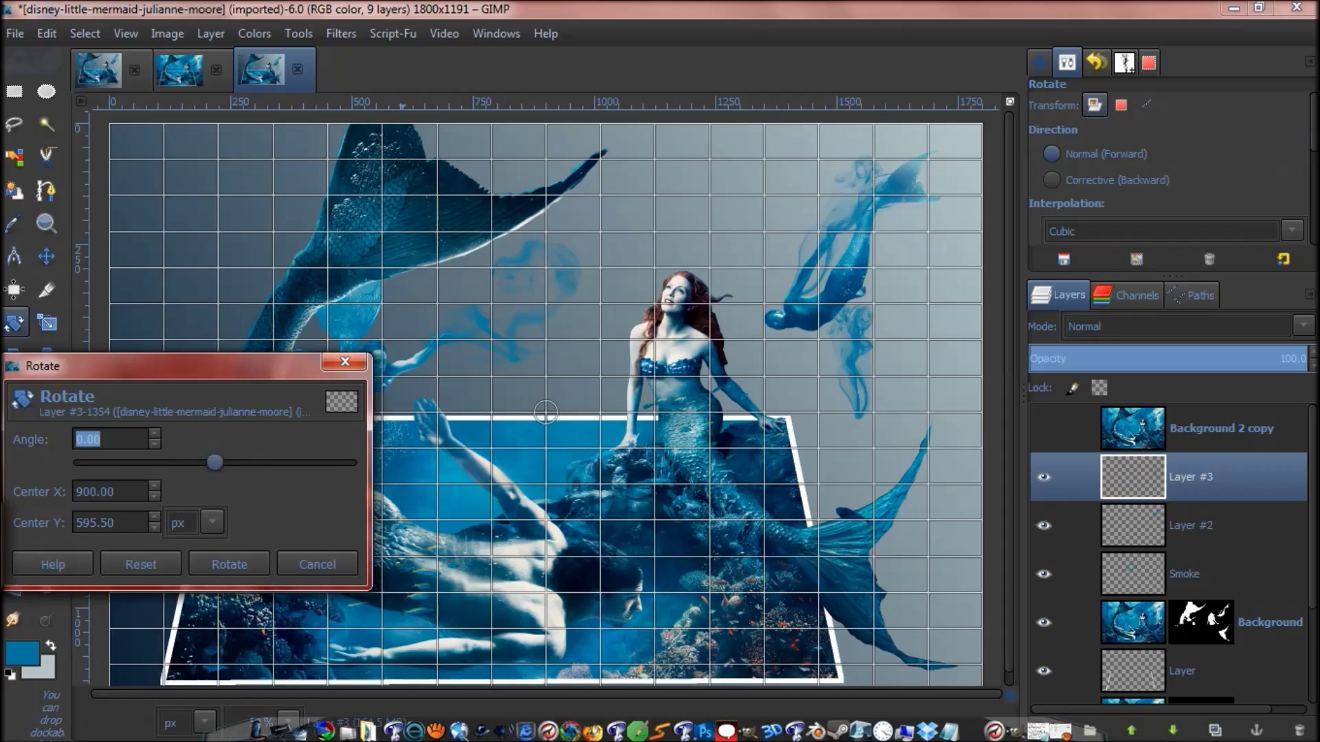
left_click_drag(215, 462, 255, 463)
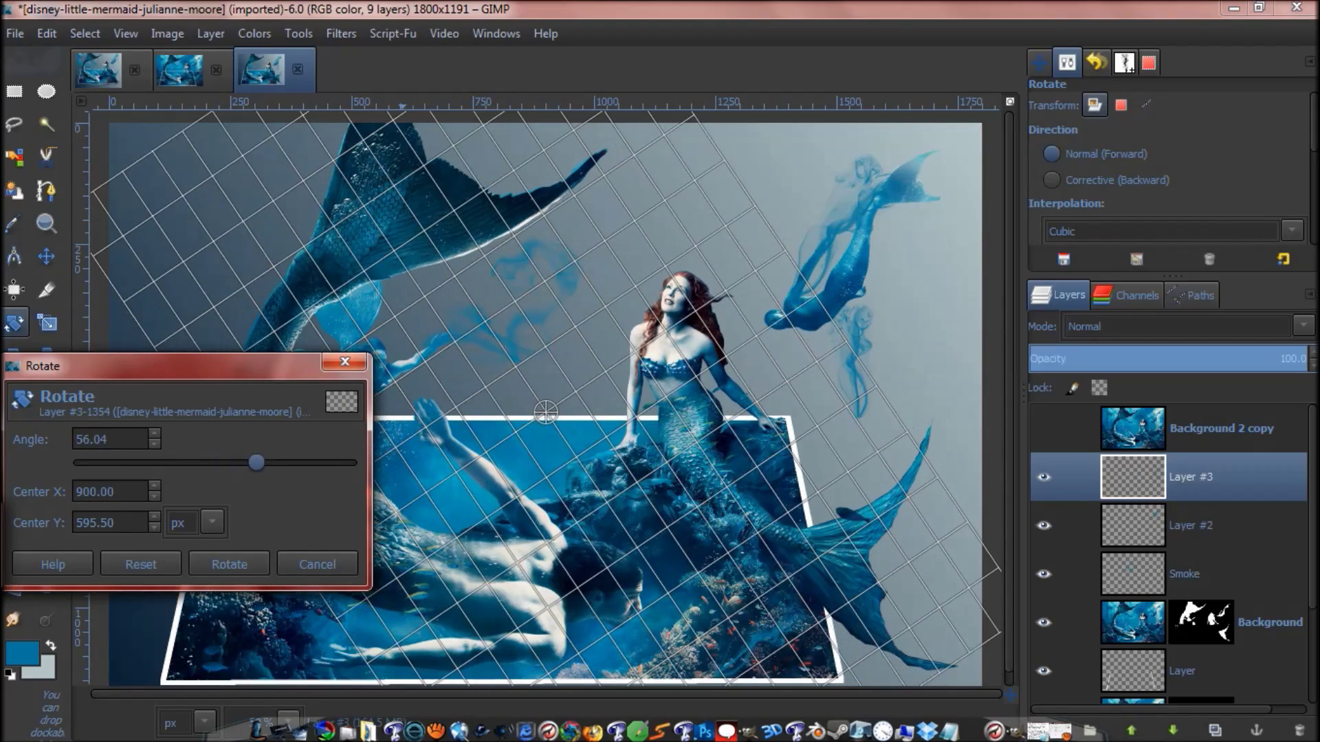
left_click(229, 563)
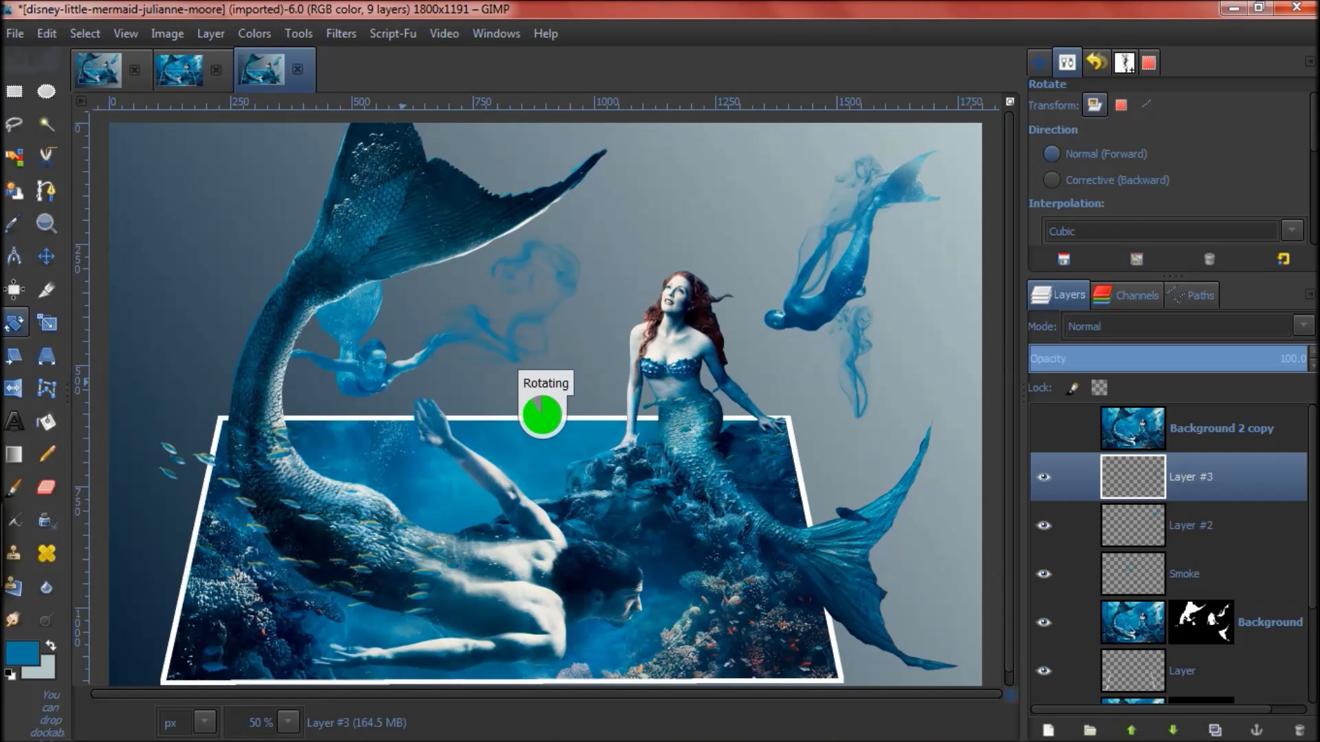
key("m")
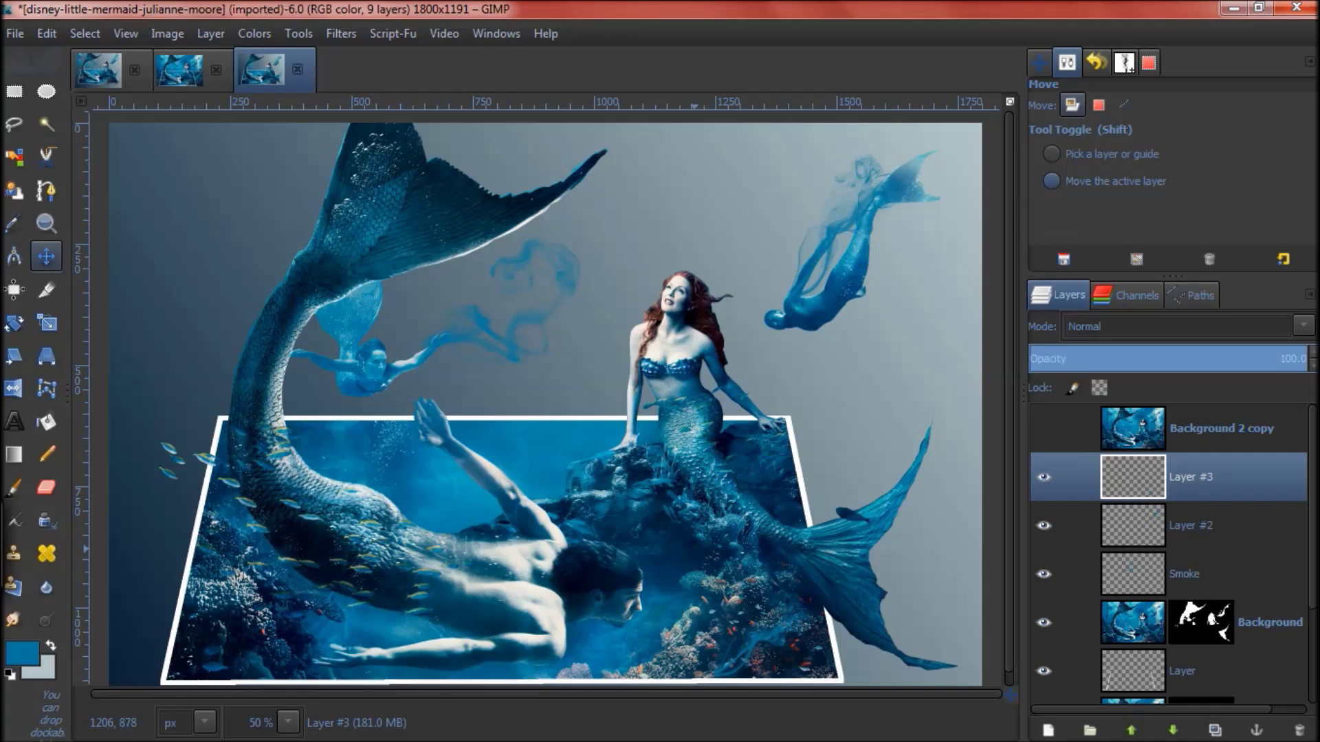
left_click_drag(689, 582, 833, 213)
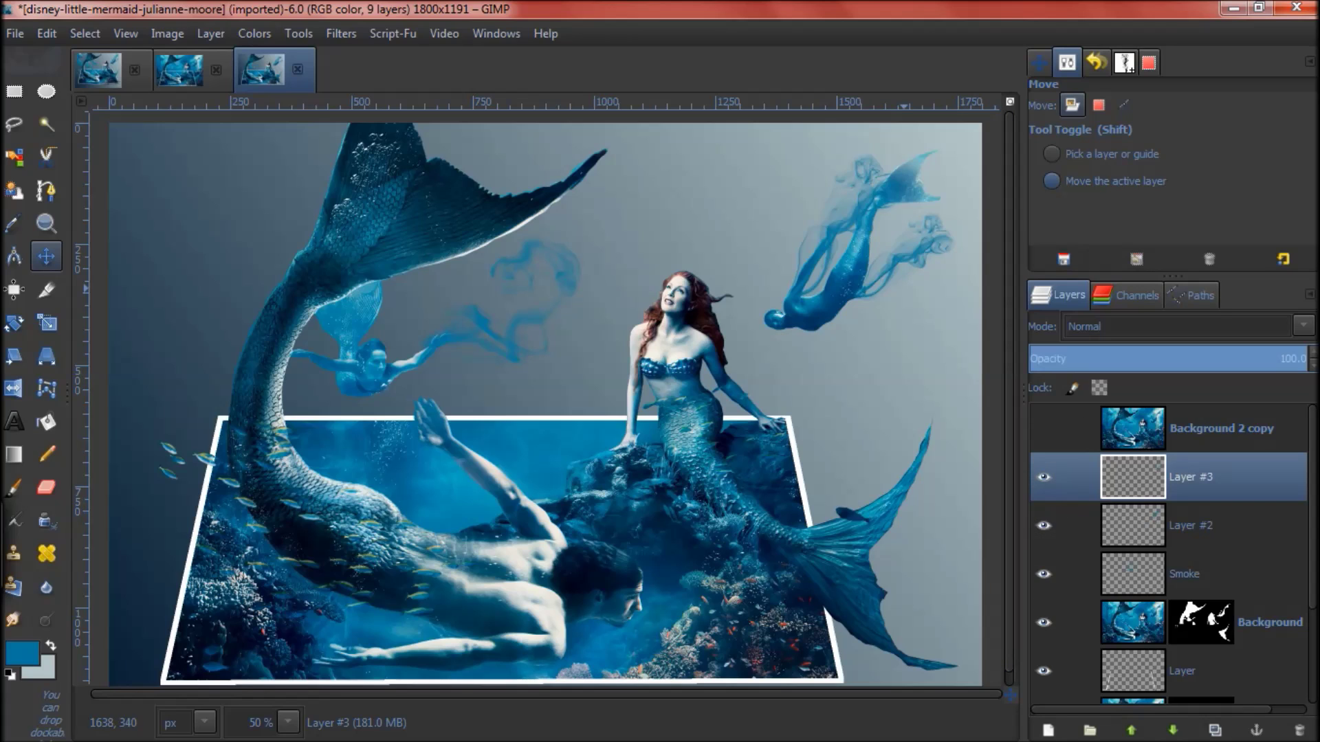
- Choose a denser smoke brush at size 492.51 for the Paintbrush and add a new transparent layer above Layer #3
key("p")
left_click(1046, 177)
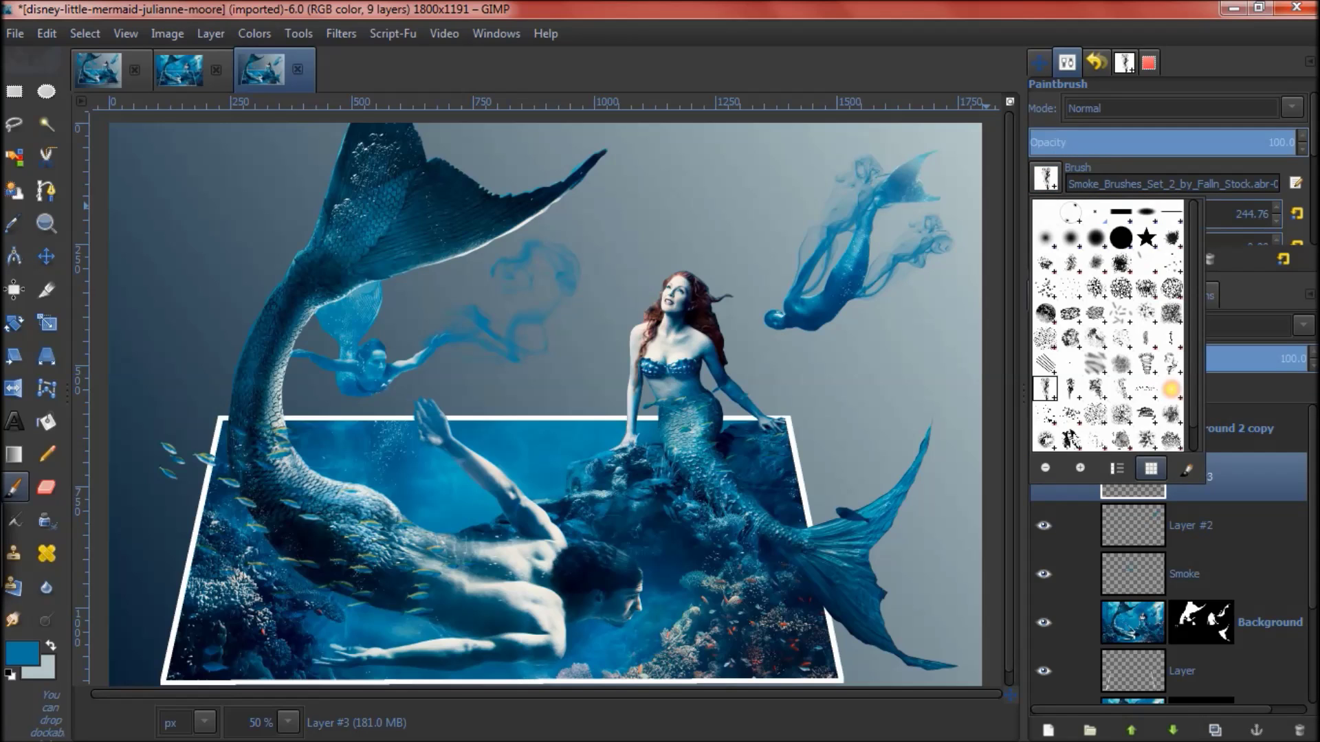
left_click(1045, 337)
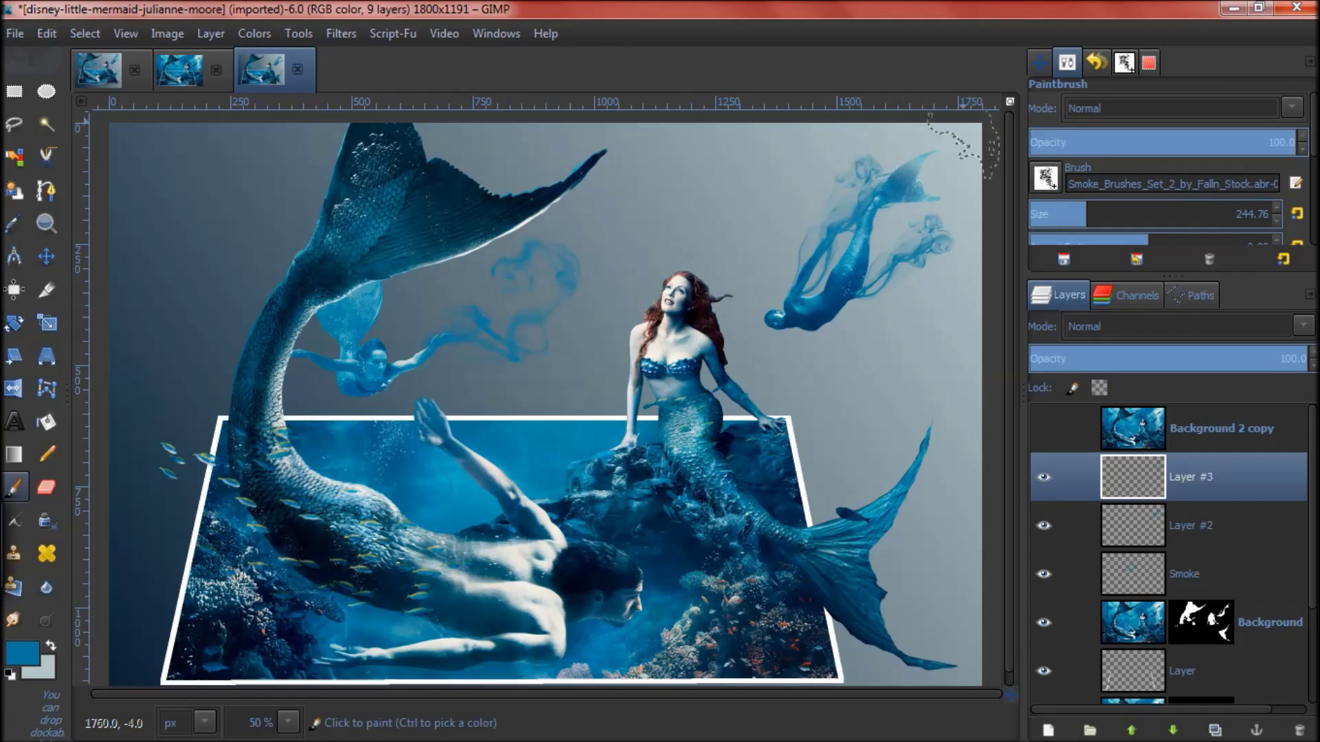
scroll(1235, 214, "up", 5)
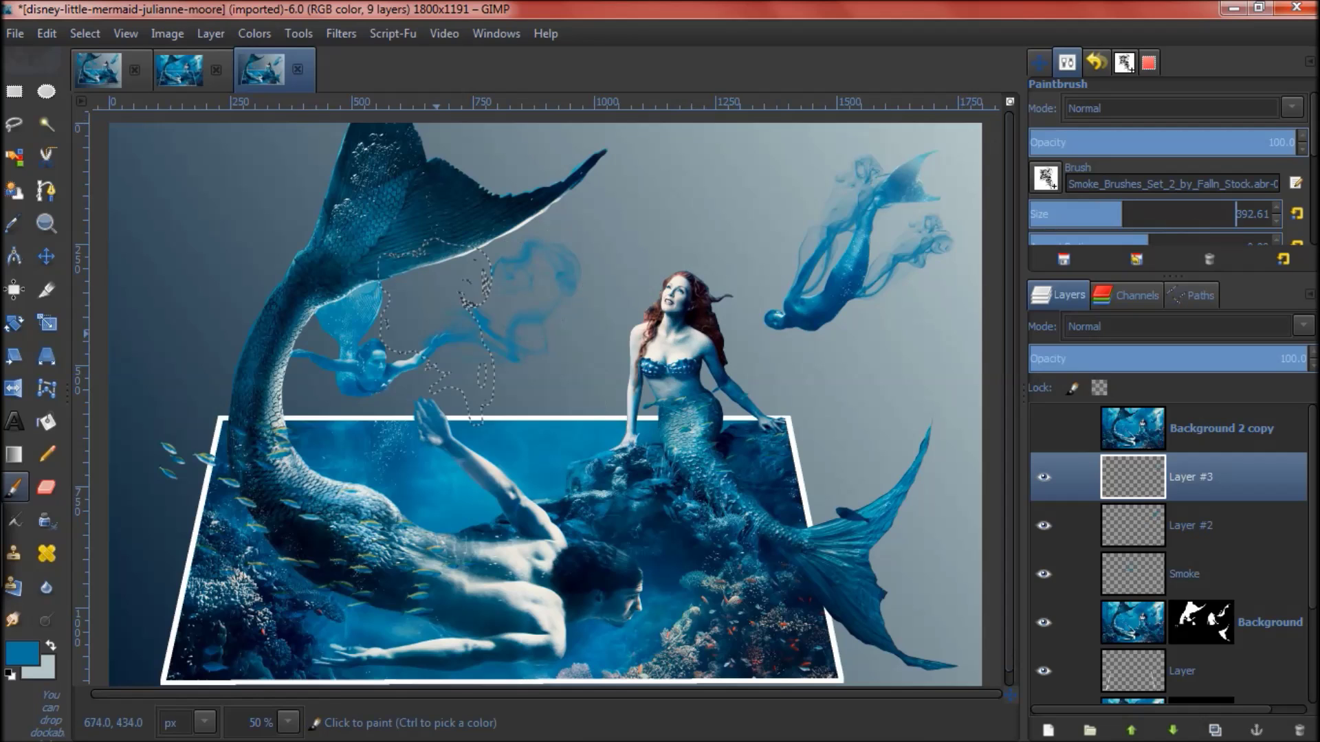
scroll(1235, 214, "up", 4)
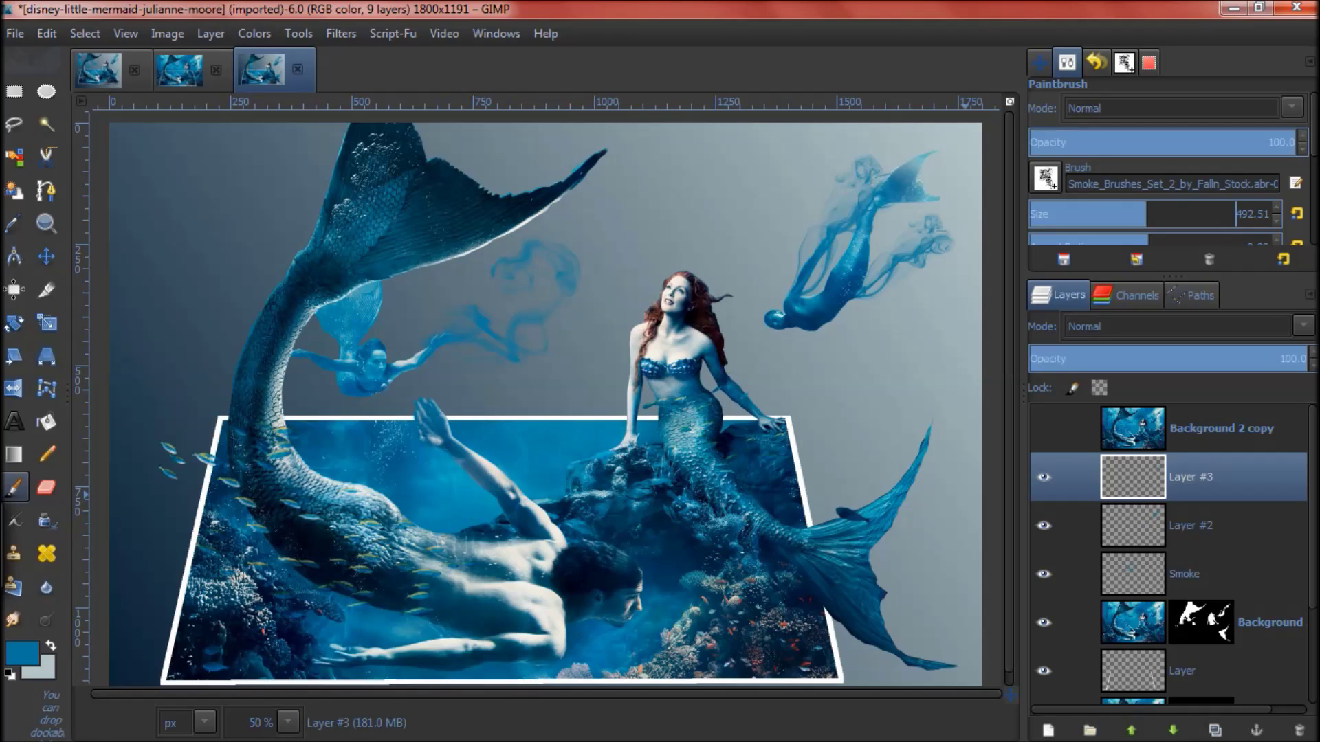
left_click(1047, 730)
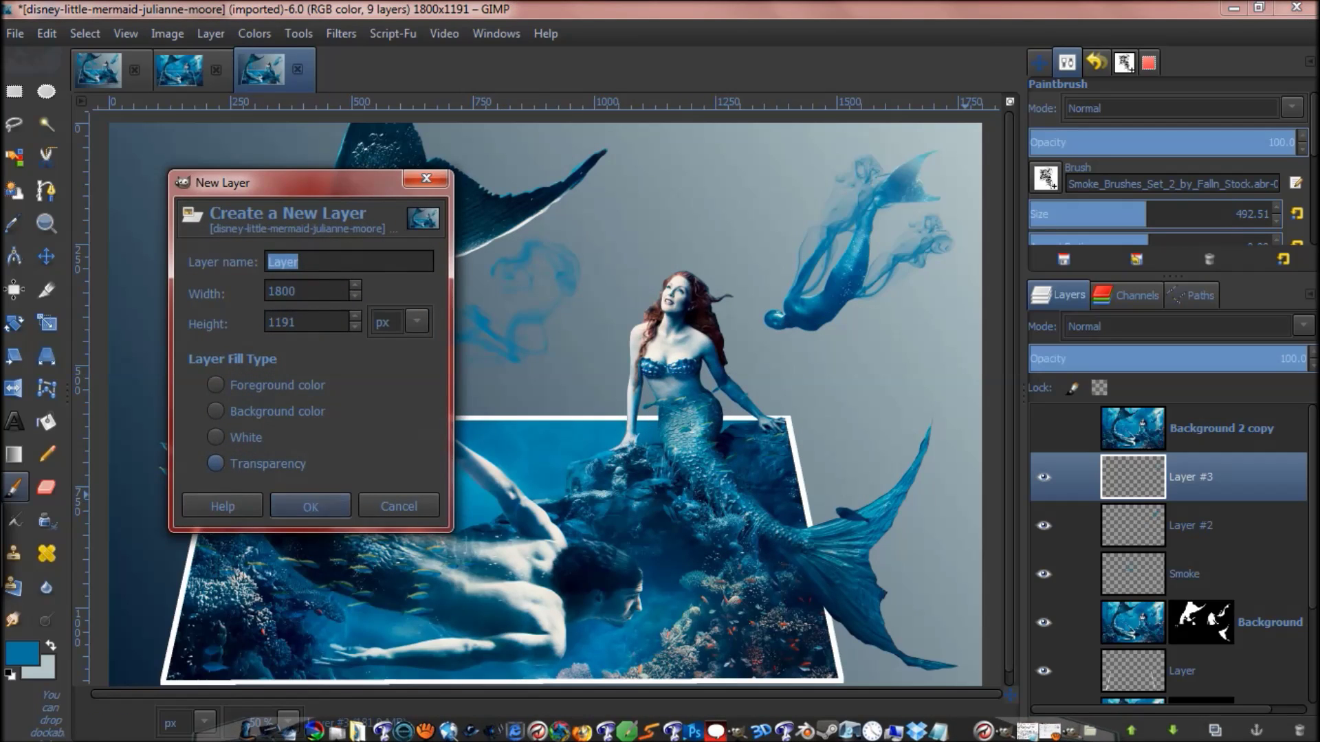
key("Return")
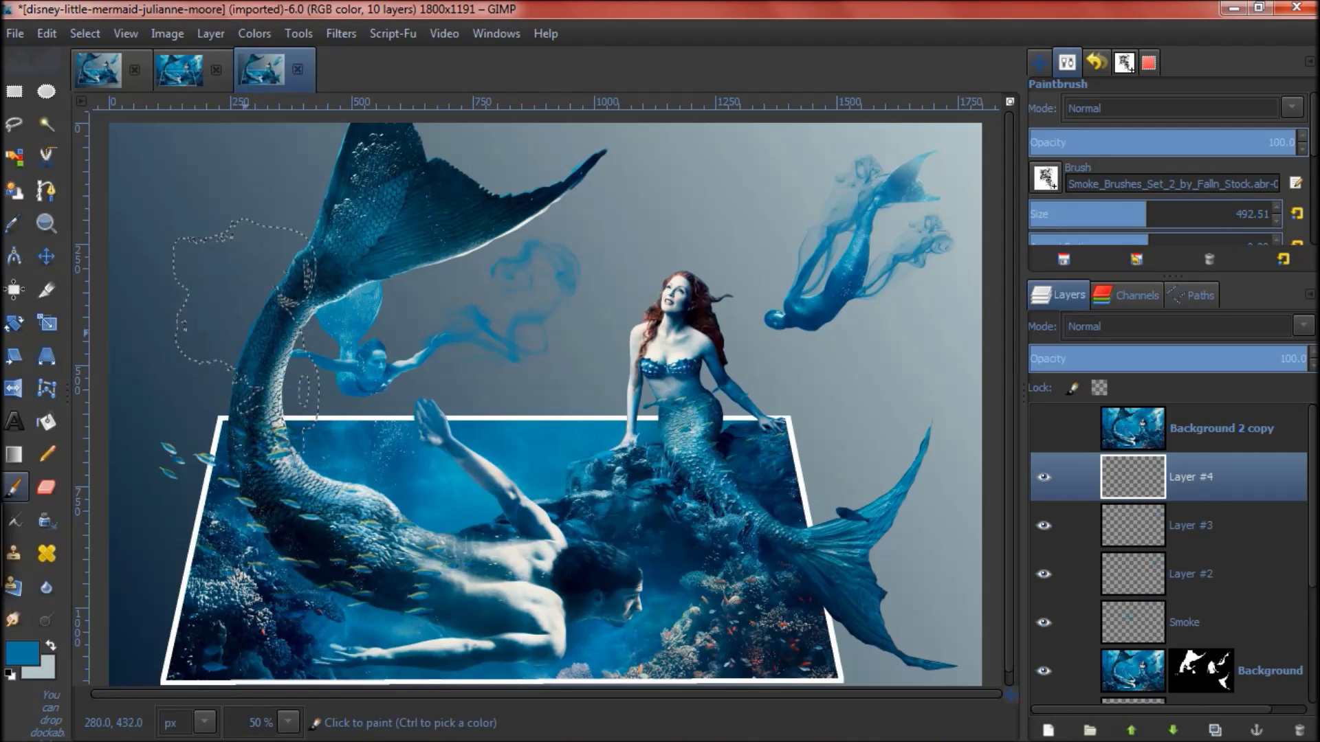
left_click(251, 343)
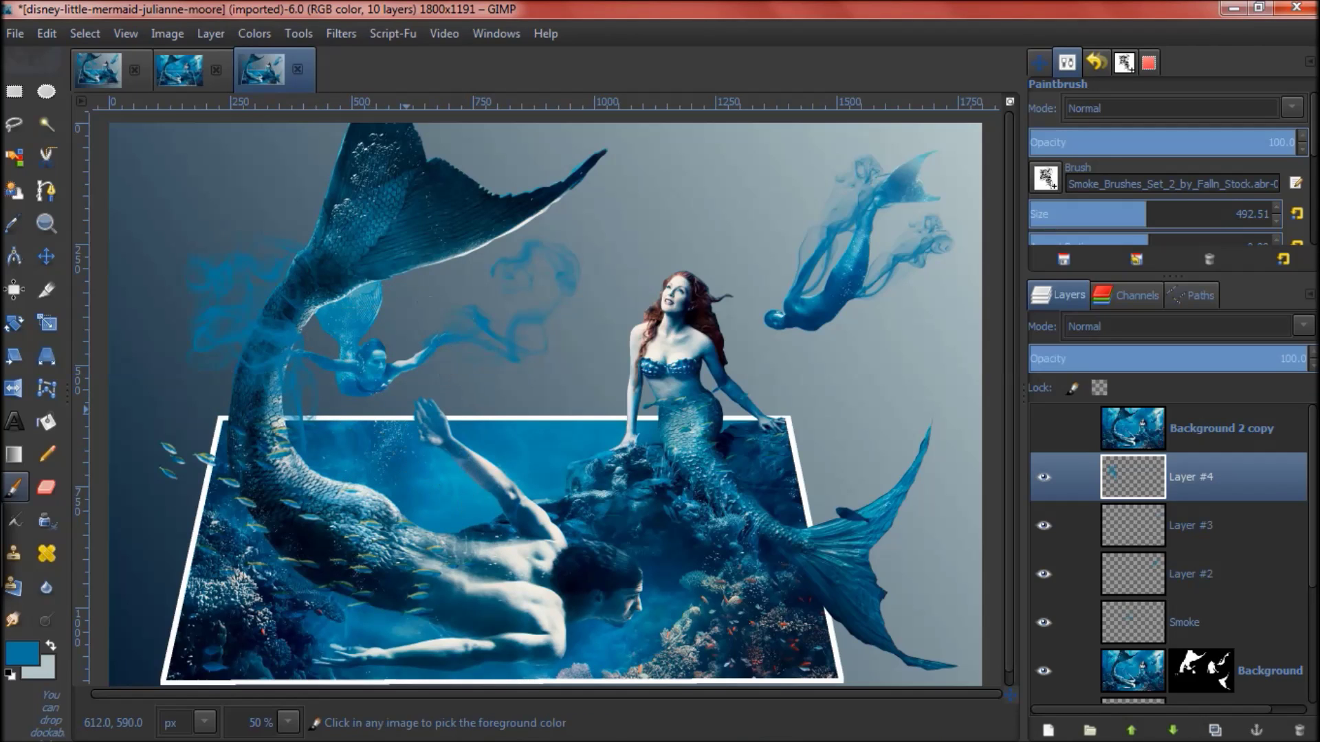
key("ctrl+z")
left_click(242, 317)
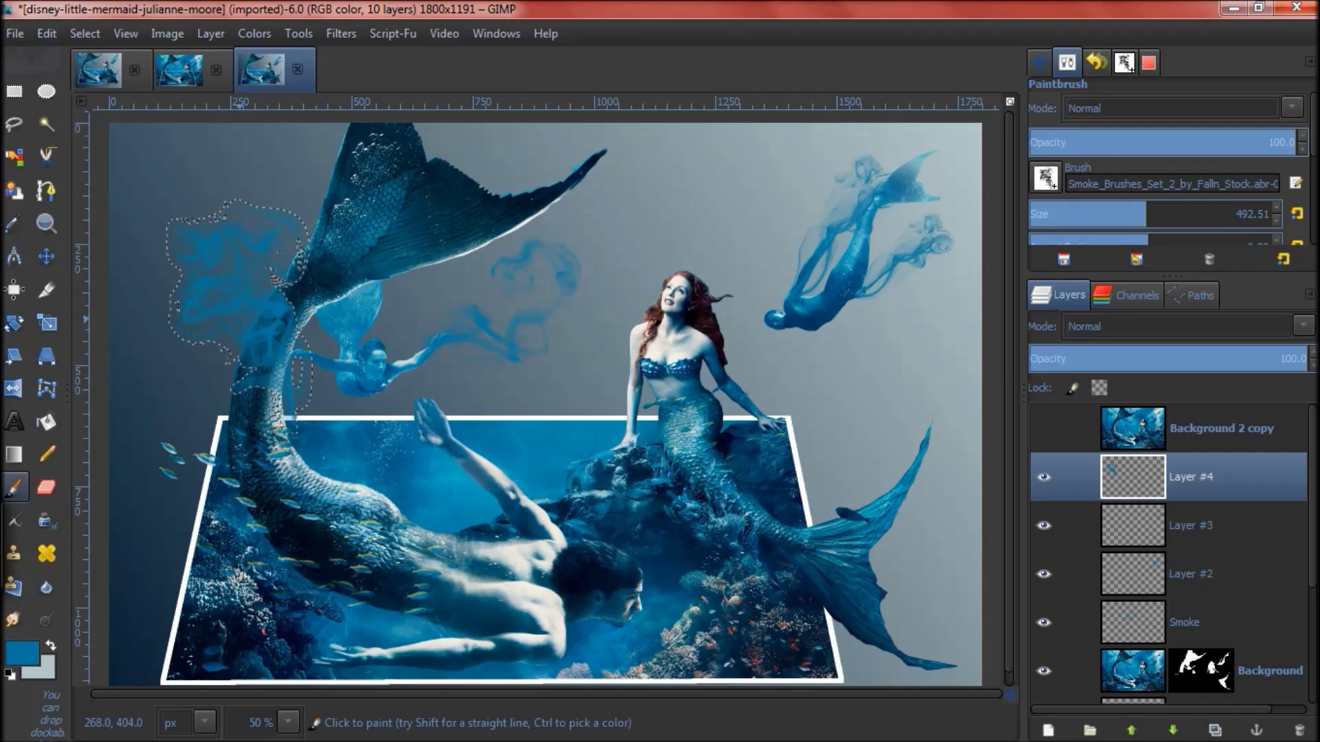
key("ctrl+z")
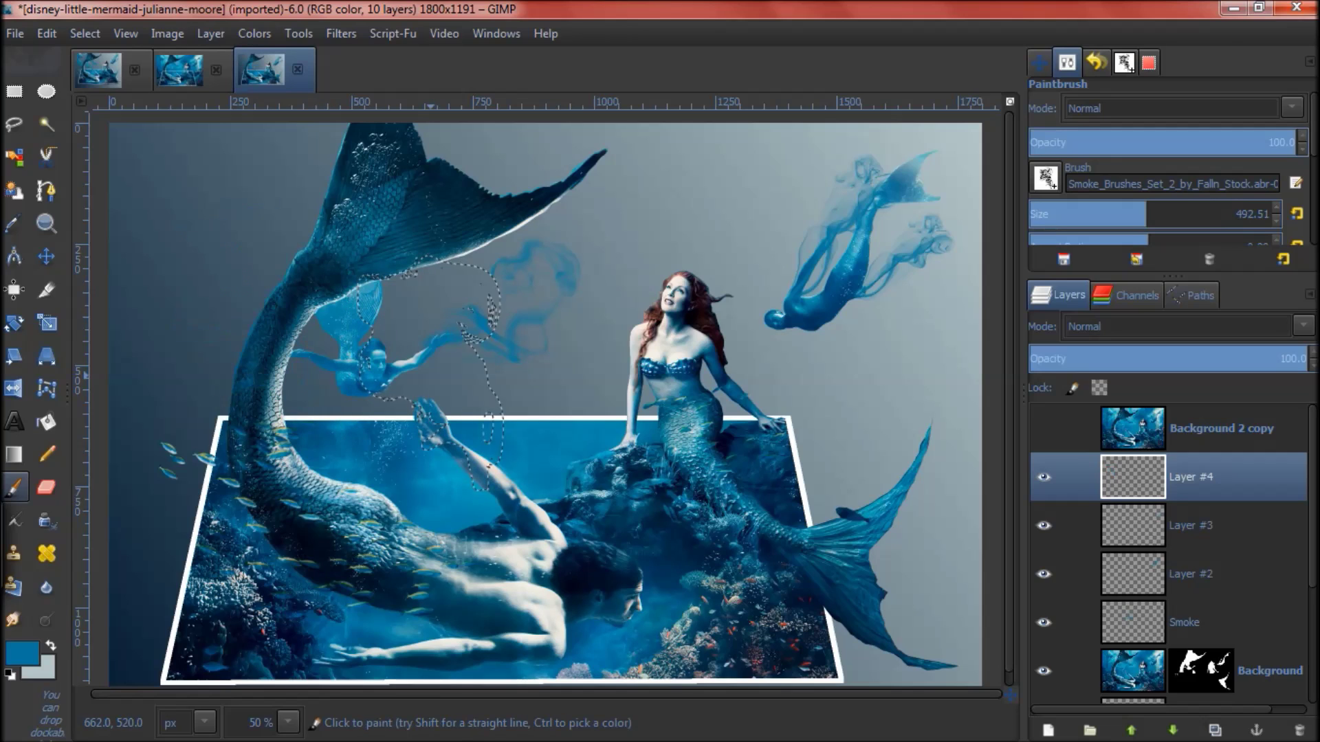
- Stamp the smoke brush twice on Layer #4, beside the large tail fin and lower over the merman's curved tail
left_click(205, 225)
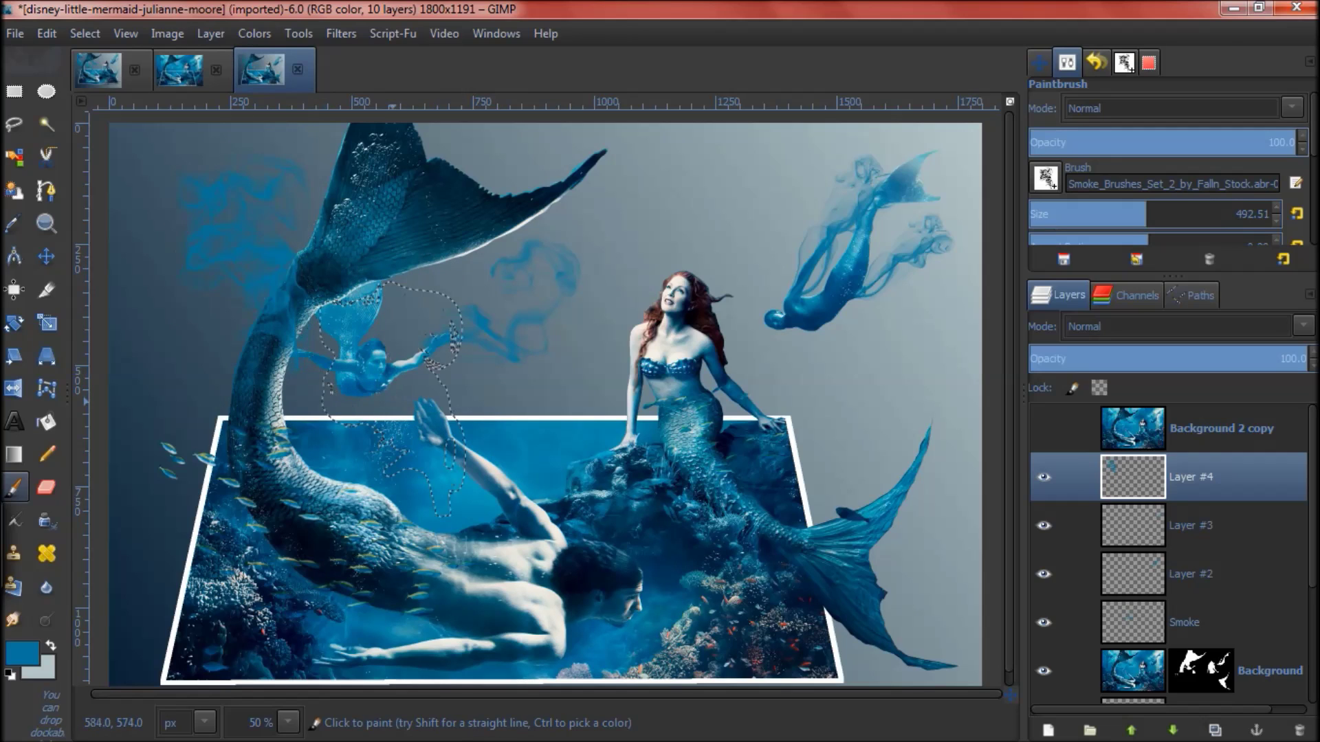
left_click(275, 375)
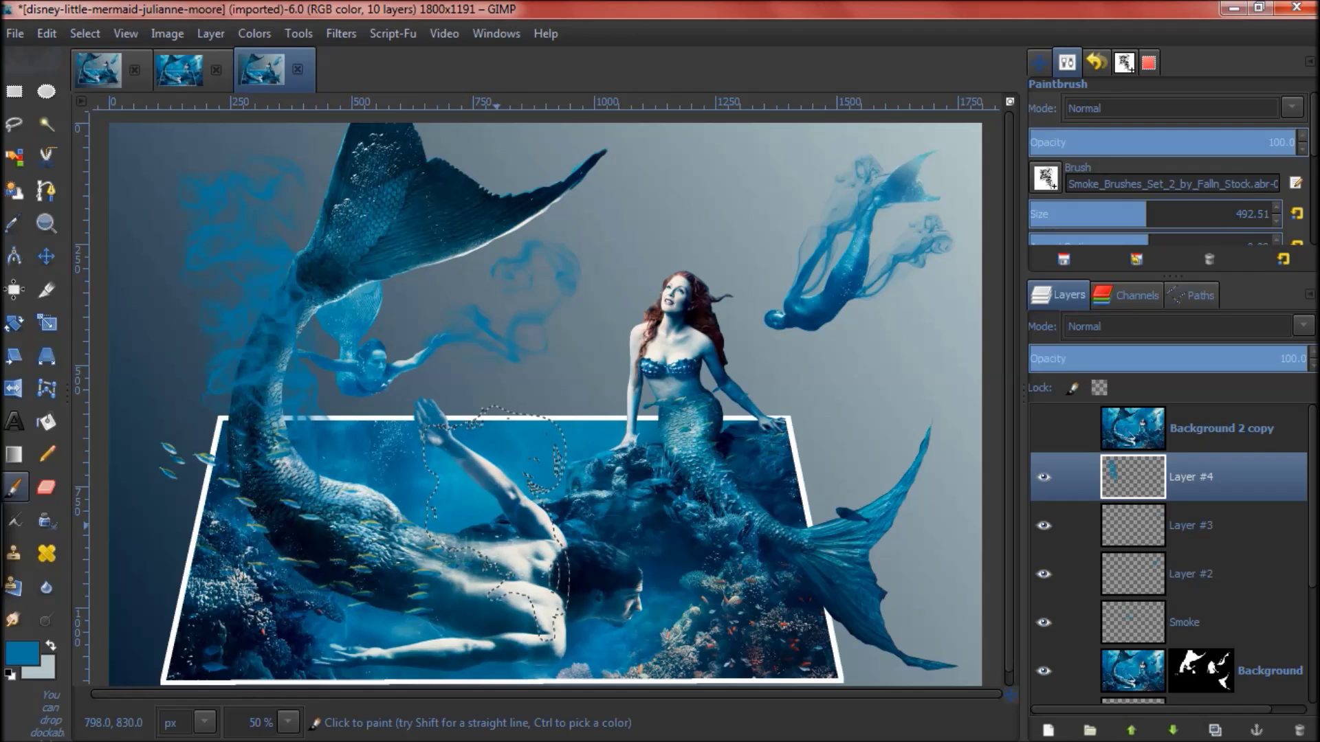
- Erase the smoke covering the merman's curved tail on Layer #4 using the 2. Hardness 050 brush at size 84.92
left_click(46, 488)
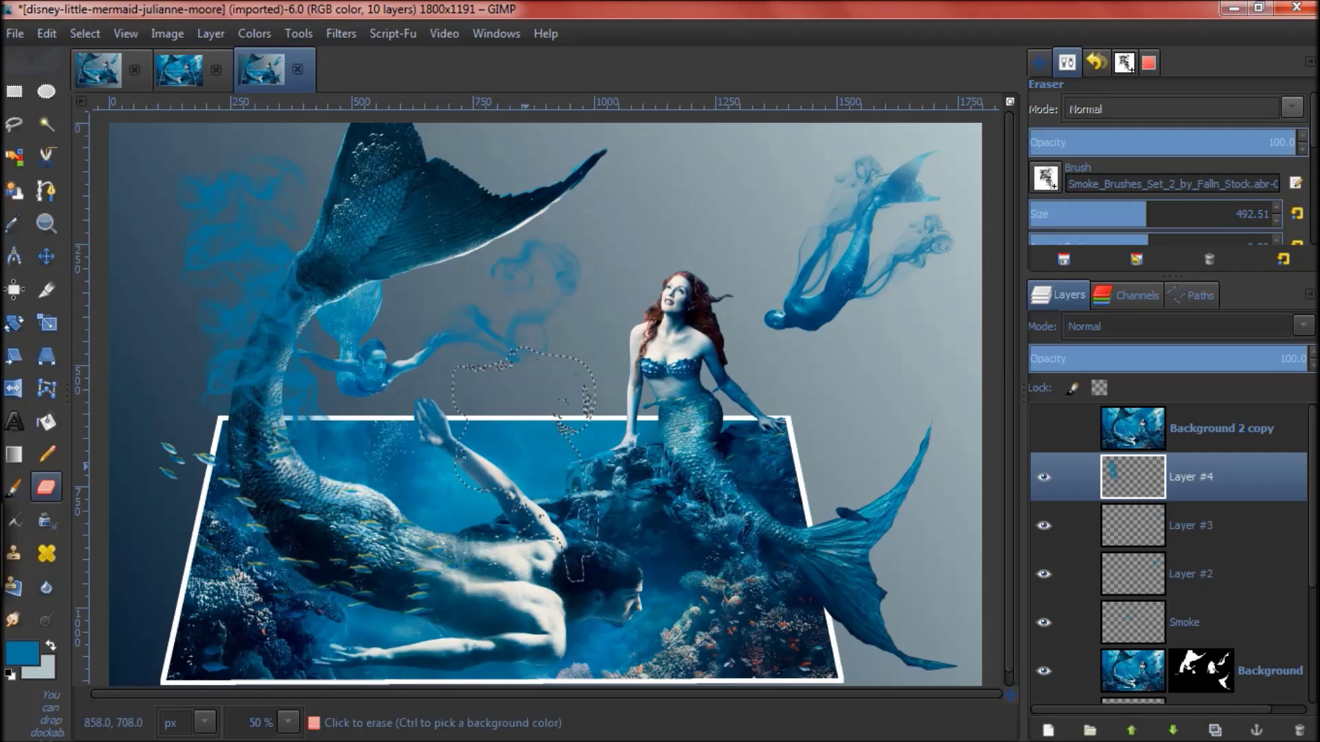
left_click(1046, 177)
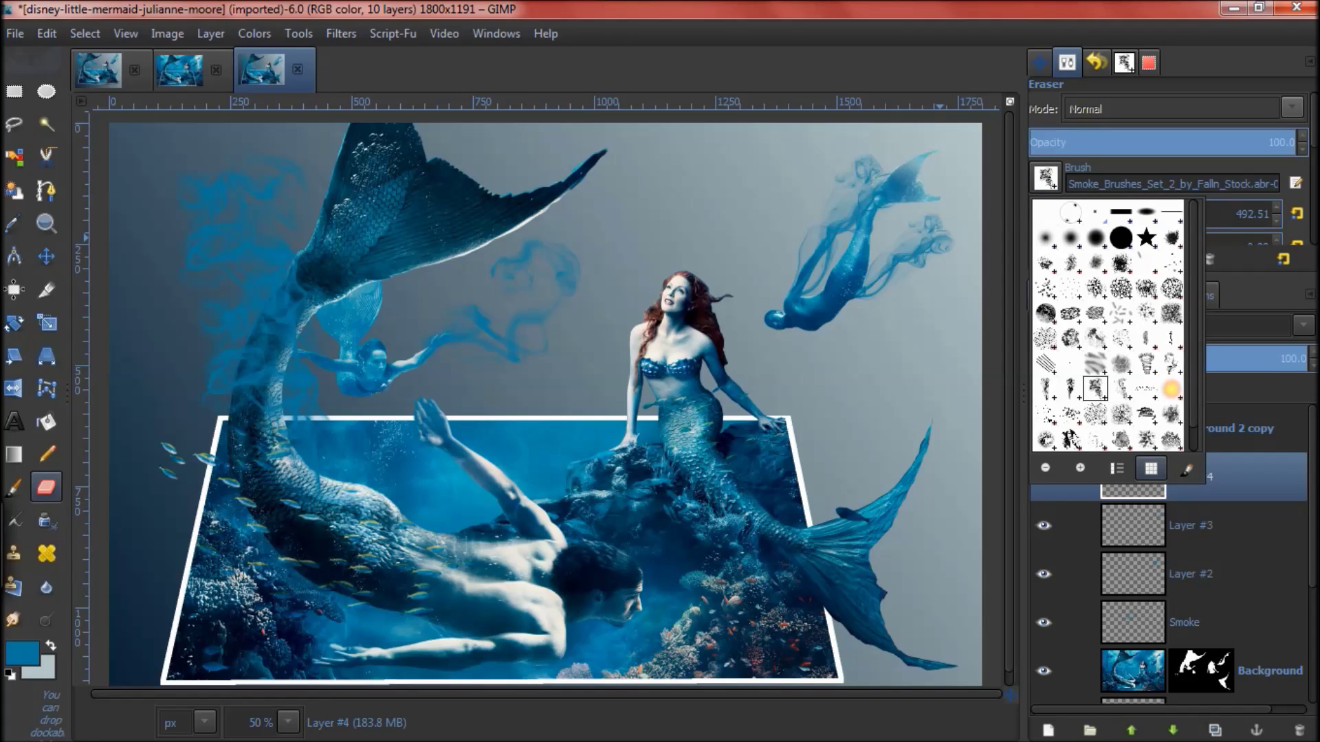
double_click(1070, 237)
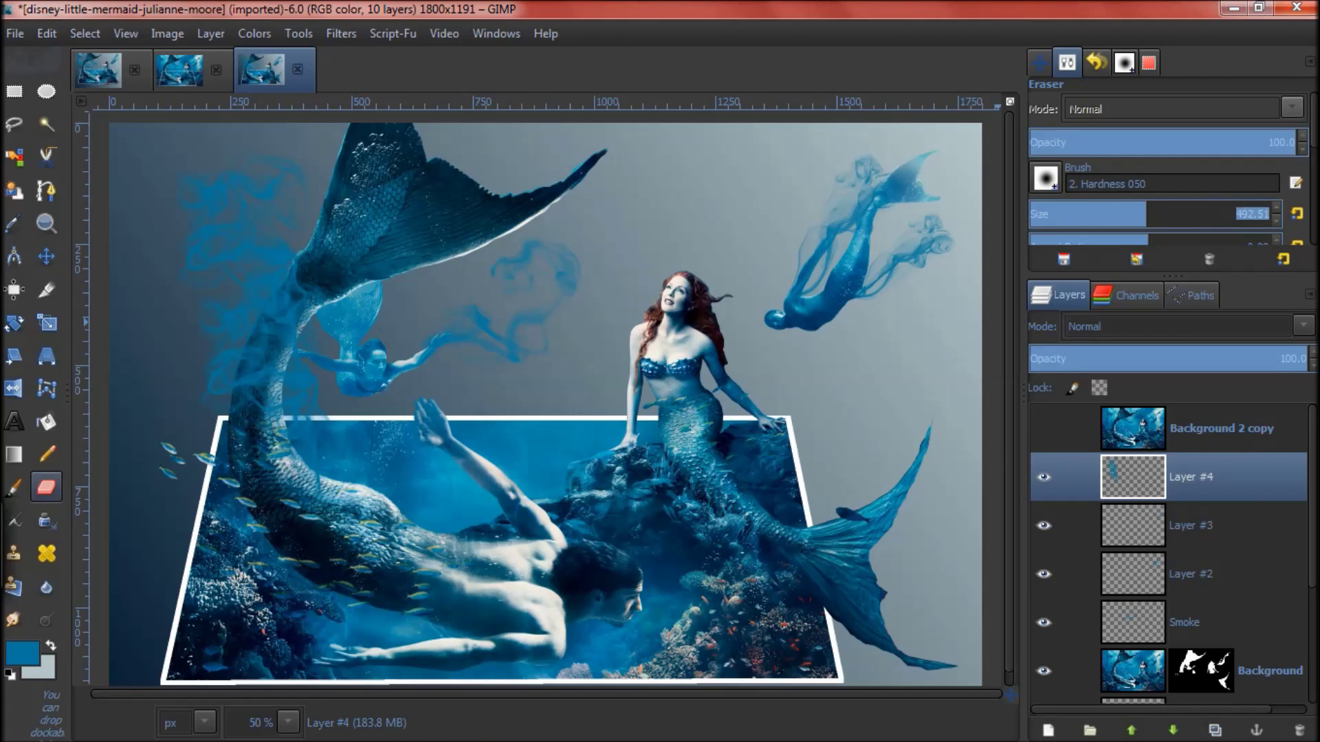
left_click_drag(1258, 214, 1234, 214)
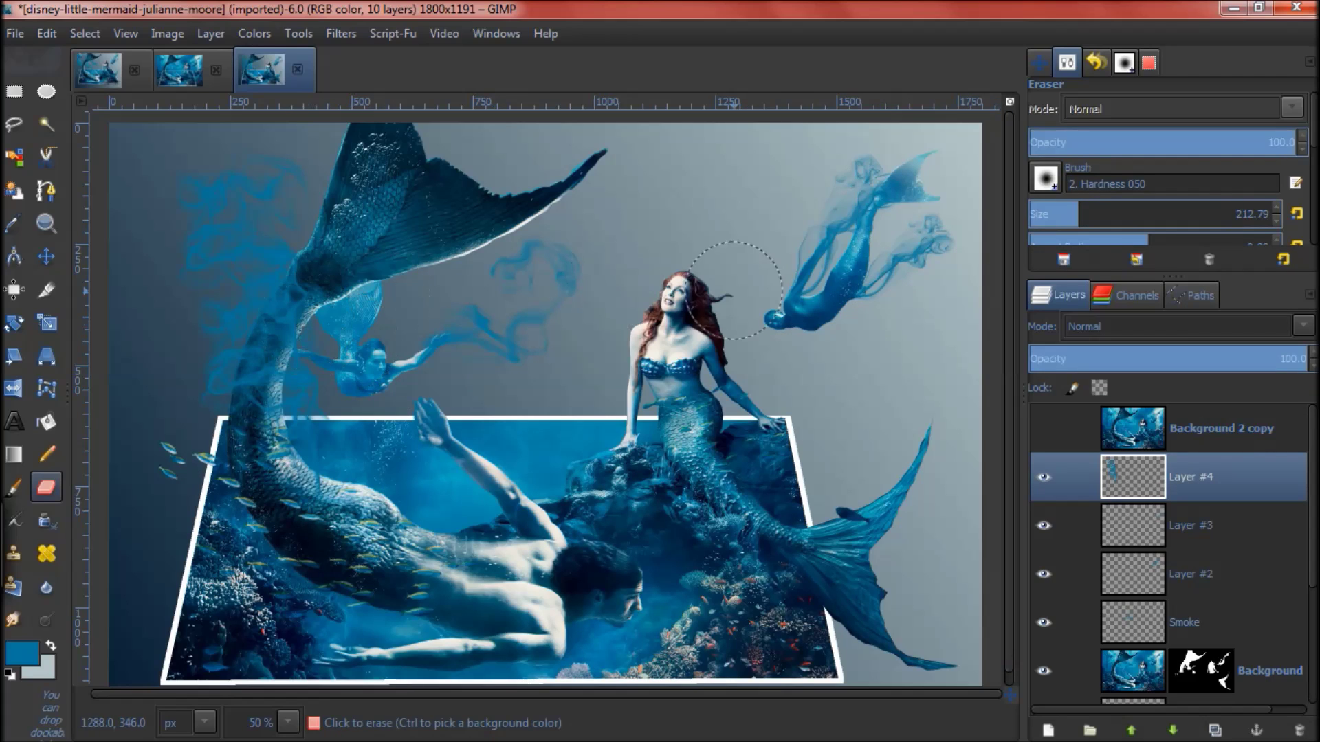
left_click_drag(1235, 214, 1213, 213)
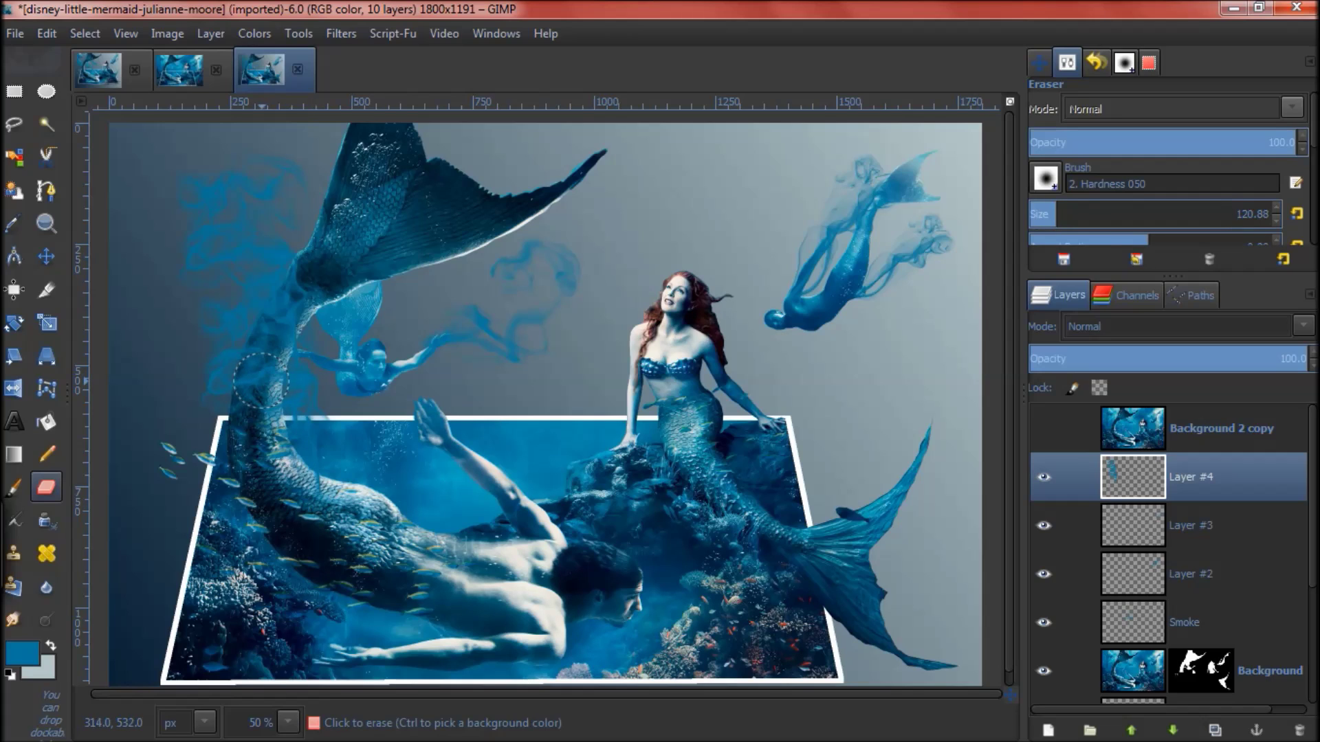
left_click_drag(1237, 214, 1220, 213)
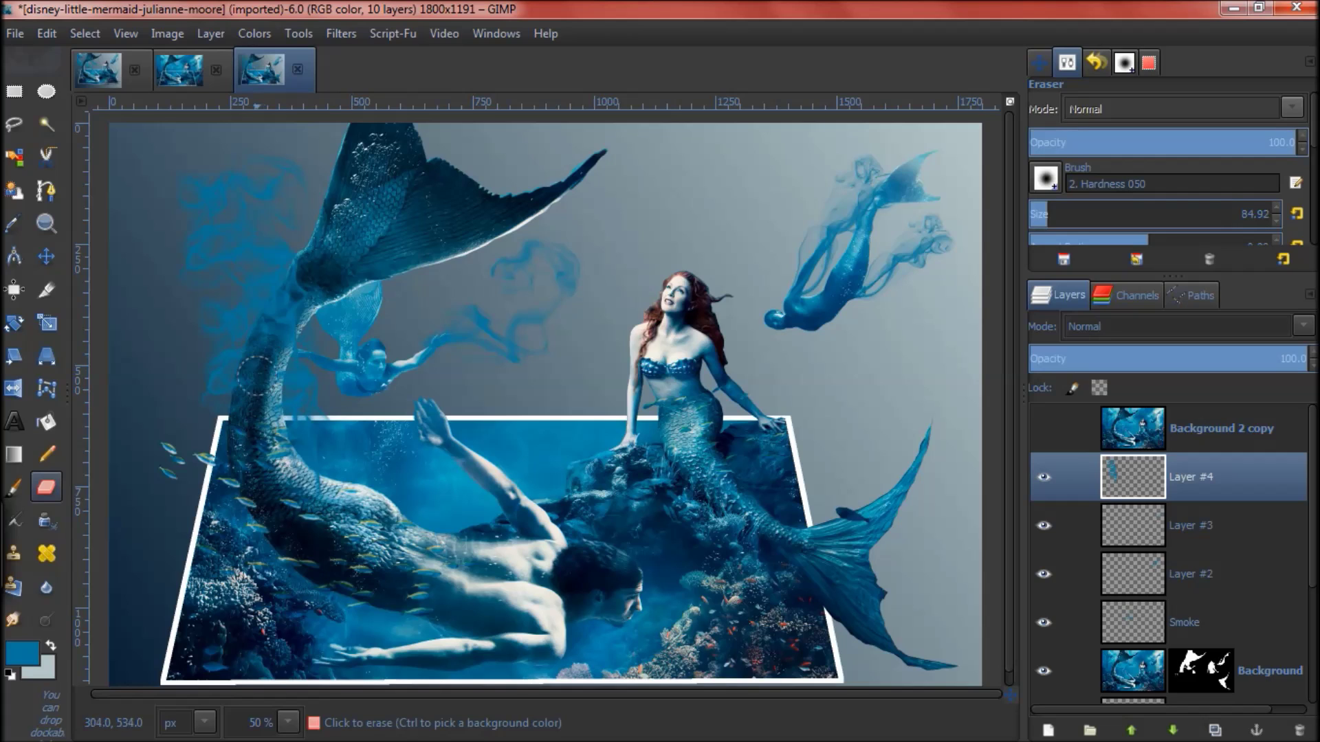
left_click_drag(258, 367, 301, 283)
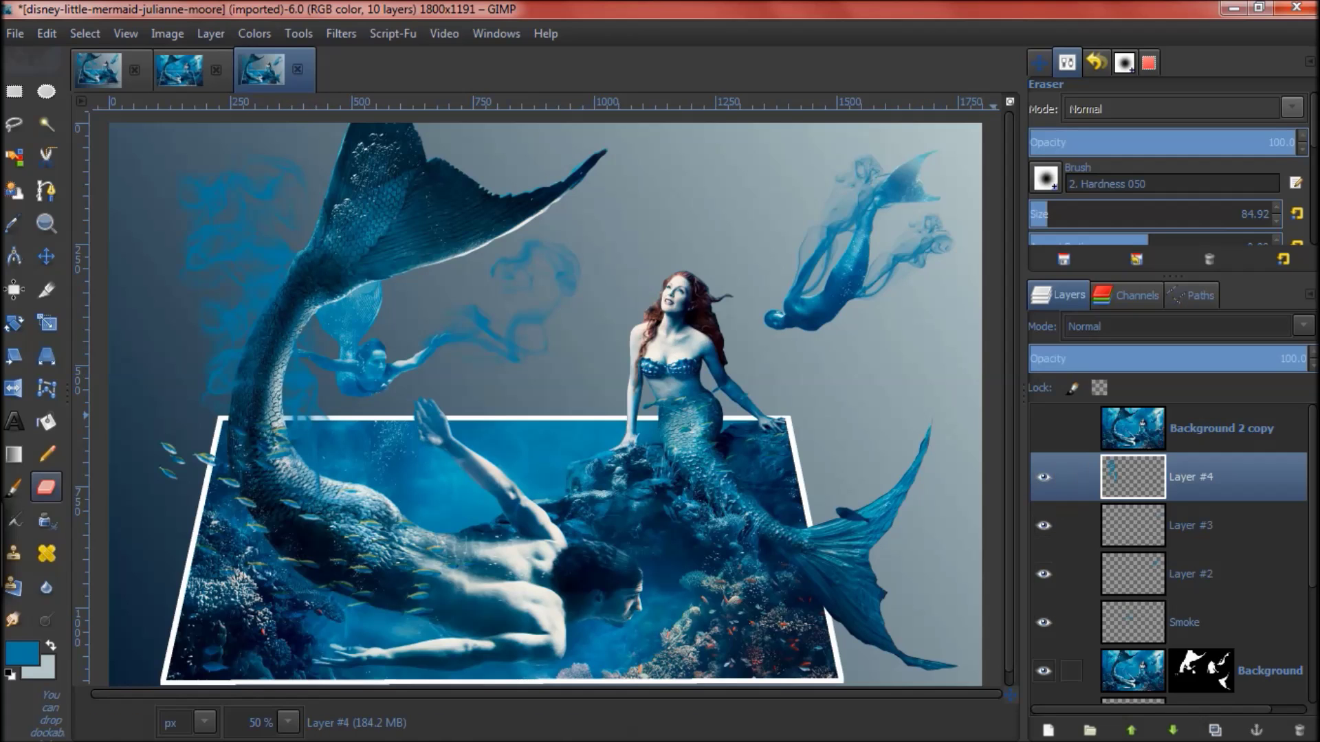
- Add a new transparent layer above Layer #4 and stamp a smoke brush once at size 224.78 above the merman's raised hand
left_click(1047, 730)
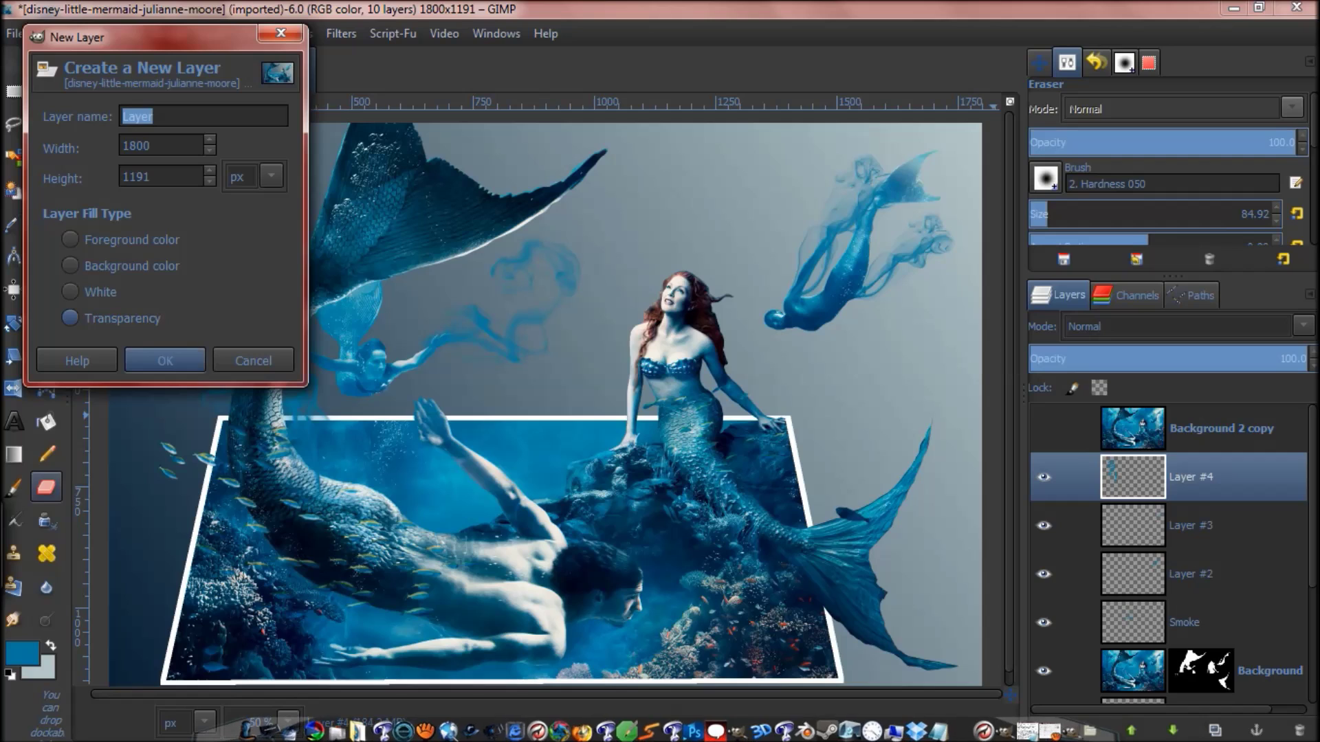
key("Return")
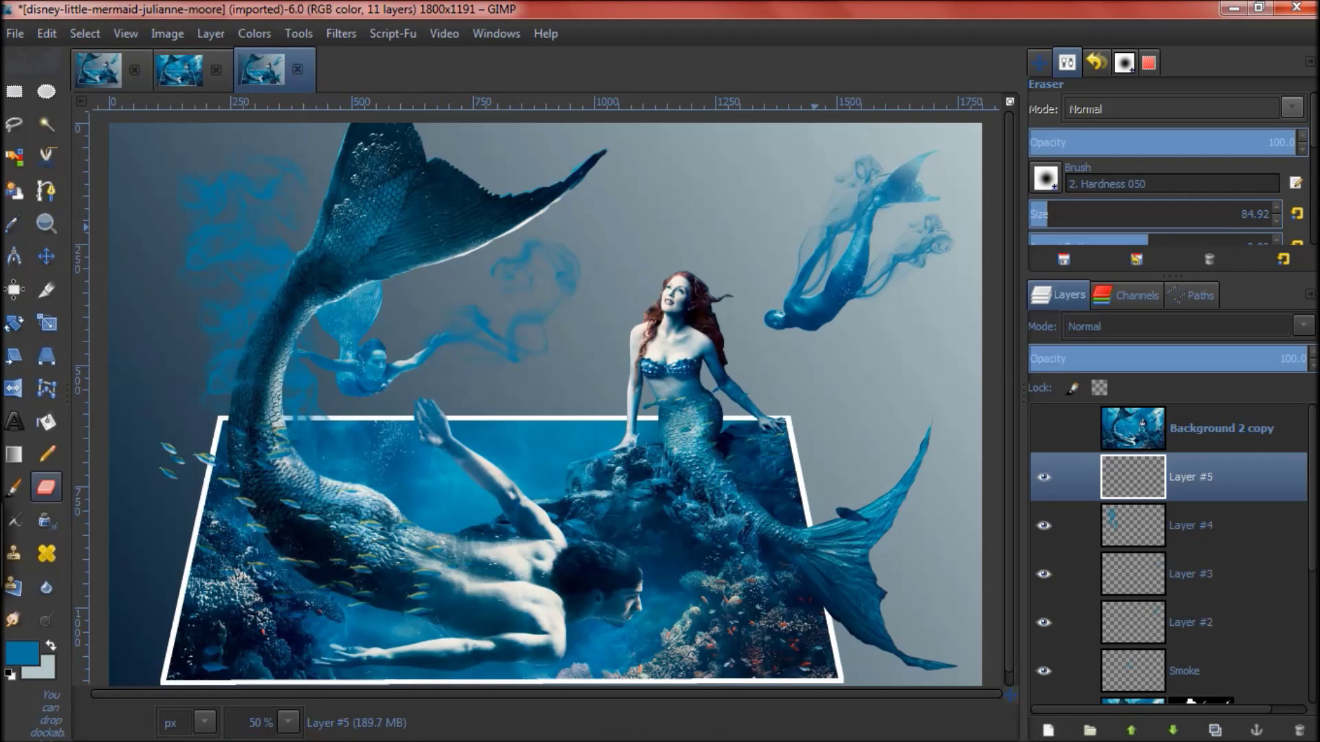
left_click(1046, 178)
scroll(1108, 326, "down", 1)
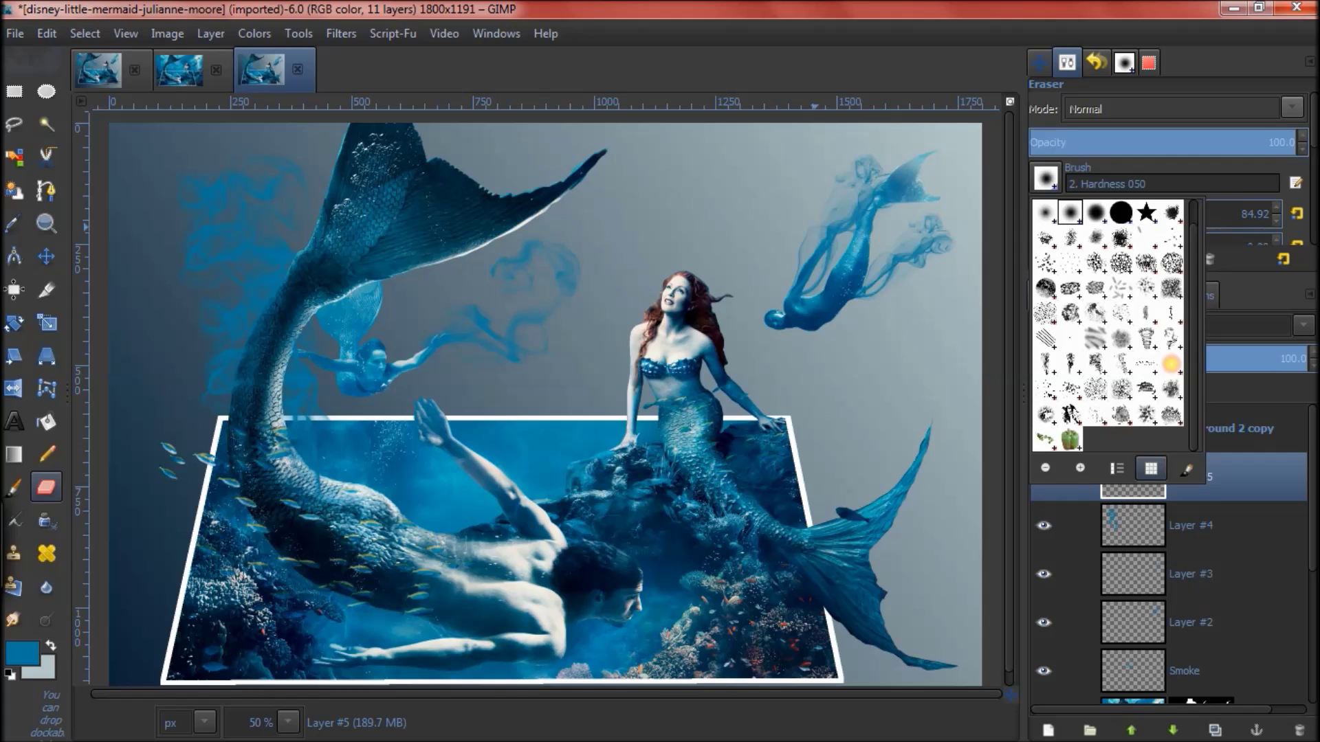
left_click(1070, 237)
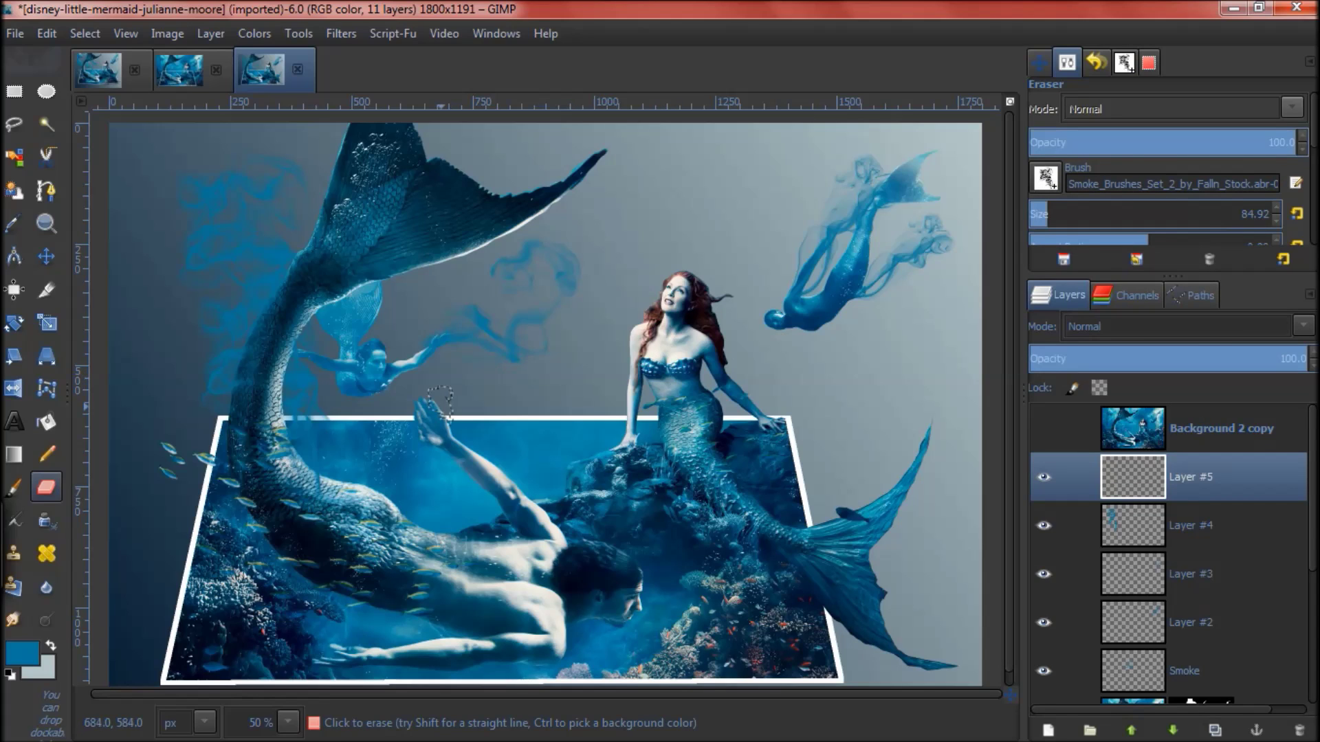
scroll(1169, 213, "up", 10)
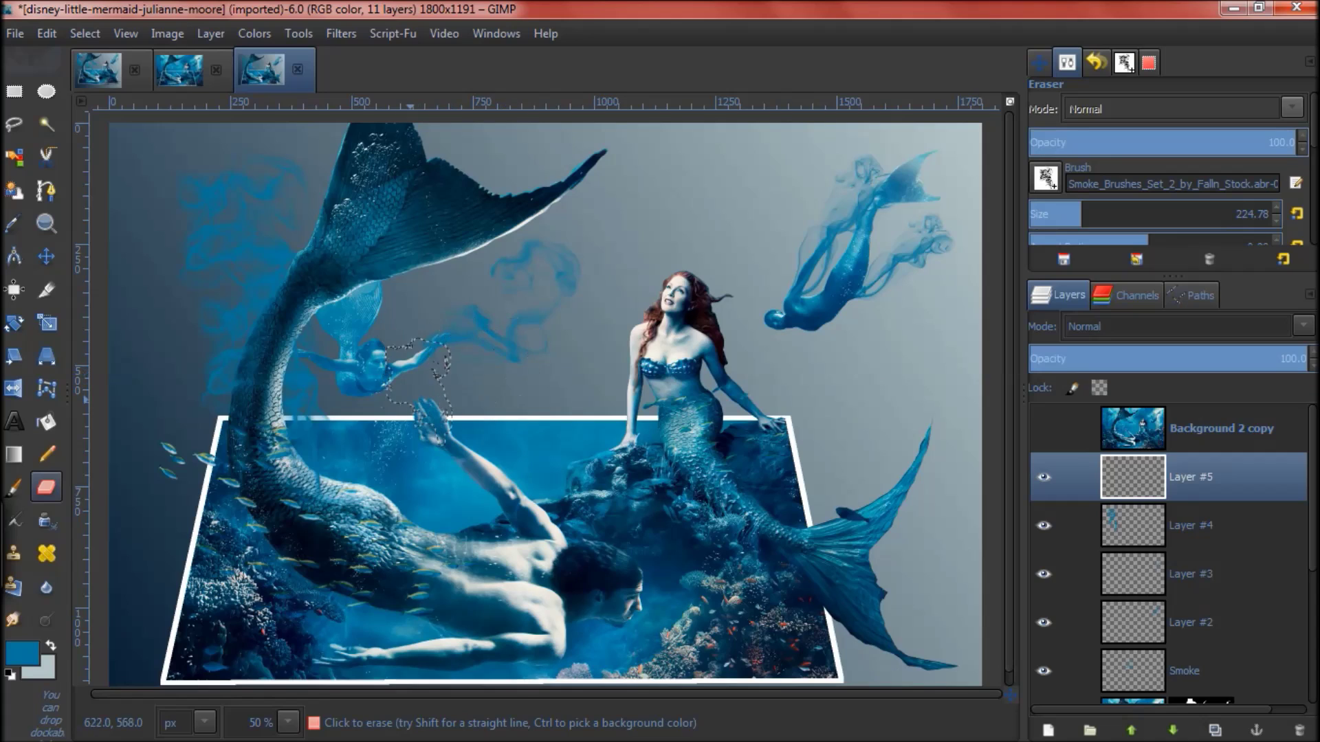
left_click(13, 487)
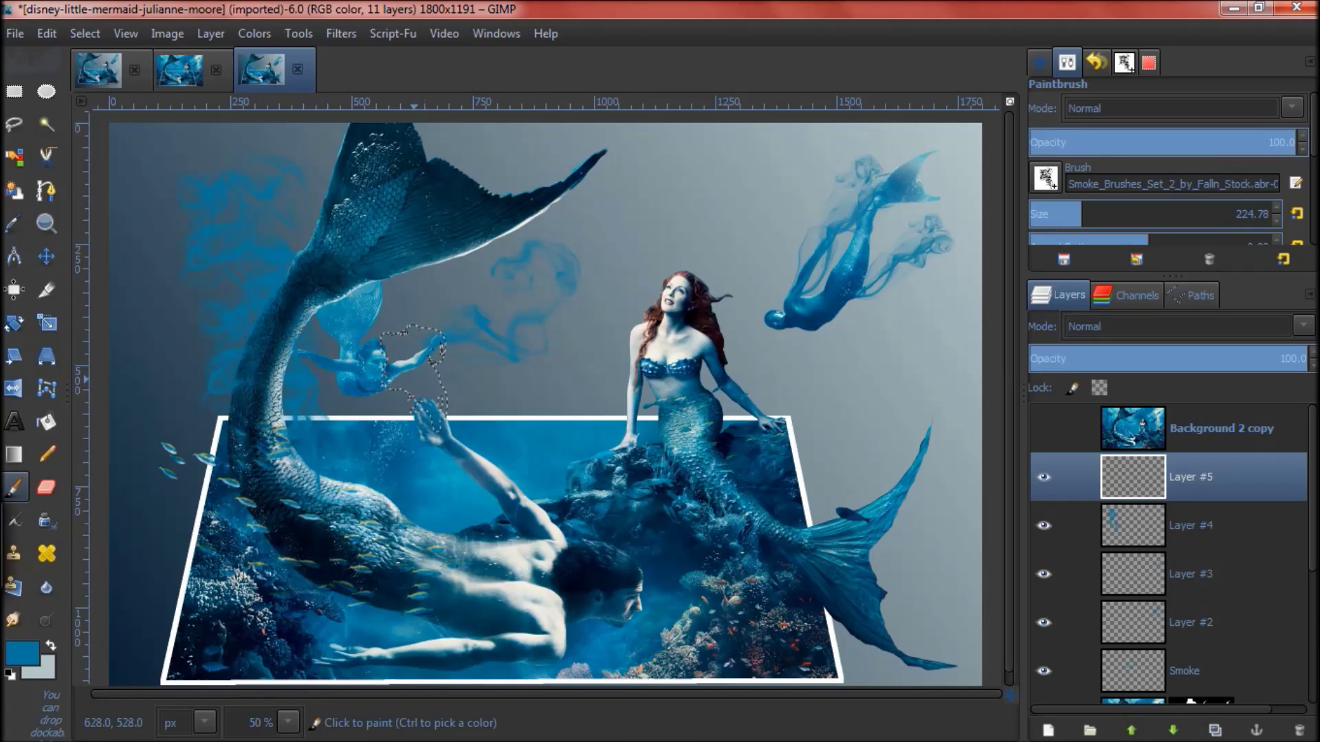
left_click(410, 375)
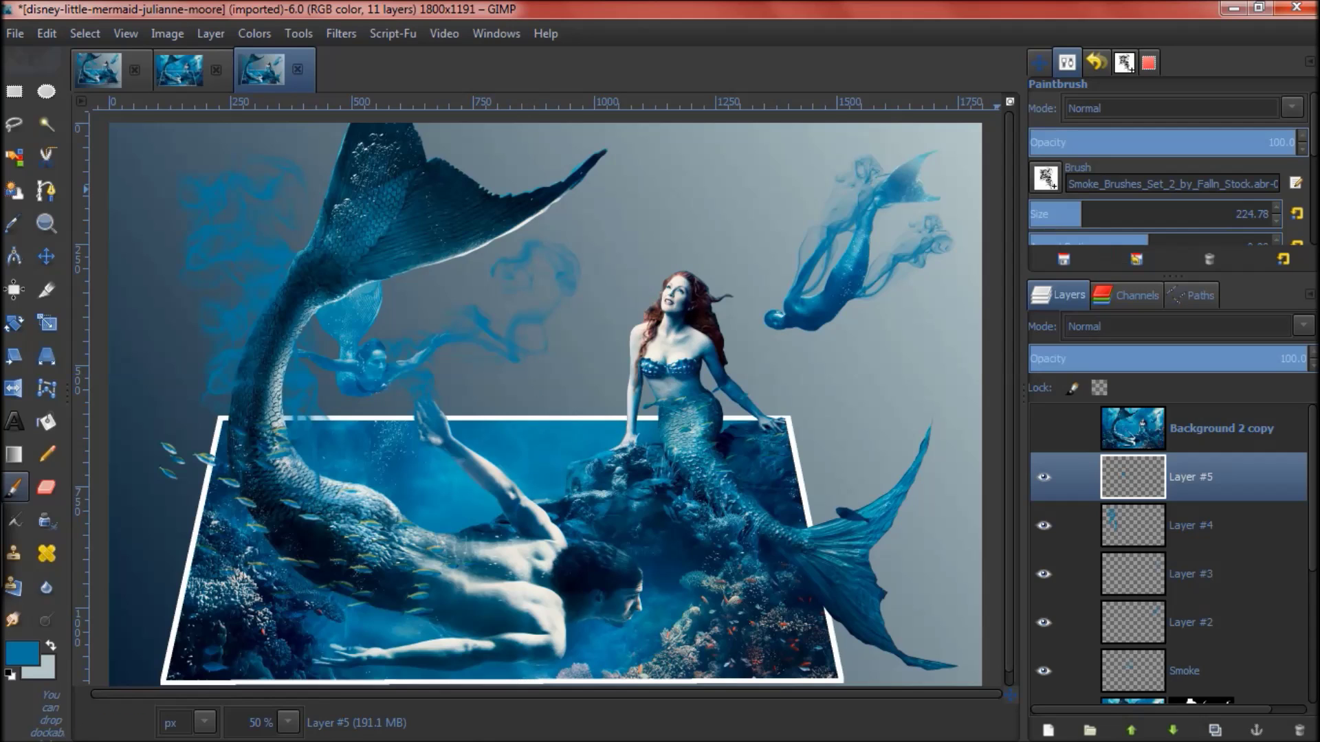
left_click(1074, 726)
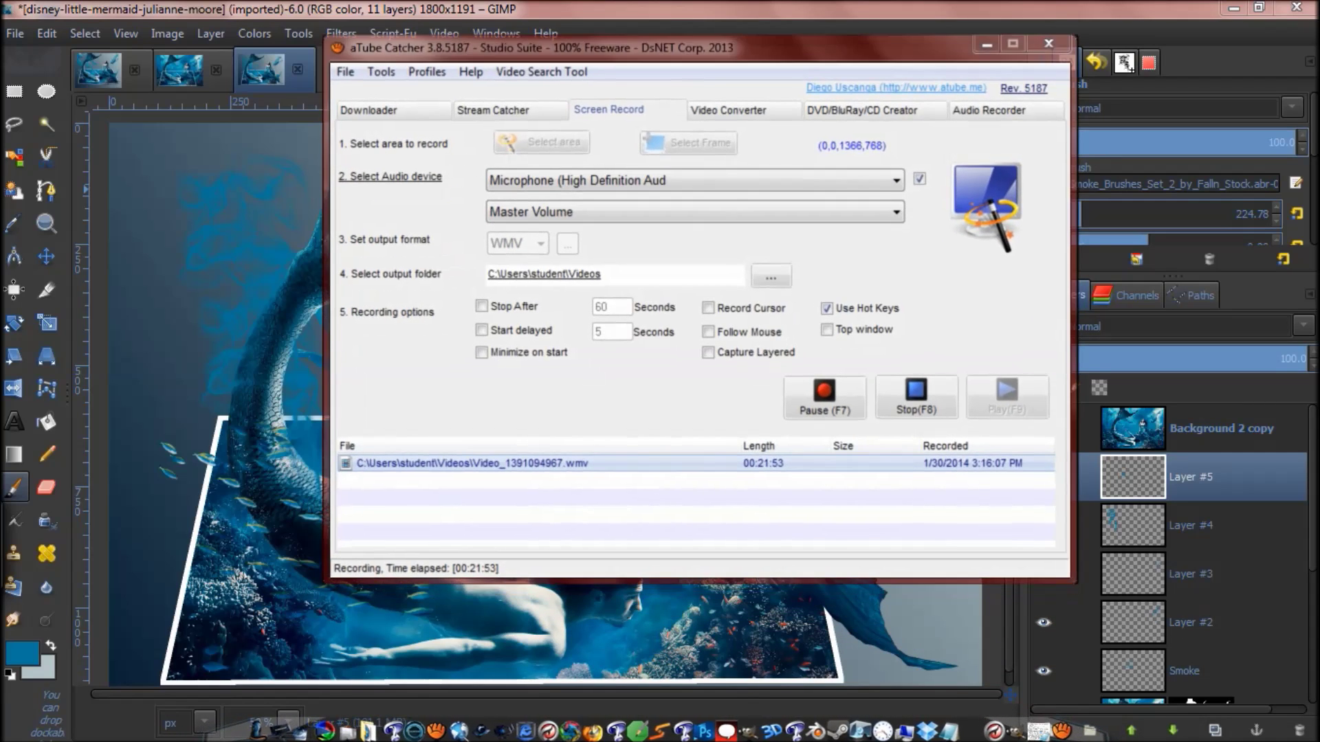
left_click(991, 40)
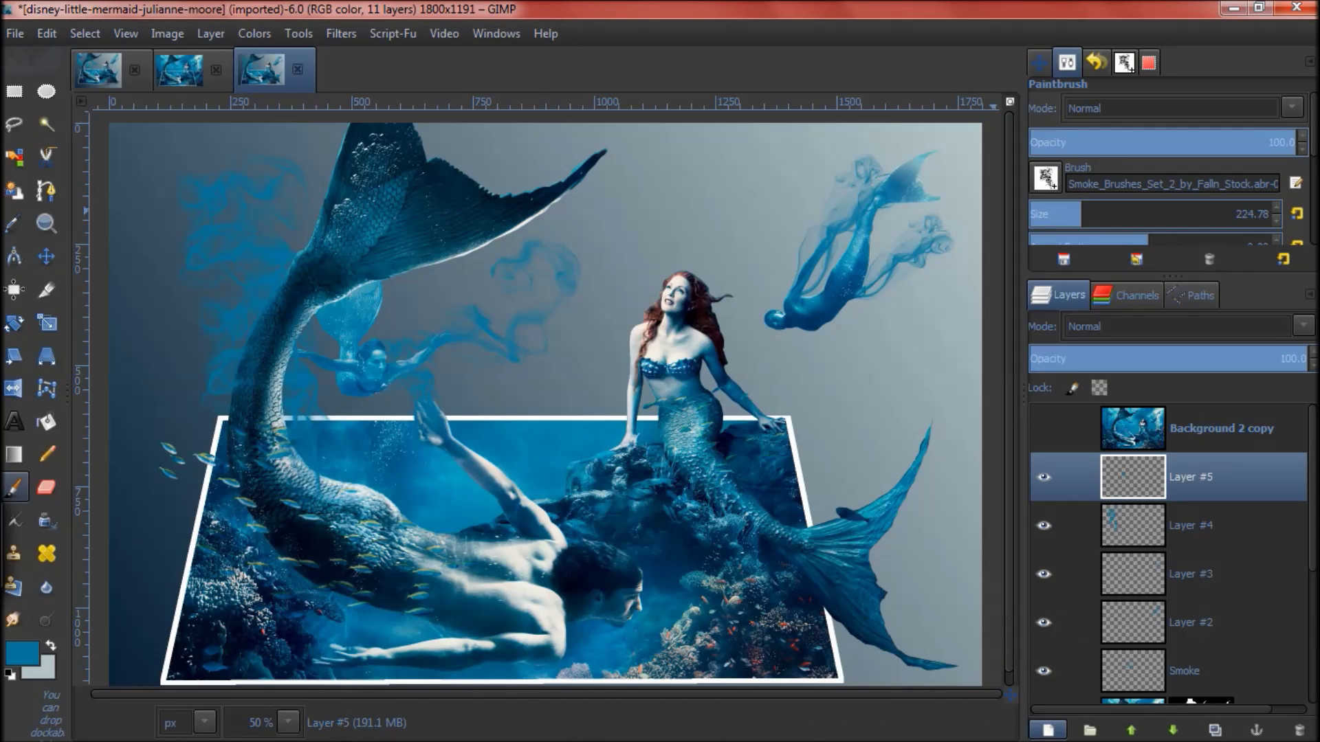
- Create a transparent layer named Bubble above Layer #5 and choose the Bubble_Brushes_by_Edelihu.abr-001 brush for the Paintbrush
left_click(1047, 730)
type("Bu")
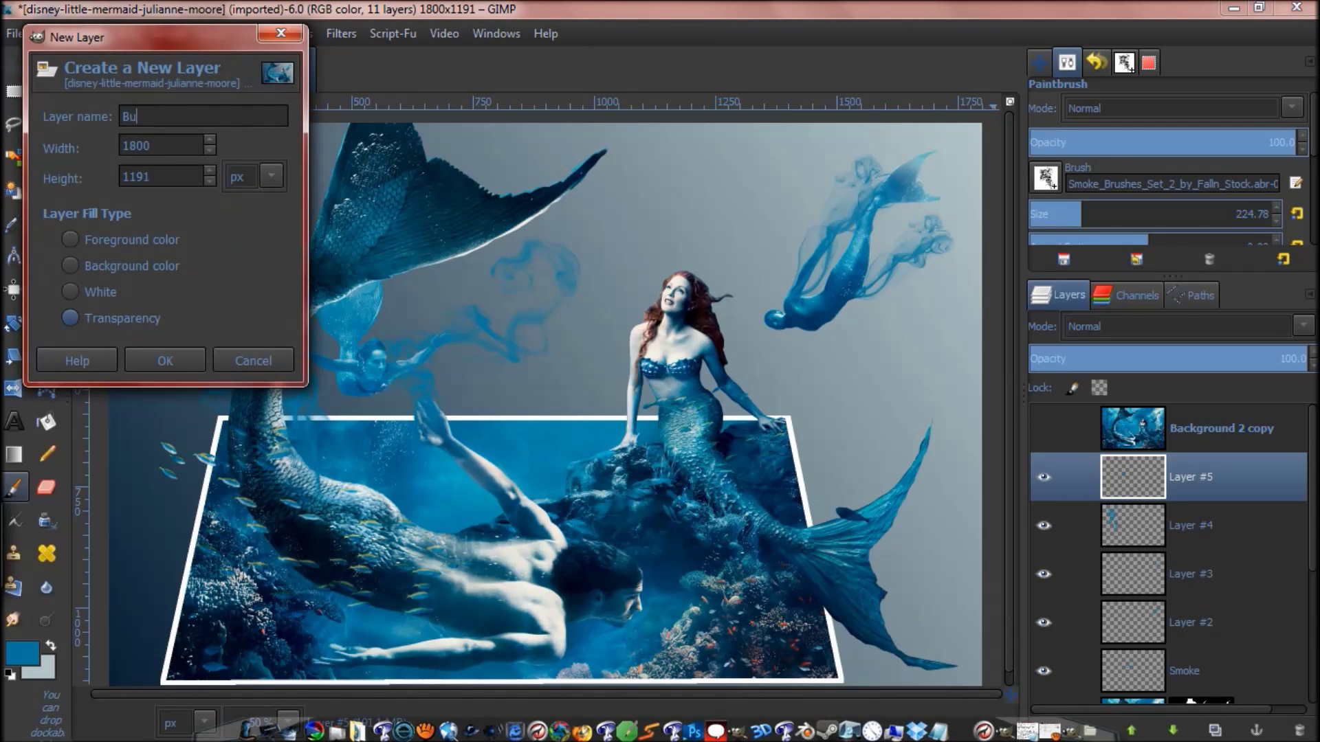
type("bble")
key("Return")
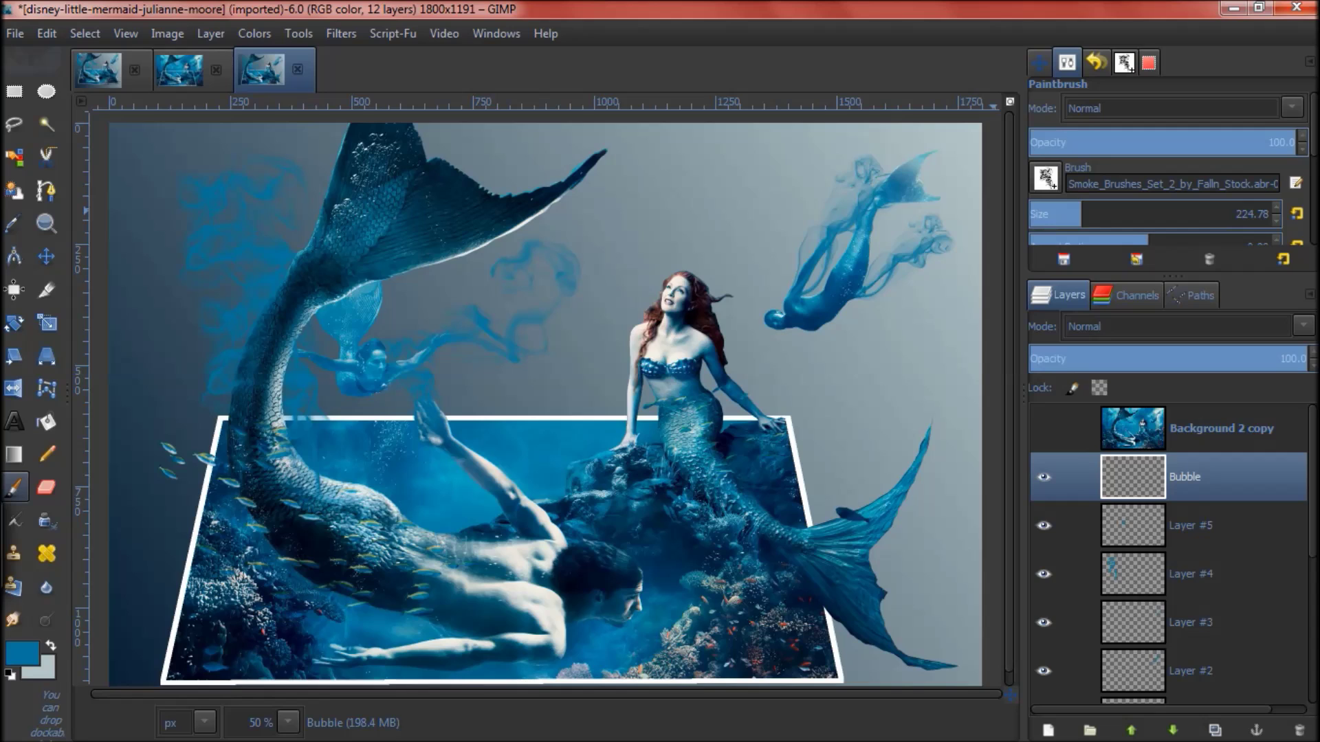
left_click(1045, 177)
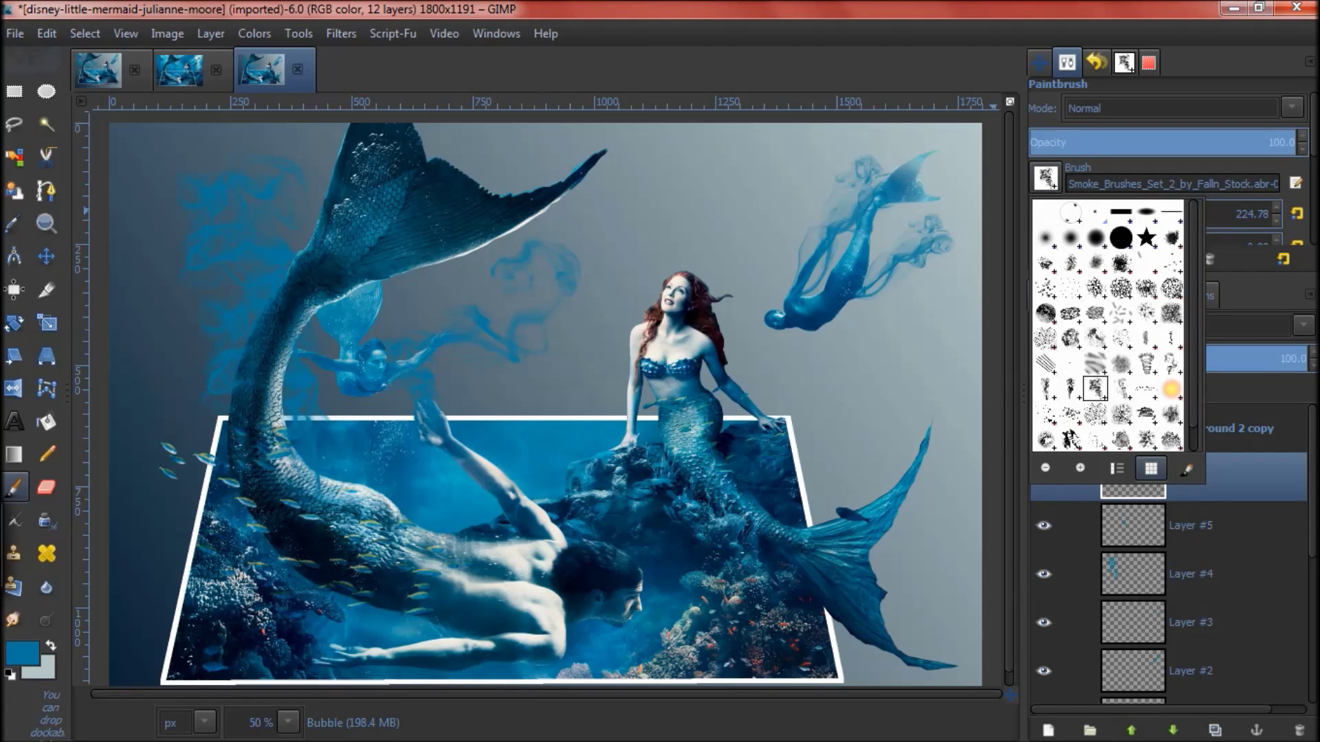
left_click(1070, 212)
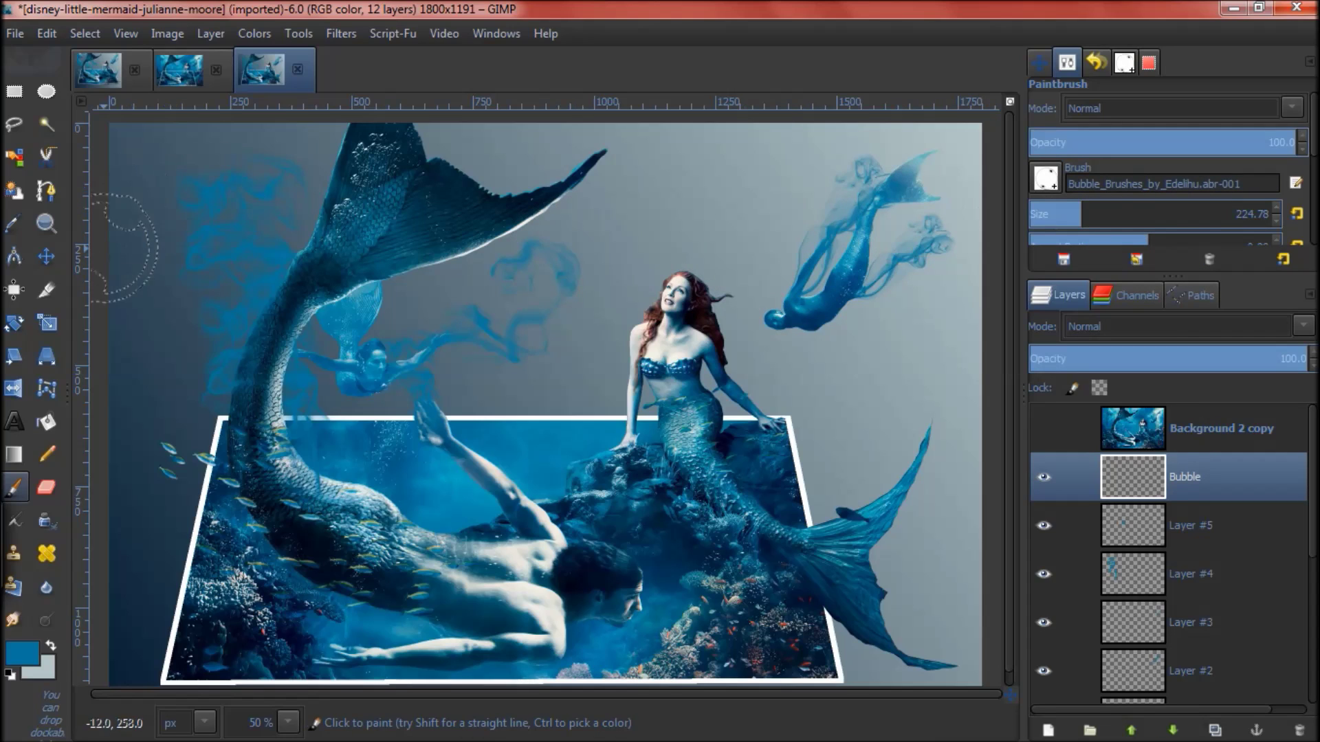
- Sample a lighter blue from the small swimming mermaid on Background 2 copy as foreground color, hide that layer and reselect Bubble
left_click(14, 223)
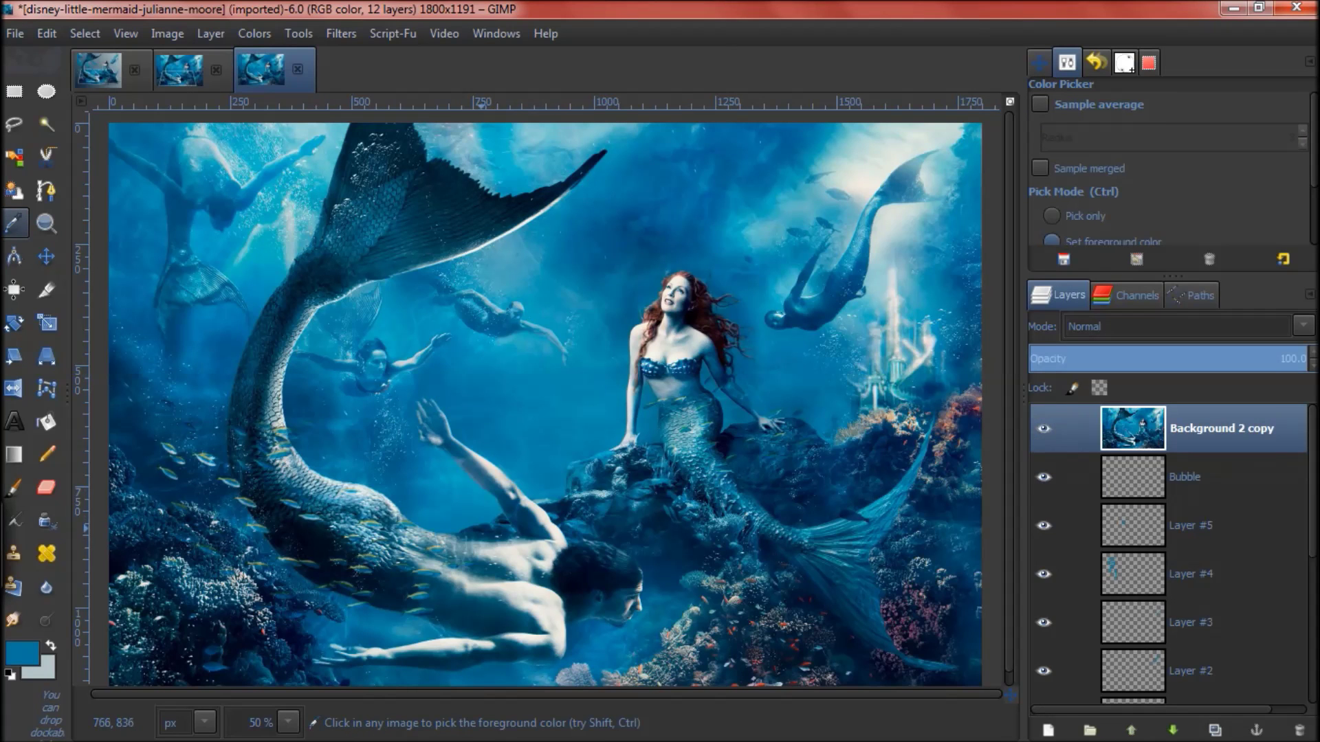
left_click(458, 448)
left_click_drag(456, 446, 452, 442)
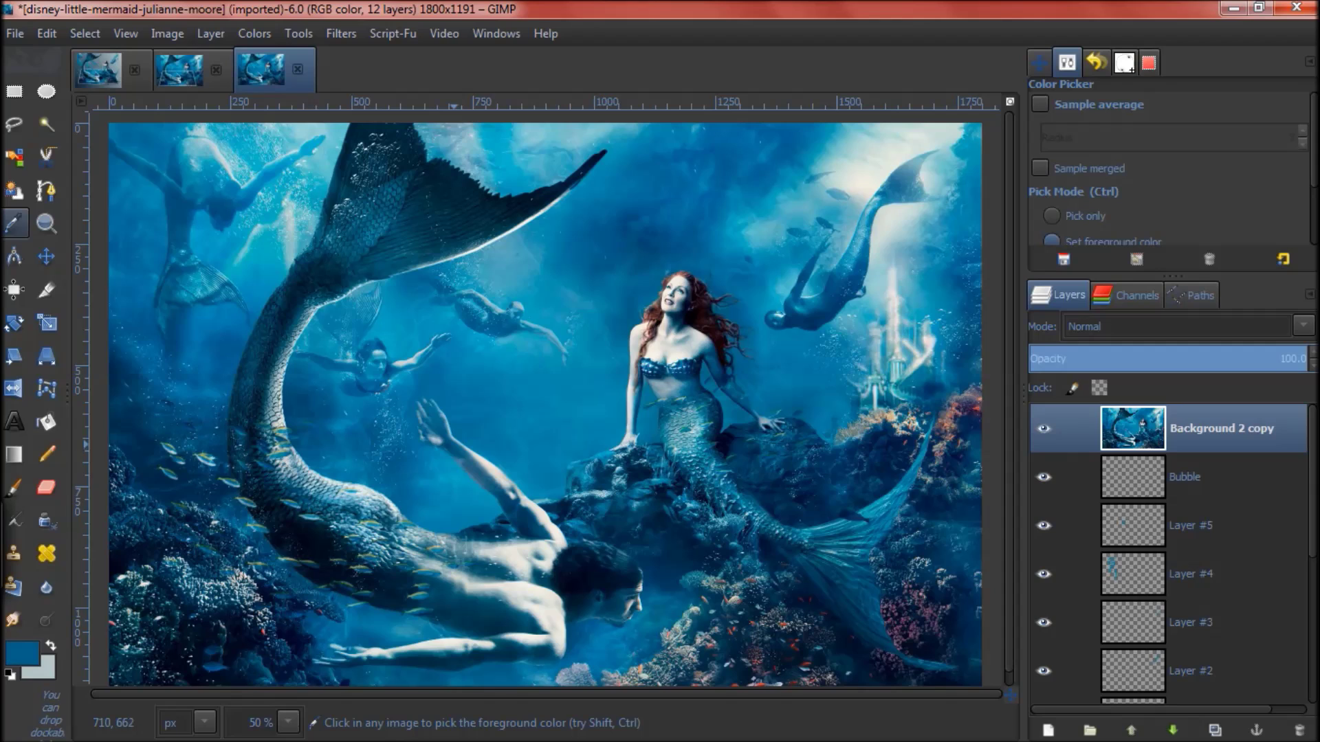
left_click_drag(370, 355, 374, 358)
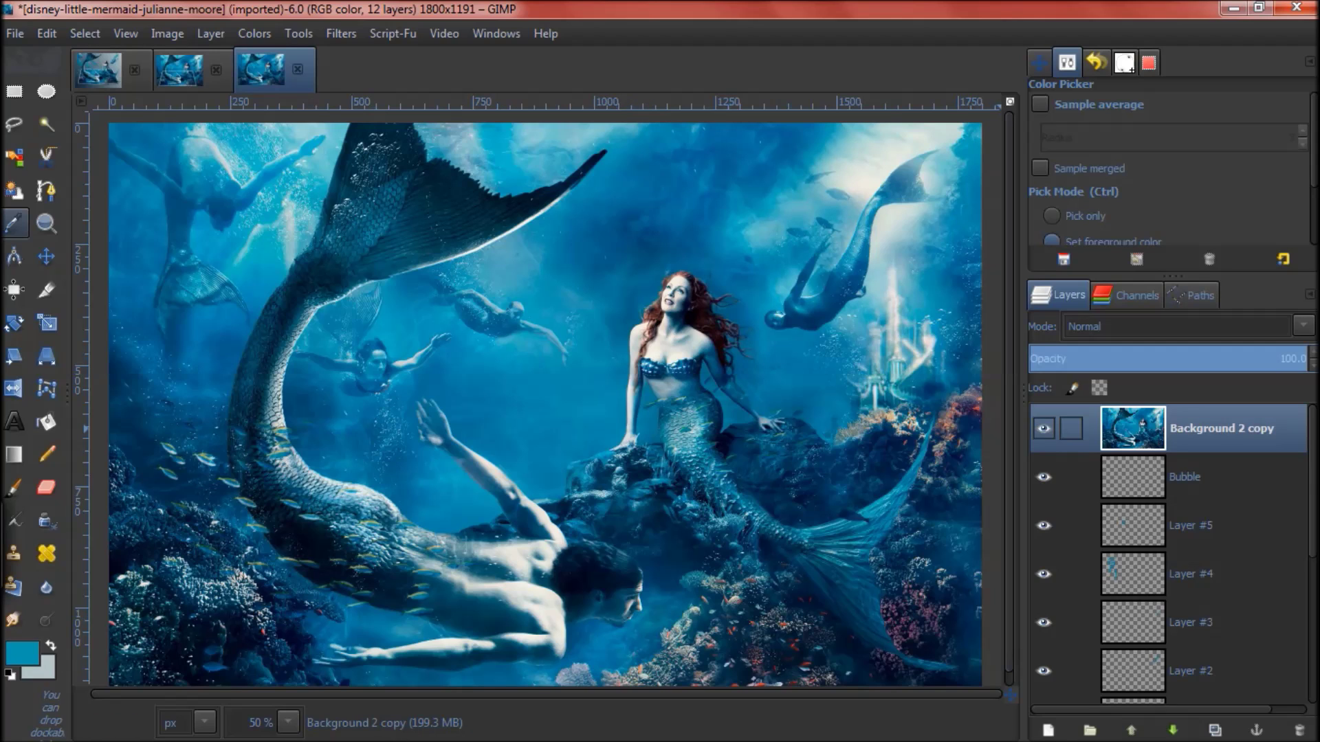
left_click(1044, 429)
left_click(1184, 476)
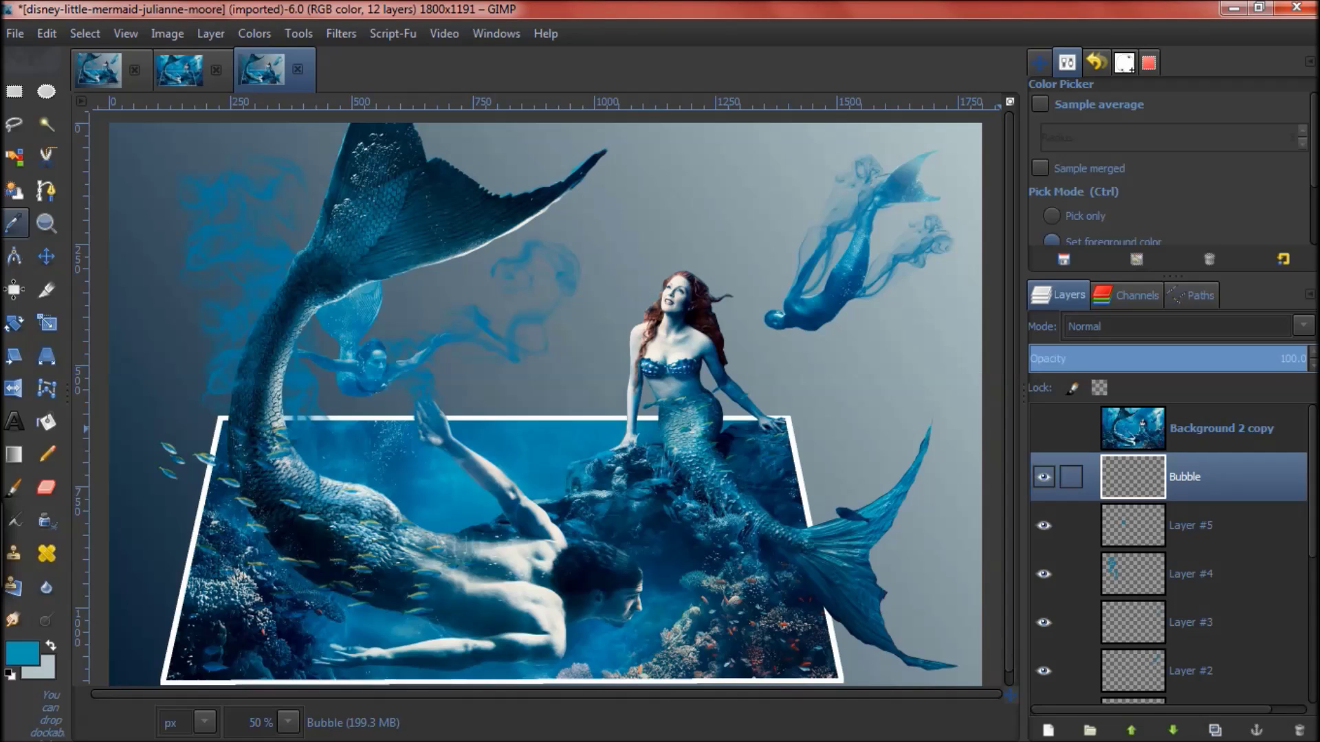
- Enlarge the Paintbrush to 231.78, try bubble stamps on and above the seated mermaid on the Bubble layer, and undo
left_click(14, 488)
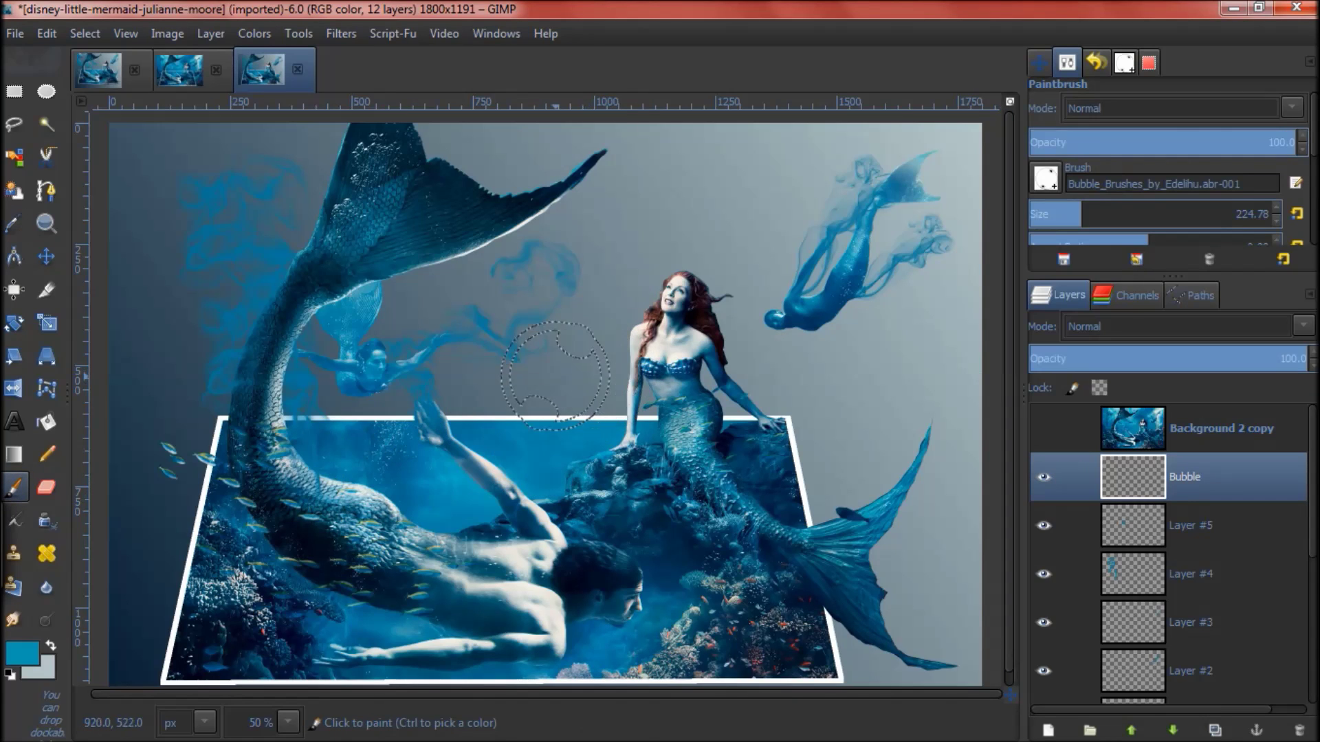
key("bracketright")
key("bracketright")
key("bracketright")
key("bracketright")
key("bracketright")
key("bracketright")
key("bracketright")
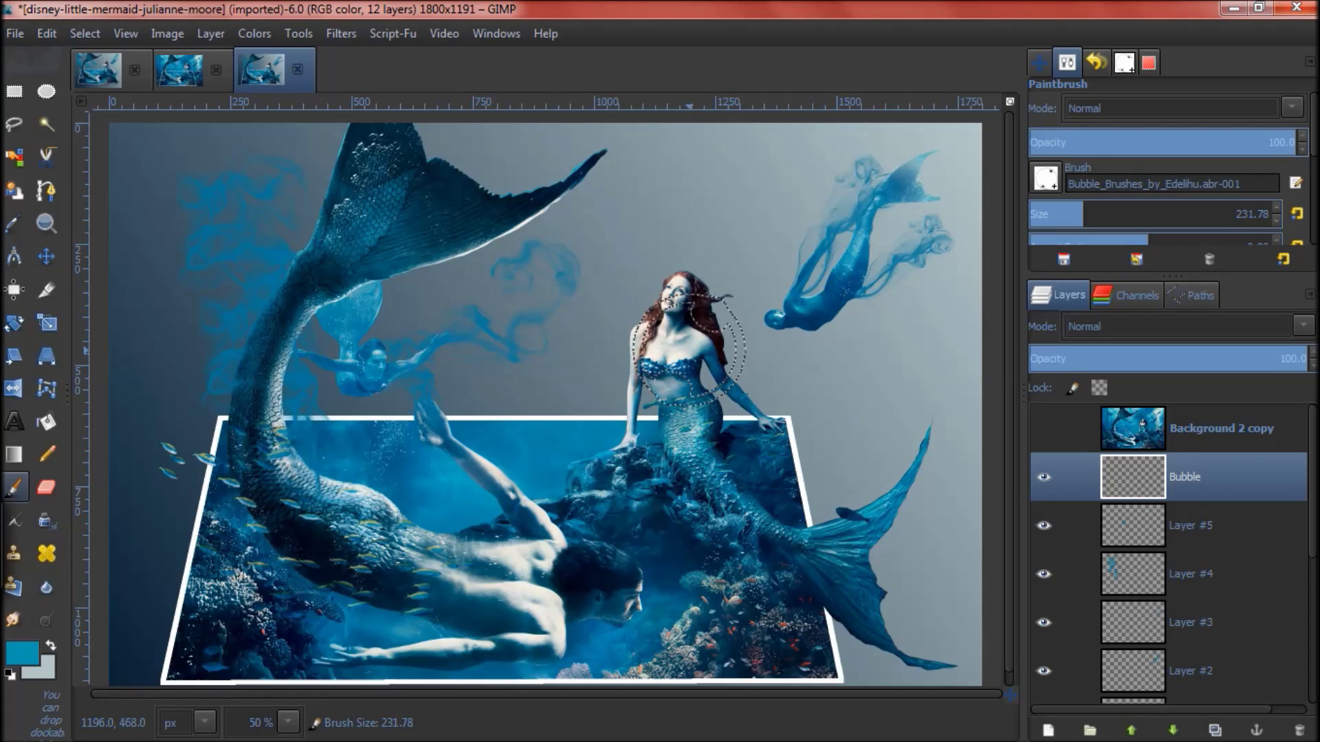
left_click(694, 348)
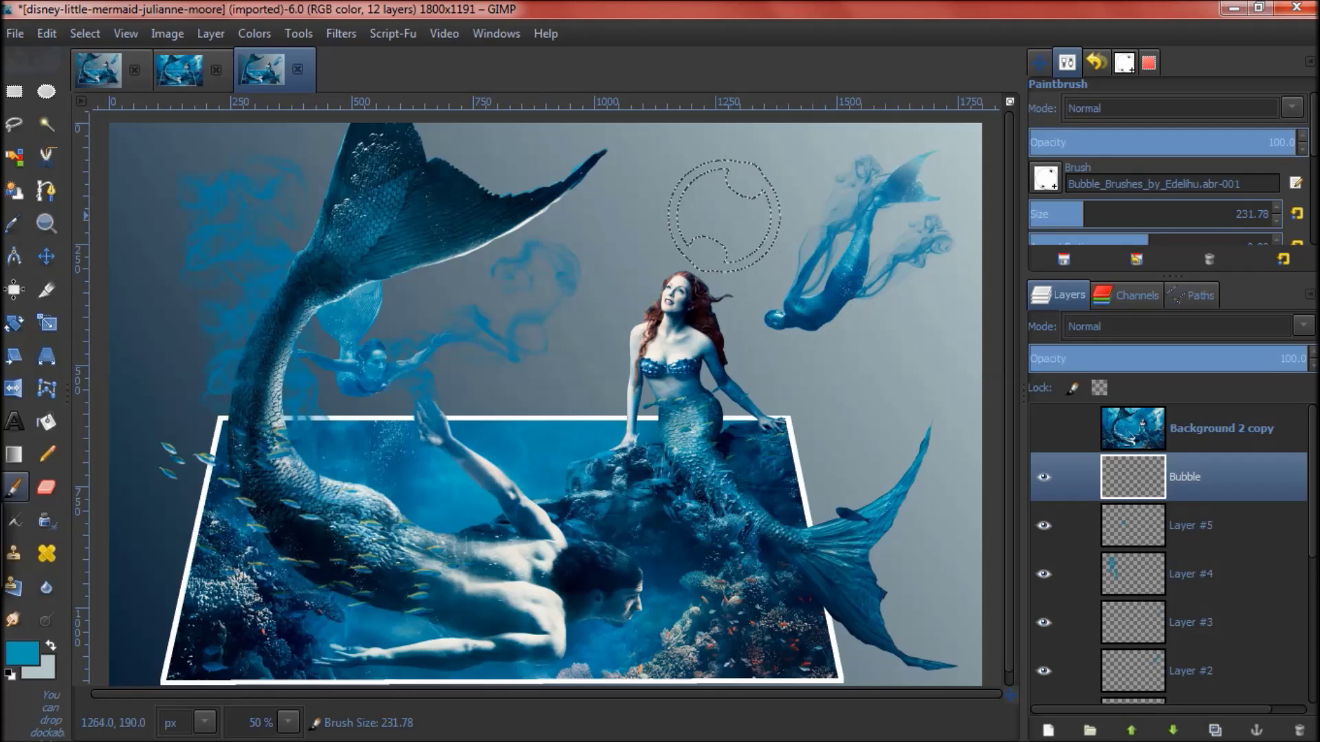
left_click(715, 213)
key("ctrl+z")
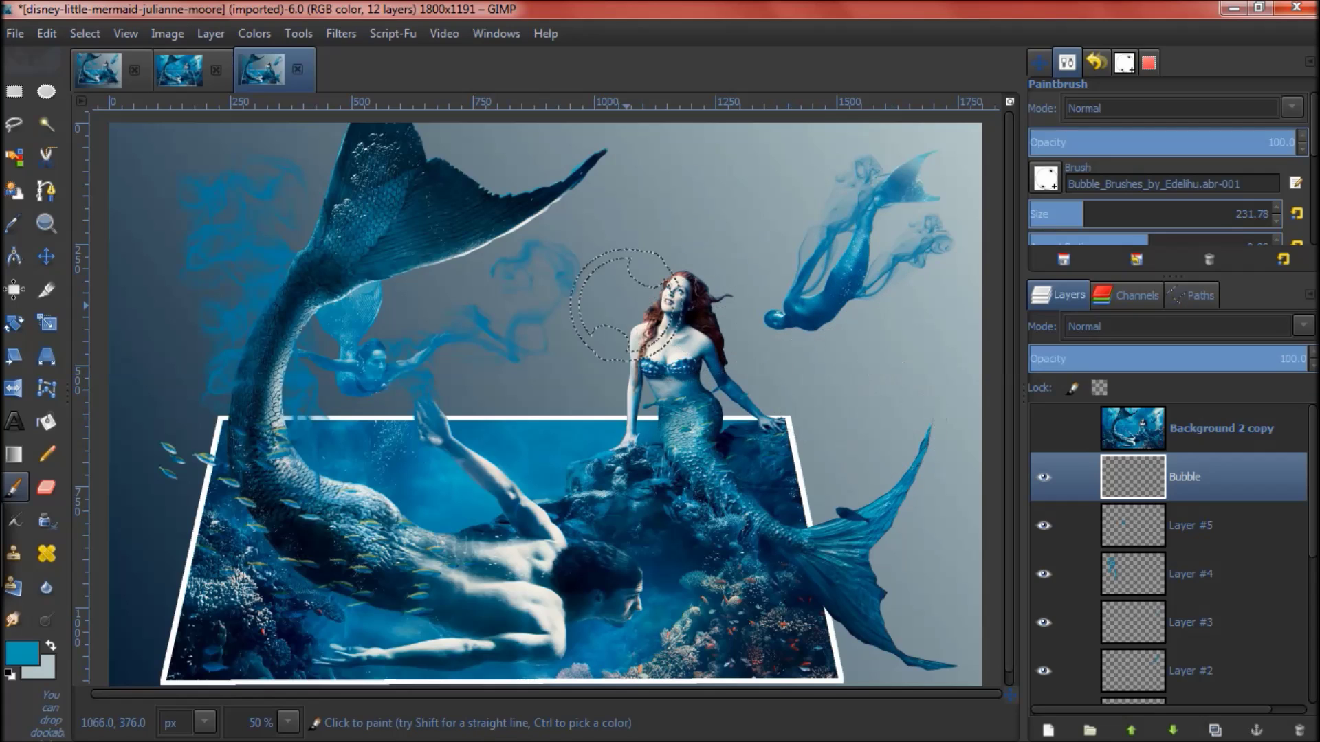
- Sample a dark blue from the merman's tail fin on Background 2 copy and try a bubble stamp around the seated mermaid on Bubble
left_click(14, 223)
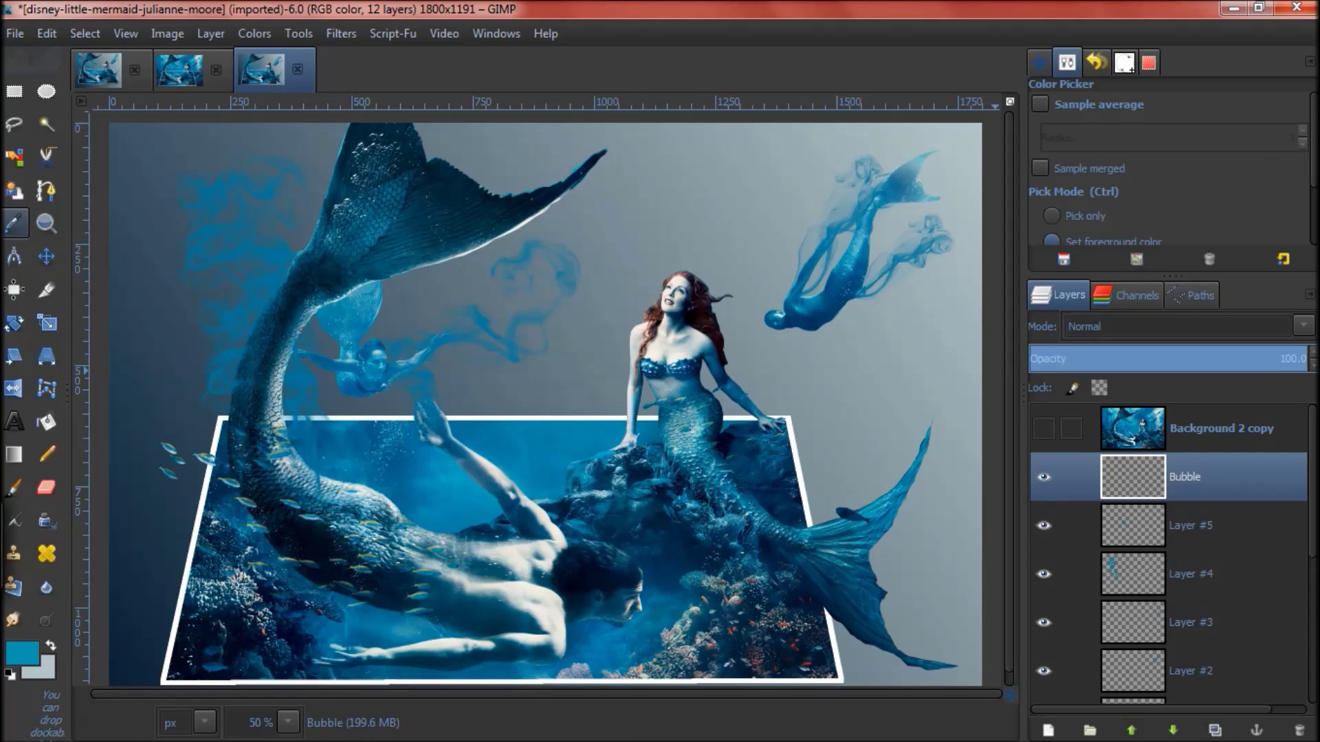
left_click(1043, 428)
left_click(359, 240)
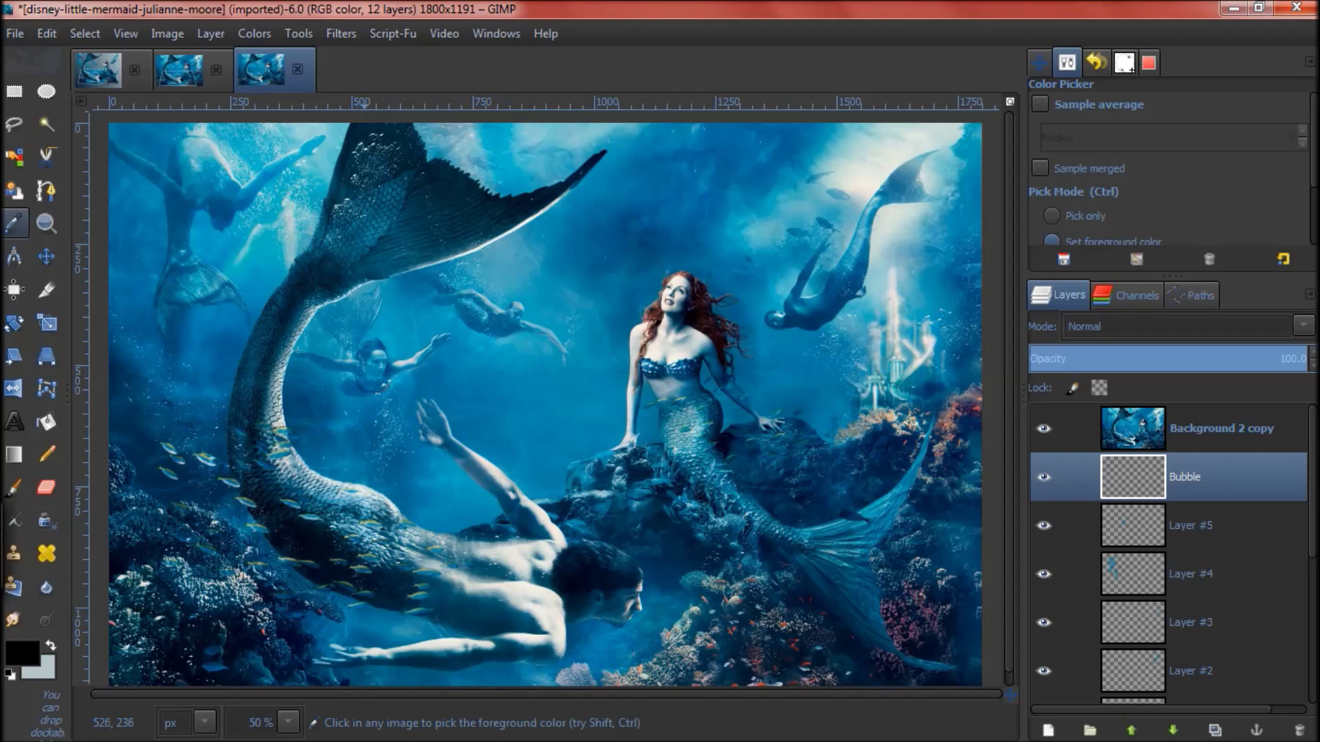
left_click(1070, 428)
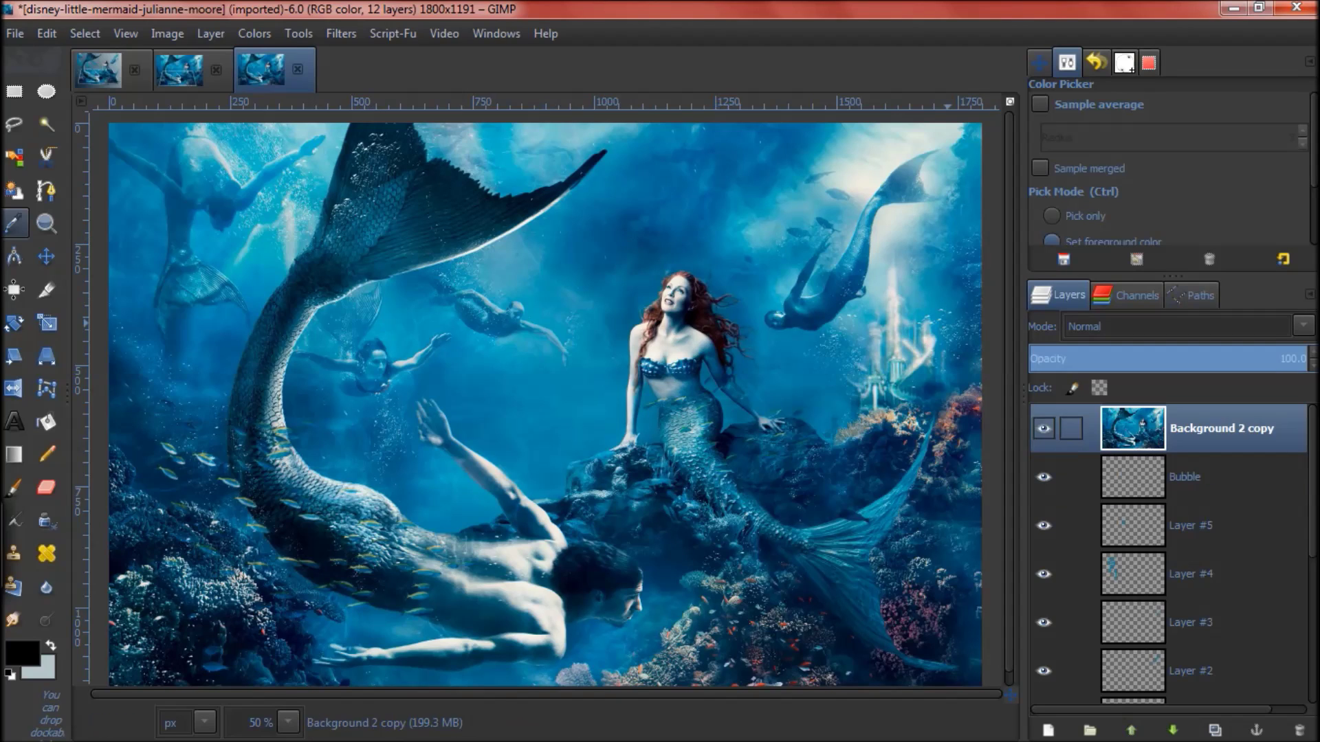
left_click_drag(355, 236, 366, 247)
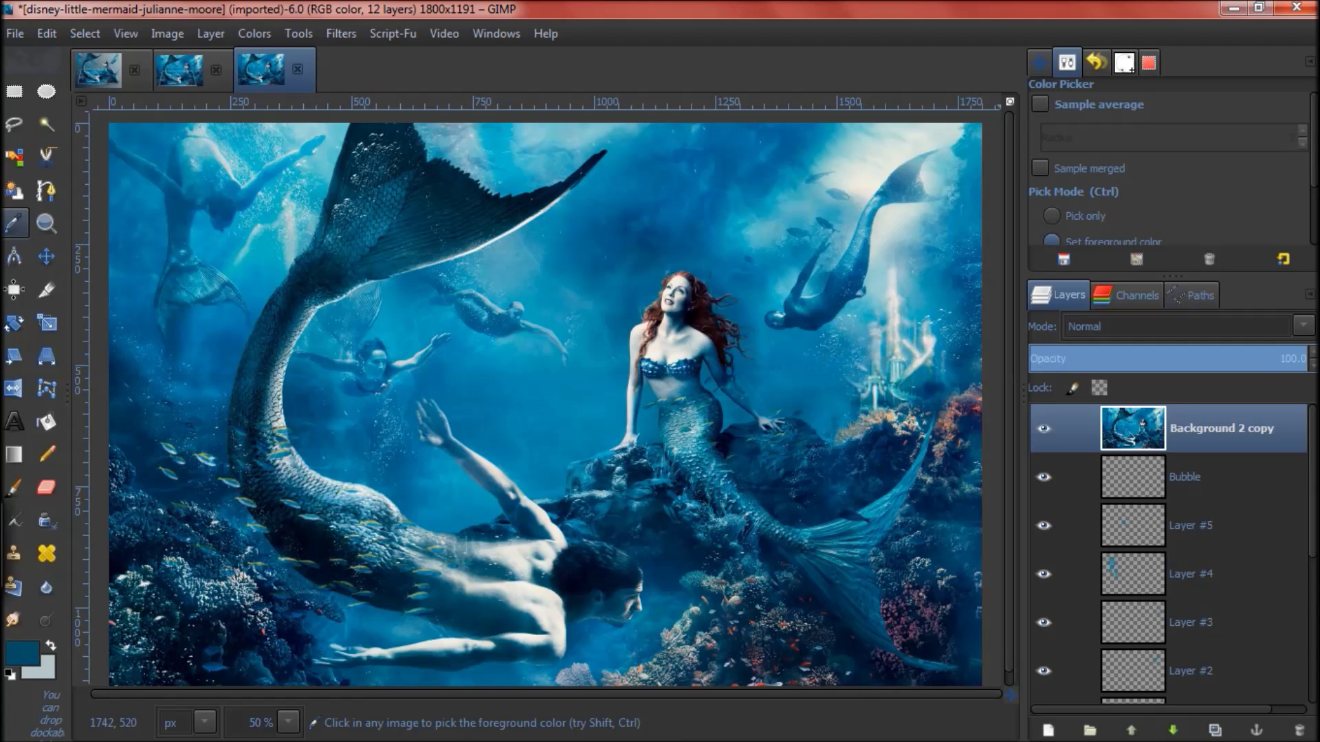
left_click(1043, 428)
left_click(1070, 476)
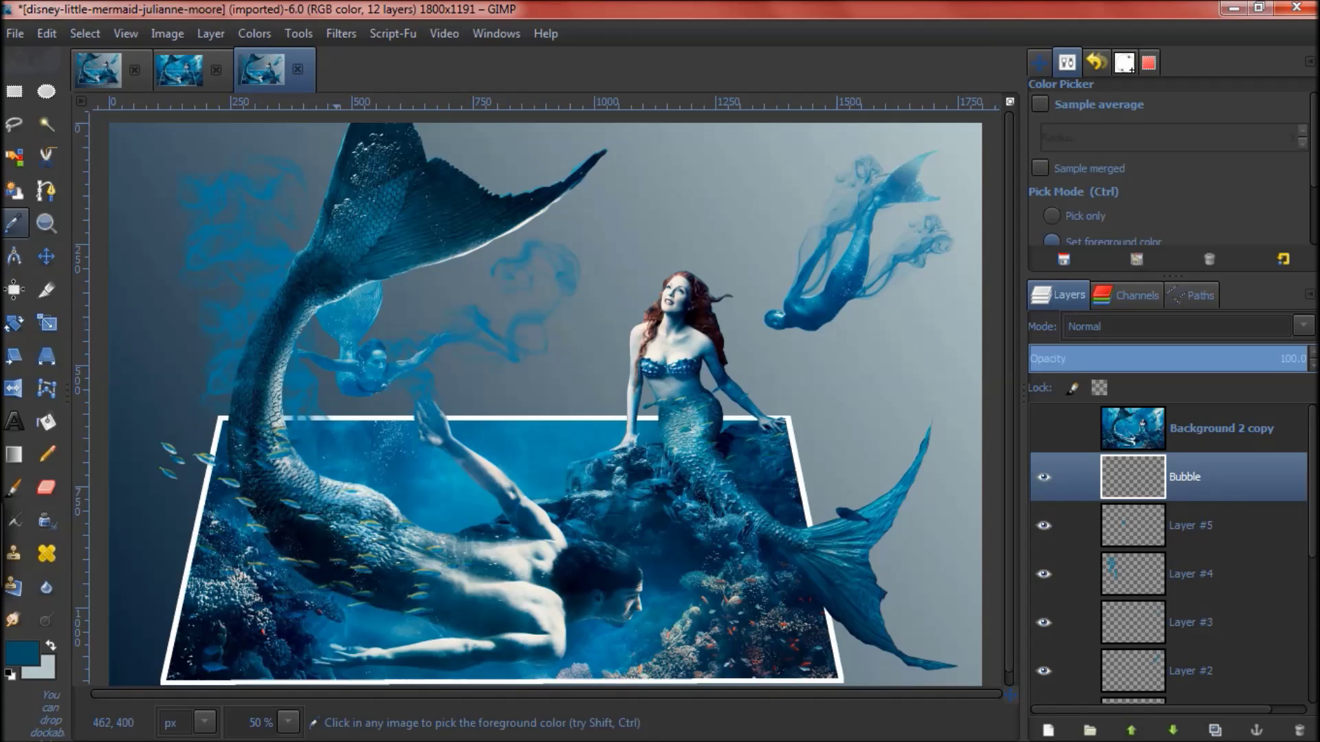
key("p")
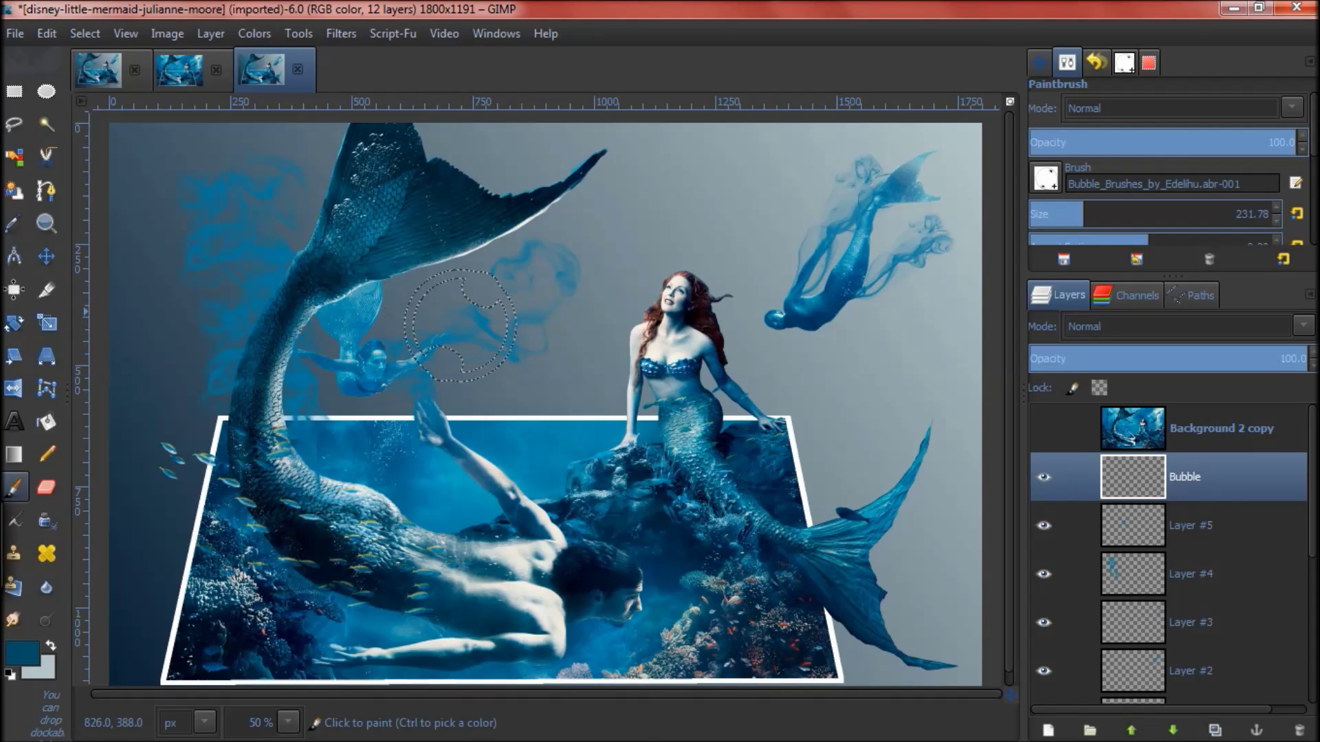
left_click(697, 333)
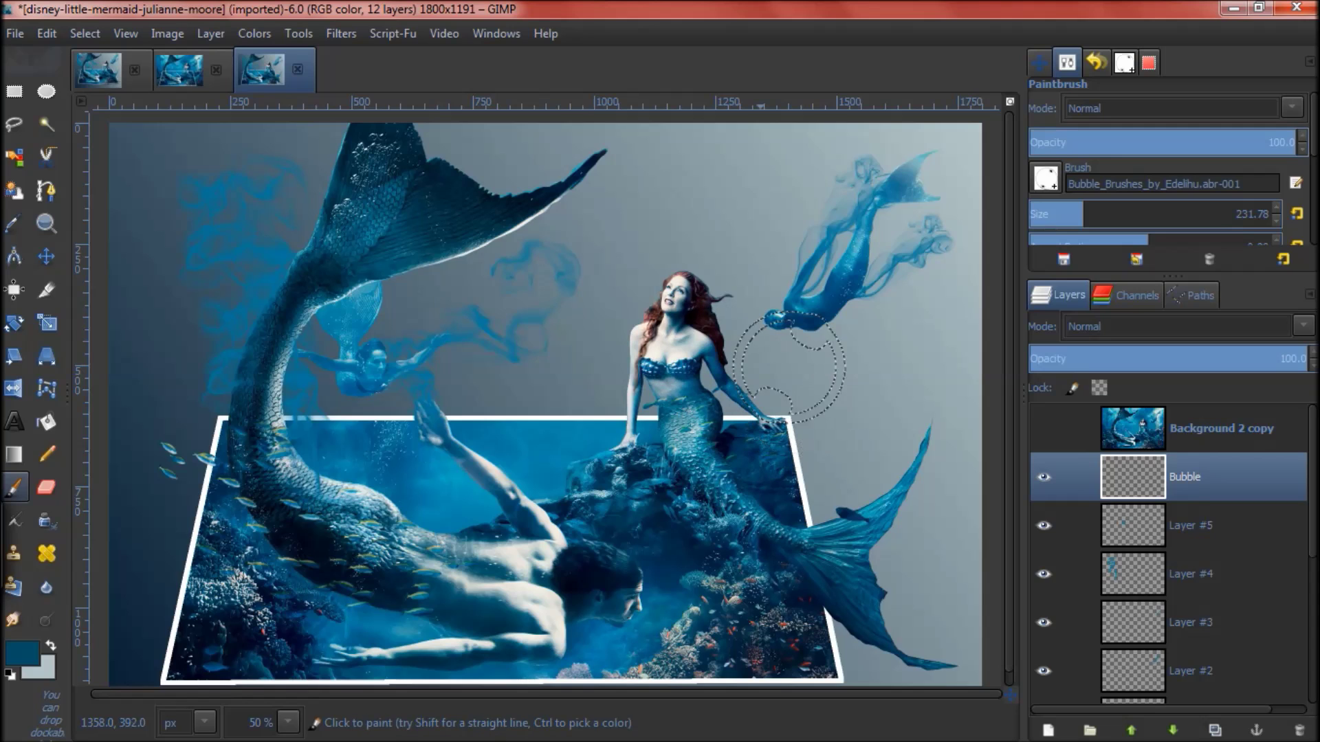
- Sample a bright cyan from the distant figure with outstretched arms on Background 2 copy, hide that layer and reselect Bubble
left_click(1202, 428)
left_click(1043, 428)
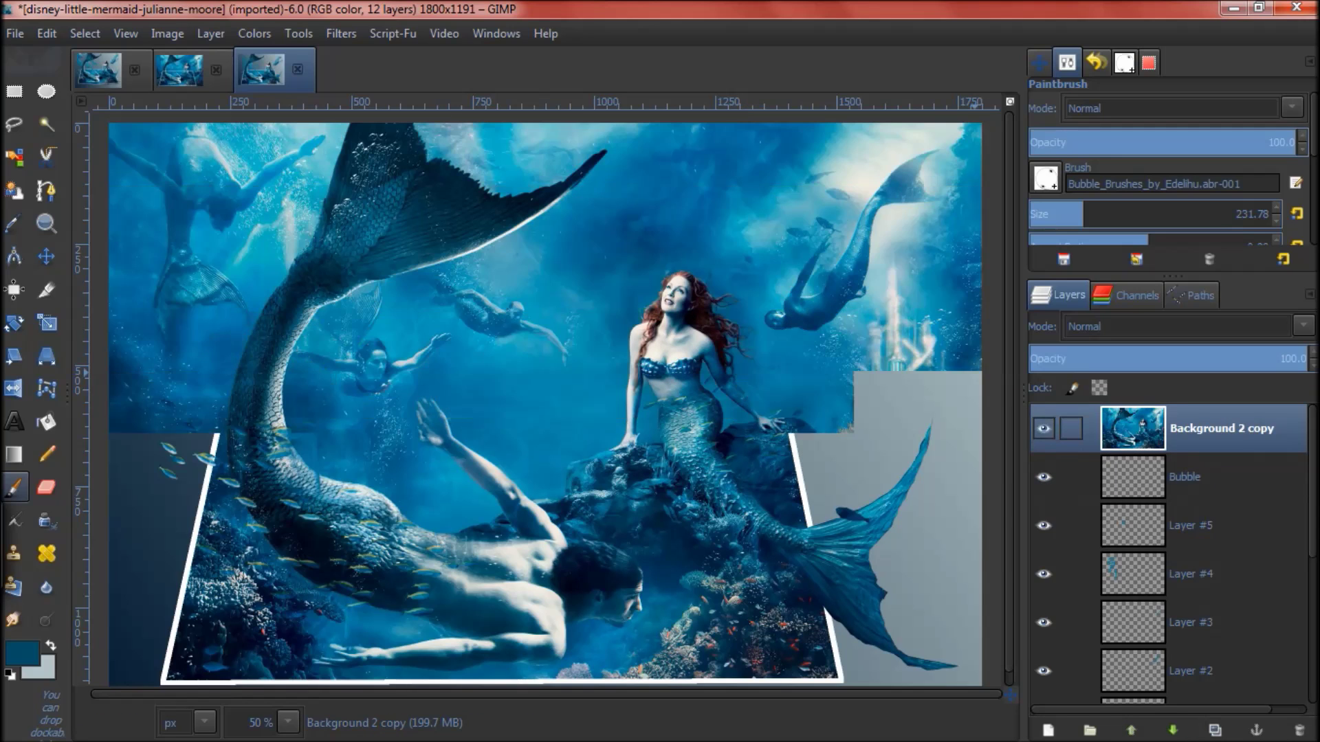
left_click(13, 223)
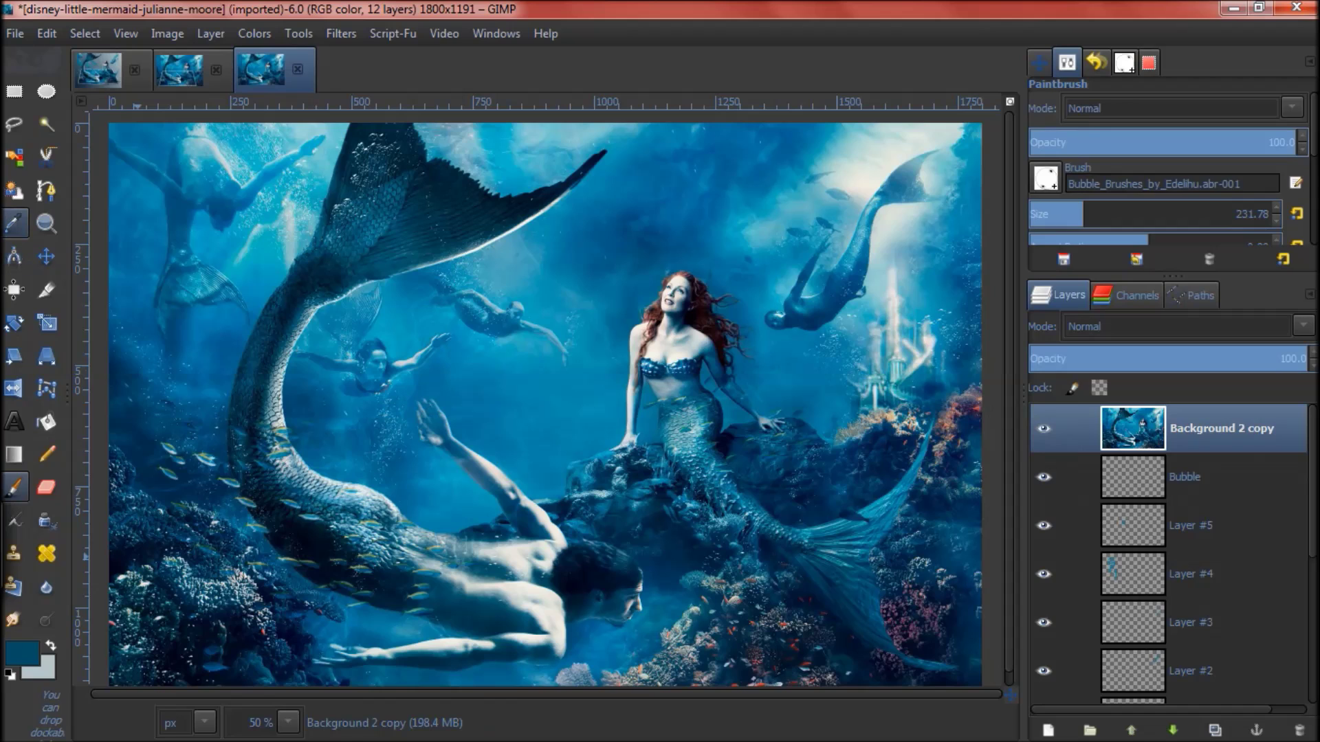
left_click(199, 160)
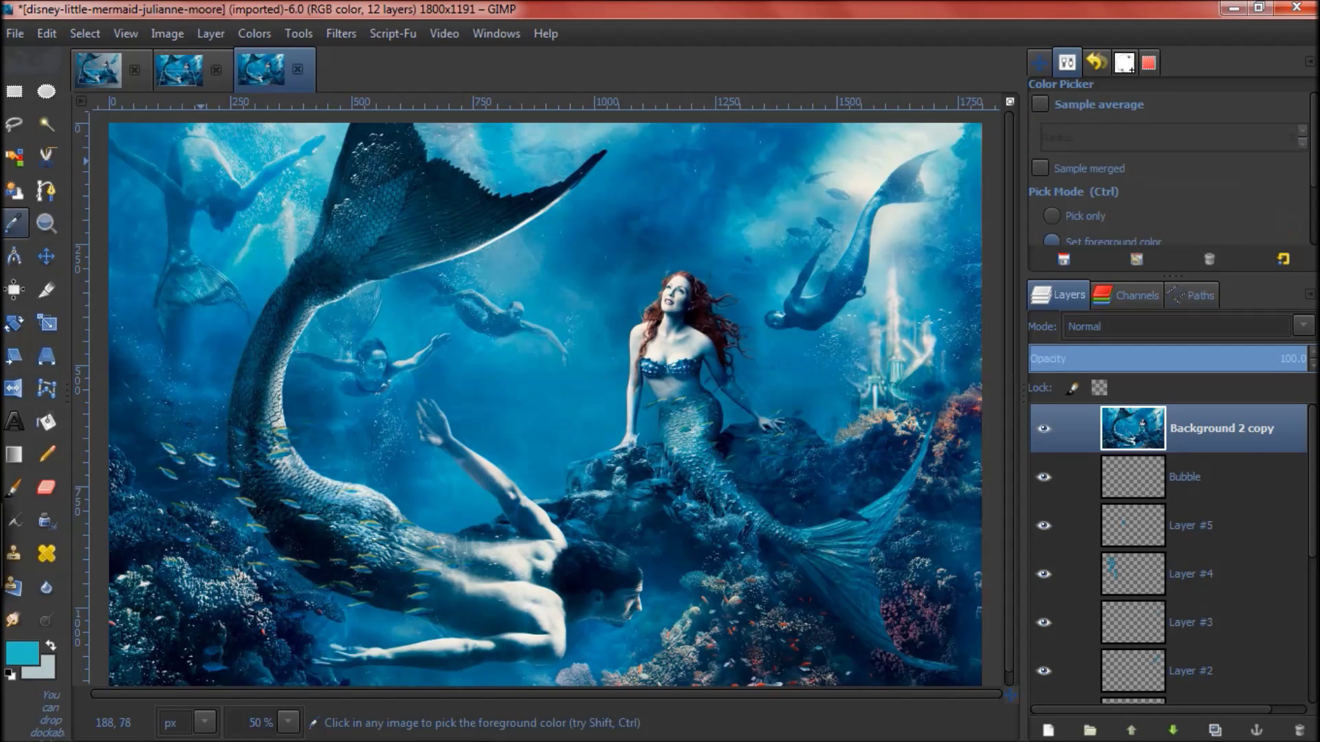
left_click(1043, 428)
left_click(1209, 476)
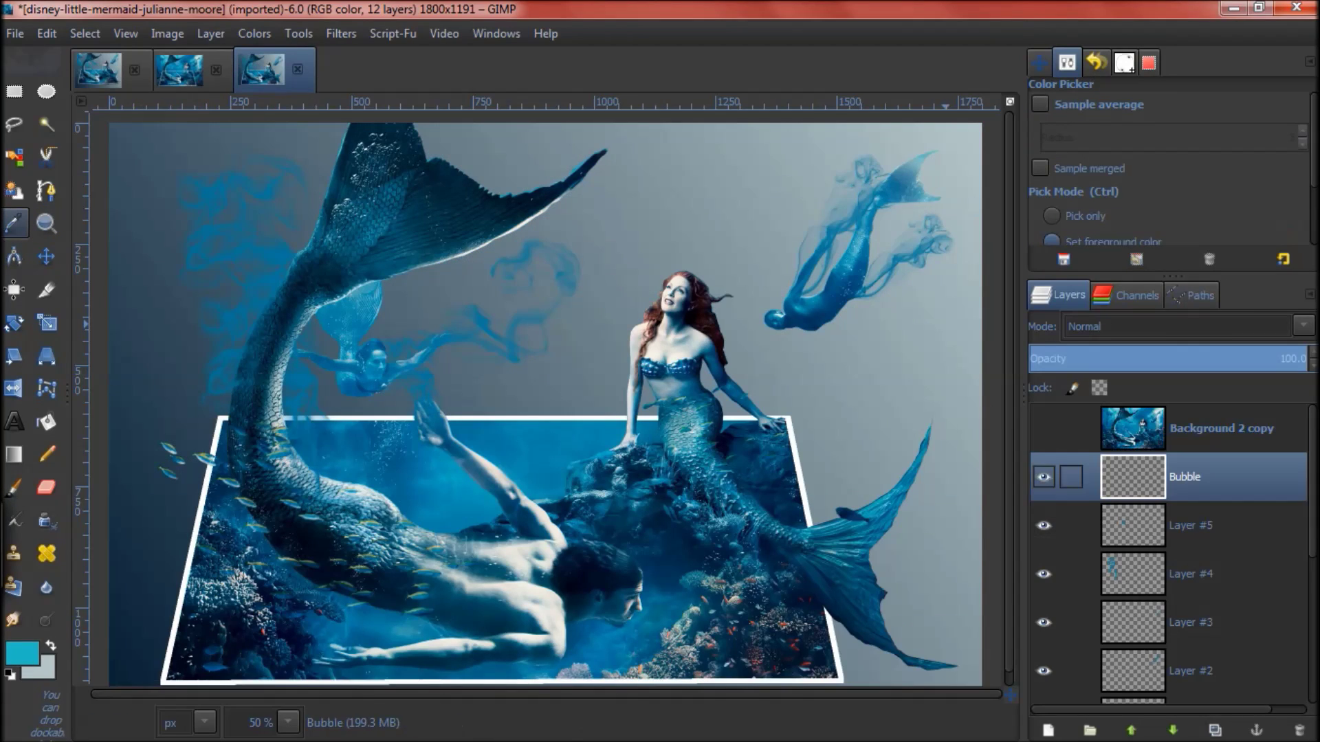
- Set the Paintbrush size to 420.58 and stamp a large cyan bubble over the smoke beside the small swimming mermaid's hand
key("p")
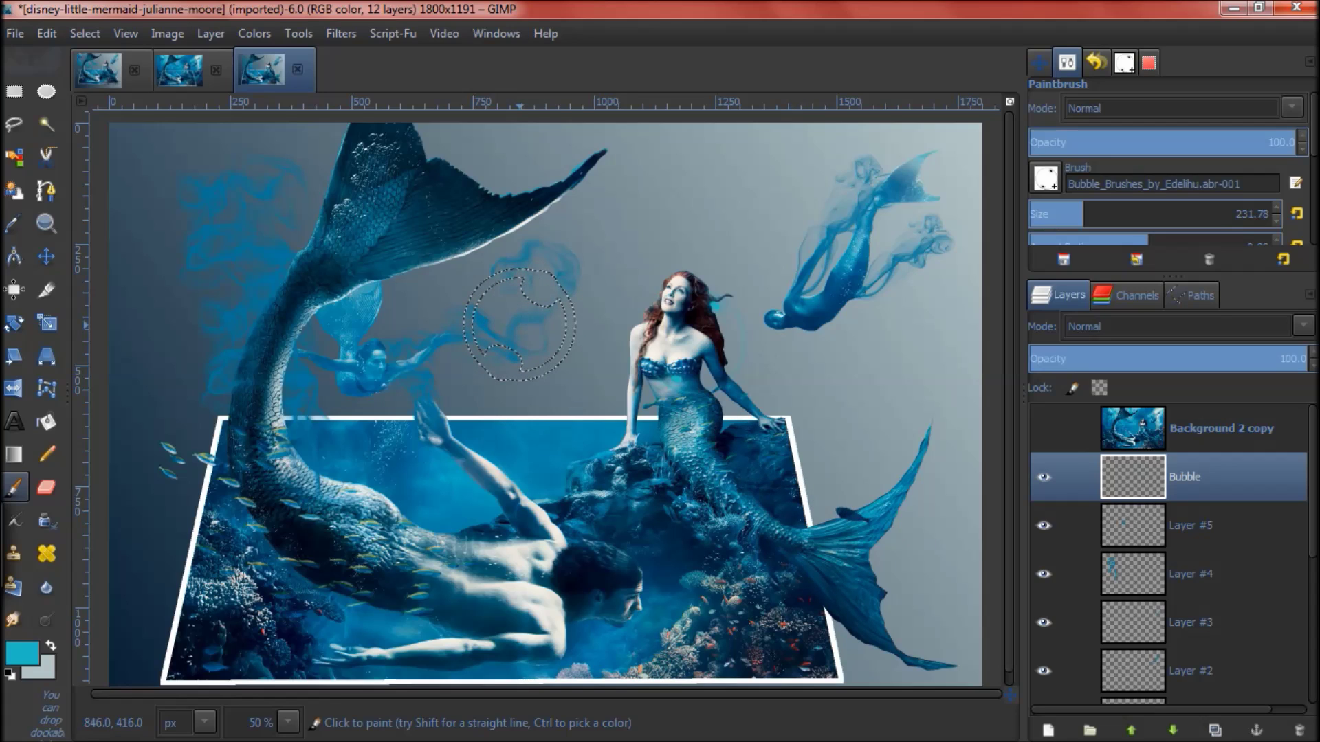
key("bracketright")
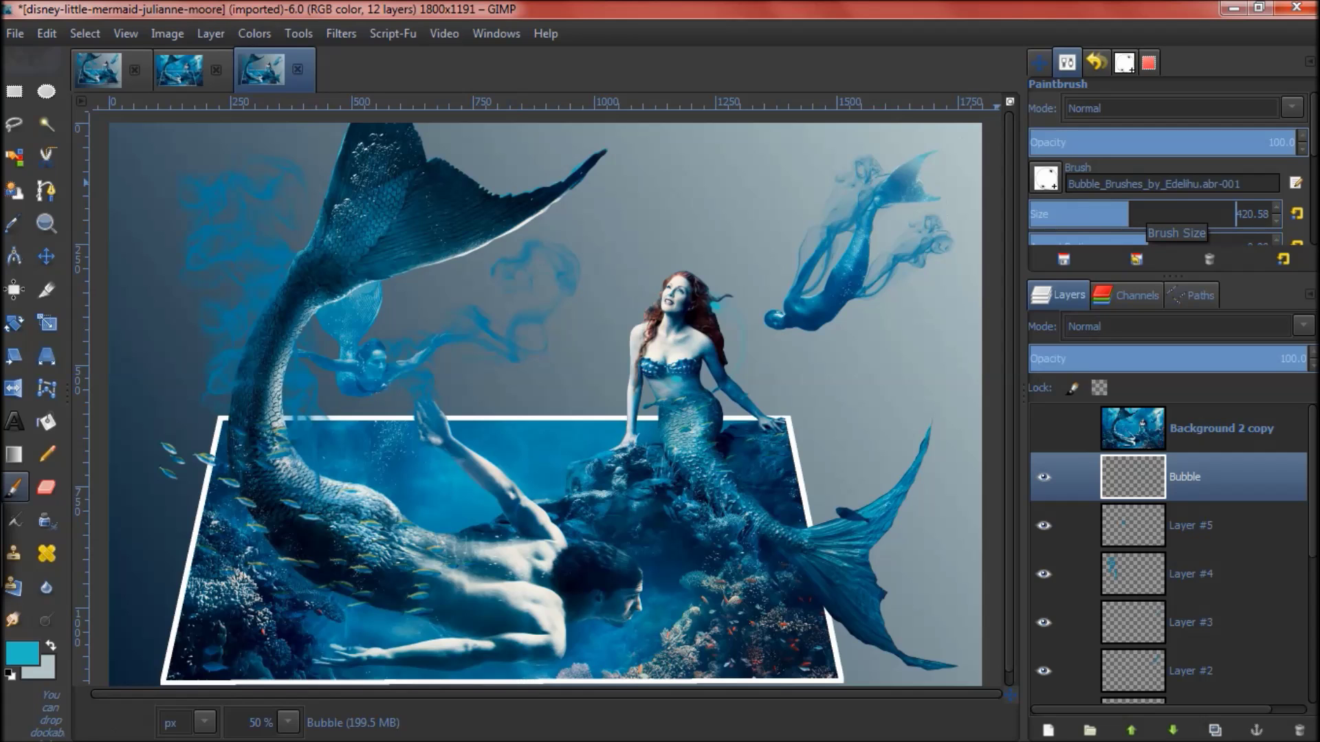
left_click(527, 352)
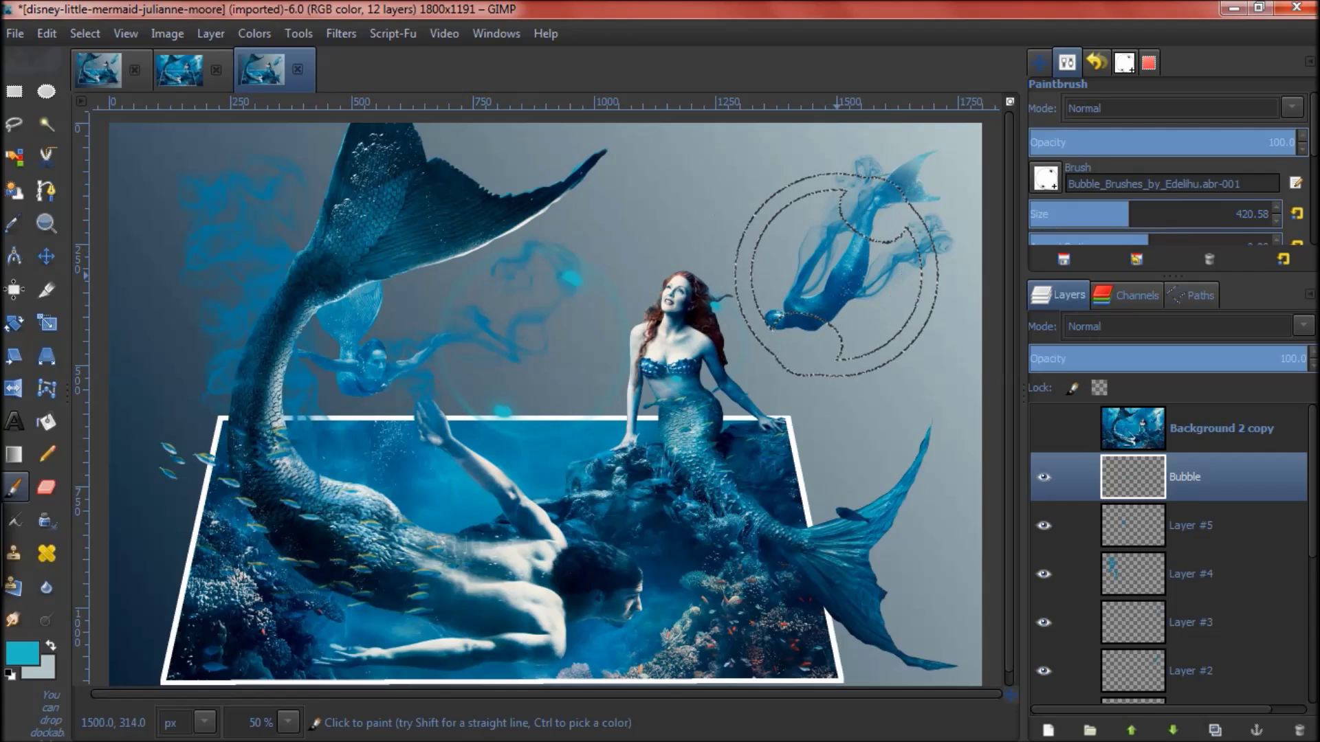
- Stamp a bubble below the upper swimming mermaid, and small 76.92-size bubbles above the seated mermaid and beside the merman's tail fin
left_click_drag(1127, 213, 1091, 214)
left_click(873, 377)
left_click_drag(1090, 213, 1044, 214)
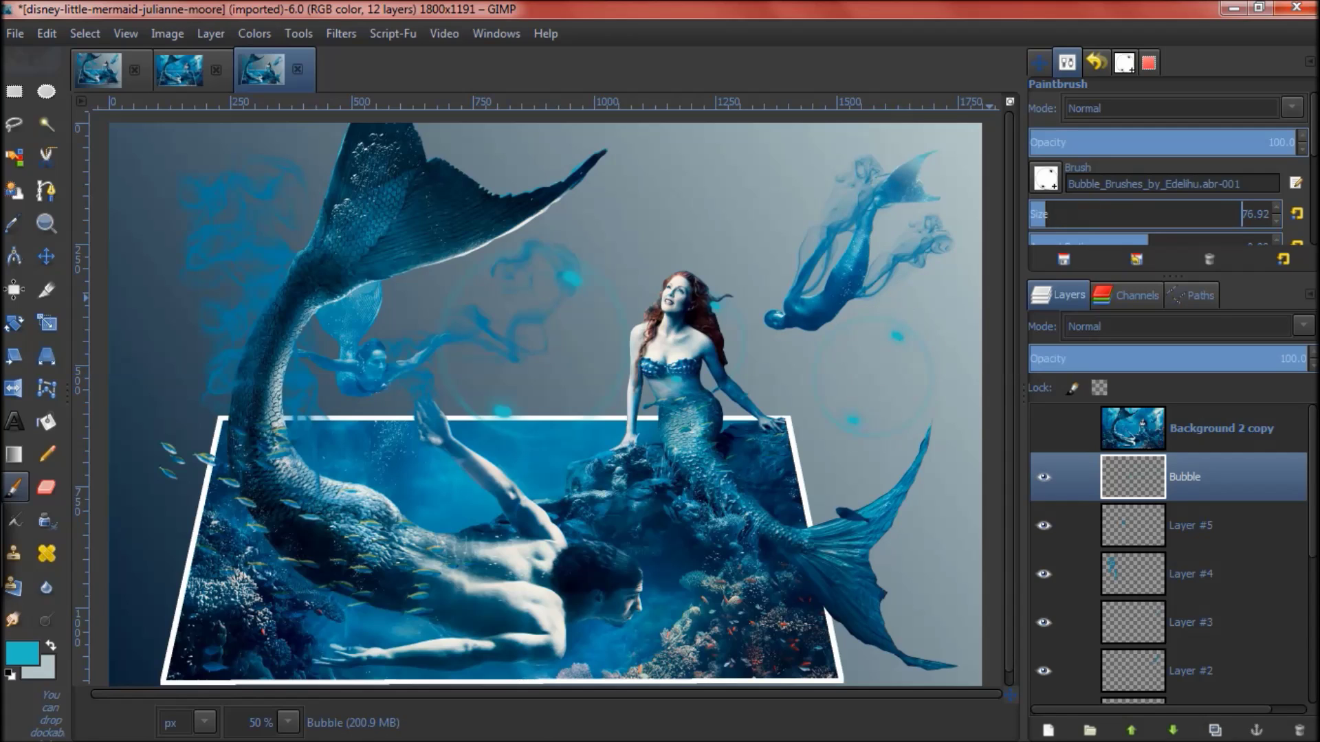
left_click(677, 225)
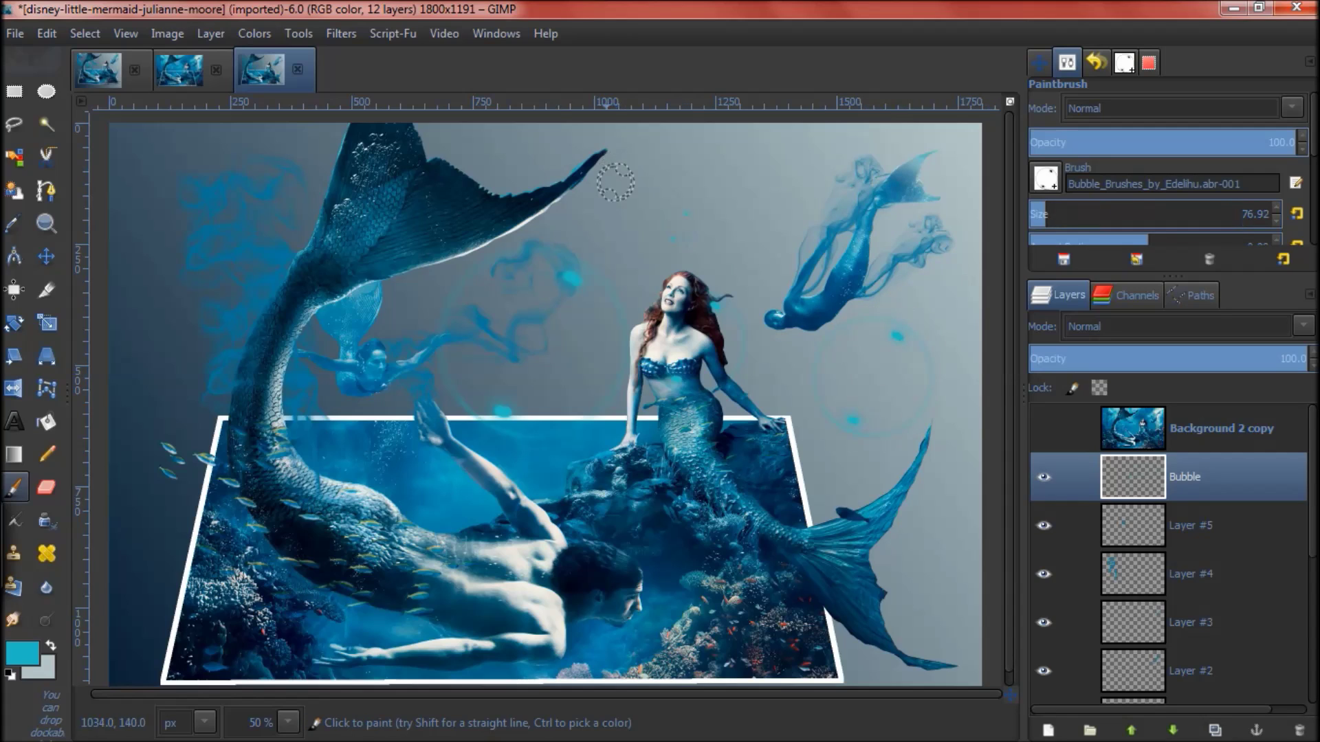
left_click(516, 162)
- Stamp 140.86-size bubbles on either side above the seated mermaid, and a 60.94-size bubble near the canvas's upper-right corner
left_click_drag(1044, 214, 1061, 214)
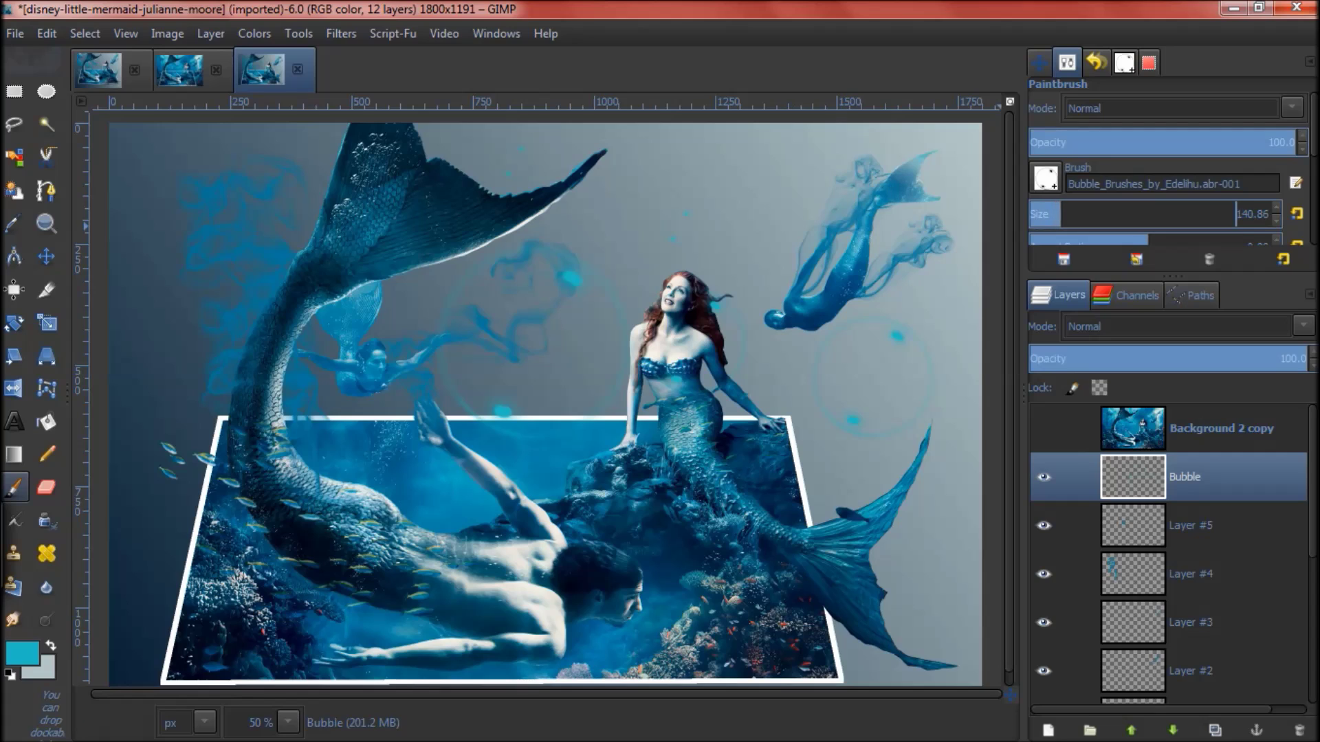
left_click(744, 248)
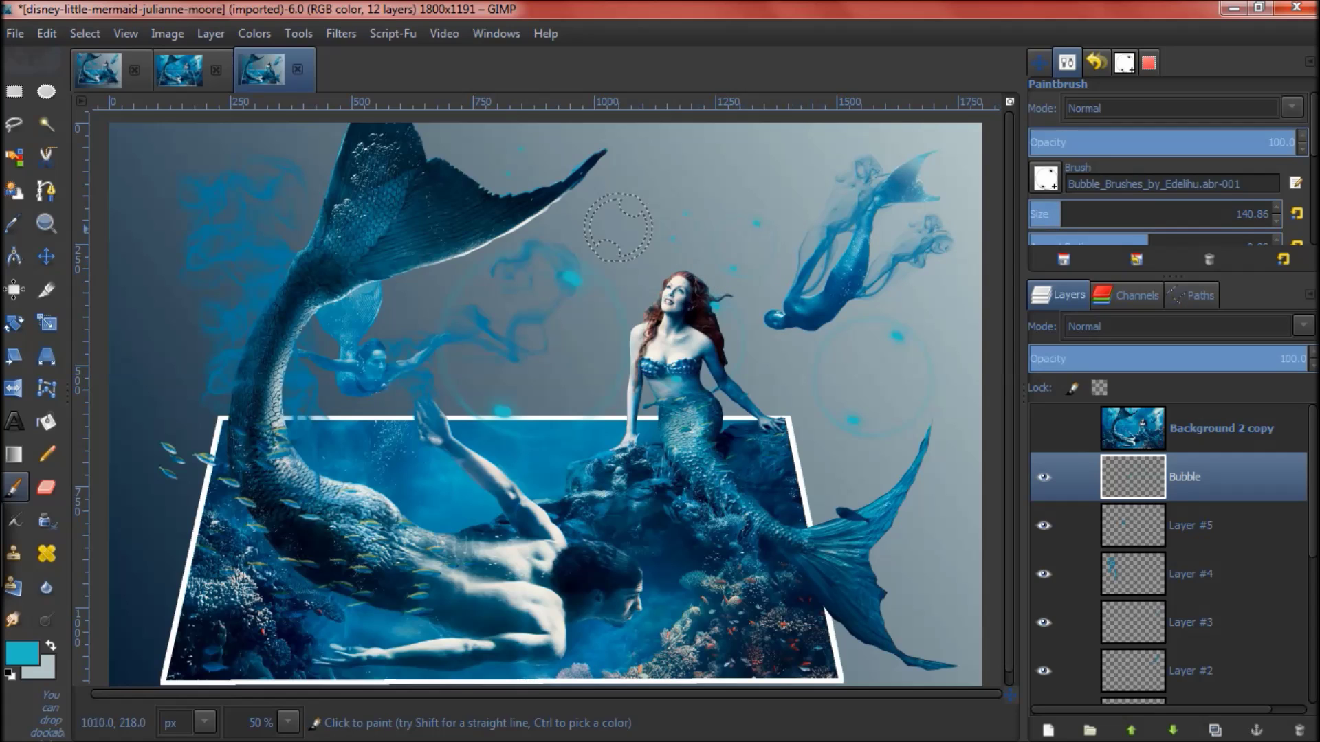
left_click(585, 196)
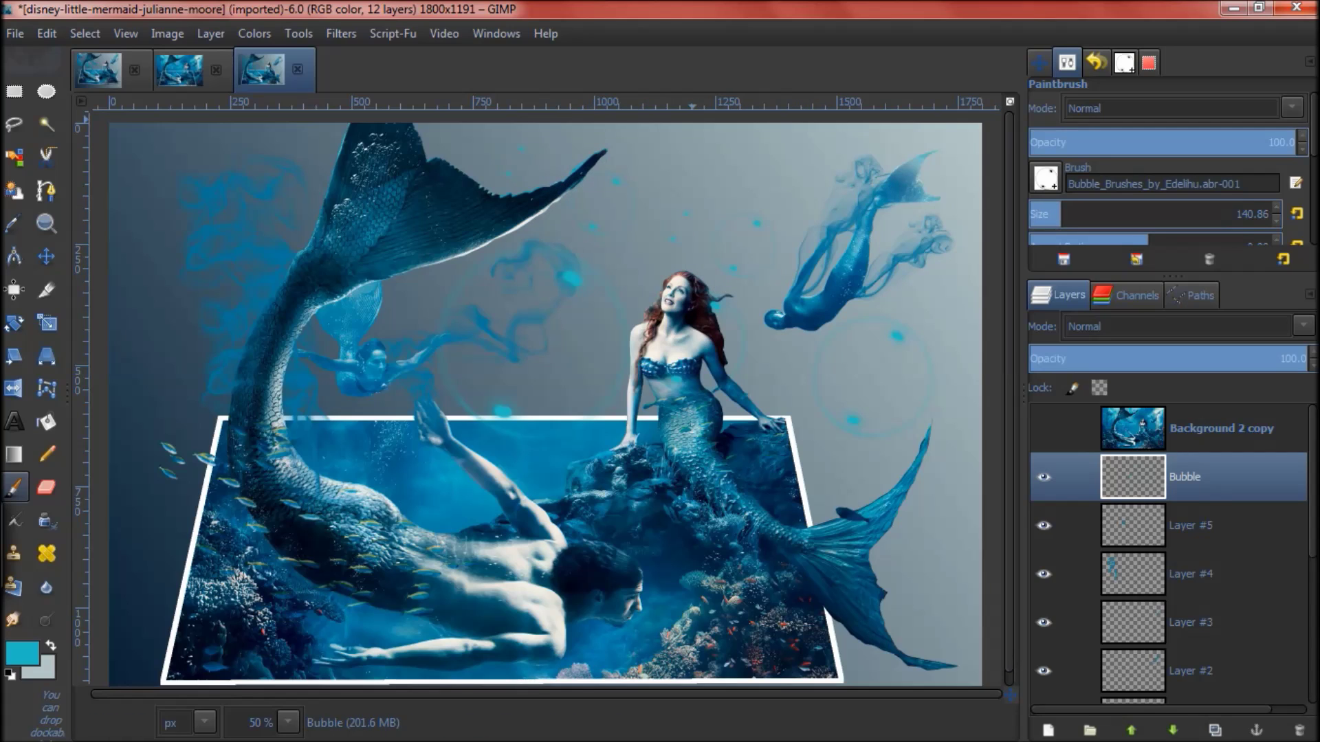
left_click(1041, 211)
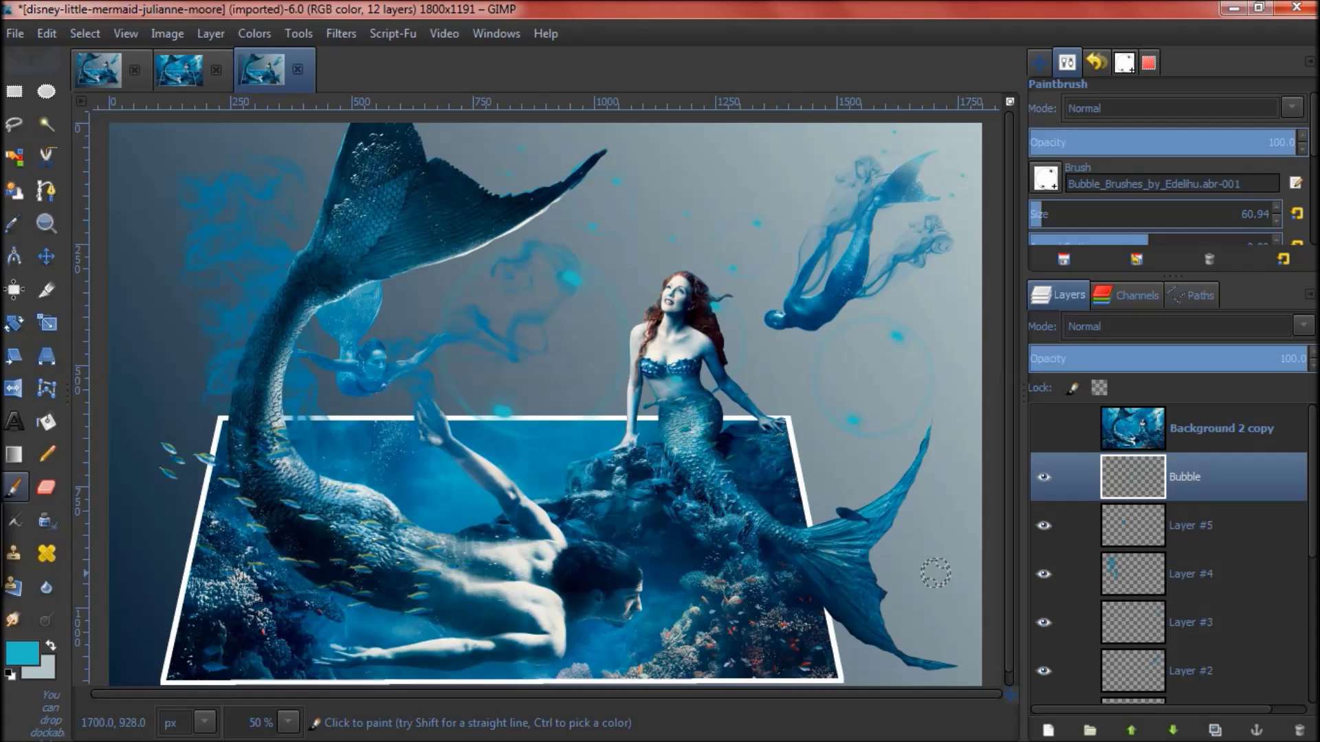
- Stamp a 356.64-size bubble over the seated mermaid's tail fin and a 440.56-size one over the white frame's lower-left area
left_click_drag(1041, 213, 1114, 213)
left_click(900, 549)
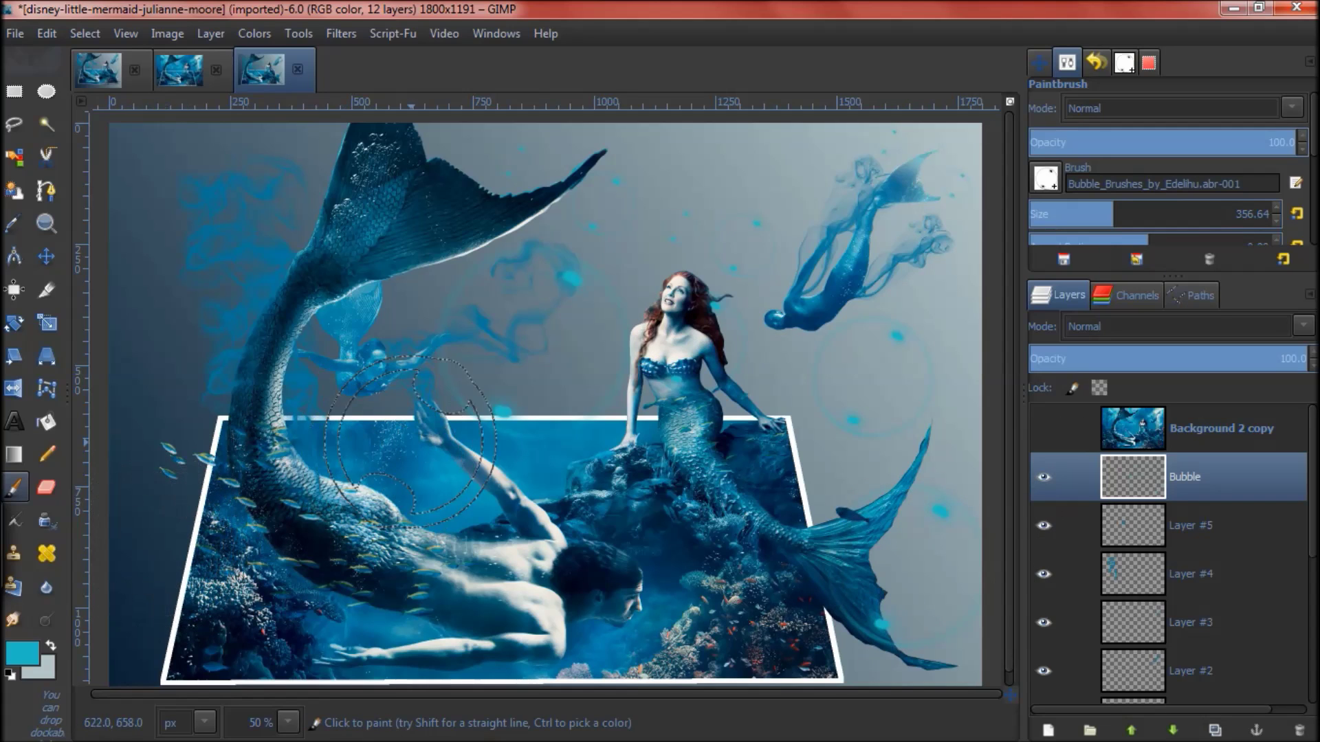
left_click_drag(1216, 214, 1235, 214)
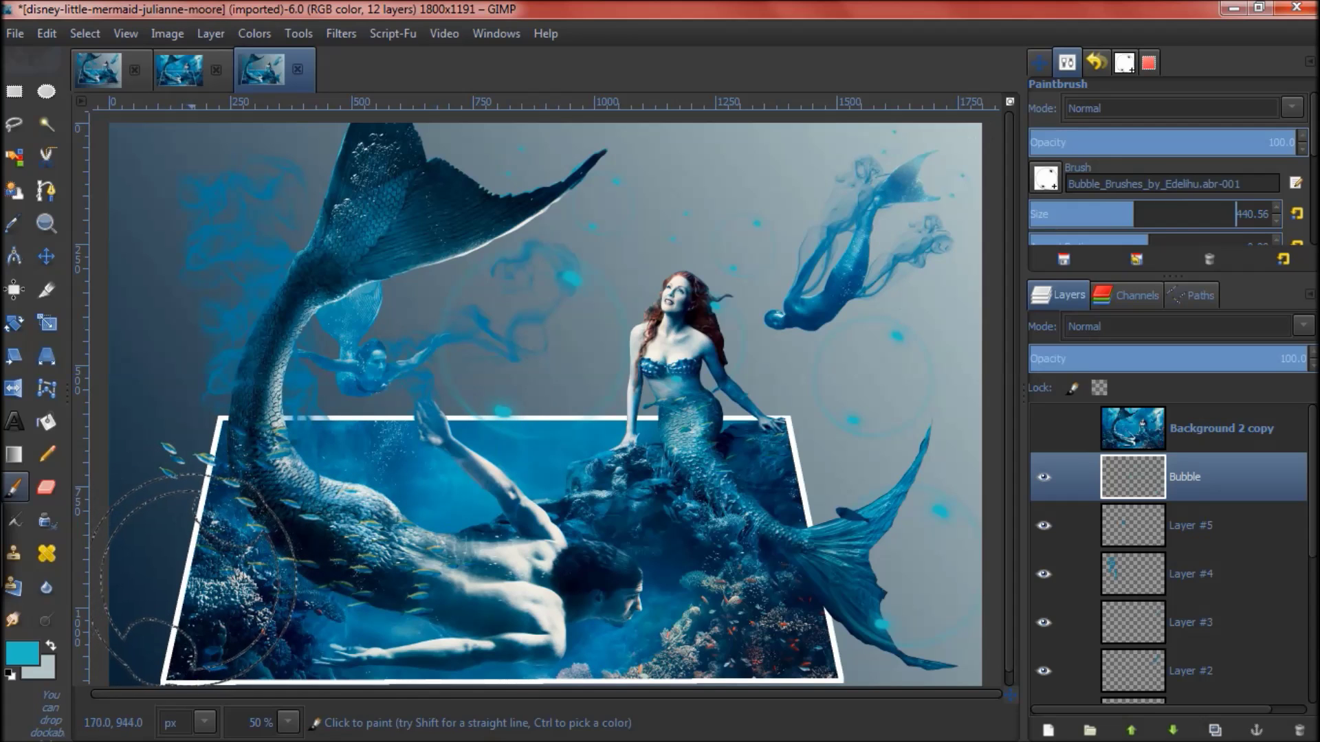
left_click(188, 583)
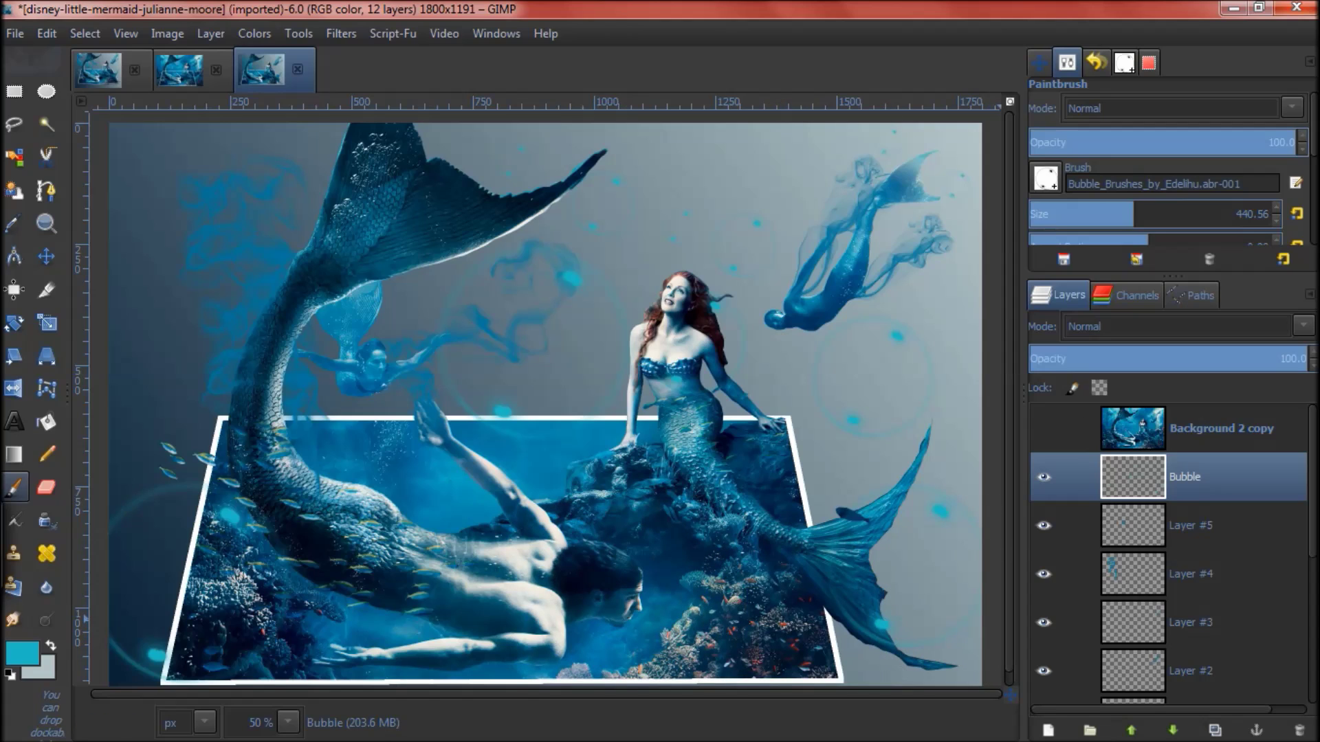
- Stamp a 304.70-size bubble over the merman's tail, a smaller one in the canvas's upper-left corner, and a 136.86-size one on his head
left_click_drag(1133, 213, 1100, 213)
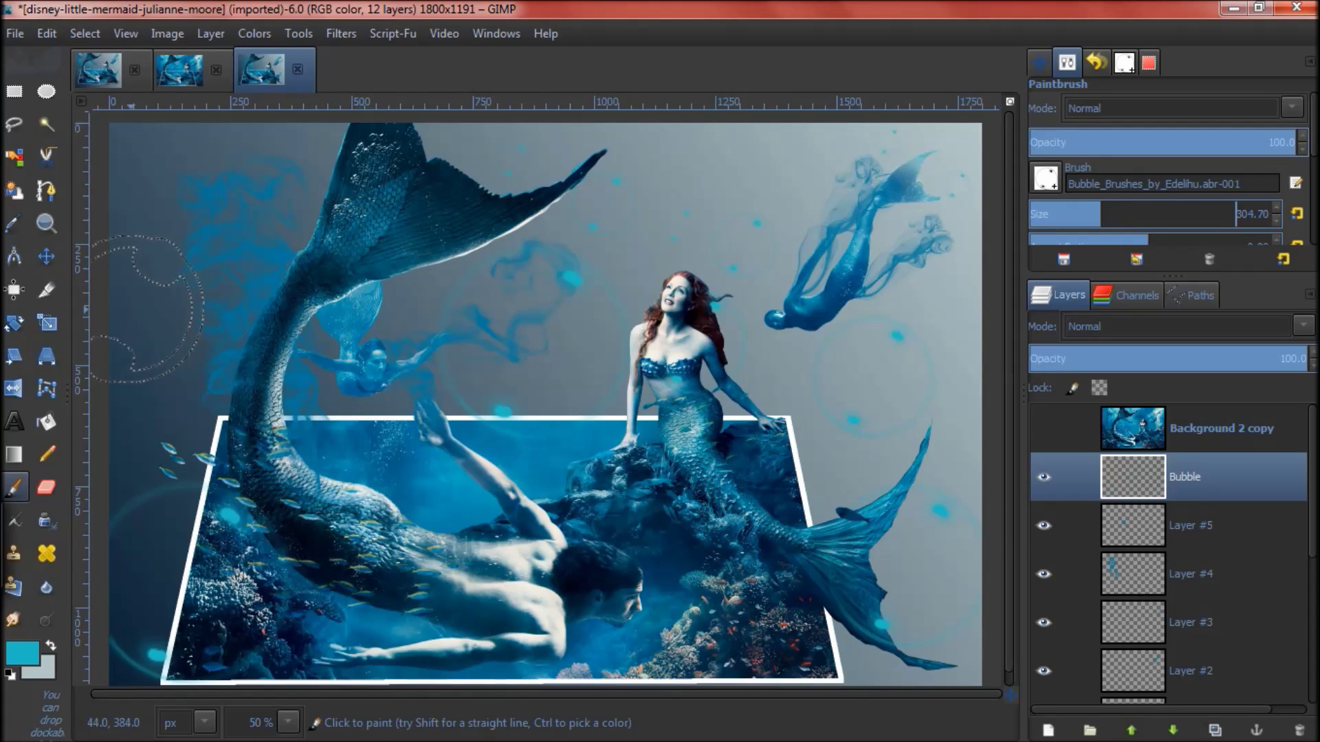
left_click(235, 323)
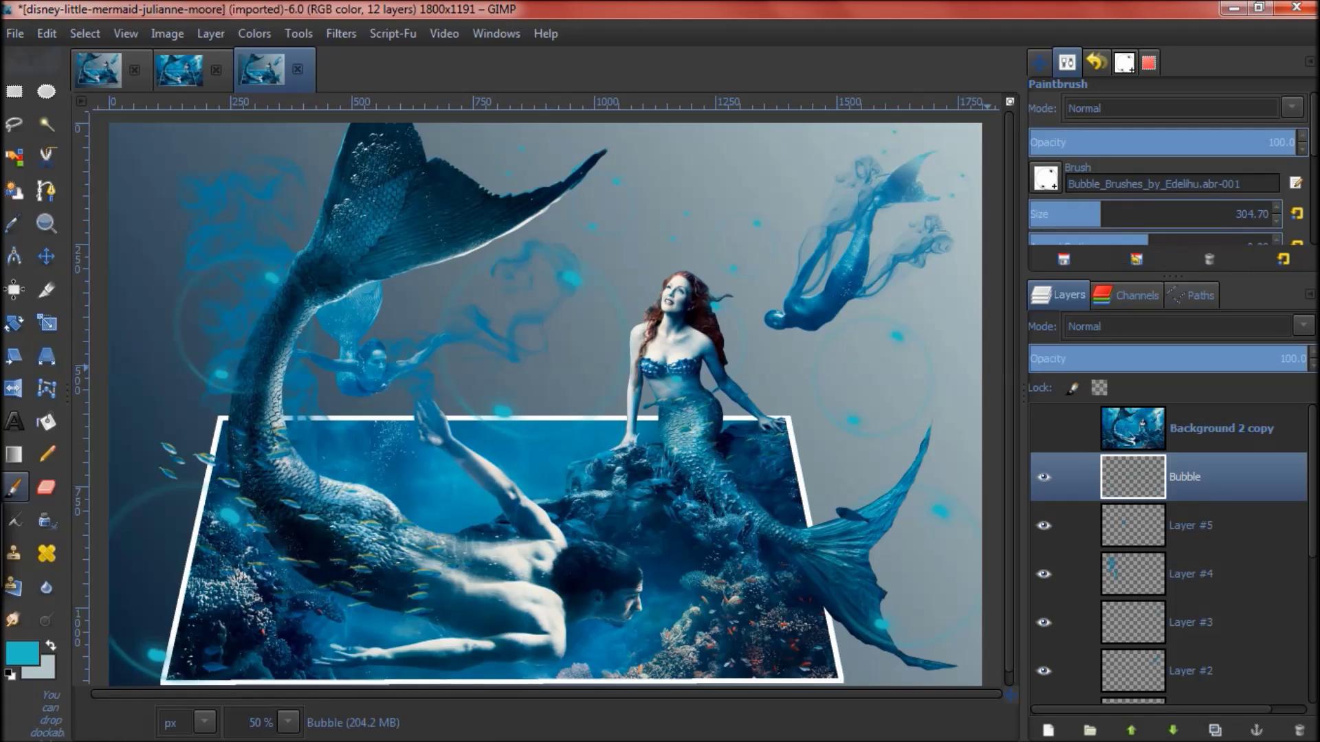
left_click_drag(1099, 213, 1071, 214)
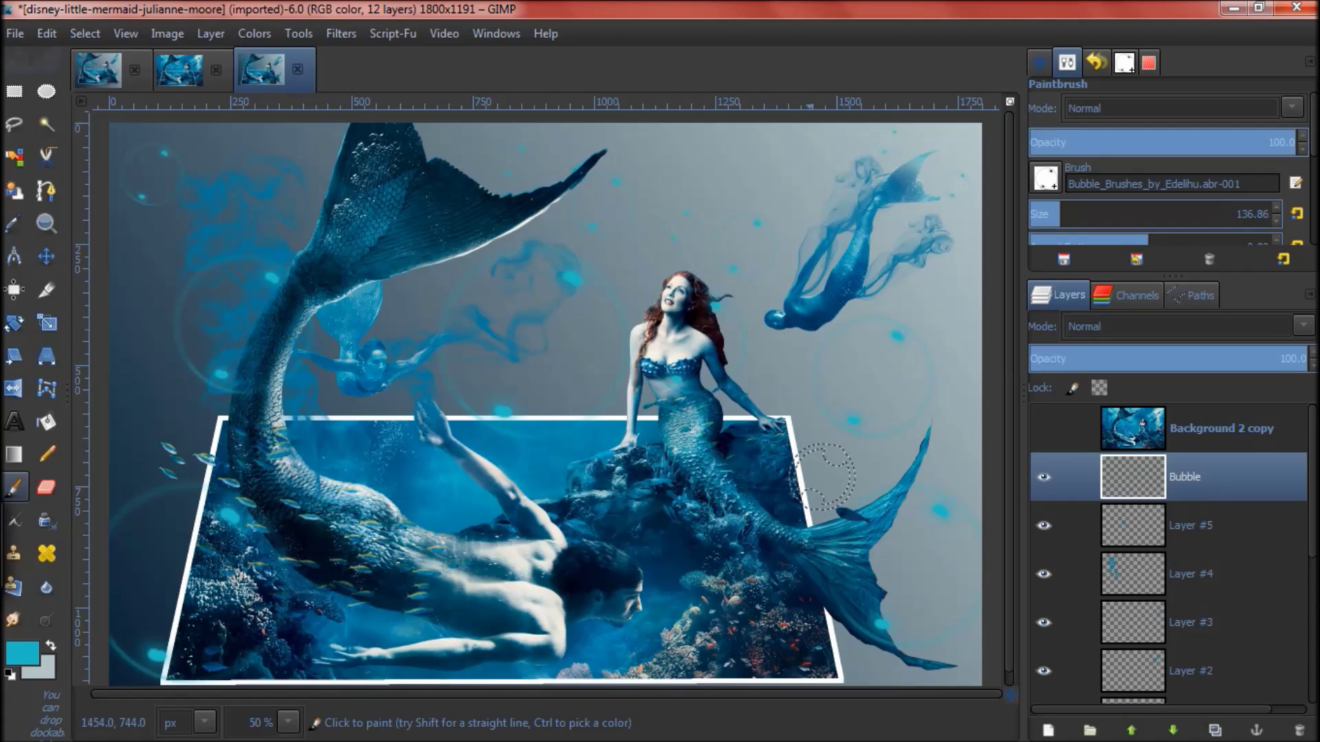
left_click(619, 551)
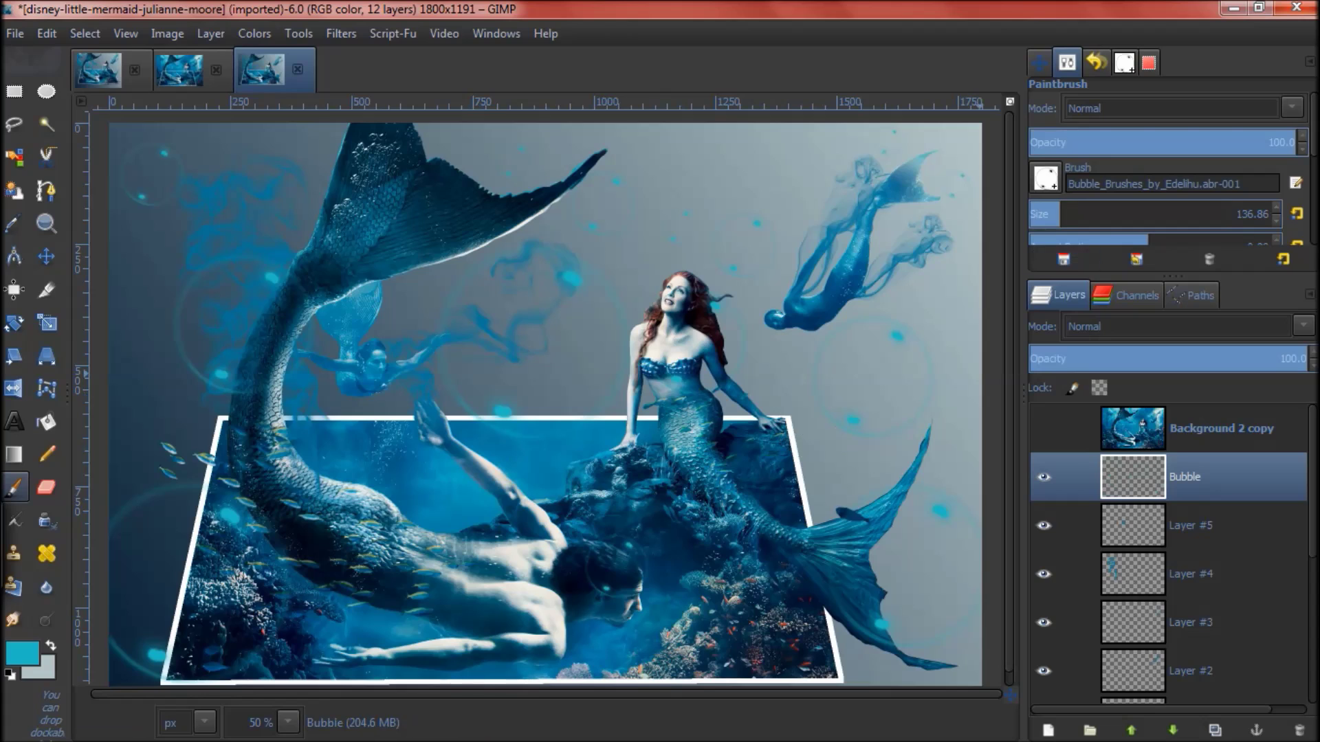
- Set the Paintbrush size to 152.85 and stamp a bubble at the white frame's lower-right corner
left_click_drag(1060, 217, 1072, 216)
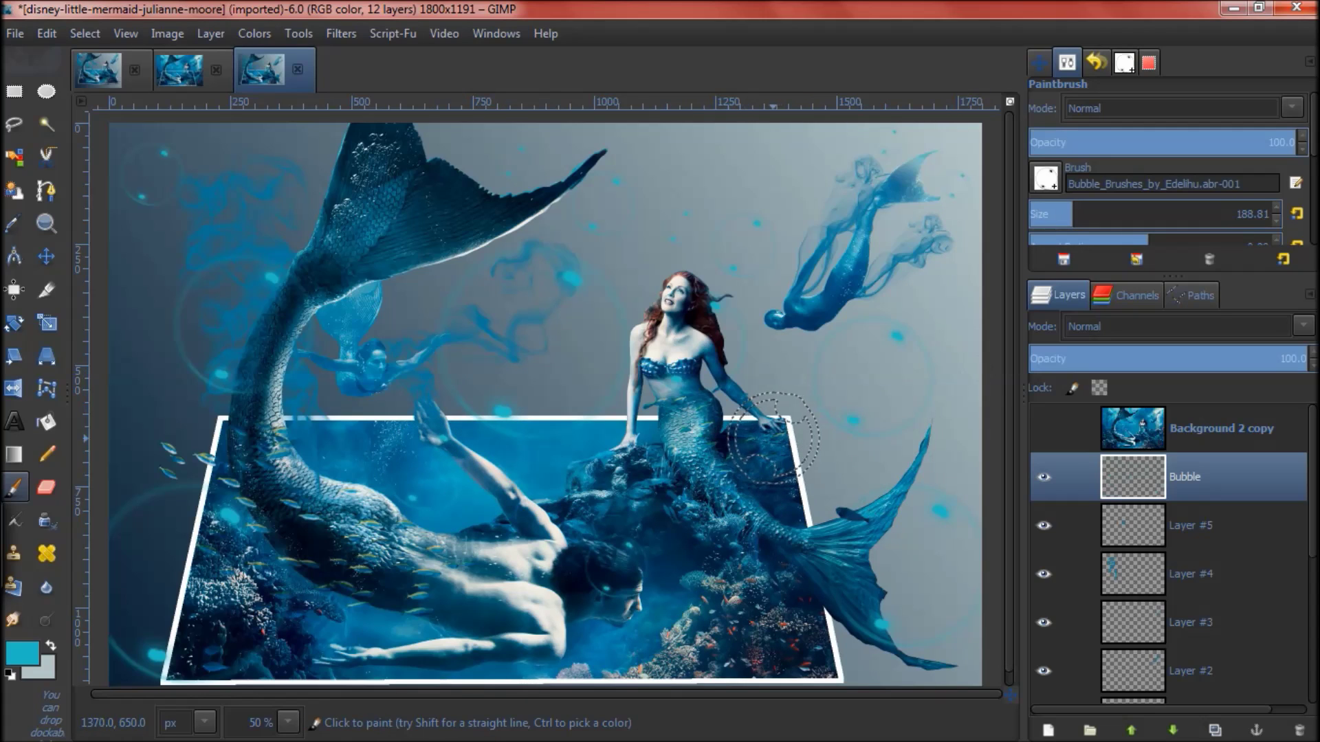
double_click(1251, 213)
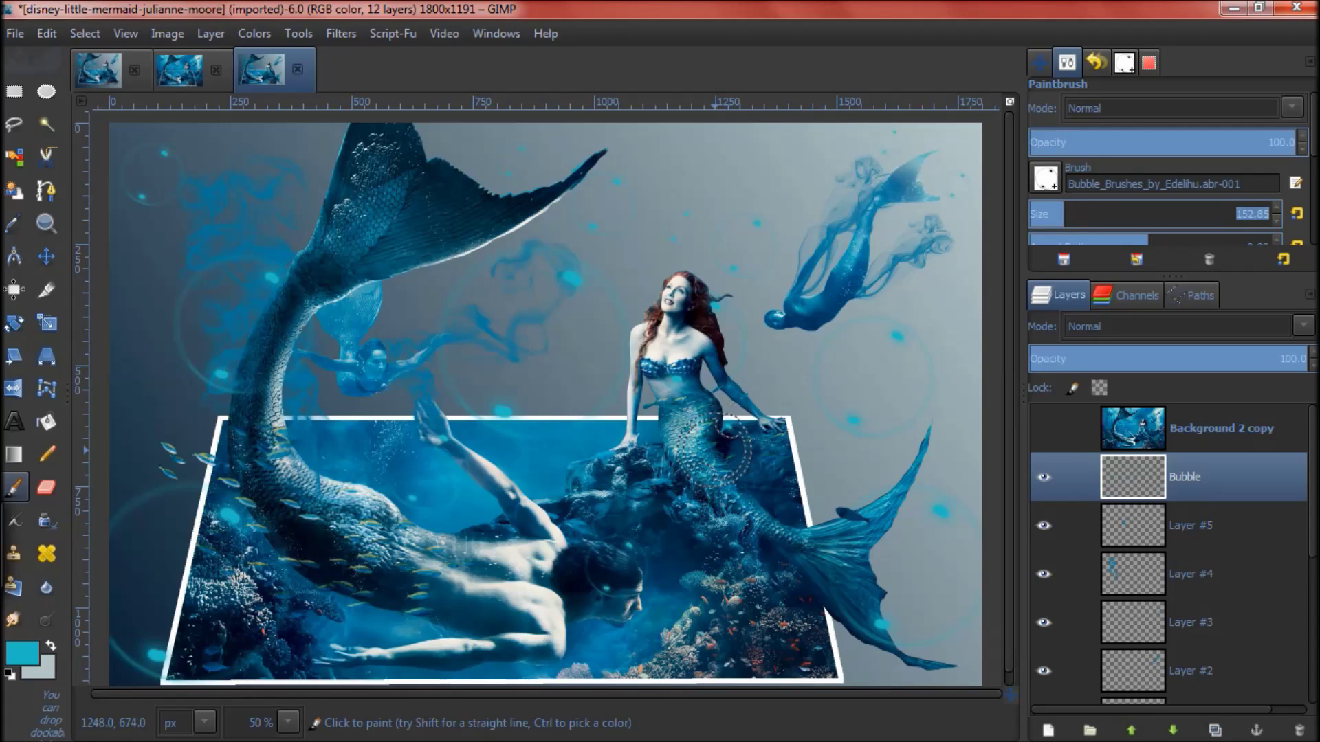
left_click(825, 642)
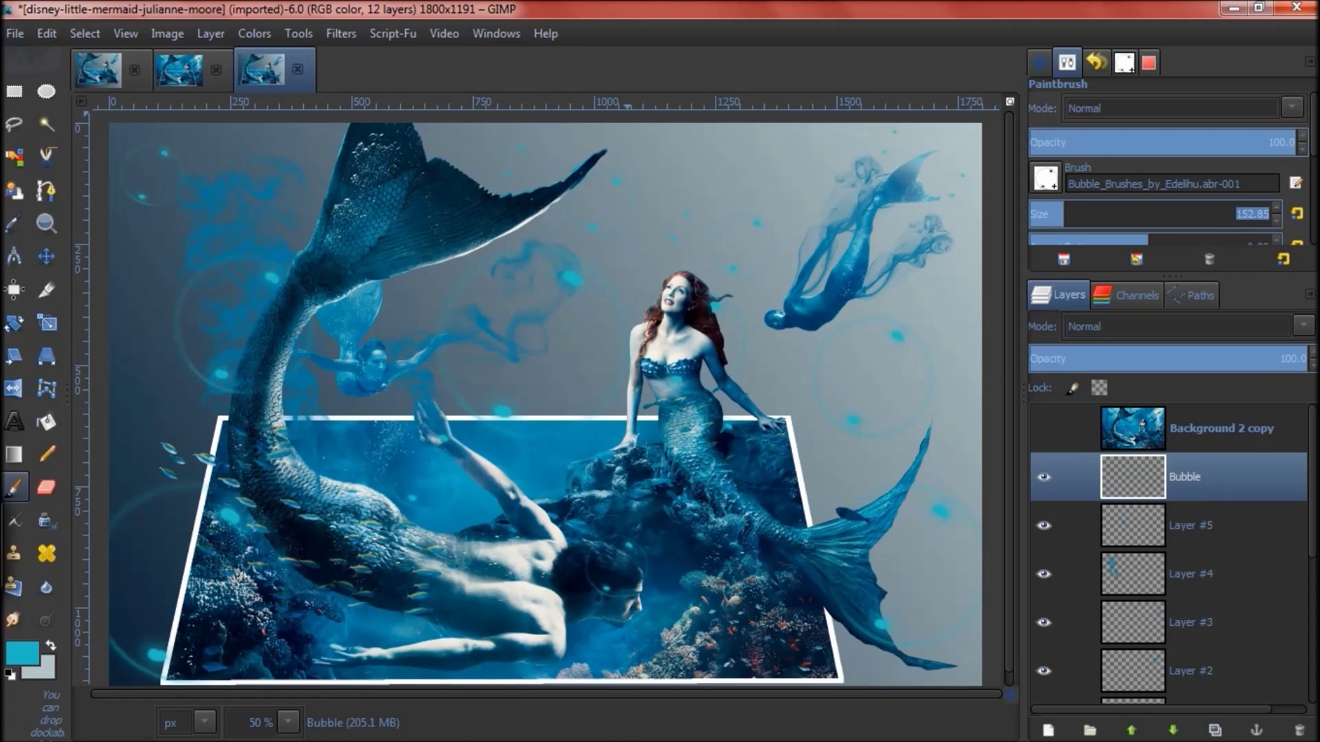
- Apply a Gaussian Blur to the Bubble layer, replacing both the horizontal and vertical blur radius
left_click(341, 33)
mouse_move(392, 33)
mouse_move(340, 33)
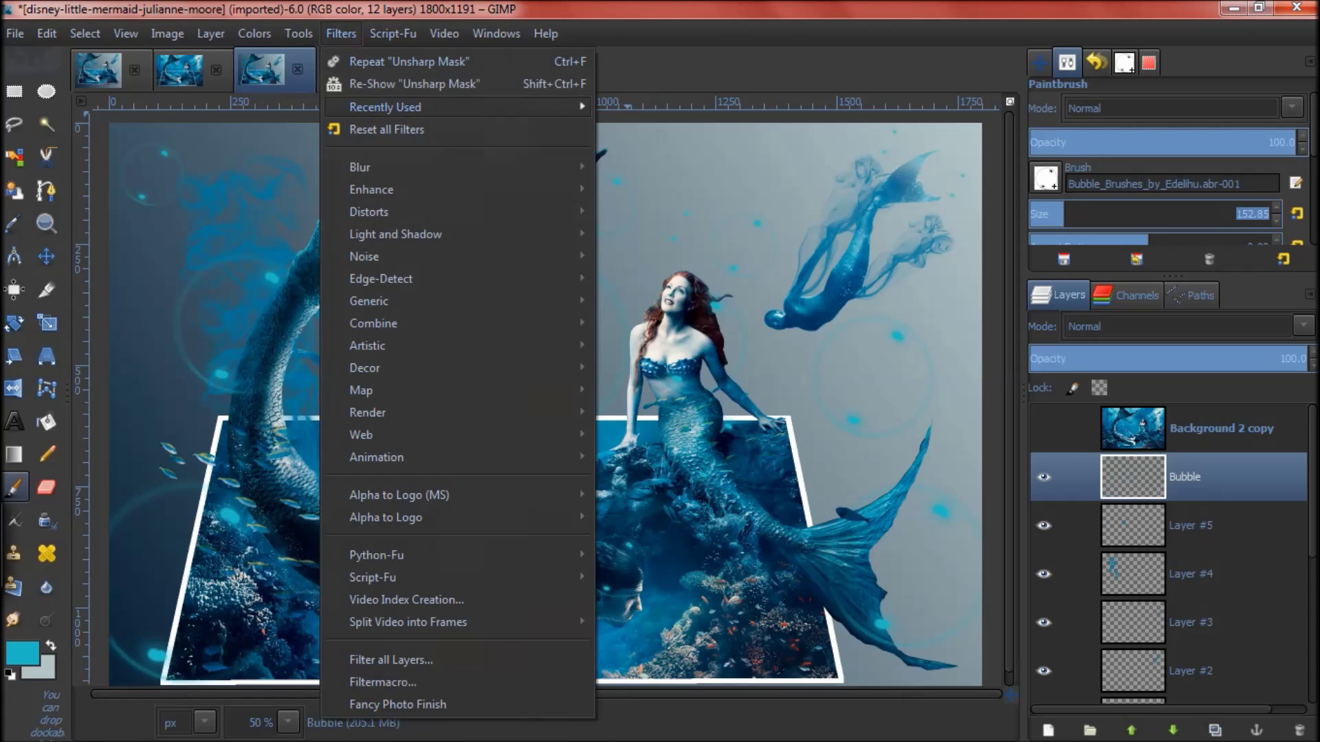
mouse_move(360, 167)
left_click(660, 189)
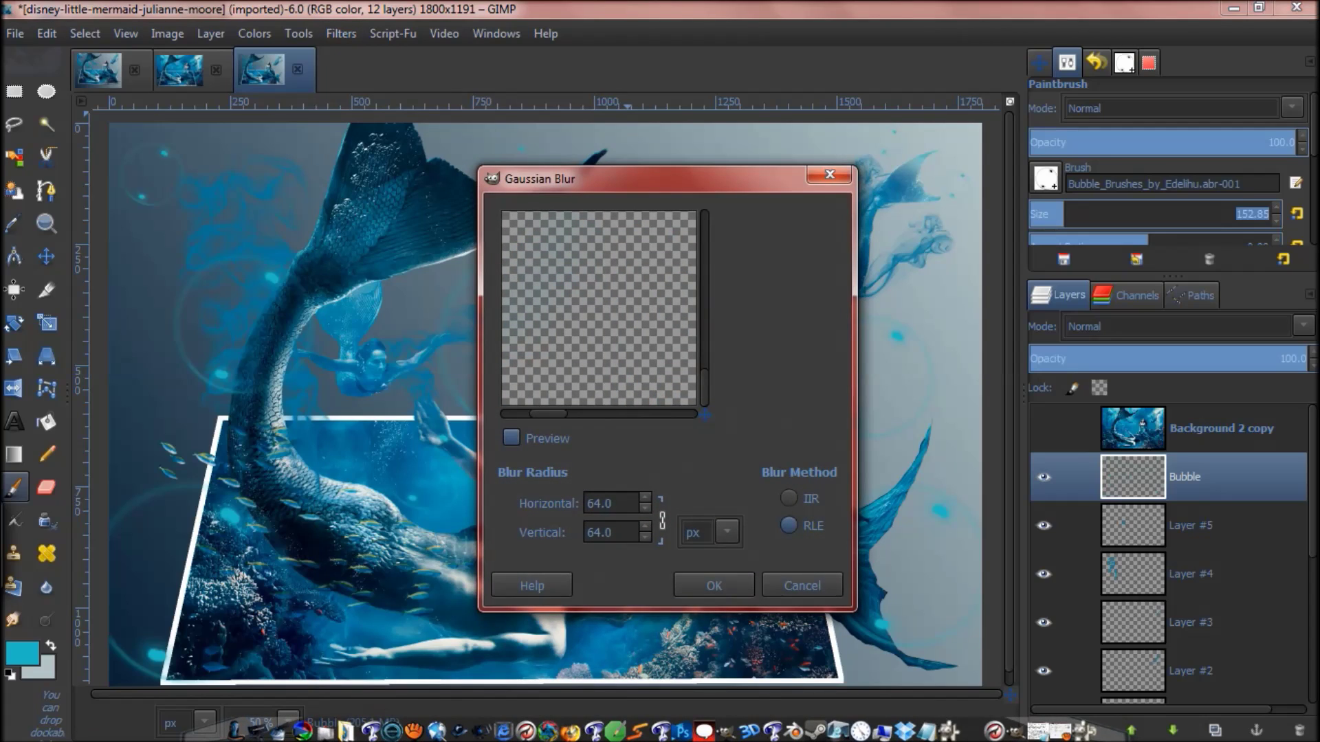
double_click(599, 503)
key("BackSpace")
key("Tab")
key("BackSpace")
left_click(714, 585)
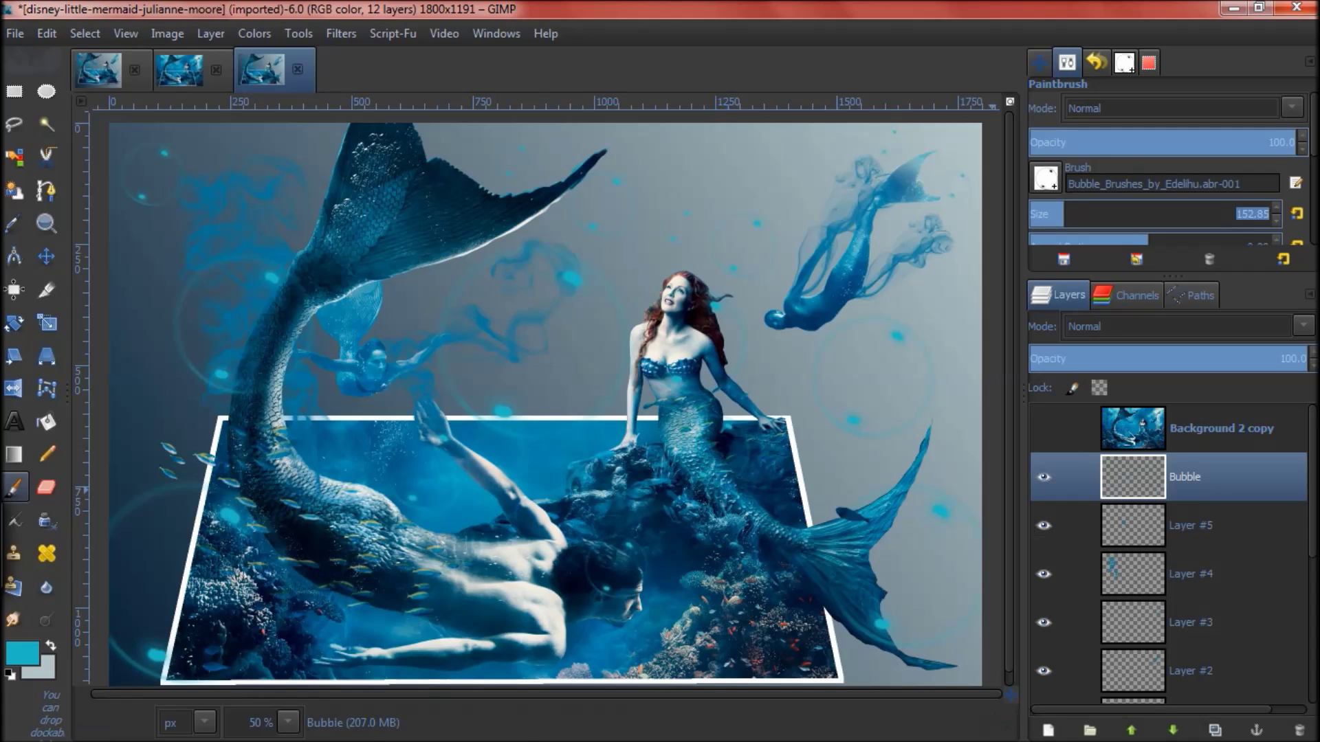
- Isolate the Background 2 copy layer and hide it as well, leaving every layer hidden
scroll(1169, 550, "down", 6)
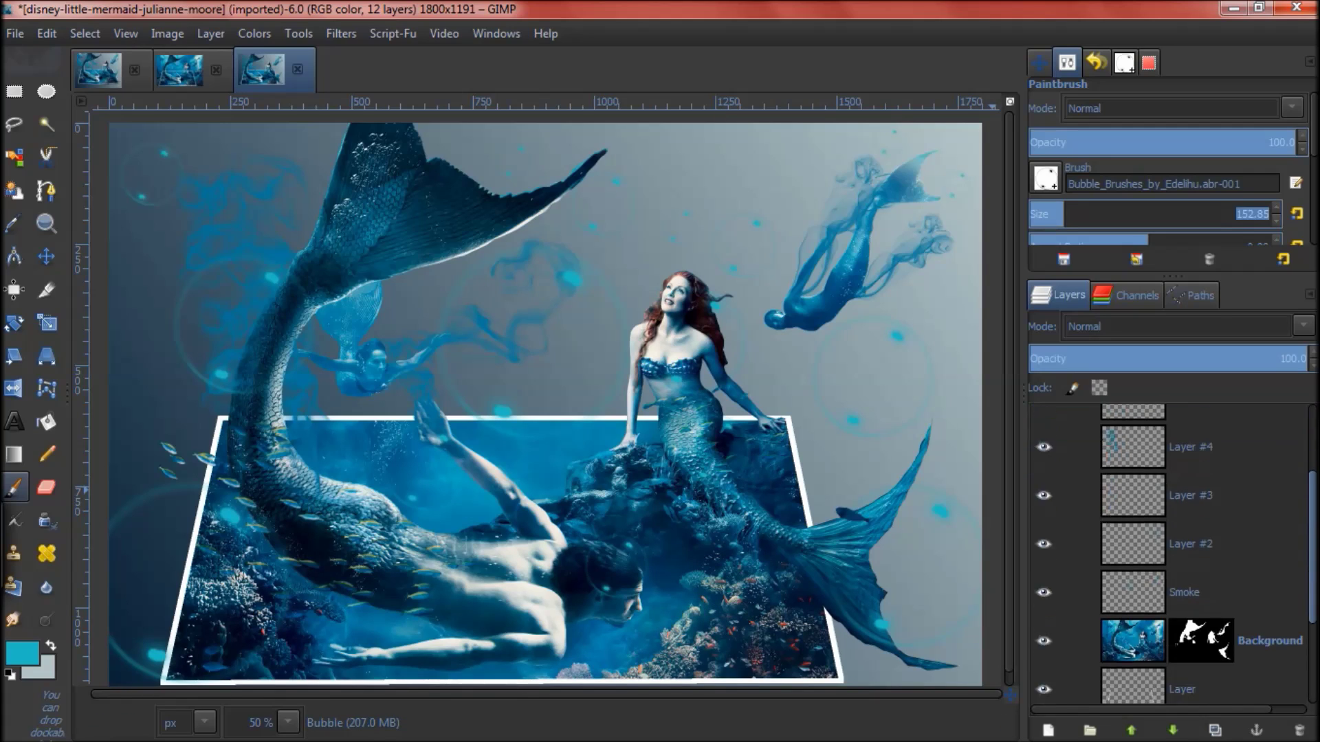
scroll(1168, 550, "up", 6)
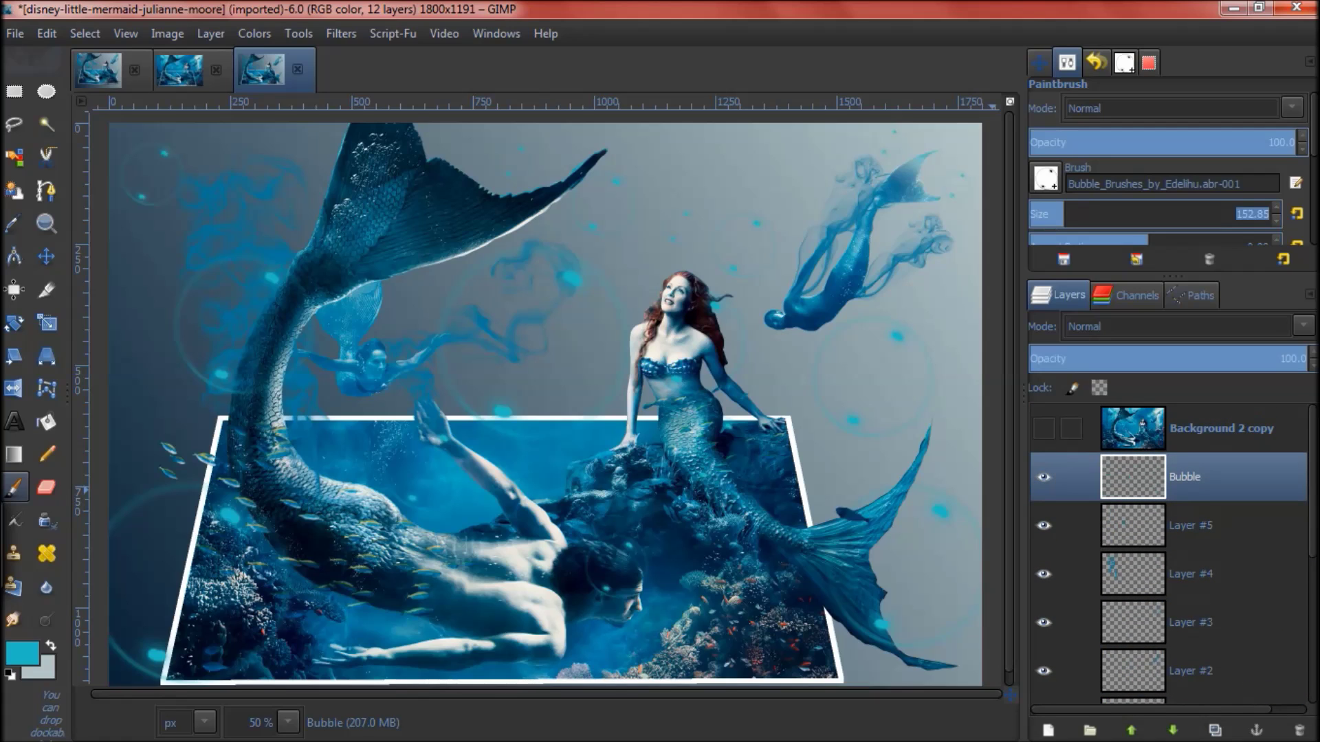
left_click(1043, 428)
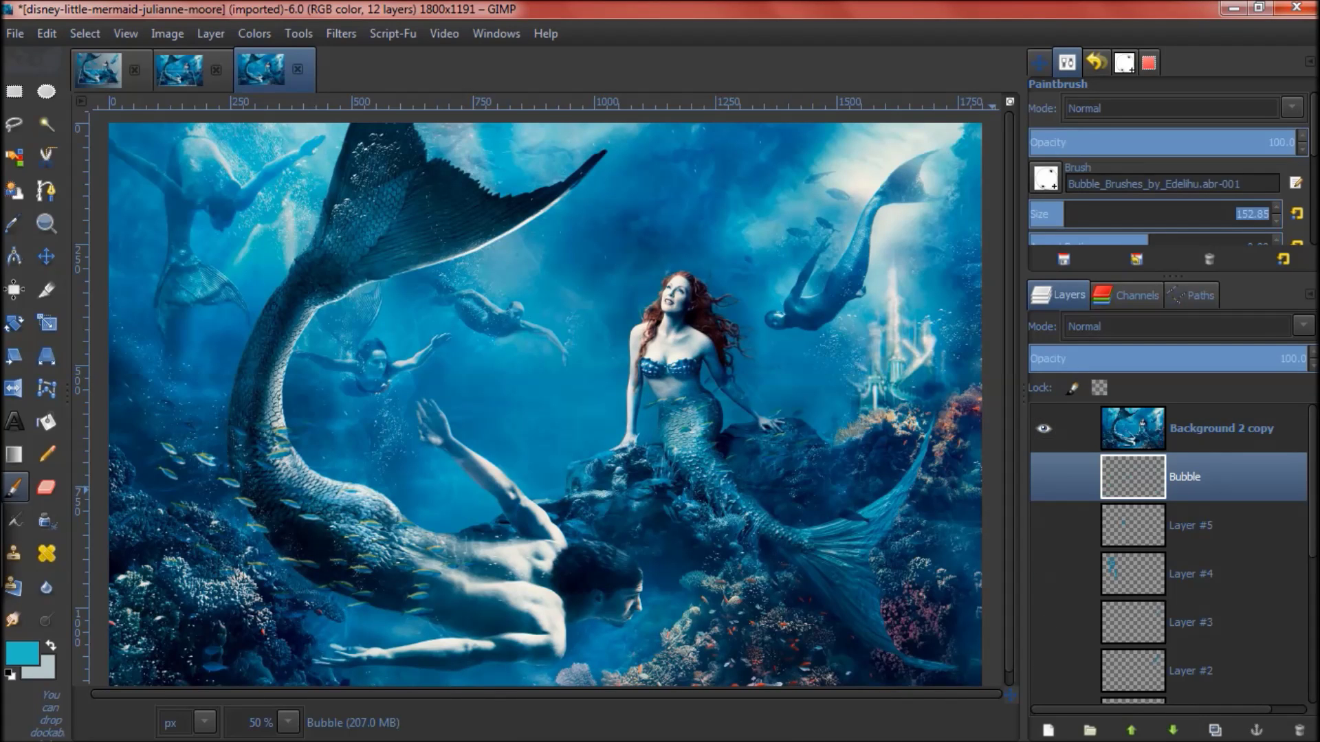
left_click(1044, 428)
- Show only the masked mermaid cutout layer, the white frame layer and the masked layer with the framed scene
scroll(1203, 550, "down", 3)
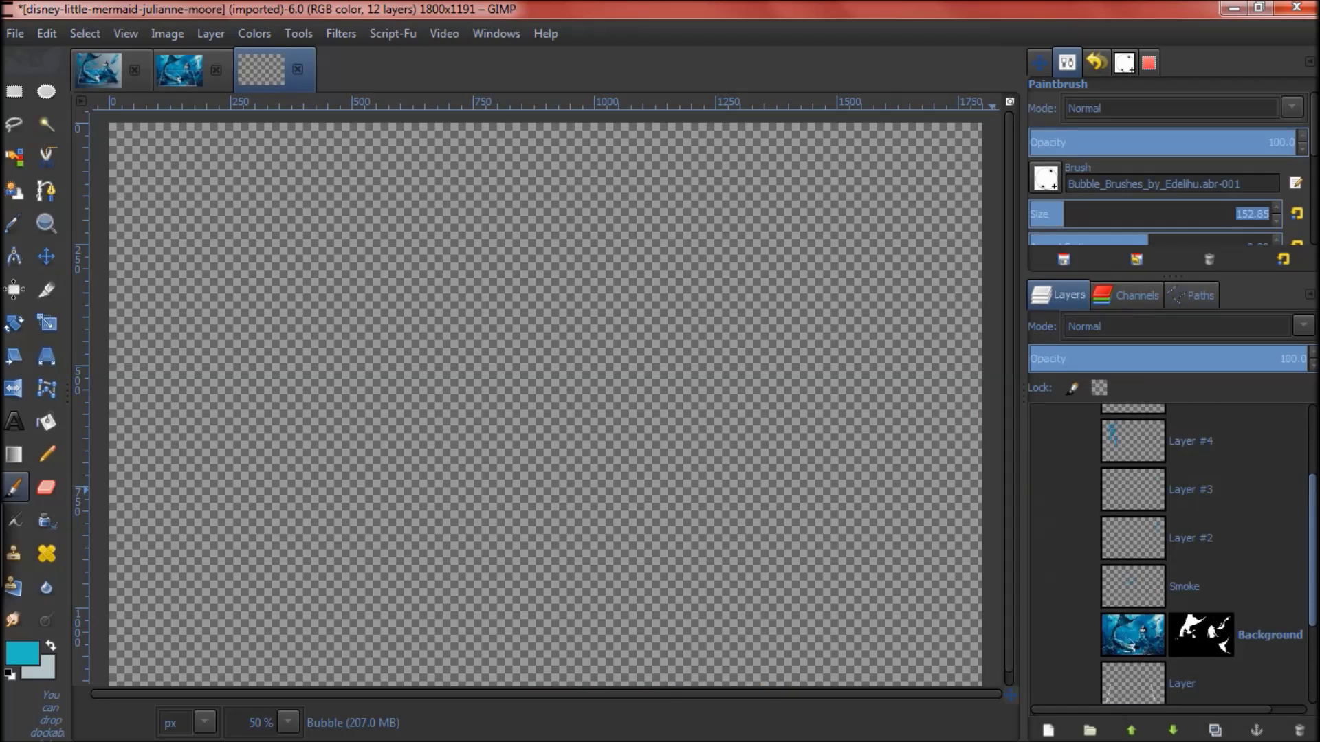
scroll(1203, 550, "down", 4)
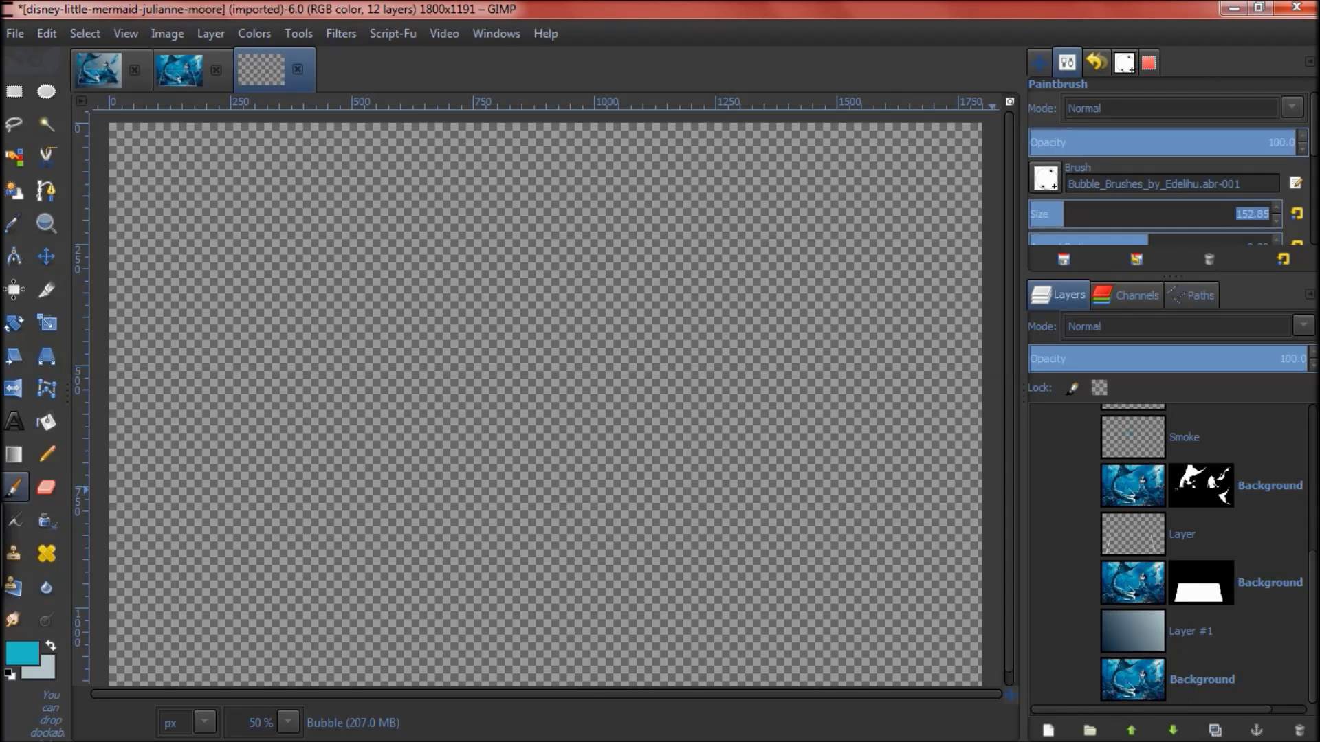
left_click(1043, 485)
left_click(1043, 534)
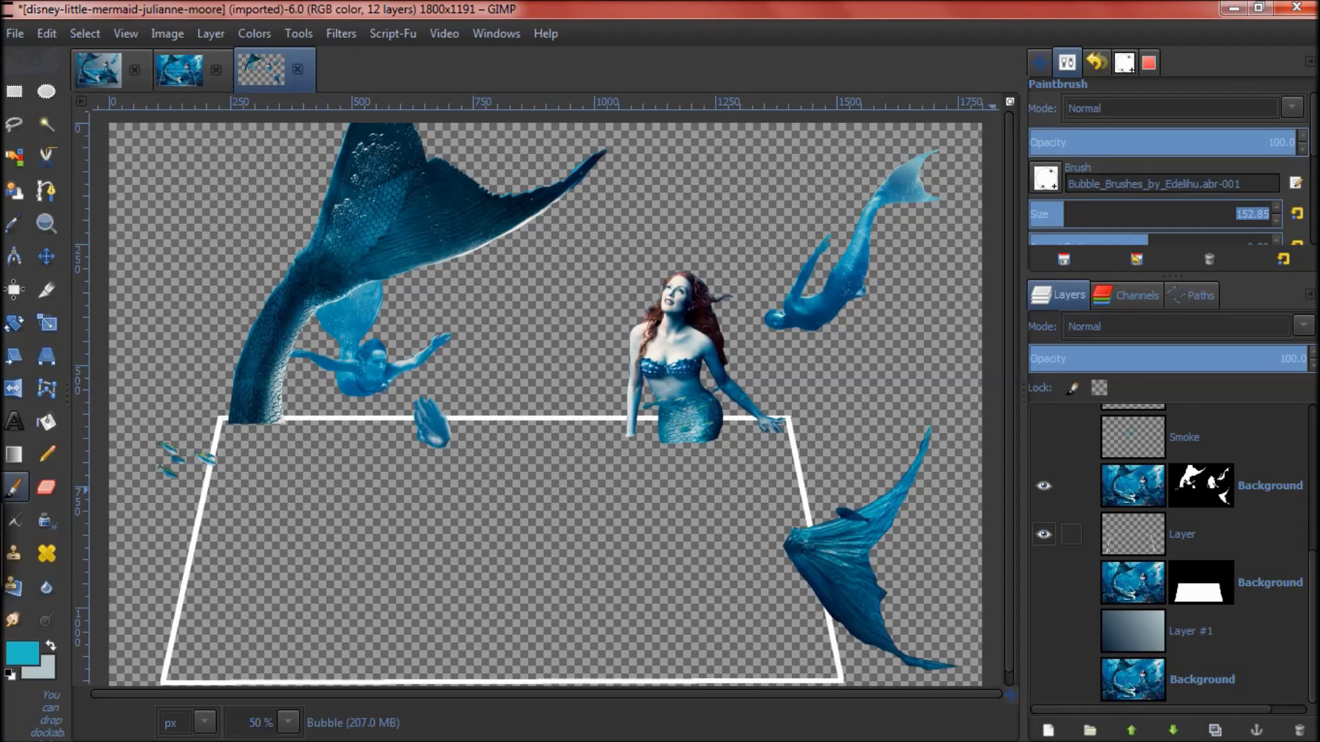
left_click(1043, 582)
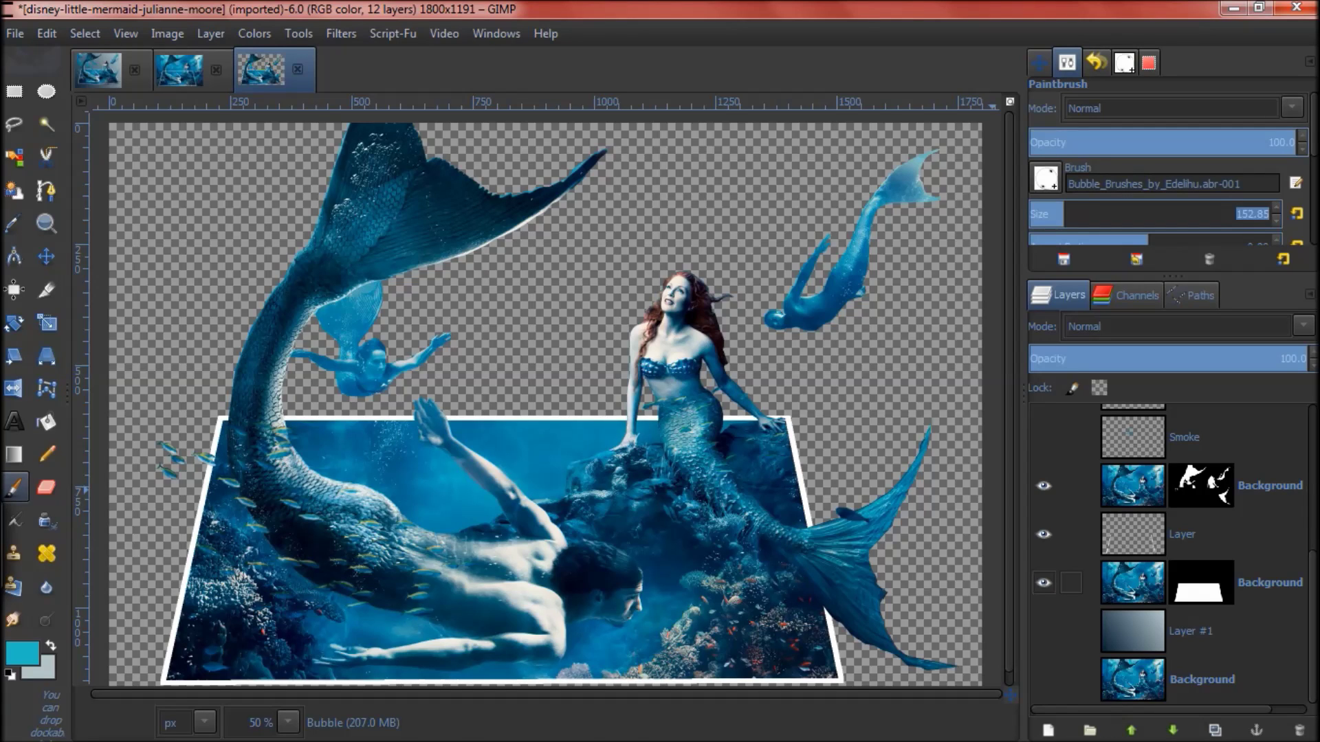
- Merge the visible layers into one, with the merged layer expanded as necessary
scroll(1044, 543, "up", 1)
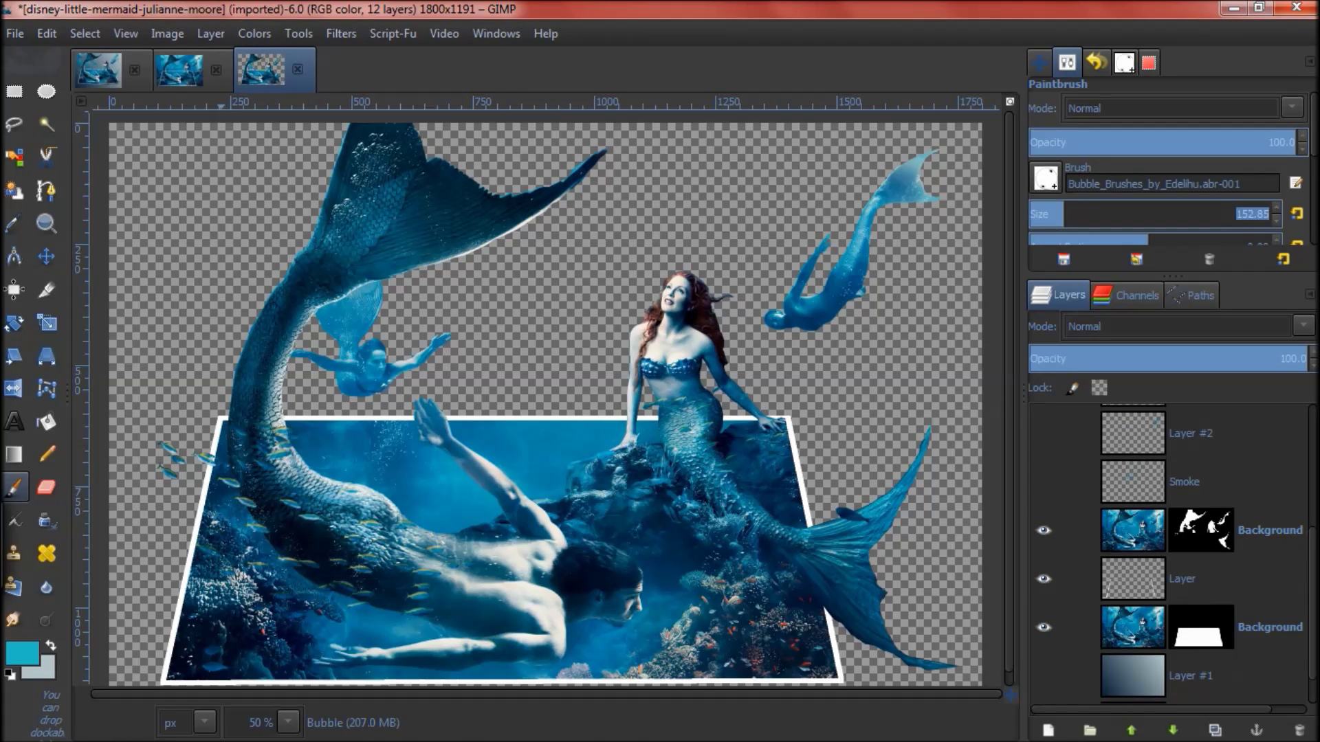
left_click(167, 33)
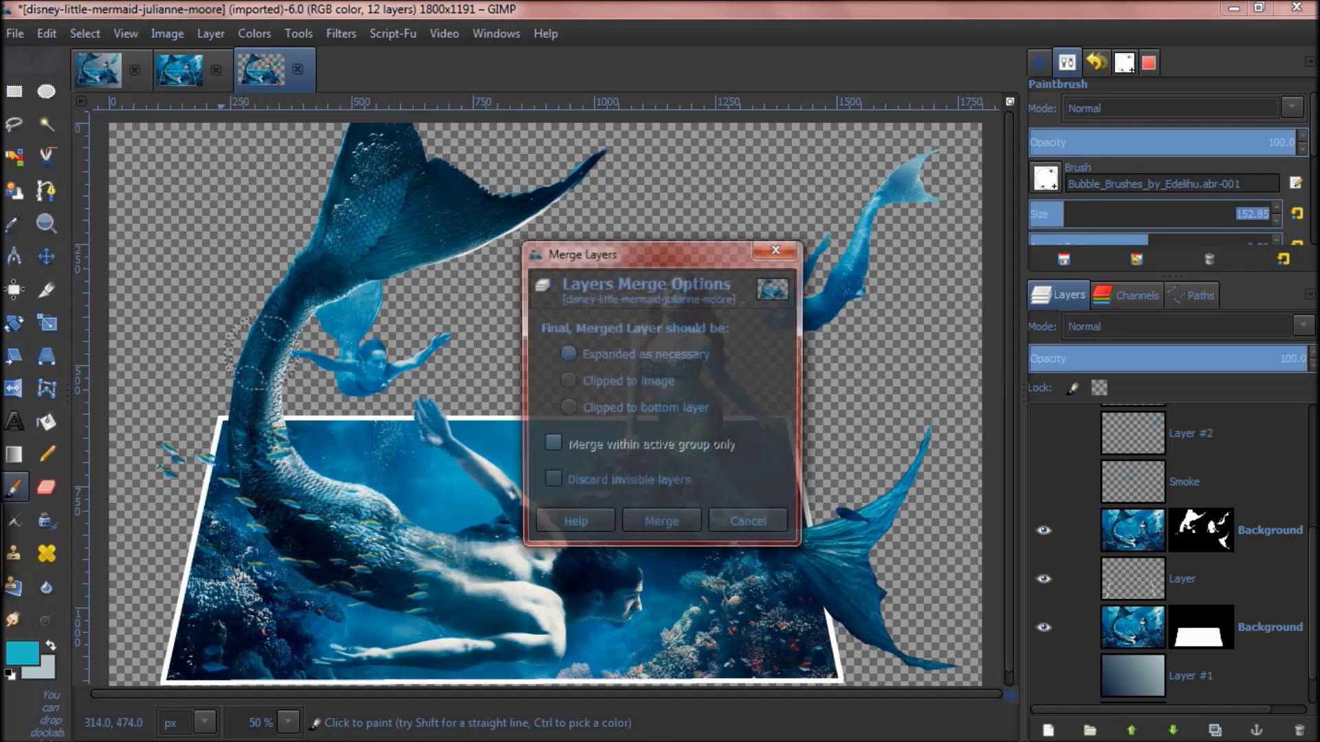
left_click(661, 525)
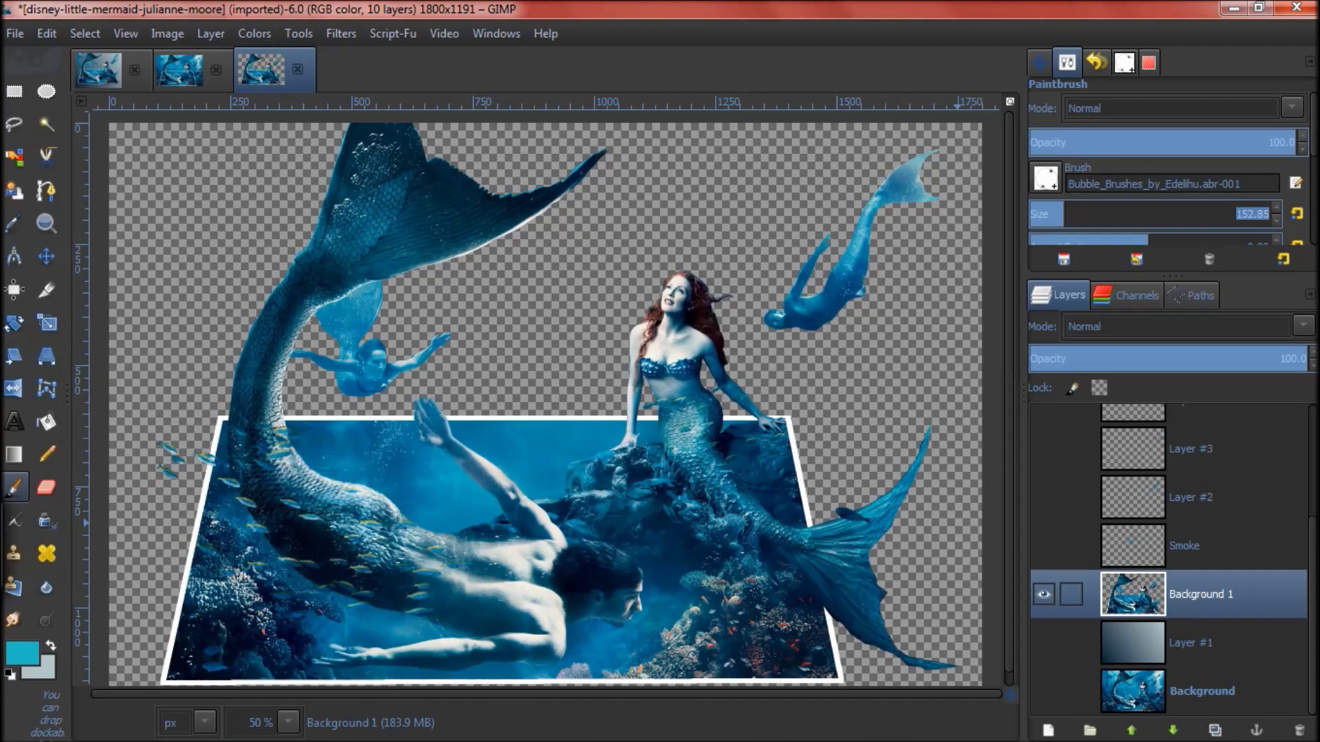
- Show the gradient Layer #1 and toggle the merged Background 1 layer off and on to check it
left_click(1043, 642)
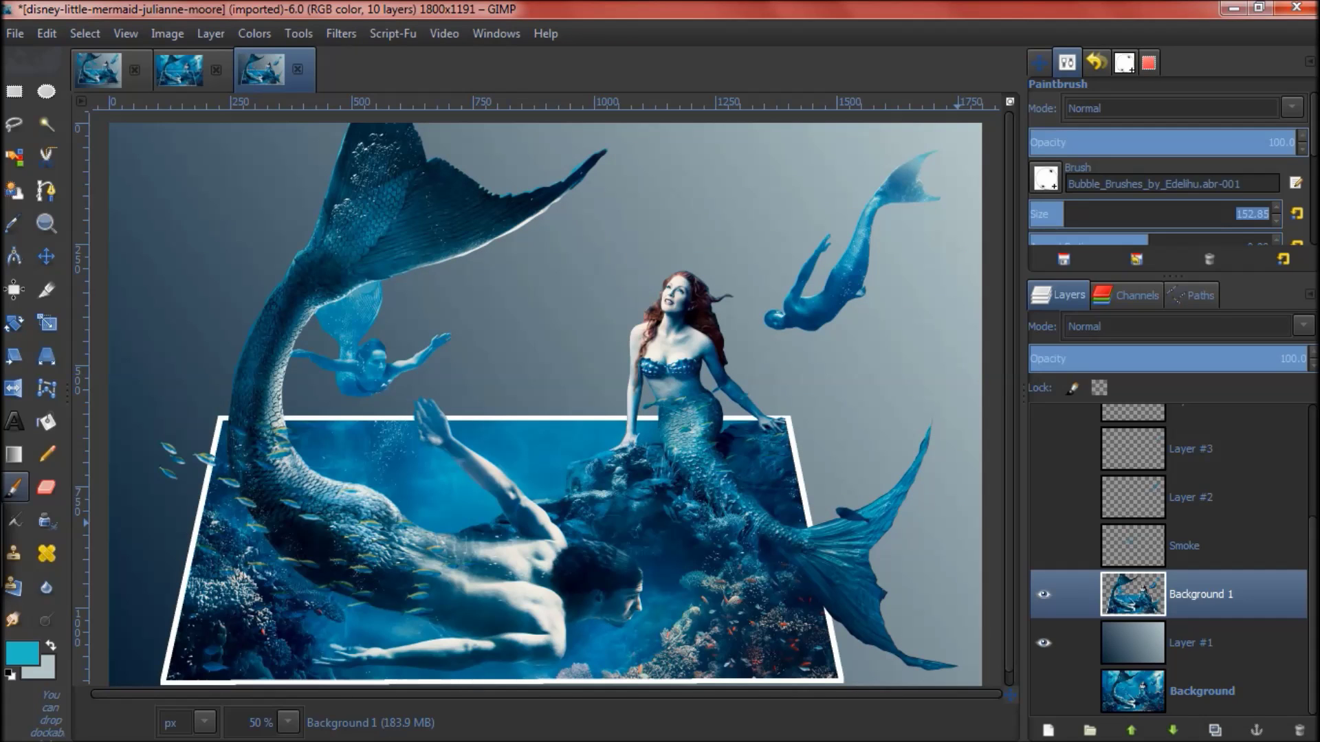
scroll(1168, 560, "up", 5)
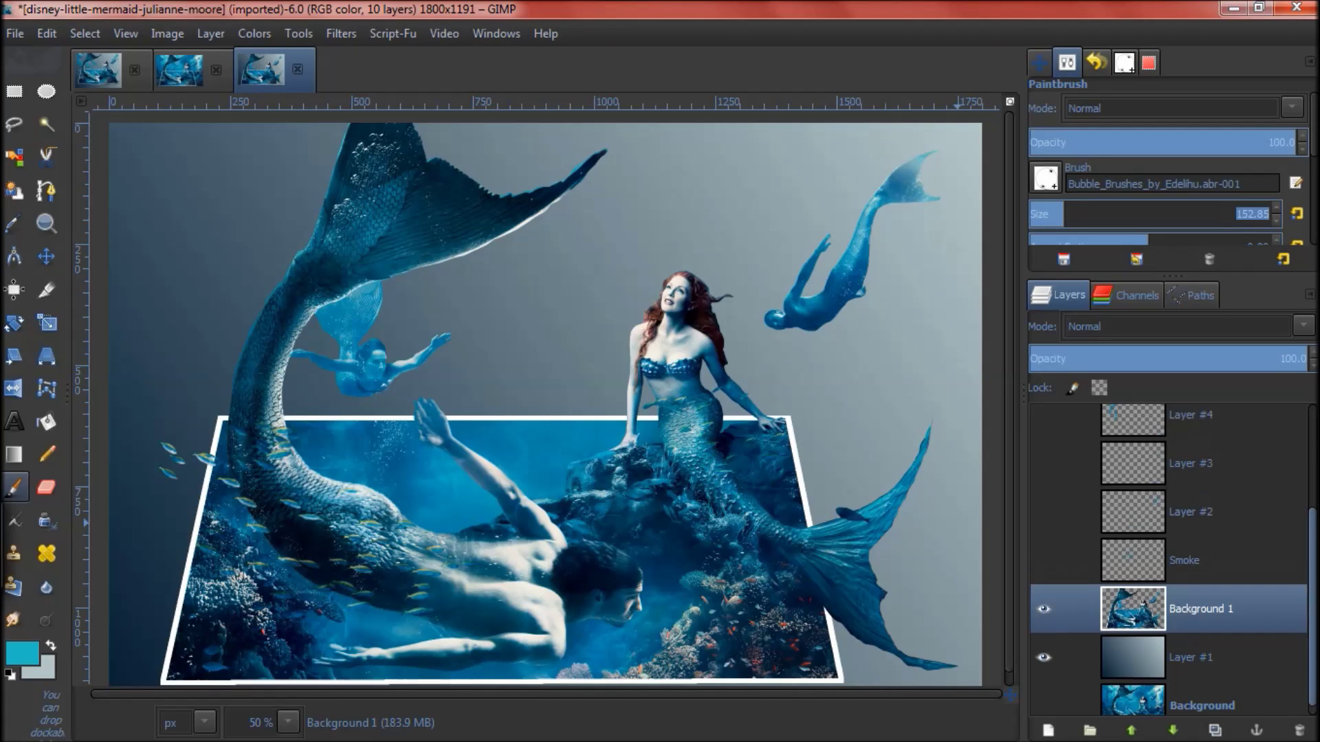
scroll(1168, 560, "down", 5)
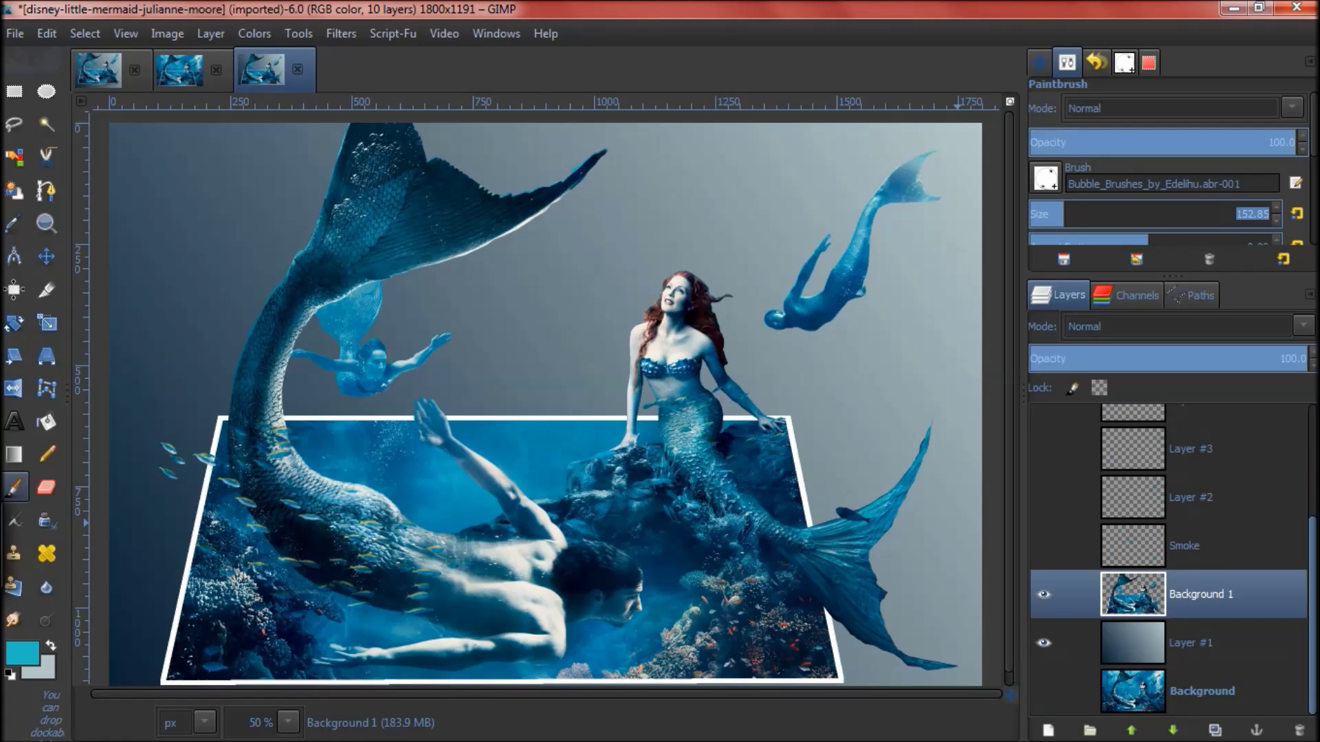
left_click(1043, 594)
left_click(1044, 594)
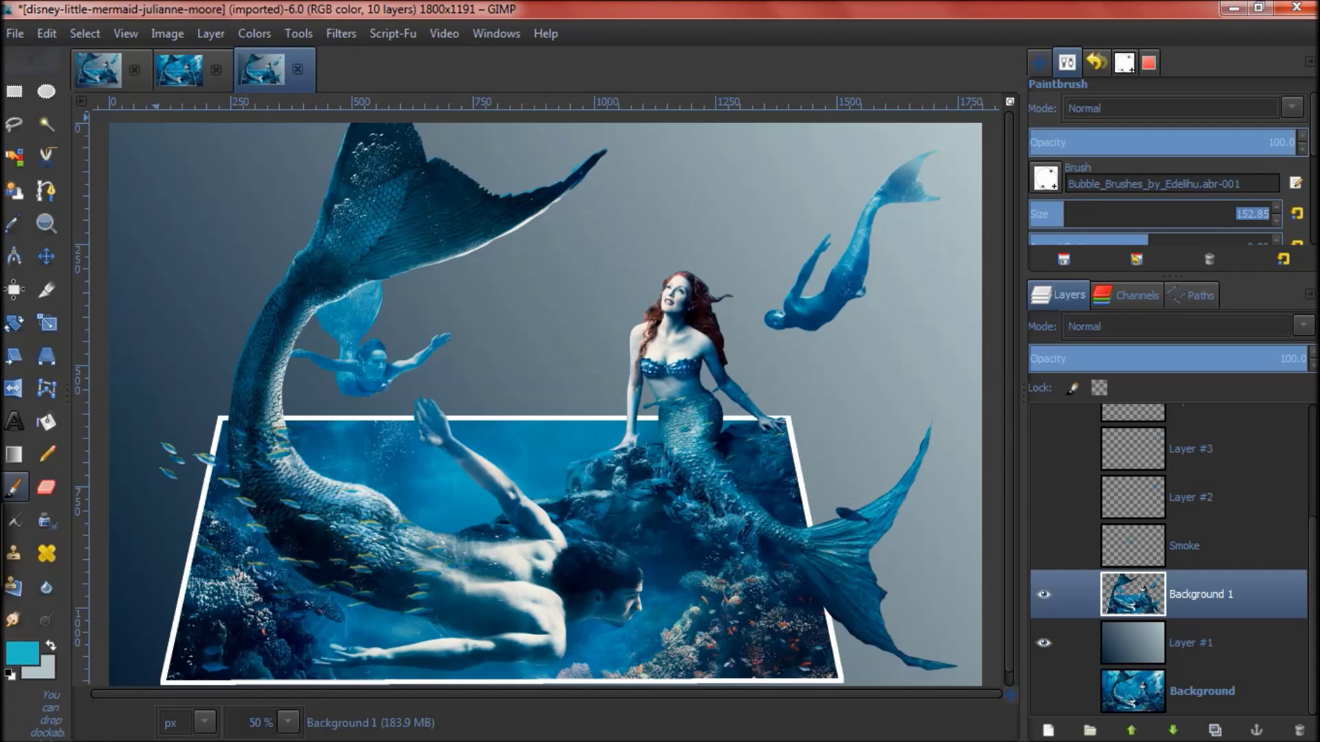
- Enlarge the boundary of the merged Background 1 layer to 1978 × 1309 px with its content centered
key("alt+l")
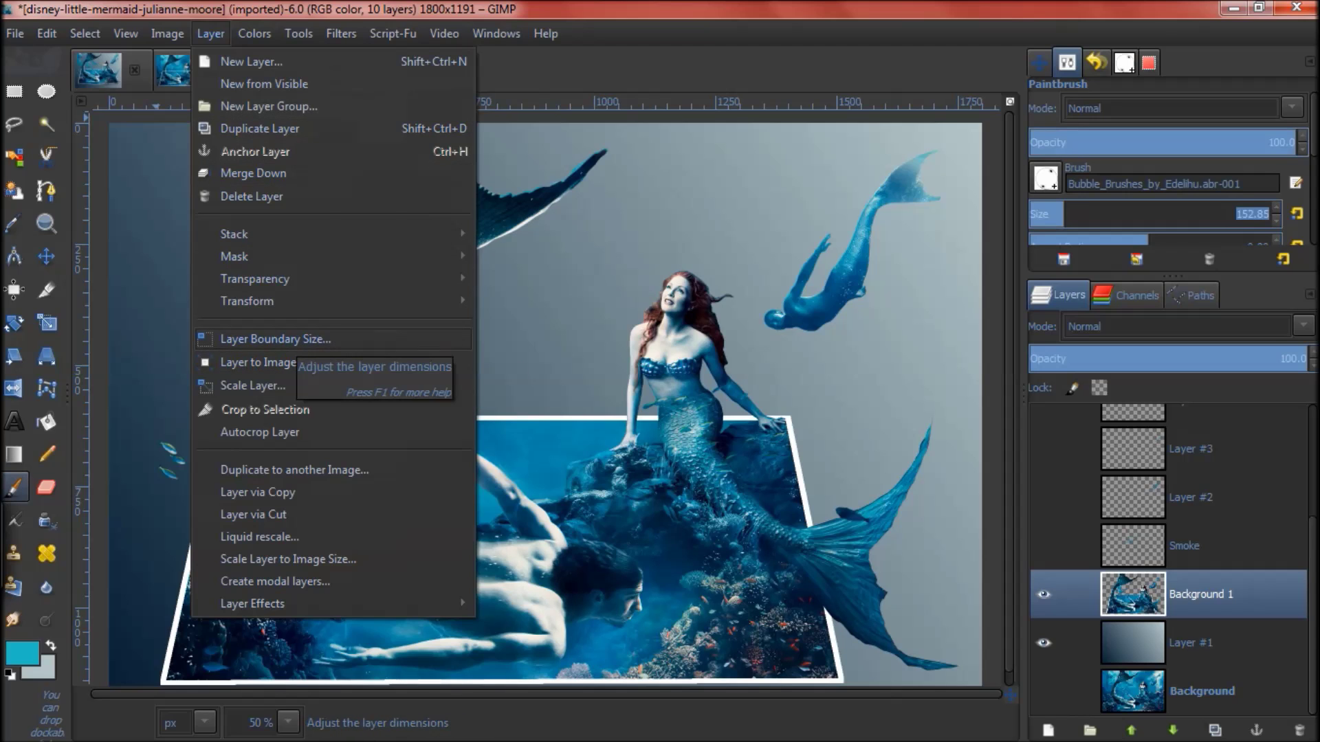
key("Return")
left_click(640, 288)
type("1978")
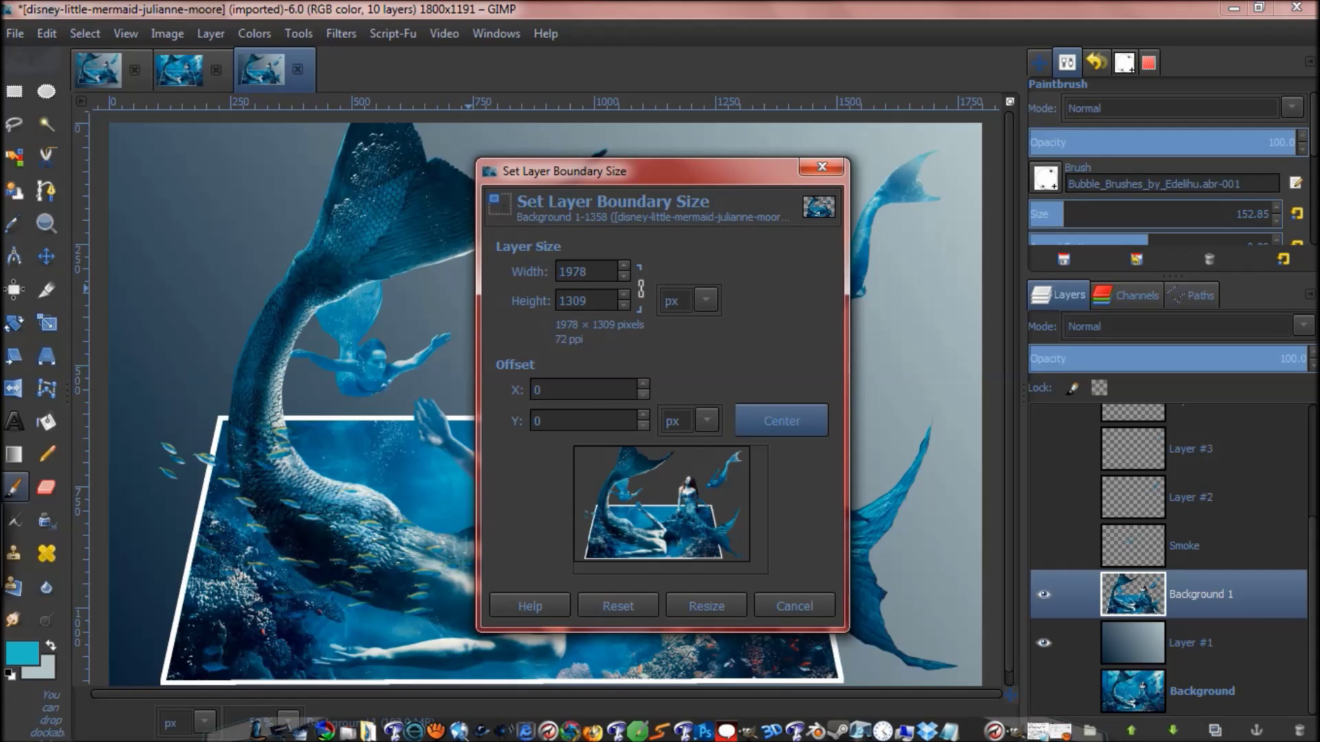
left_click(782, 421)
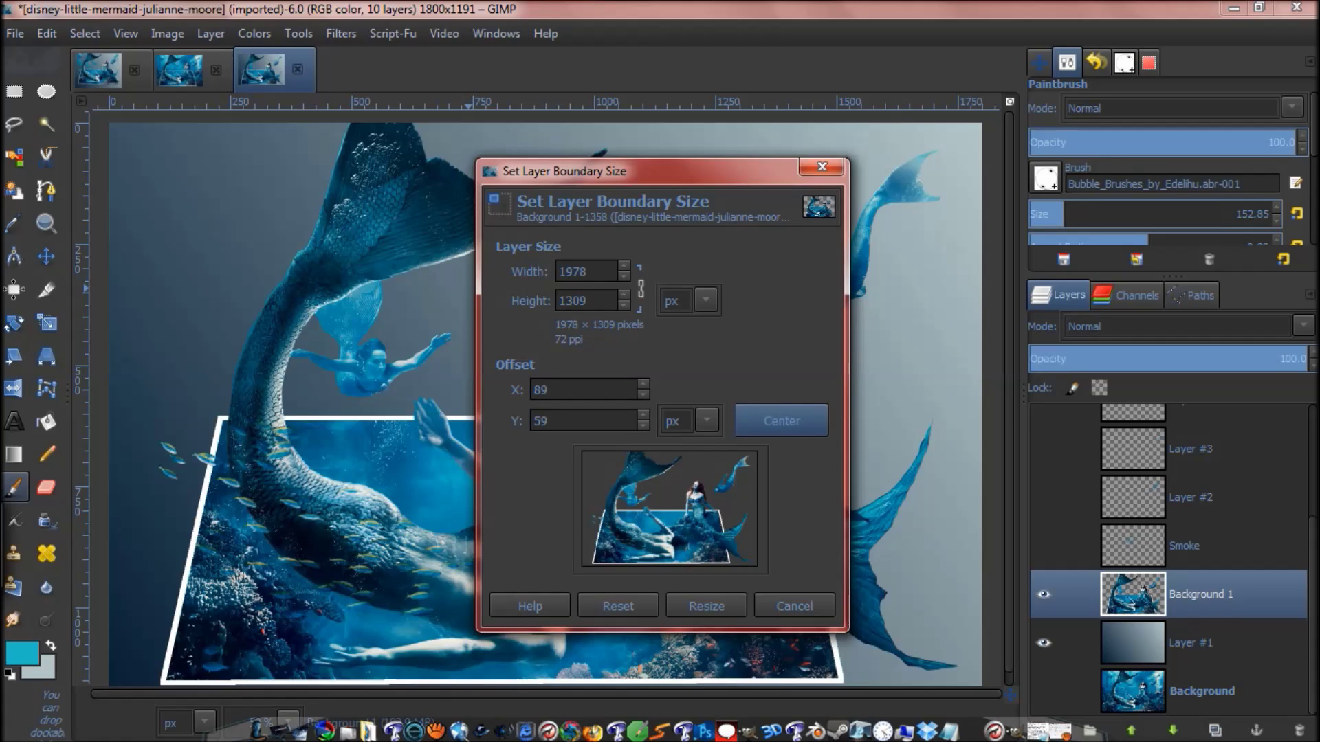
left_click(705, 605)
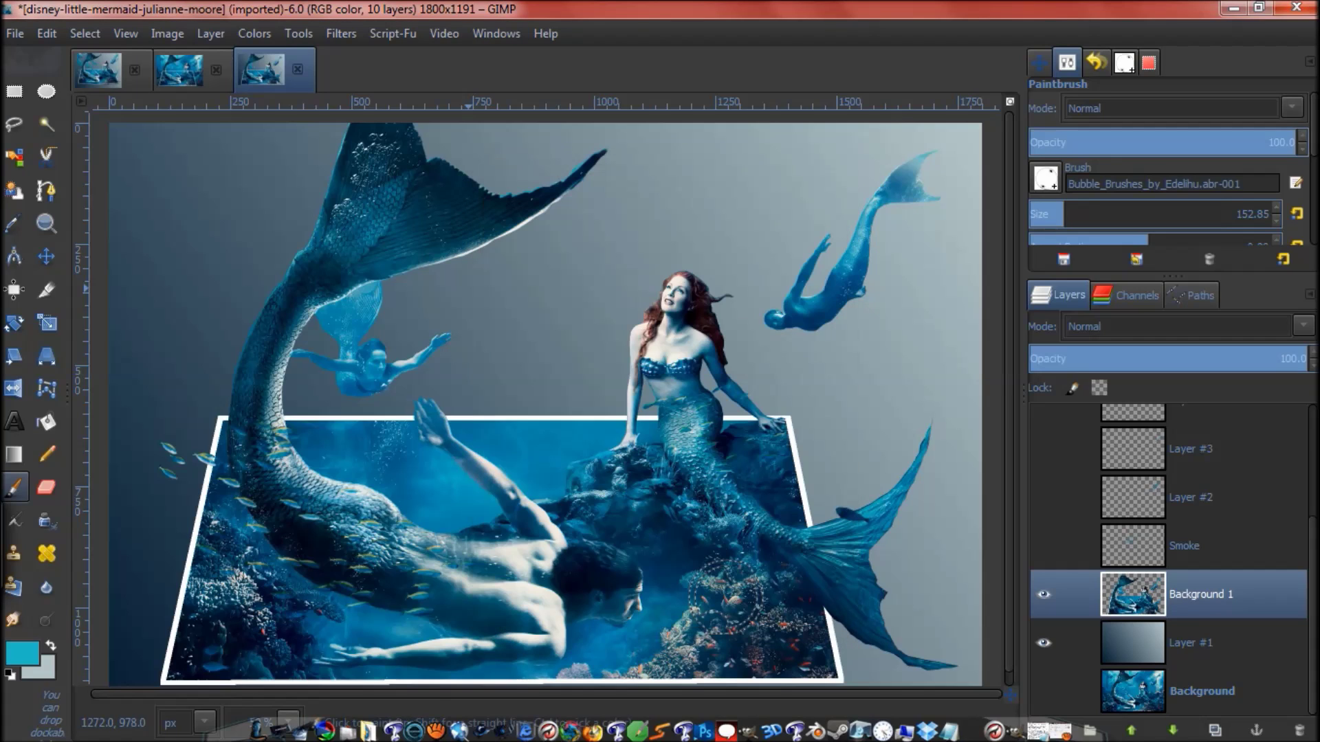
- Apply Curve Bend to the Background 1 layer, bowing both the upper and lower border curves slightly downward at the middle
scroll(545, 398, "down", 1)
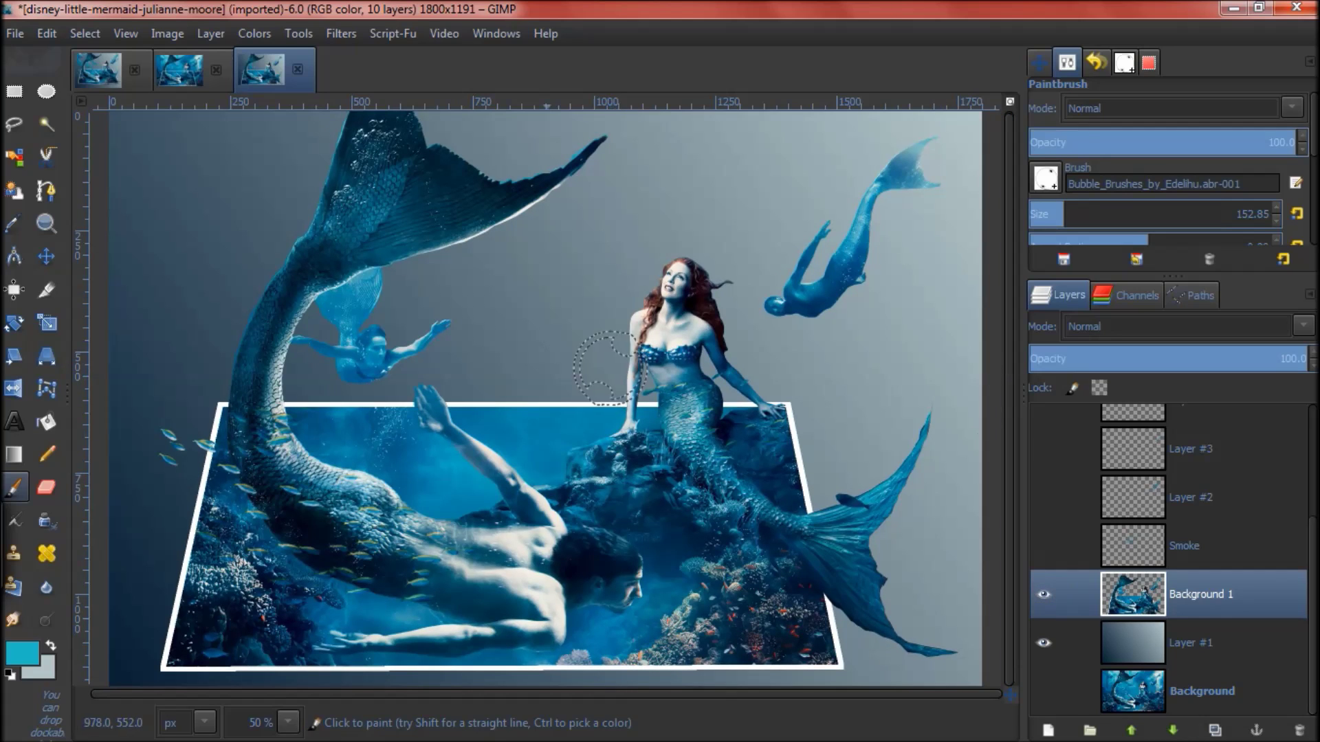
left_click(341, 33)
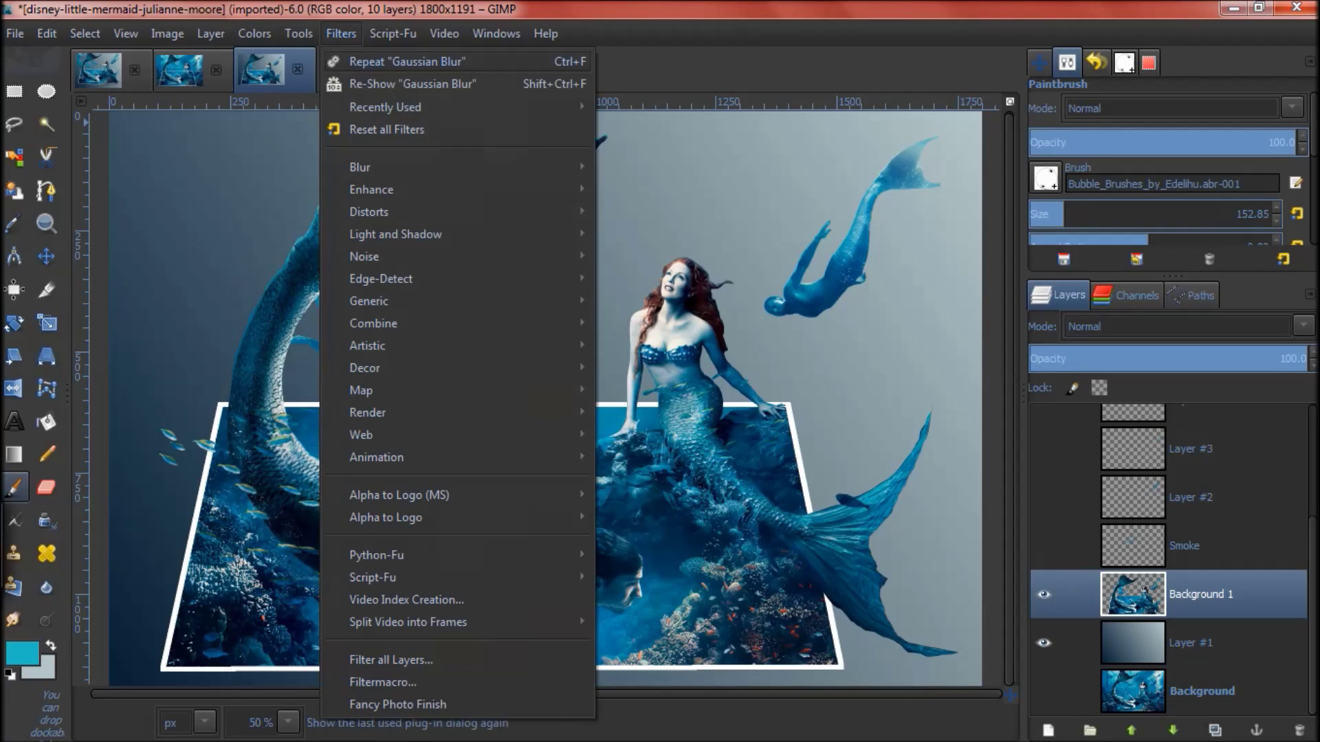
mouse_move(412, 189)
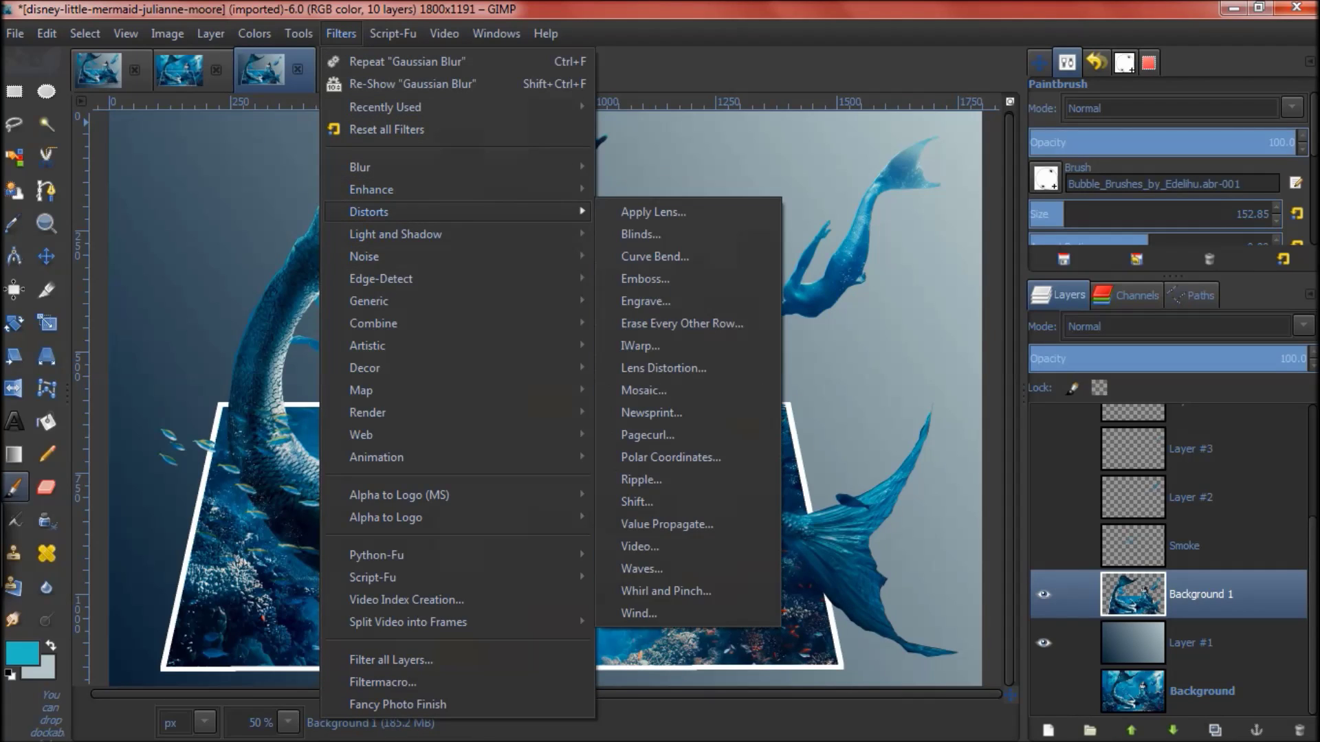
left_click(654, 257)
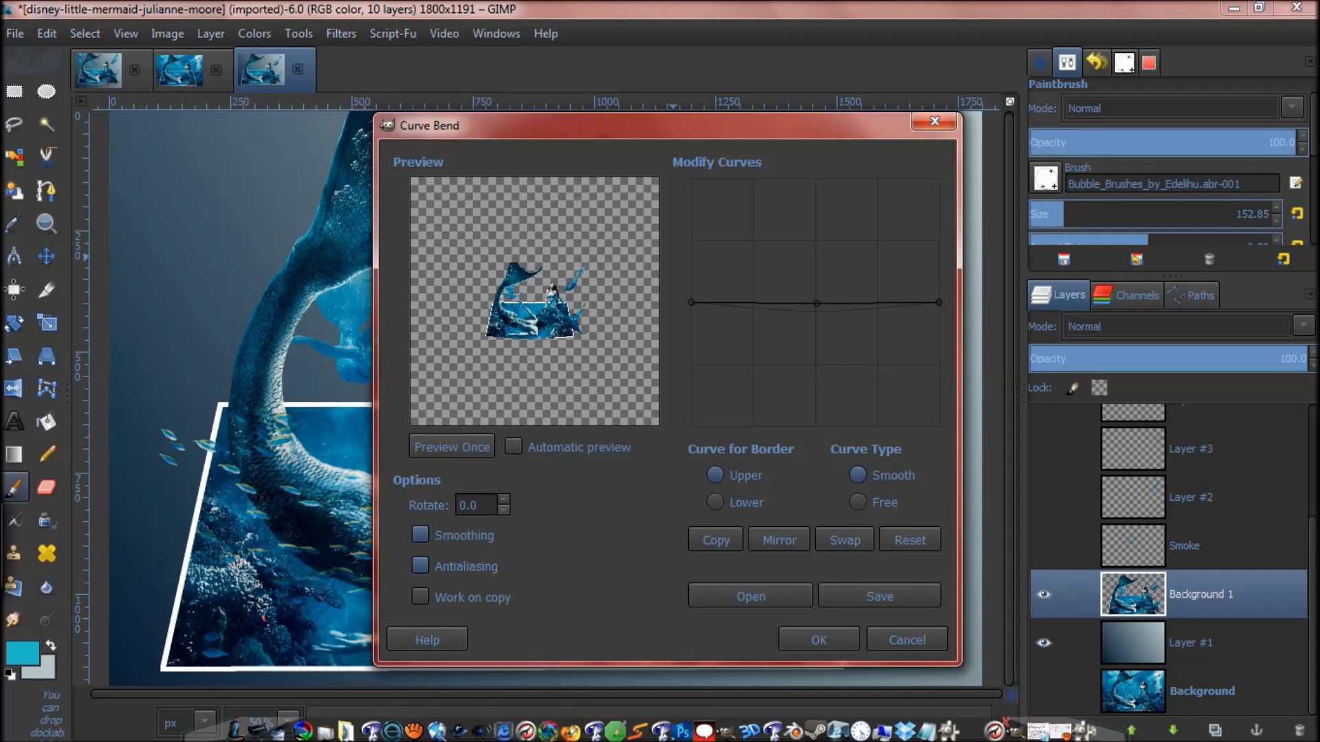
left_click(715, 503)
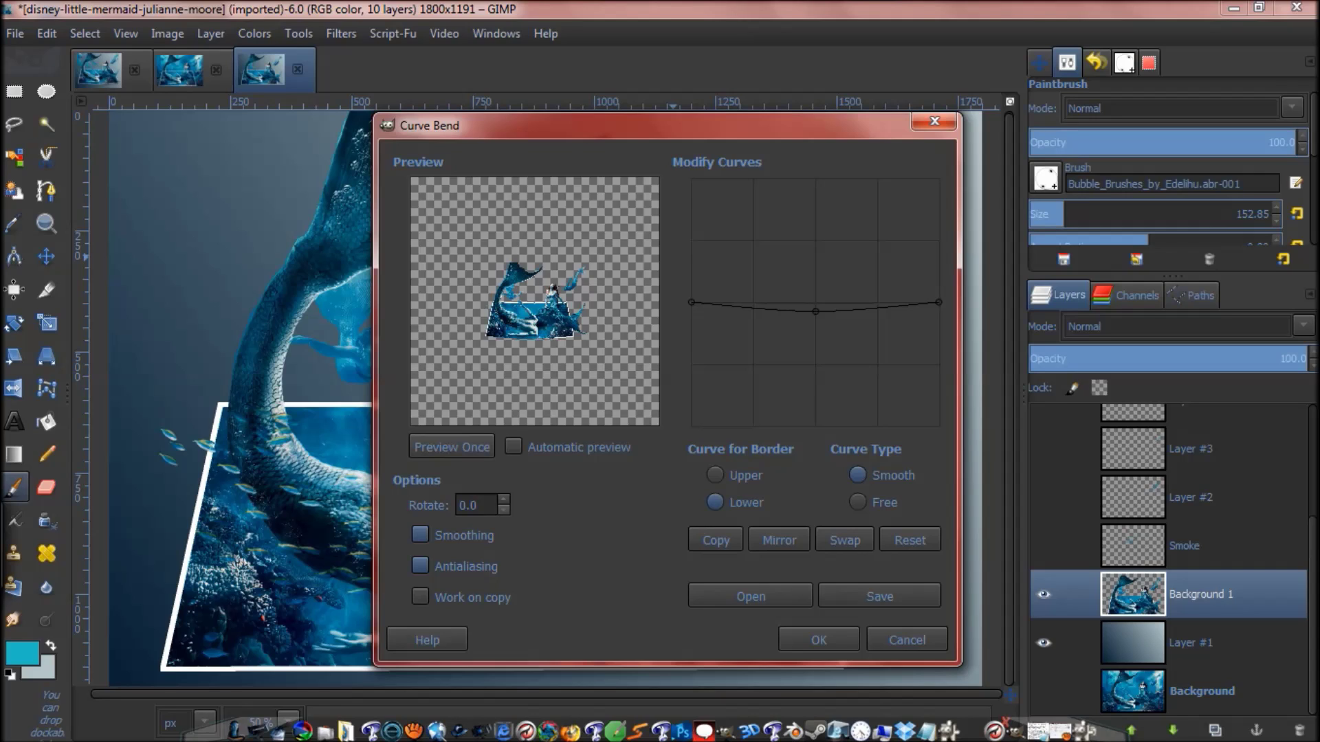
left_click_drag(816, 311, 815, 315)
left_click(818, 640)
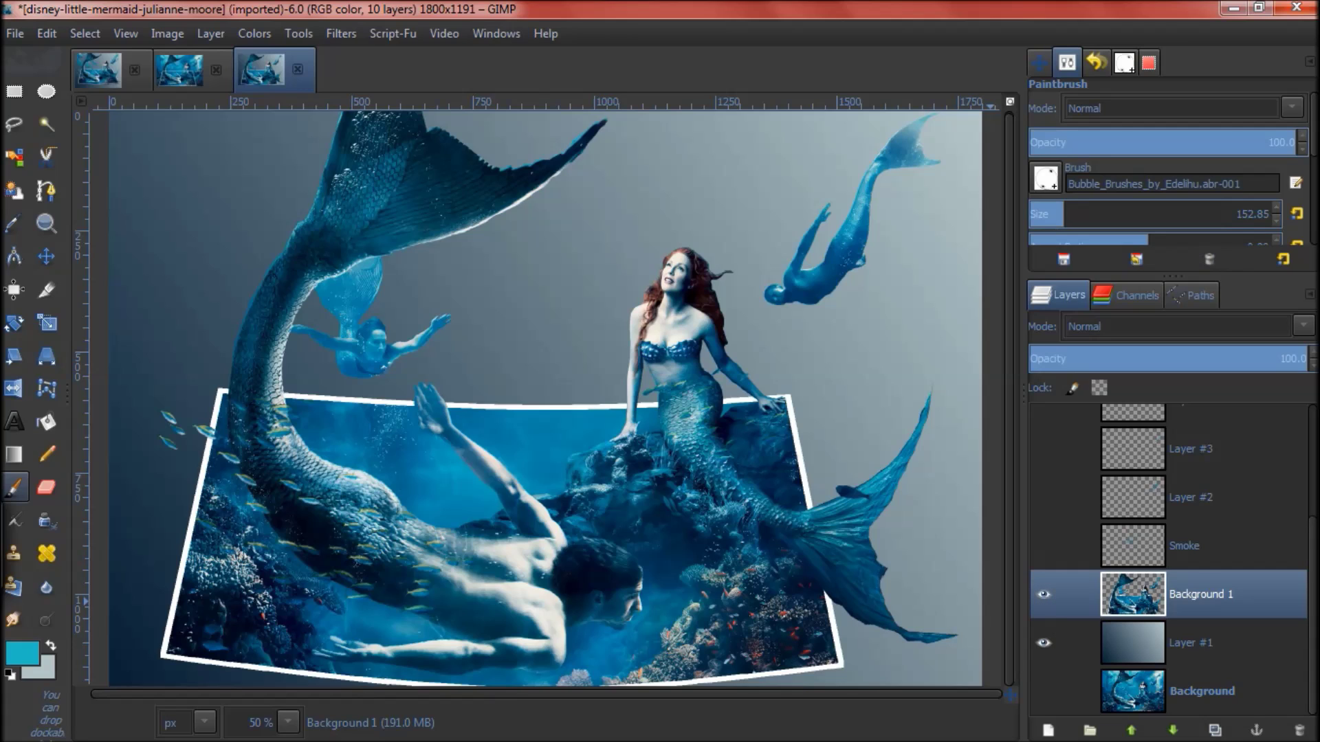
- Move the bent Background 1 artwork up so the frame's whole curved bottom edge sits inside the canvas
left_click(1039, 63)
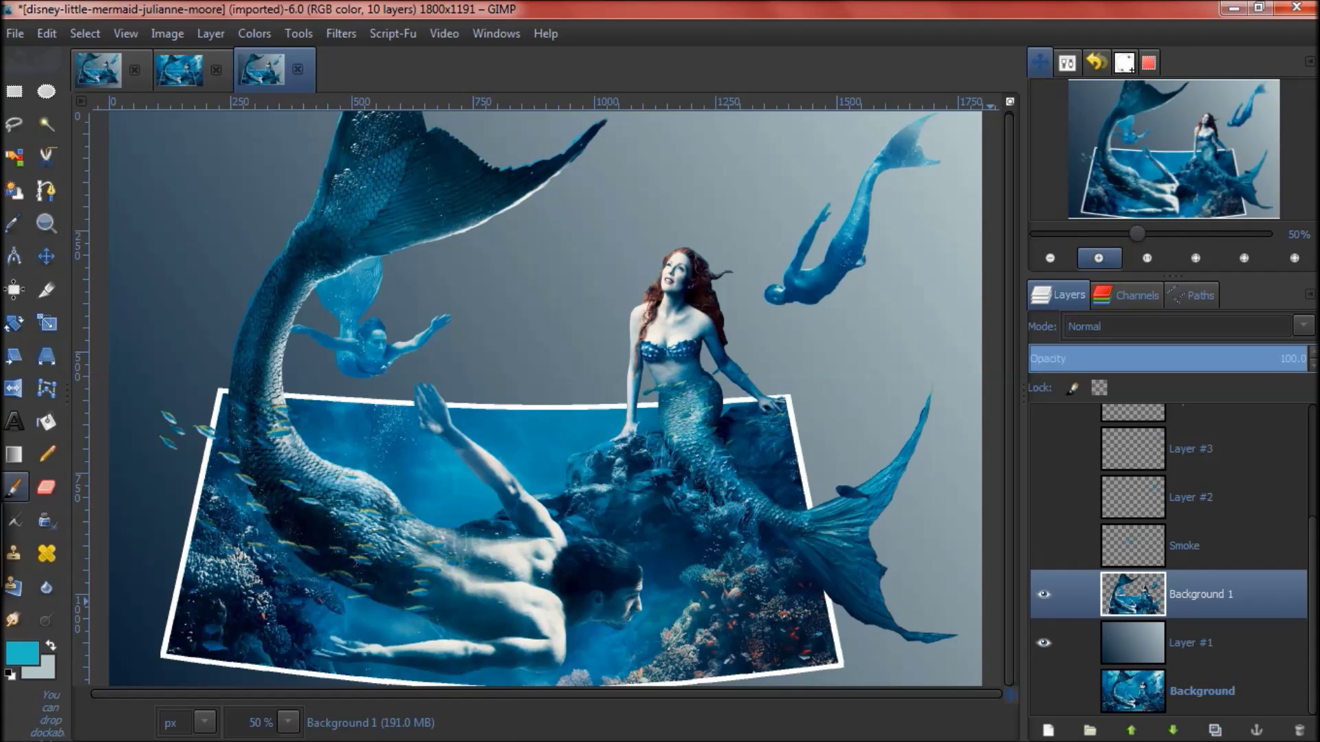
left_click(1050, 257)
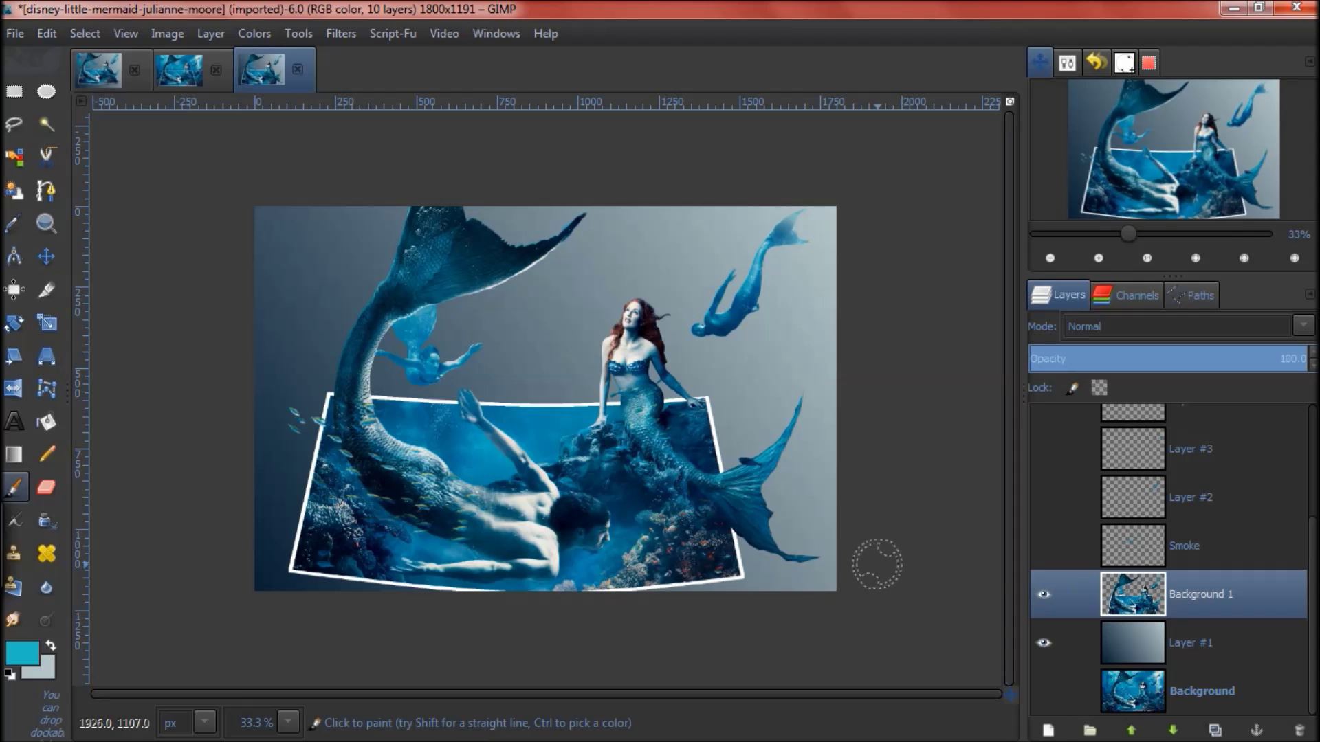
left_click(46, 255)
left_click_drag(546, 394, 549, 380)
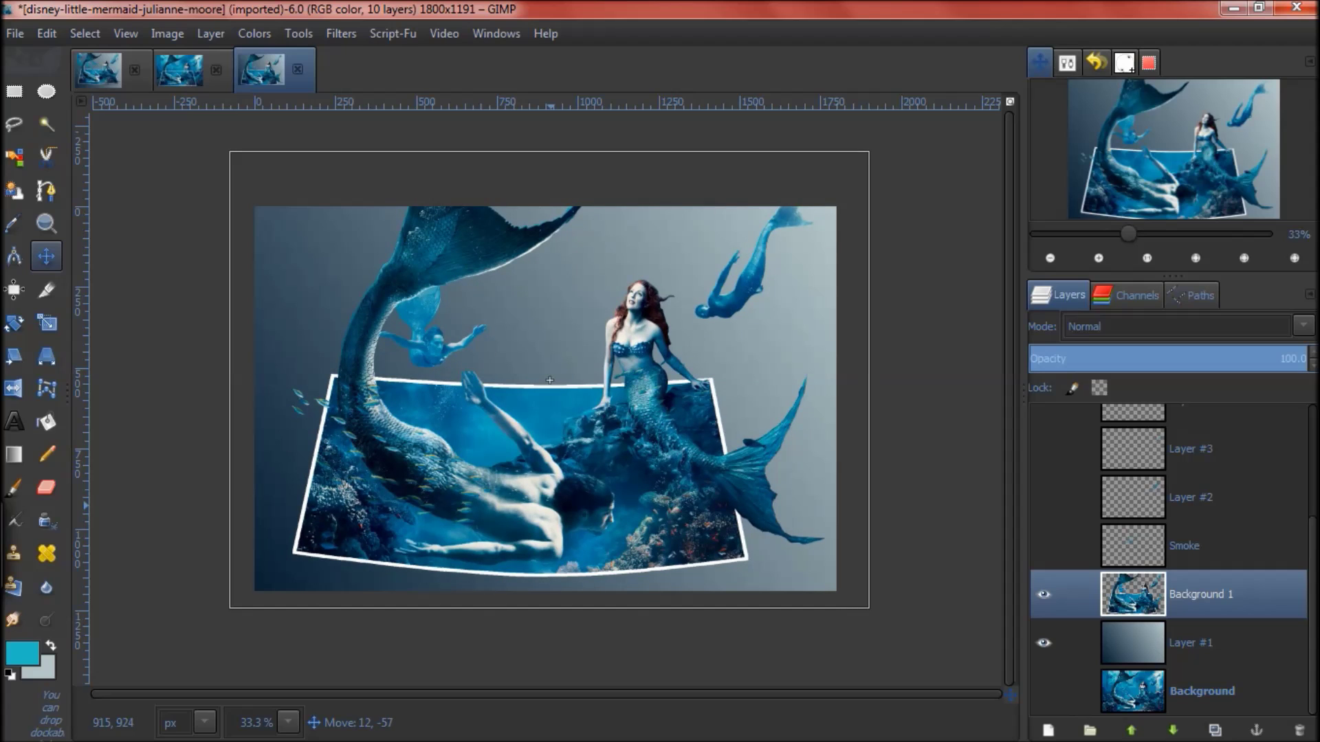
left_click_drag(549, 380, 549, 380)
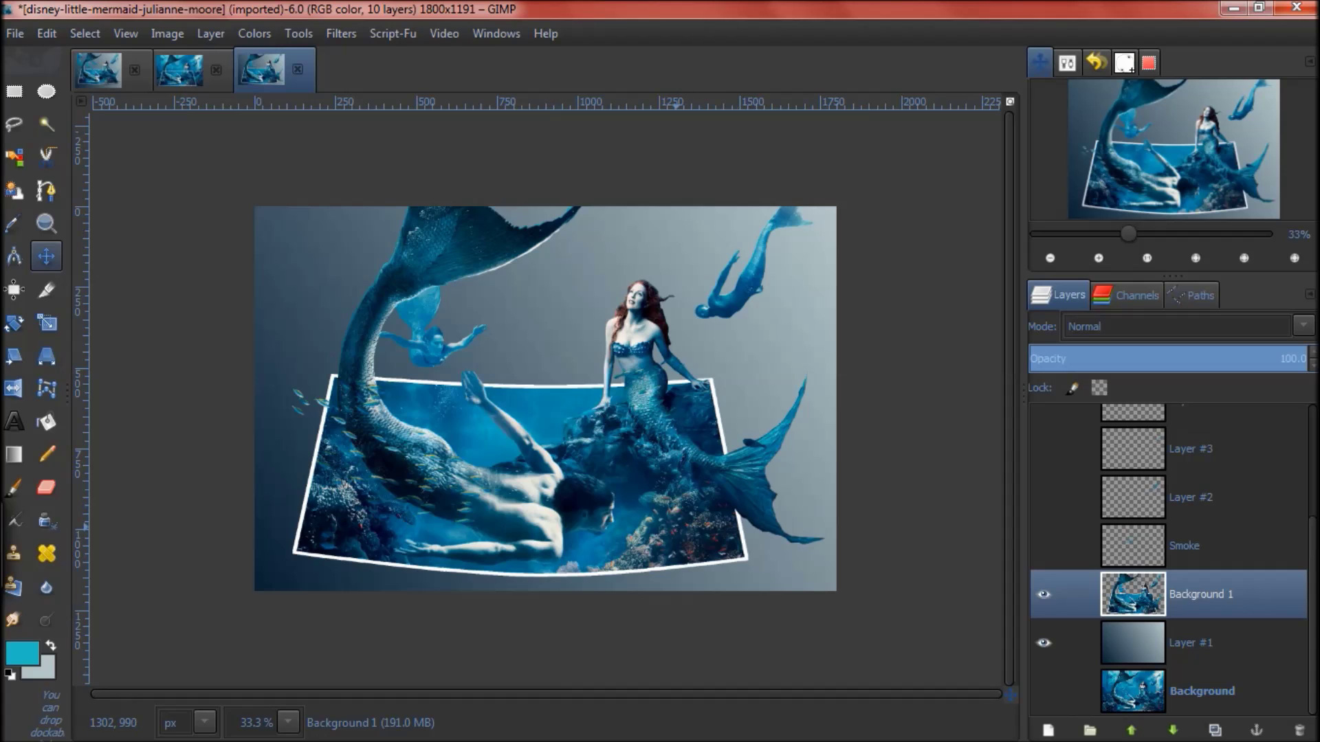
left_click_drag(550, 380, 550, 373)
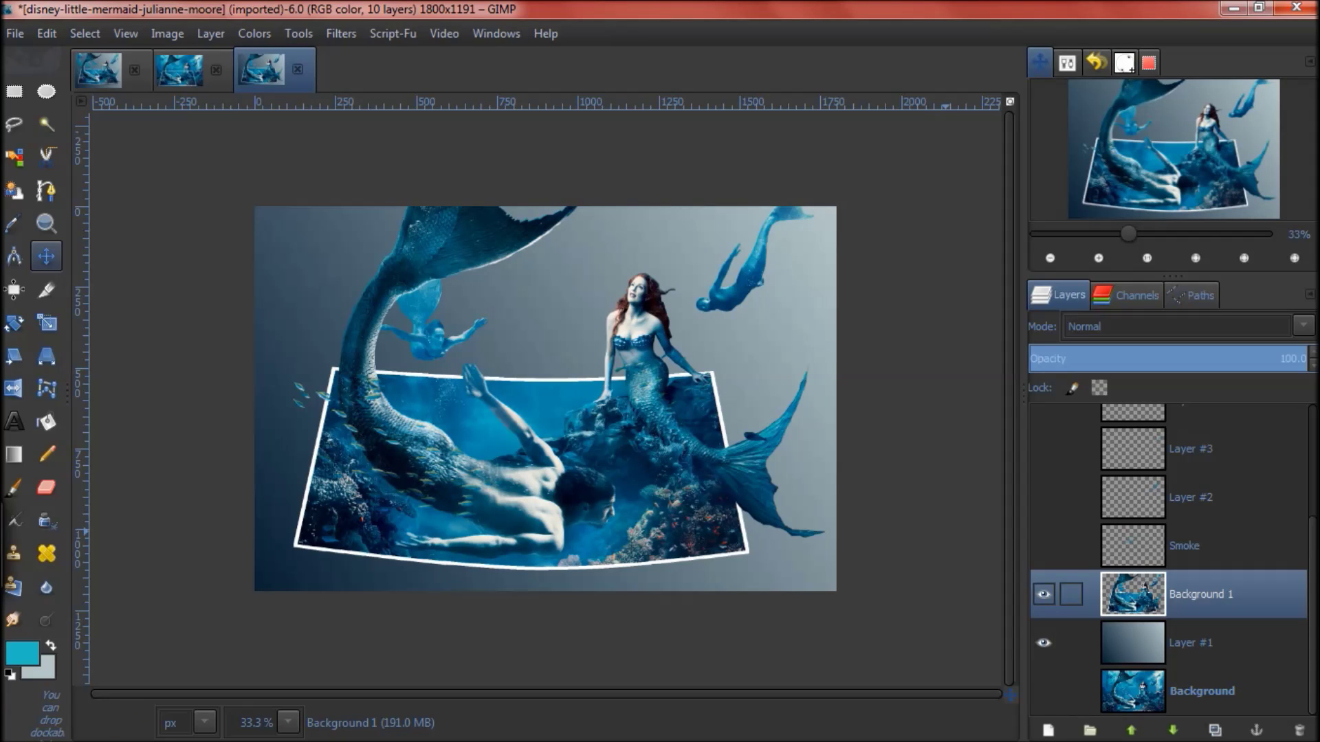
- Add a transparent 1800 × 1191 px layer between the gradient Layer #1 and Background 1, and make it active
left_click(1201, 642)
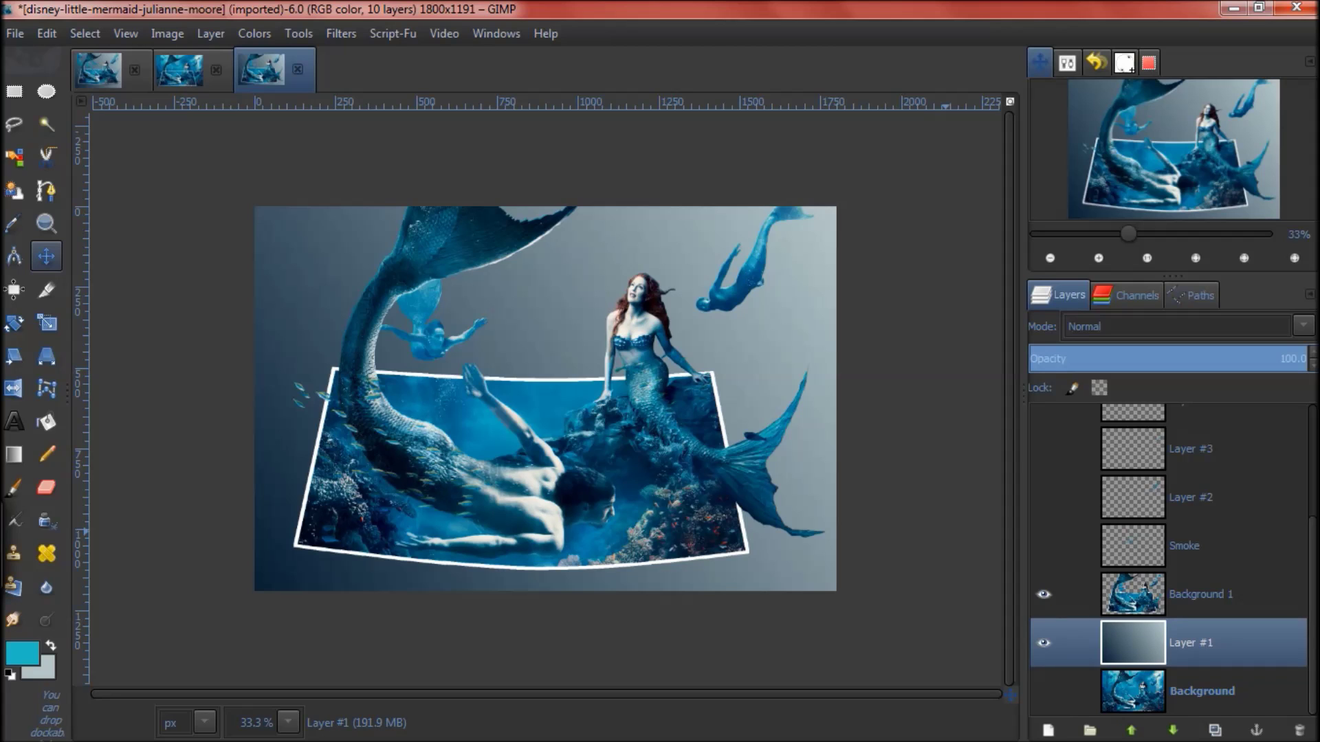
key("shift+ctrl+n")
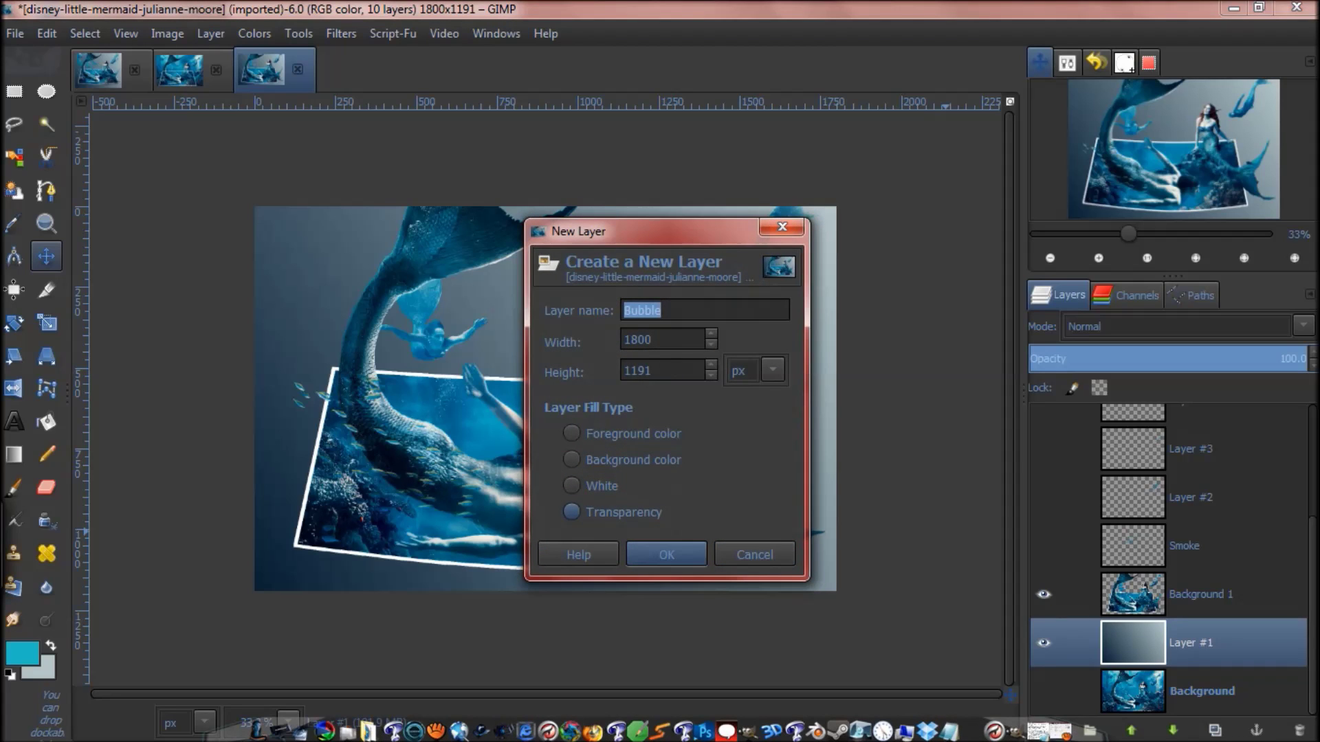
key("Return")
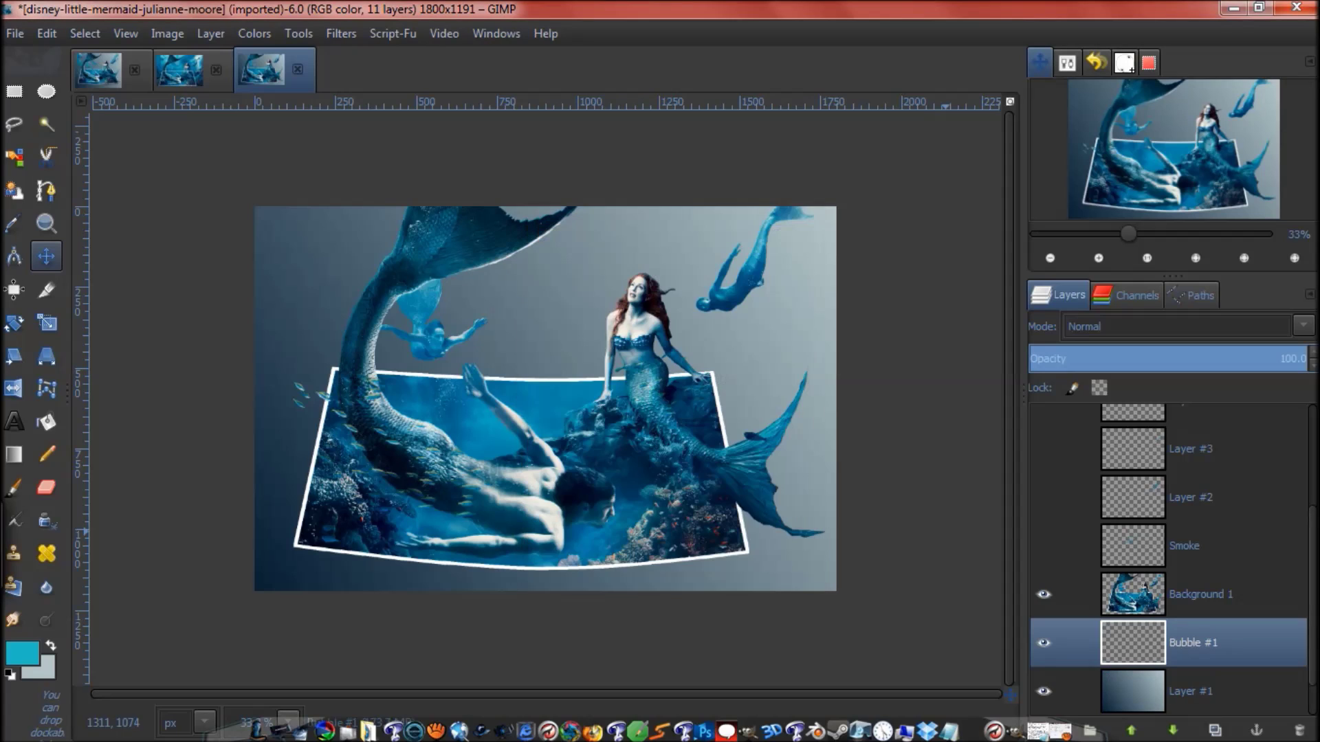
left_click(1201, 594)
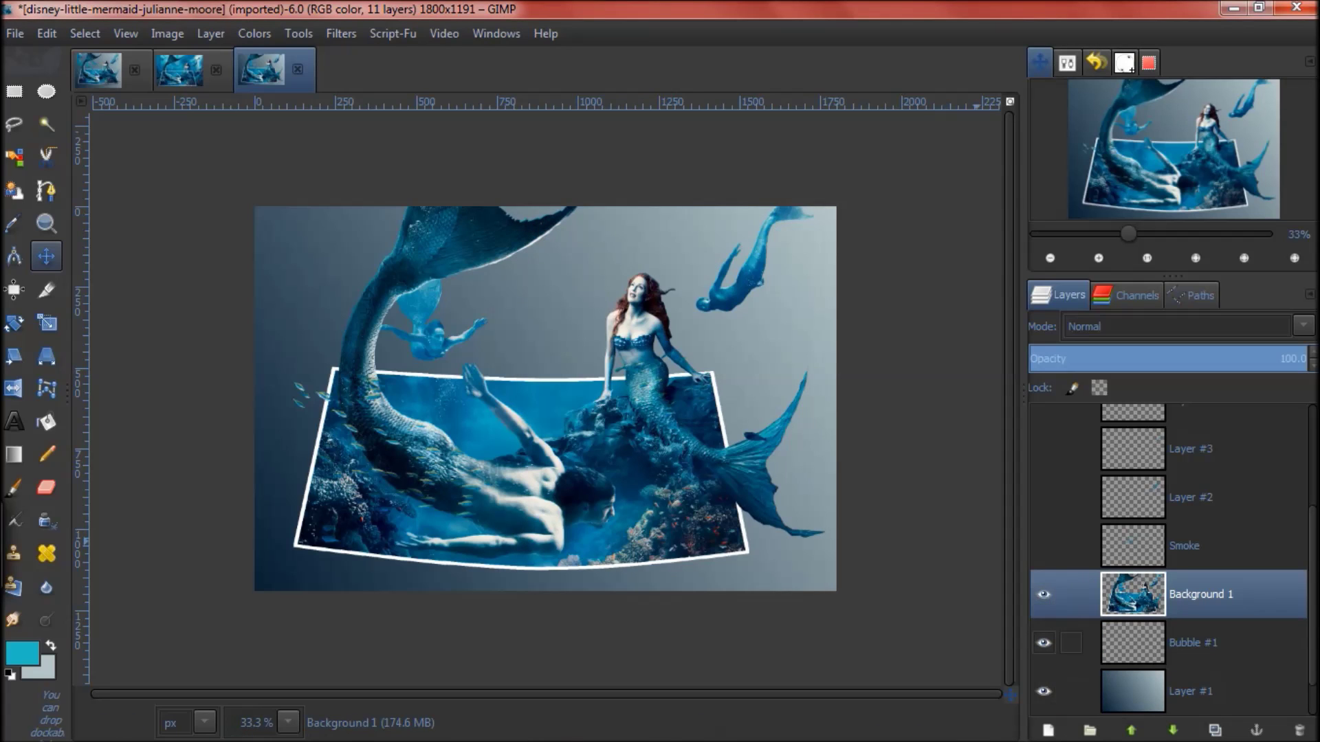
left_click(1201, 642)
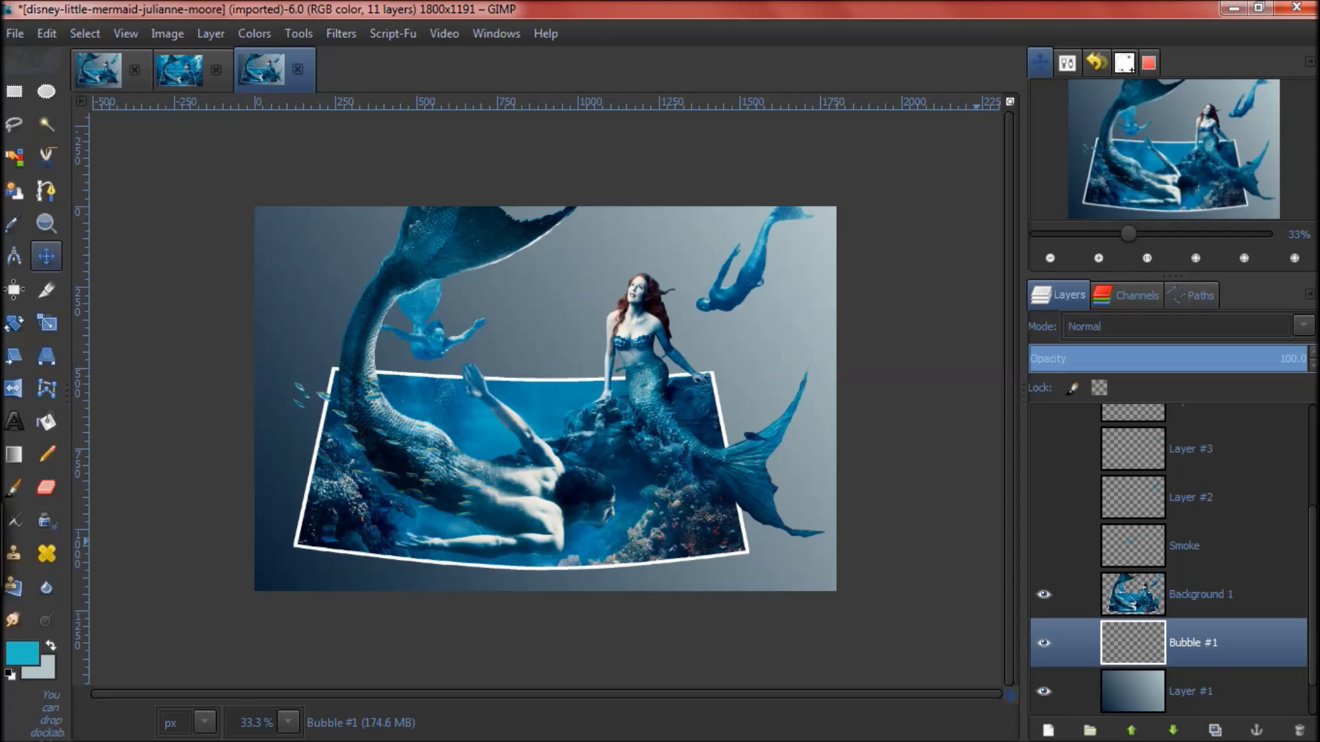
- Paint a black shadow under the frame's bottom edge using the 2. Hardness 025 brush at size 280.72, and set the layer opacity to 85.1
left_click(14, 487)
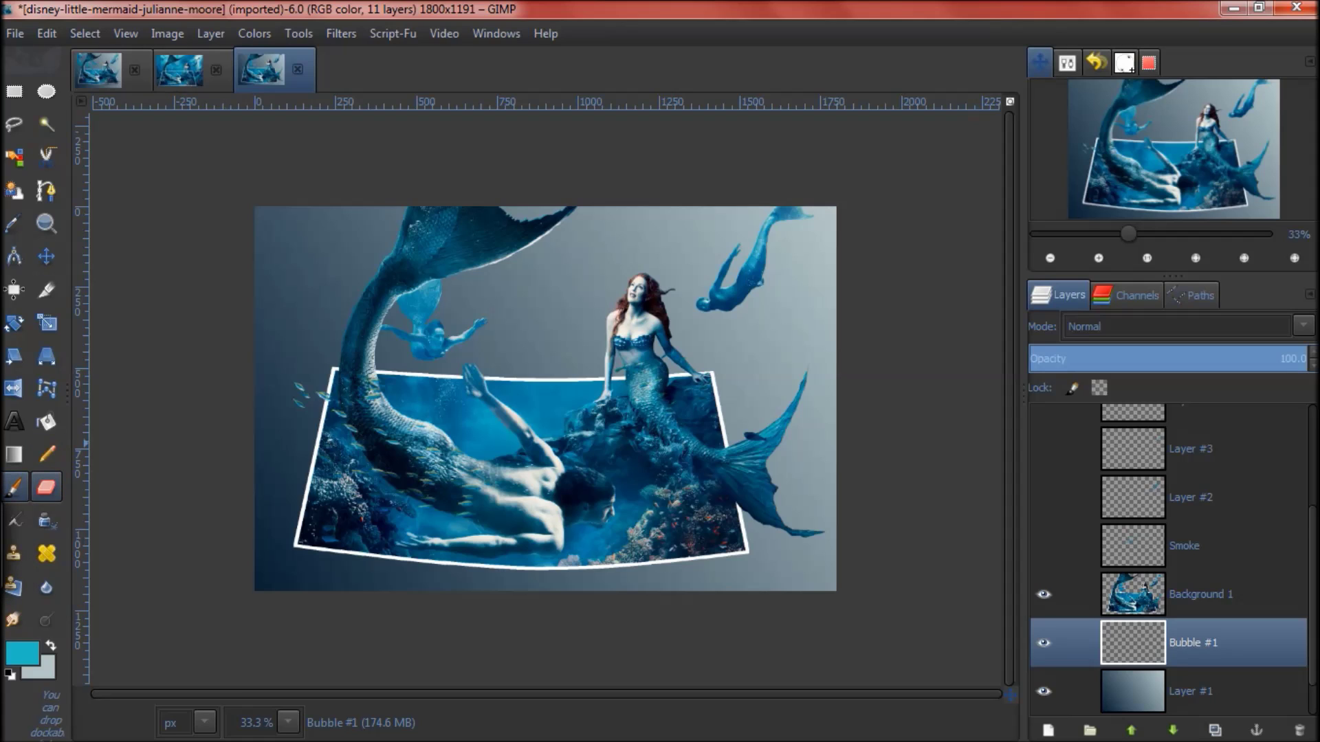
key("d")
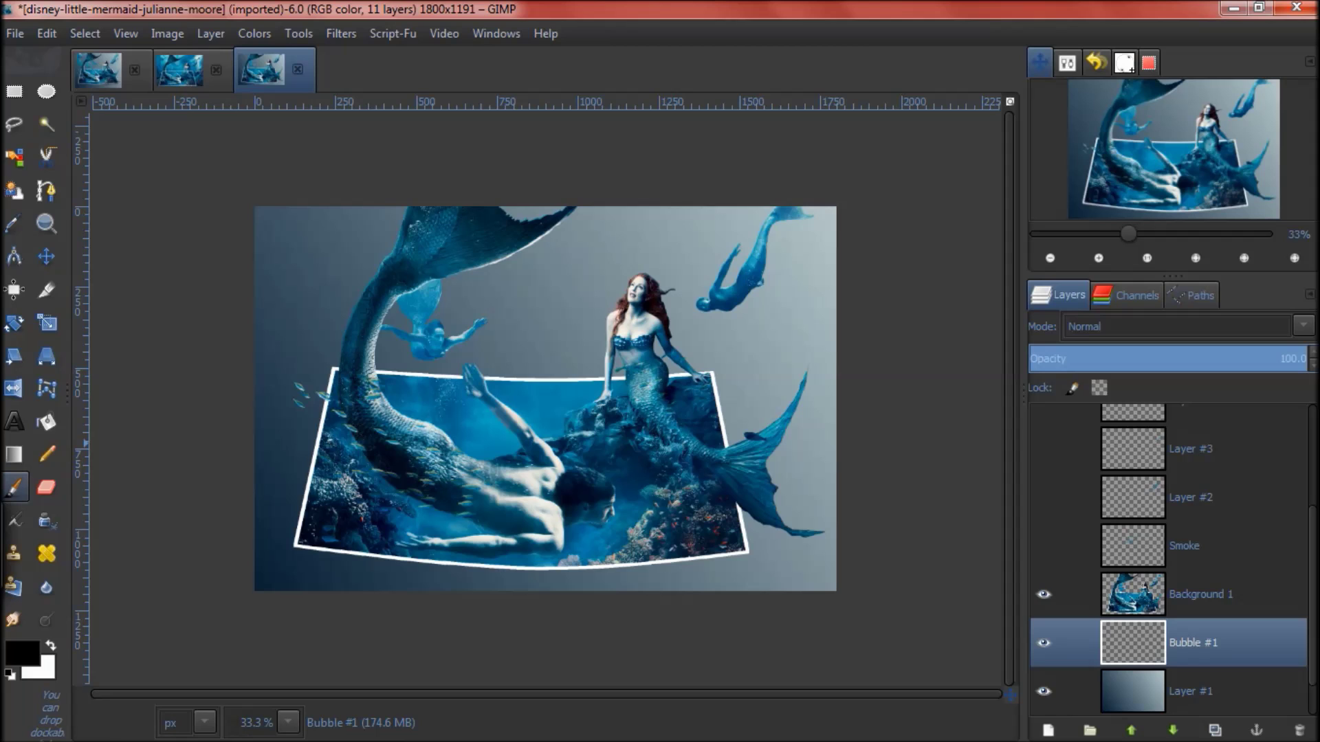
left_click(1067, 62)
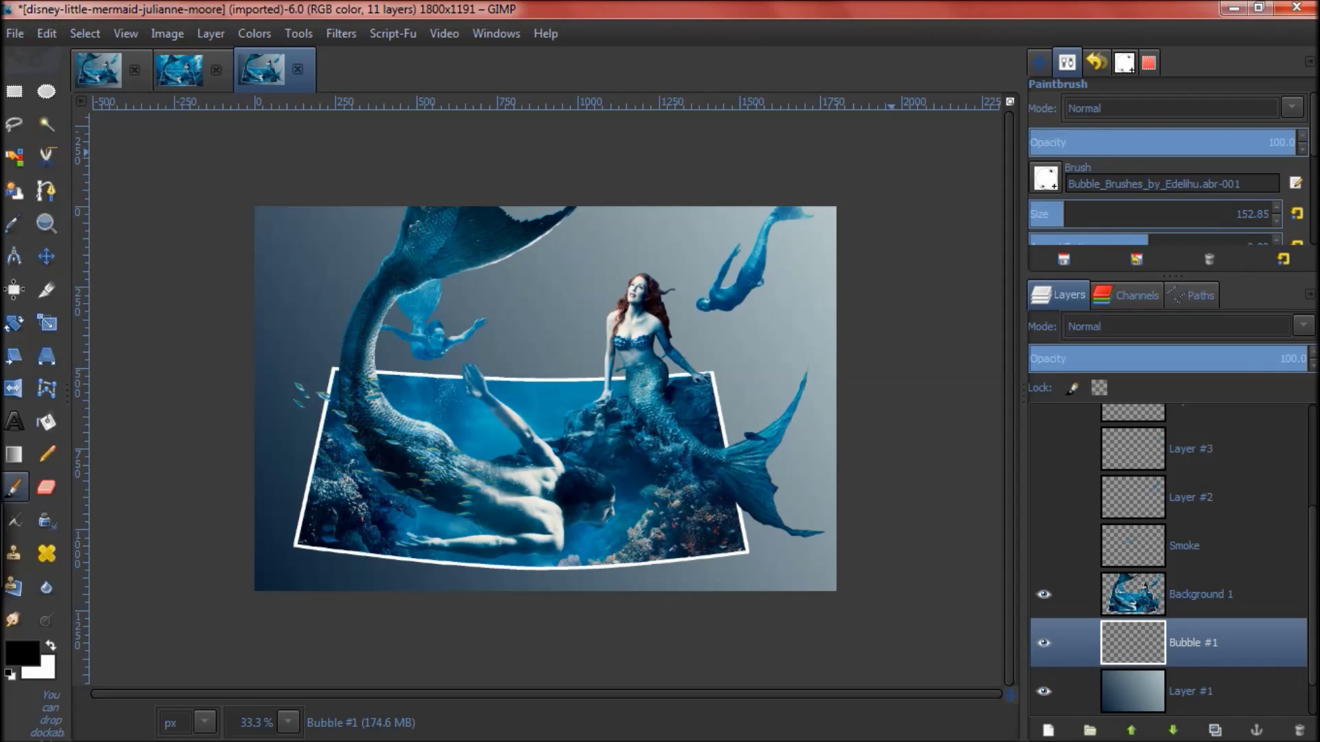
left_click(1045, 177)
left_click(1045, 237)
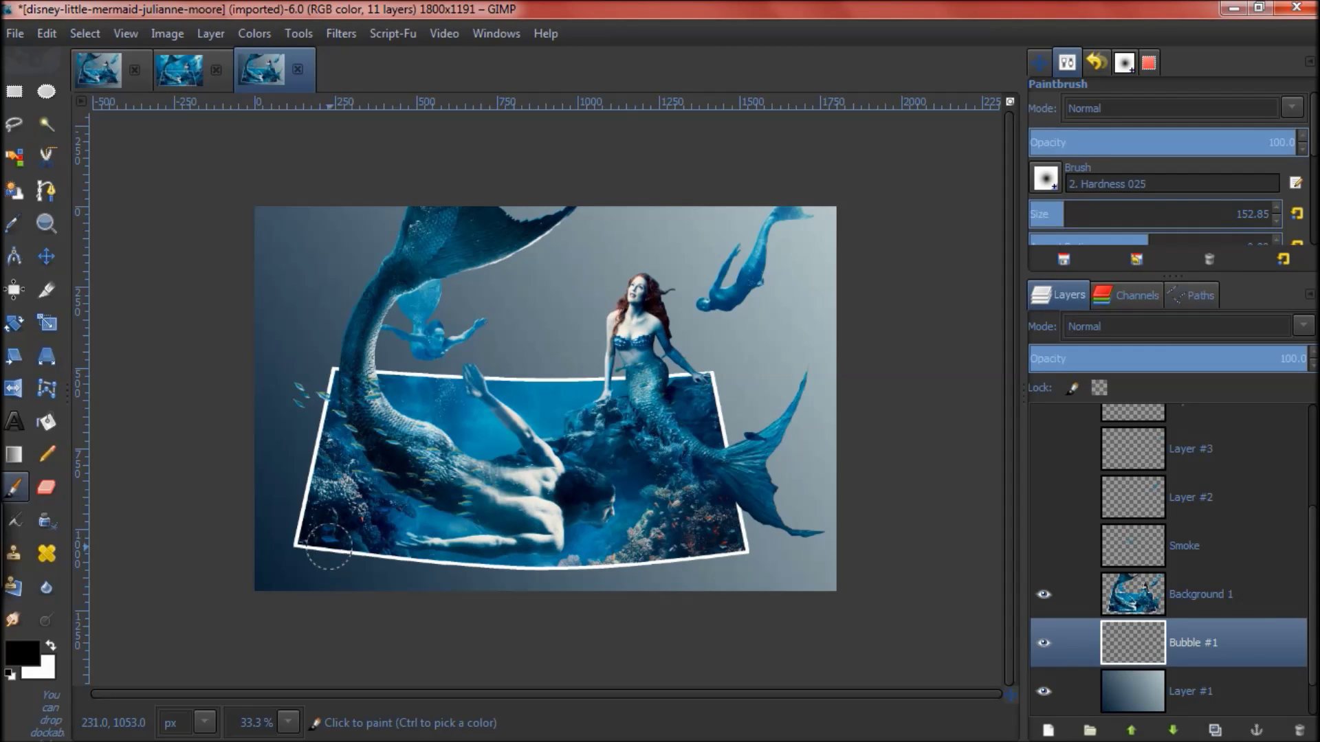
left_click_drag(1063, 214, 1094, 213)
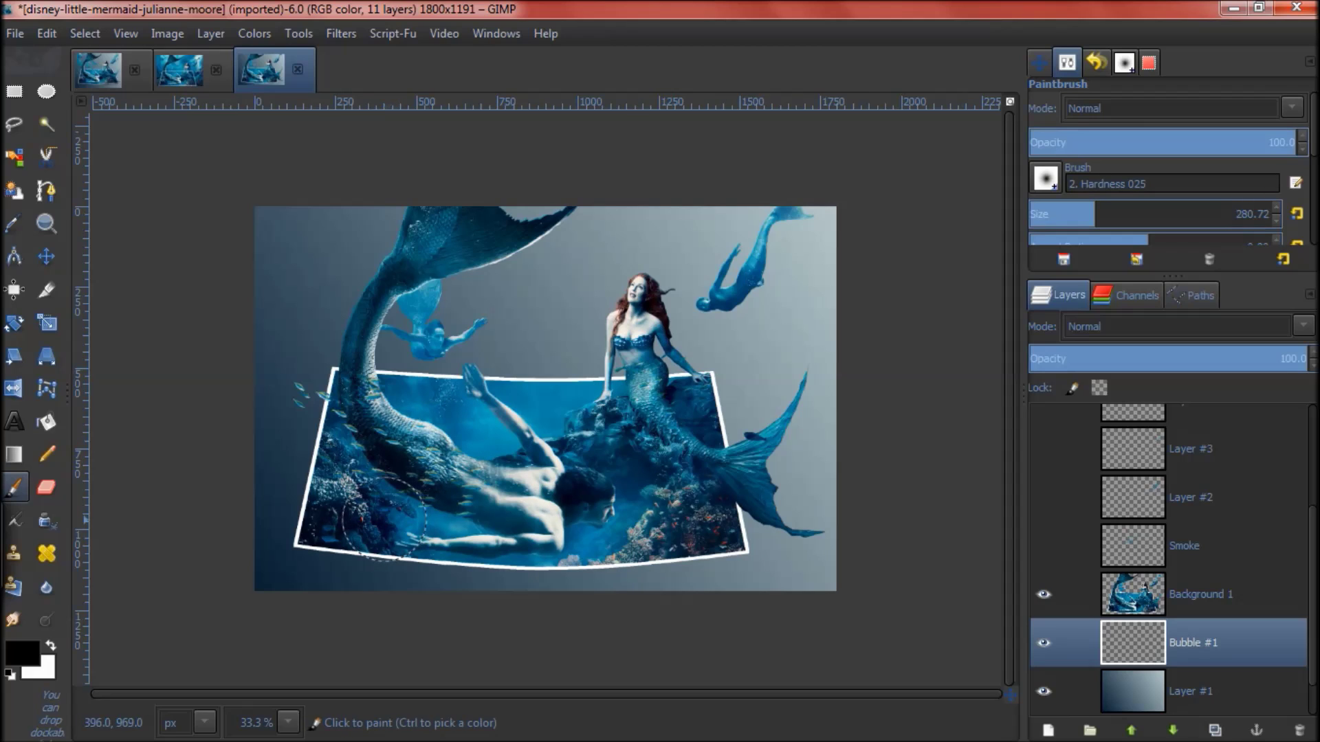
left_click(330, 534)
mouse_move(326, 534)
left_mouse_down()
mouse_move(375, 532)
mouse_move(317, 531)
mouse_move(548, 554)
mouse_move(726, 541)
left_mouse_up()
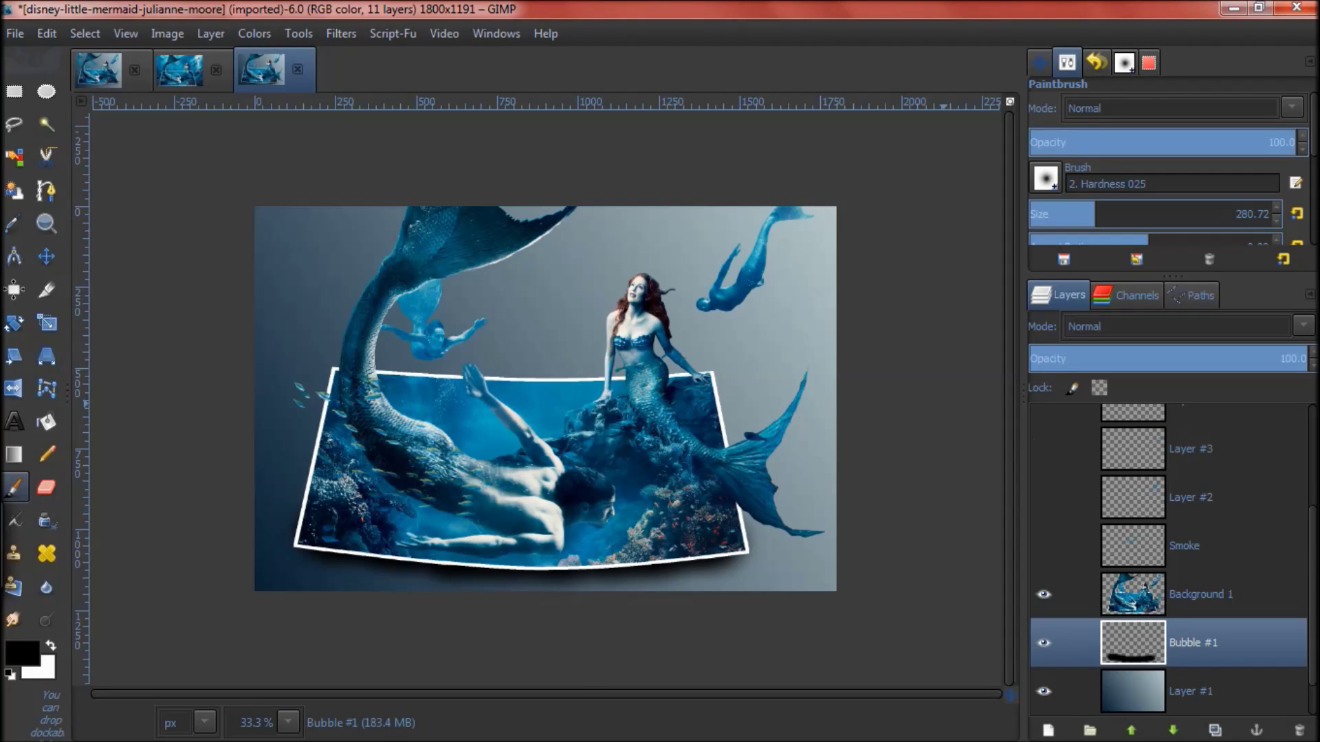
left_click_drag(1305, 358, 1284, 358)
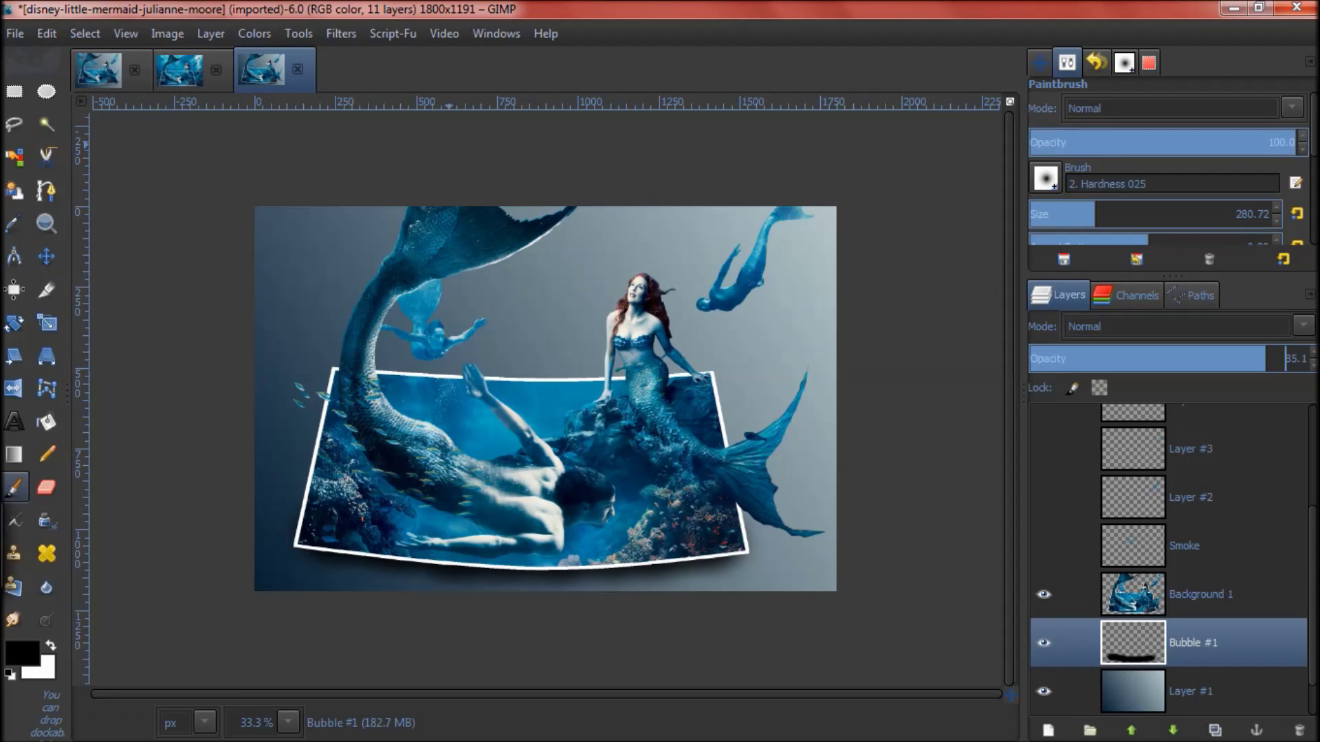
- Apply a Gaussian Blur with a 50 px horizontal and vertical radius to the shadow layer
left_click(341, 33)
mouse_move(371, 167)
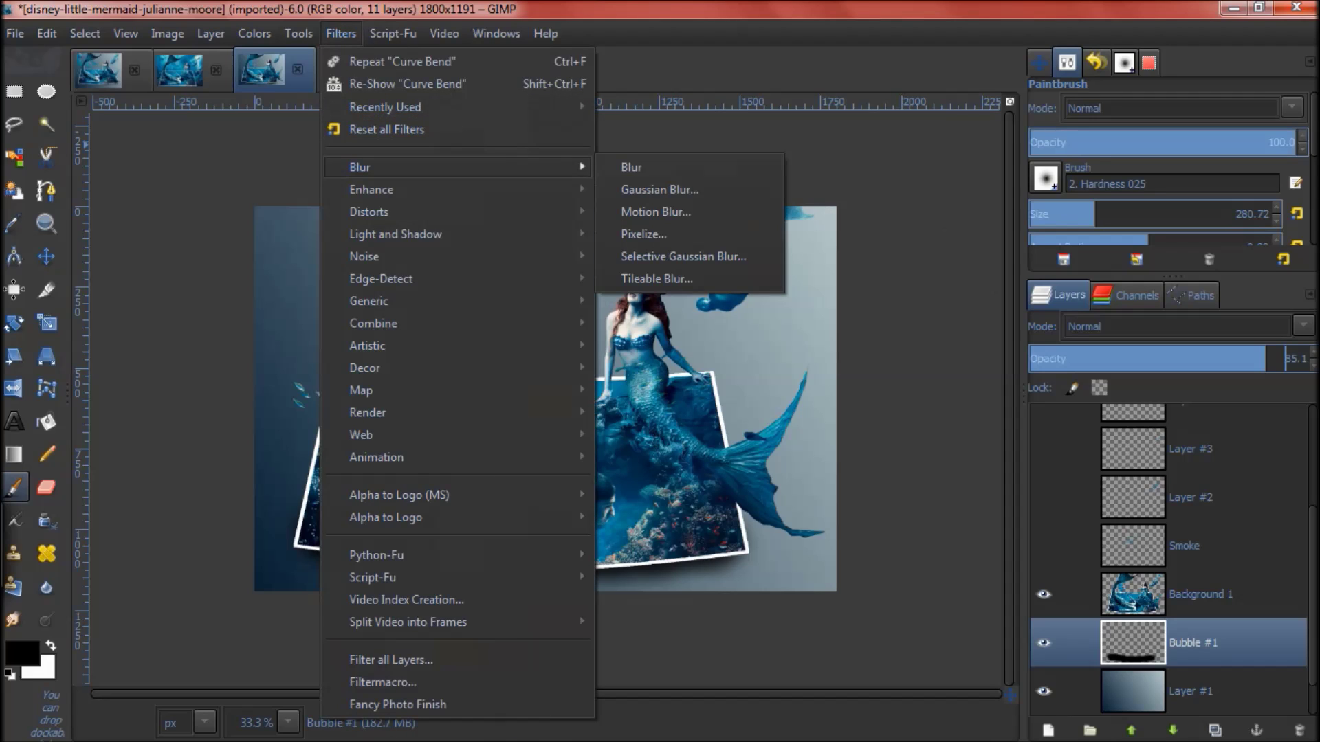
left_click(659, 189)
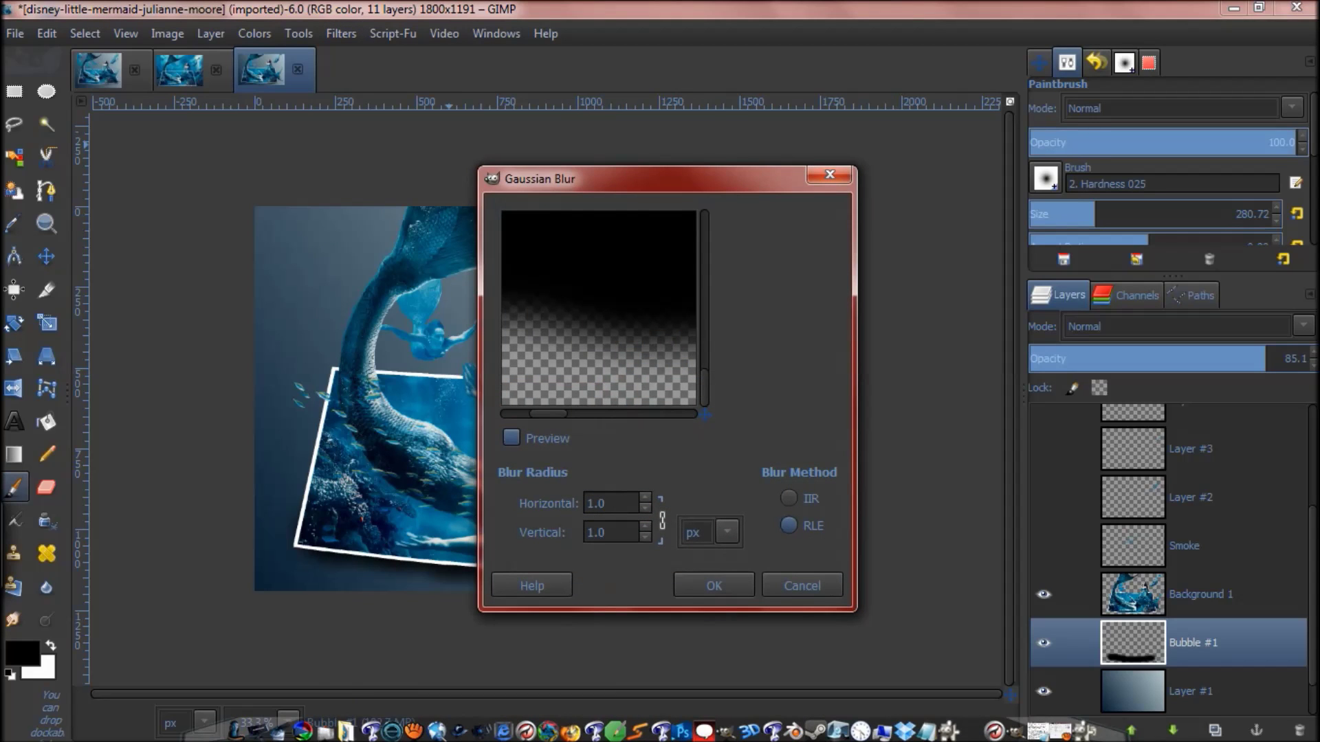
left_click(645, 497)
left_click(644, 498)
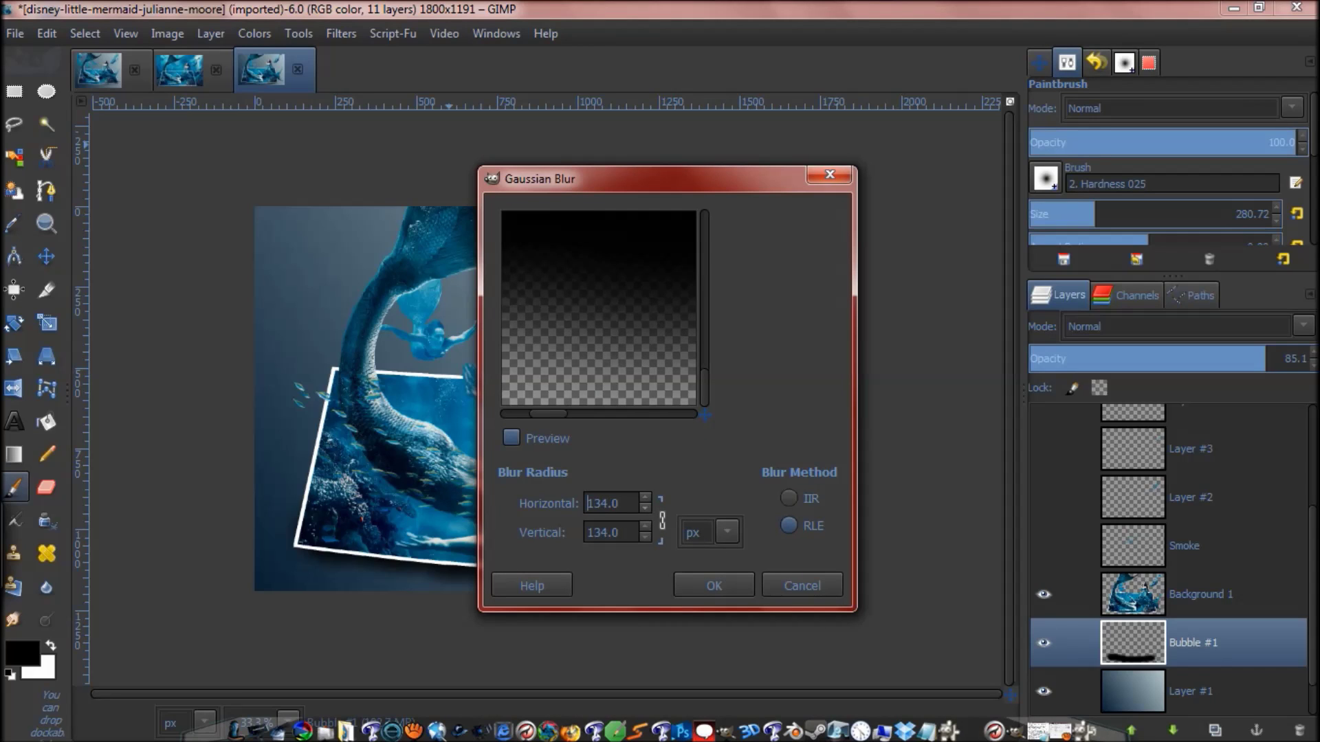
key("Delete")
key("Delete")
key("Delete")
key("Delete")
key("Delete")
type("89.0")
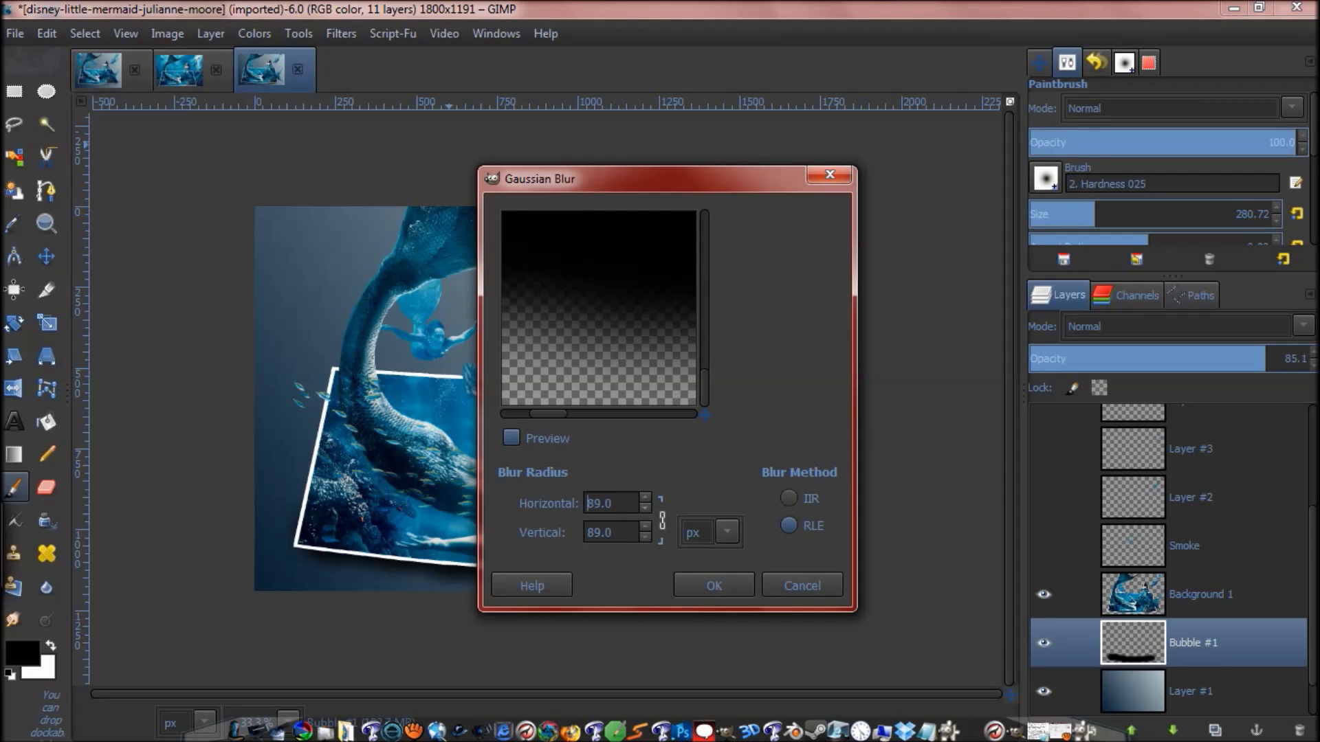
key("ctrl+a")
type("50")
key("Tab")
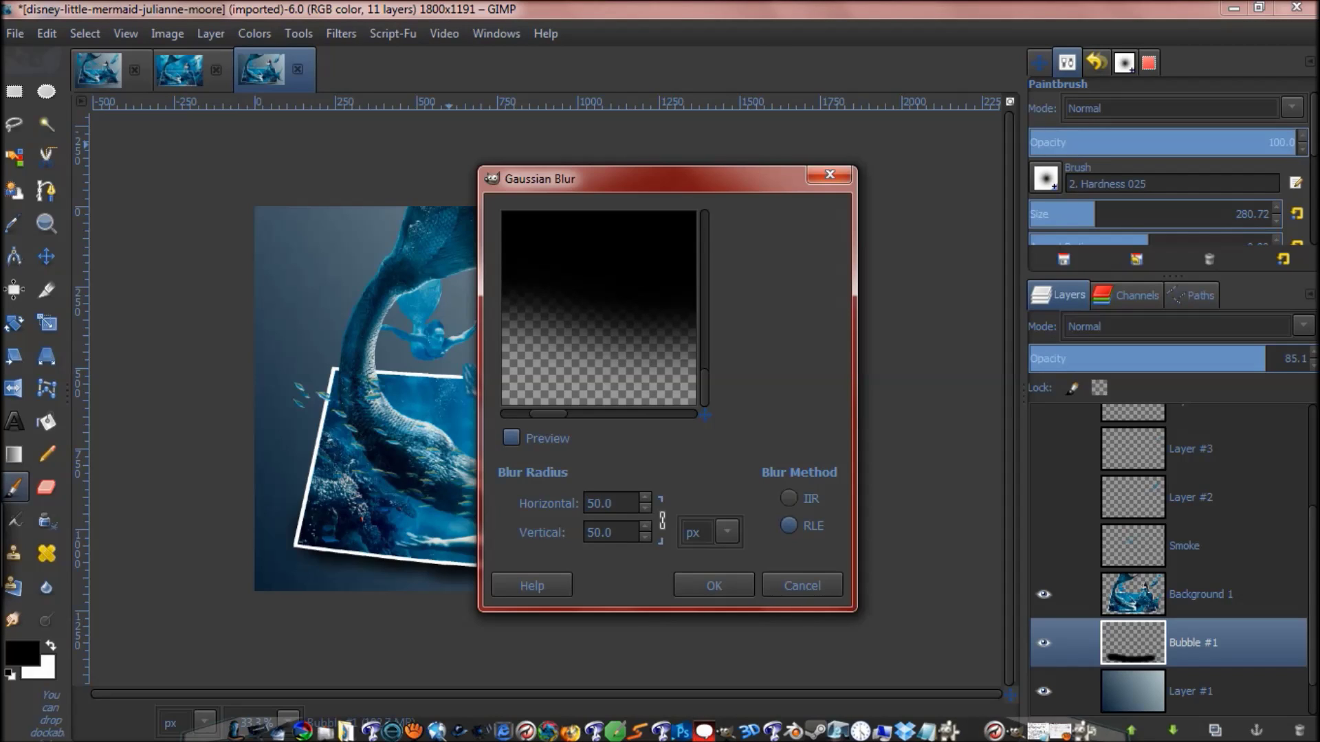
left_click(714, 584)
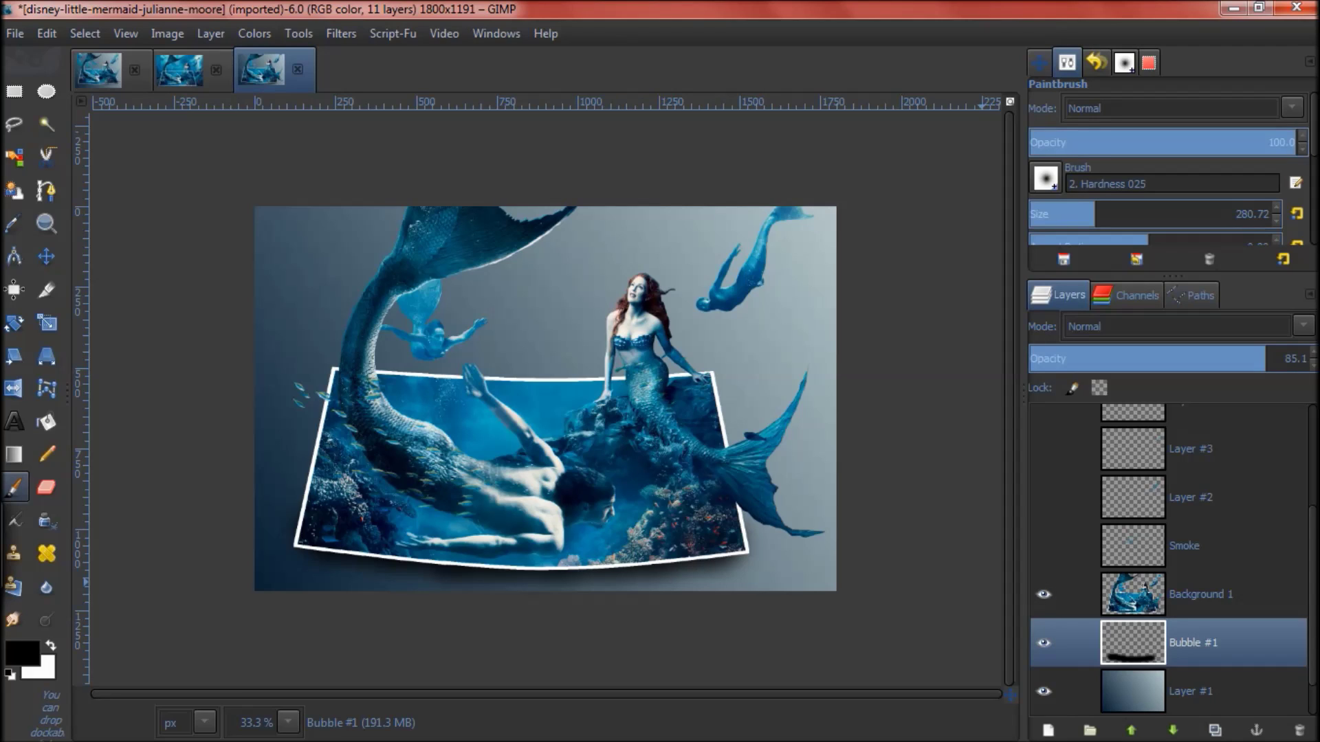
- Make Bubble, Layer #5, Layer #4, Layer #3, Layer #2 and Smoke visible again, keeping Background 2 copy hidden
scroll(1169, 560, "up", 2)
scroll(1169, 560, "down", 2)
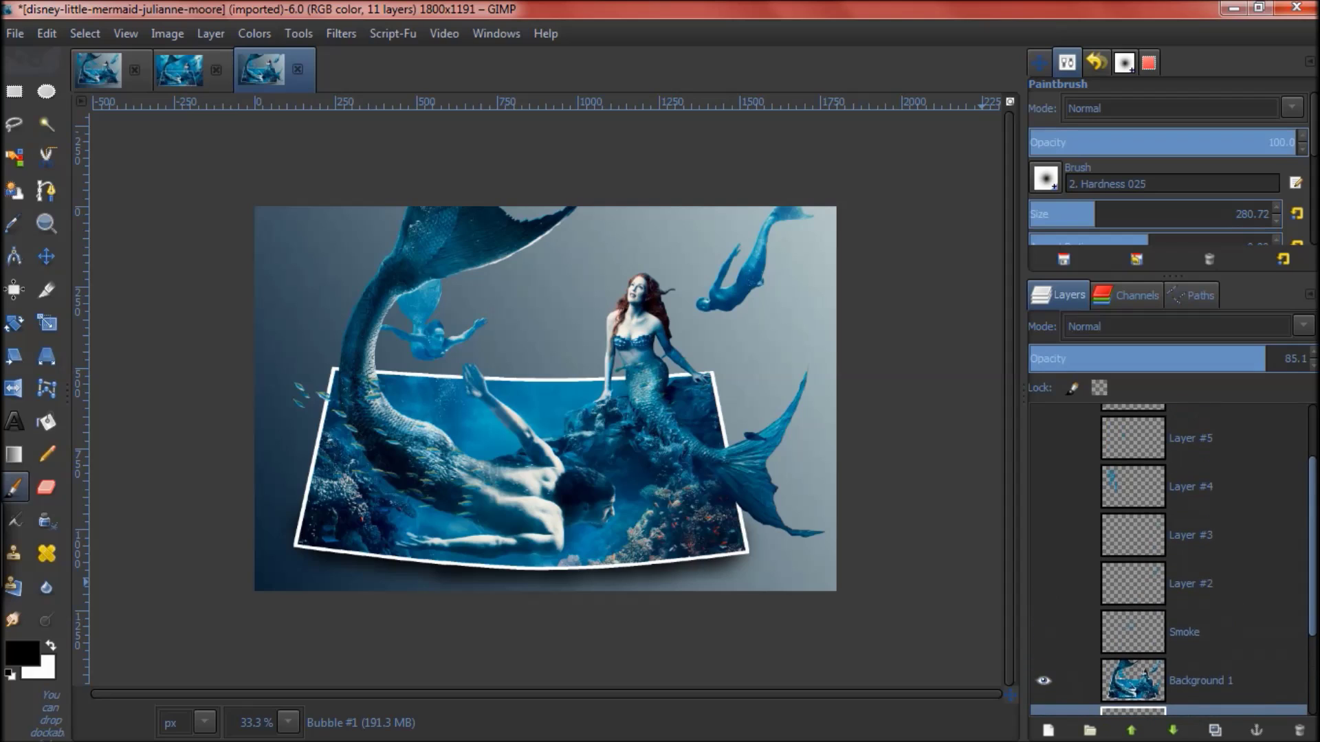
scroll(1169, 560, "up", 8)
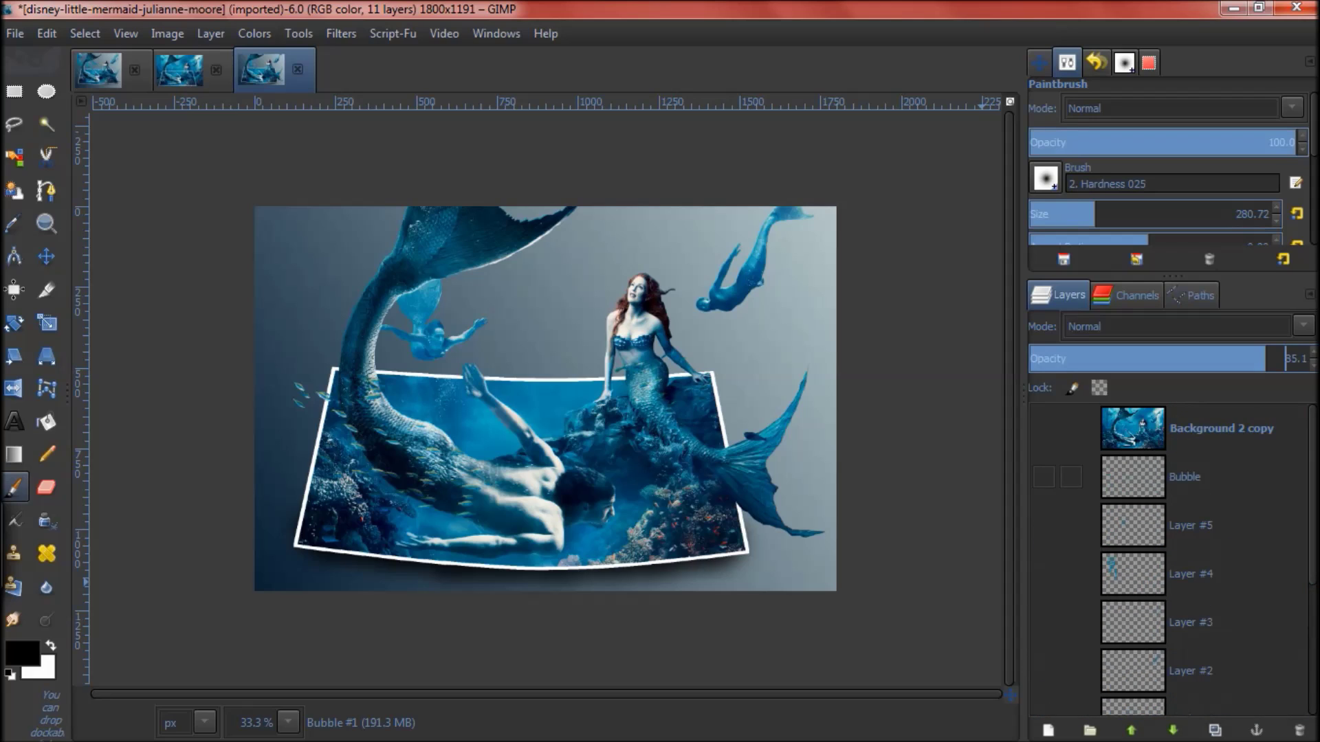
left_click(1043, 476)
left_click(1044, 525)
left_click(1044, 574)
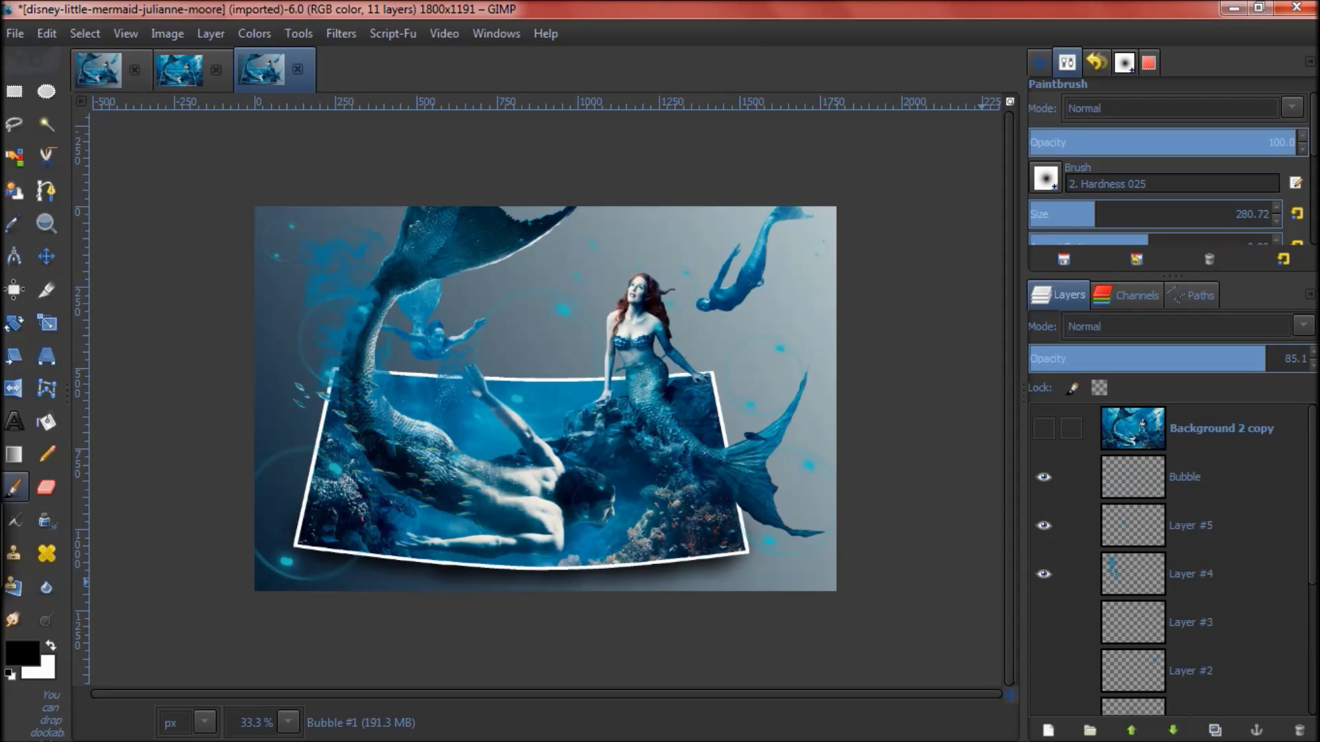
left_click(1043, 428)
left_click(1043, 622)
left_click(1043, 670)
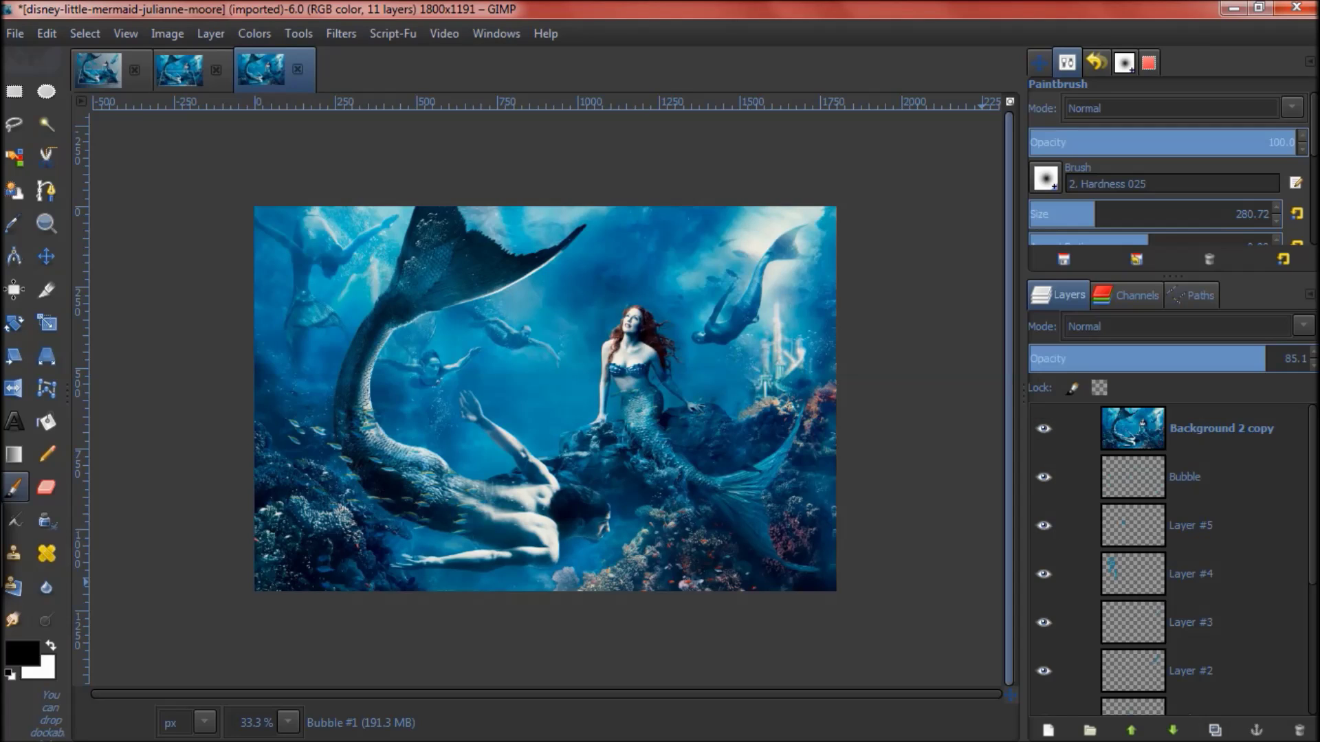
left_click(1043, 428)
scroll(1168, 549, "down", 1)
scroll(1168, 549, "down", 3)
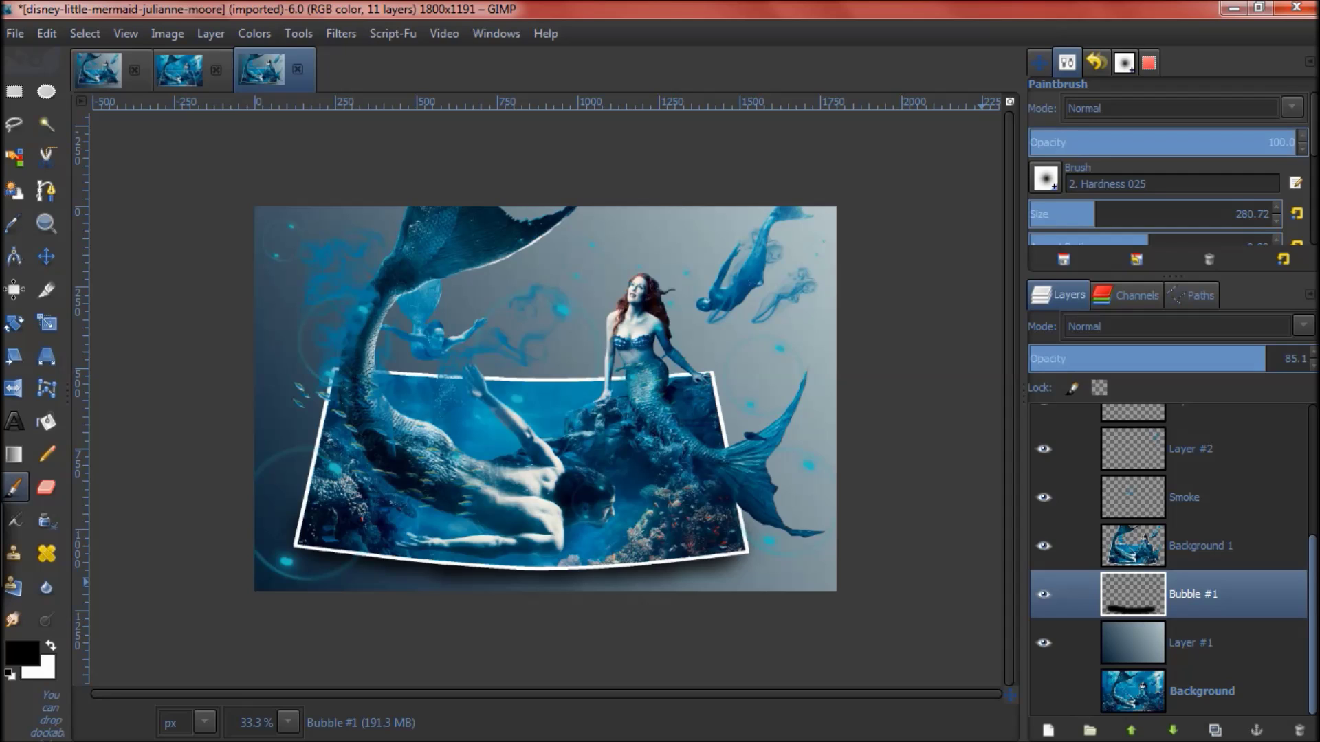
- Link all layers together except Background 2 copy, and make Layer #5 the active layer
scroll(1168, 549, "up", 2)
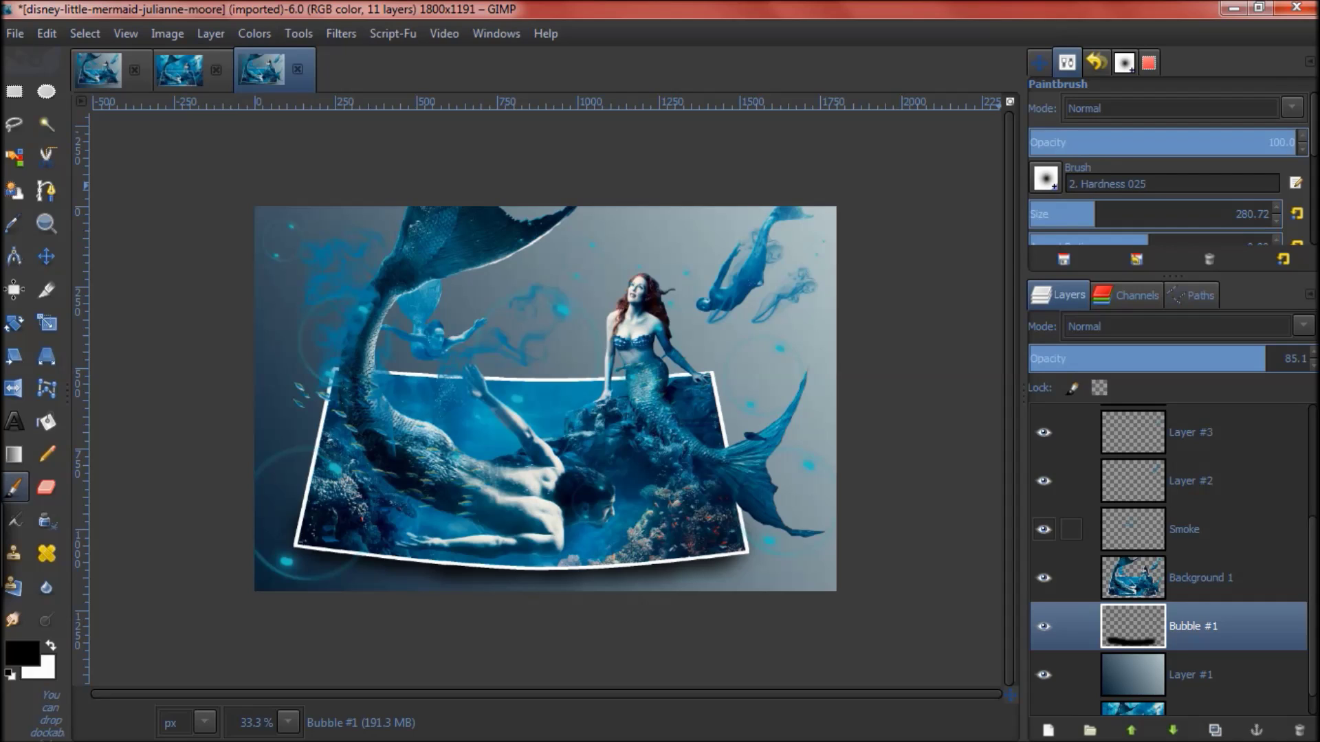
scroll(1169, 557, "up", 5)
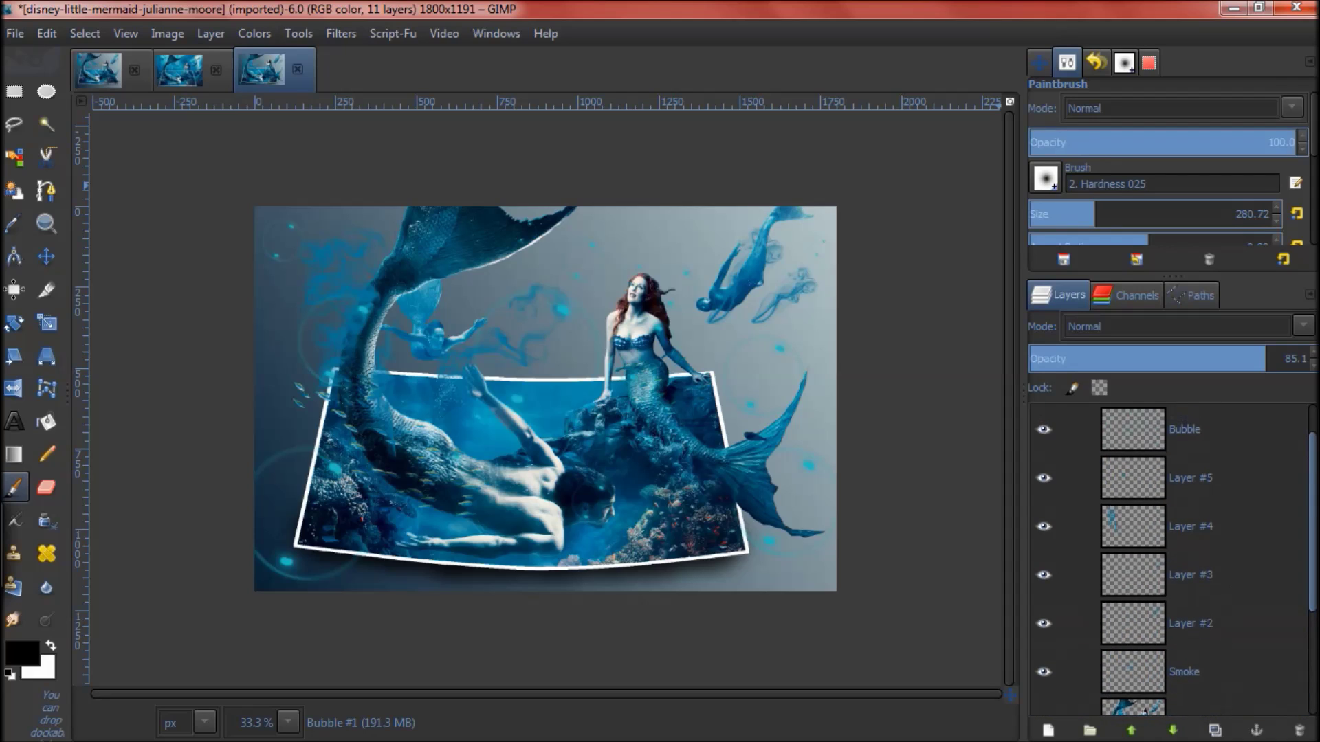
scroll(1168, 557, "down", 1)
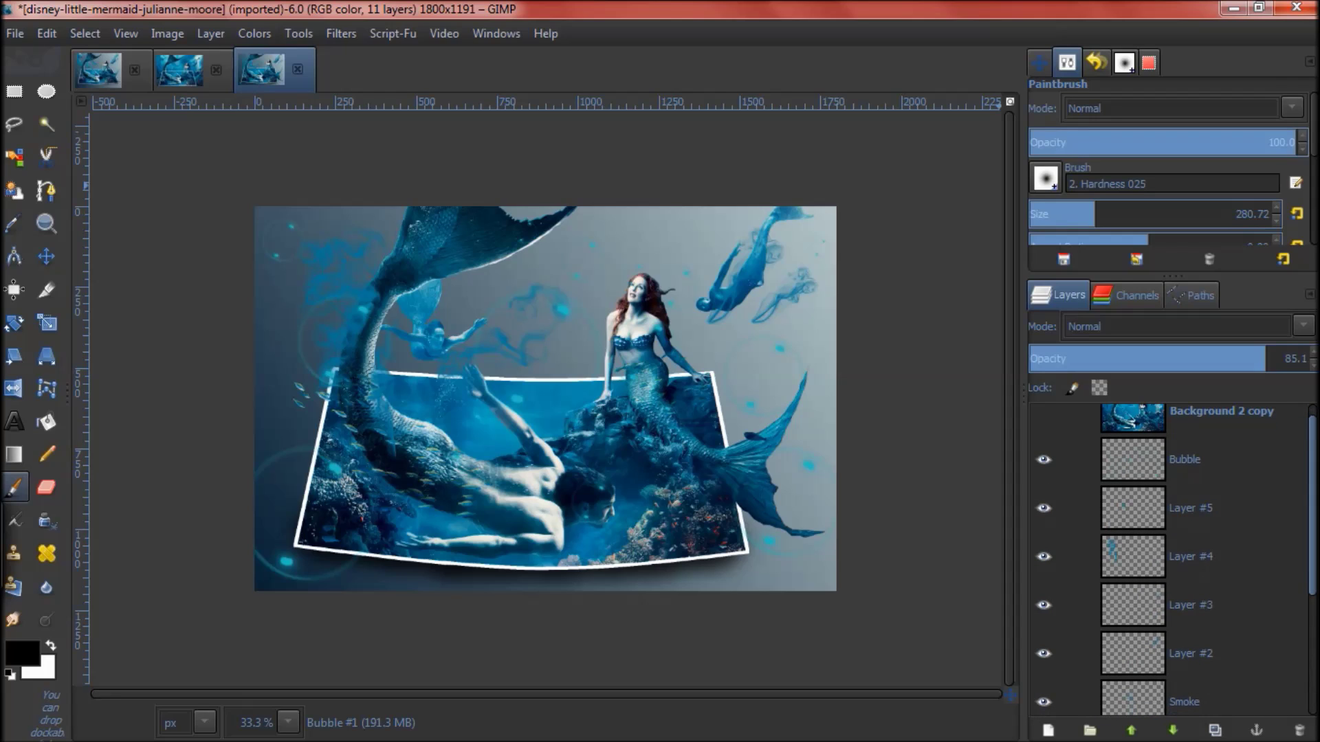
left_click(1071, 460, "shift")
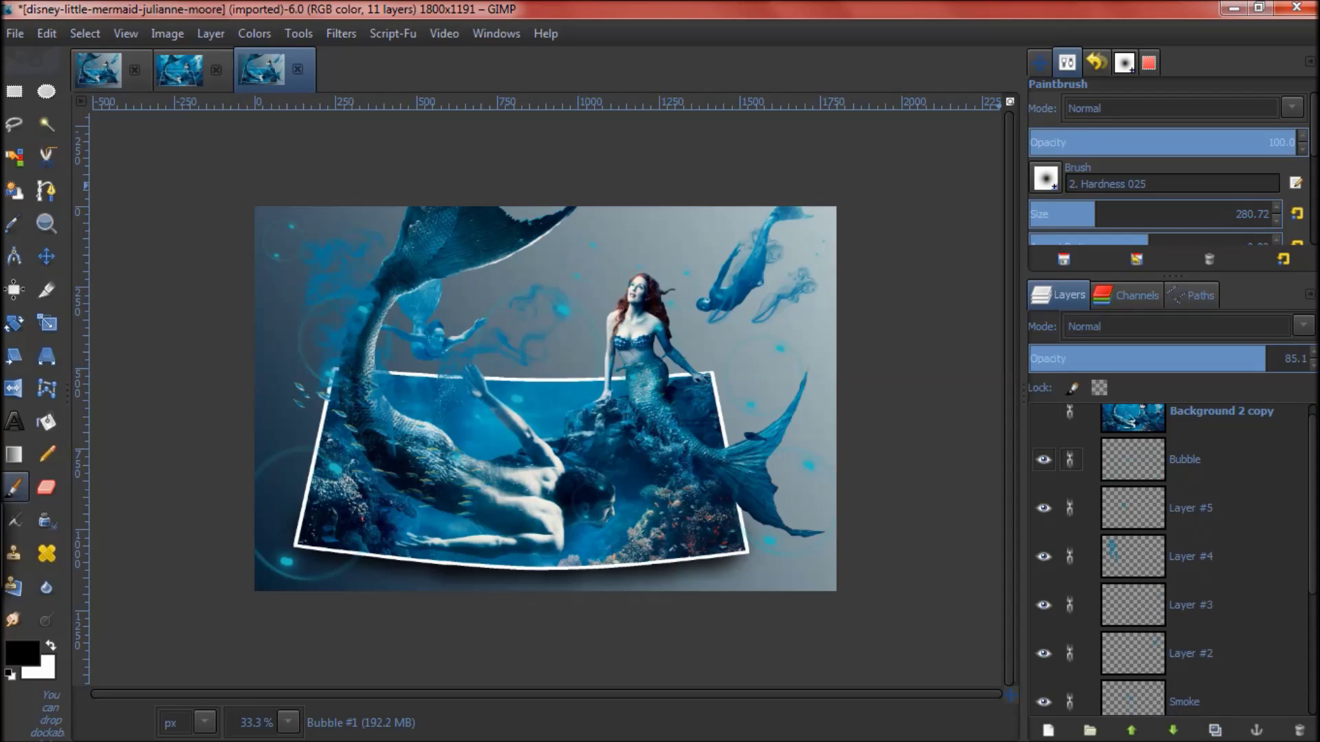
left_click(1070, 412)
left_click(1191, 507)
- Unlink Background 1, Bubble #1, Layer #1, Background and Bubble, so only Smoke and Layers #2 to #5 stay linked
scroll(1168, 550, "down", 4)
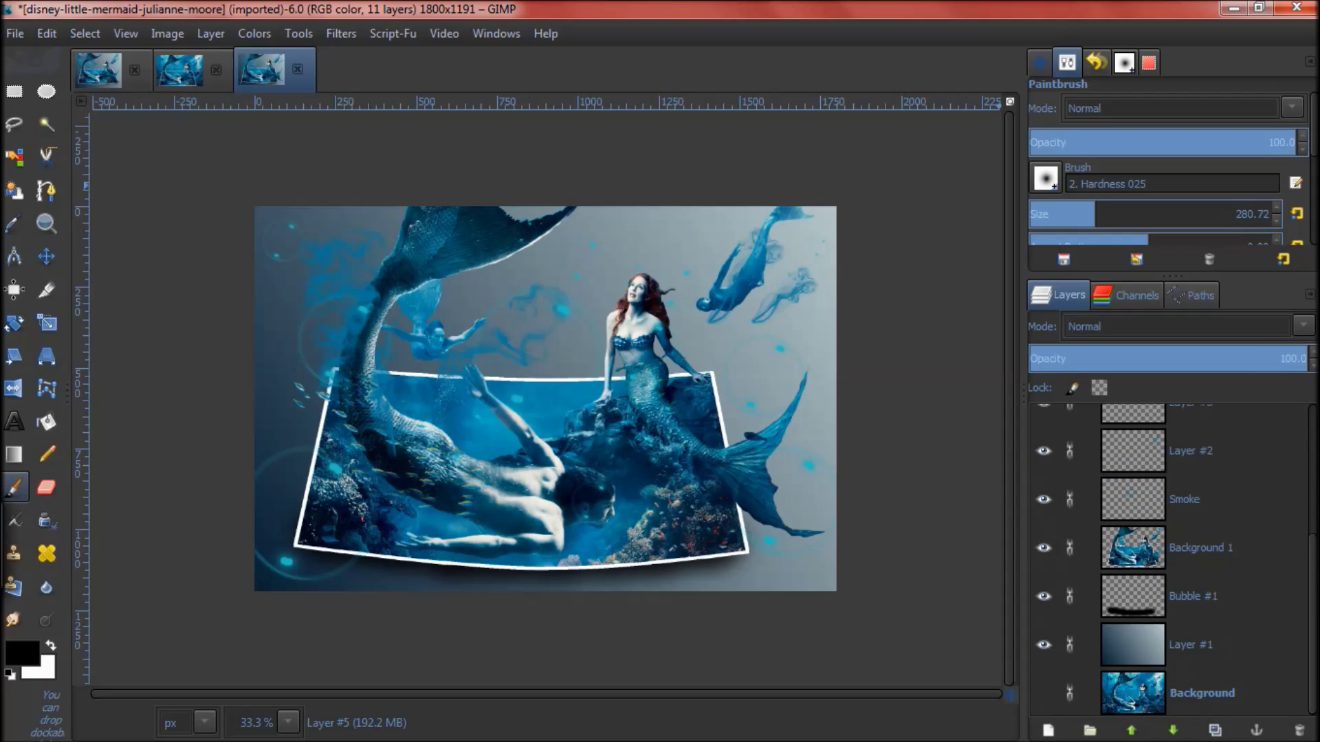
left_click(1070, 596)
left_click(1070, 547)
left_click(1070, 645)
left_click(1069, 693)
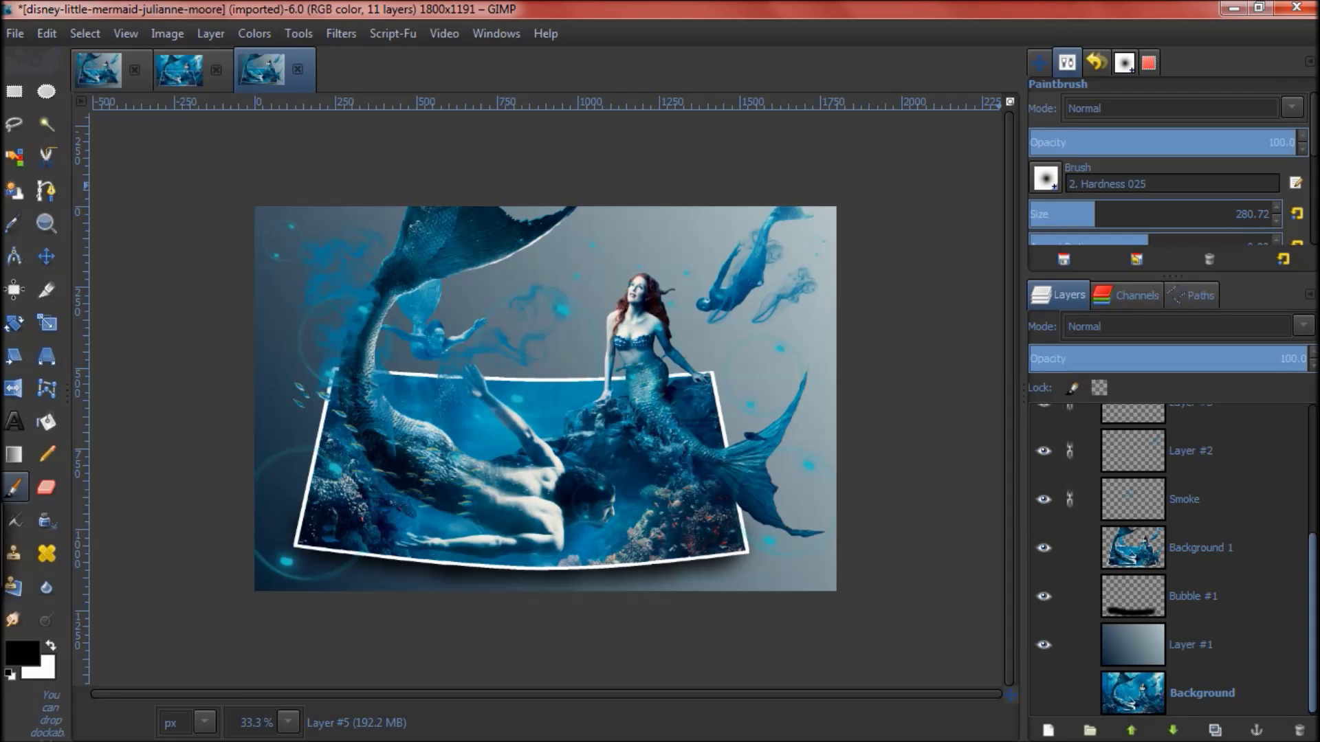
scroll(1168, 550, "up", 4)
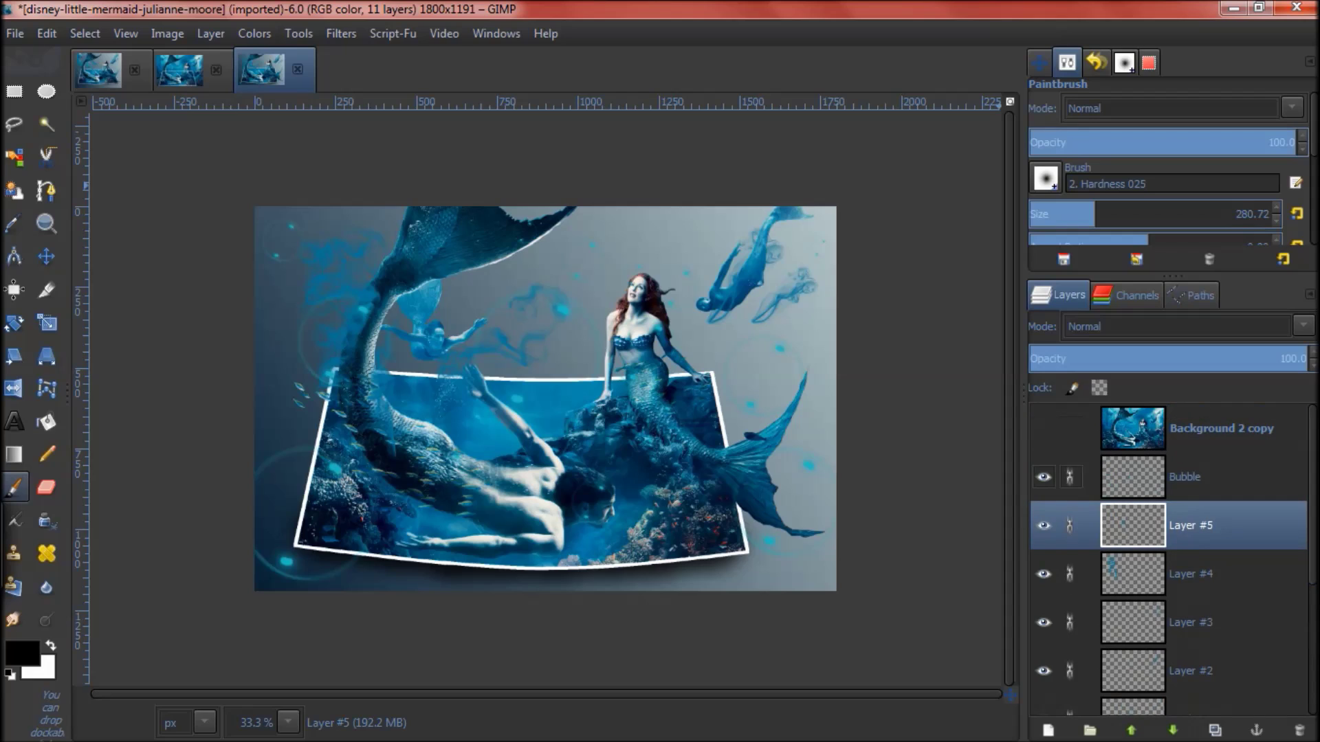
left_click(1069, 477)
scroll(1168, 550, "down", 4)
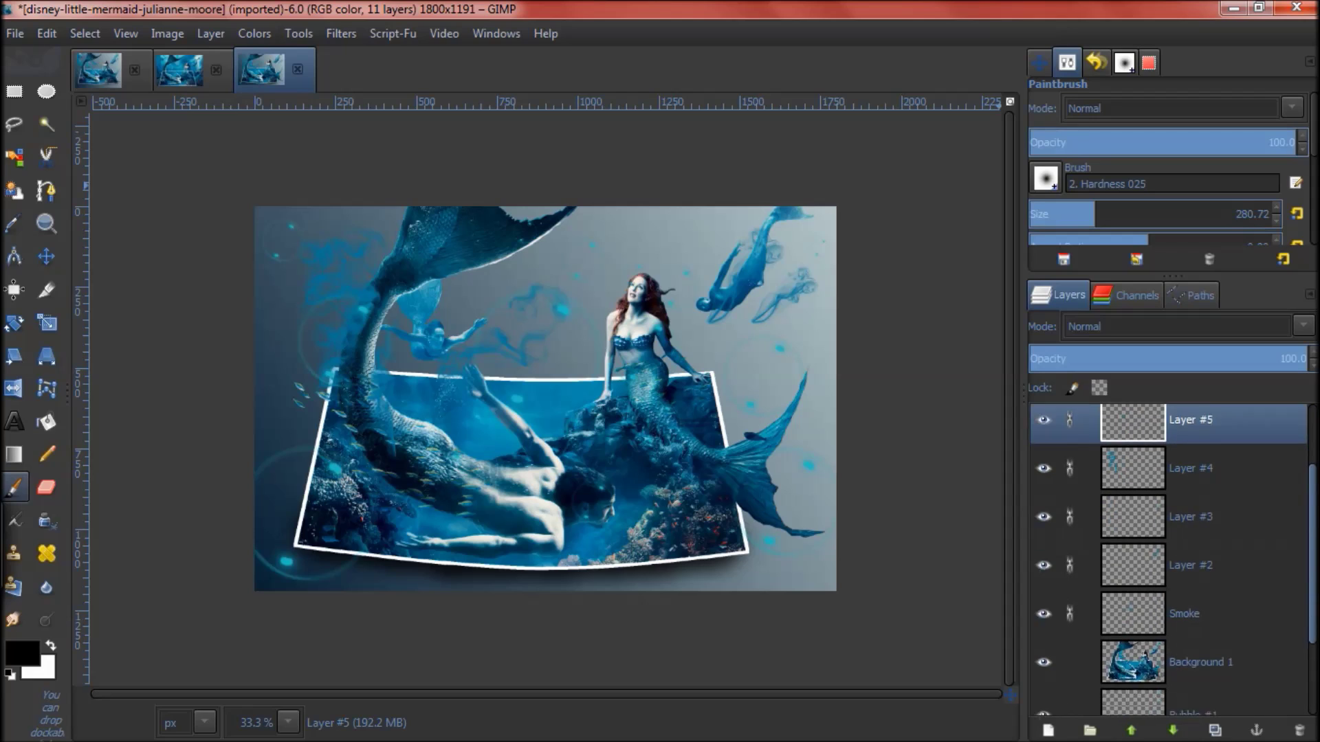
- Move the linked smoke layers about 117 px up and slightly right, so the smoke trails behind the background mermaids
left_click(1039, 63)
left_click_drag(1128, 234, 1142, 234)
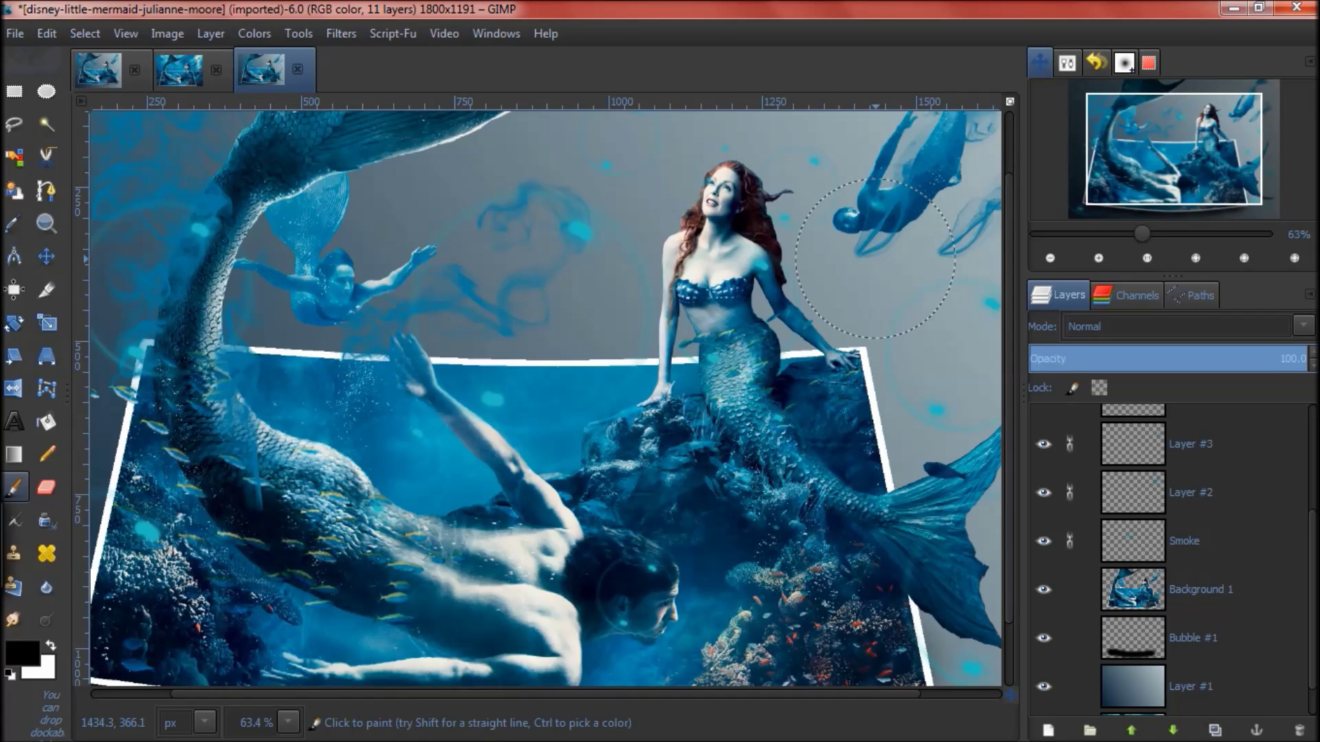
key("m")
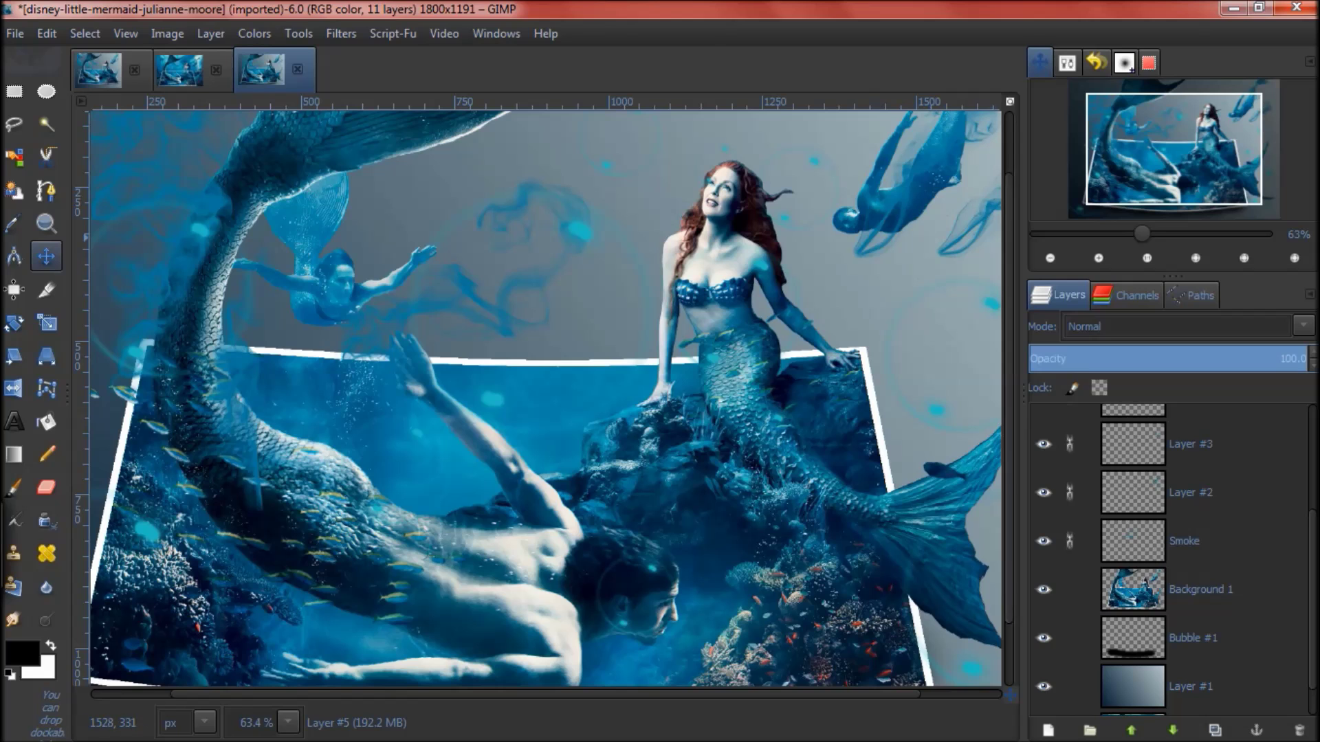
scroll(543, 395, "up", 2)
scroll(542, 395, "right", 2)
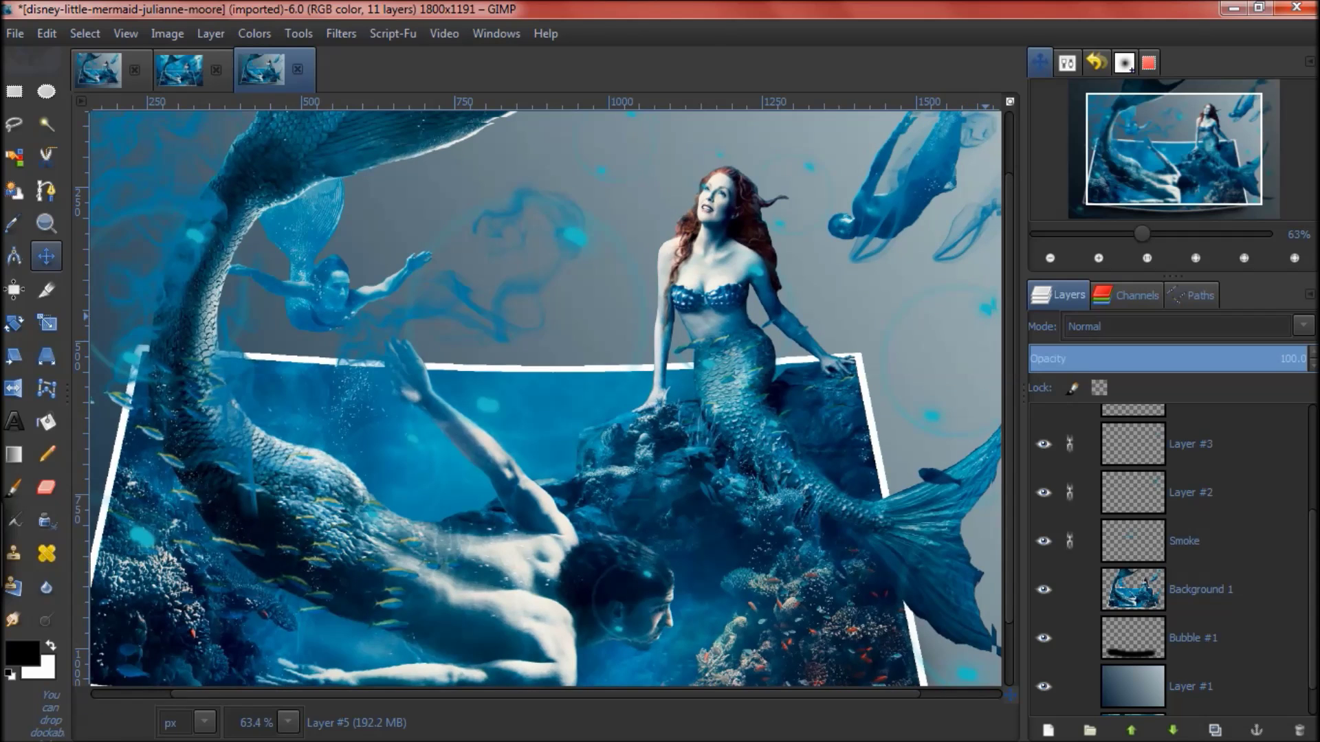
scroll(466, 291, "up", 2)
scroll(466, 291, "right", 3)
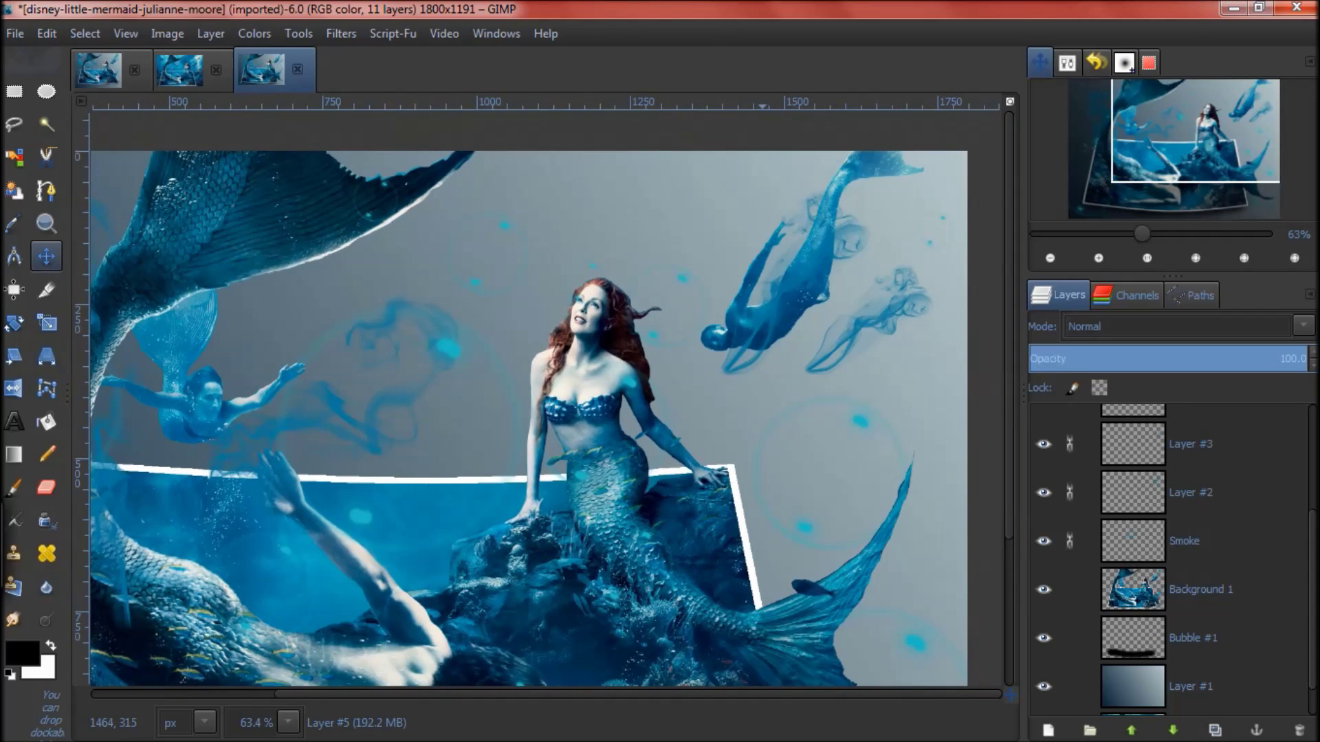
left_click_drag(466, 290, 477, 233)
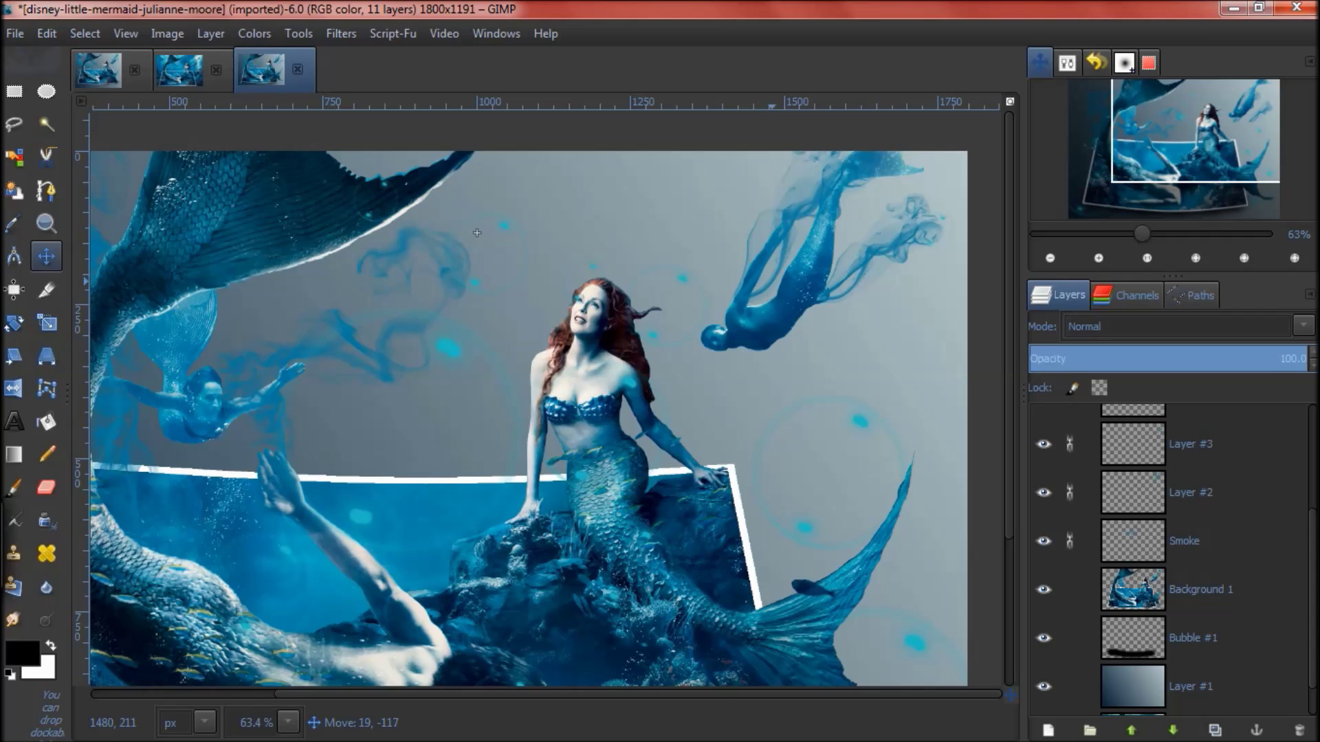
left_click_drag(477, 233, 481, 233)
left_click_drag(1184, 131, 1150, 132)
left_click_drag(658, 220, 655, 217)
left_click_drag(1165, 132, 1193, 135)
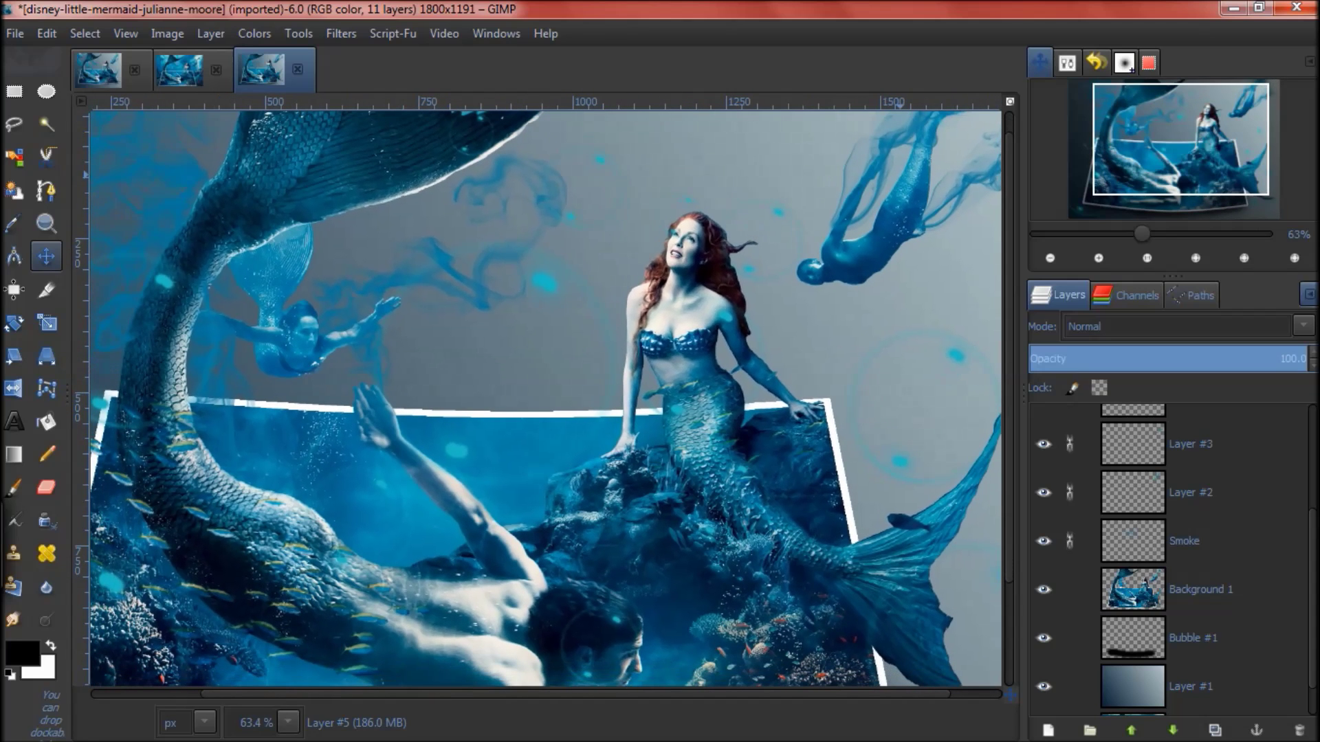
- Create a new layer from the visible image directly above the Bubble layer
scroll(1038, 591, "up", 3)
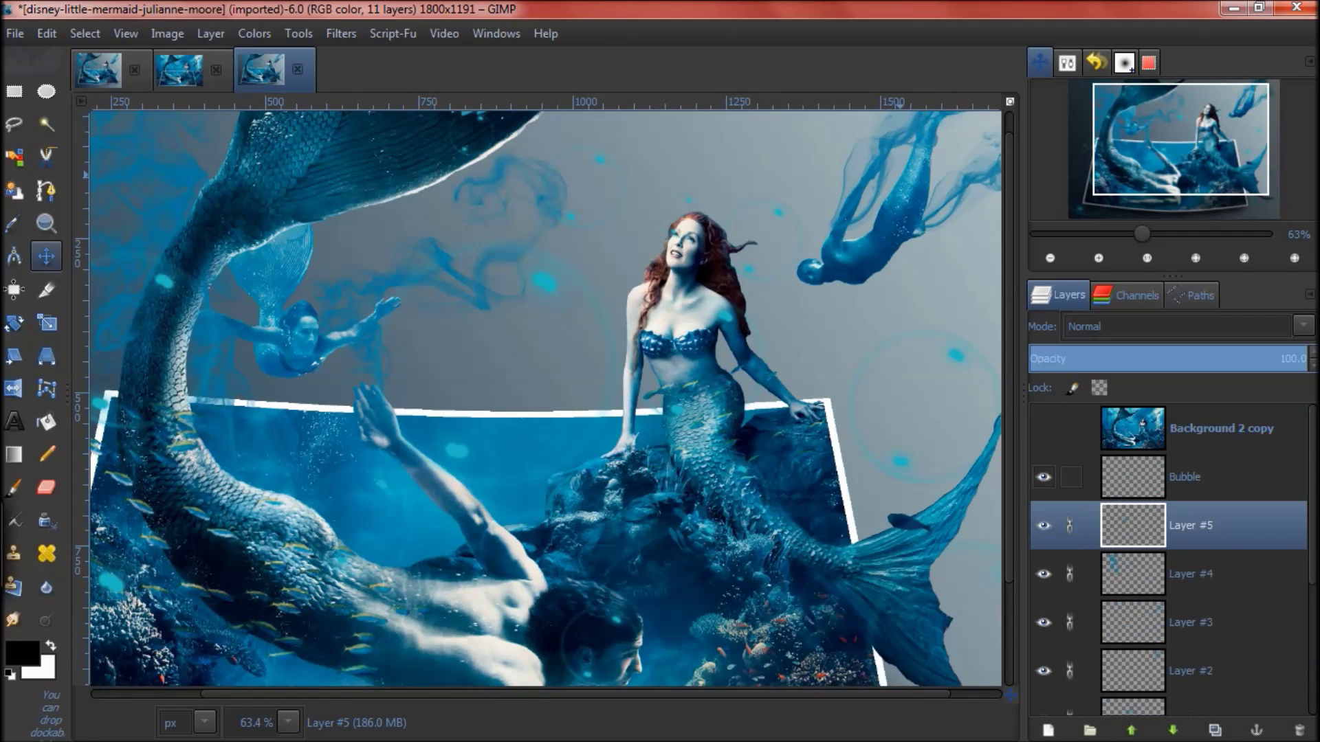
left_click(1184, 476)
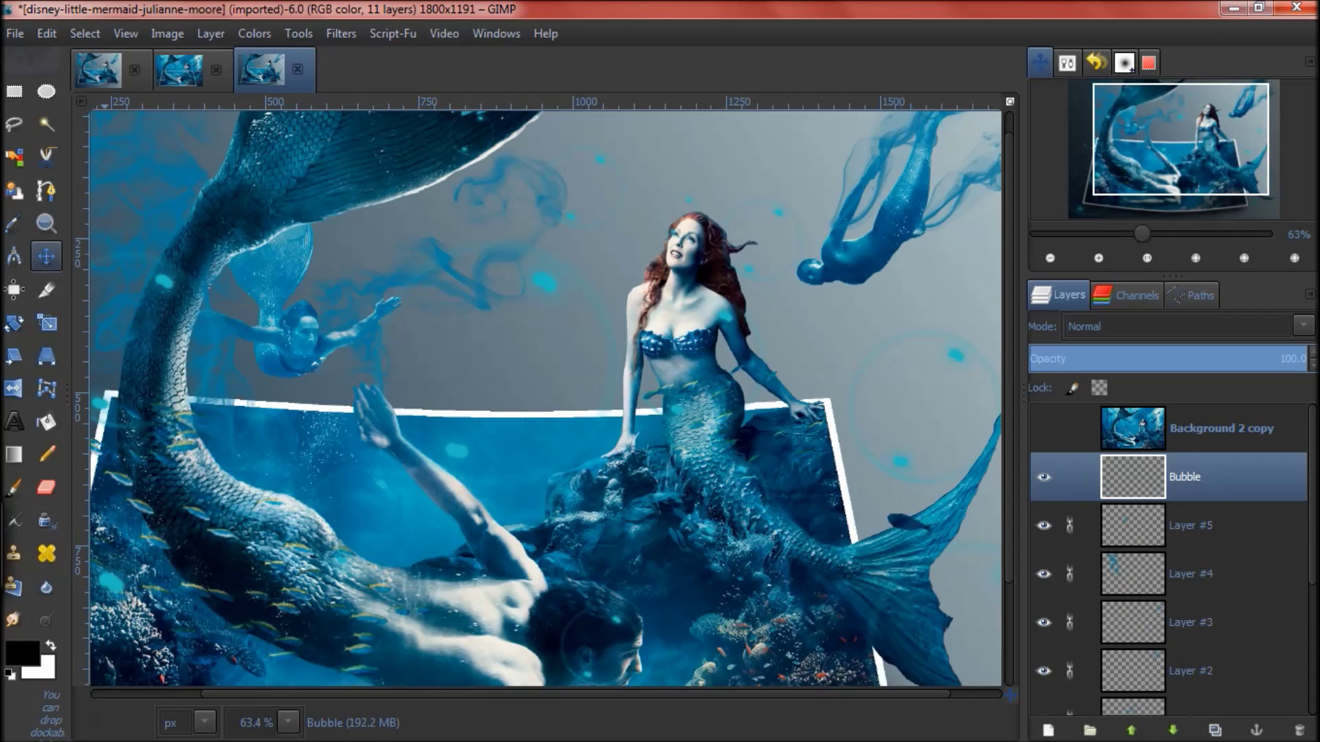
left_click(167, 33)
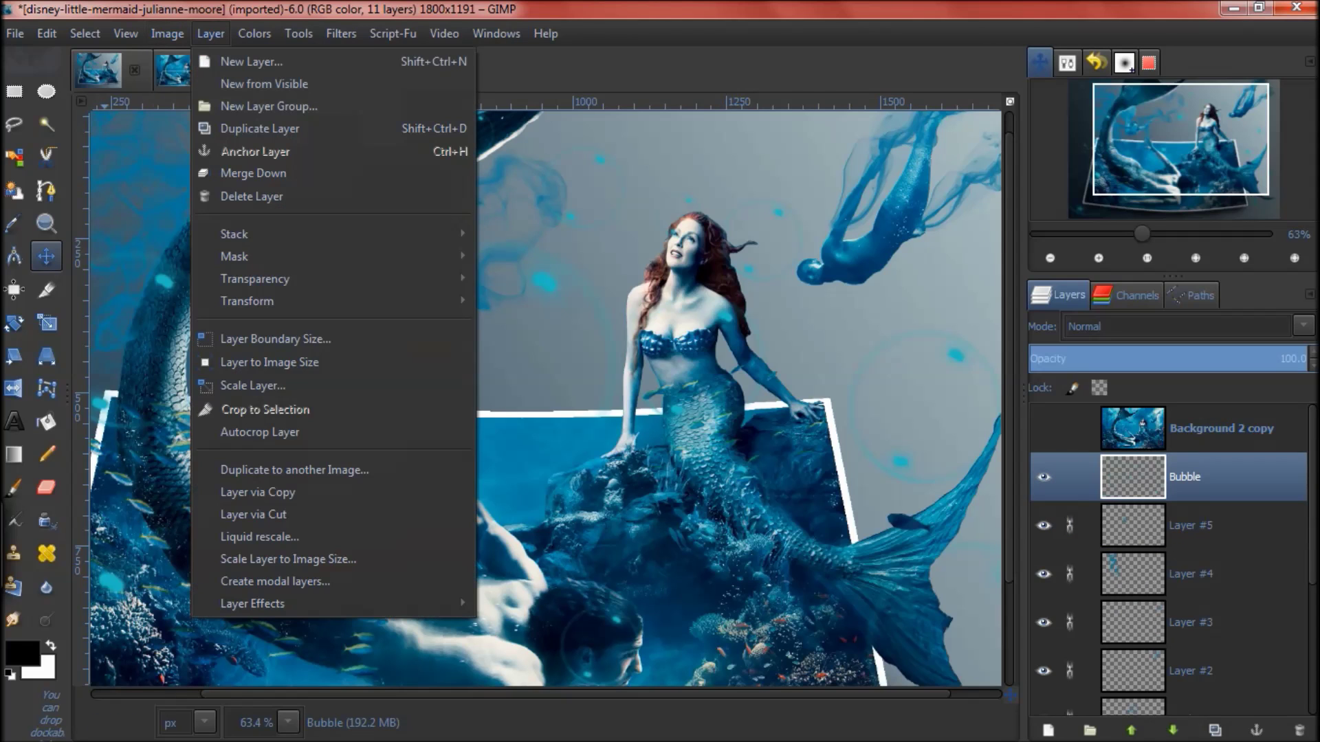
left_click(264, 83)
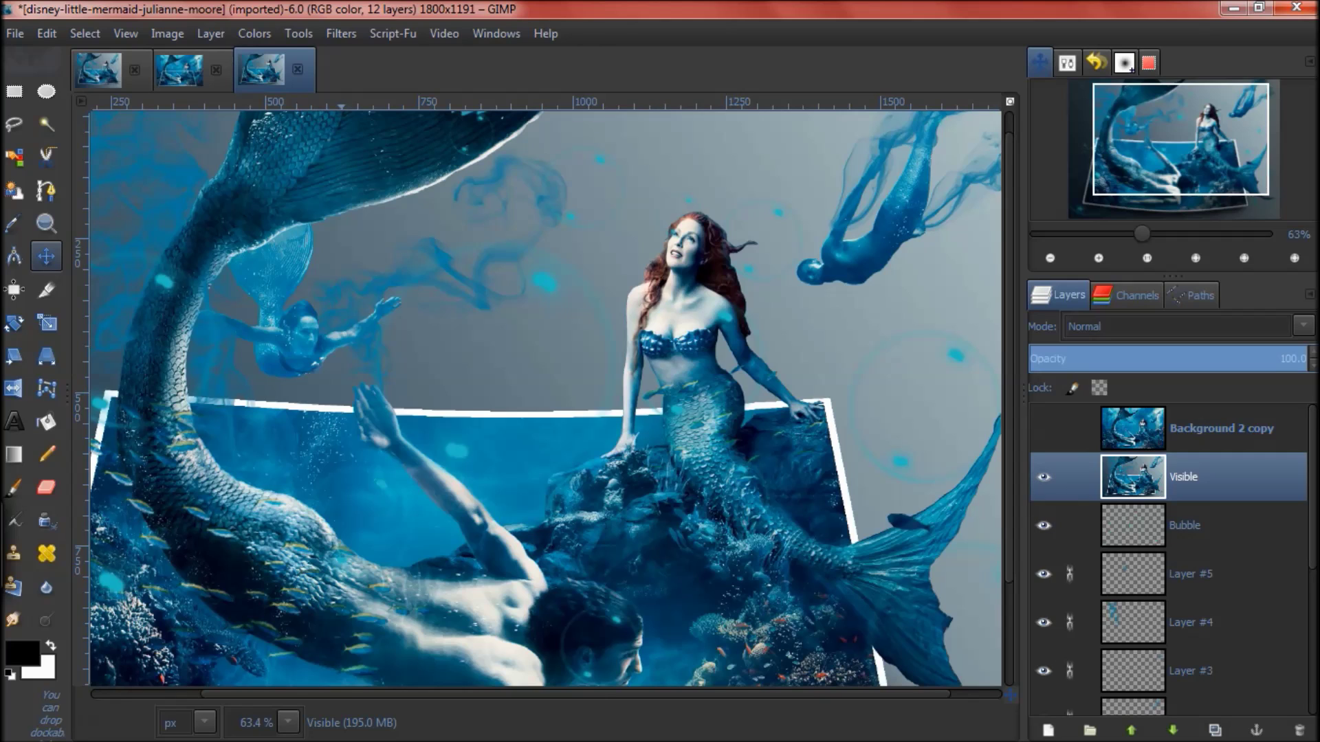
- Sharpen the Visible layer with an Unsharp Mask of radius 1.0, amount 1.50 and threshold 10
key("alt+r")
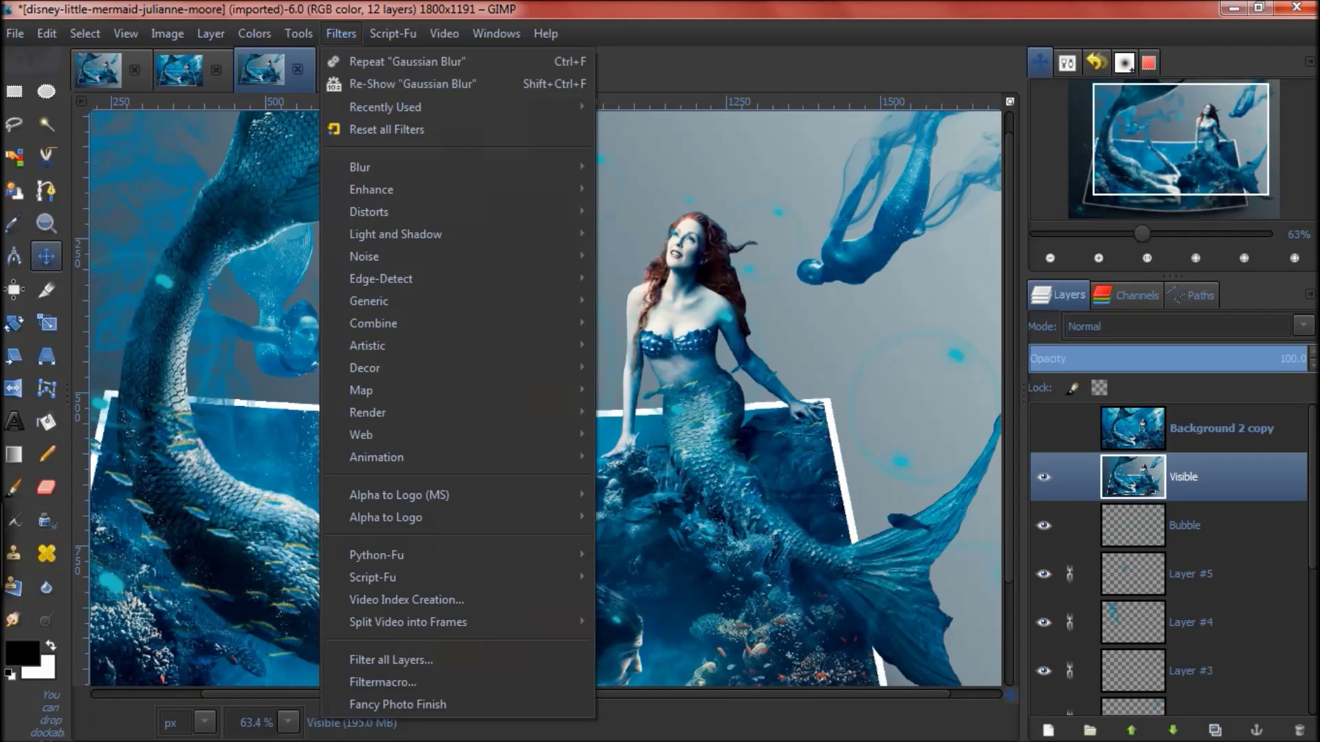
mouse_move(385, 190)
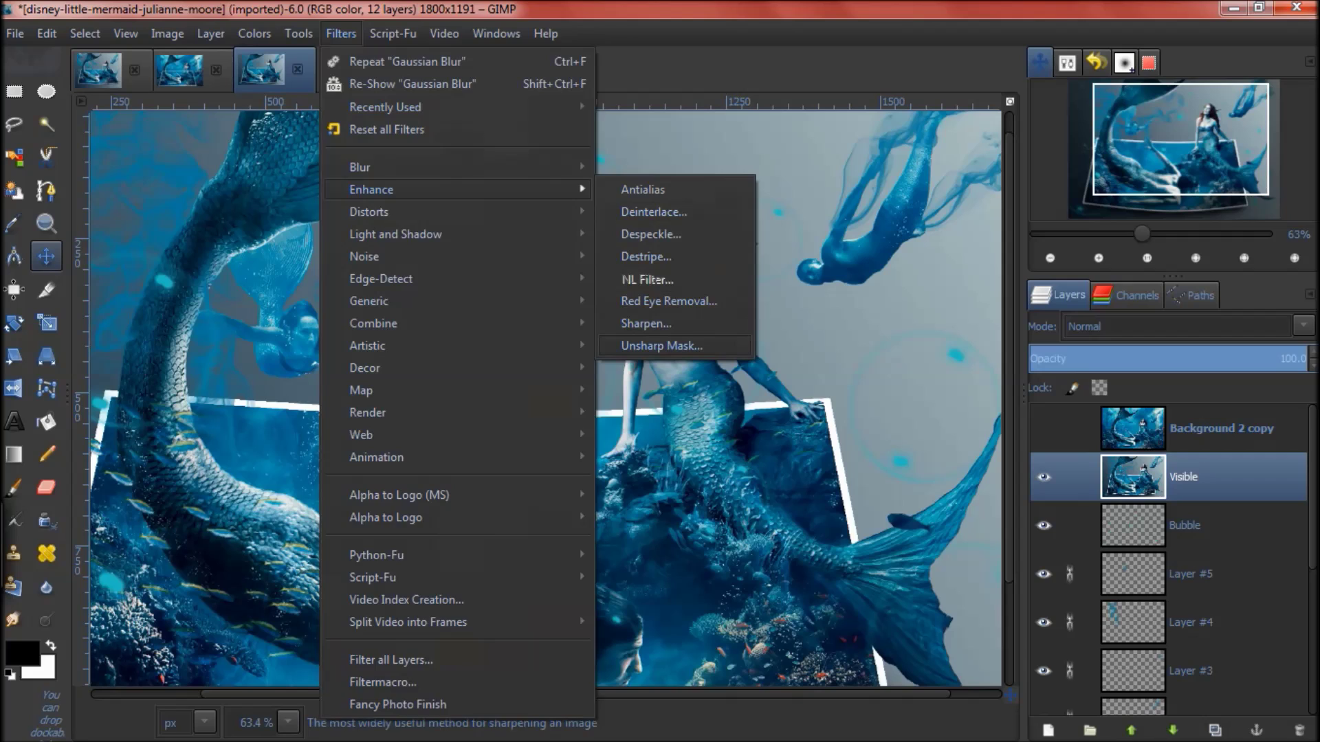
key("Return")
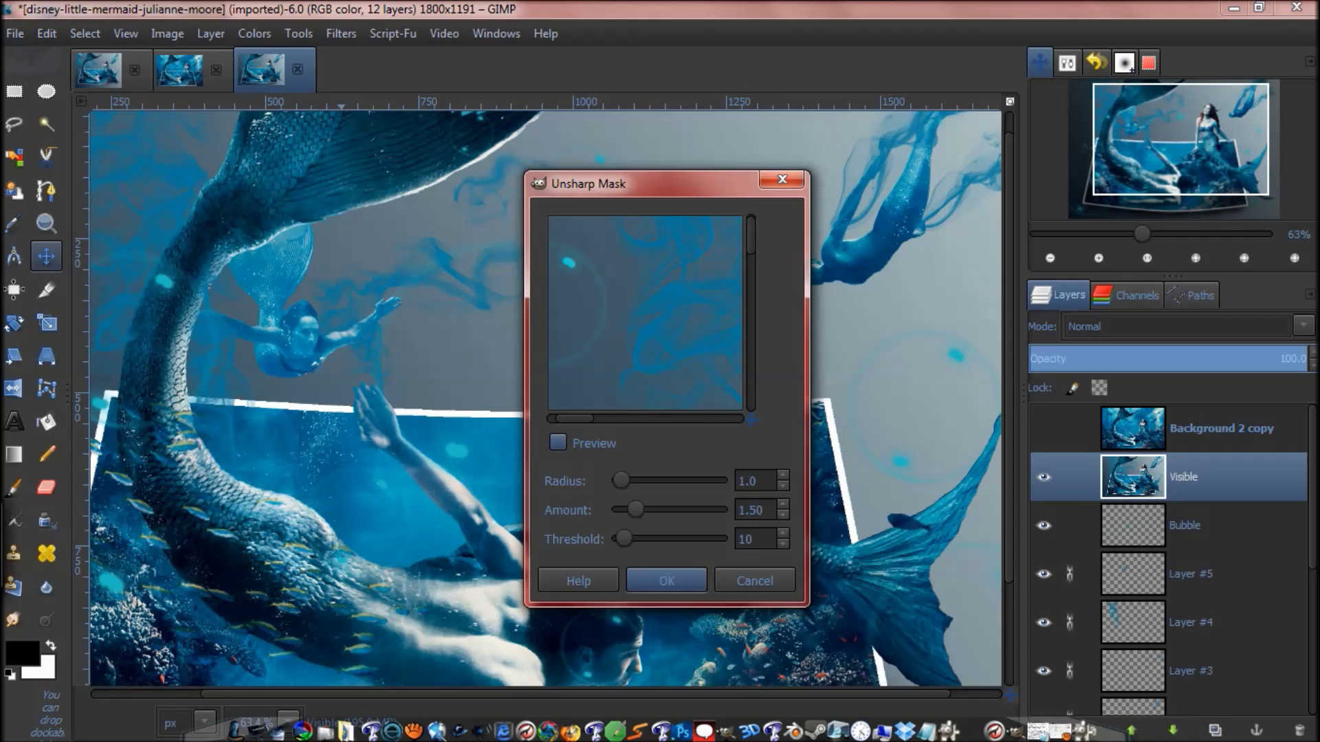
left_click(670, 583)
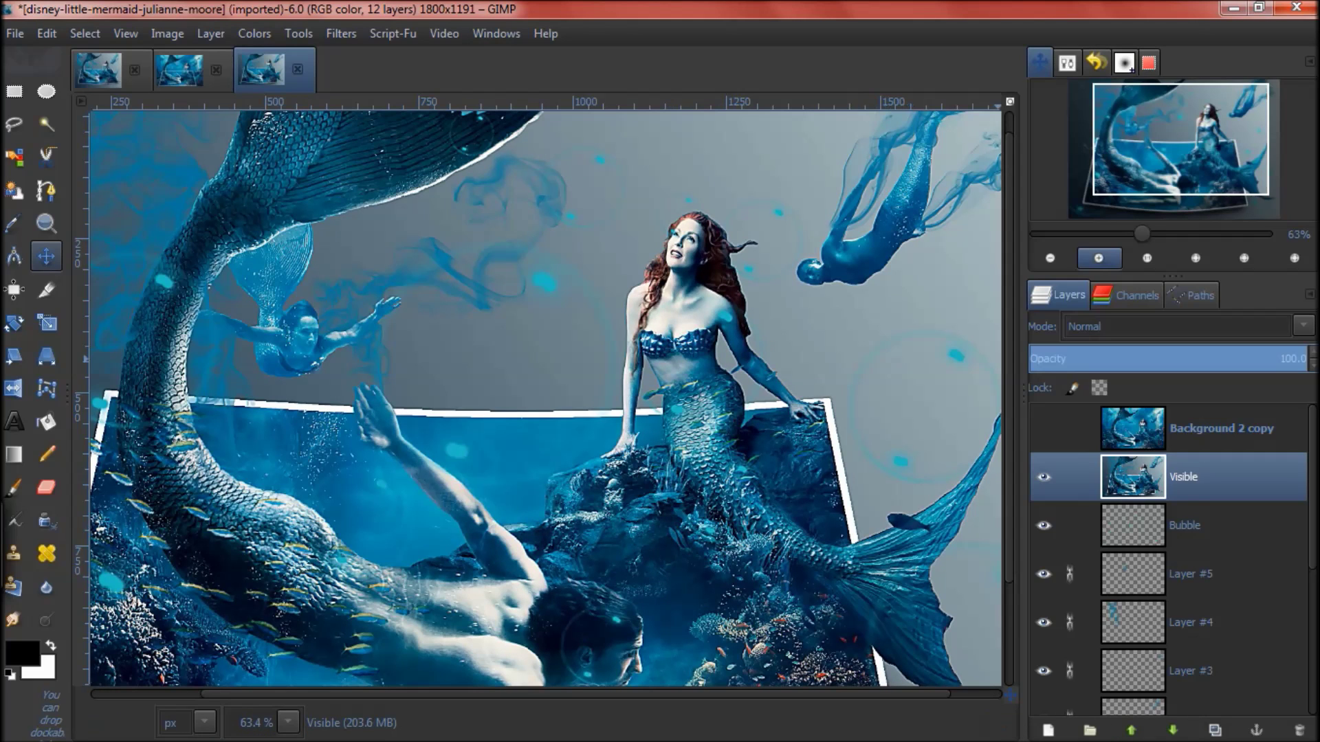
- Compare the composition with and without the sharpened Visible layer, leave the layer shown and check the whole image
left_click(1050, 258)
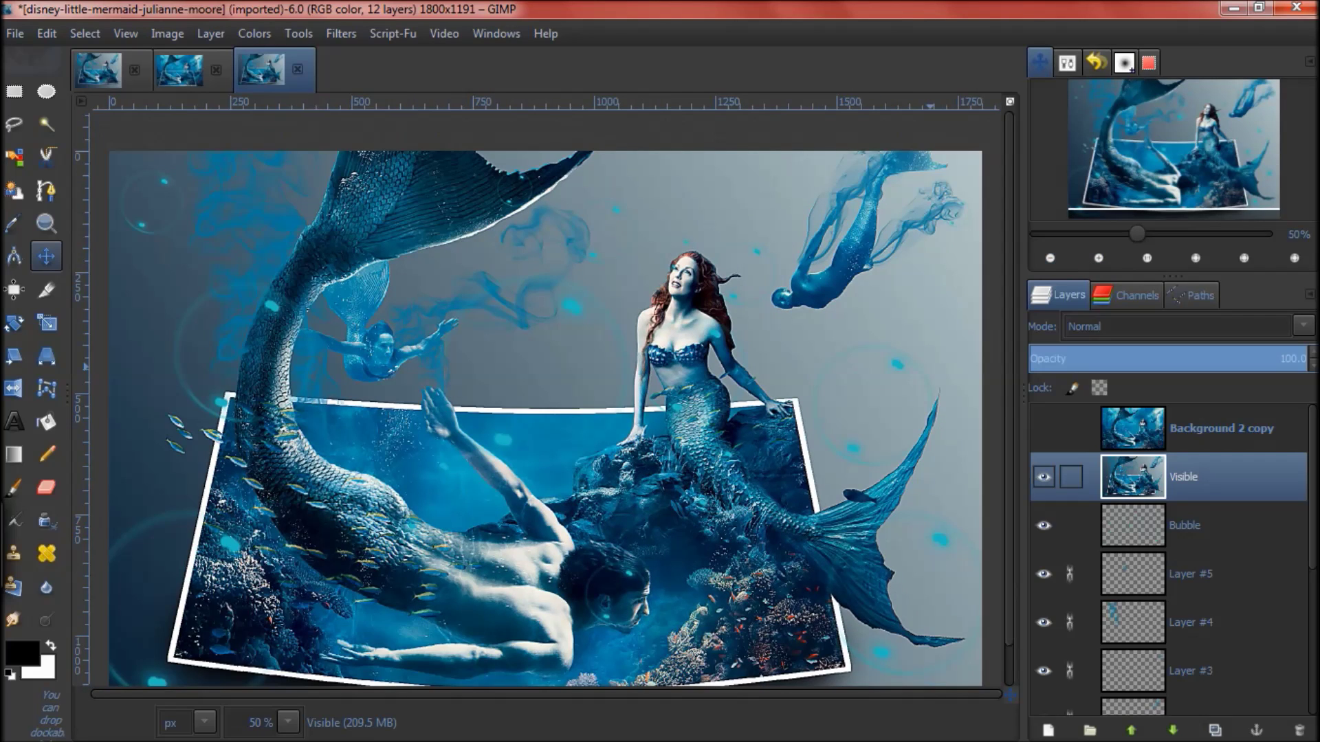
left_click(1043, 476)
left_click(1044, 476)
left_click(1044, 476)
left_click(1043, 476)
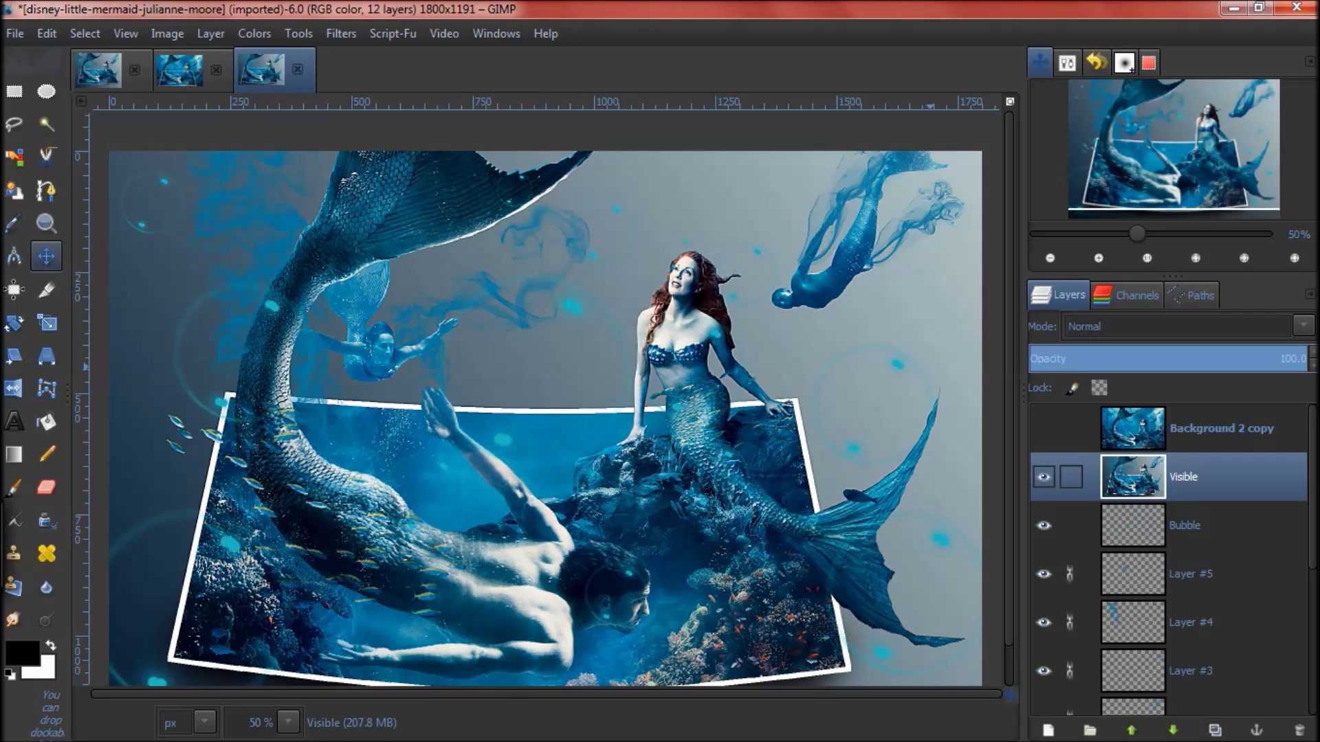
left_click(1043, 476)
left_click(1044, 476)
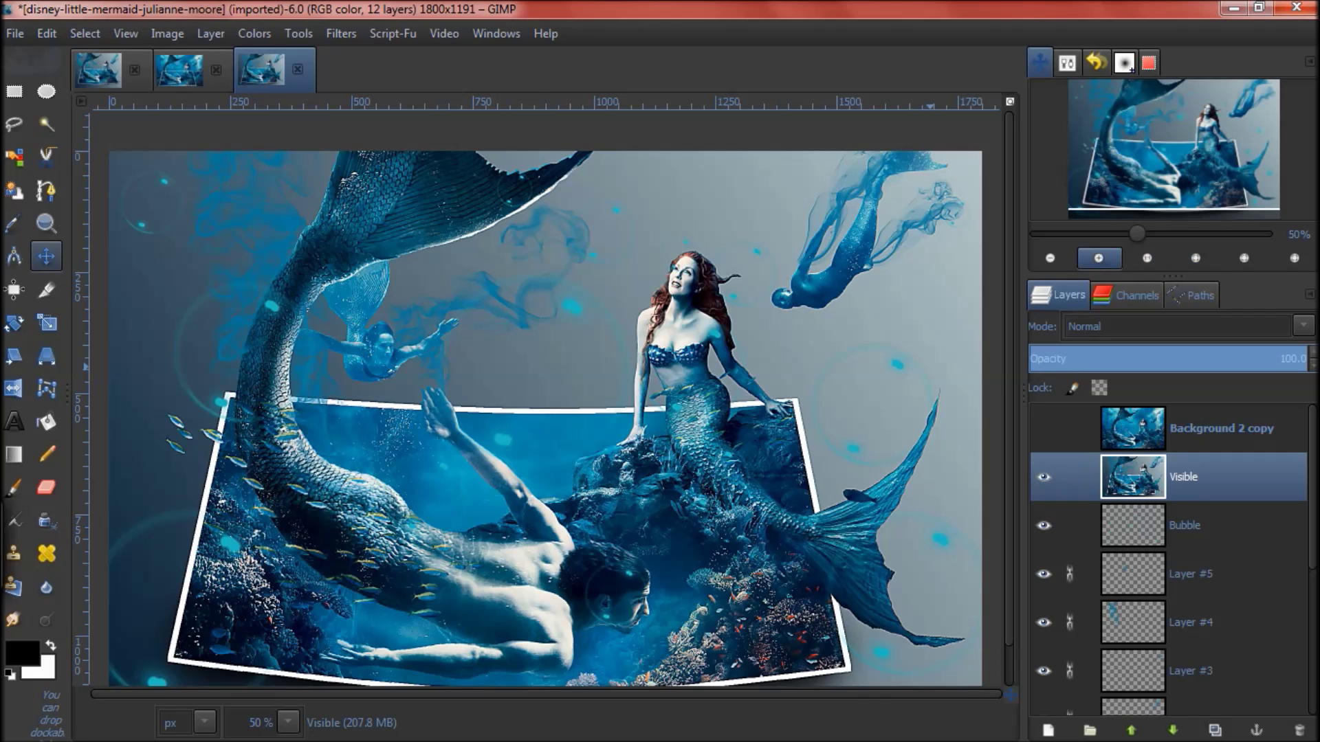
left_click(1050, 258)
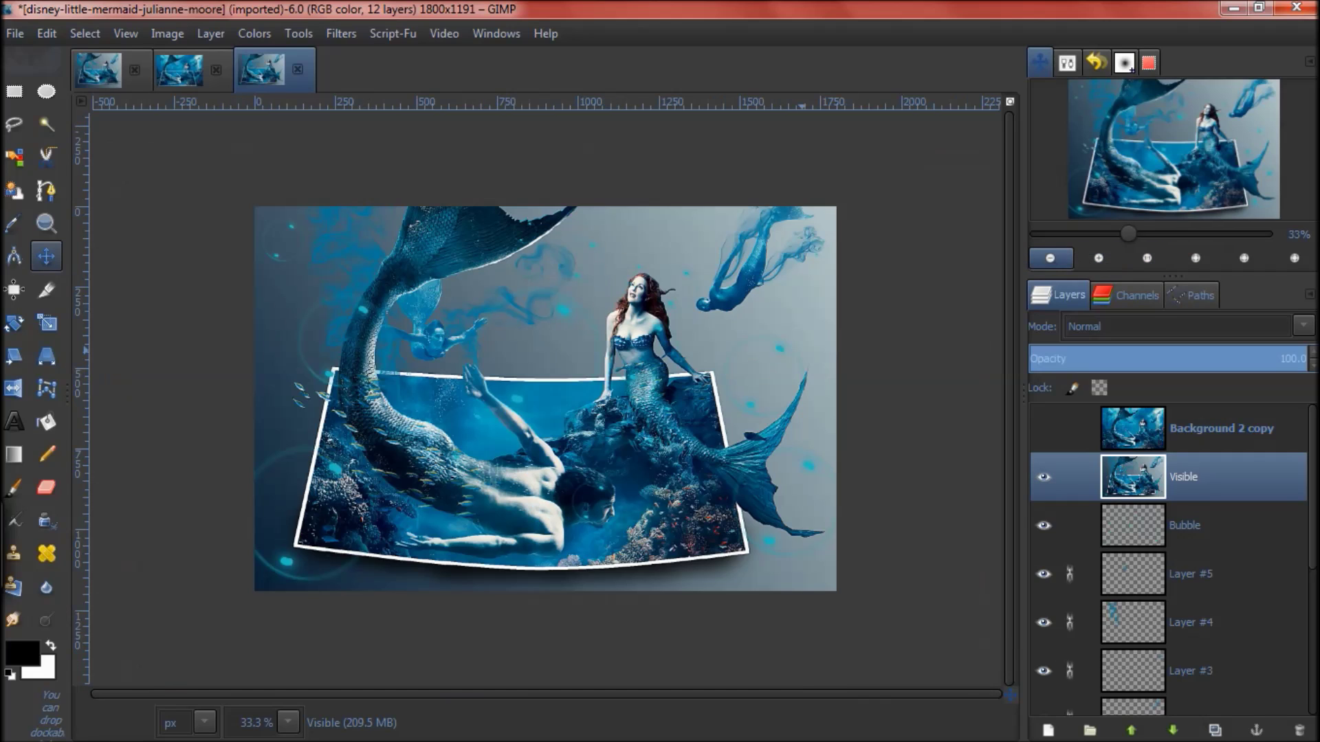